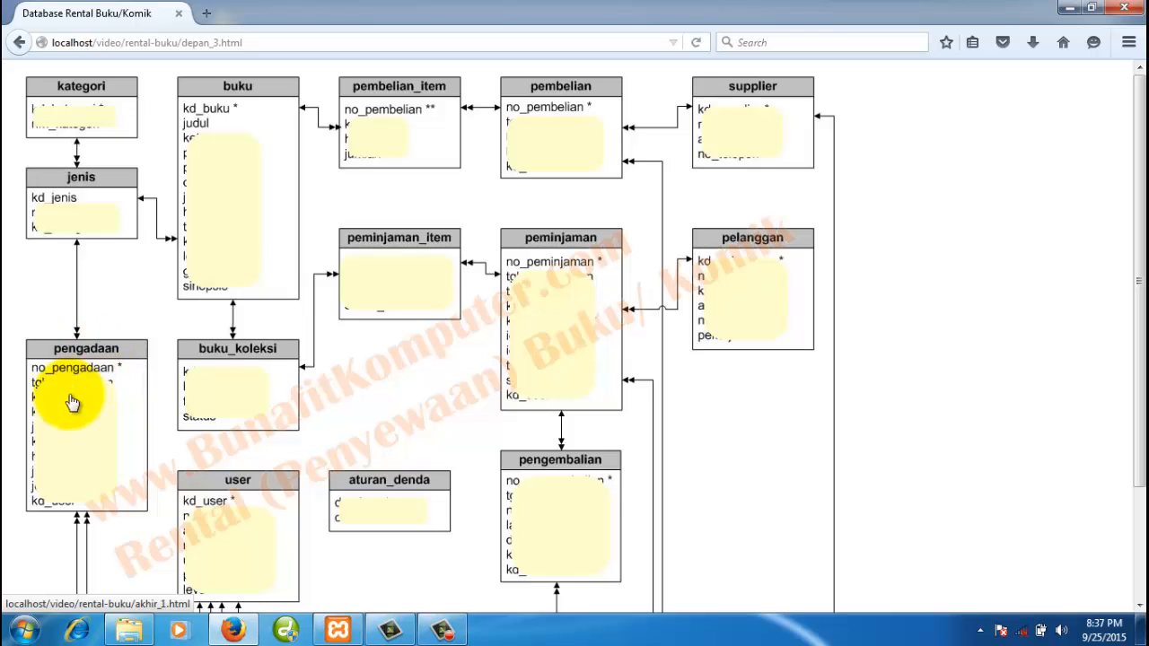
- Open a new Firefox tab and minimize Firefox to reach the desktop
{"action": "scroll", "coordinate": [85, 418], "scroll_direction": "down", "scroll_amount": 1}
{"action": "scroll", "coordinate": [85, 417], "scroll_direction": "down", "scroll_amount": 2}
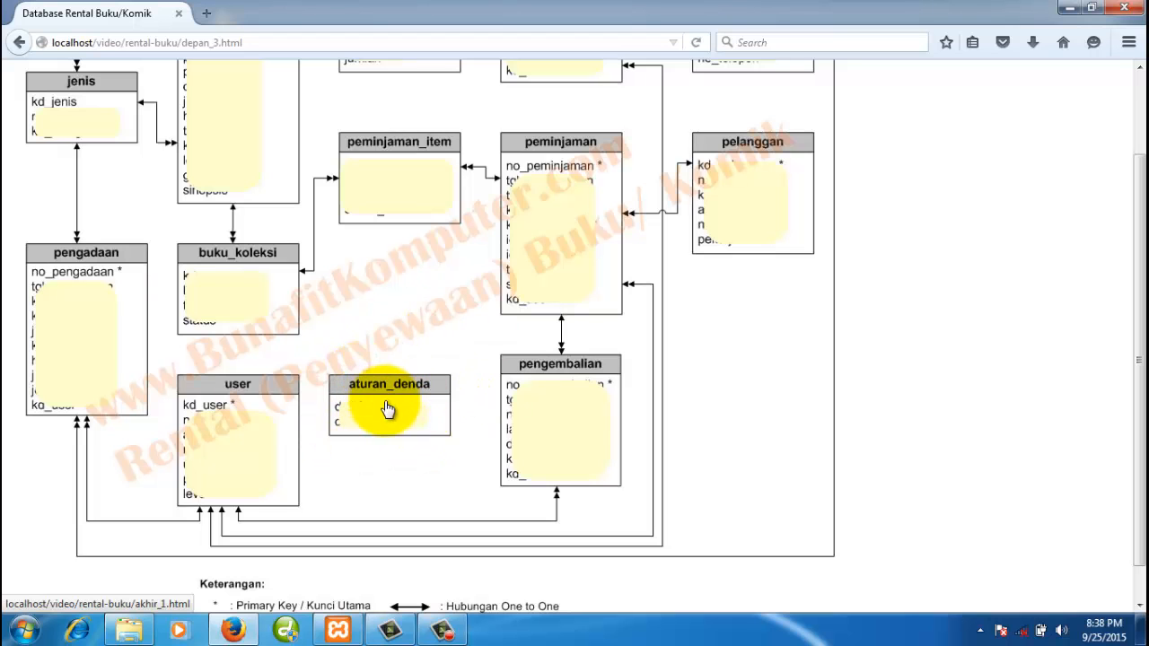
{"action": "scroll", "coordinate": [385, 408], "scroll_direction": "up", "scroll_amount": 2}
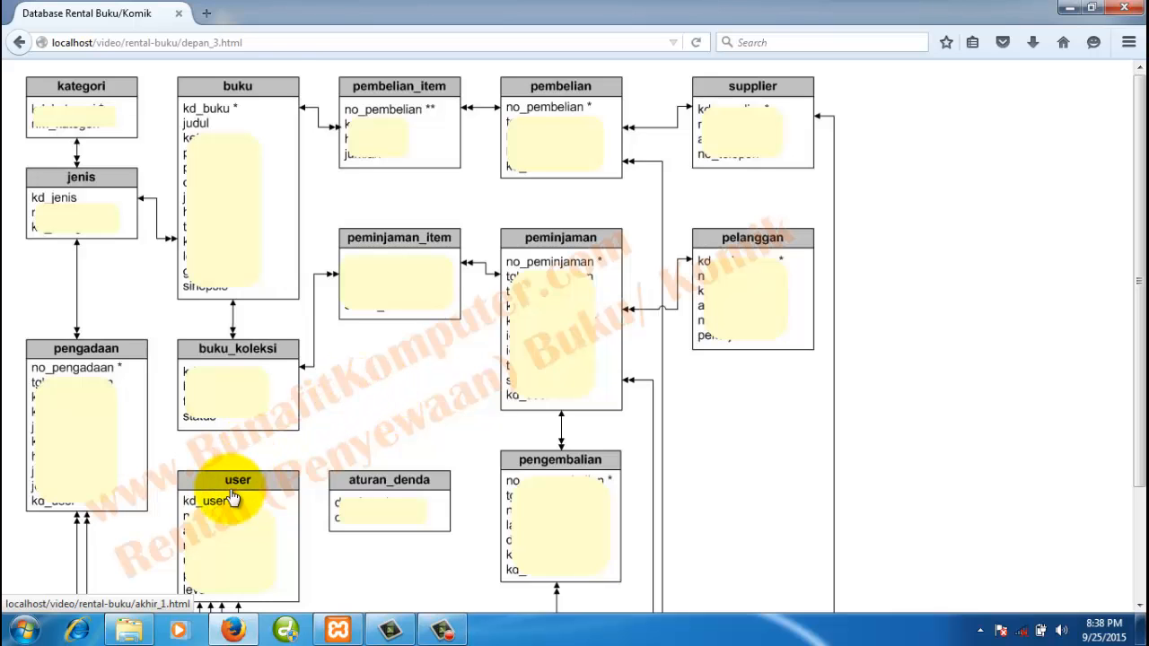
{"action": "scroll", "coordinate": [225, 498], "scroll_direction": "down", "scroll_amount": 3}
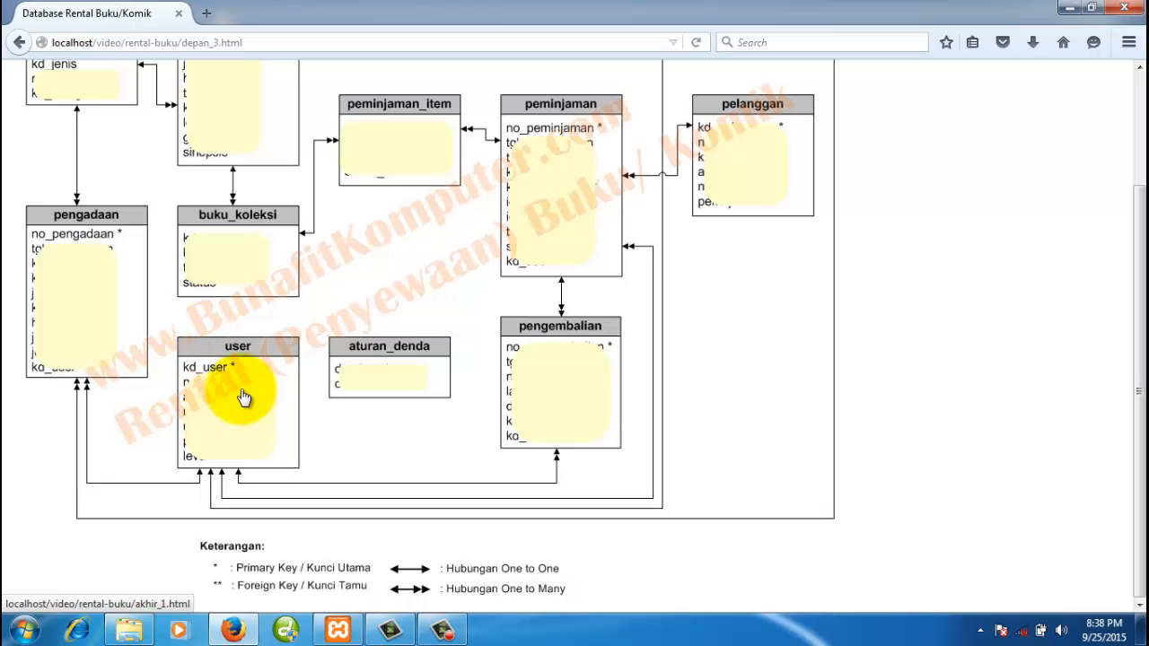
{"action": "scroll", "coordinate": [244, 397], "scroll_direction": "up", "scroll_amount": 3}
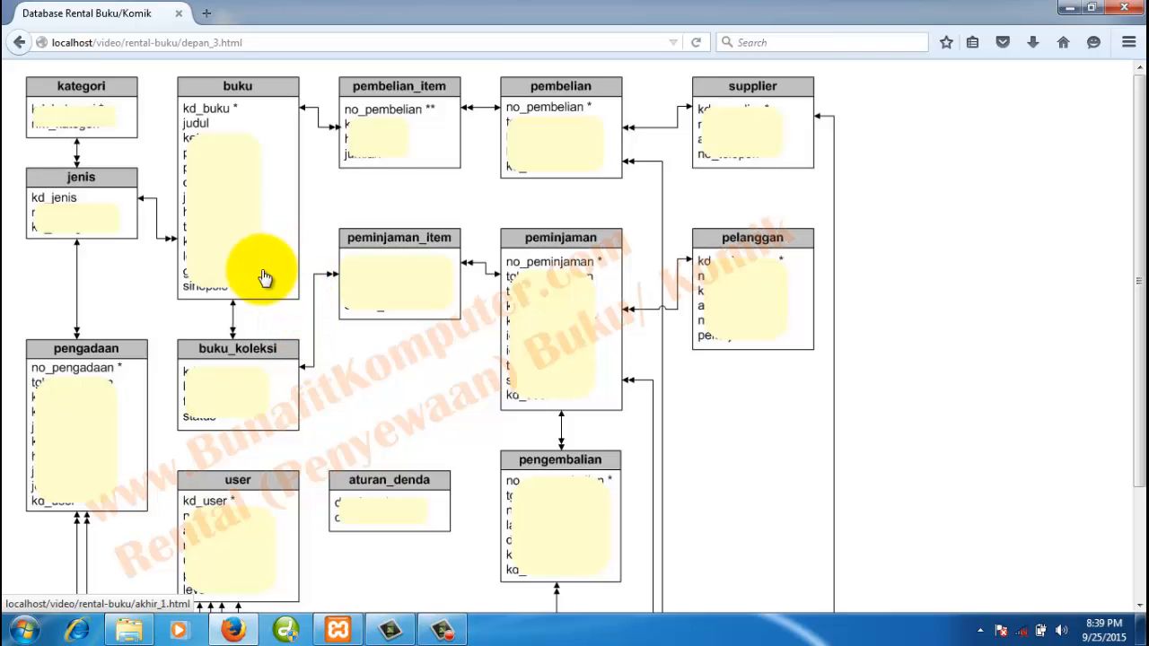
{"action": "left_click", "coordinate": [209, 13]}
{"action": "left_click", "coordinate": [224, 42]}
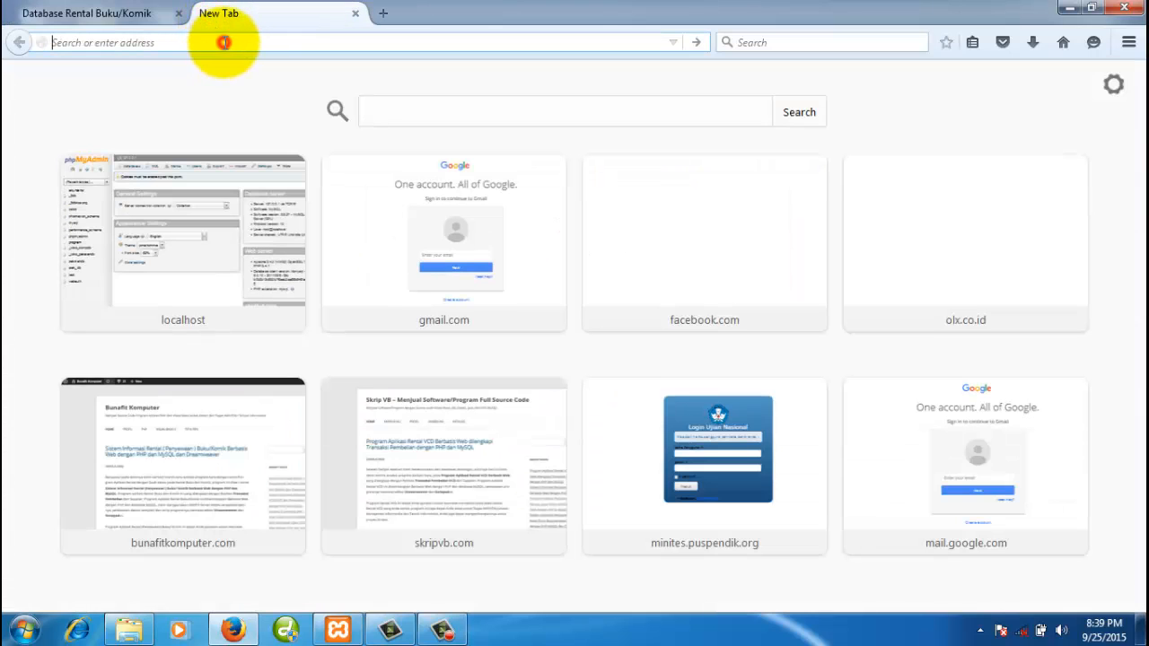
{"action": "left_click", "coordinate": [1070, 12]}
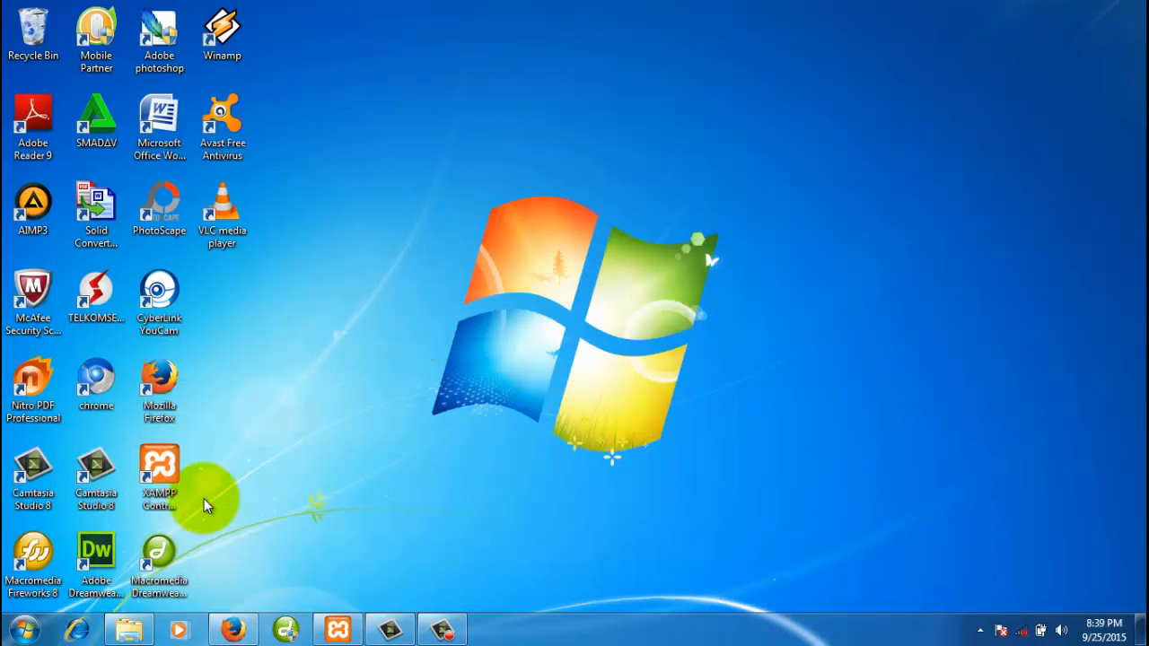
- Launch XAMPP, start MySQL on port 3306 beside Apache, and quit the control panel
{"action": "double_click", "coordinate": [161, 480]}
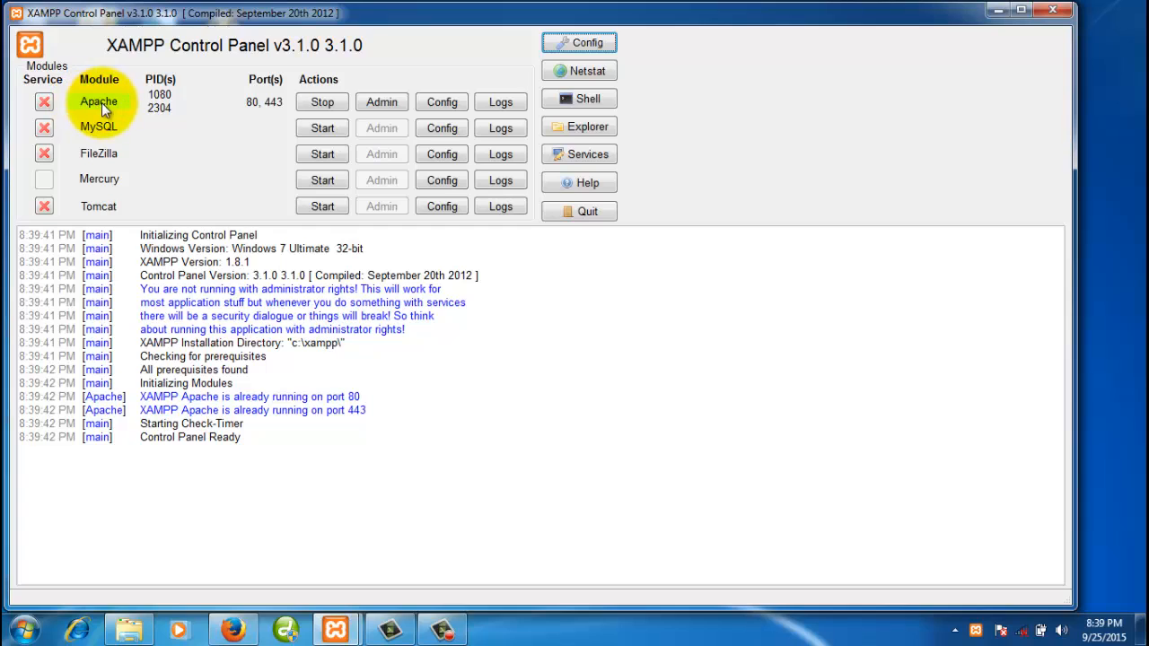
{"action": "left_click", "coordinate": [319, 128]}
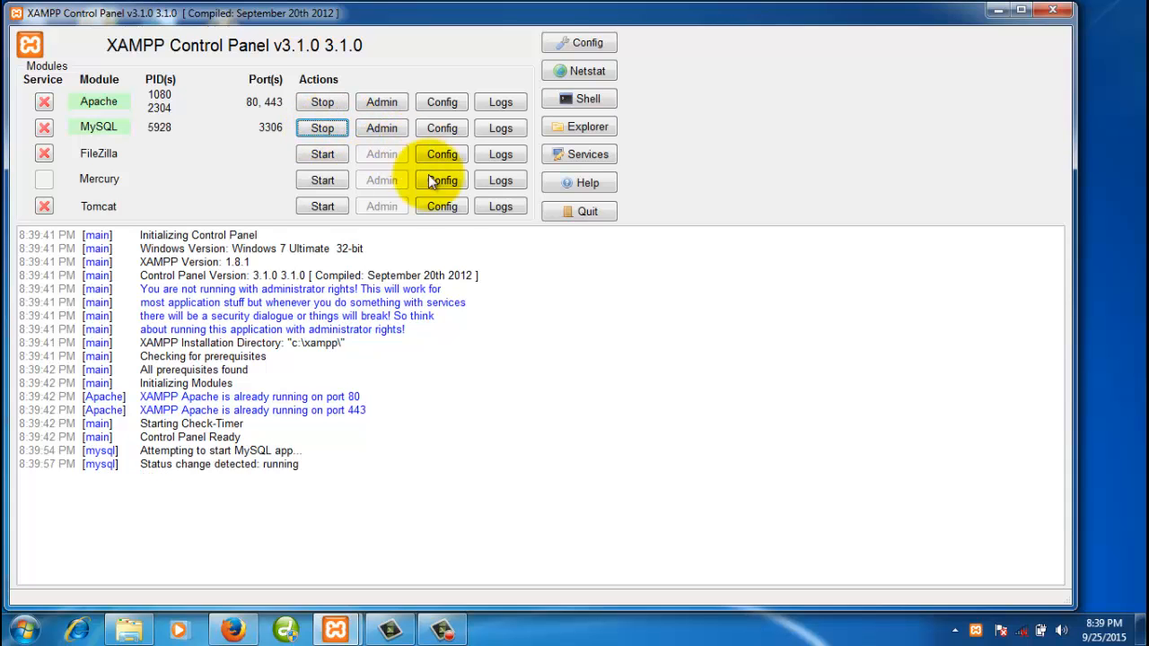
{"action": "left_click", "coordinate": [595, 211]}
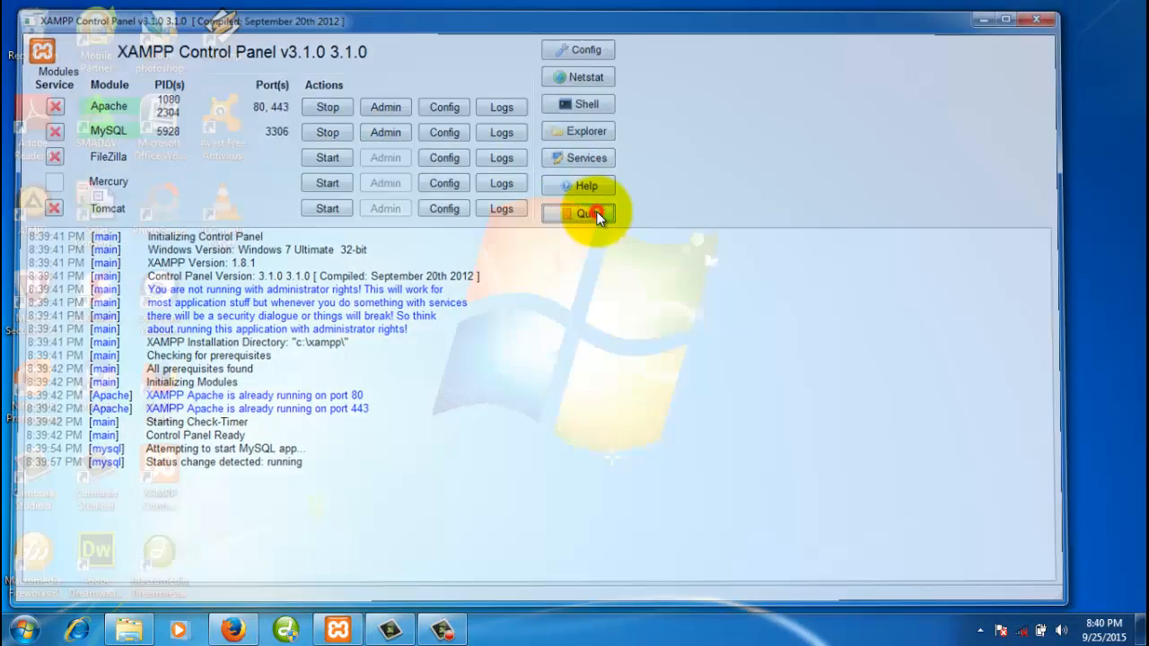
- Restore Firefox and load localhost/phpmyadmin, glancing at the ERD tab before returning
{"action": "left_click", "coordinate": [231, 631]}
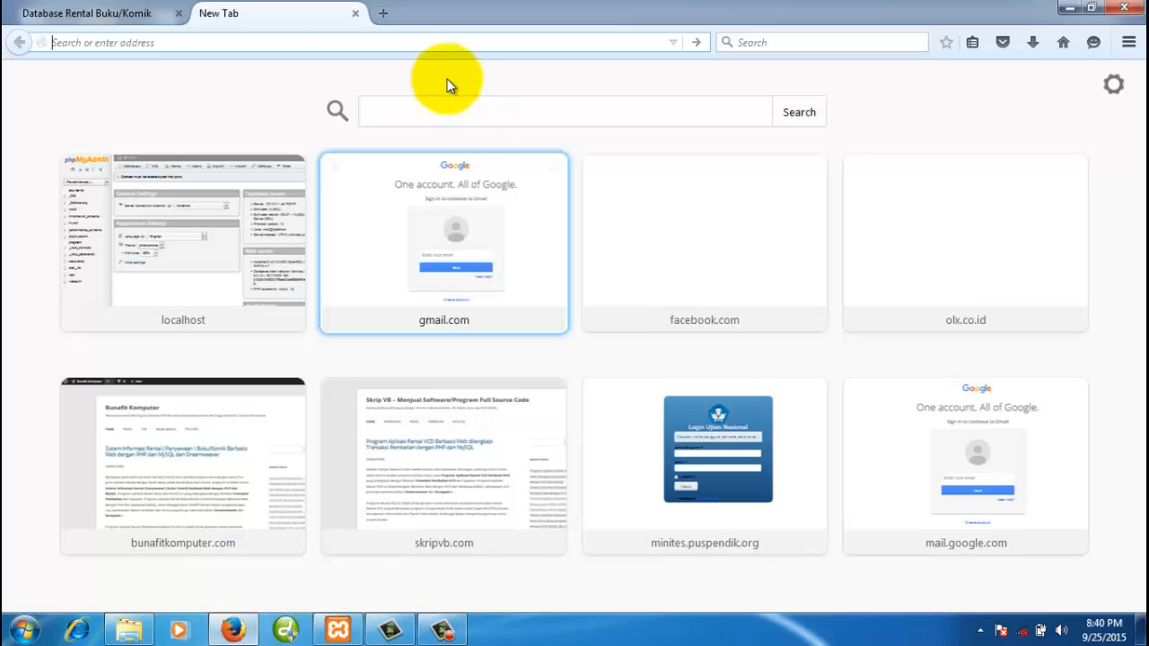
{"action": "left_click", "coordinate": [342, 43]}
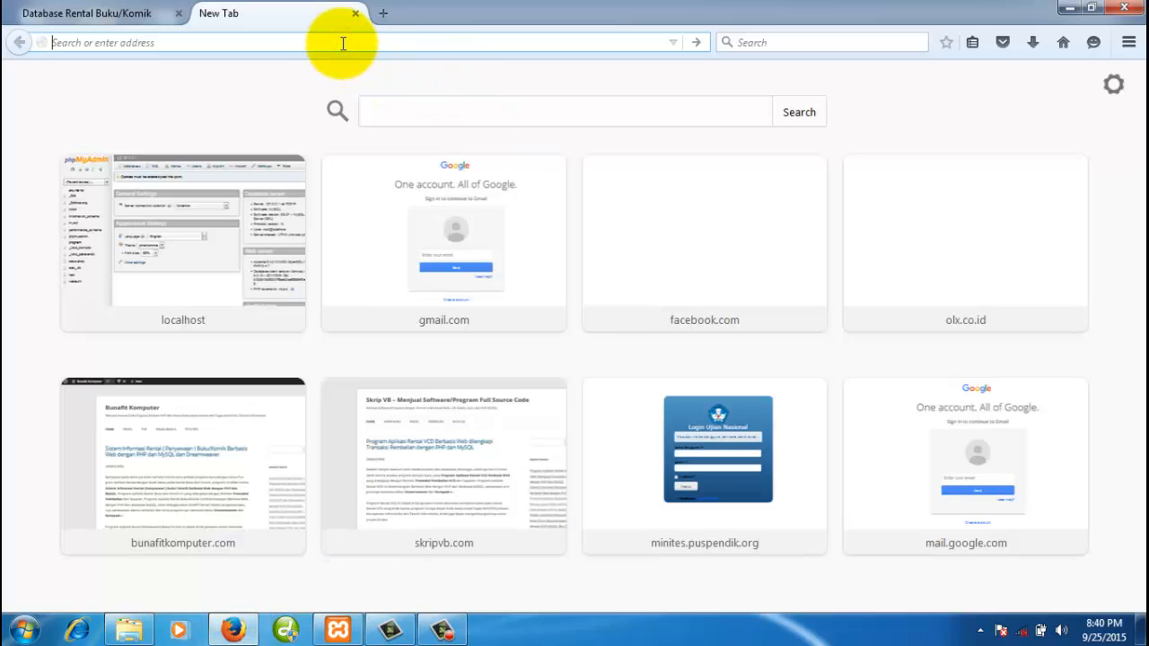
{"action": "type", "text": "localhost/"}
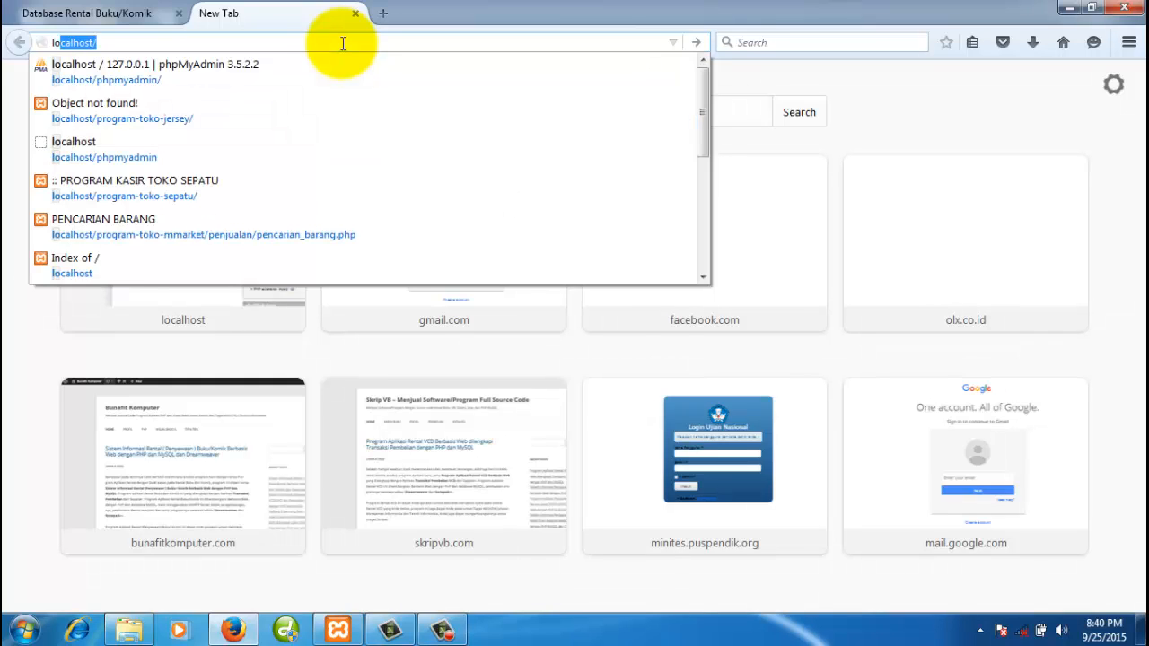
{"action": "left_click", "coordinate": [247, 71]}
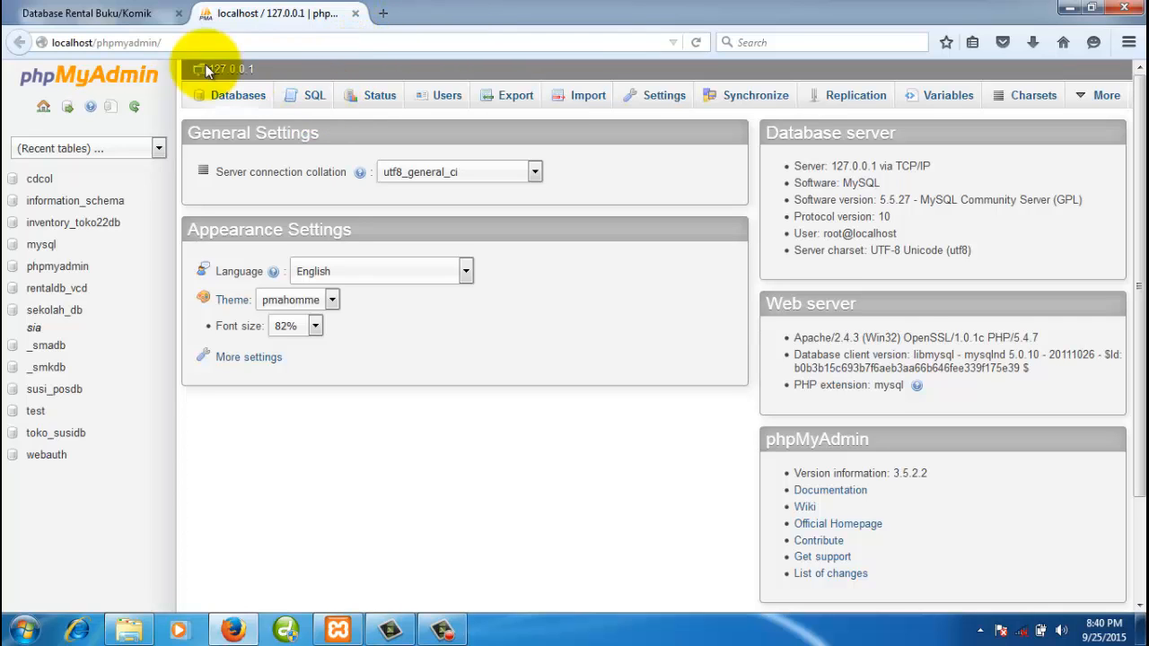
{"action": "left_click", "coordinate": [126, 20]}
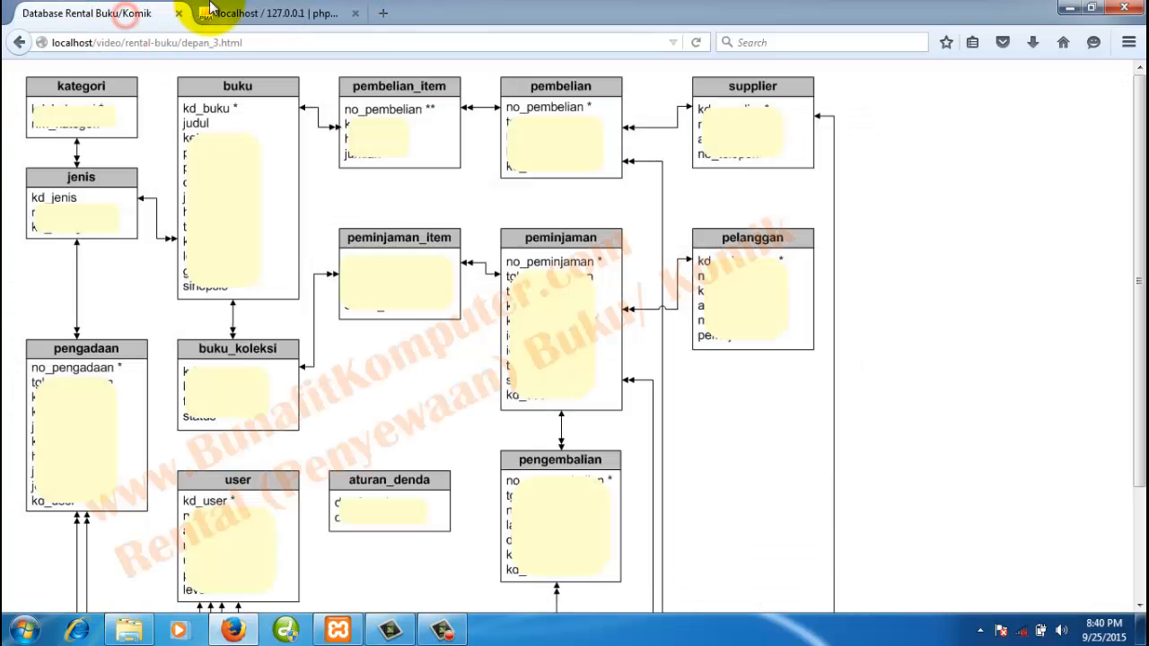
{"action": "left_click", "coordinate": [278, 14]}
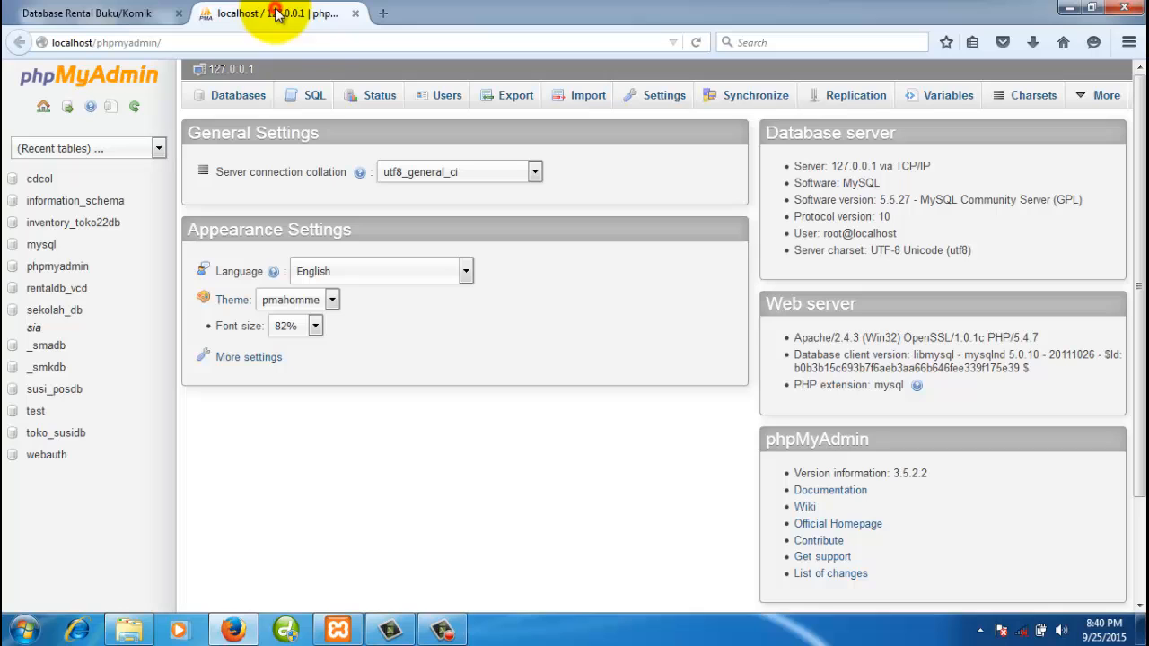
- From the Databases tab, create a database named rental_bukudb
{"action": "left_click", "coordinate": [229, 98]}
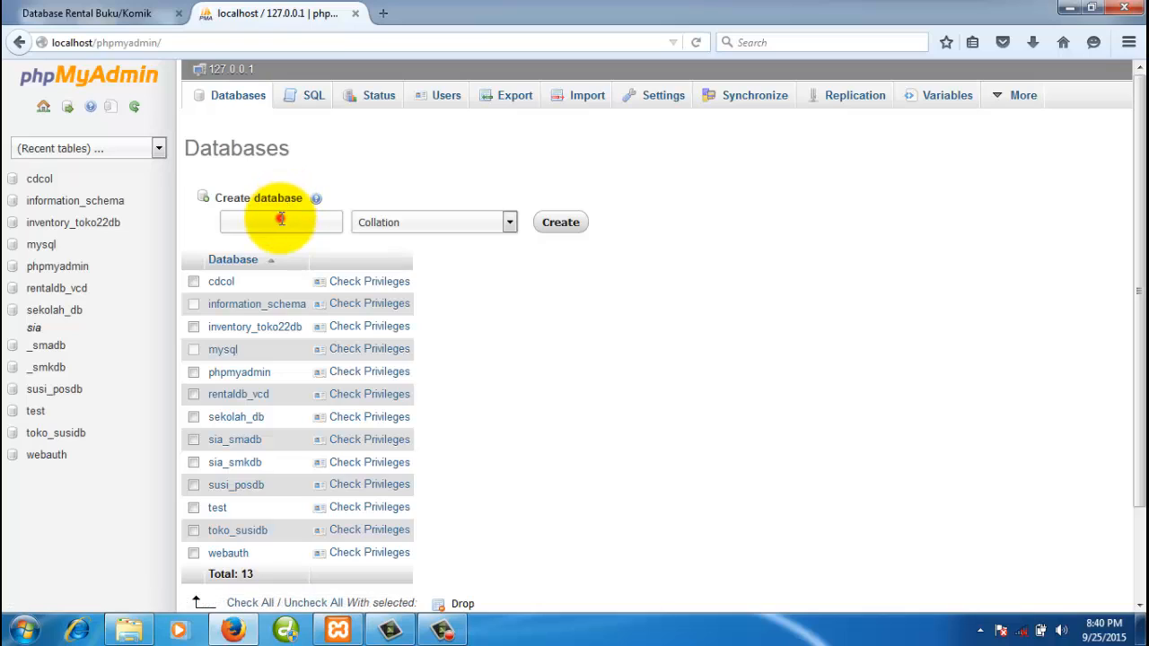
{"action": "left_click", "coordinate": [280, 220]}
{"action": "type", "text": "rental"}
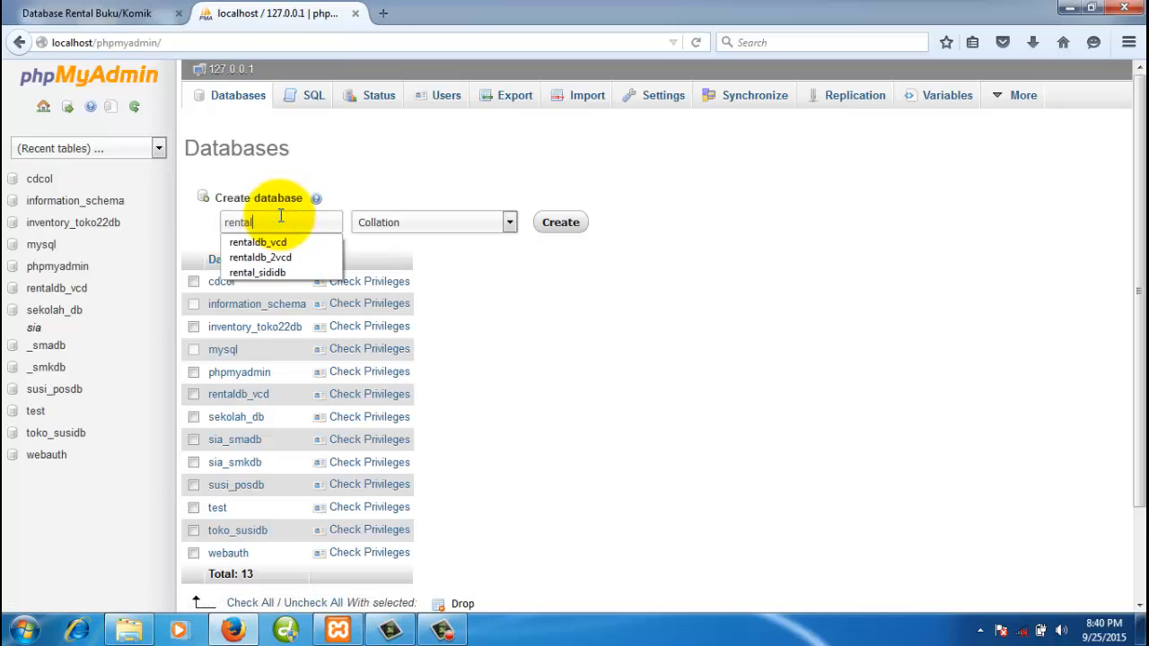
{"action": "type", "text": "db"}
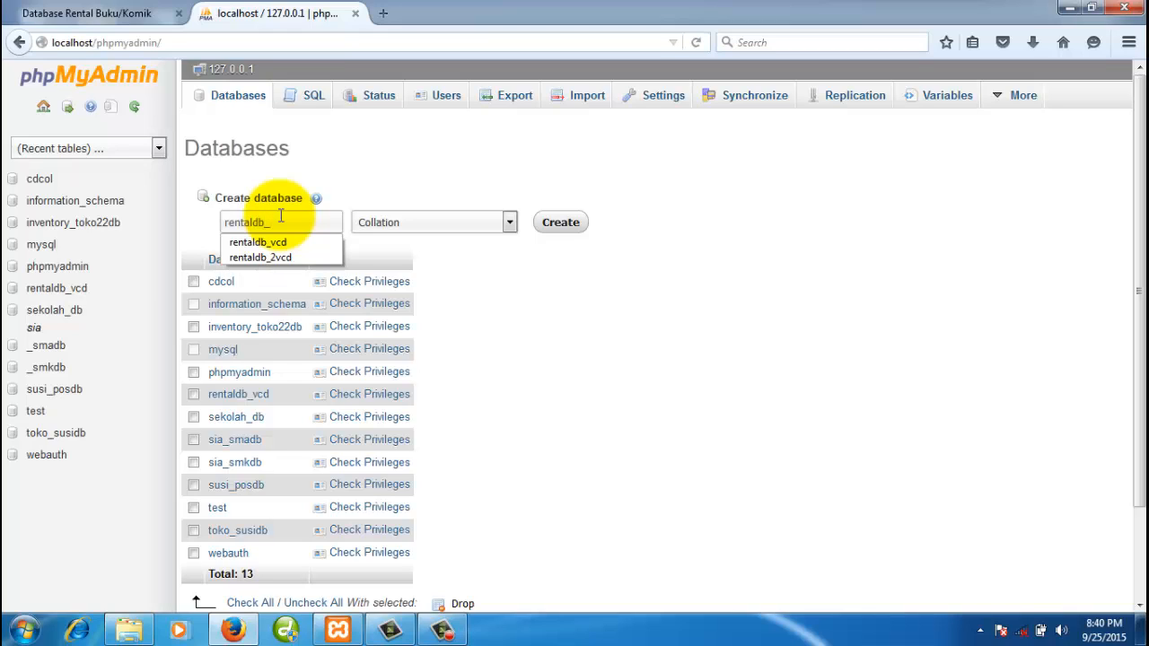
{"action": "type", "text": "_buku"}
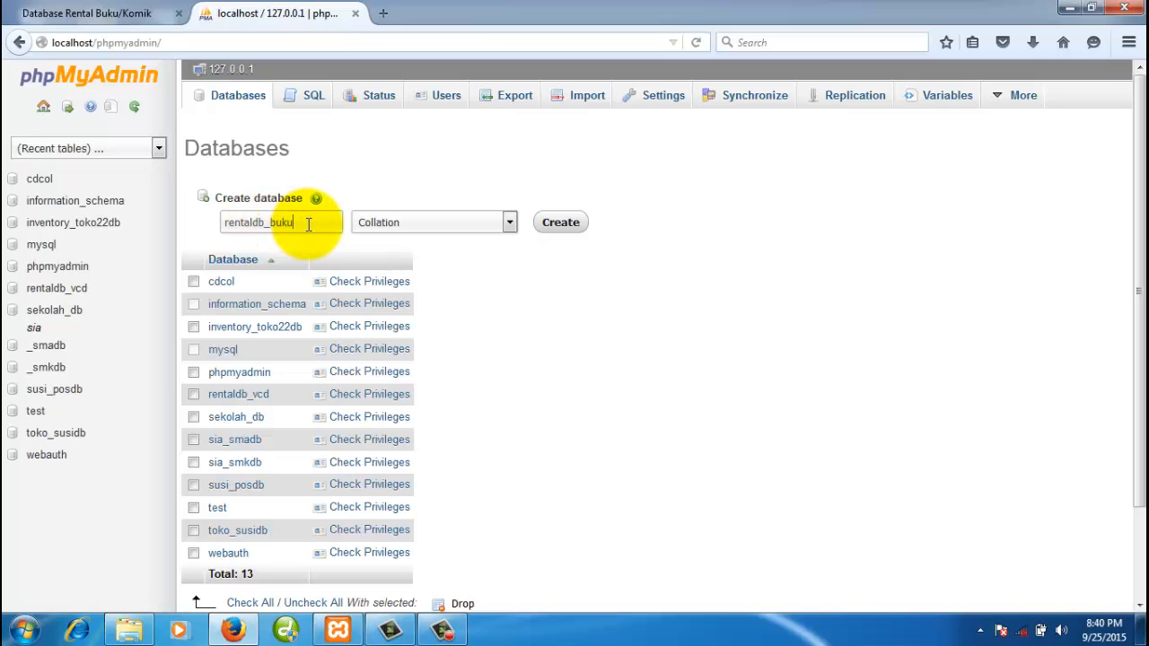
{"action": "left_click_drag", "start_coordinate": [308, 223], "coordinate": [179, 216]}
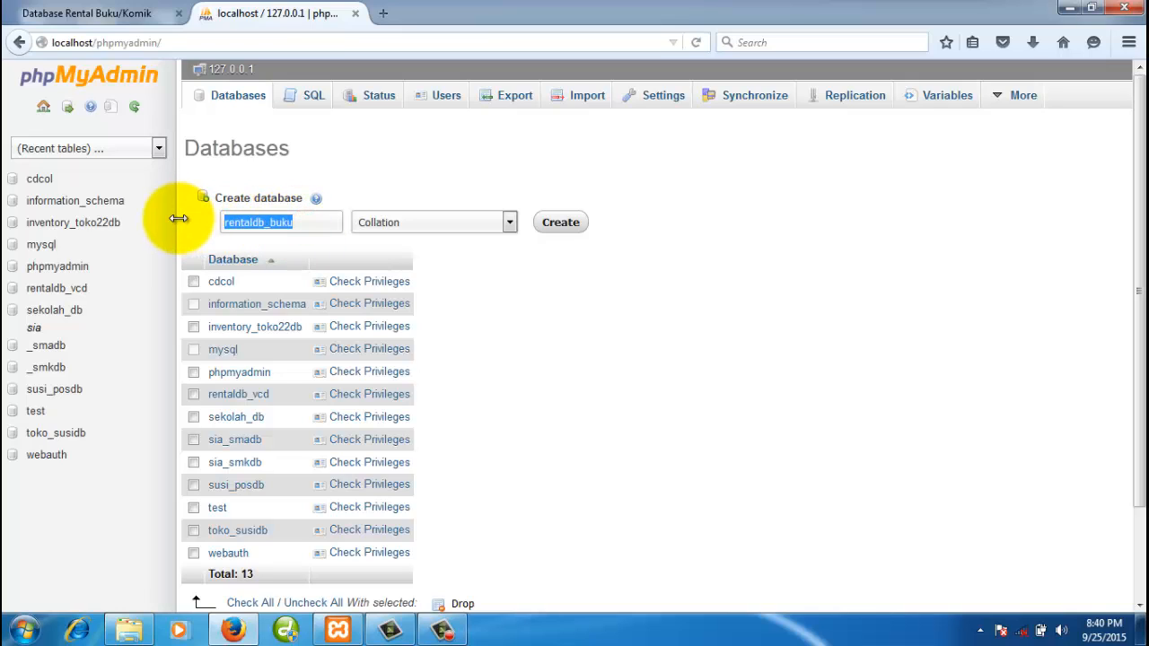
{"action": "type", "text": "rentalb"}
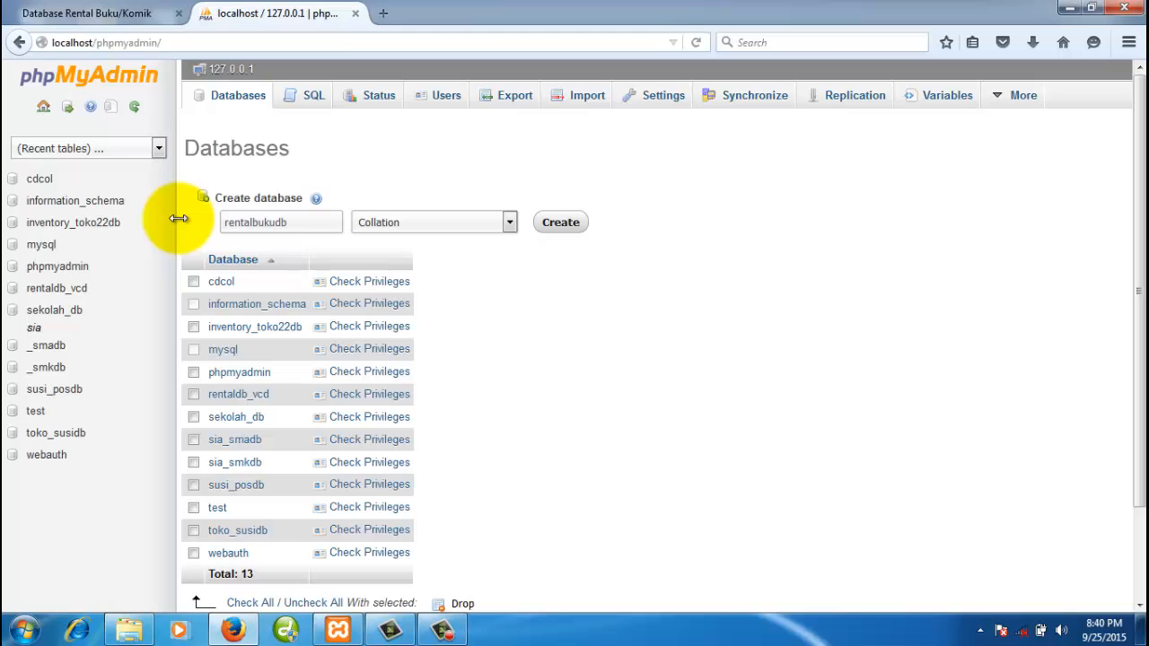
{"action": "key", "text": "BackSpace"}
{"action": "type", "text": "_bu"}
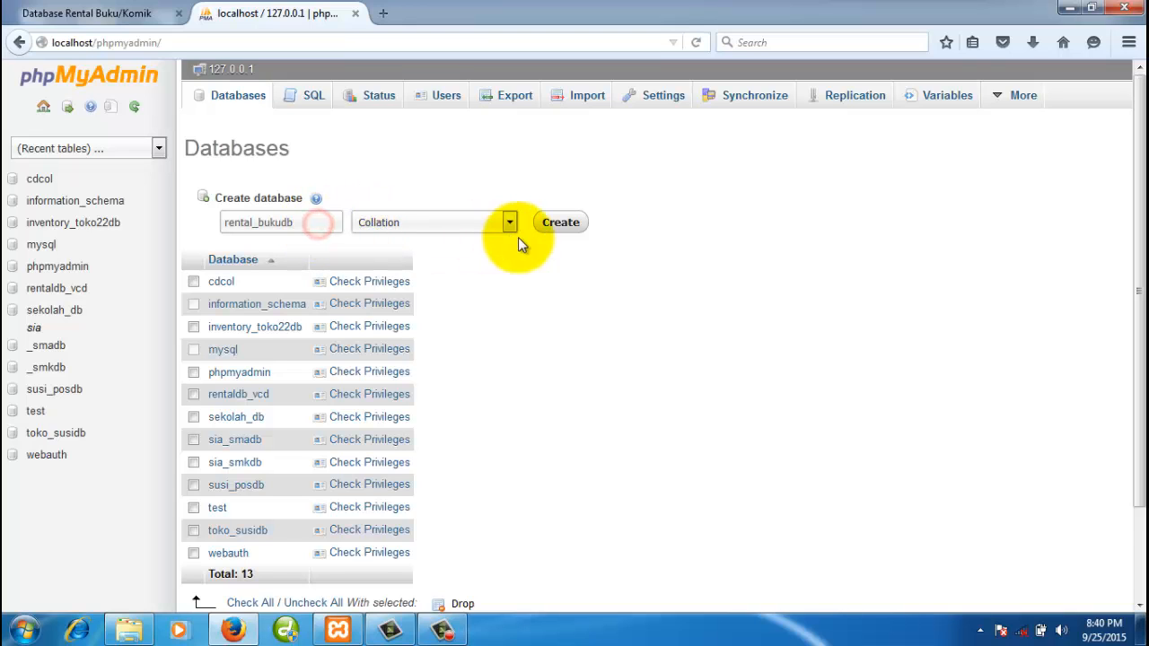
{"action": "left_click", "coordinate": [569, 229]}
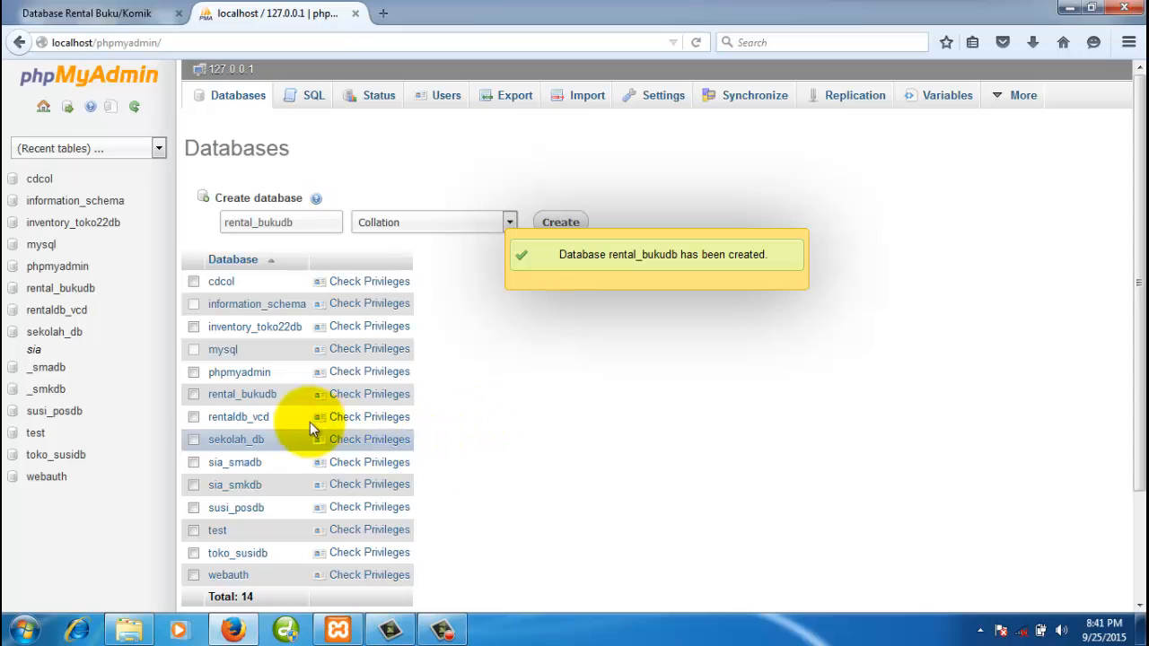
- Open the new rental_bukudb database, checking the ERD tab along the way
{"action": "left_click", "coordinate": [133, 16]}
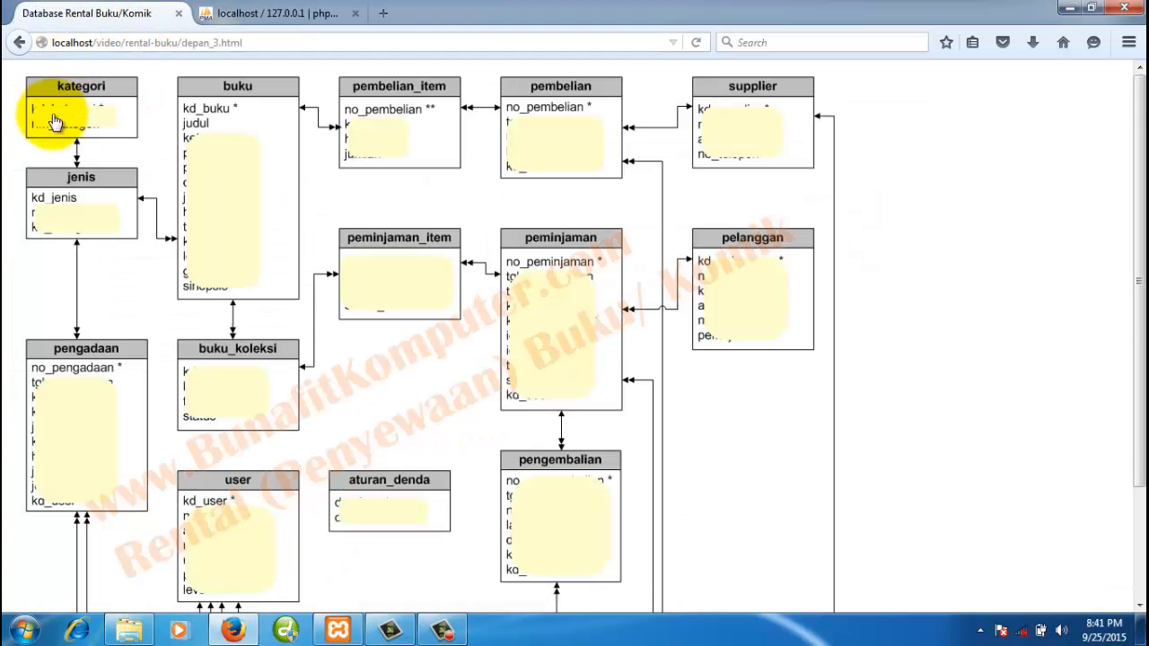
{"action": "left_click", "coordinate": [273, 12]}
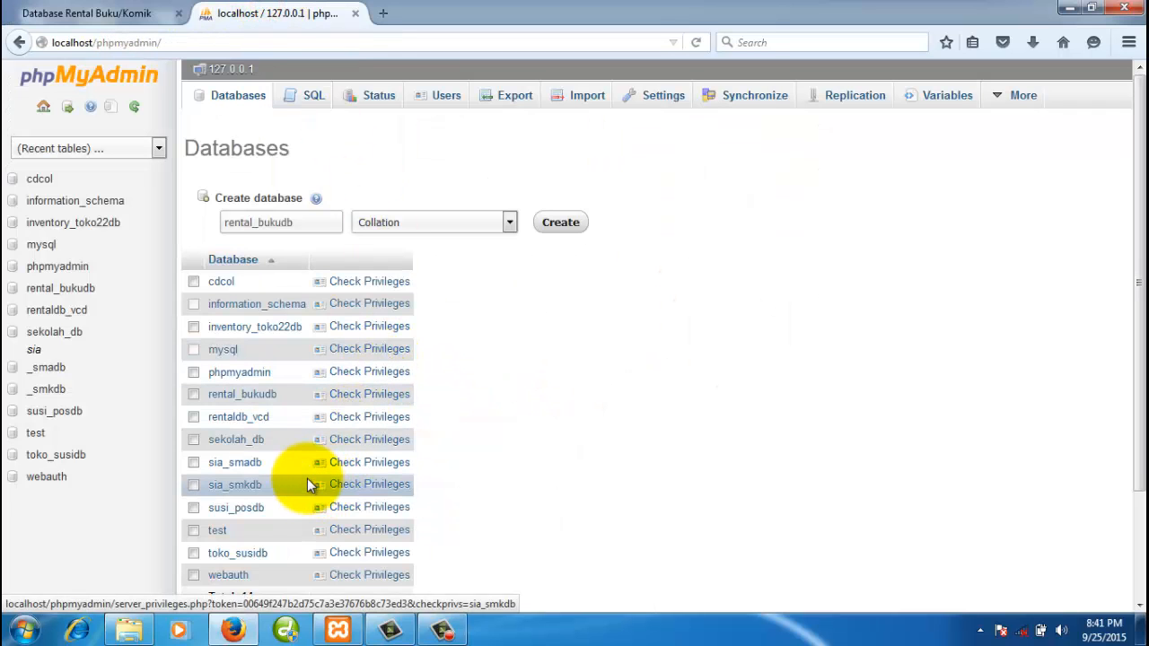
{"action": "left_click", "coordinate": [244, 395]}
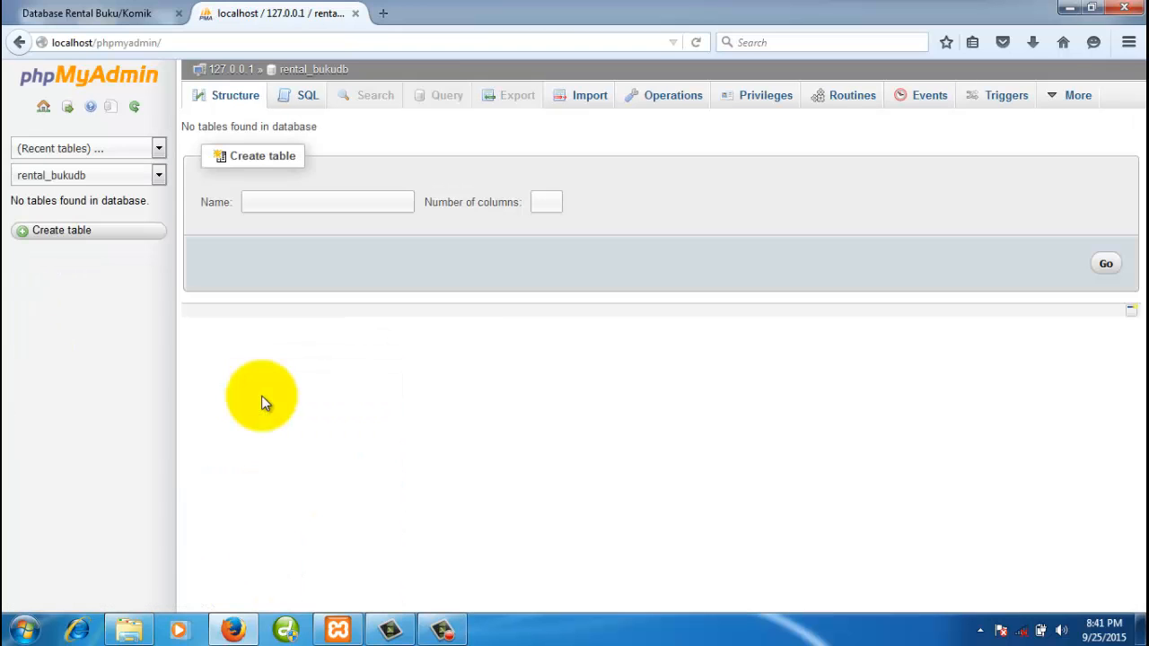
{"action": "left_click", "coordinate": [146, 16]}
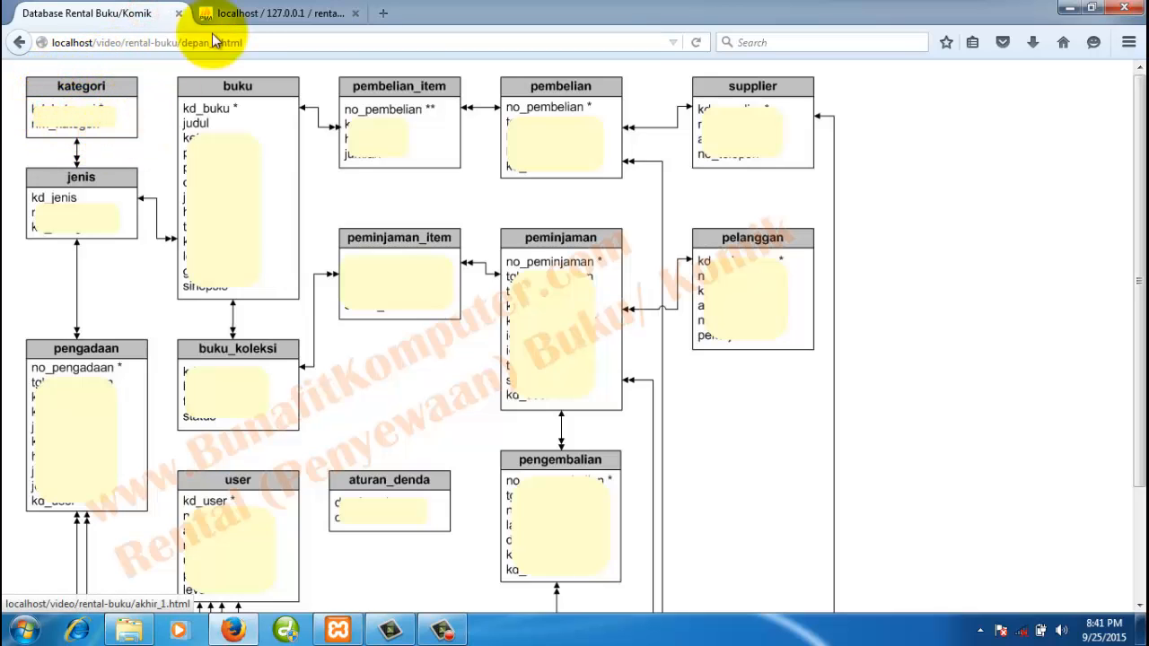
{"action": "left_click", "coordinate": [260, 14]}
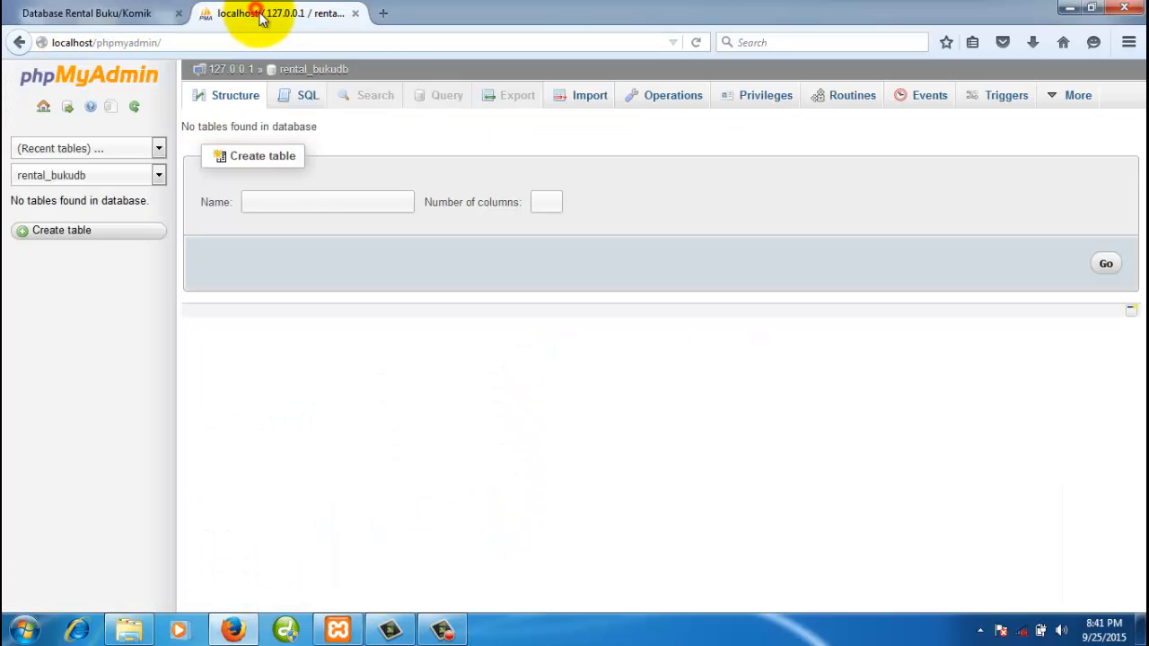
{"action": "left_click", "coordinate": [238, 94]}
- Start a new table named kategori with 2 columns
{"action": "left_click", "coordinate": [301, 203]}
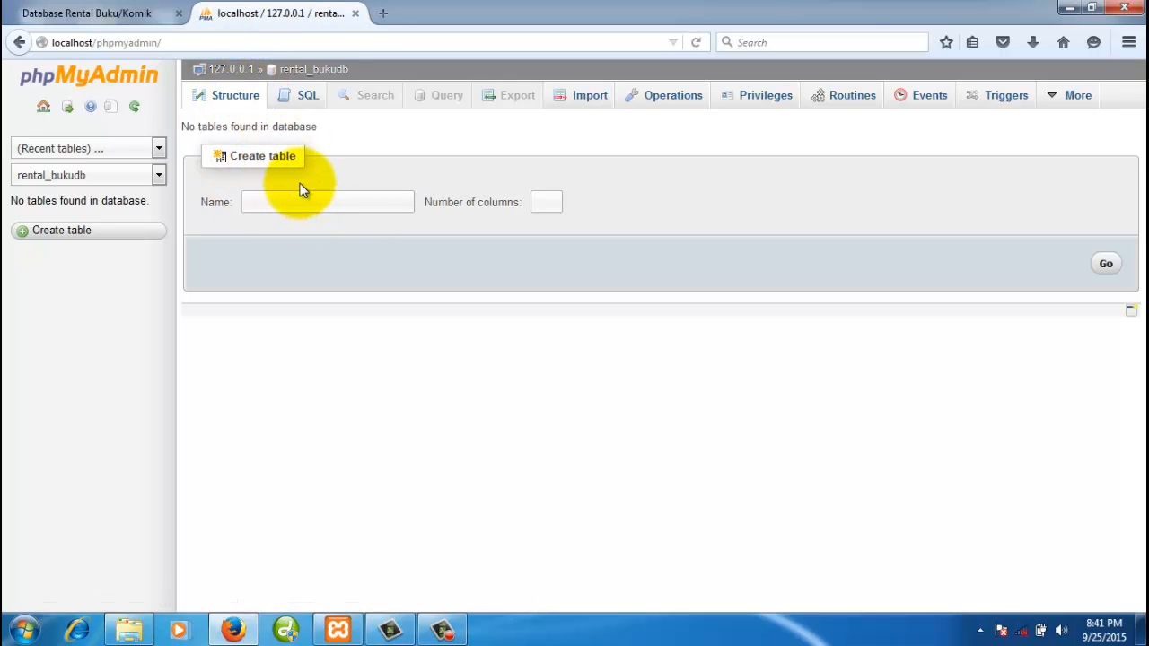
{"action": "type", "text": "kategori"}
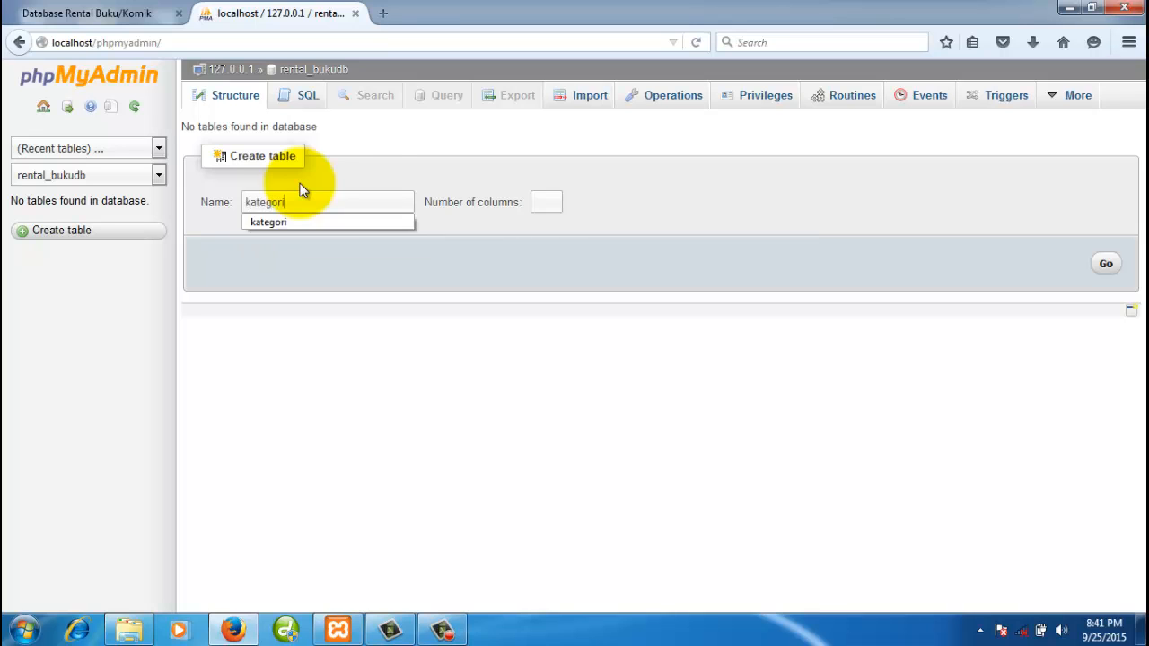
{"action": "left_click", "coordinate": [541, 201]}
{"action": "type", "text": "2"}
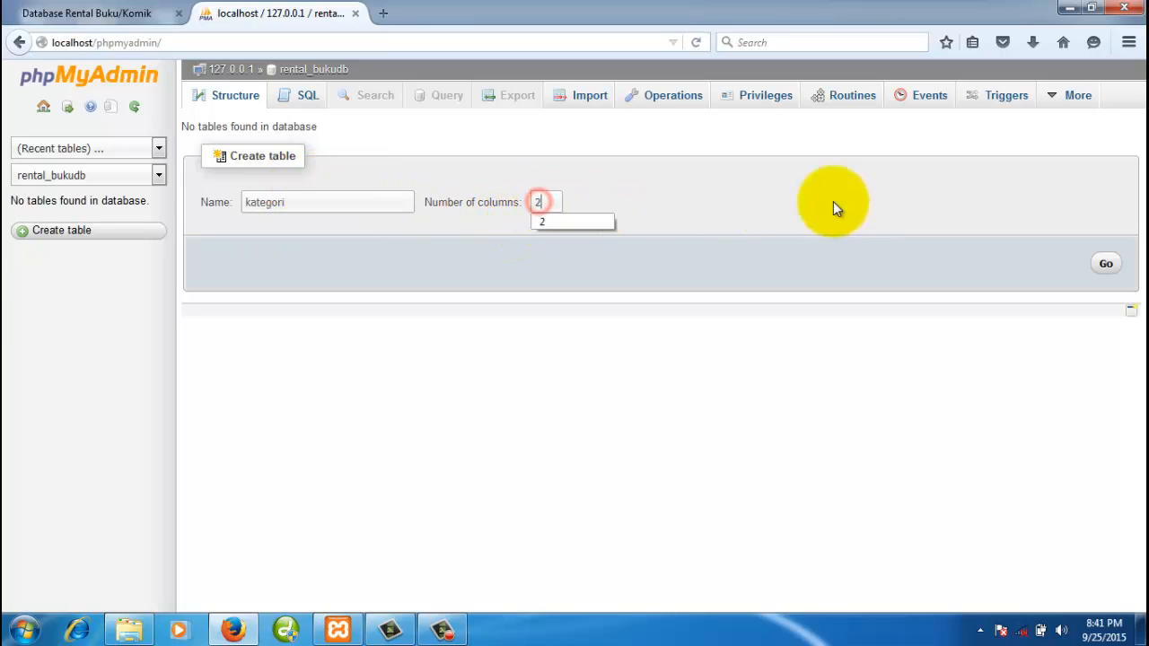
{"action": "left_click", "coordinate": [1107, 269]}
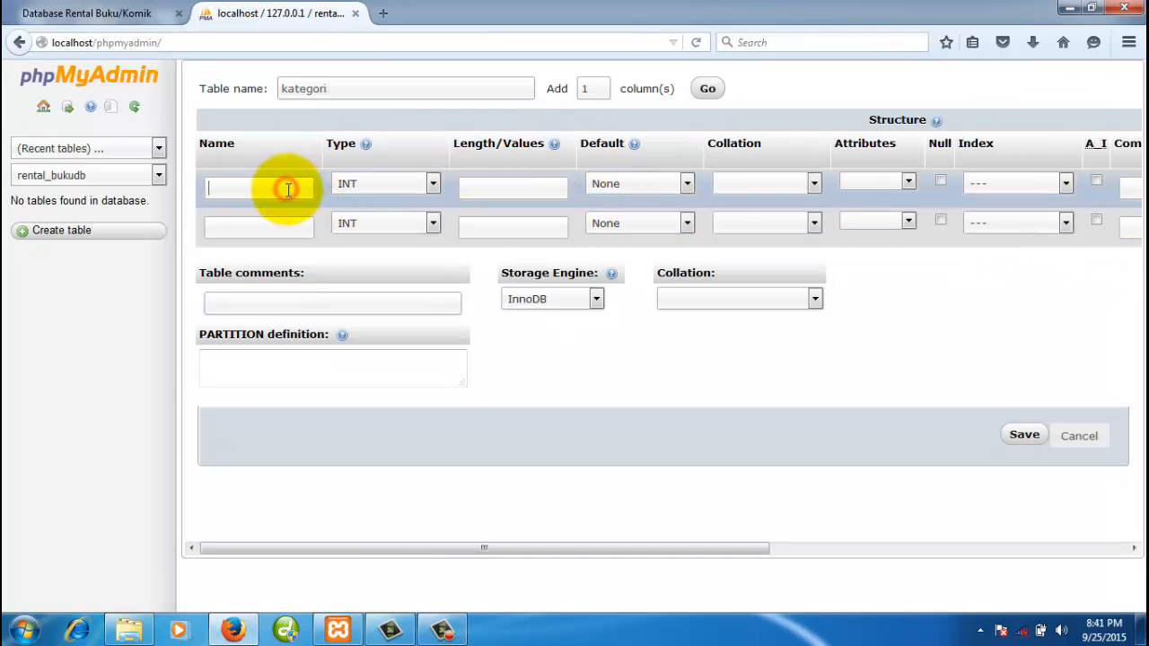
- Name the two columns kd_kategori and nm_kategori
{"action": "type", "text": "kd"}
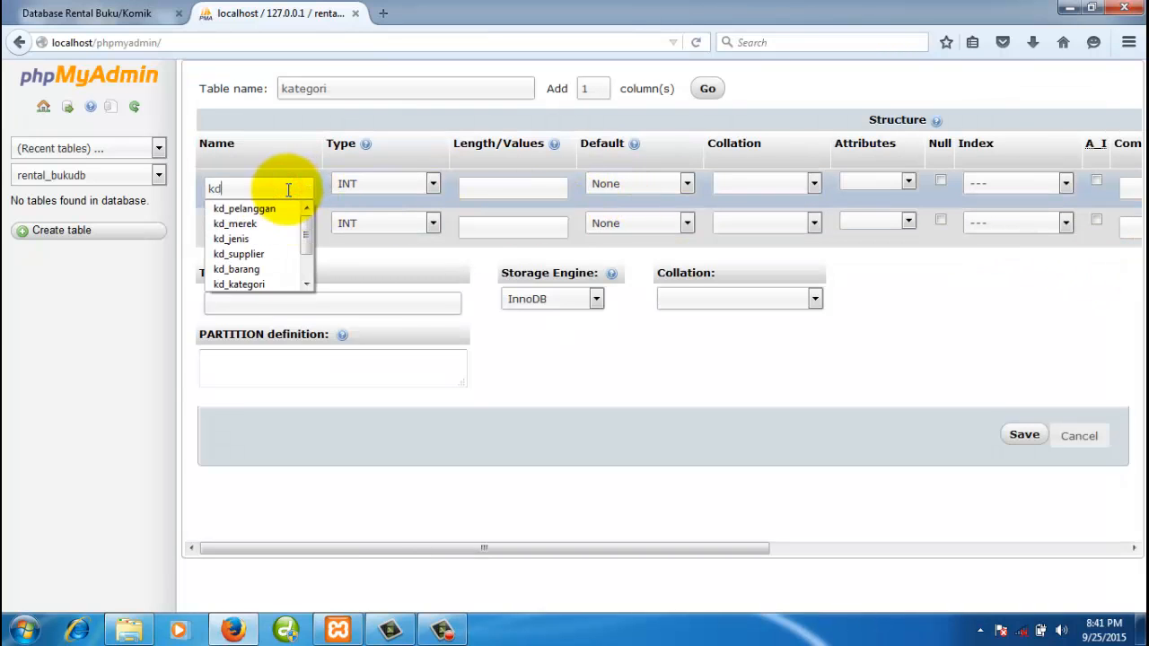
{"action": "type", "text": "_katego"}
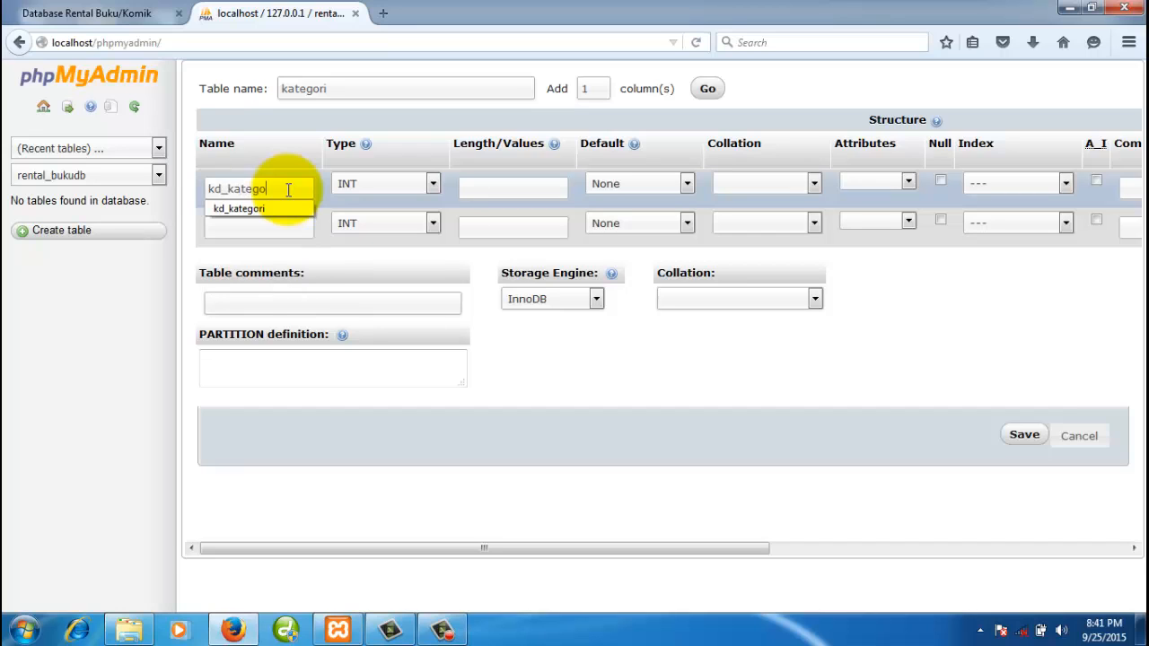
{"action": "type", "text": "ri"}
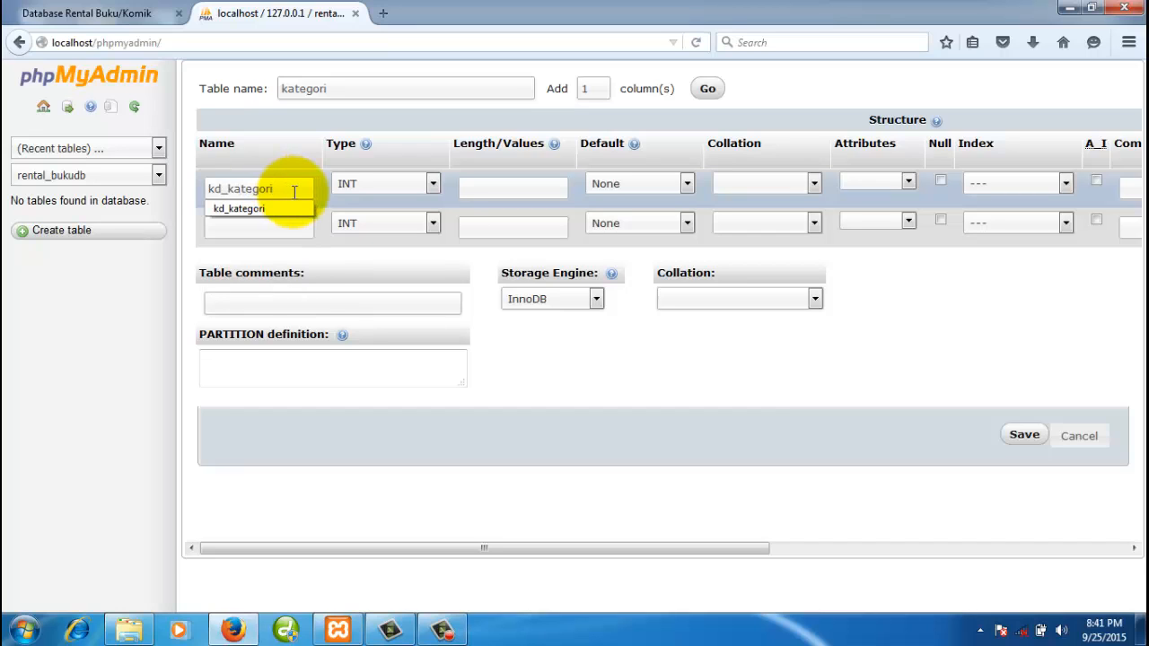
{"action": "left_click_drag", "start_coordinate": [294, 192], "coordinate": [188, 184]}
{"action": "type", "text": "k"}
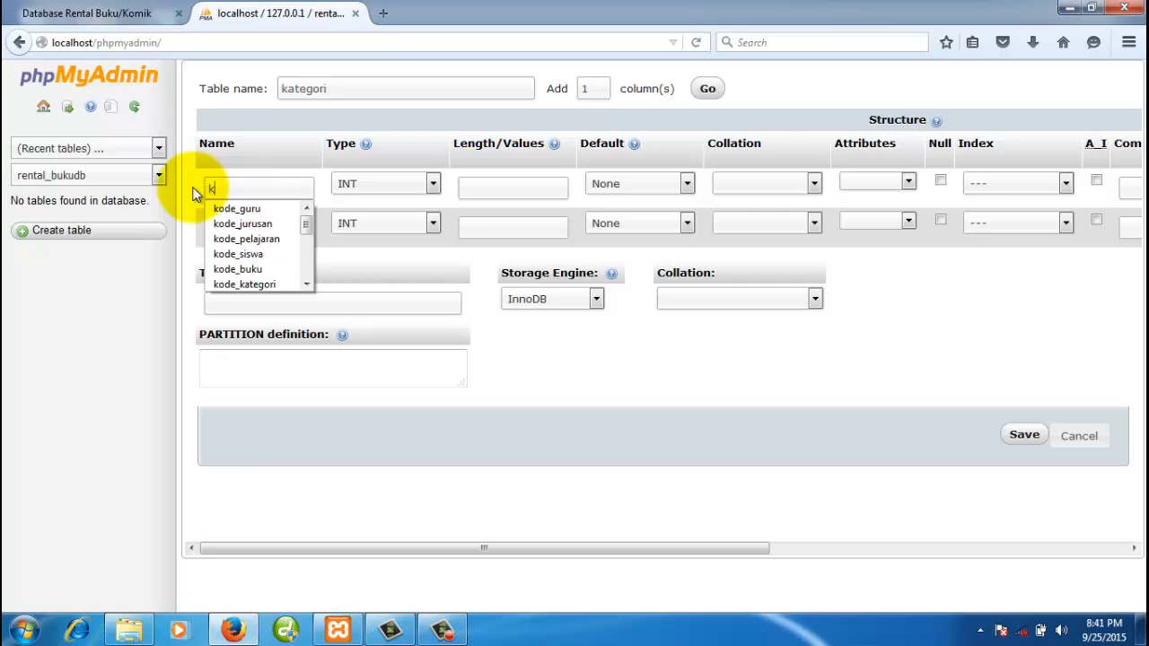
{"action": "type", "text": "ode_kategori"}
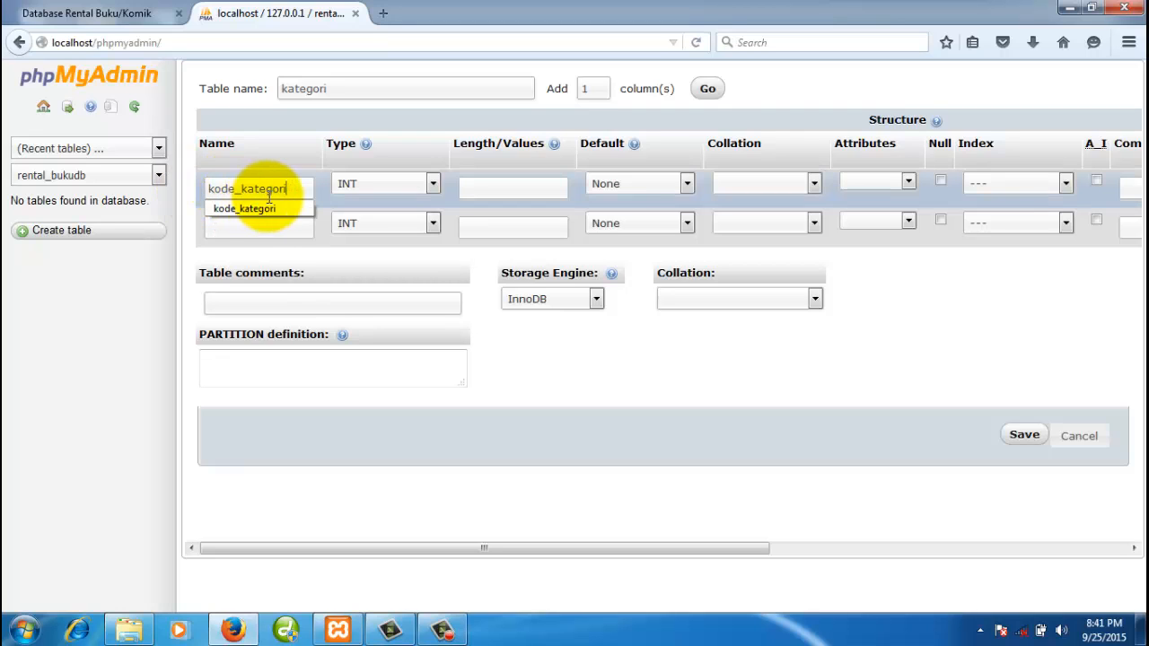
{"action": "left_click_drag", "start_coordinate": [292, 188], "coordinate": [192, 189]}
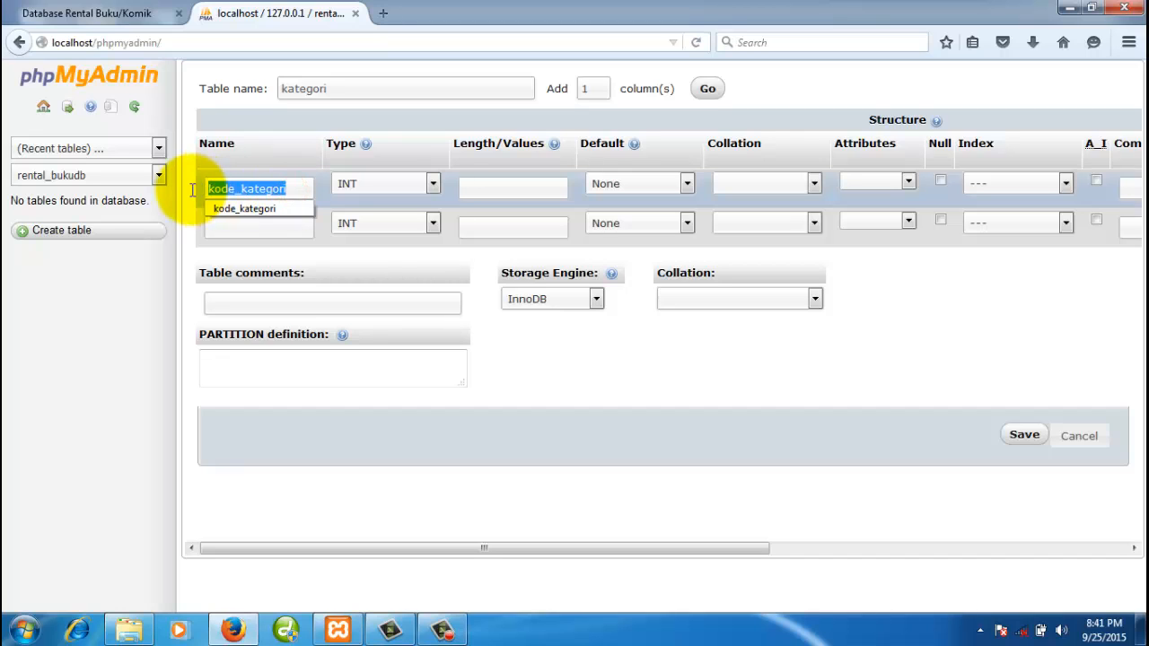
{"action": "type", "text": "kd_ka"}
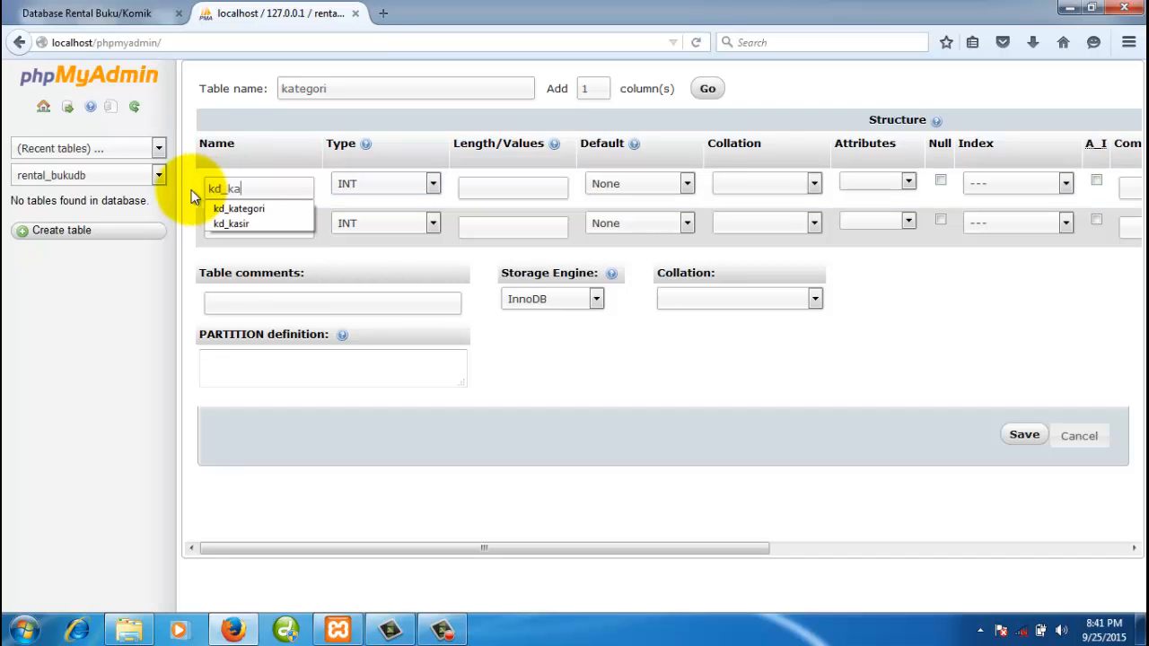
{"action": "type", "text": "tegori"}
{"action": "left_click", "coordinate": [270, 234]}
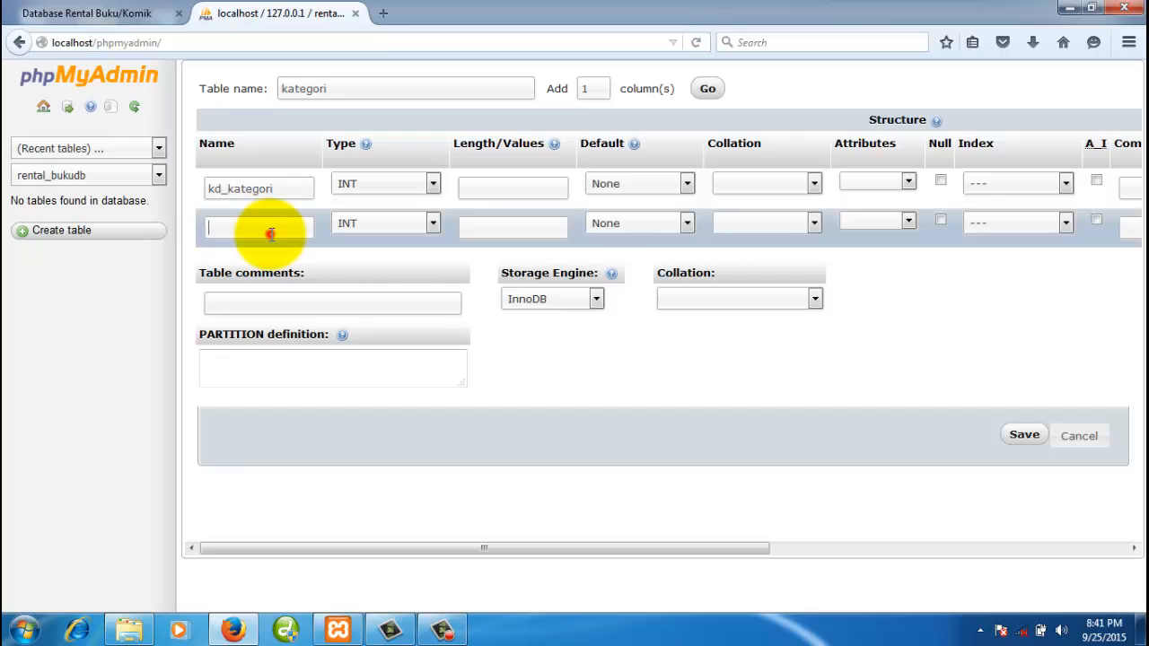
{"action": "type", "text": "nm_k"}
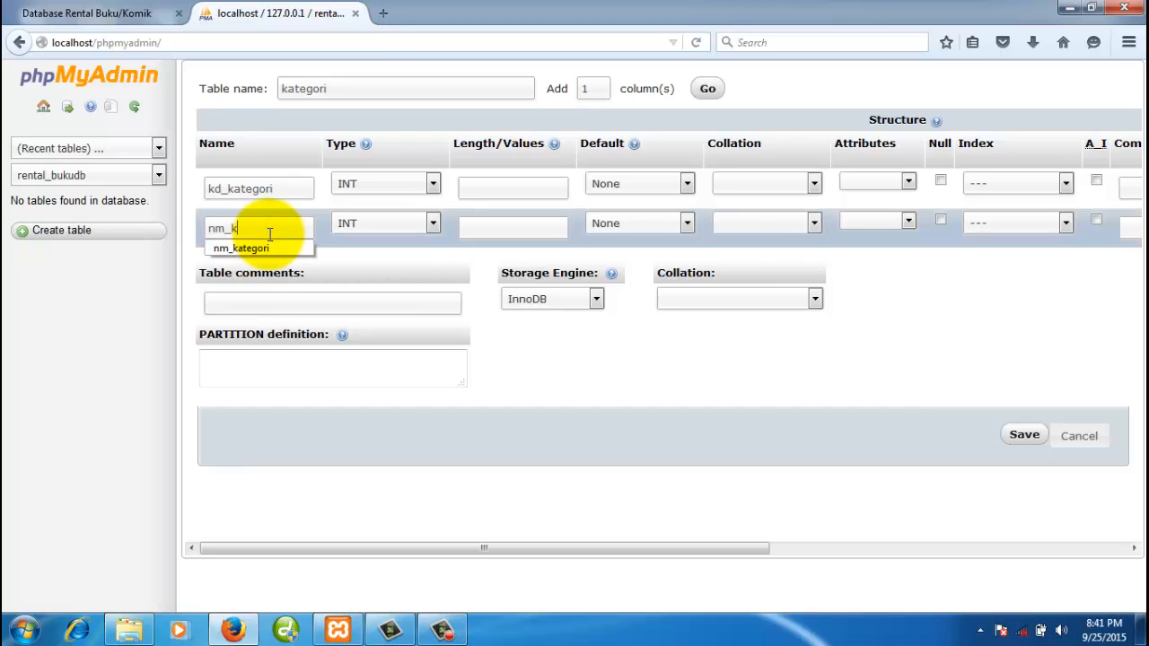
{"action": "type", "text": "ategori"}
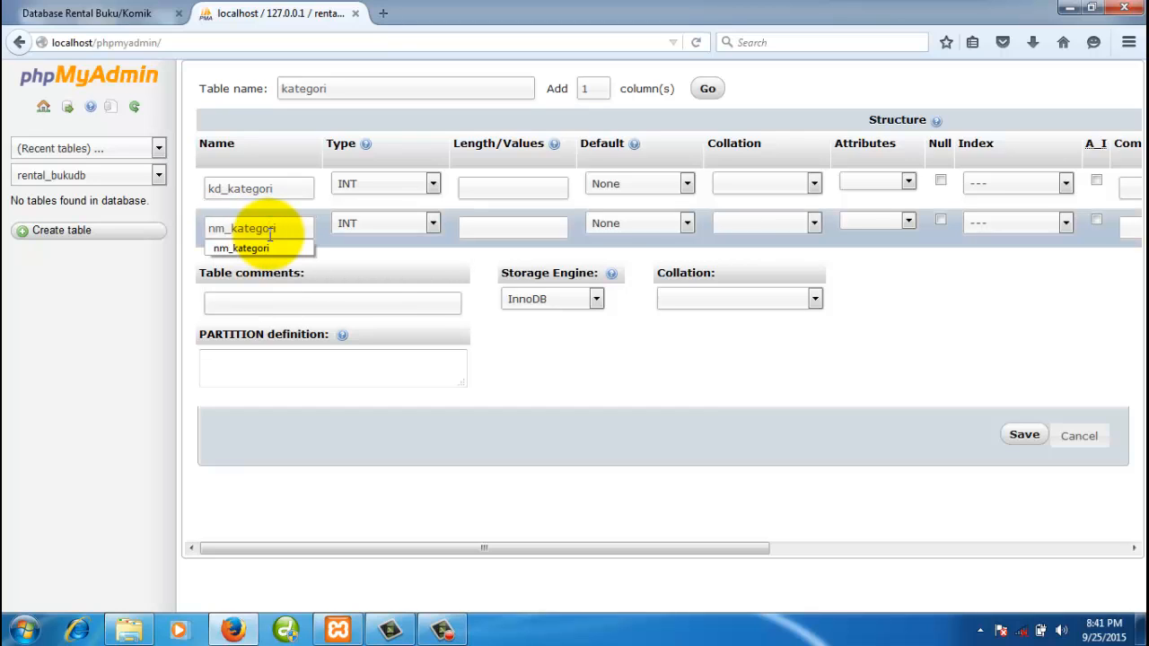
{"action": "left_click", "coordinate": [295, 187]}
- Make kd_kategori CHAR(3) and nm_kategori VARCHAR(100)
{"action": "left_click", "coordinate": [365, 185]}
{"action": "key", "text": "c"}
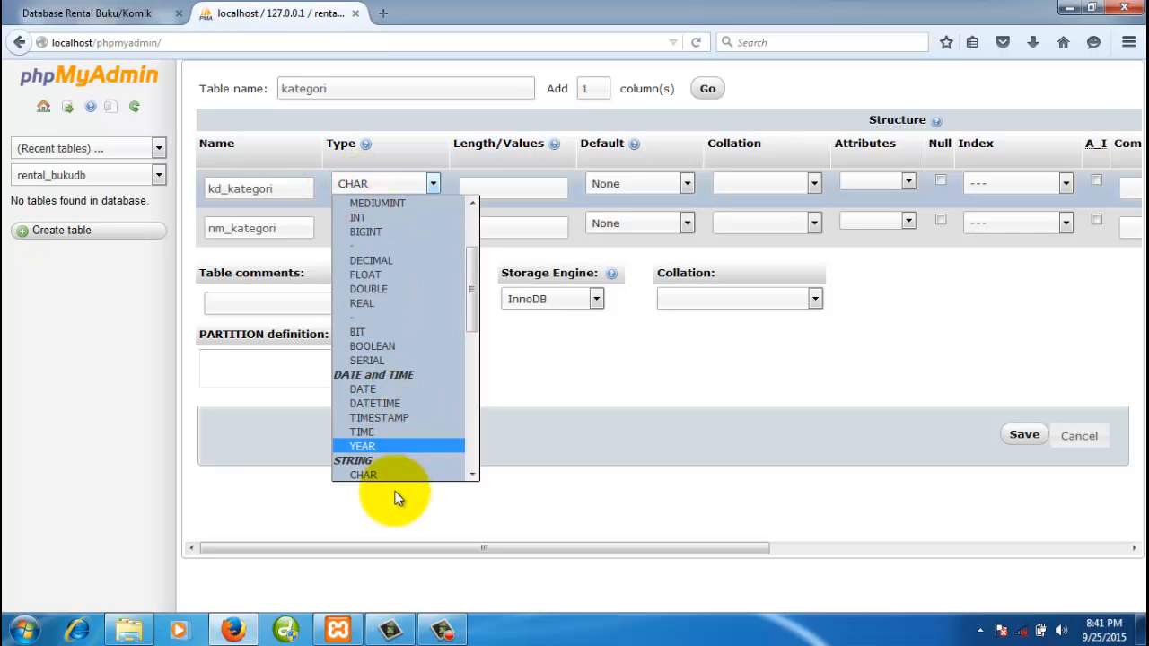
{"action": "left_click", "coordinate": [385, 475]}
{"action": "left_click", "coordinate": [366, 222]}
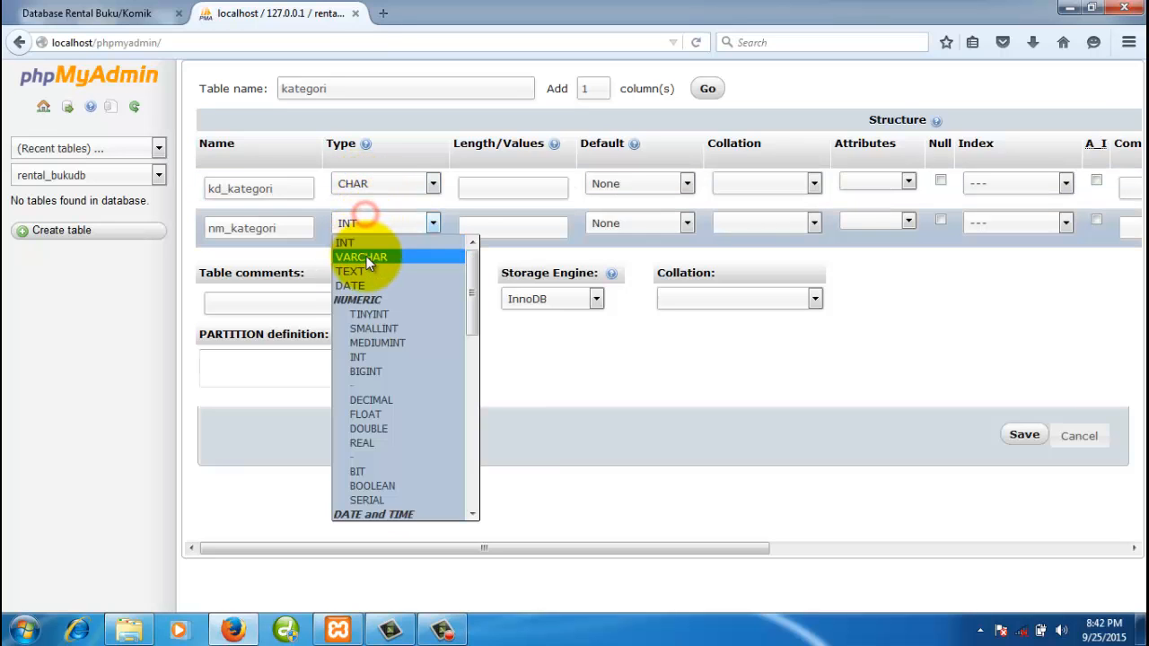
{"action": "left_click", "coordinate": [366, 256]}
{"action": "type", "text": "3"}
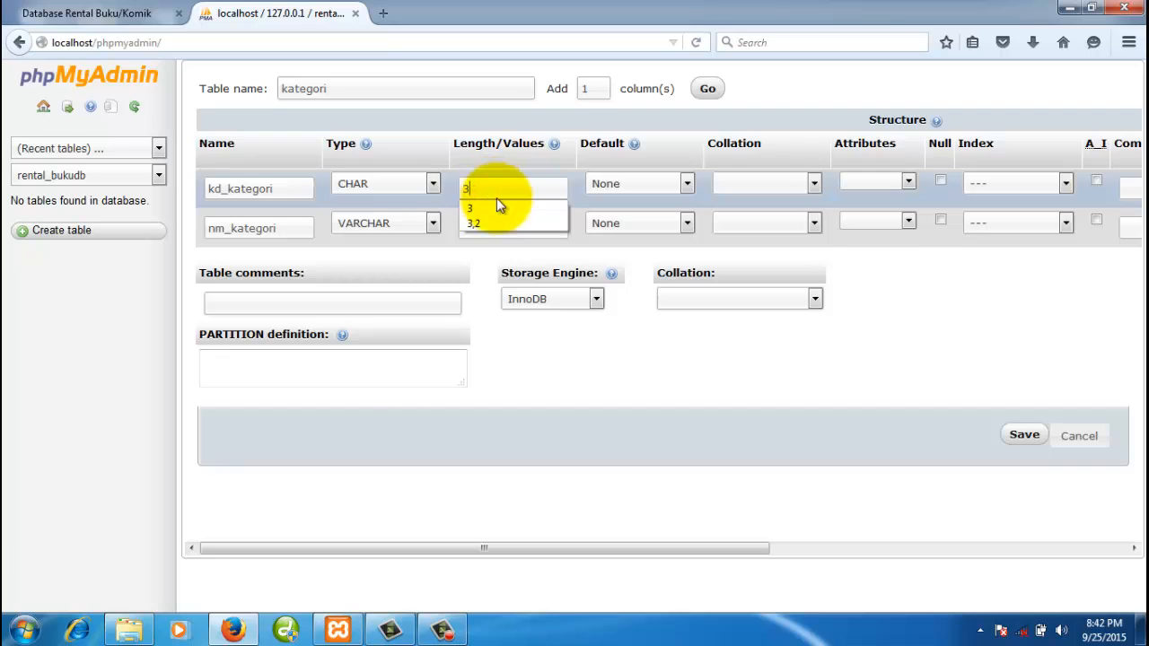
{"action": "left_click", "coordinate": [537, 234]}
{"action": "type", "text": "100"}
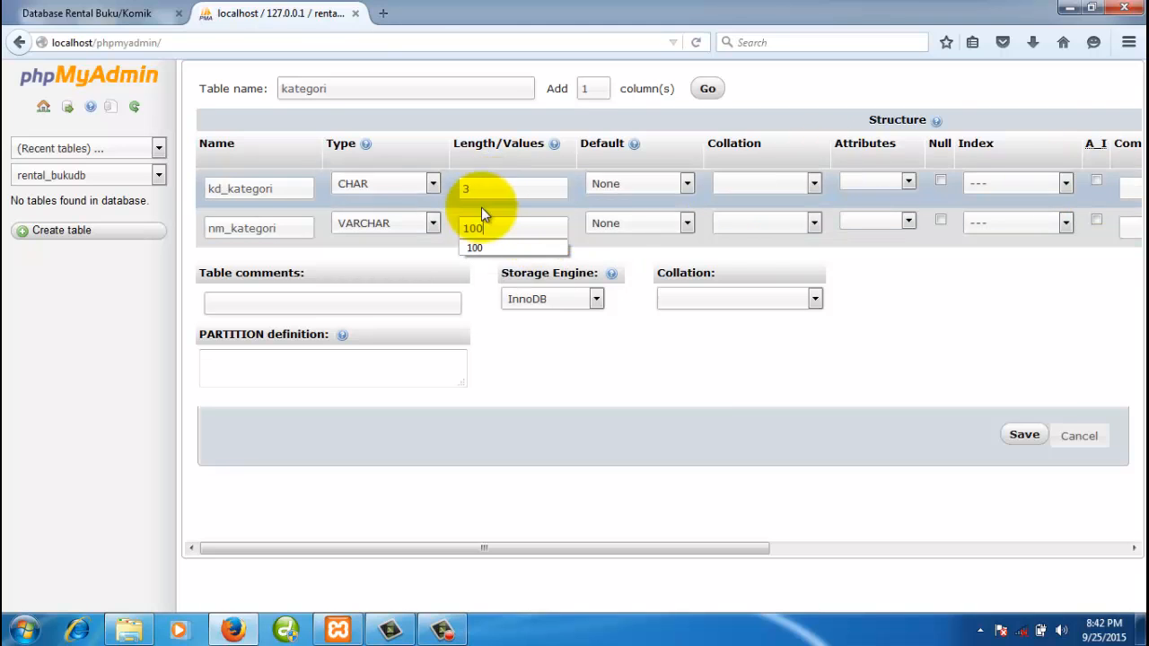
- Set kd_kategori as PRIMARY key and choose MyISAM as the storage engine
{"action": "left_click", "coordinate": [1007, 183]}
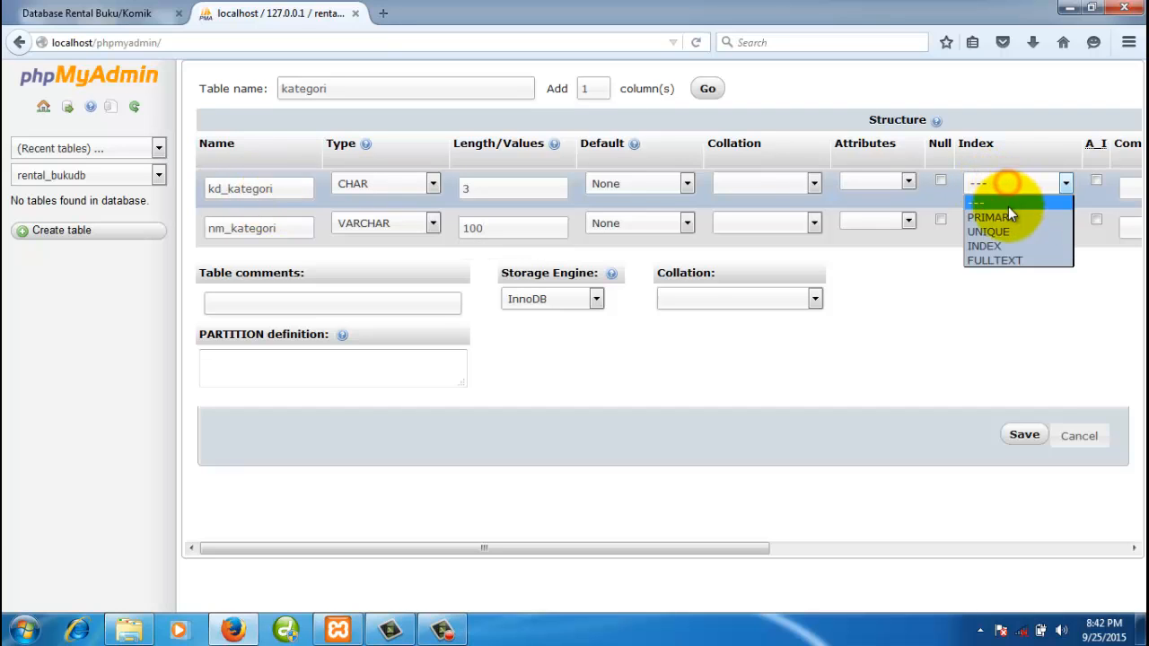
{"action": "left_click", "coordinate": [1007, 214]}
{"action": "left_click", "coordinate": [1009, 278]}
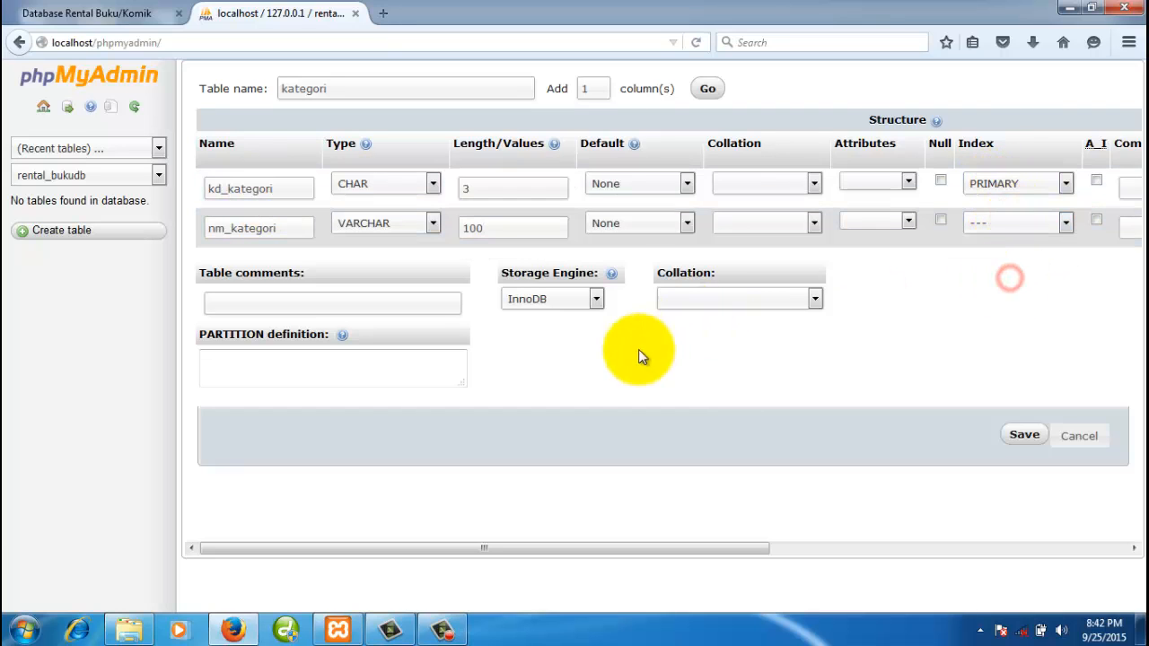
{"action": "left_click", "coordinate": [597, 301]}
{"action": "left_click", "coordinate": [567, 330]}
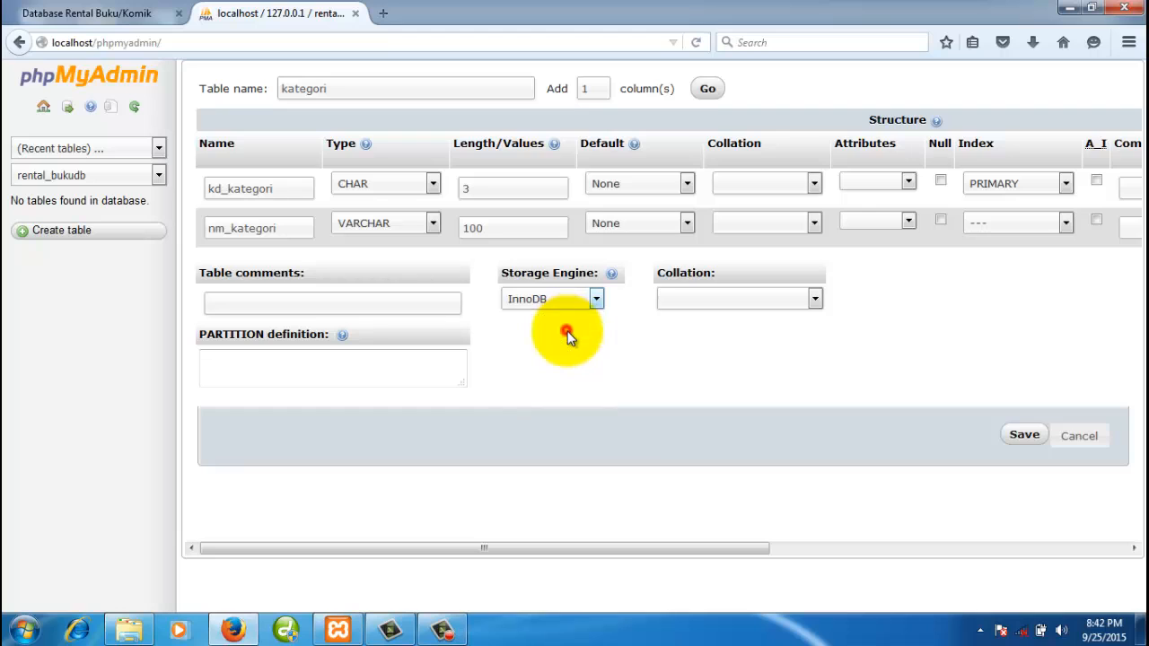
- Save kategori, compare its structure with the ERD, and return to the rental_bukudb overview
{"action": "left_click", "coordinate": [1023, 437]}
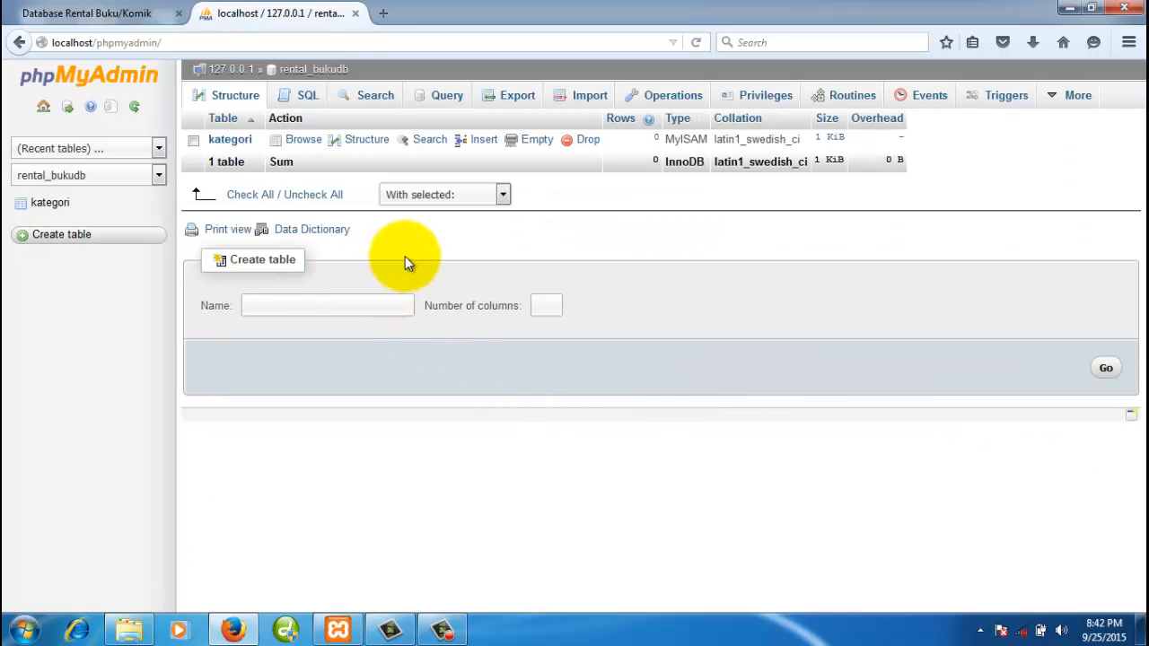
{"action": "left_click", "coordinate": [413, 244]}
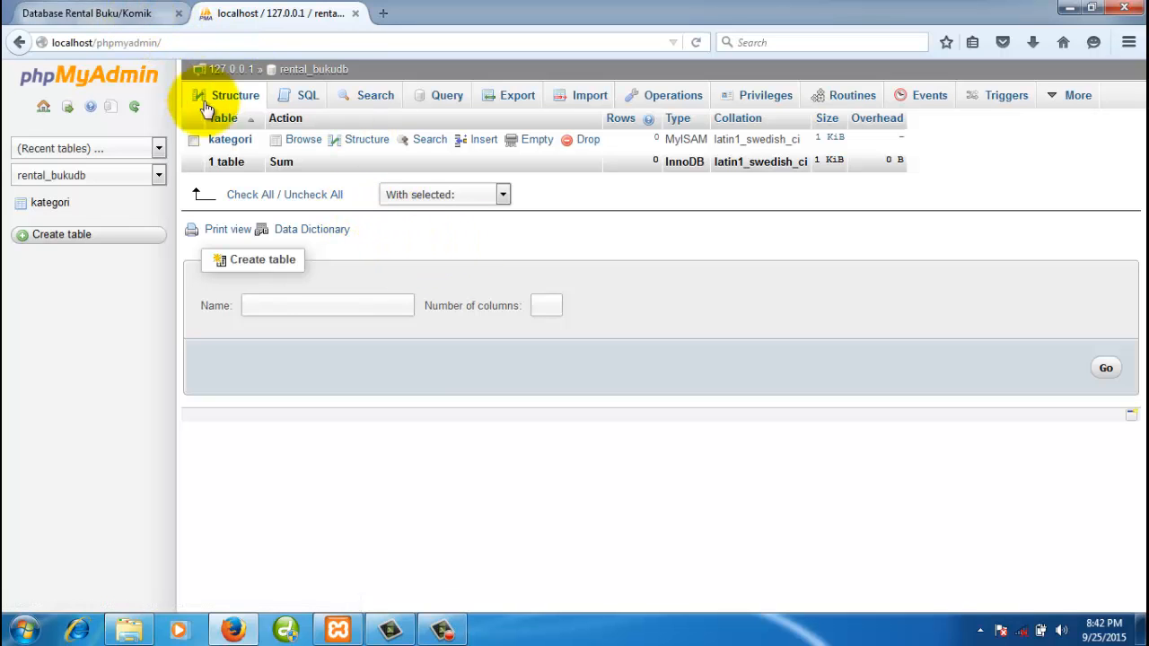
{"action": "left_click", "coordinate": [54, 205]}
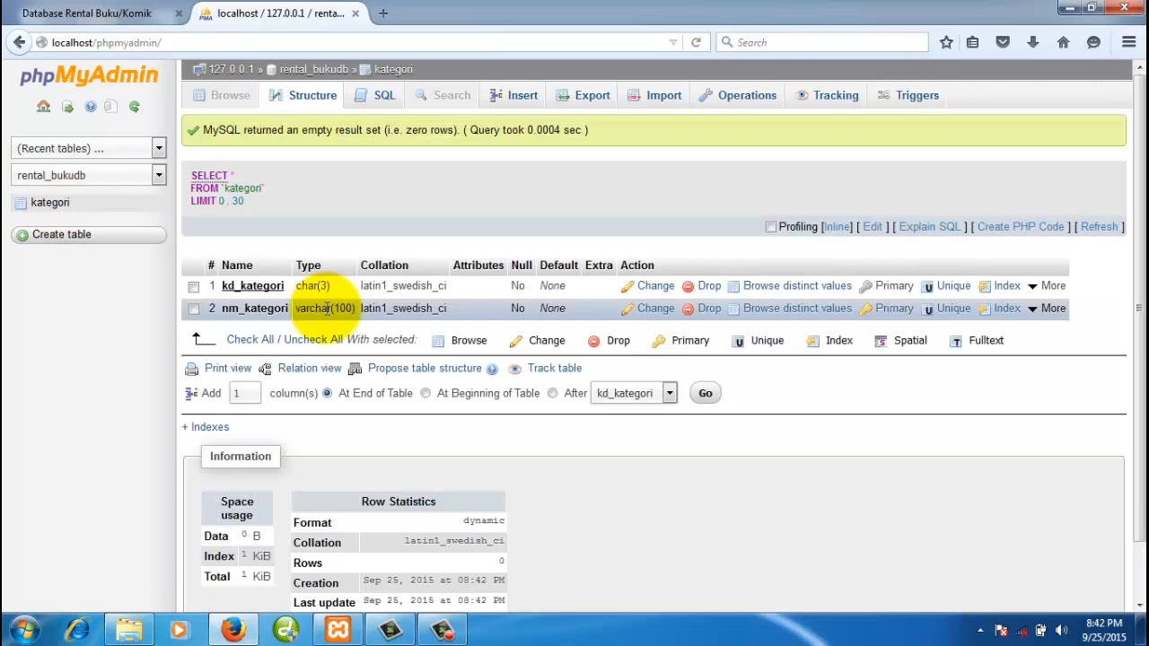
{"action": "left_click", "coordinate": [101, 15]}
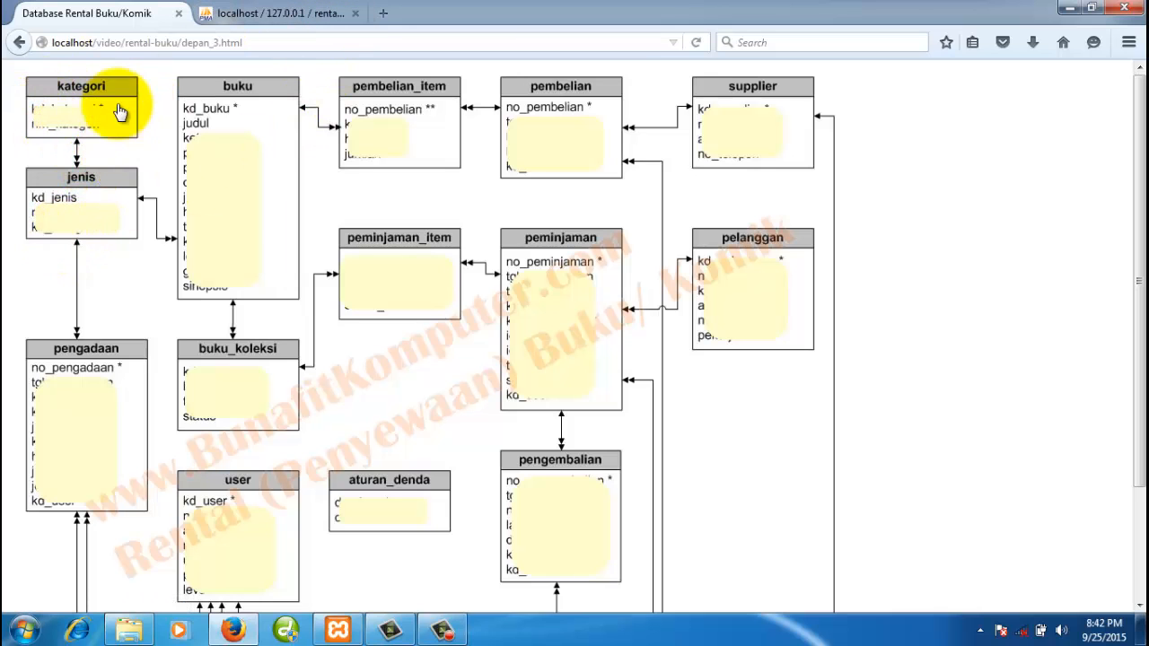
{"action": "left_click", "coordinate": [308, 15]}
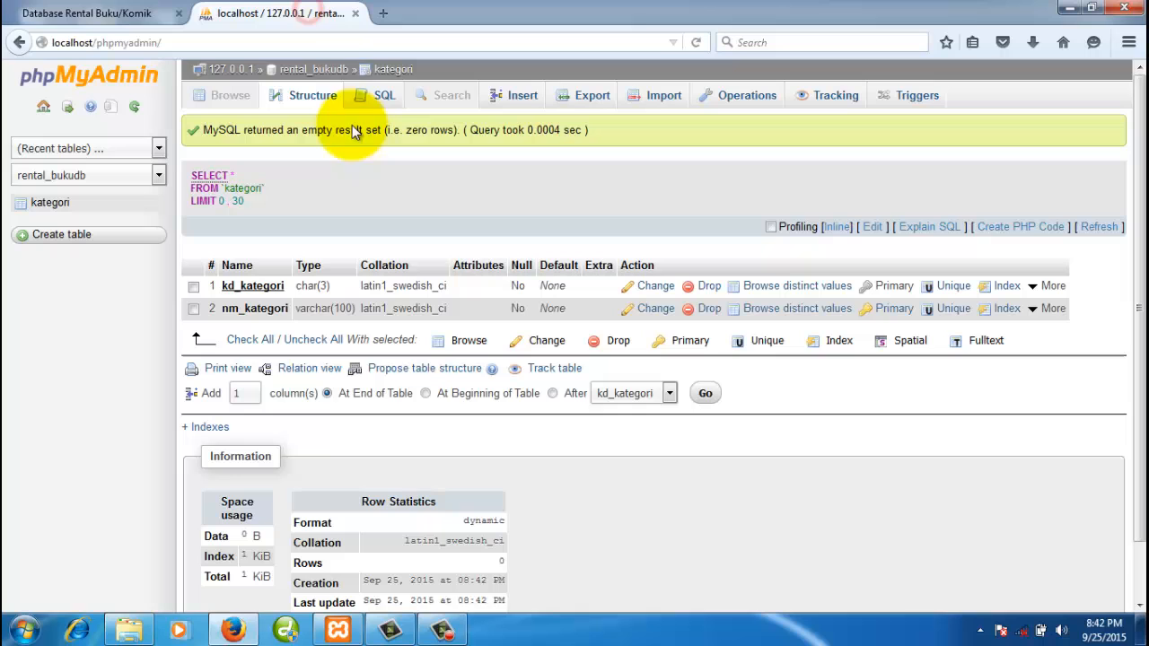
{"action": "left_click", "coordinate": [327, 71]}
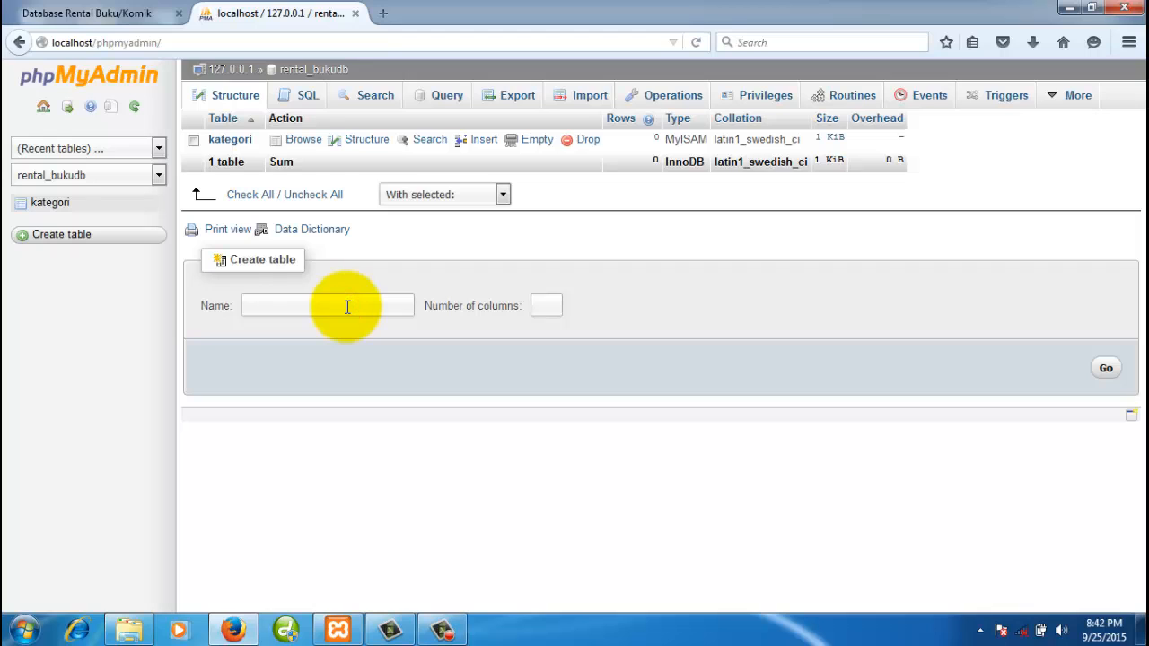
- Start a new table named jenis with 3 columns
{"action": "left_click", "coordinate": [347, 307]}
{"action": "type", "text": "jenis"}
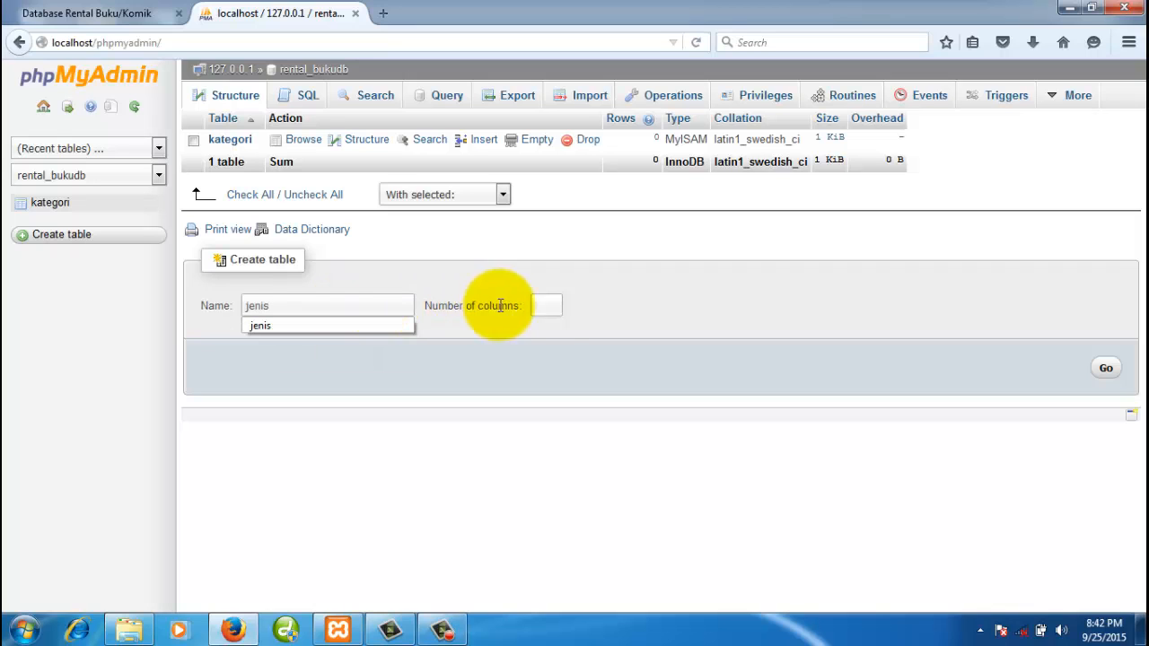
{"action": "left_click", "coordinate": [546, 306]}
{"action": "type", "text": "3"}
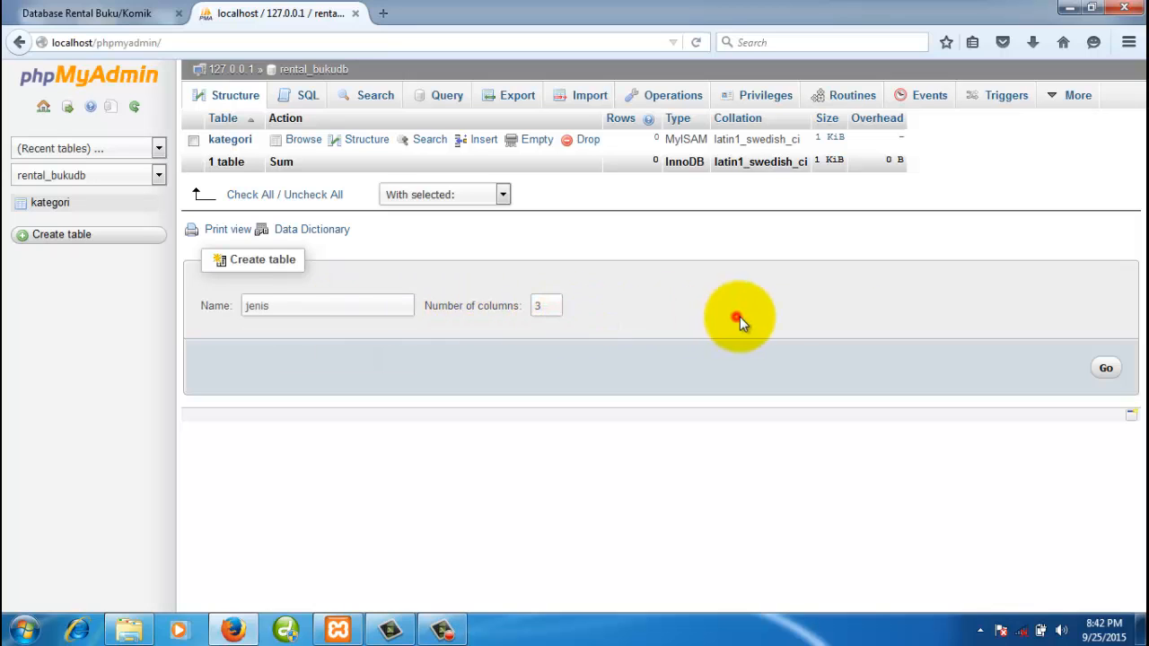
{"action": "left_click", "coordinate": [1107, 369]}
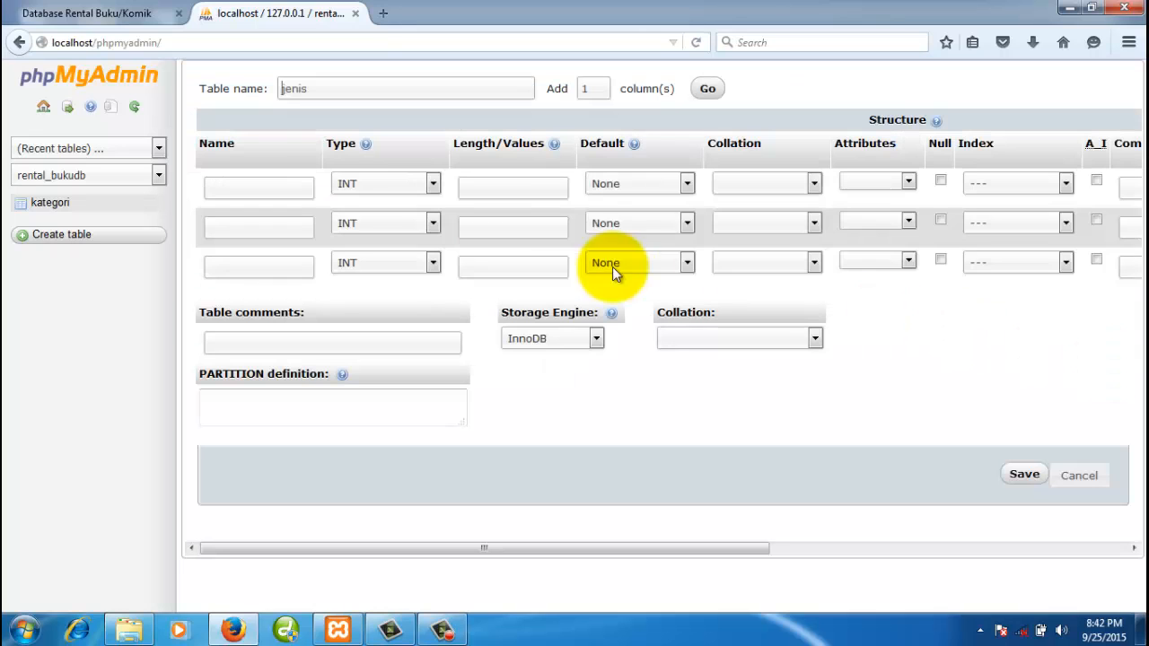
- Name the columns kd_jenis, nm_jenis and kd_kategori, checking the ERD
{"action": "left_click", "coordinate": [266, 188]}
{"action": "type", "text": "kd_jen"}
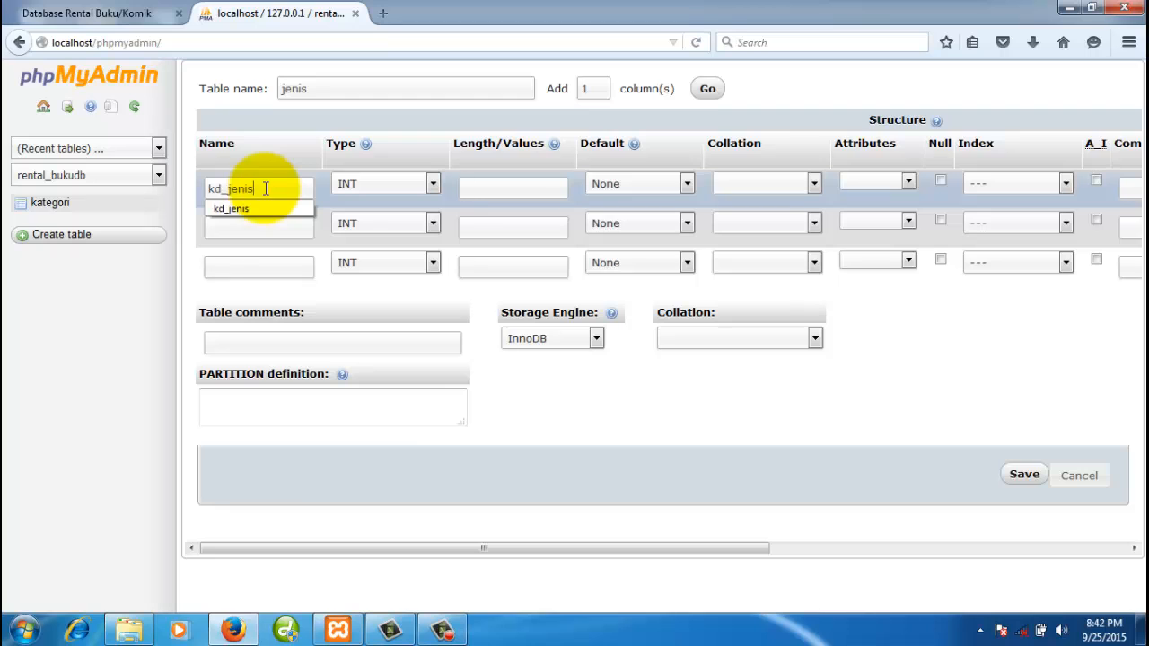
{"action": "type", "text": "is"}
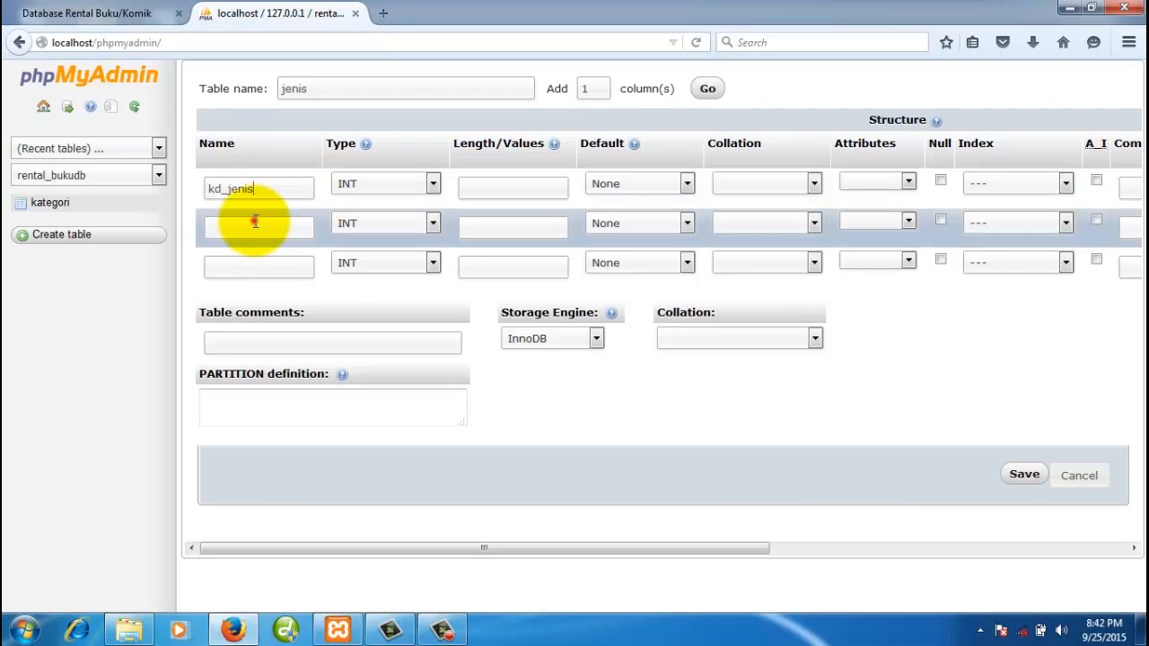
{"action": "left_click", "coordinate": [255, 223]}
{"action": "type", "text": "nm_je"}
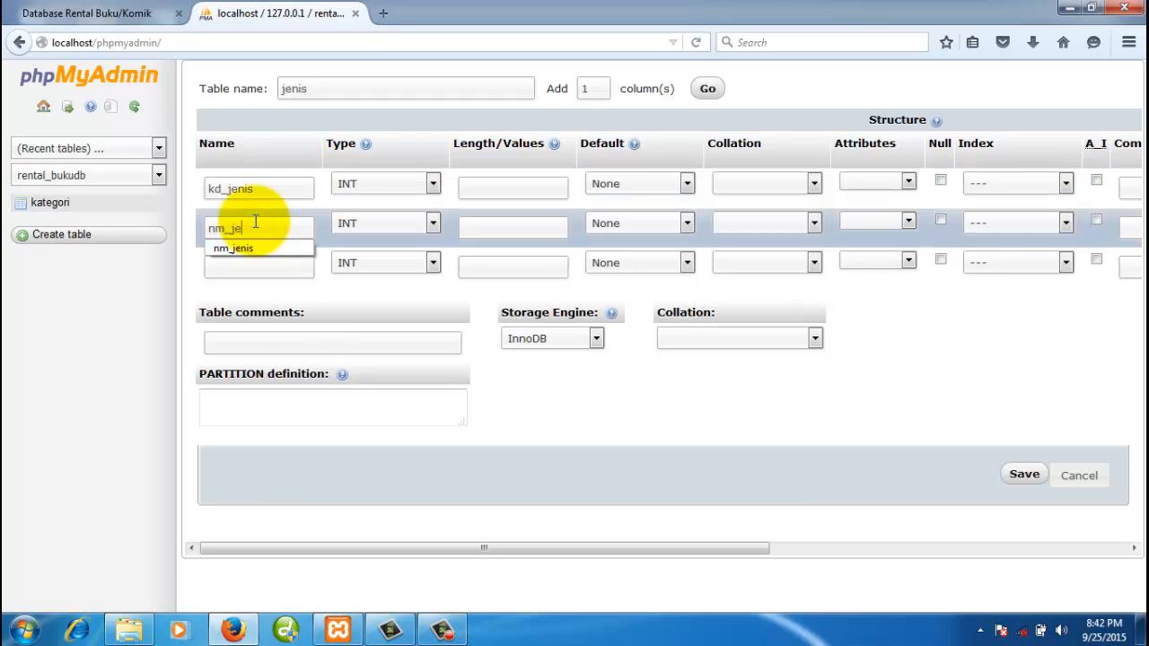
{"action": "type", "text": "nis"}
{"action": "left_click", "coordinate": [269, 249]}
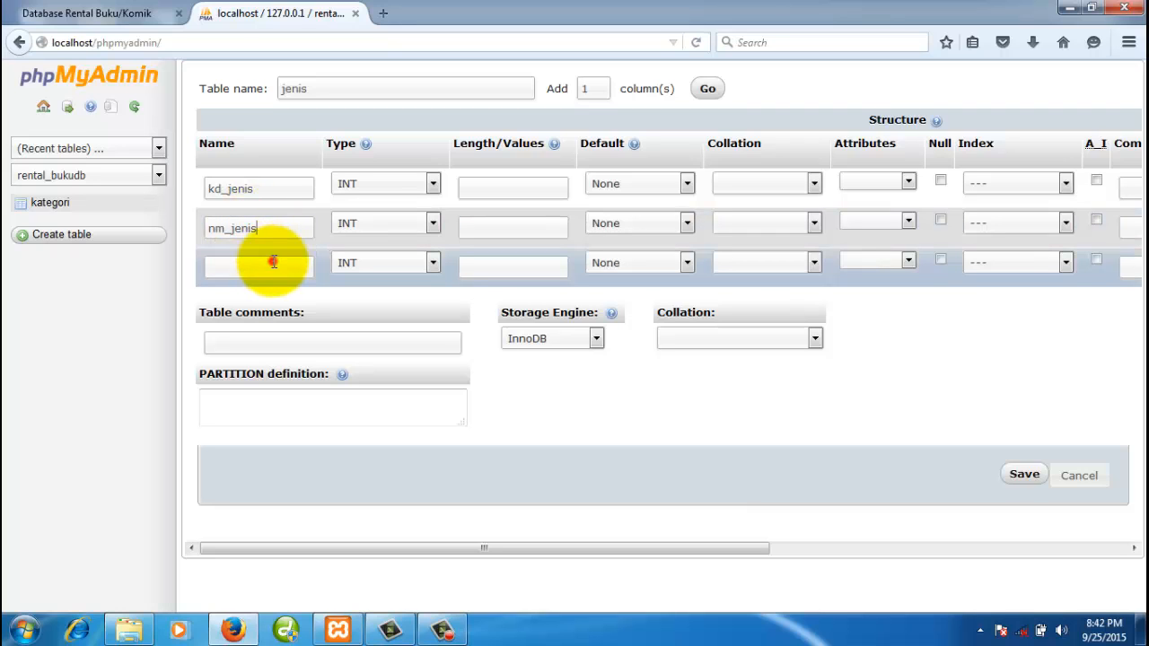
{"action": "left_click", "coordinate": [144, 14]}
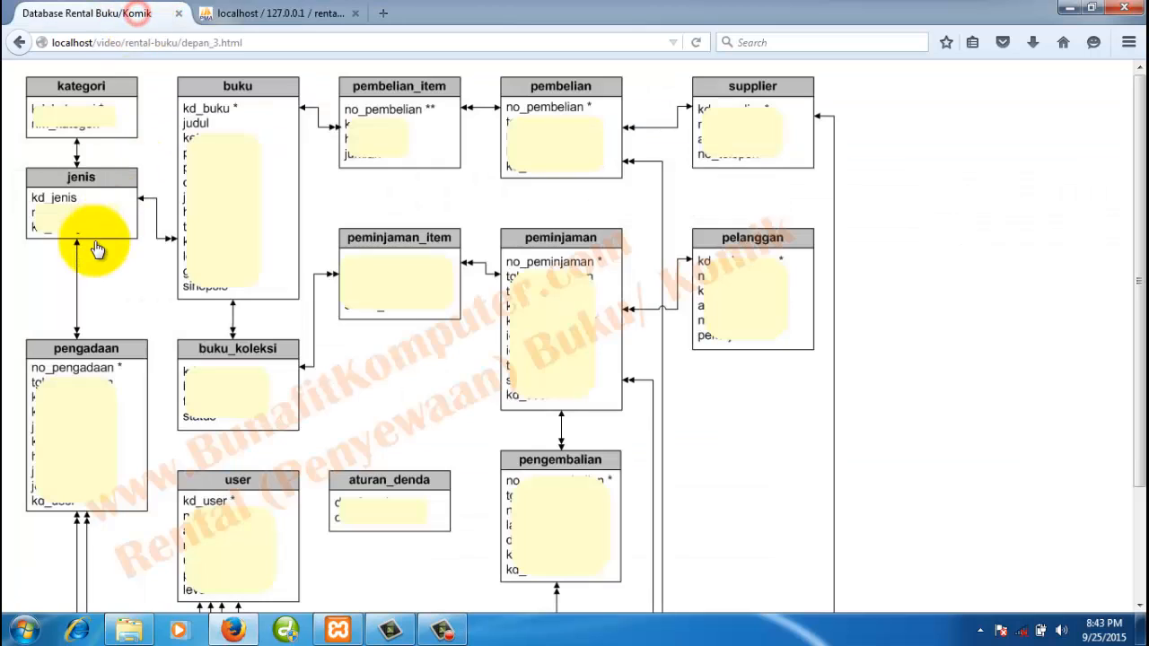
{"action": "left_click", "coordinate": [257, 12]}
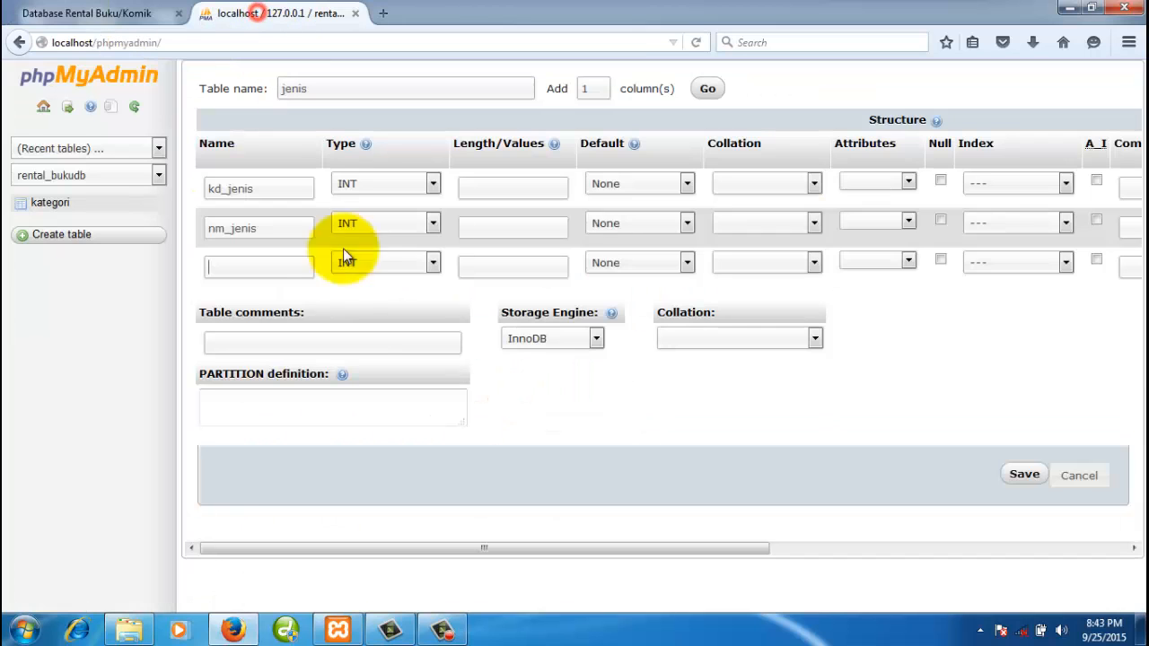
{"action": "left_click", "coordinate": [271, 270]}
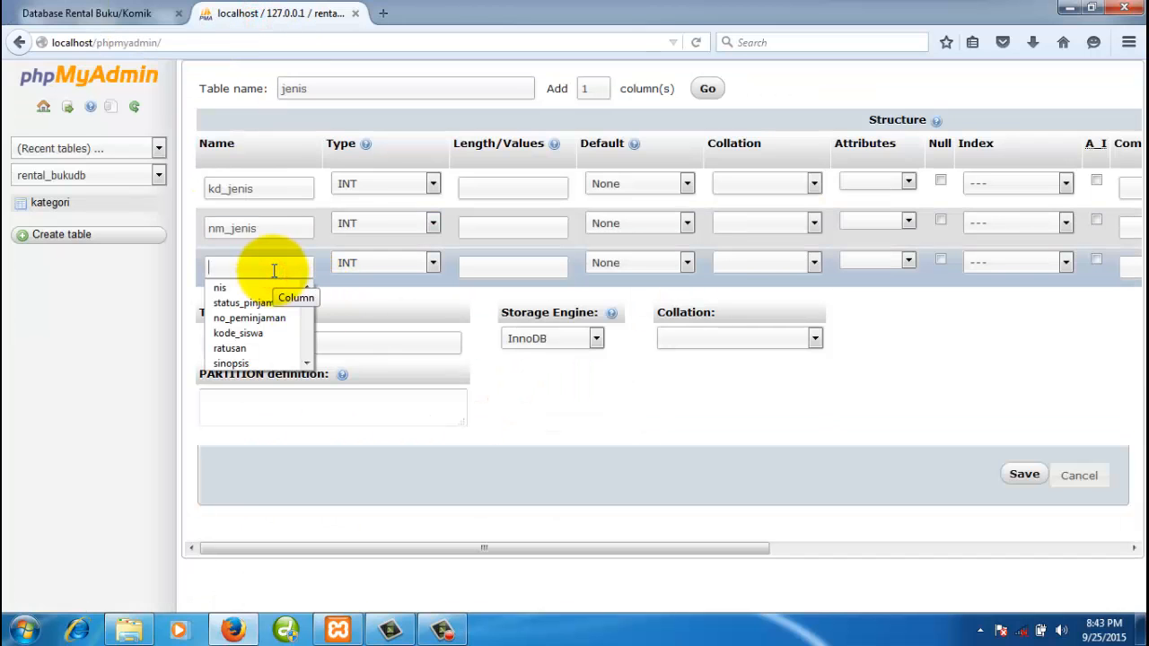
{"action": "type", "text": "kd_kategori"}
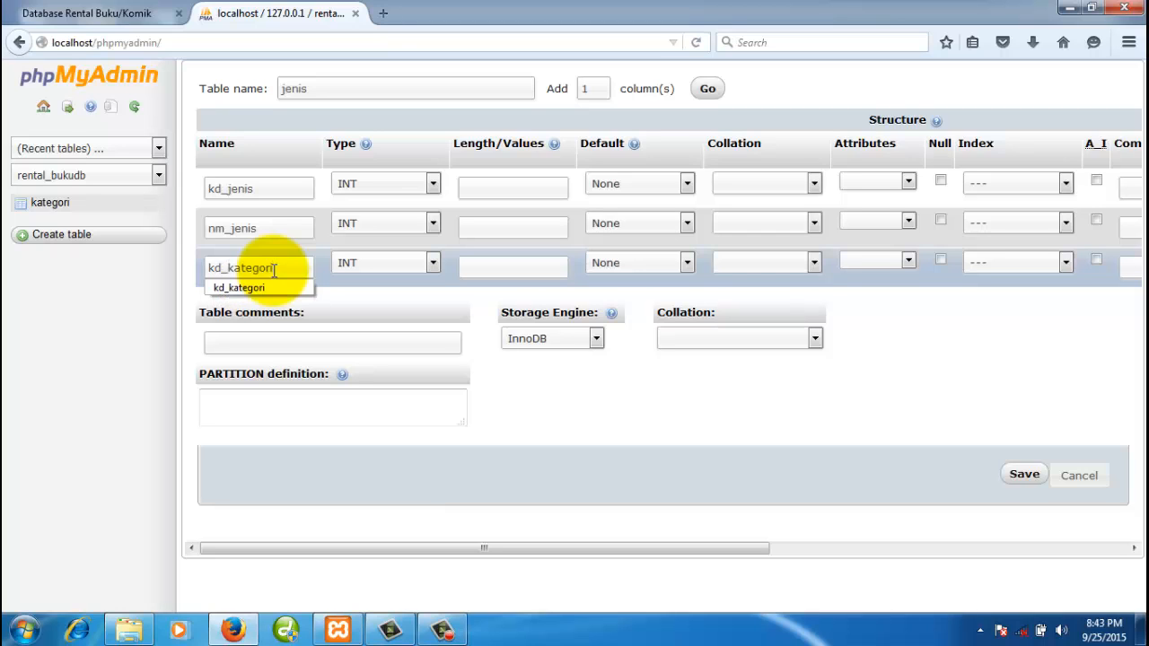
{"action": "left_click", "coordinate": [278, 185]}
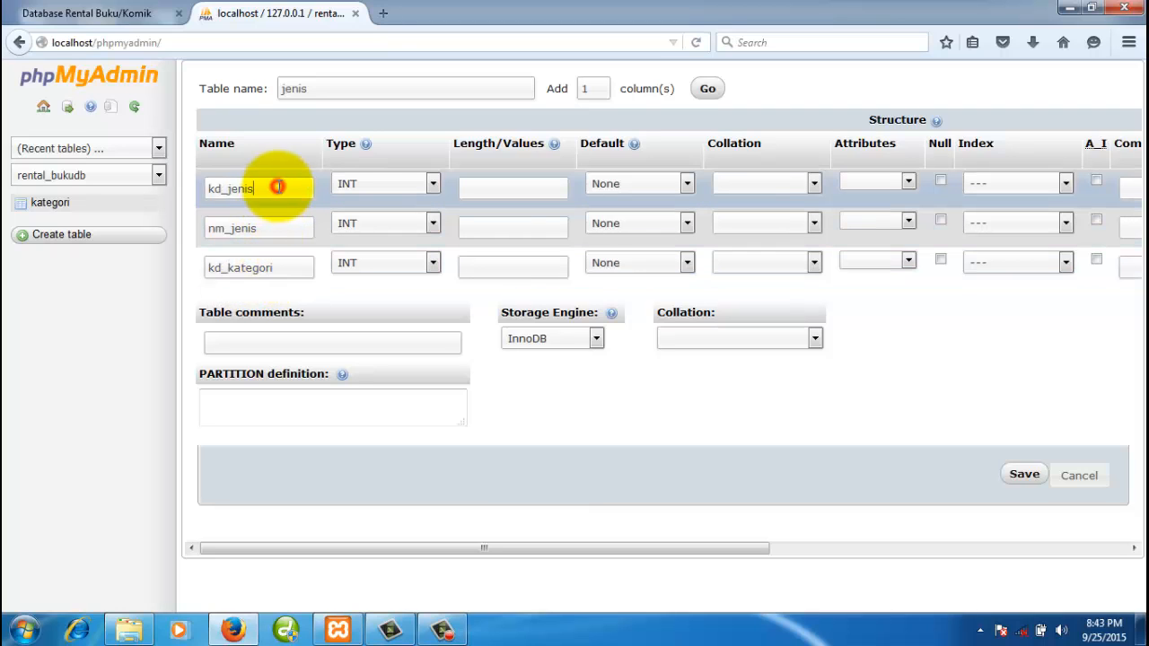
- Make kd_jenis CHAR(4) and nm_jenis VARCHAR(100)
{"action": "left_click", "coordinate": [382, 183]}
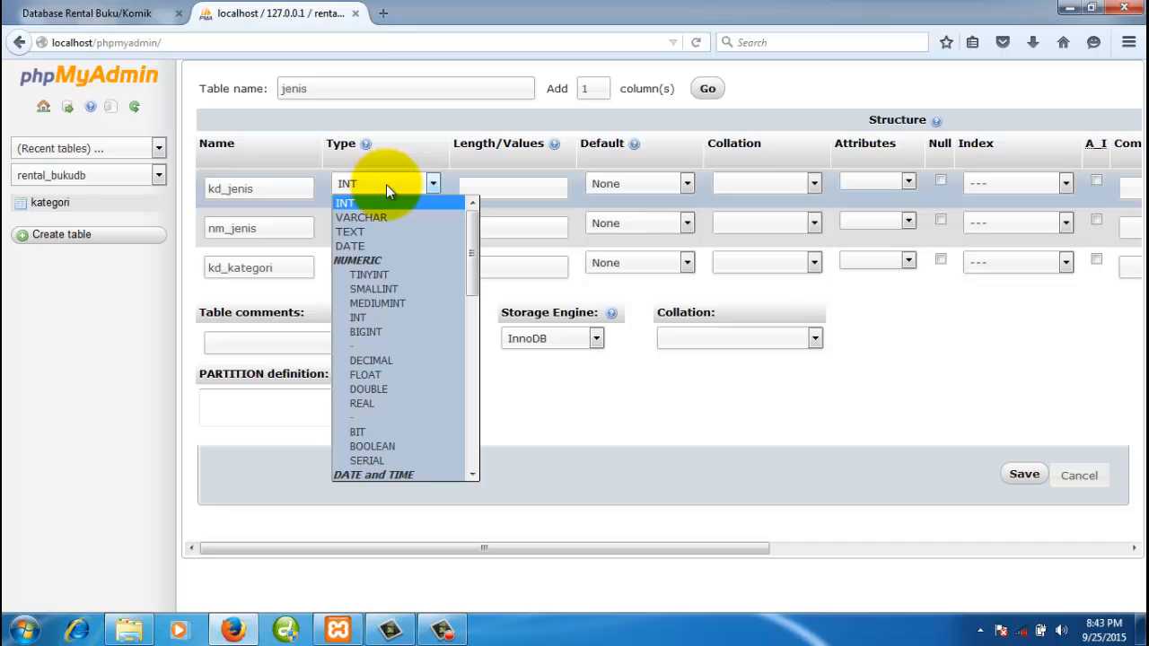
{"action": "key", "text": "c"}
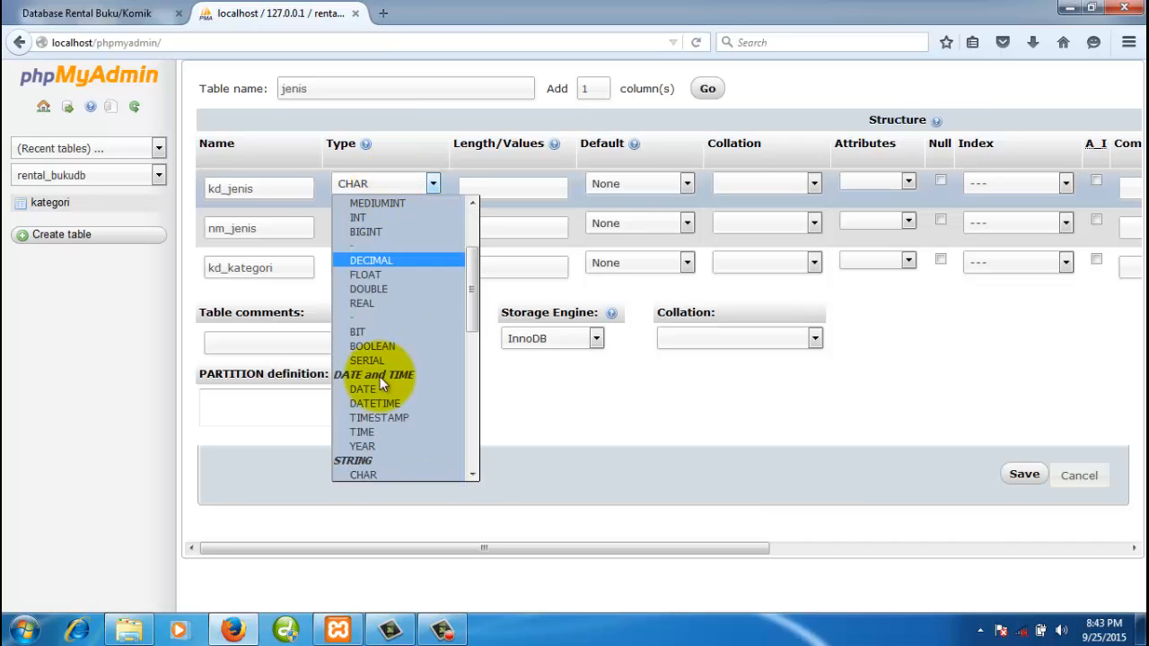
{"action": "left_click", "coordinate": [376, 474]}
{"action": "left_click", "coordinate": [468, 188]}
{"action": "type", "text": "4"}
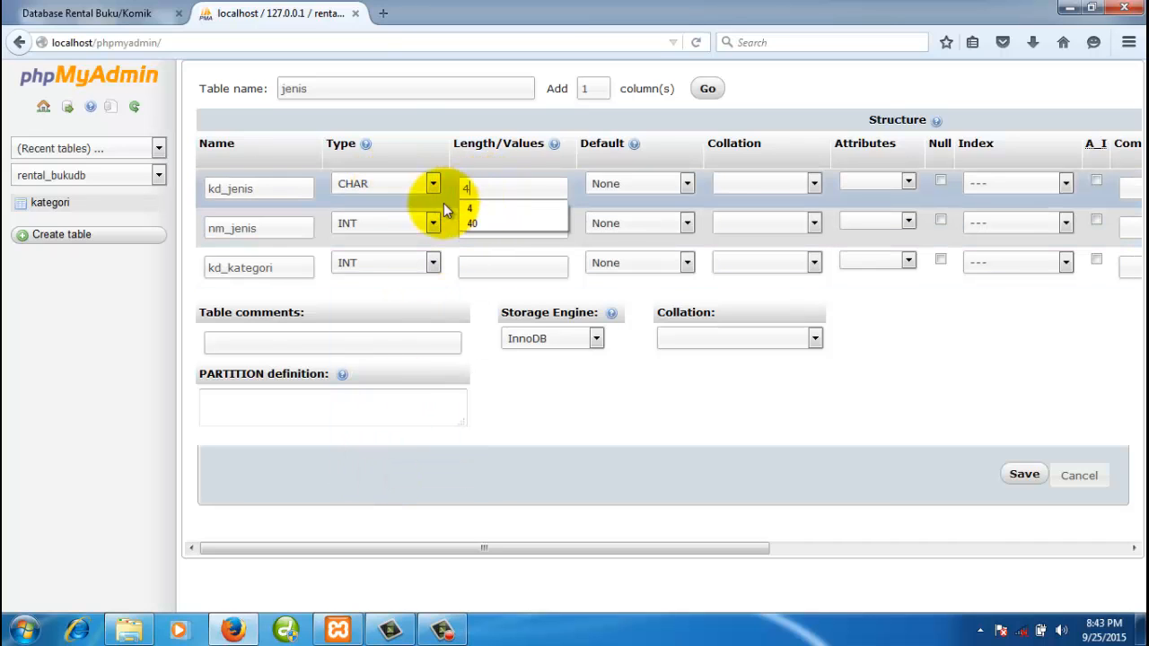
{"action": "left_click", "coordinate": [290, 226]}
{"action": "left_click", "coordinate": [367, 226]}
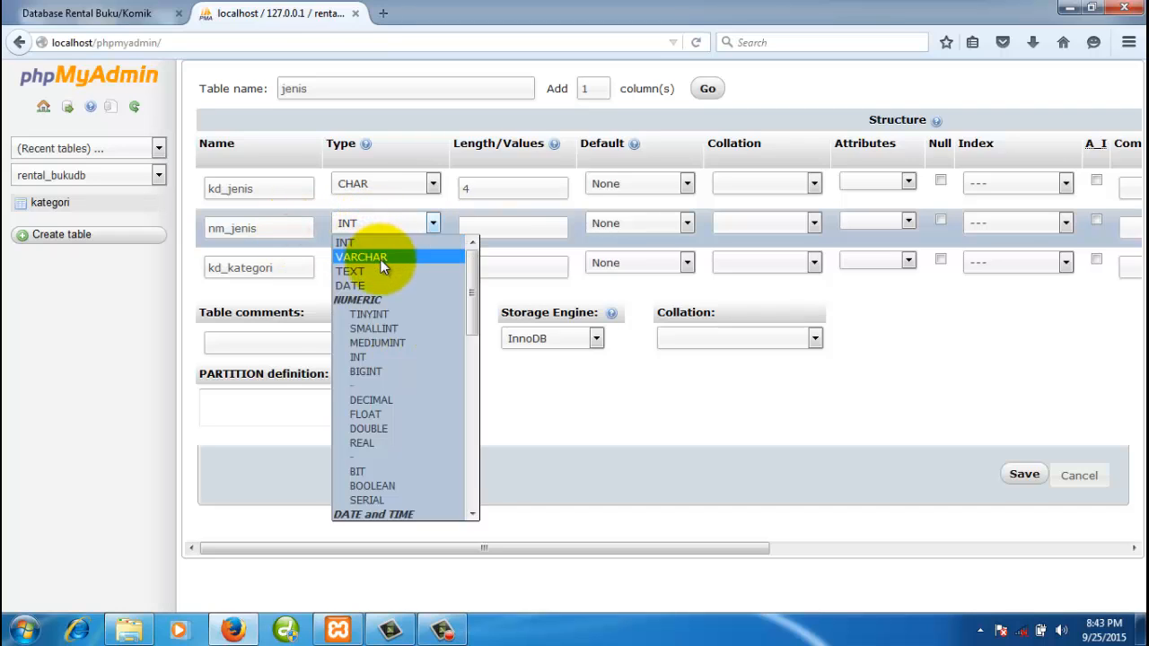
{"action": "left_click", "coordinate": [380, 258]}
{"action": "left_click", "coordinate": [484, 224]}
{"action": "type", "text": "1"}
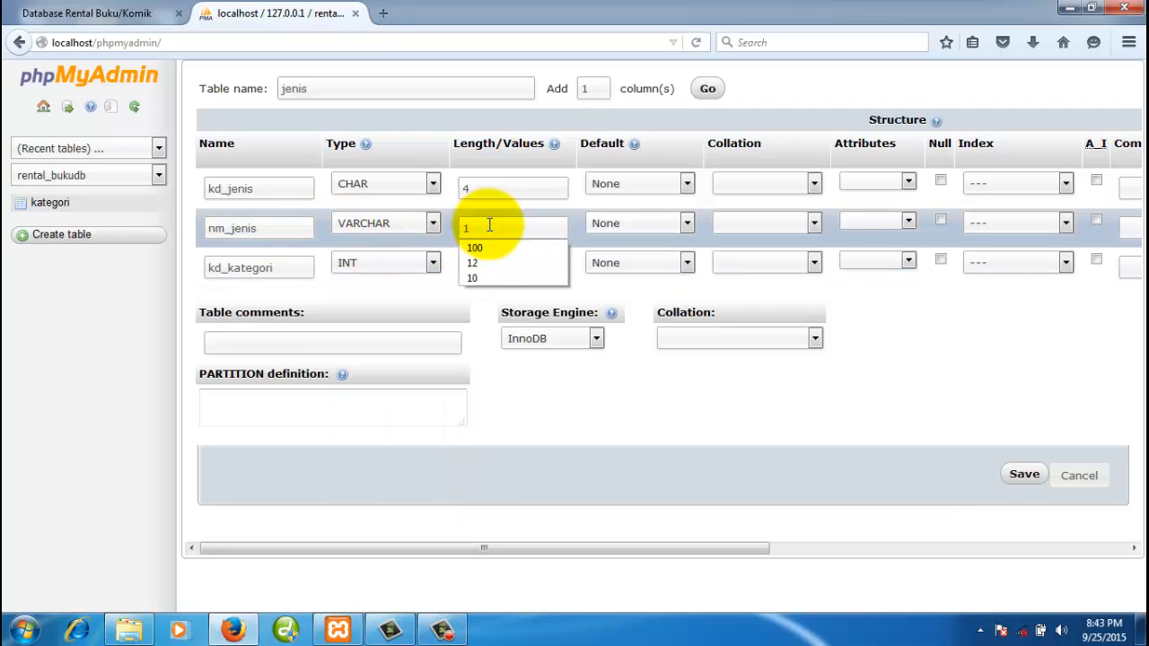
{"action": "type", "text": "000"}
{"action": "key", "text": "BackSpace"}
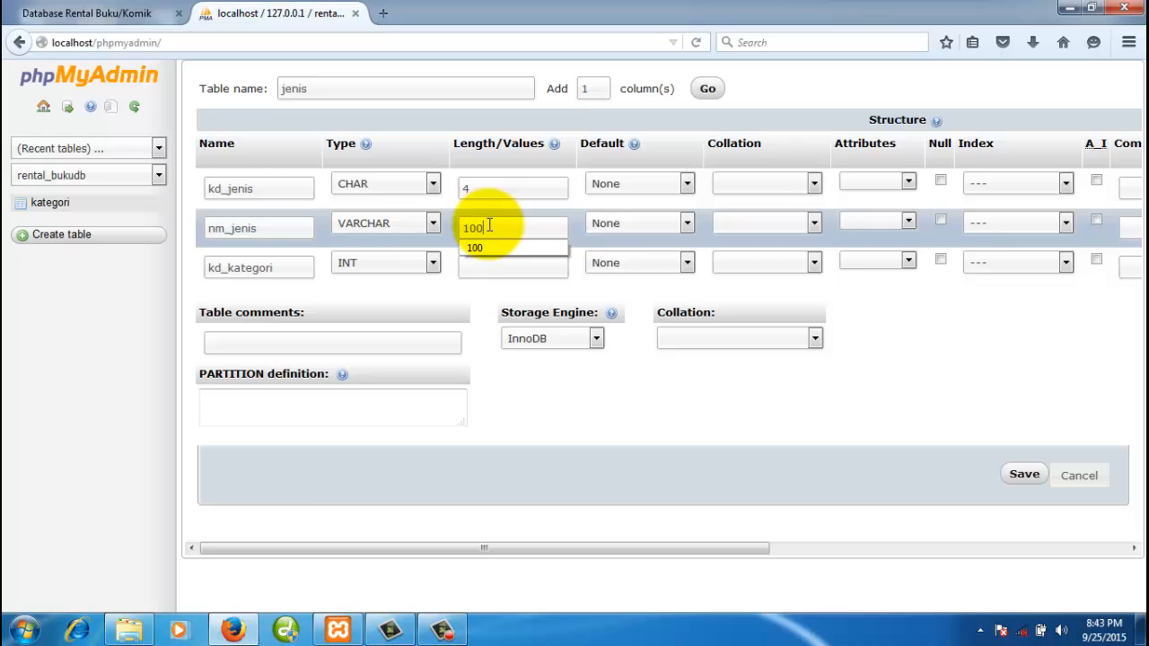
- Make kd_kategori CHAR(3)
{"action": "left_click", "coordinate": [407, 262]}
{"action": "key", "text": "c"}
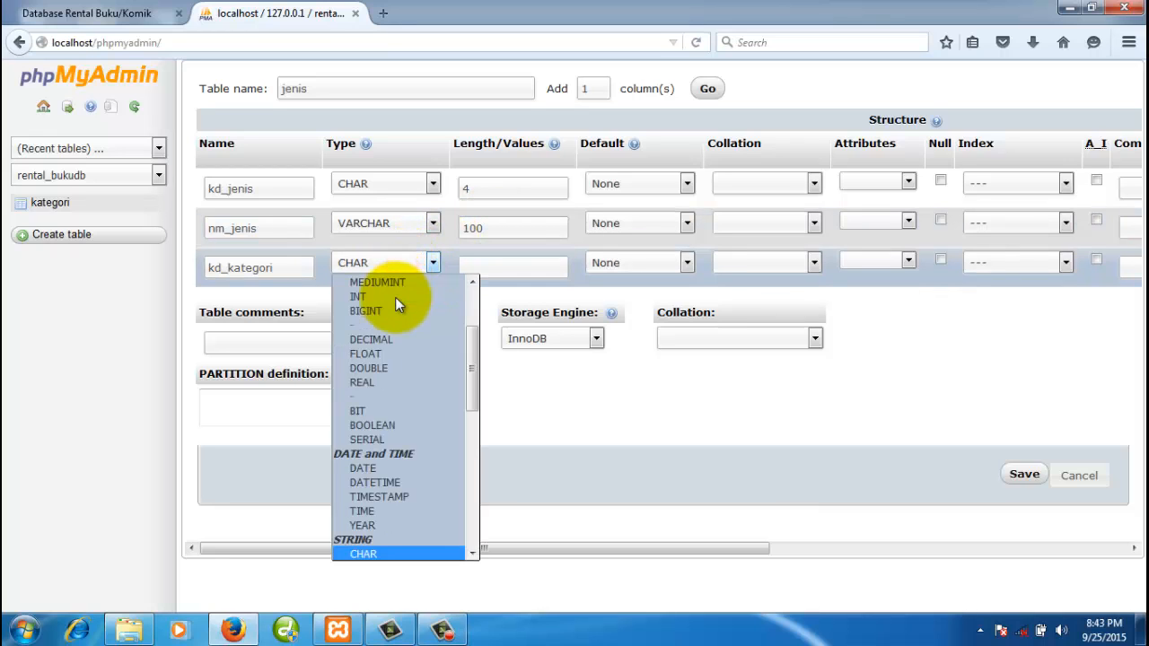
{"action": "left_click", "coordinate": [377, 556]}
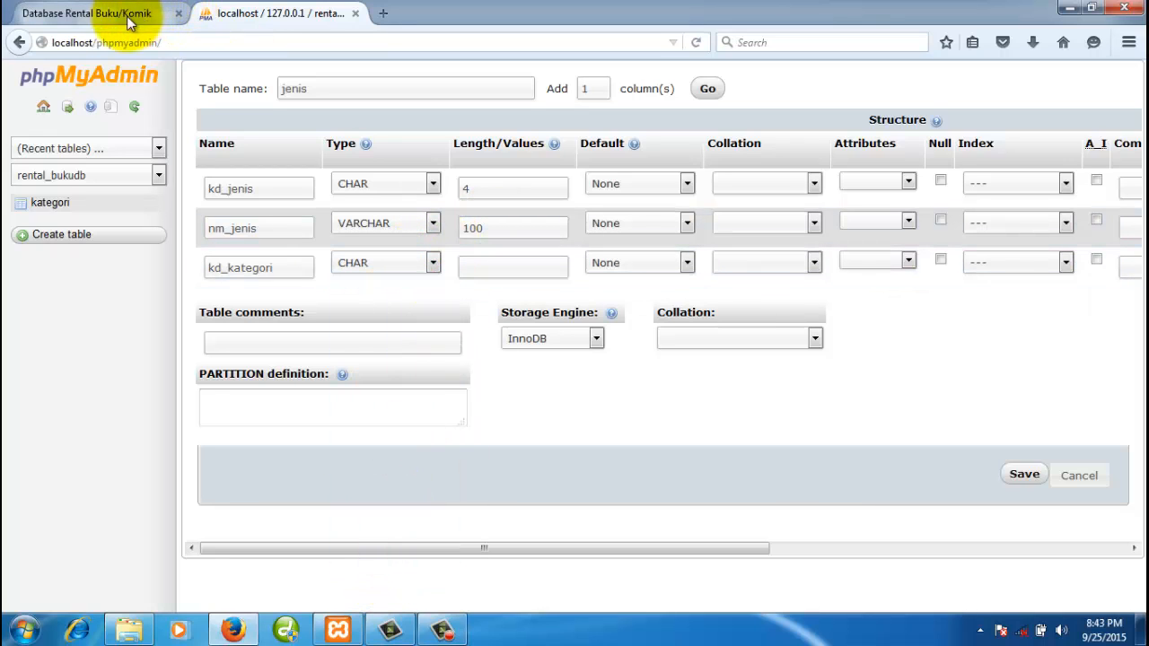
{"action": "left_click", "coordinate": [496, 266]}
{"action": "type", "text": "2"}
{"action": "left_click_drag", "start_coordinate": [495, 267], "coordinate": [444, 269]}
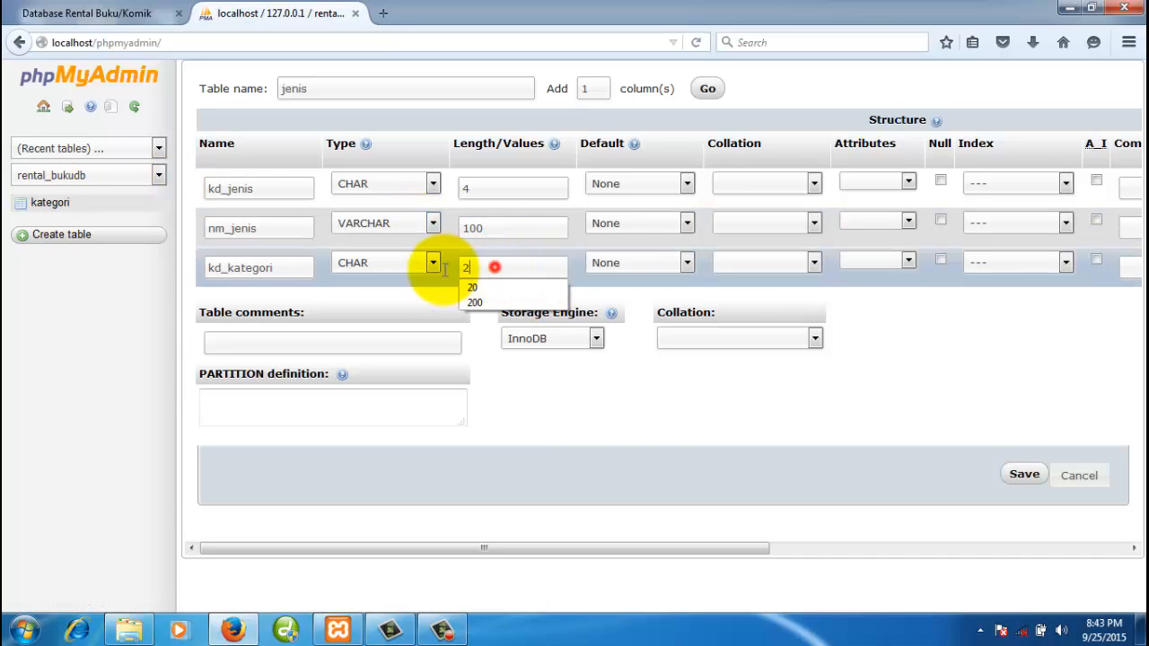
{"action": "type", "text": "3"}
{"action": "left_click", "coordinate": [593, 383]}
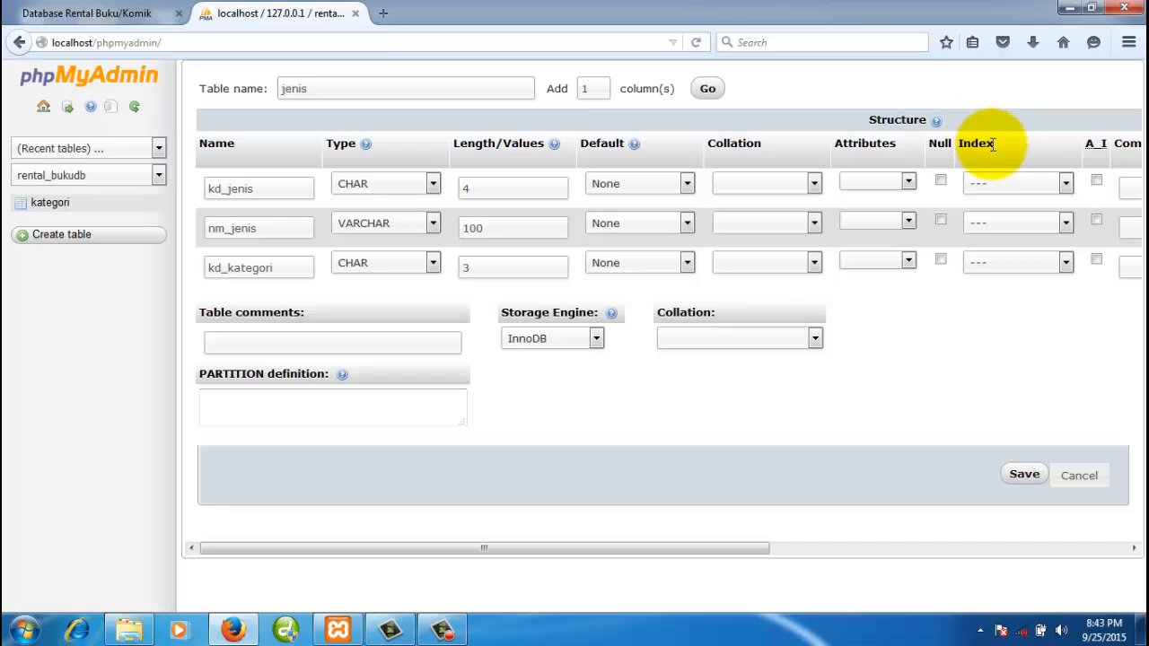
- Set kd_jenis as PRIMARY key and choose MyISAM as the storage engine
{"action": "left_click", "coordinate": [1004, 184]}
{"action": "left_click", "coordinate": [1001, 215]}
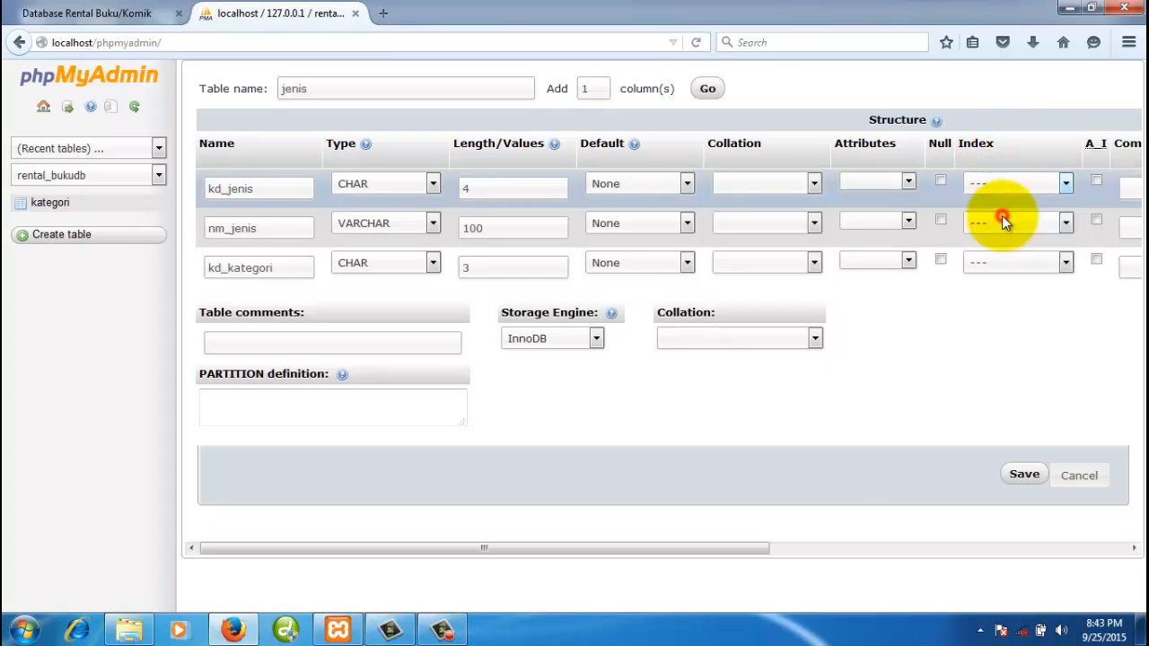
{"action": "left_click", "coordinate": [569, 343]}
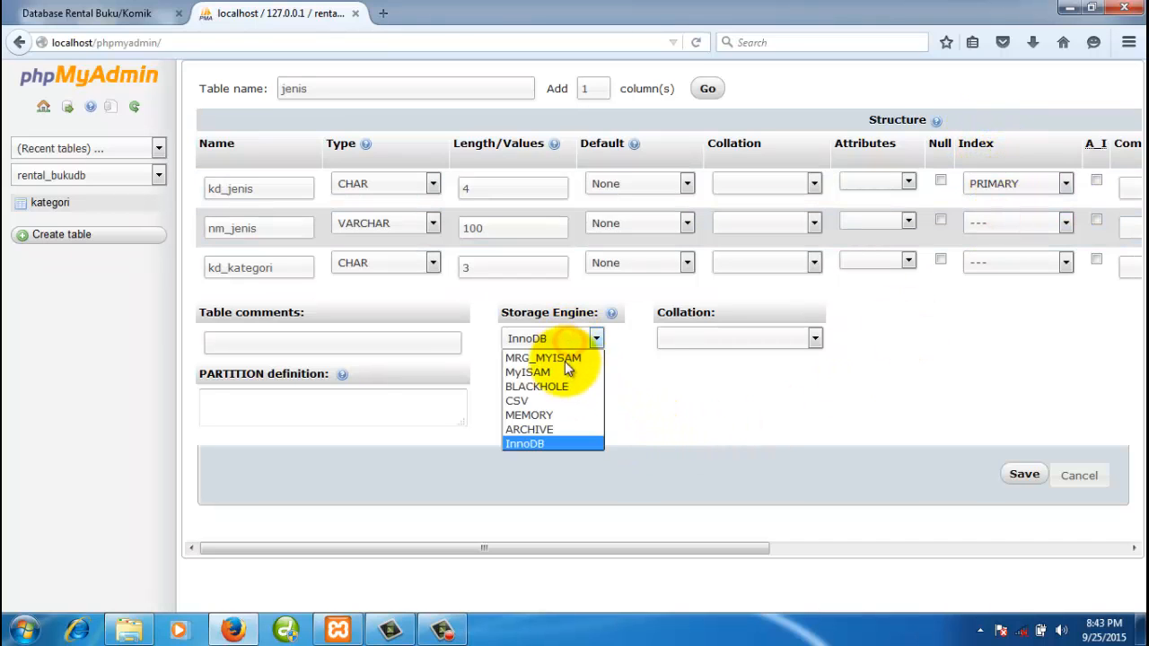
{"action": "left_click", "coordinate": [559, 372]}
{"action": "left_click", "coordinate": [666, 374]}
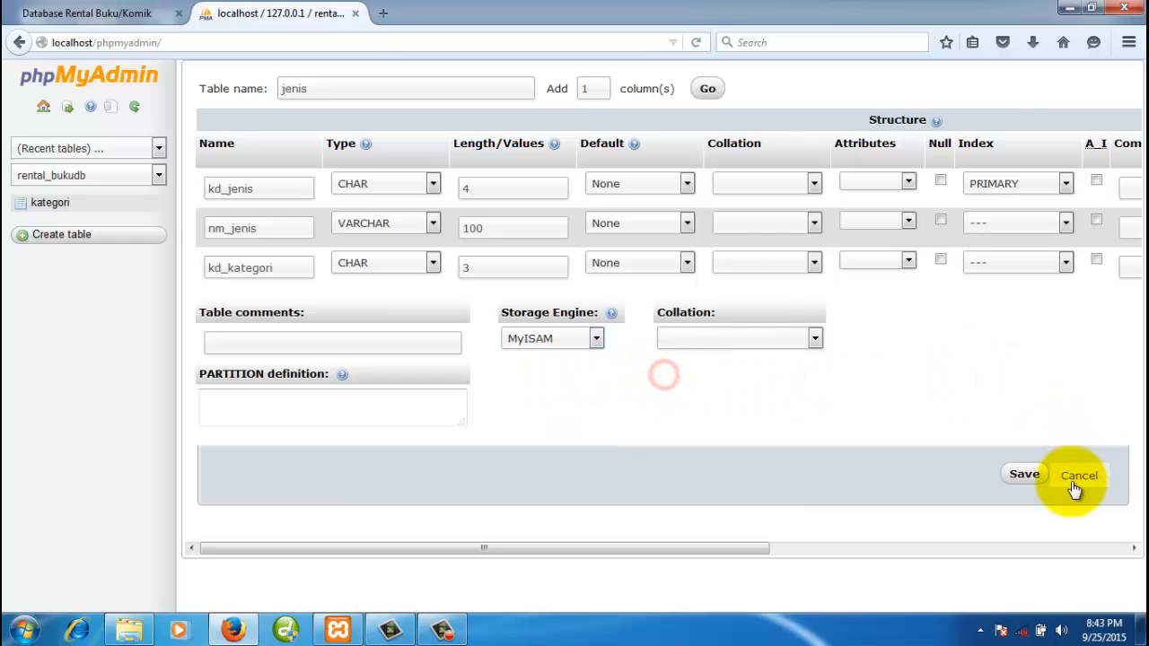
- Save jenis, compare its three columns with the ERD, and return to rental_bukudb
{"action": "left_click", "coordinate": [1021, 476]}
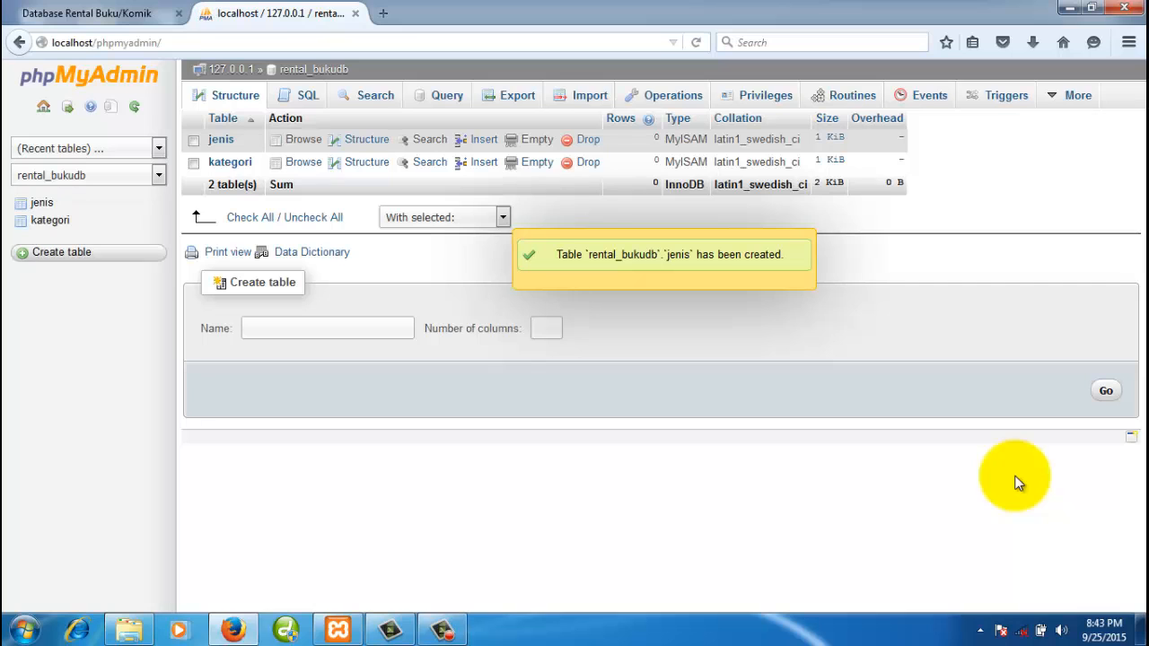
{"action": "left_click", "coordinate": [27, 253]}
{"action": "left_click", "coordinate": [41, 204]}
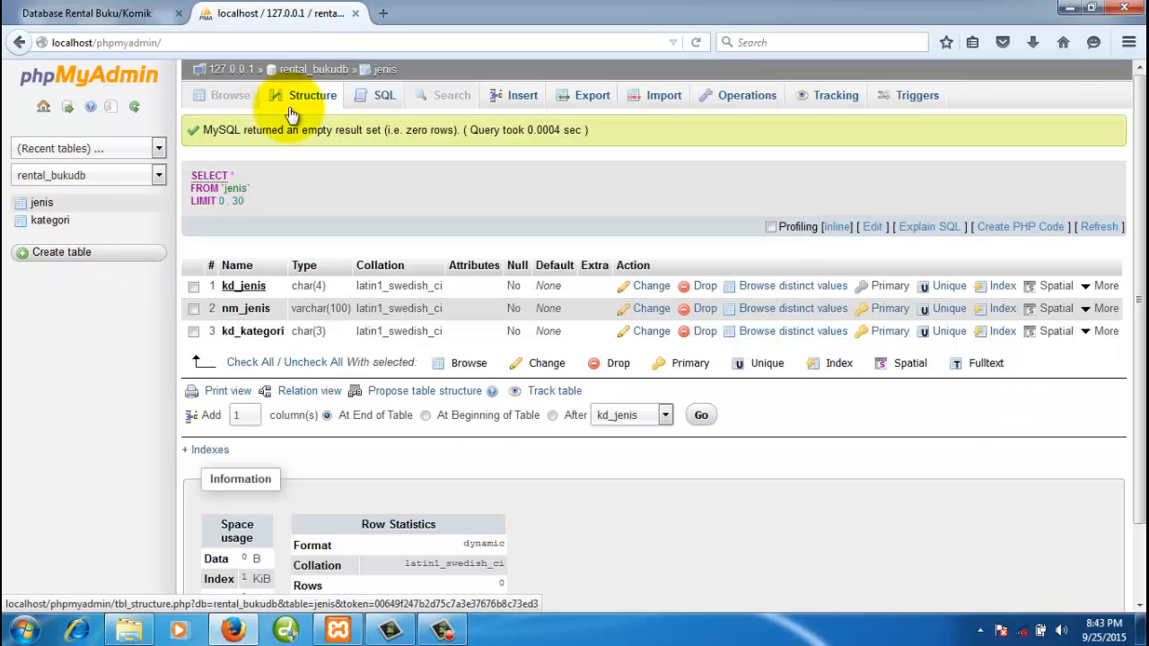
{"action": "left_click", "coordinate": [123, 13]}
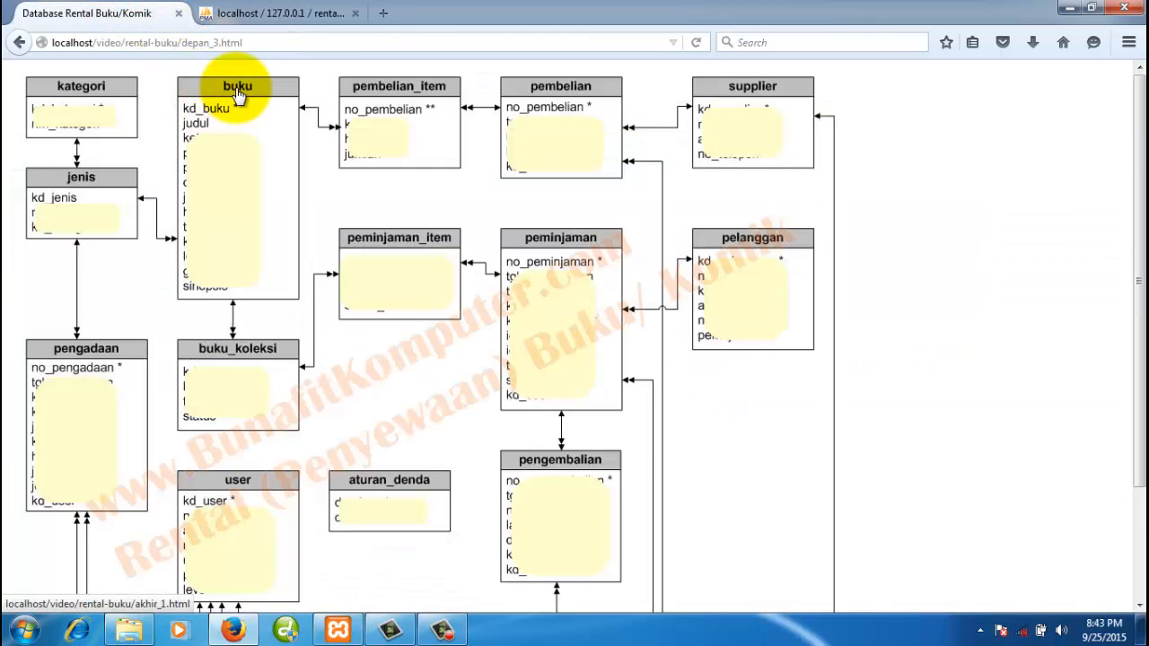
{"action": "left_click", "coordinate": [289, 16]}
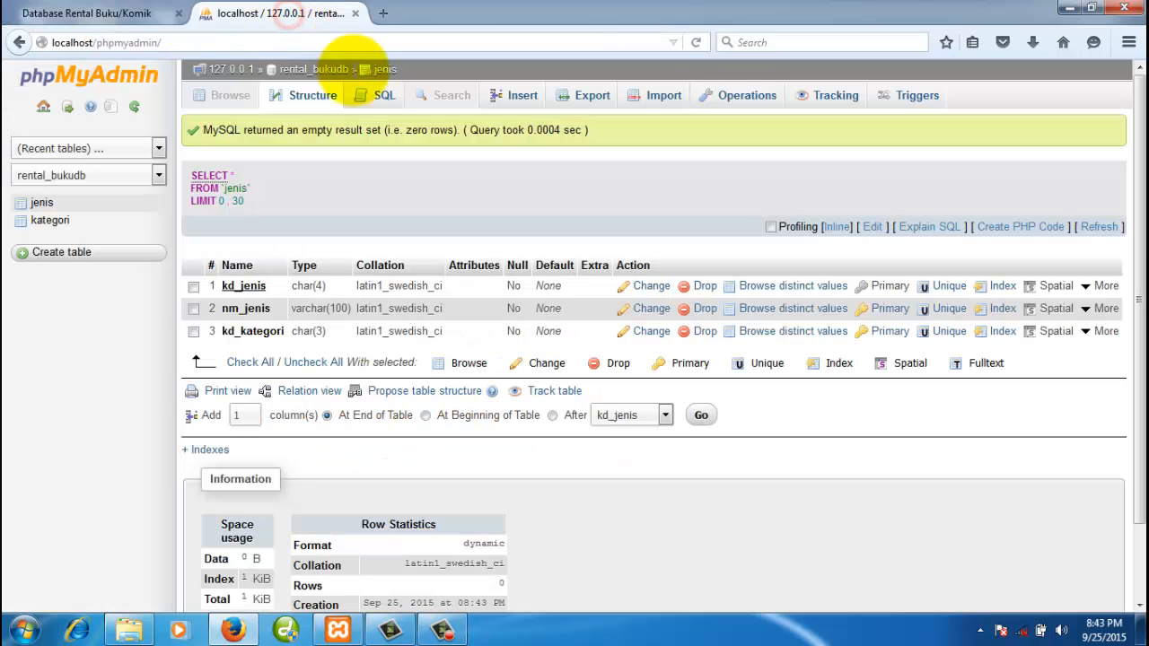
{"action": "left_click", "coordinate": [298, 74]}
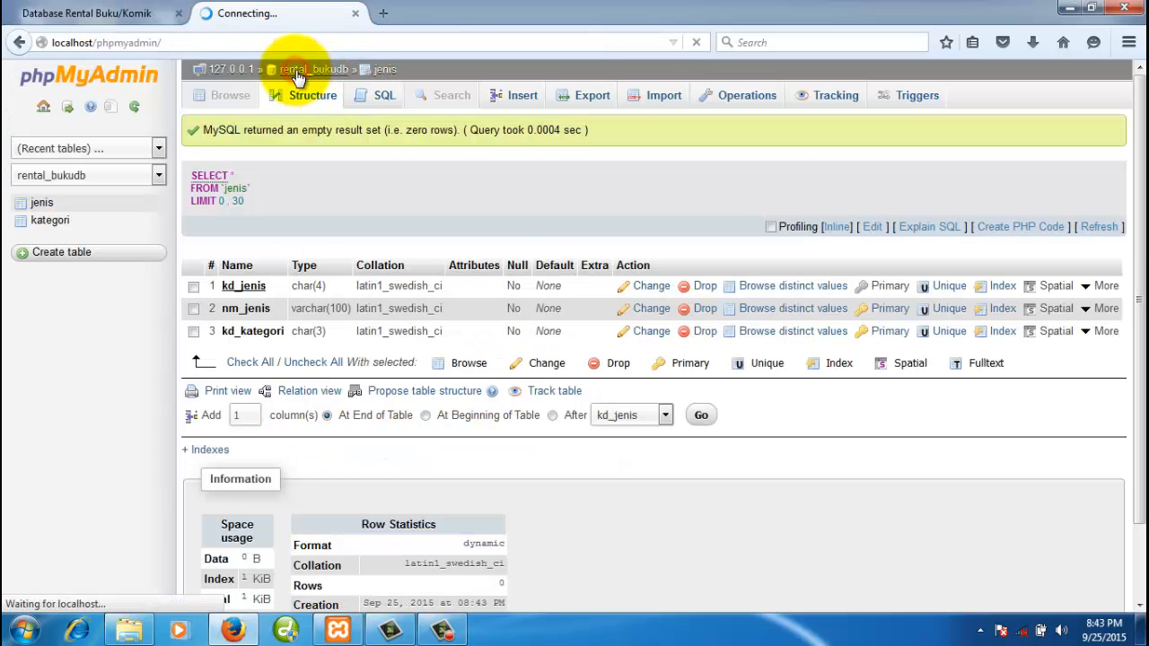
{"action": "left_click", "coordinate": [370, 332]}
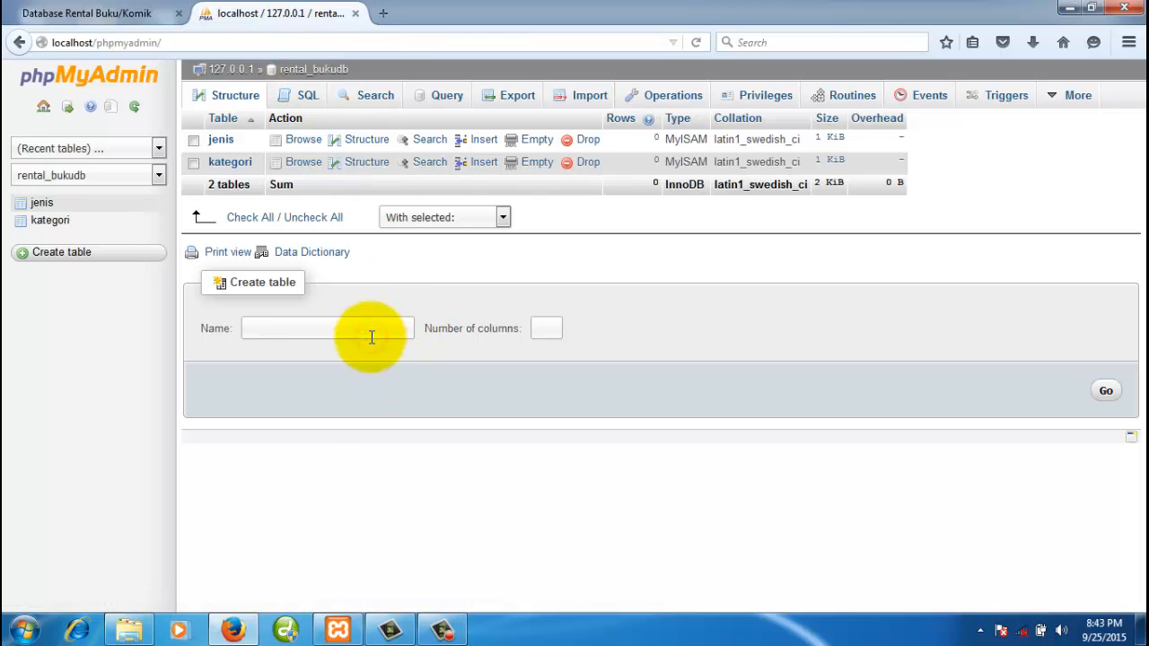
- Enter buku as the table name, correct the column count from 4 to 6, and submit
{"action": "type", "text": "bu"}
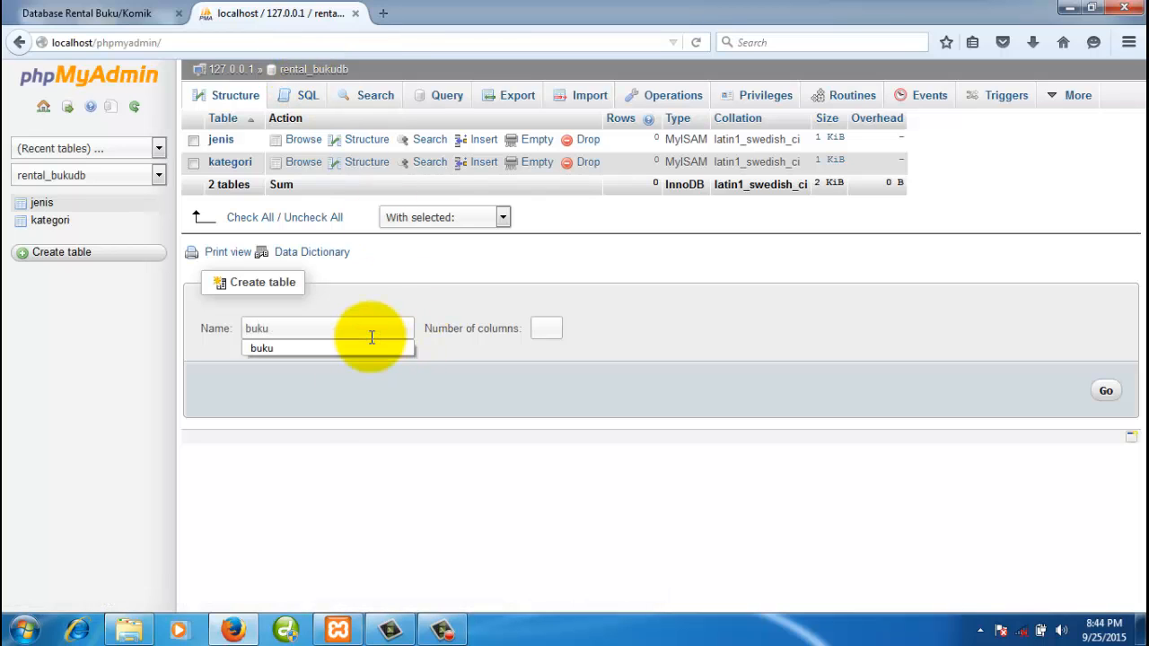
{"action": "type", "text": "ku"}
{"action": "left_click", "coordinate": [478, 368]}
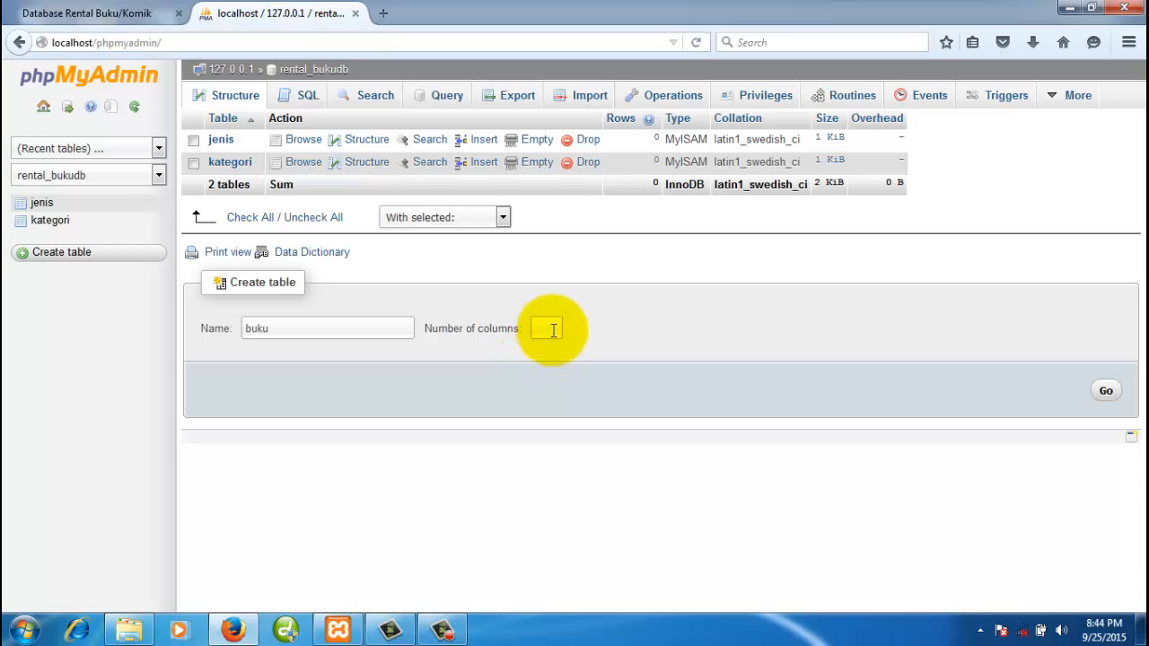
{"action": "left_click", "coordinate": [553, 330]}
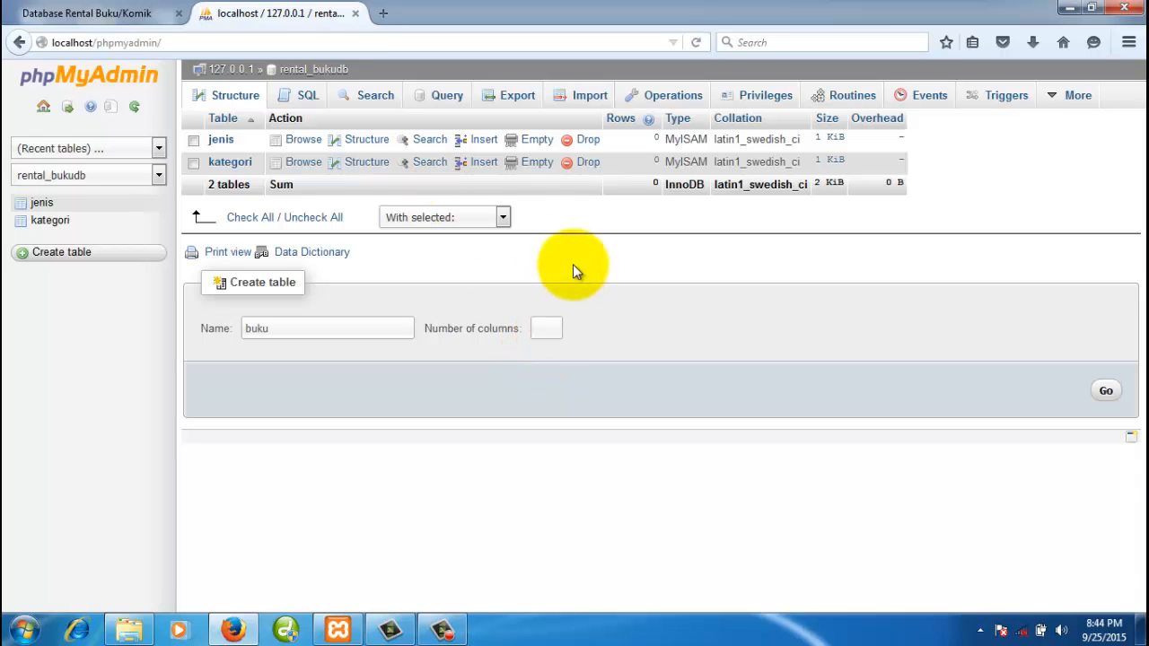
{"action": "type", "text": "4"}
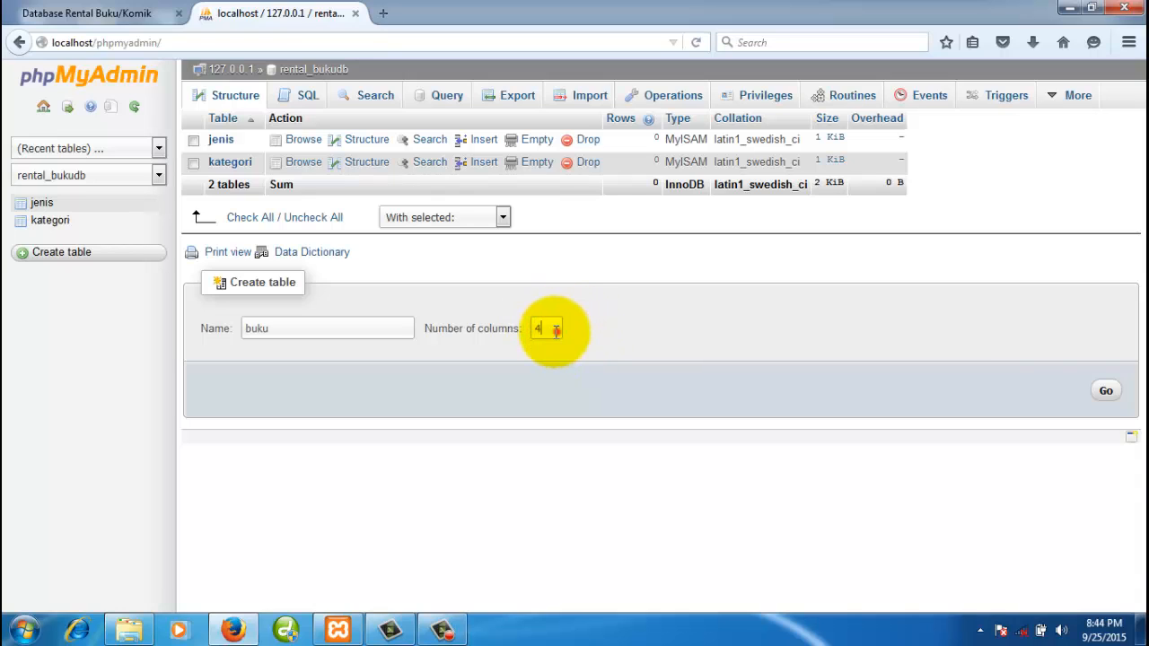
{"action": "double_click", "coordinate": [551, 328]}
{"action": "left_click", "coordinate": [544, 329]}
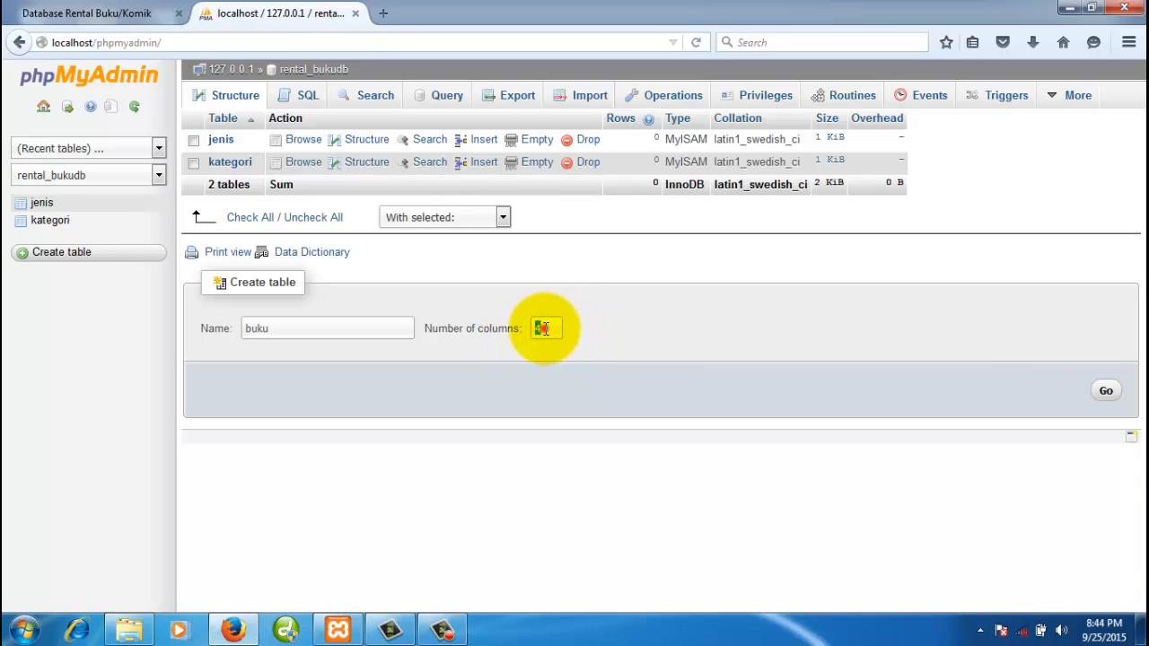
{"action": "left_click_drag", "start_coordinate": [544, 329], "coordinate": [533, 328]}
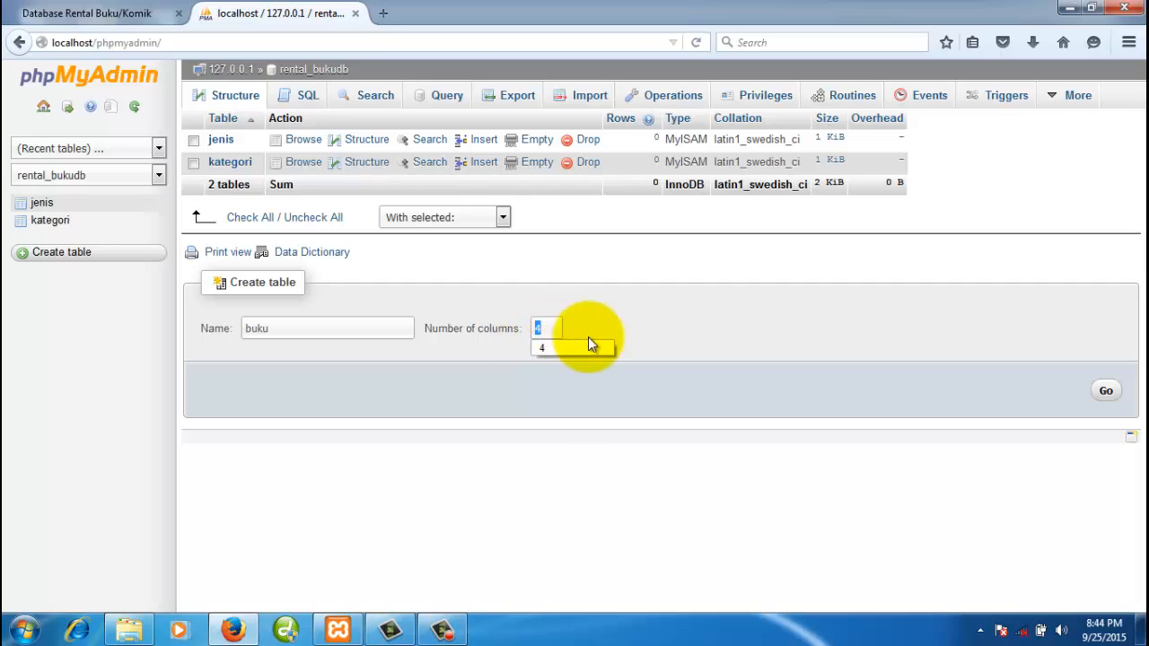
{"action": "type", "text": "6"}
{"action": "left_click", "coordinate": [707, 310]}
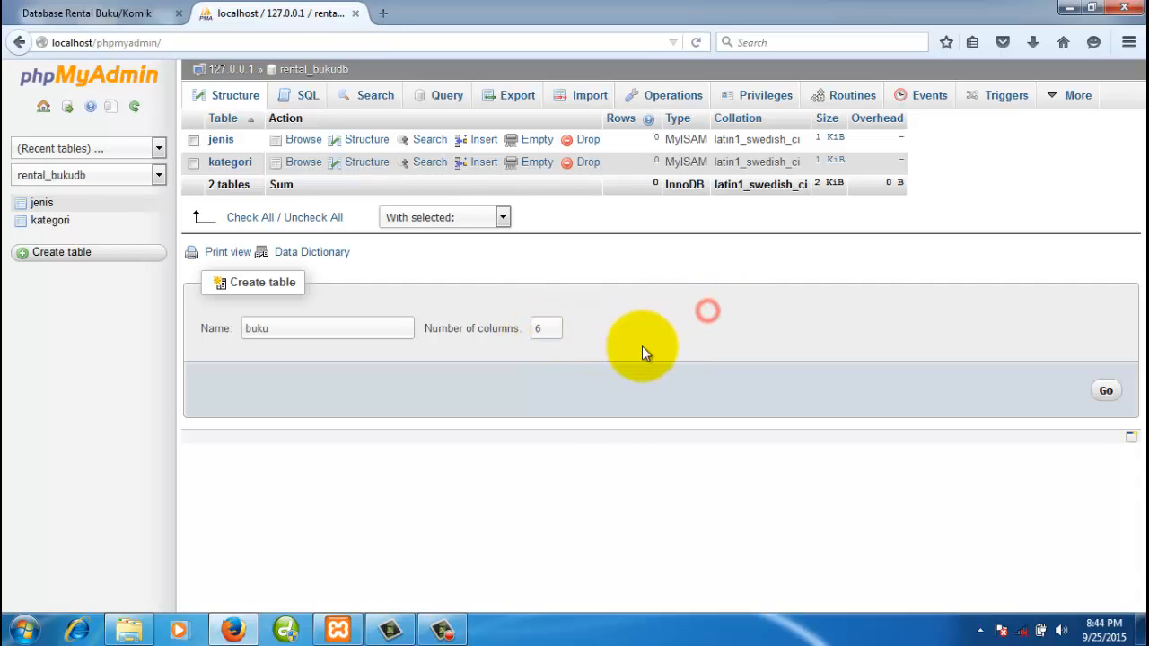
{"action": "left_click", "coordinate": [1106, 392]}
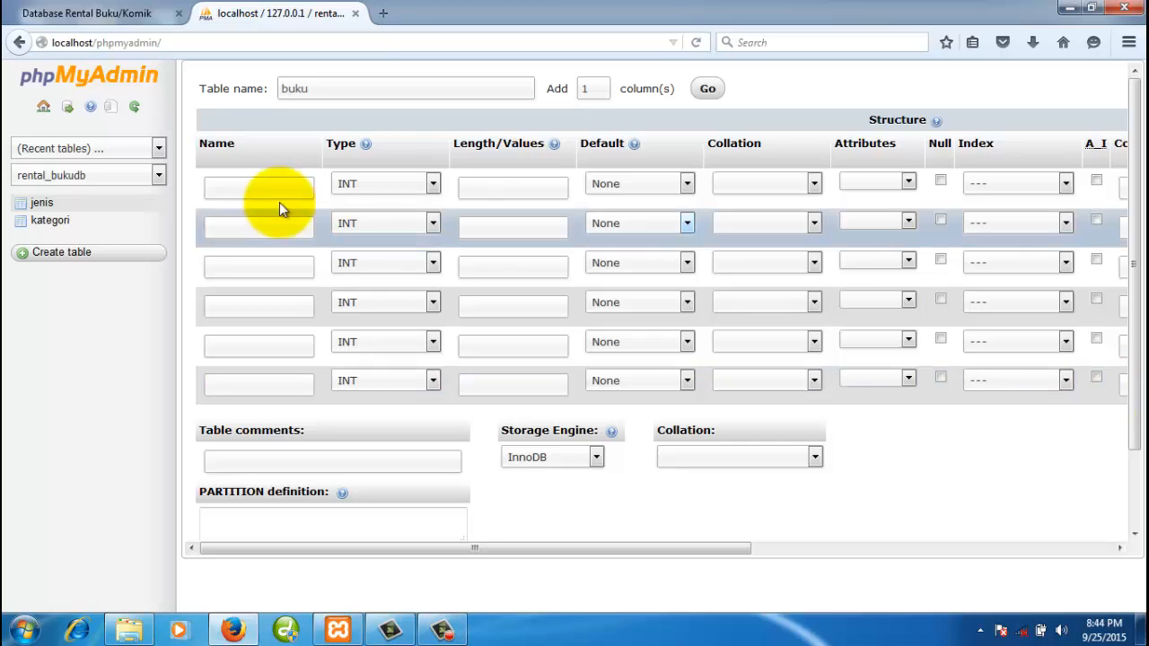
- Name the first three buku columns kd_buku, judul and pengarang
{"action": "left_click", "coordinate": [255, 188]}
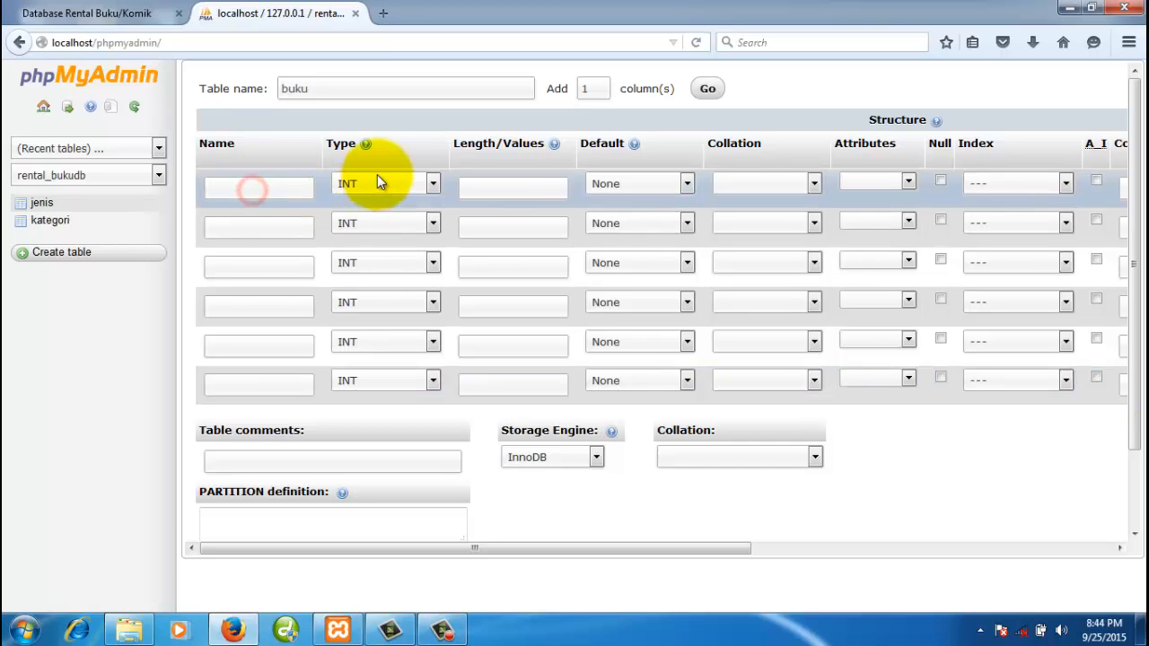
{"action": "type", "text": "kd_buku"}
{"action": "left_click", "coordinate": [377, 183]}
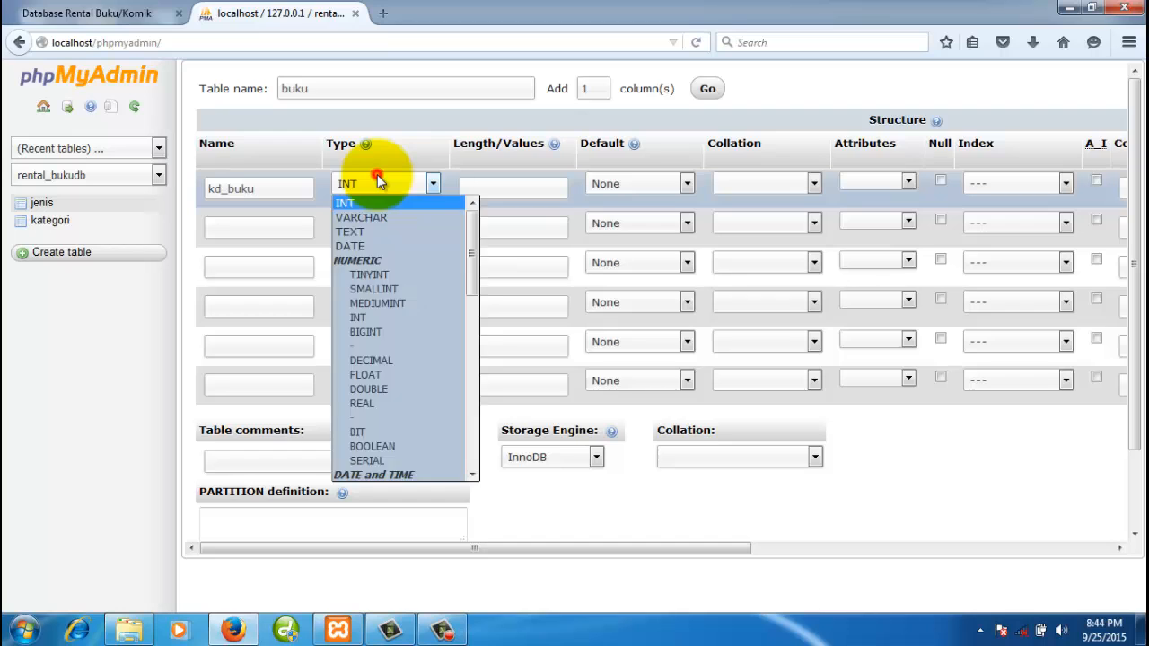
{"action": "left_click", "coordinate": [278, 227]}
{"action": "type", "text": "j"}
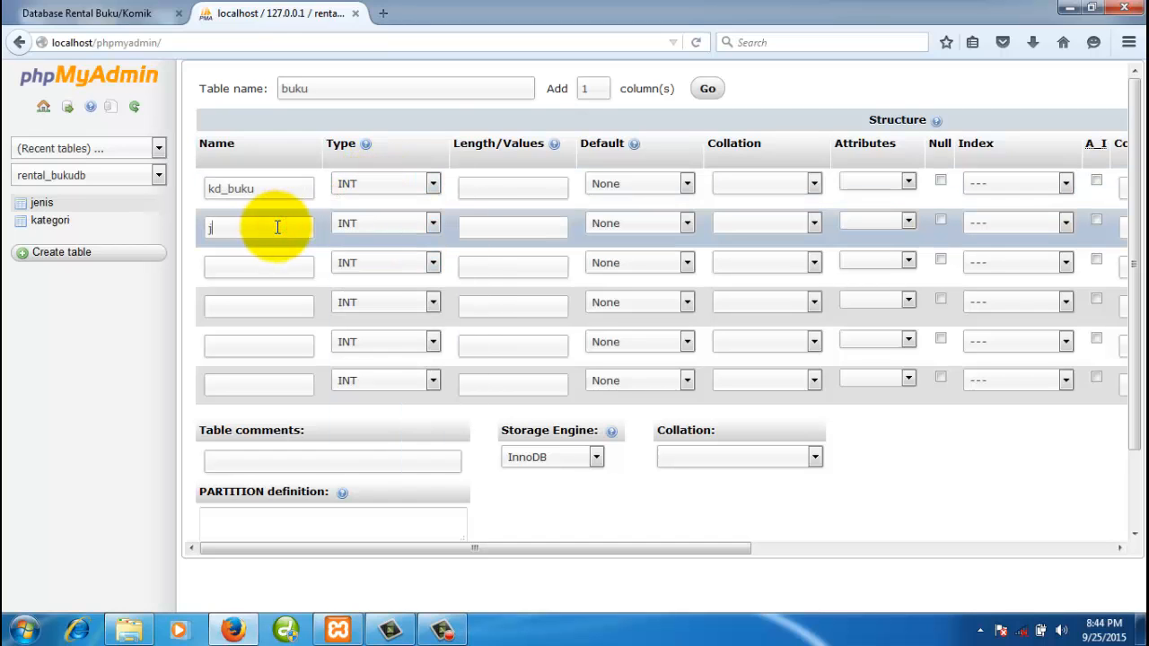
{"action": "type", "text": "udul"}
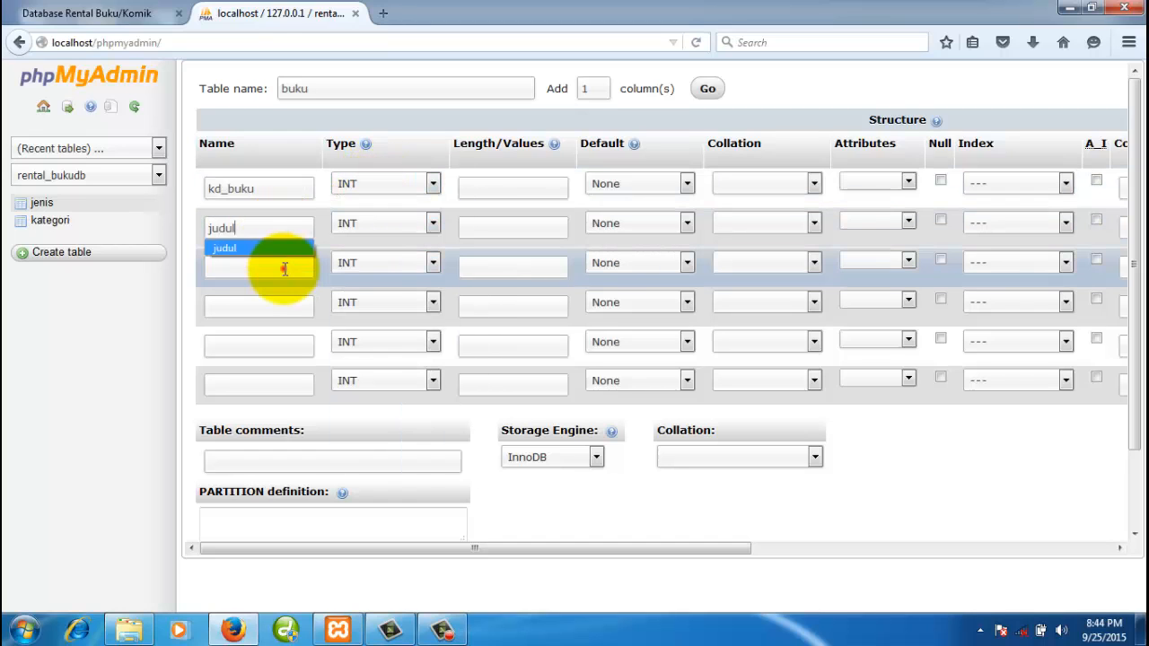
{"action": "left_click", "coordinate": [283, 268]}
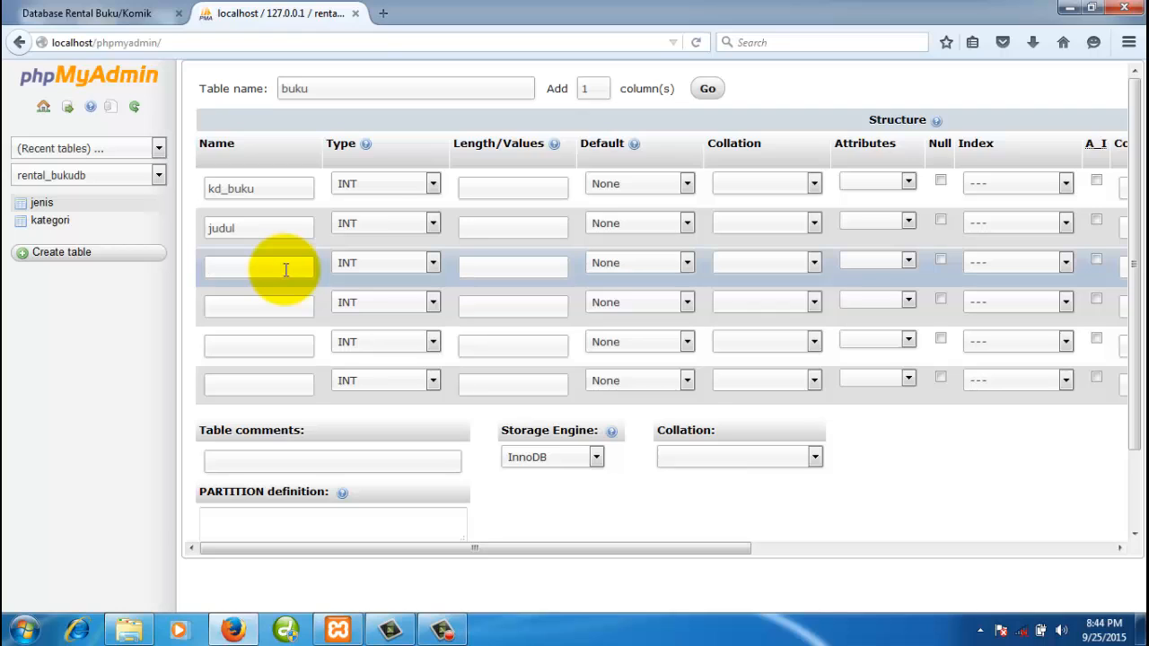
{"action": "type", "text": "peng"}
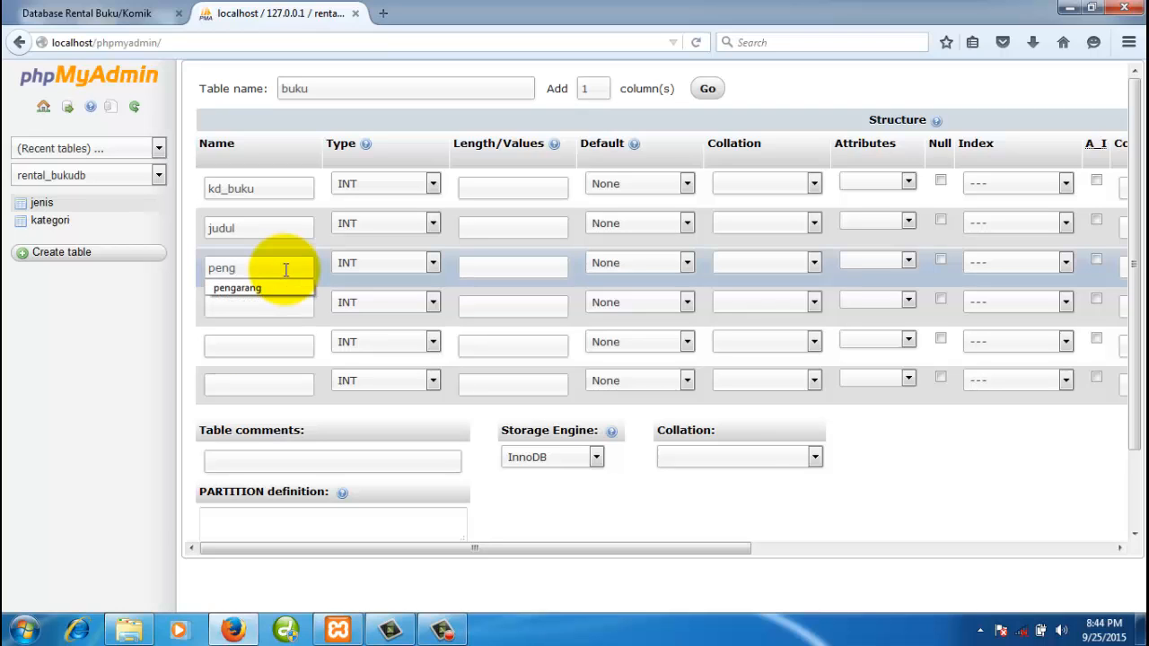
{"action": "key", "text": "BackSpace"}
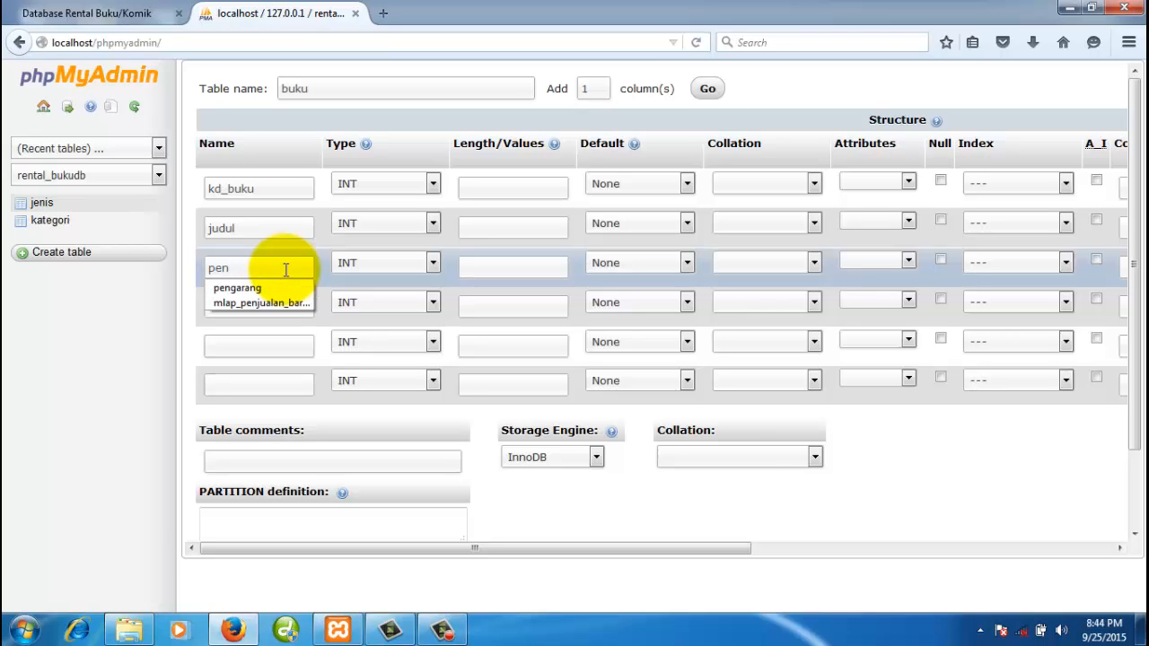
{"action": "type", "text": "g"}
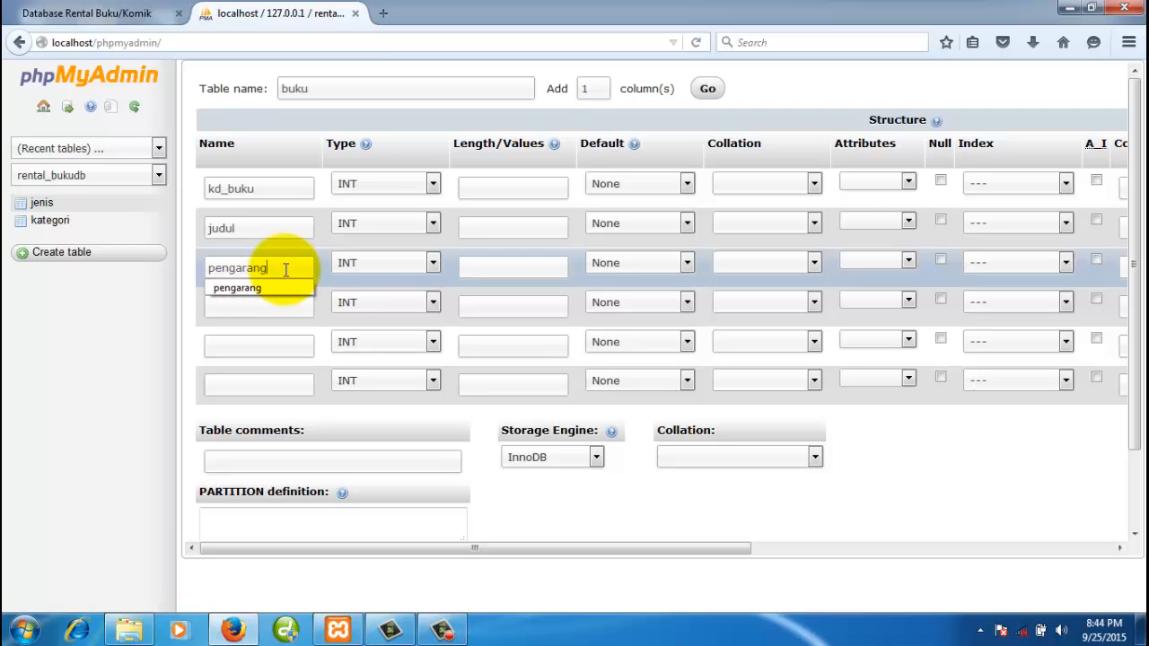
{"action": "type", "text": "arang"}
- Name the remaining columns jumlah, sinopsis and kd_jenis, checking the ERD
{"action": "left_click", "coordinate": [287, 308]}
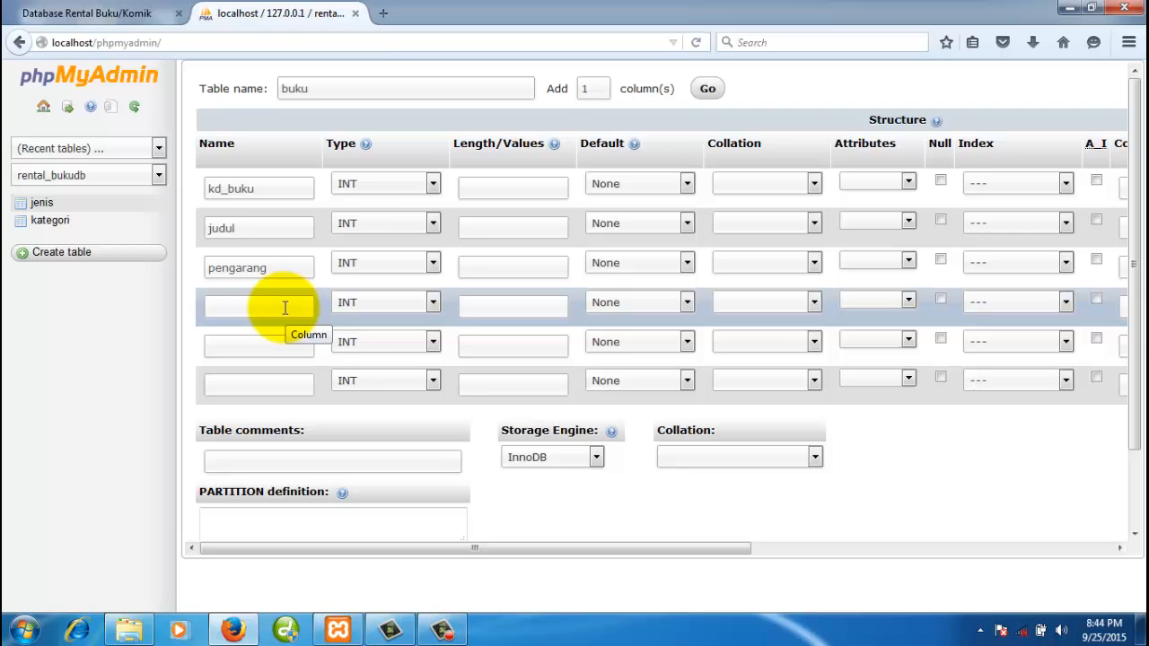
{"action": "type", "text": "jum"}
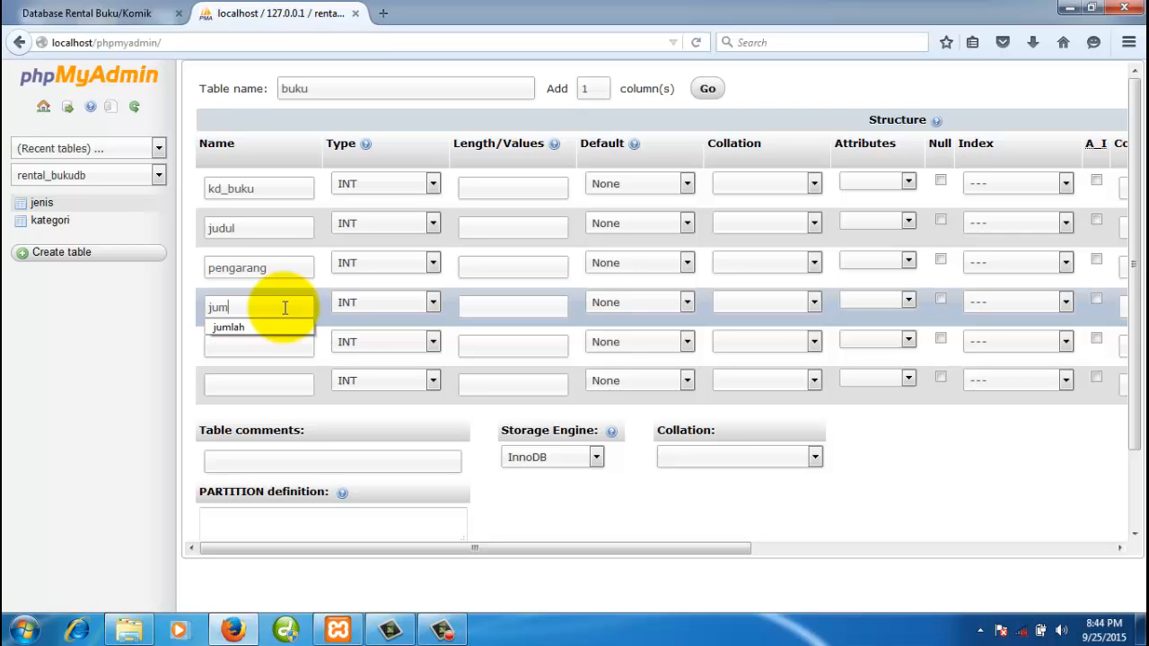
{"action": "type", "text": "lah"}
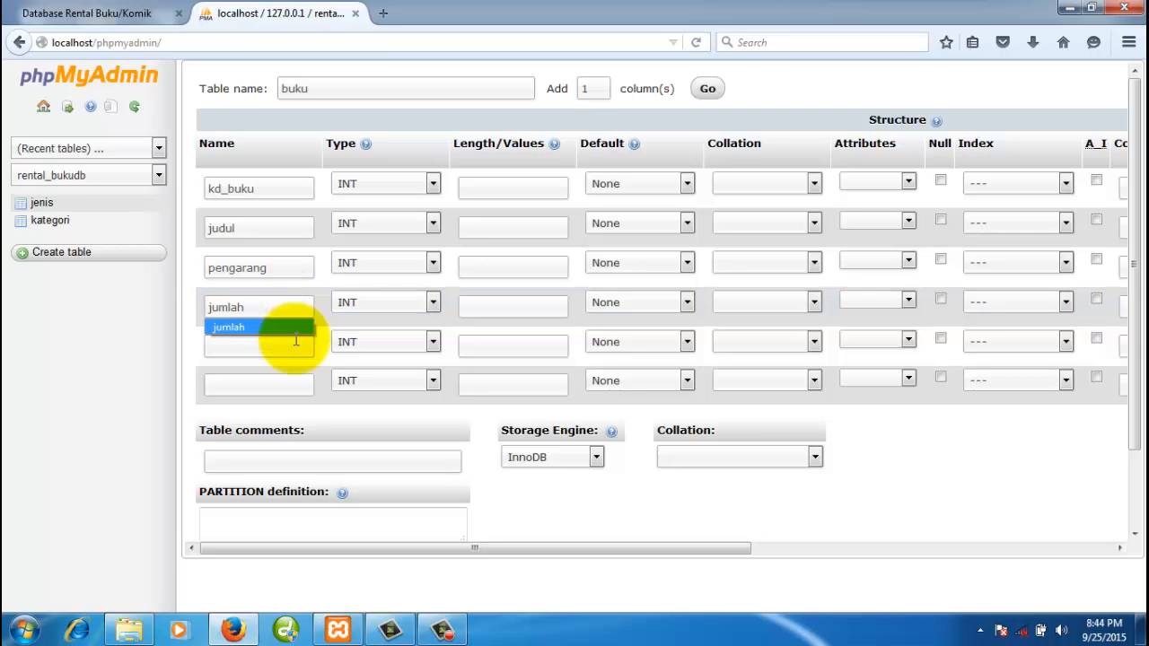
{"action": "left_click", "coordinate": [290, 347]}
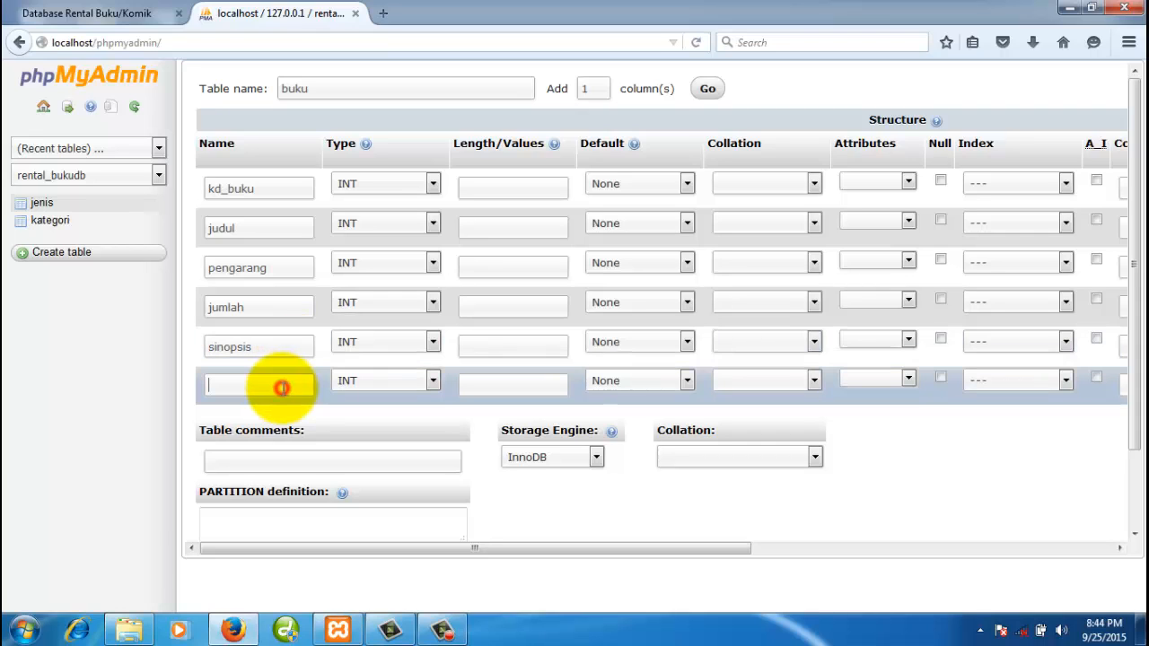
{"action": "left_click", "coordinate": [122, 19]}
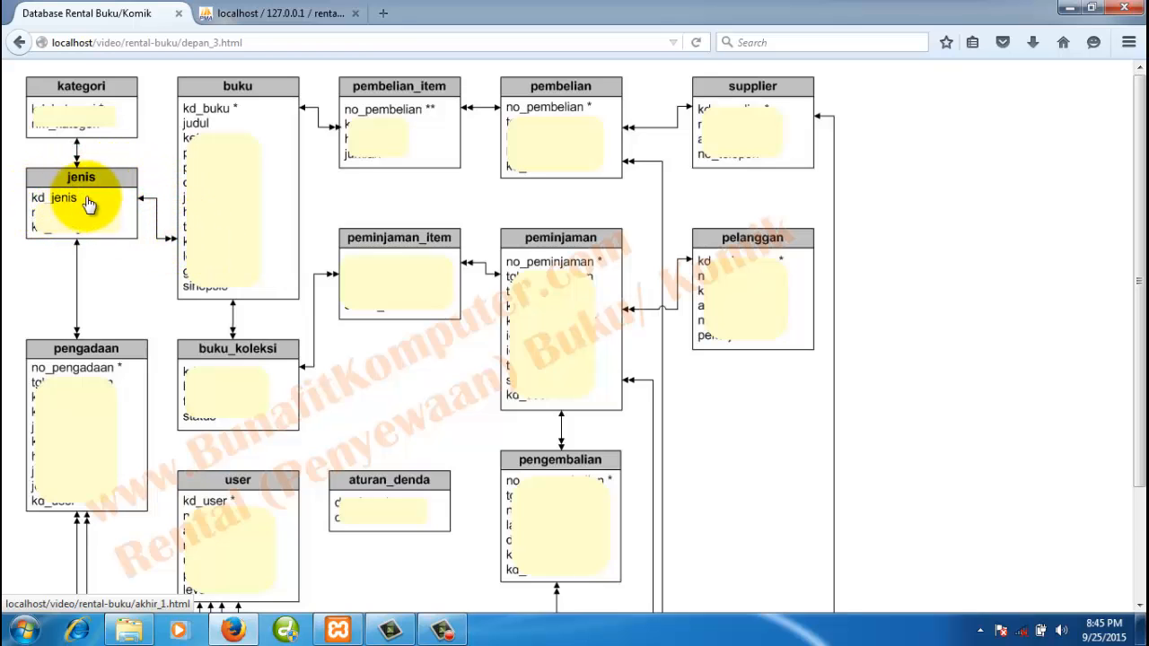
{"action": "left_click", "coordinate": [244, 14]}
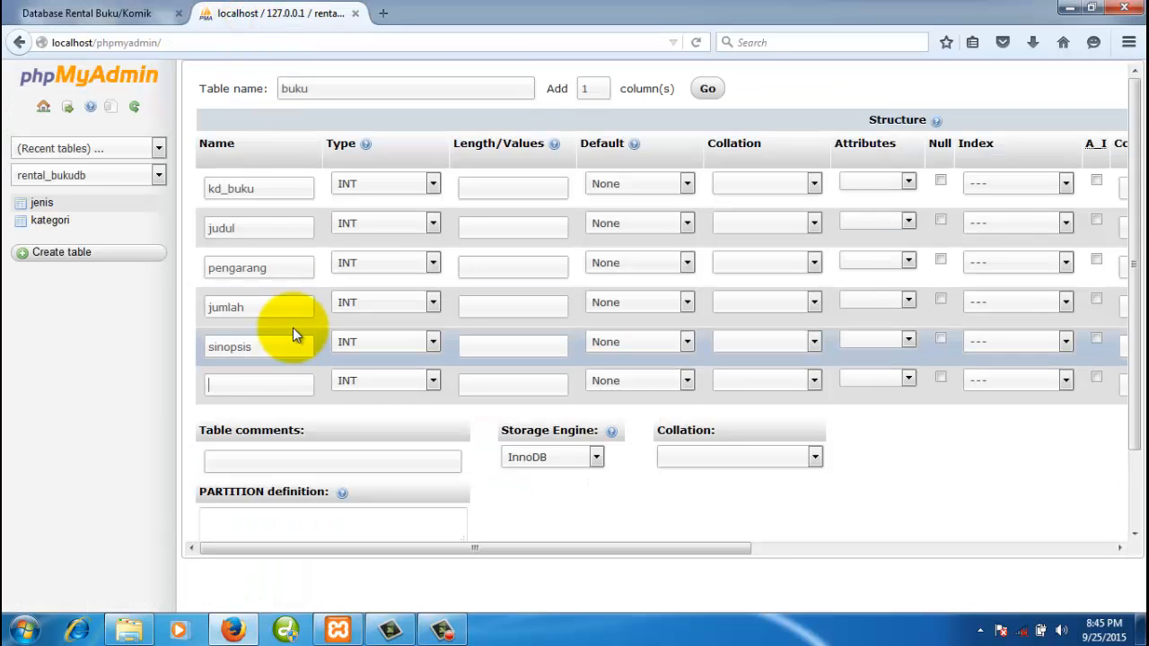
{"action": "type", "text": "kd_jenis"}
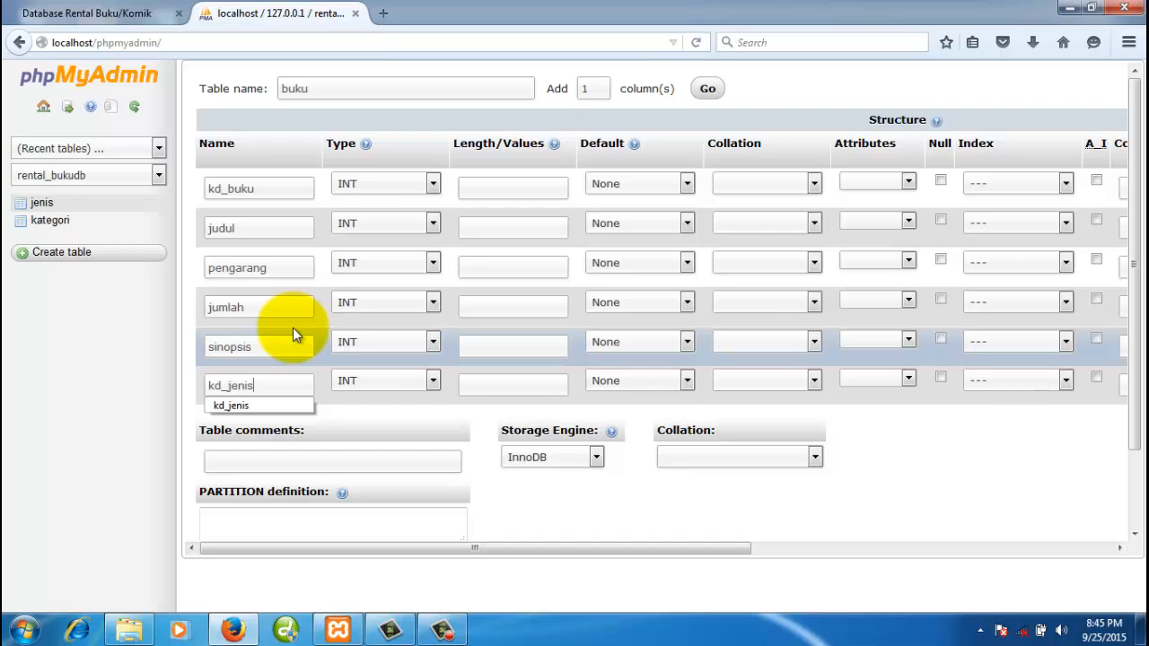
- Make kd_buku a CHAR column with length 5
{"action": "left_click", "coordinate": [289, 193]}
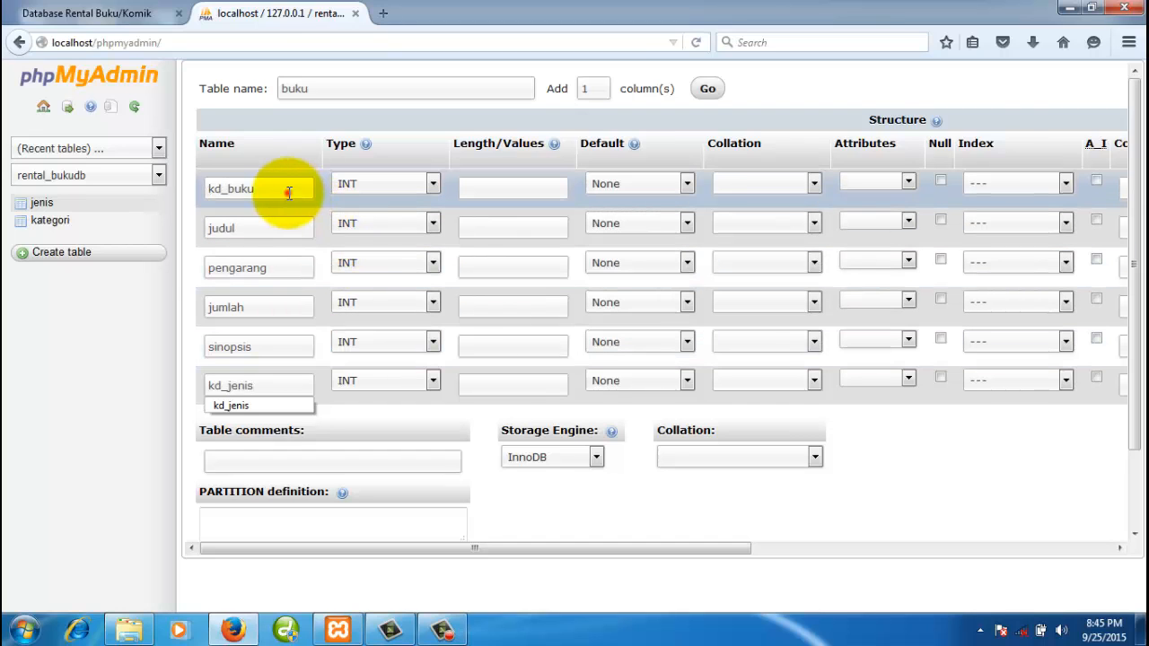
{"action": "left_click", "coordinate": [369, 191]}
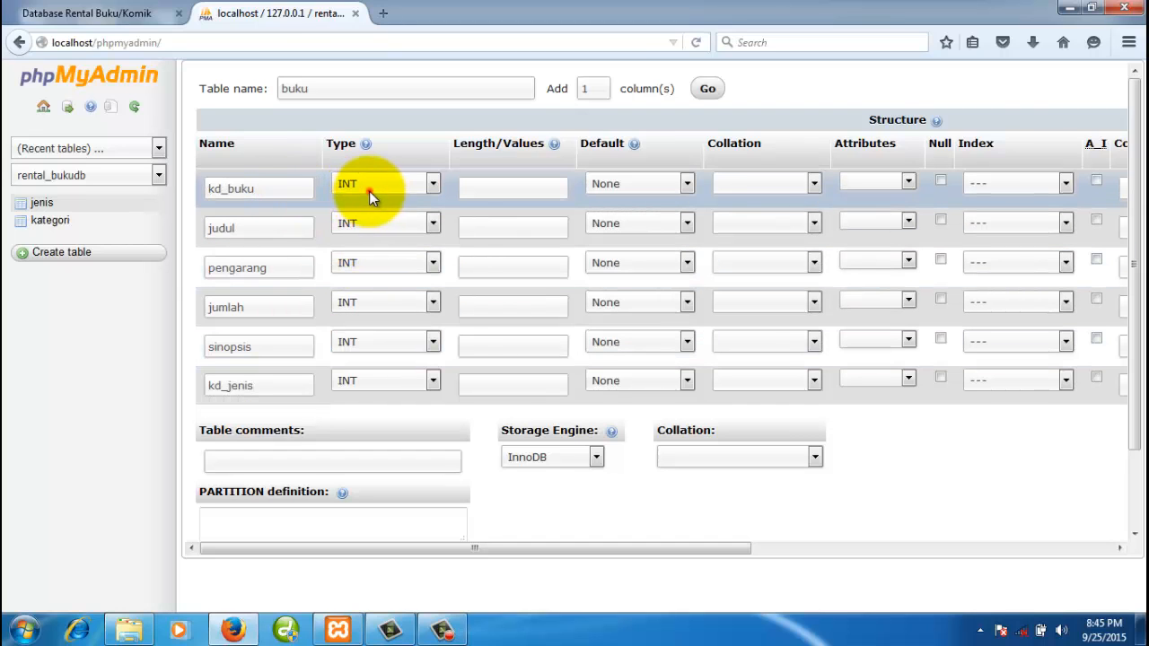
{"action": "key", "text": "c"}
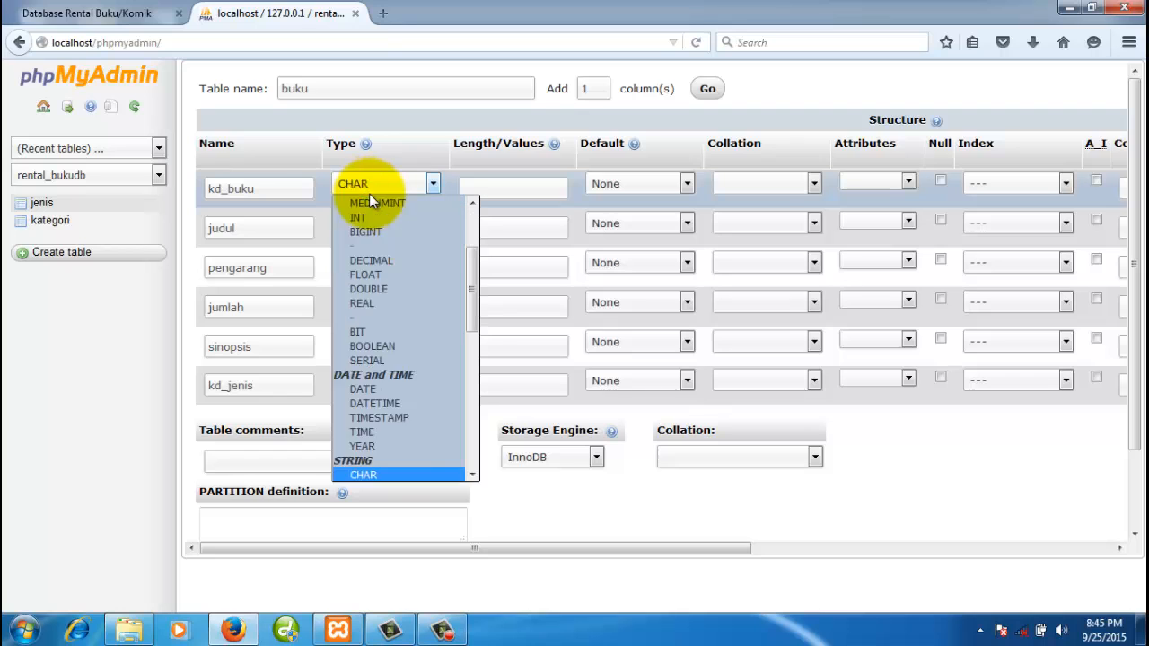
{"action": "left_click", "coordinate": [398, 469]}
{"action": "left_click", "coordinate": [278, 188]}
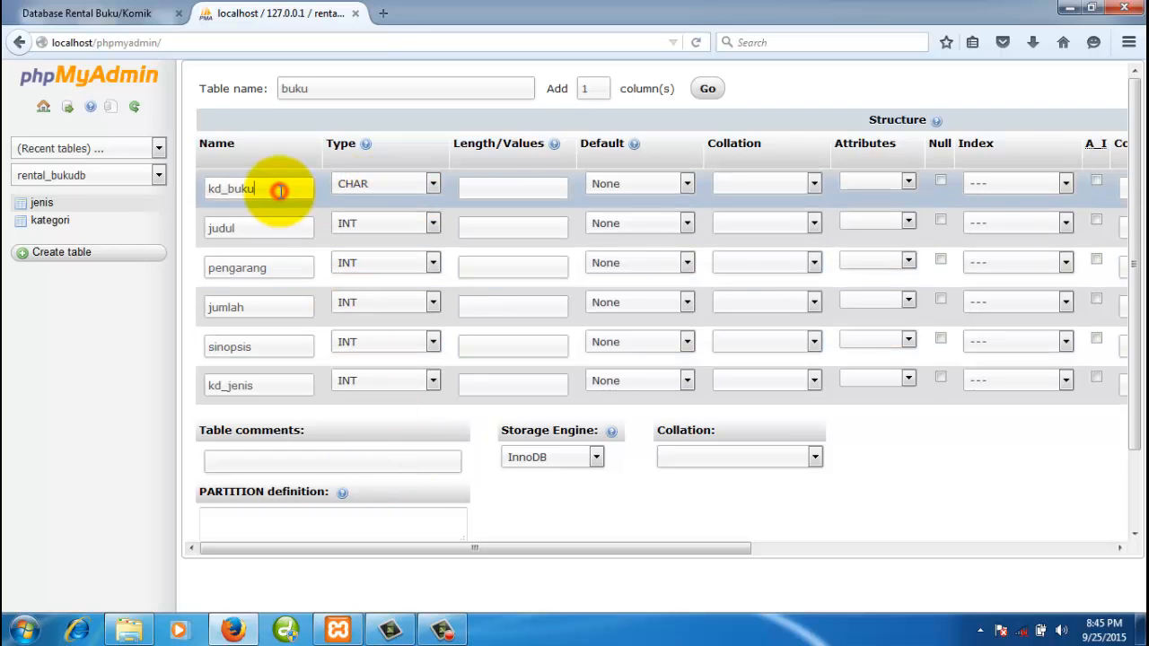
{"action": "left_click", "coordinate": [489, 185]}
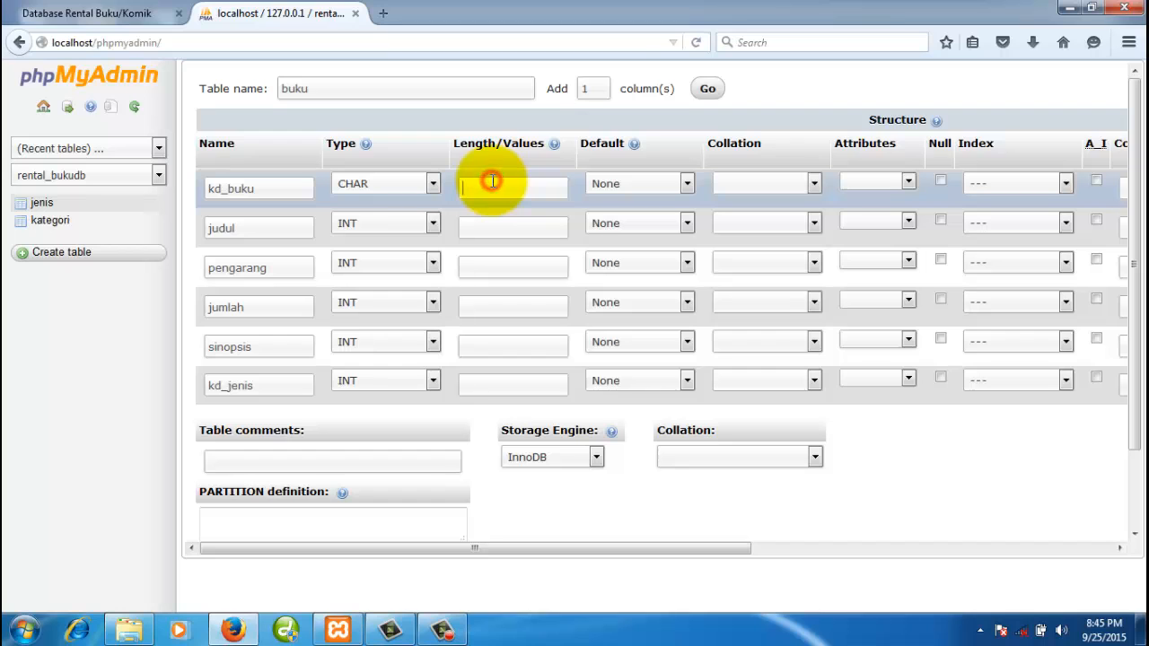
{"action": "type", "text": "5"}
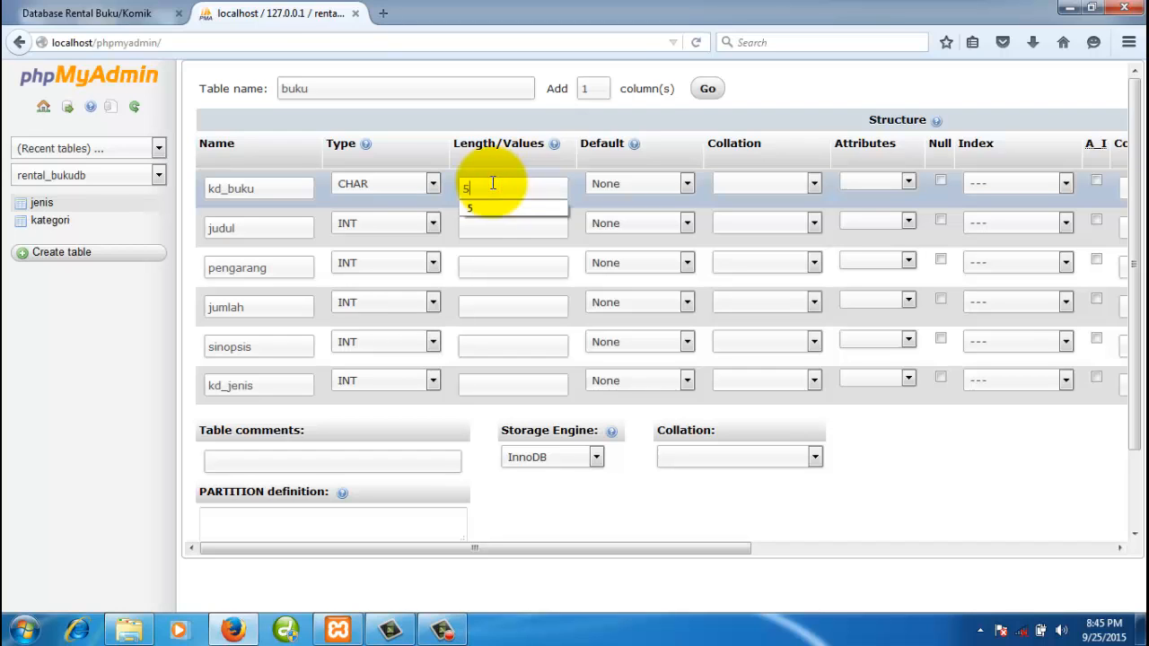
- Set judul and pengarang to VARCHAR with length 100
{"action": "left_click", "coordinate": [276, 230]}
{"action": "left_click", "coordinate": [386, 232]}
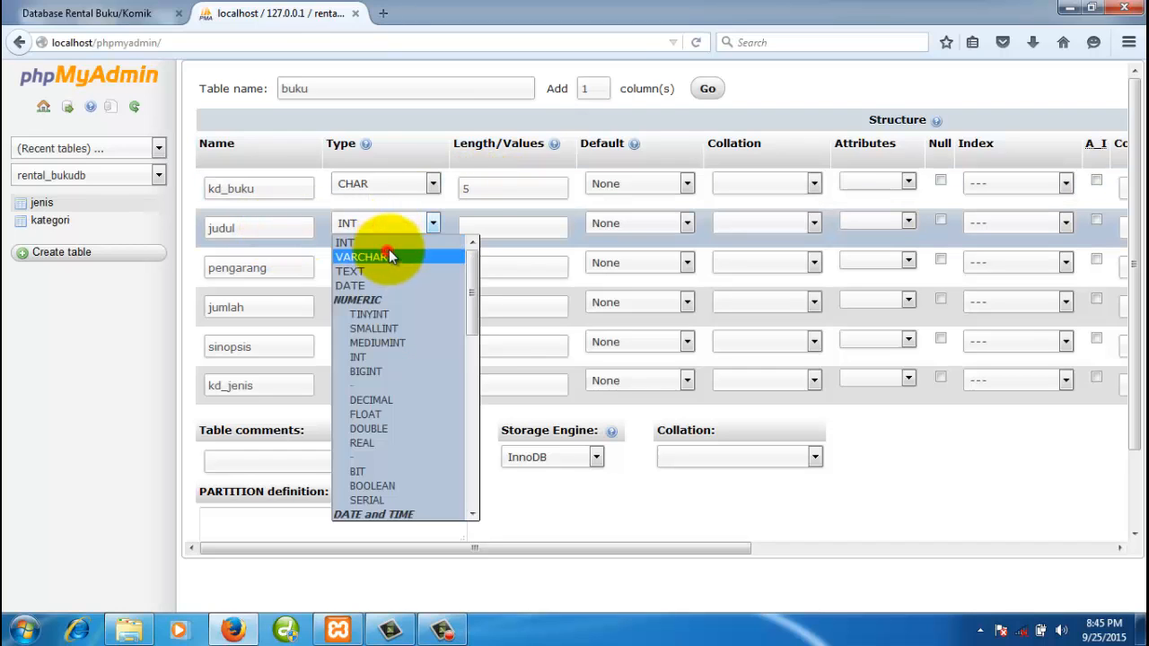
{"action": "left_click", "coordinate": [385, 253]}
{"action": "left_click", "coordinate": [479, 230]}
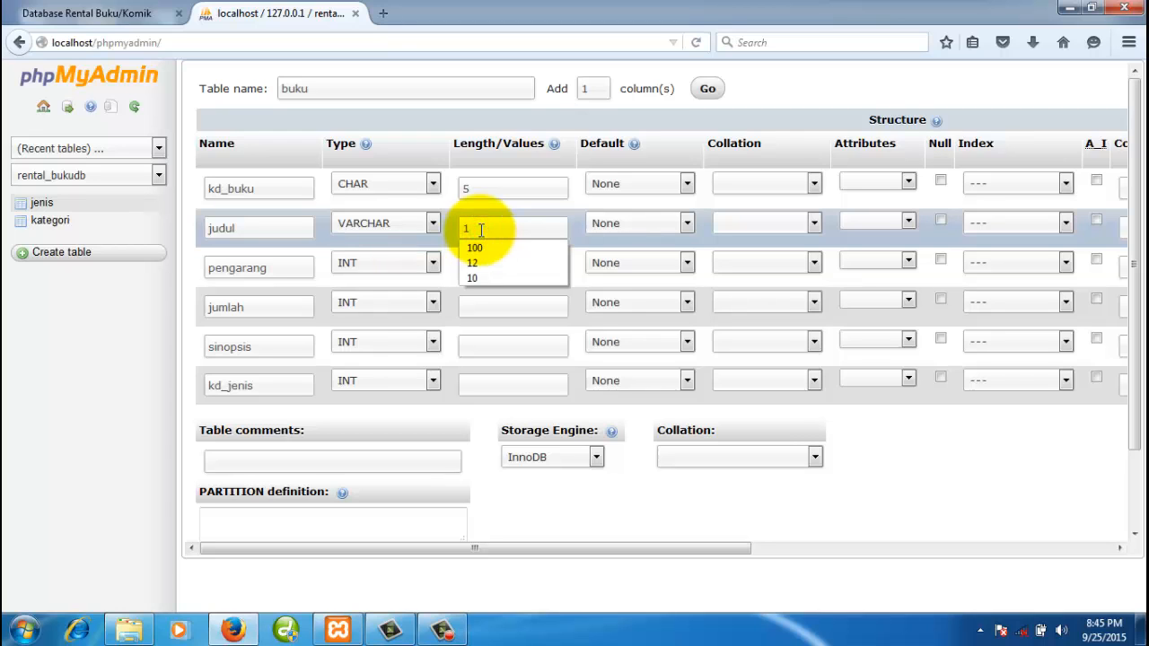
{"action": "type", "text": "100"}
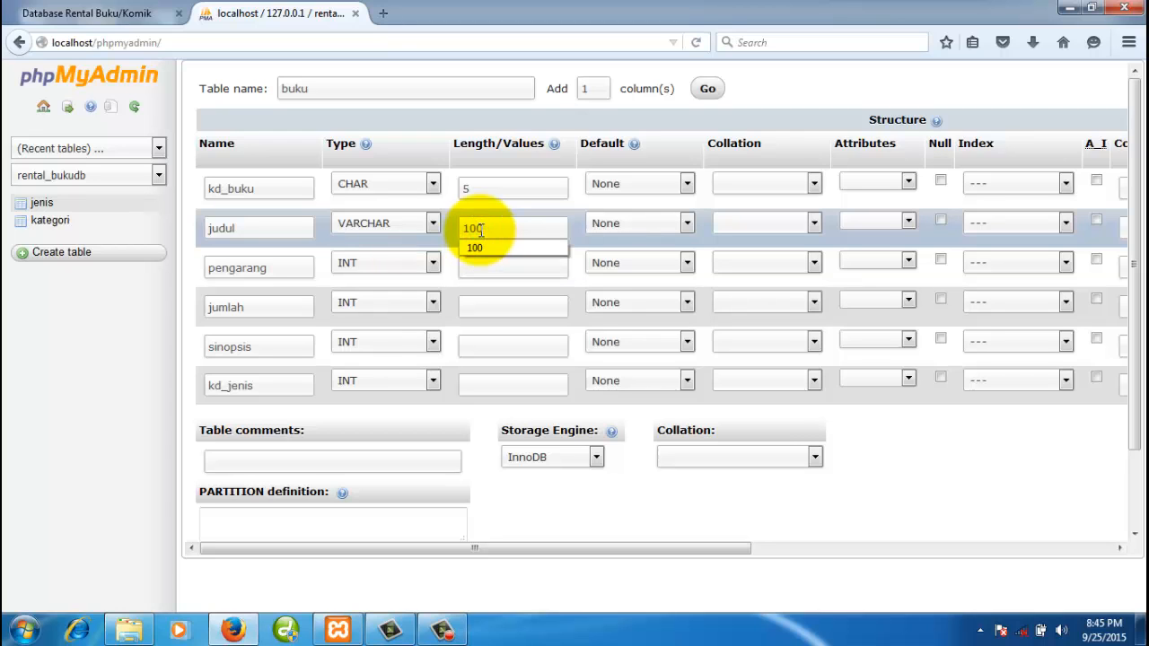
{"action": "left_click", "coordinate": [298, 266]}
{"action": "left_click", "coordinate": [386, 255]}
{"action": "left_click", "coordinate": [386, 296]}
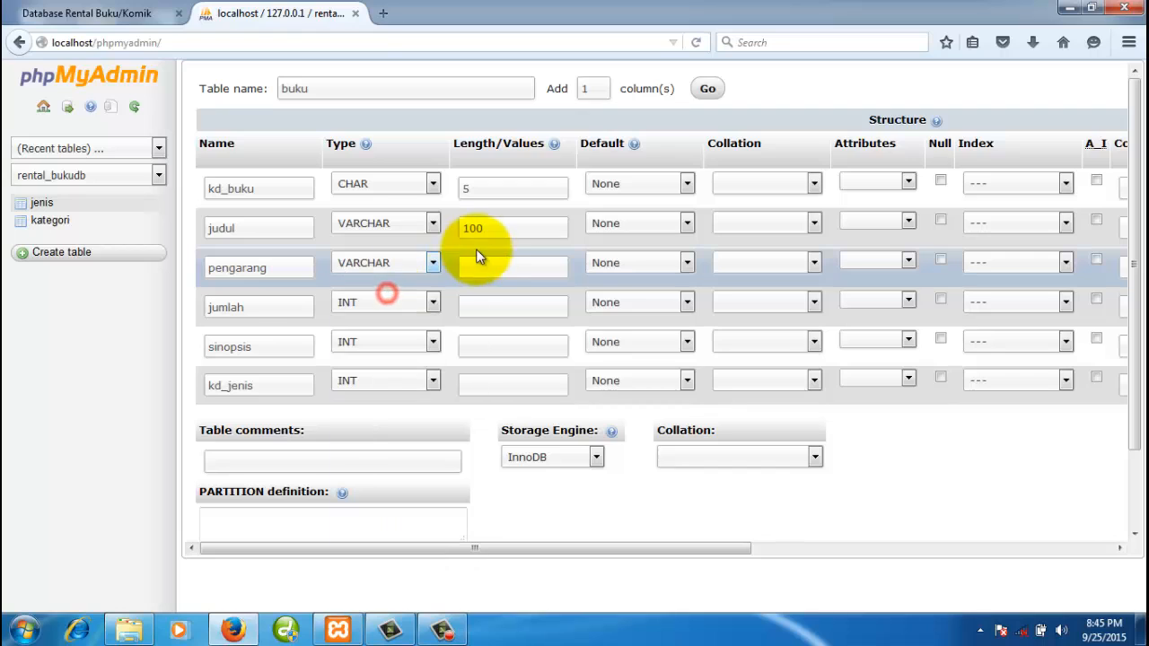
{"action": "left_click", "coordinate": [480, 269]}
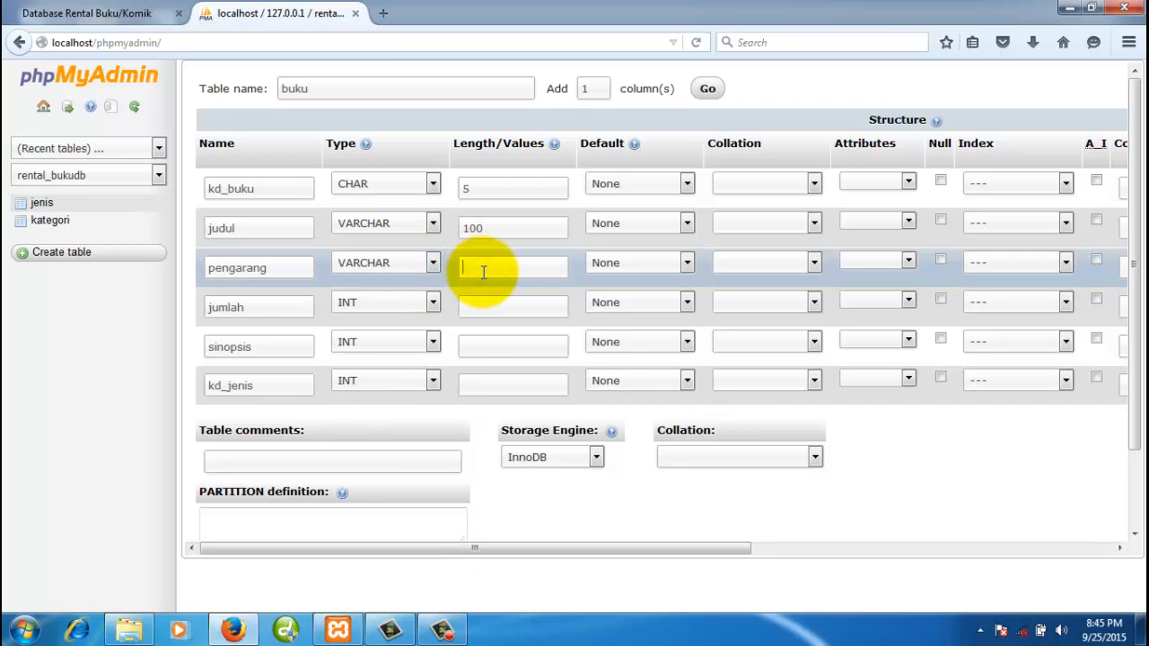
{"action": "type", "text": "40"}
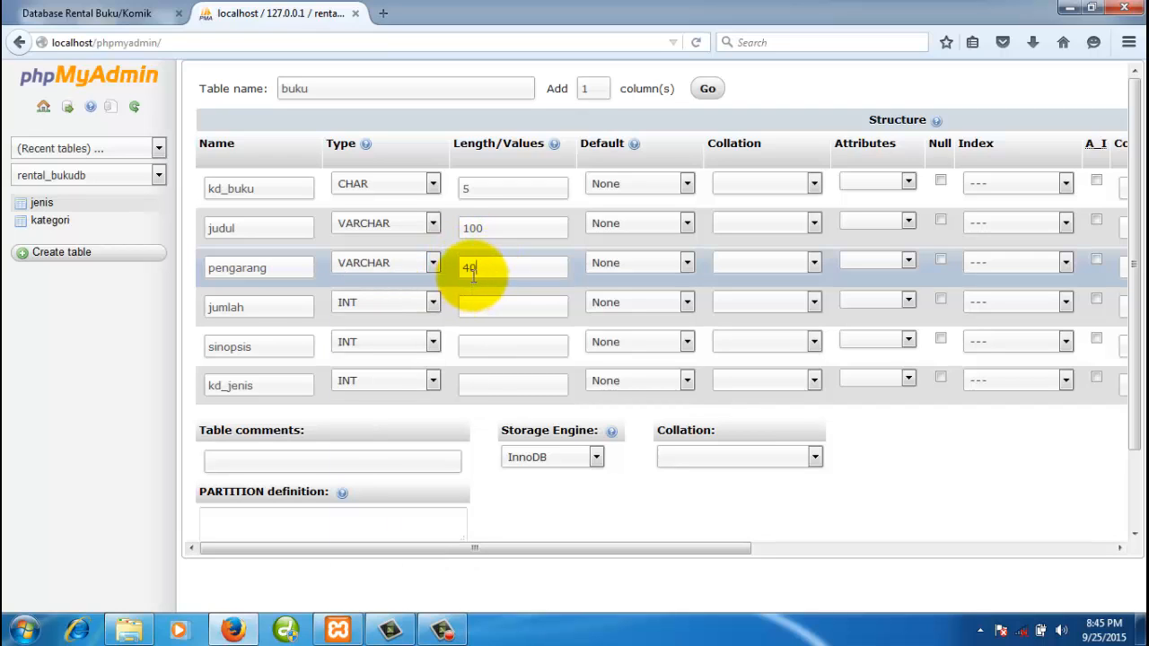
{"action": "key", "text": "BackSpace"}
{"action": "key", "text": "BackSpace"}
{"action": "type", "text": "10"}
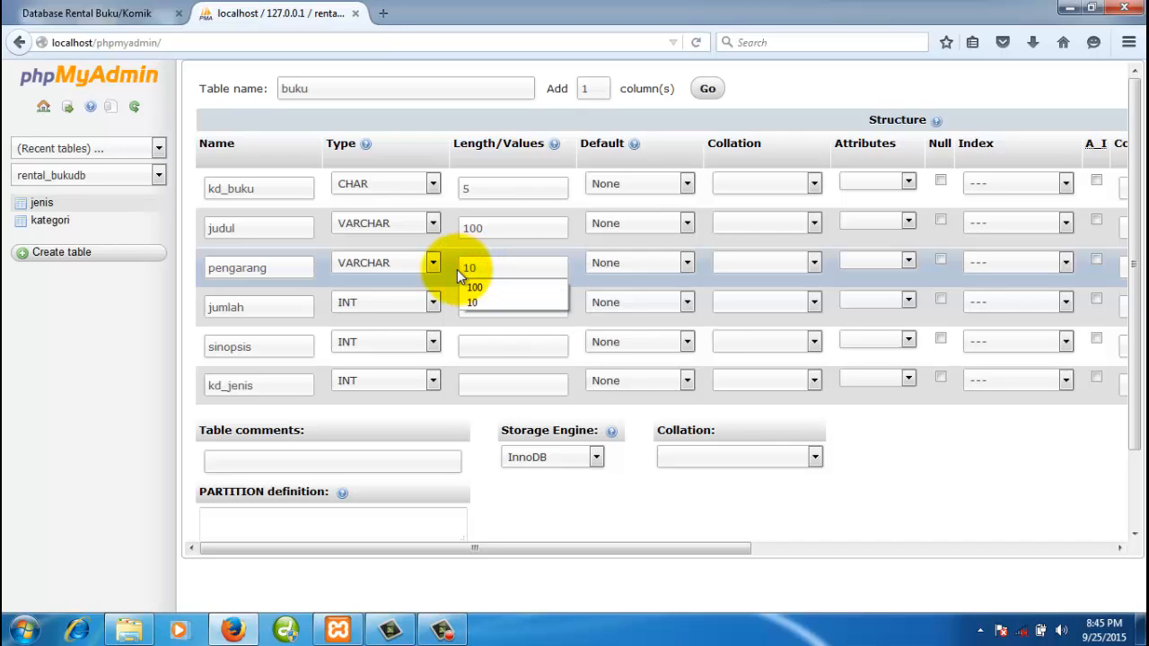
{"action": "type", "text": "0"}
- Give jumlah length 4, make sinopsis TEXT, and kd_jenis CHAR(4)
{"action": "left_click", "coordinate": [270, 307]}
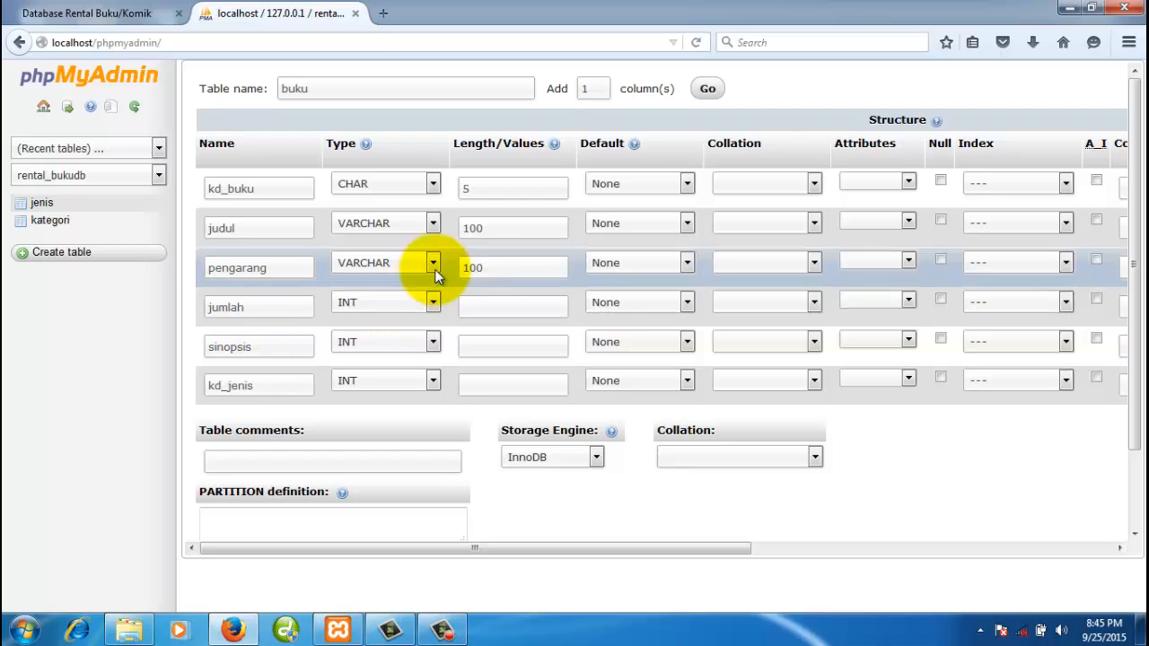
{"action": "left_click", "coordinate": [487, 307]}
{"action": "type", "text": "4"}
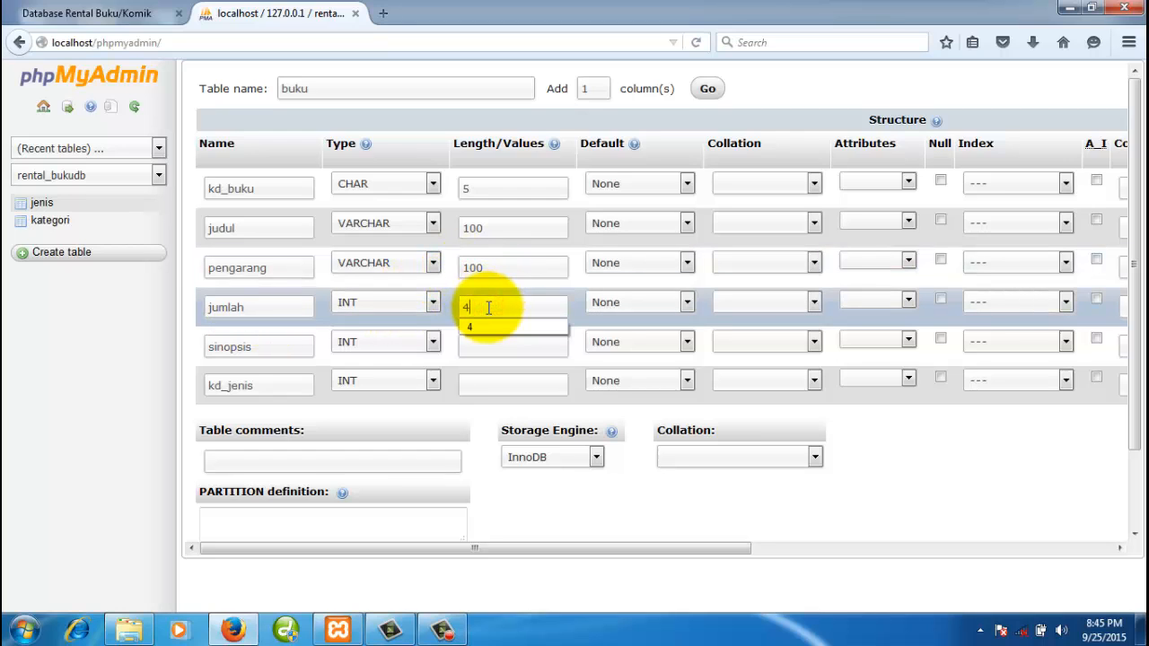
{"action": "left_click", "coordinate": [284, 348]}
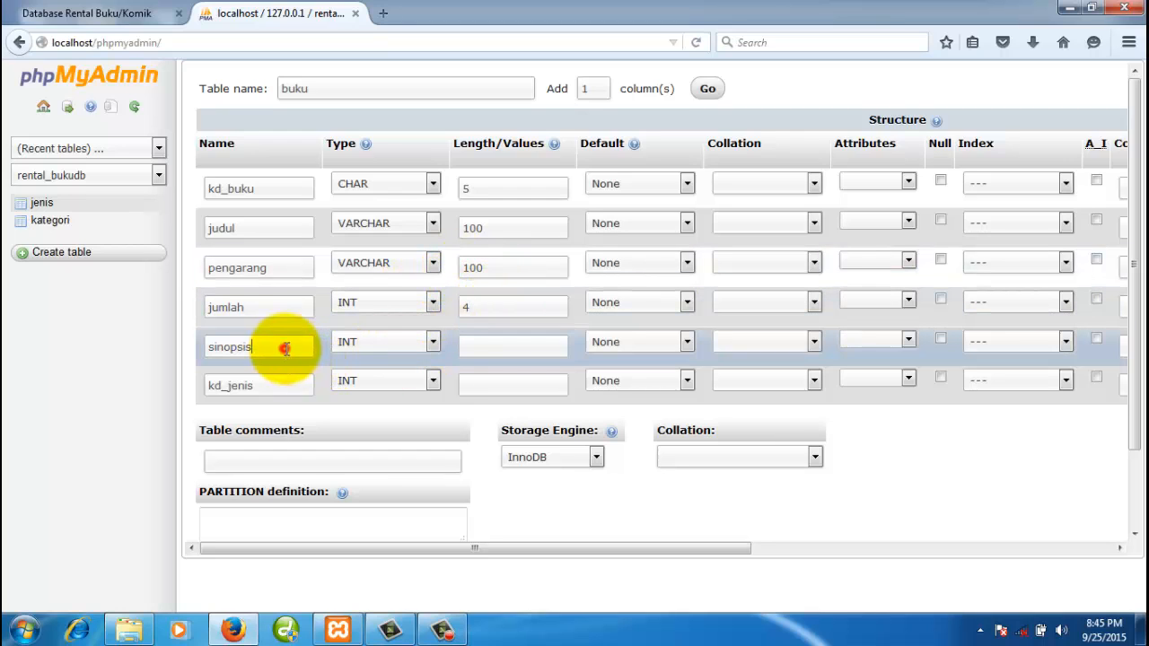
{"action": "left_click", "coordinate": [390, 345]}
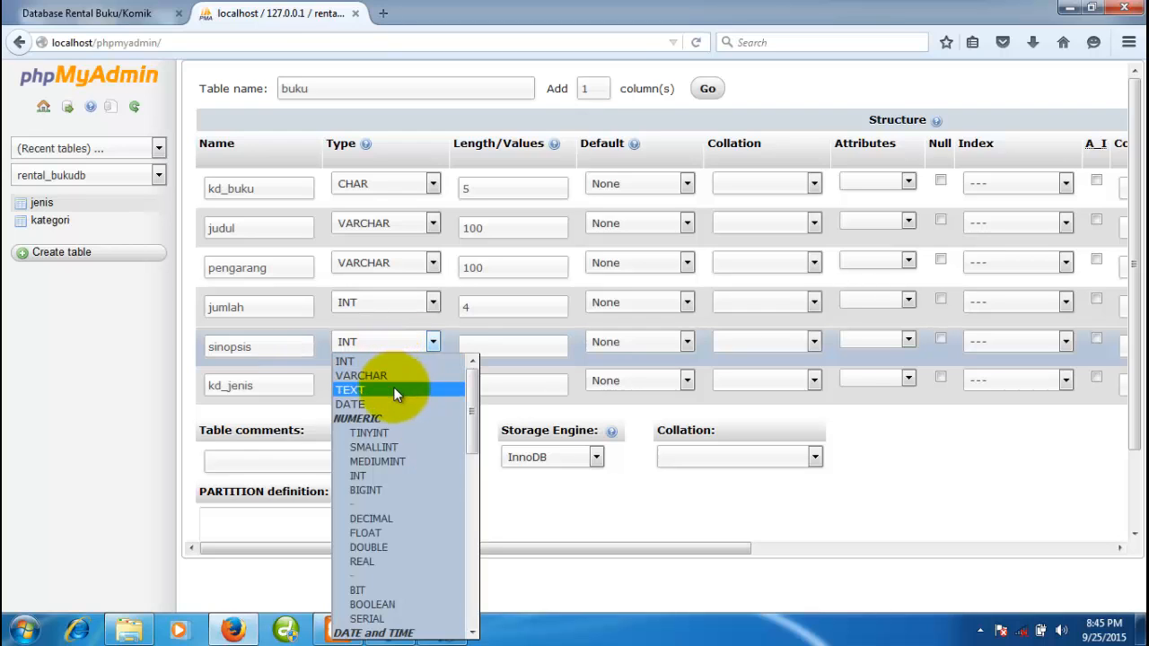
{"action": "left_click", "coordinate": [394, 387]}
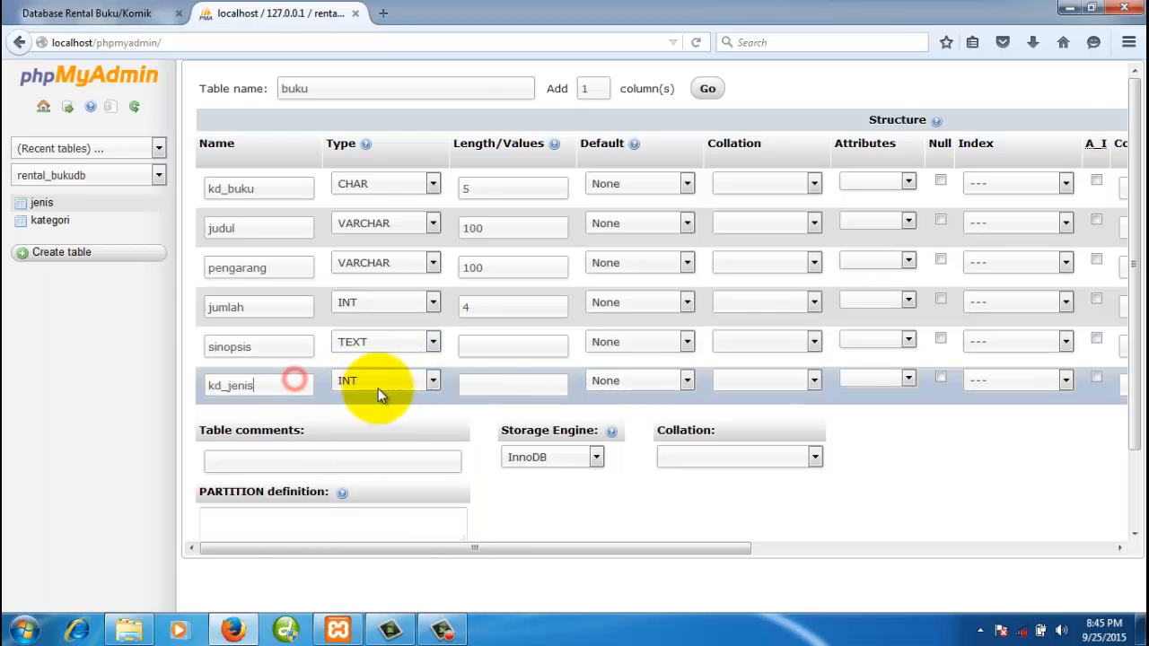
{"action": "left_click", "coordinate": [381, 386]}
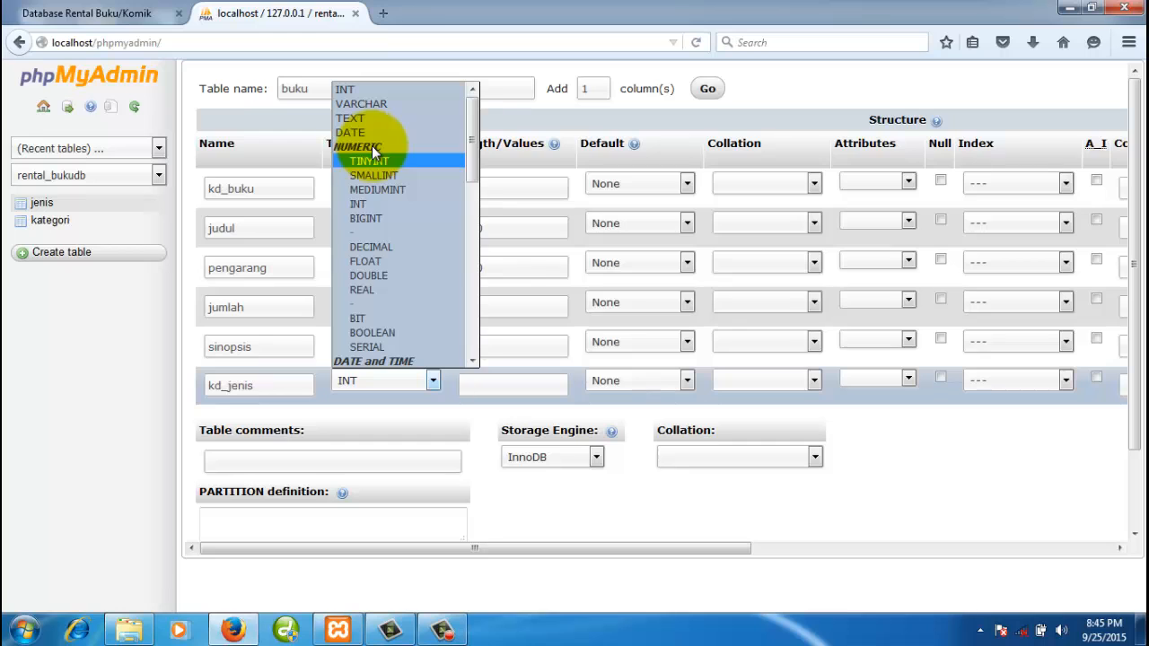
{"action": "key", "text": "c"}
{"action": "left_click", "coordinate": [406, 383]}
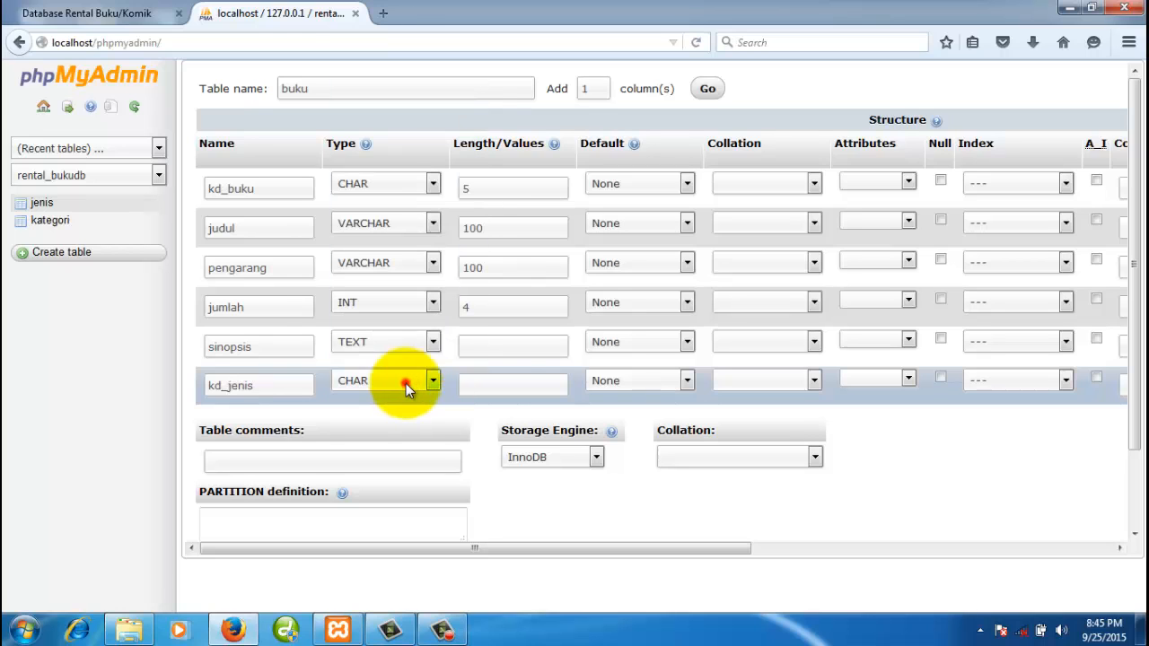
{"action": "left_click", "coordinate": [500, 382]}
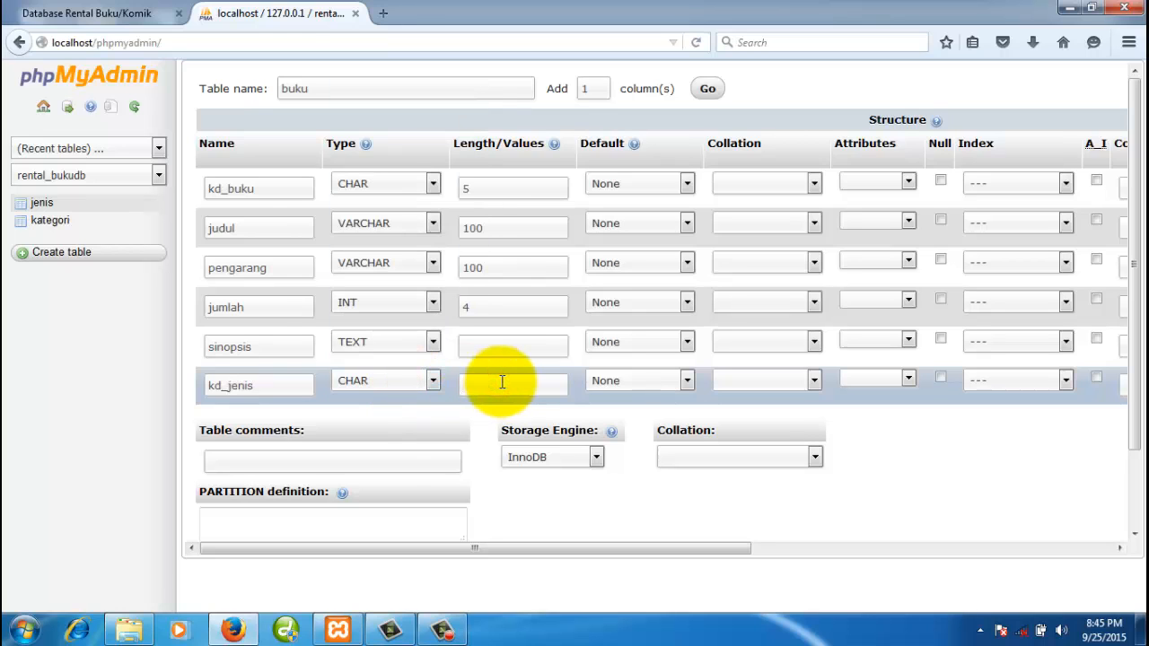
{"action": "type", "text": "4"}
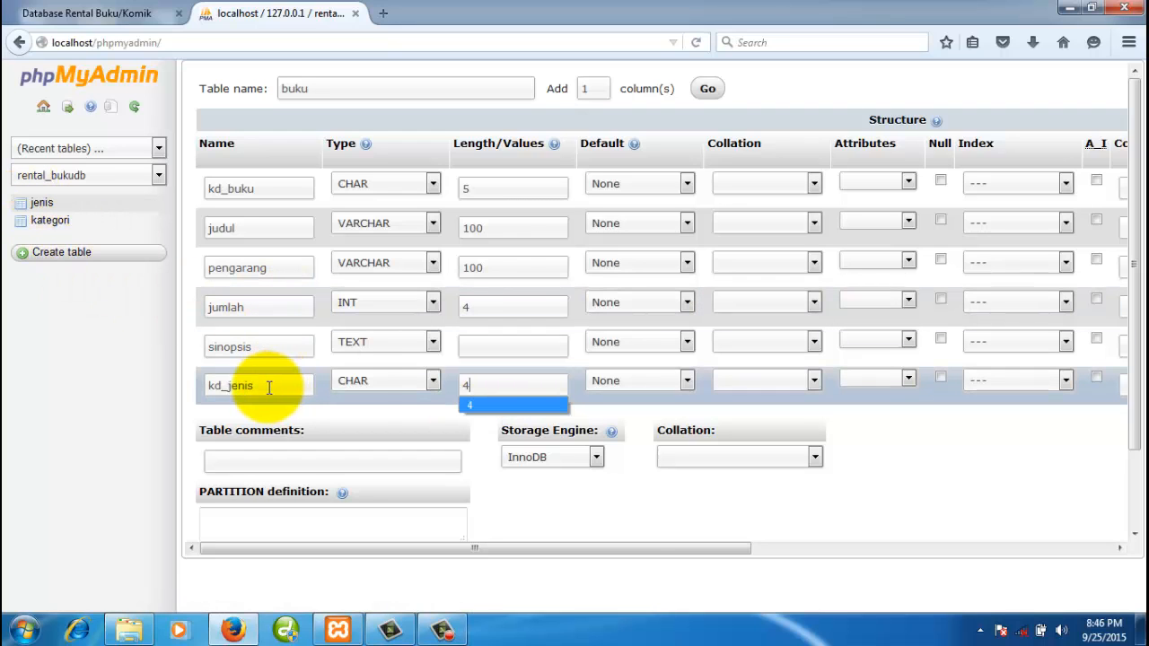
{"action": "left_click", "coordinate": [870, 478]}
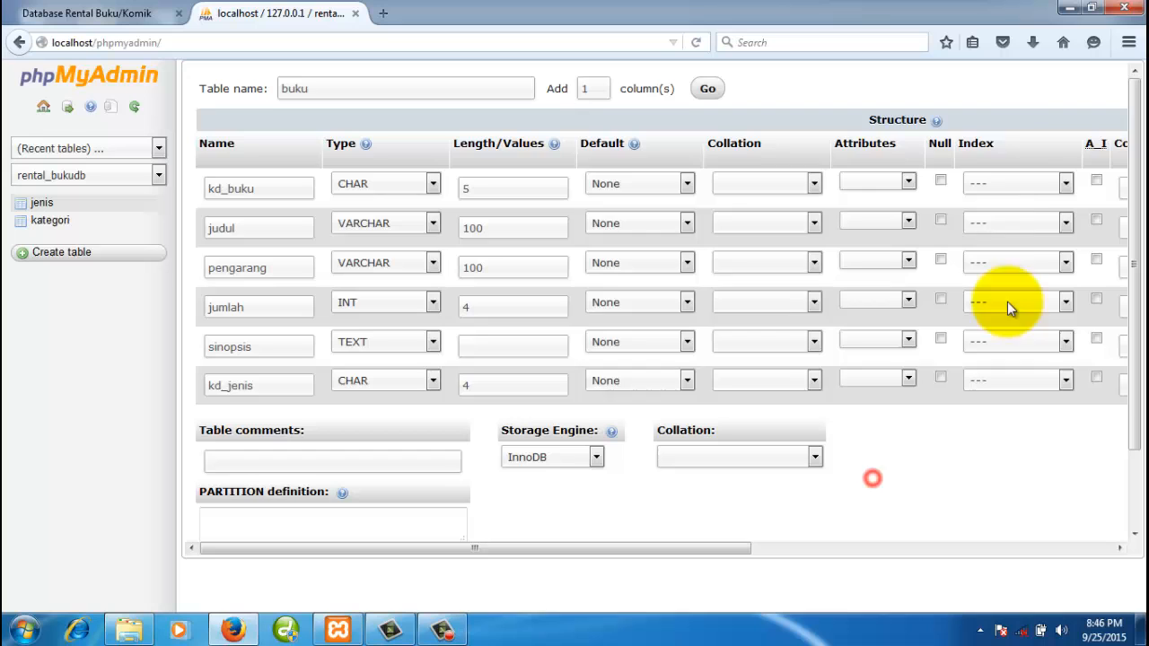
- Set kd_buku's index to PRIMARY, choose the MyISAM engine, and save buku
{"action": "left_click", "coordinate": [1026, 184]}
{"action": "left_click", "coordinate": [1027, 219]}
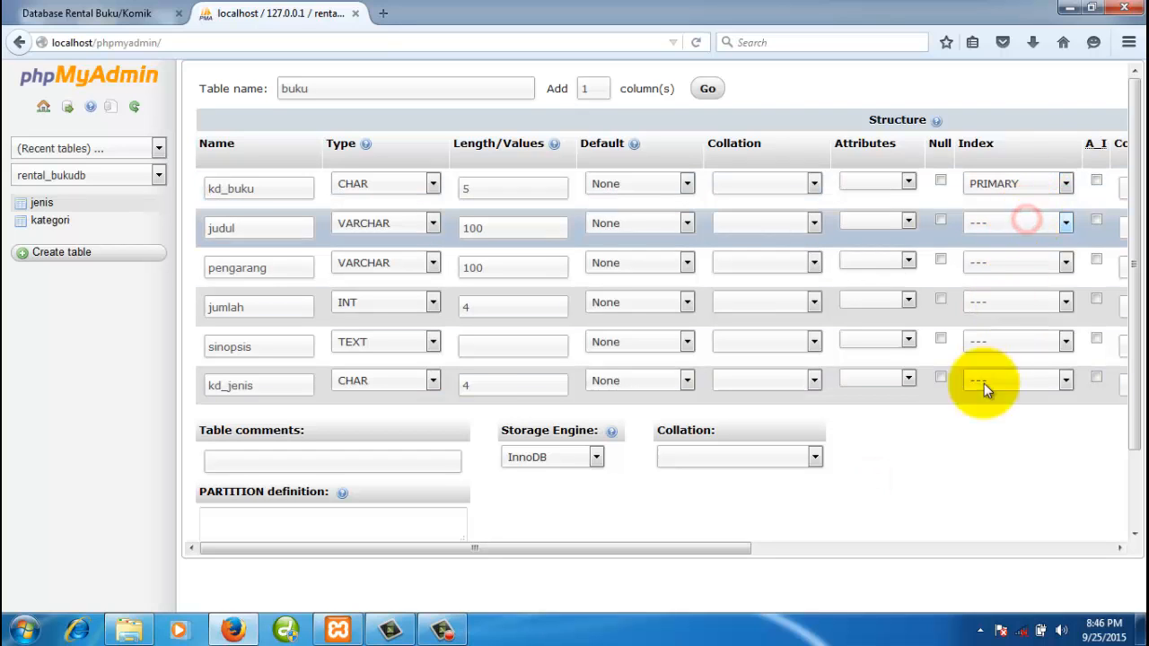
{"action": "left_click", "coordinate": [595, 459]}
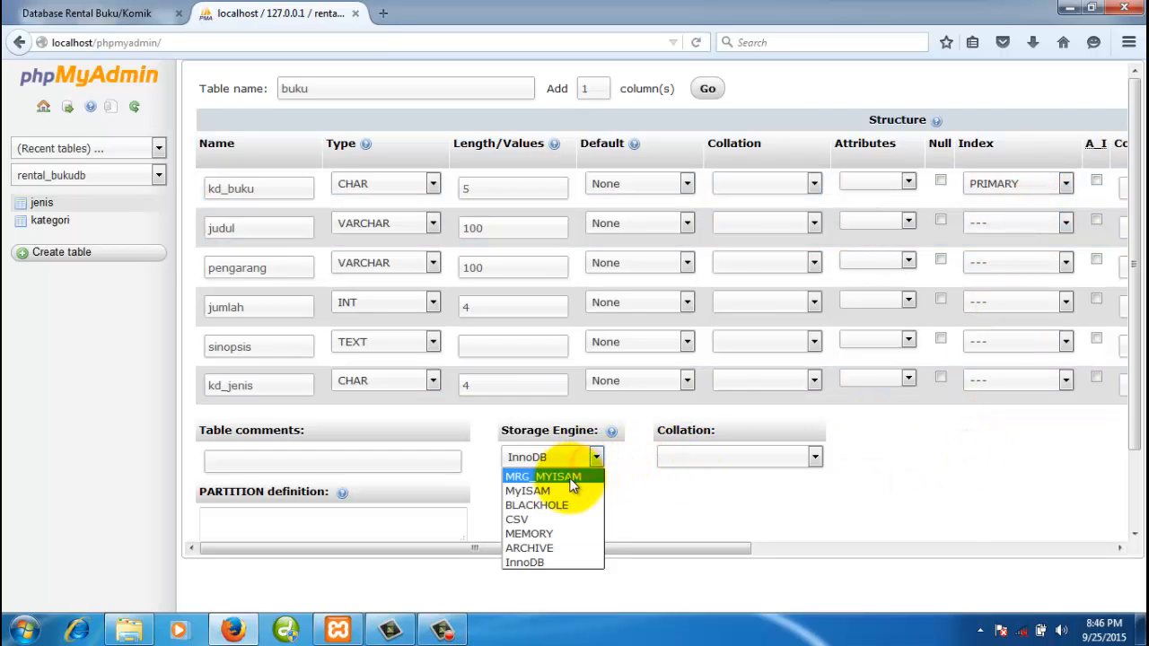
{"action": "left_click", "coordinate": [560, 490]}
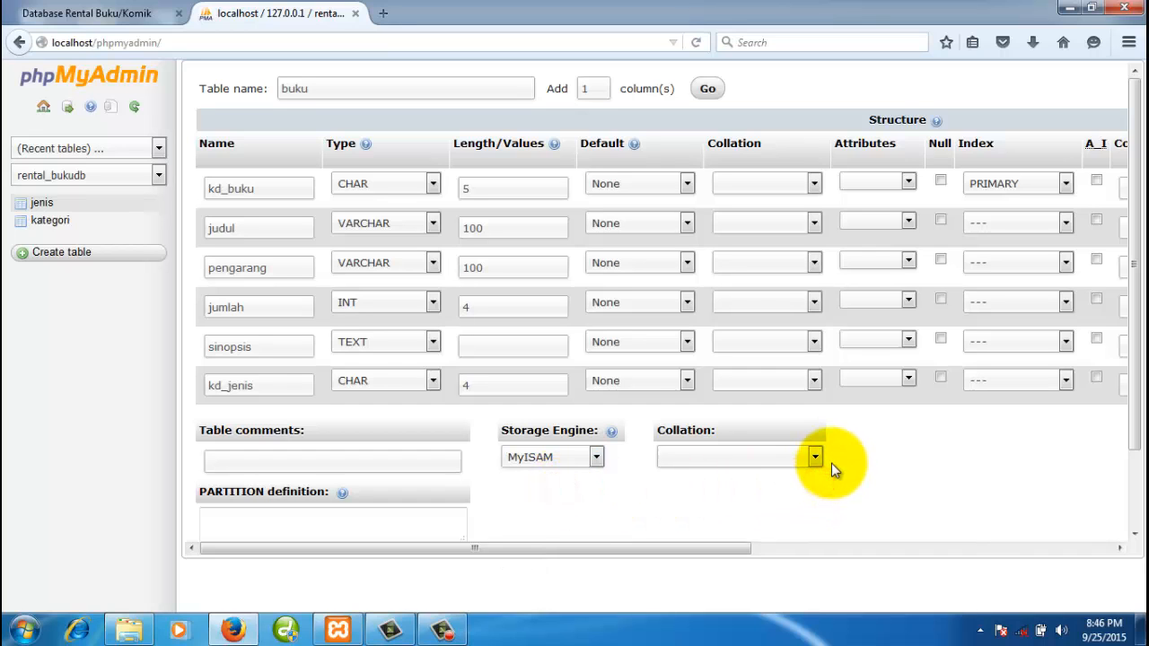
{"action": "scroll", "coordinate": [1136, 467], "scroll_direction": "down", "scroll_amount": 1}
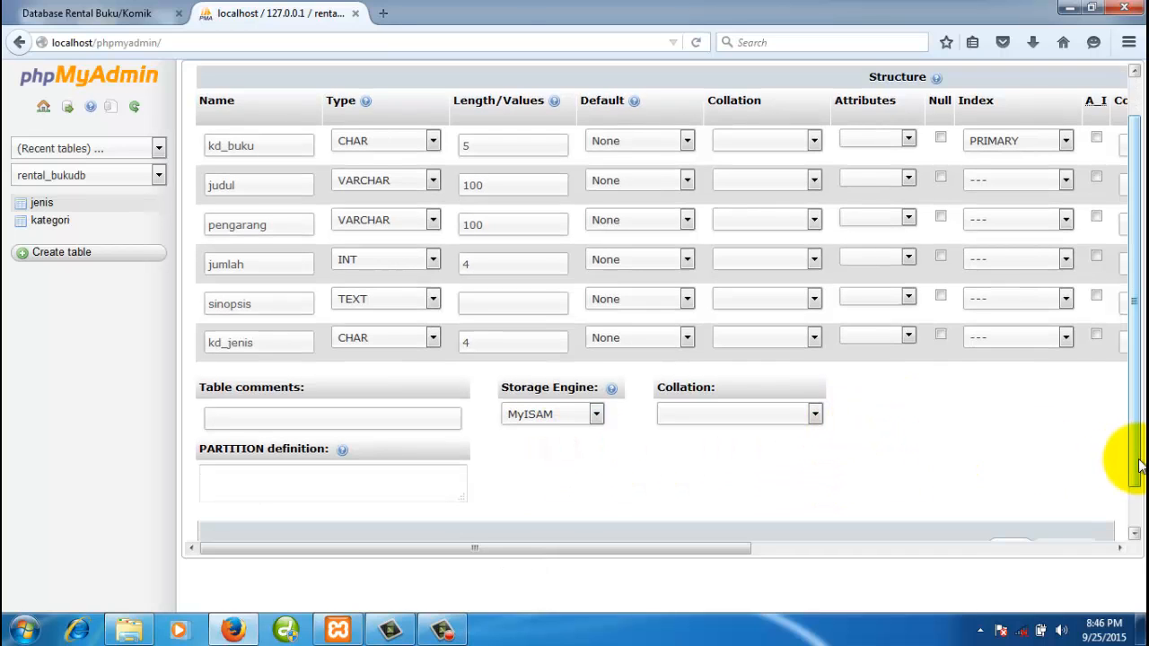
{"action": "left_click_drag", "start_coordinate": [1137, 467], "coordinate": [1138, 513]}
{"action": "left_click", "coordinate": [1010, 506]}
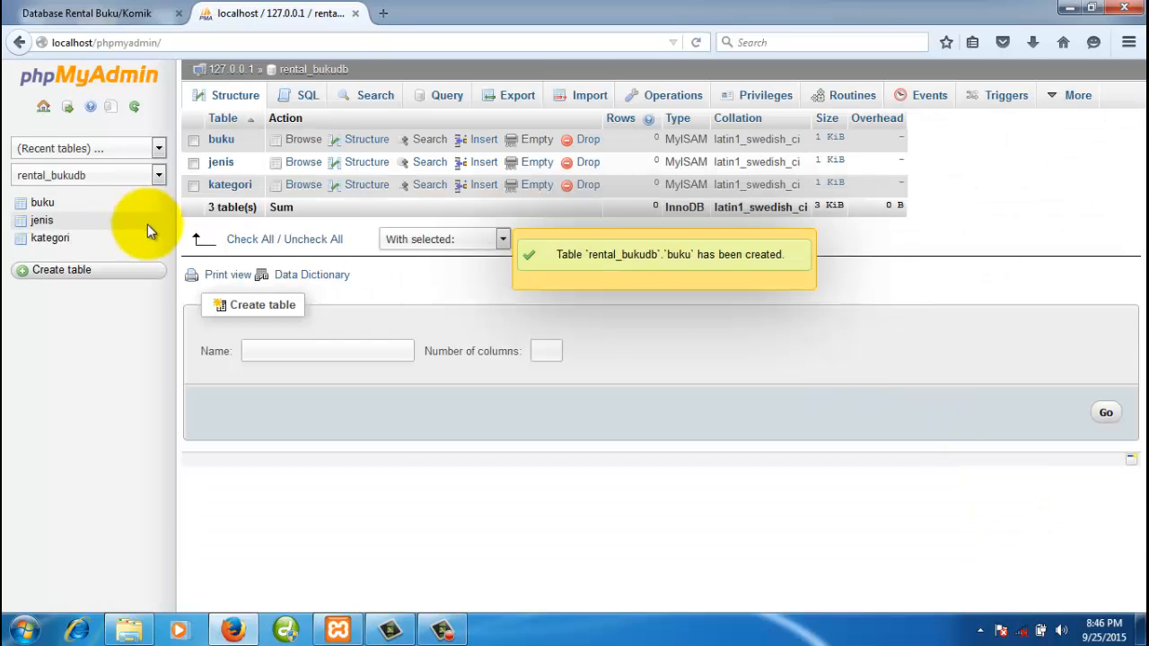
- Open buku's structure and set Add column to insert 1 column after pengarang
{"action": "left_click", "coordinate": [42, 203]}
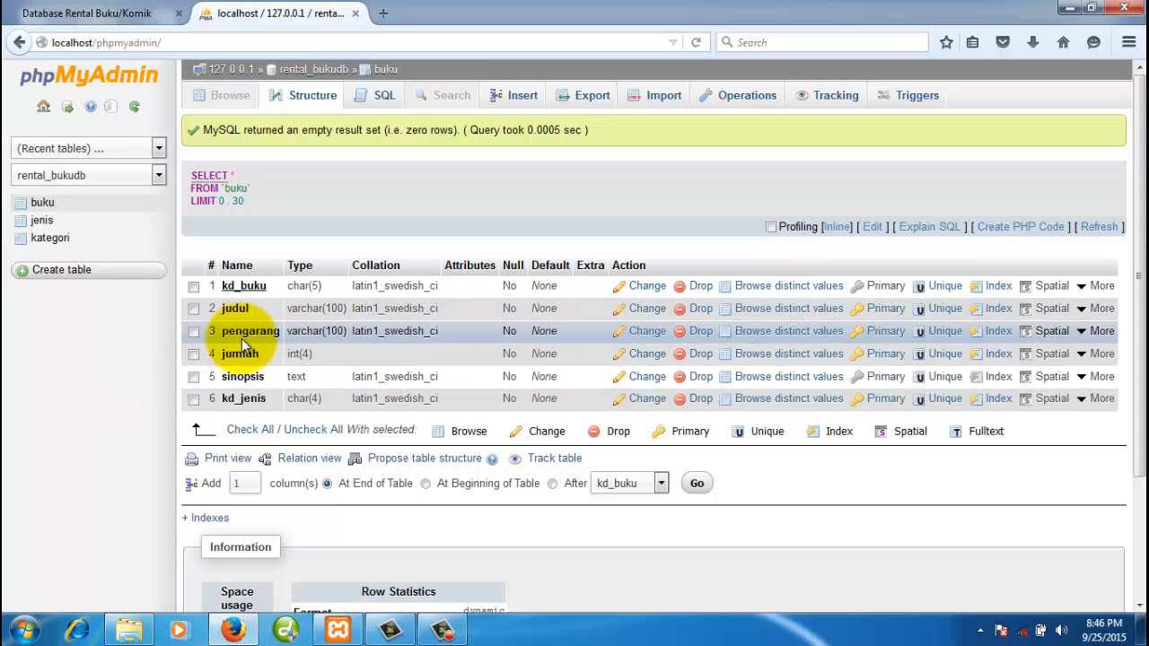
{"action": "scroll", "coordinate": [255, 343], "scroll_direction": "down", "scroll_amount": 2}
{"action": "left_click", "coordinate": [552, 386]}
{"action": "left_click", "coordinate": [625, 387]}
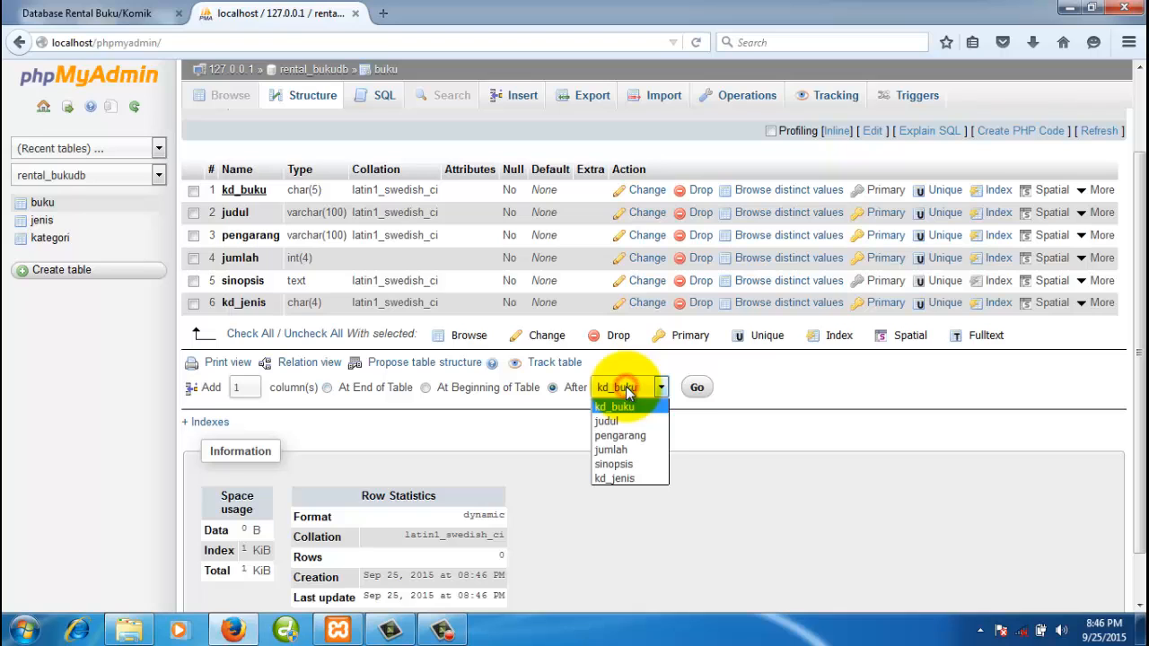
{"action": "left_click", "coordinate": [645, 436]}
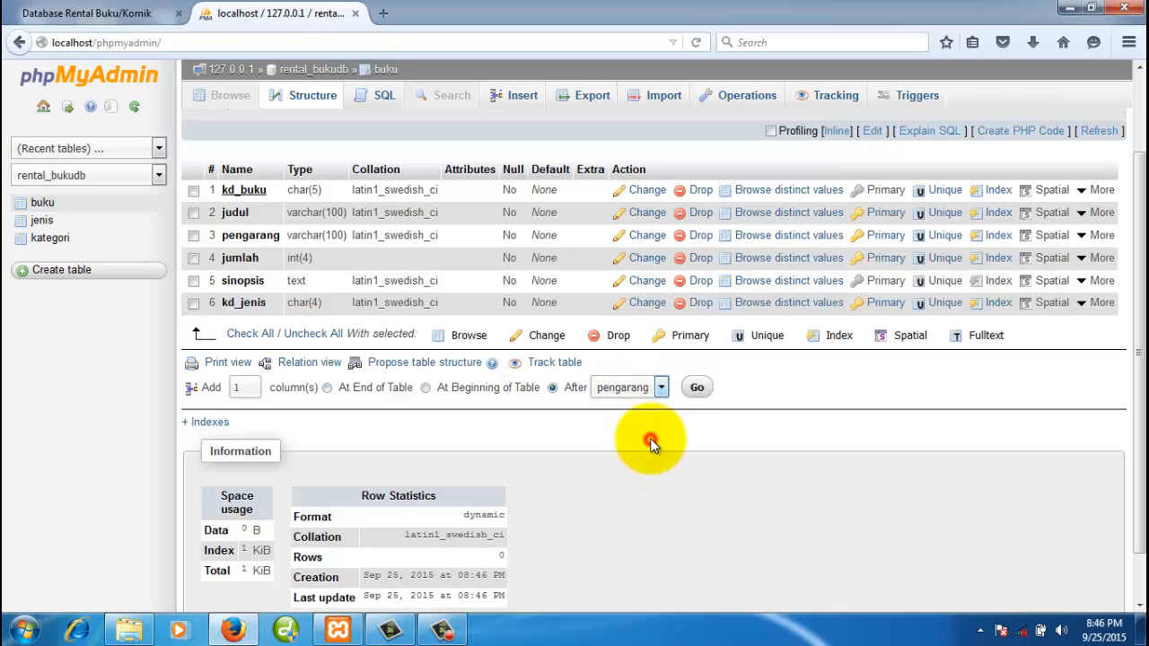
- Add a penerbit VARCHAR(100) column after pengarang and save it
{"action": "left_click", "coordinate": [698, 389]}
{"action": "left_click", "coordinate": [350, 193]}
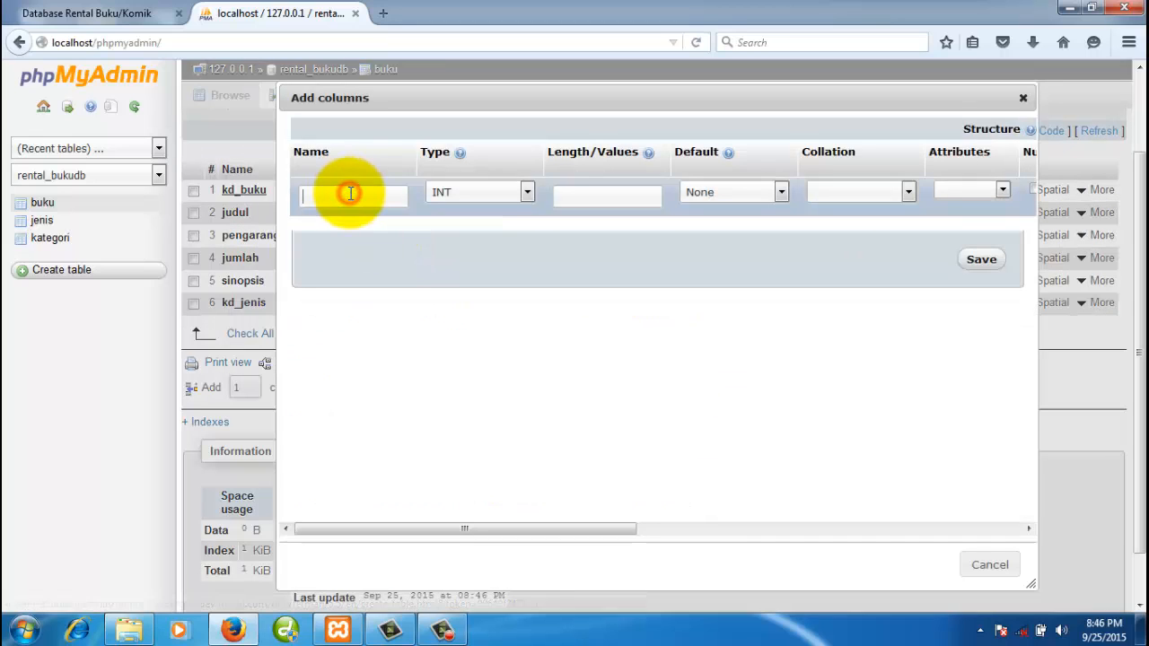
{"action": "type", "text": "penerbit"}
{"action": "left_click", "coordinate": [464, 191]}
{"action": "left_click", "coordinate": [475, 220]}
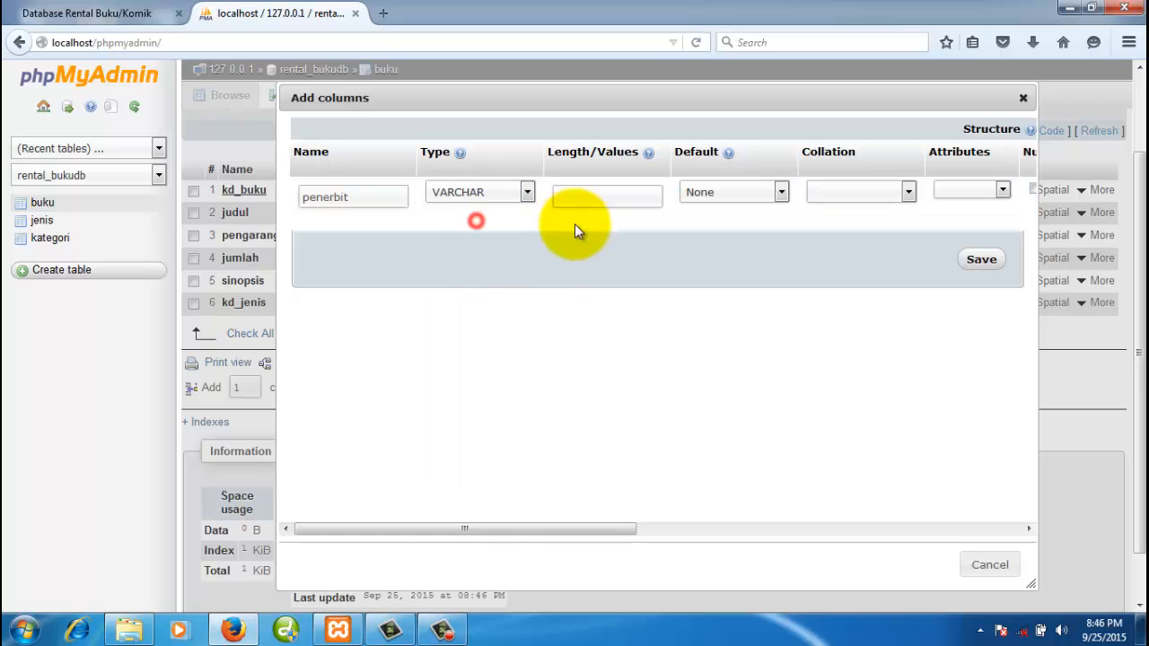
{"action": "left_click", "coordinate": [583, 198]}
{"action": "type", "text": "100"}
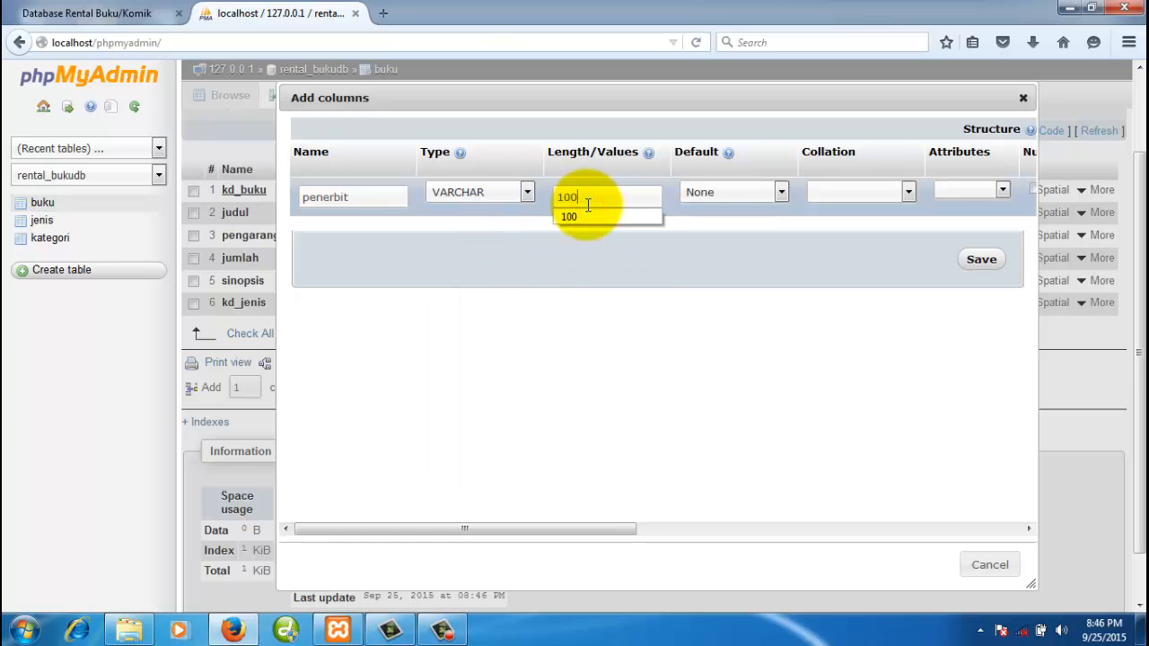
{"action": "left_click", "coordinate": [987, 260]}
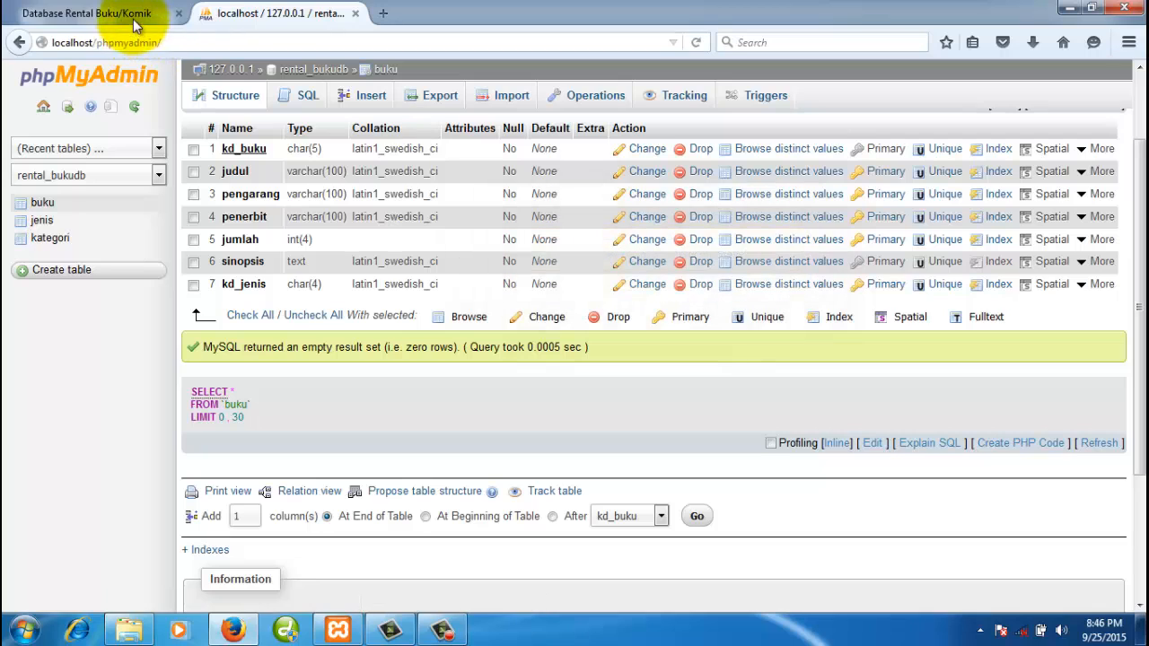
{"action": "left_click", "coordinate": [133, 16]}
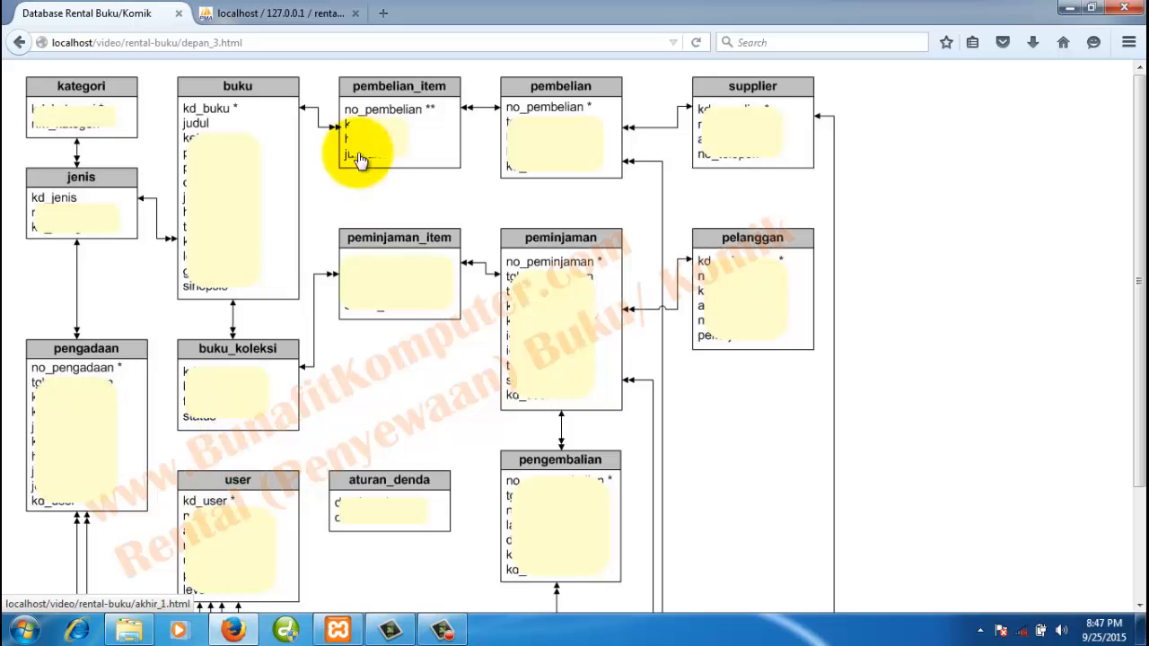
{"action": "left_click", "coordinate": [286, 18]}
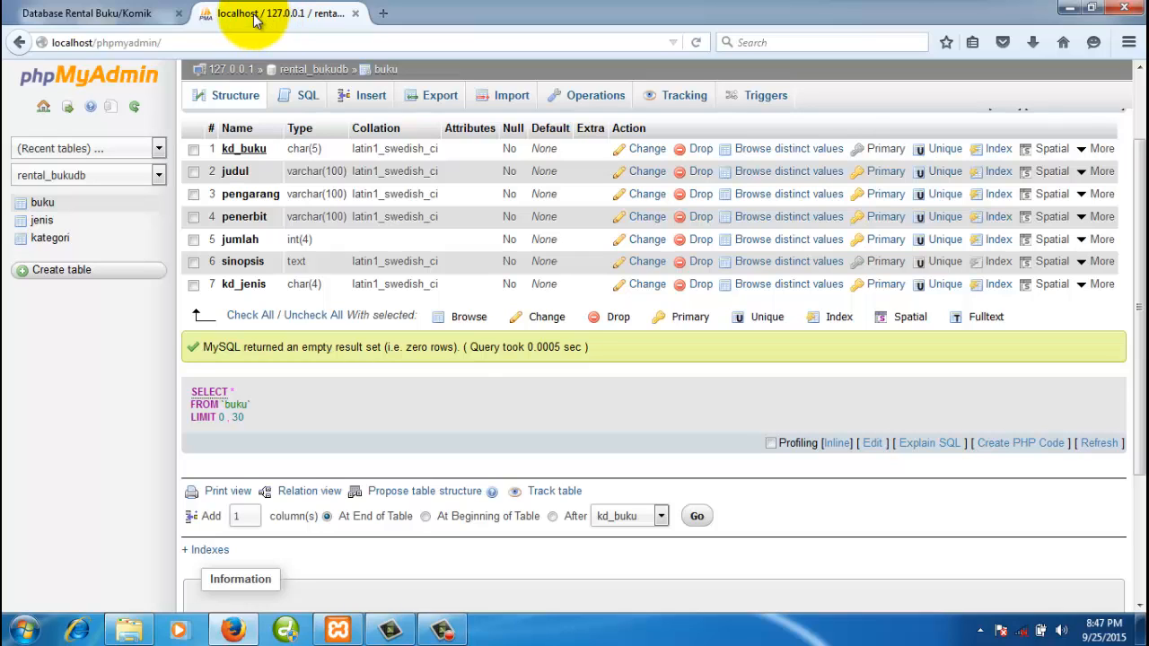
{"action": "left_click", "coordinate": [332, 382]}
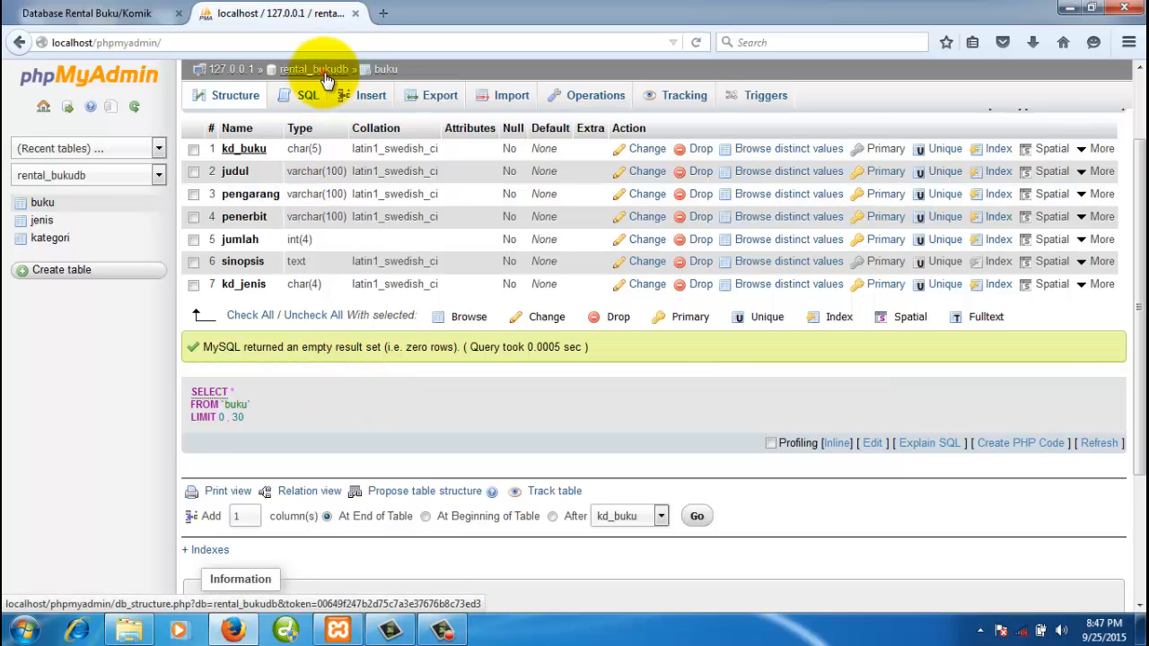
- From the rental_bukudb overview, create table buku_koleksi with 3 columns
{"action": "left_click", "coordinate": [325, 74]}
{"action": "left_click", "coordinate": [331, 350]}
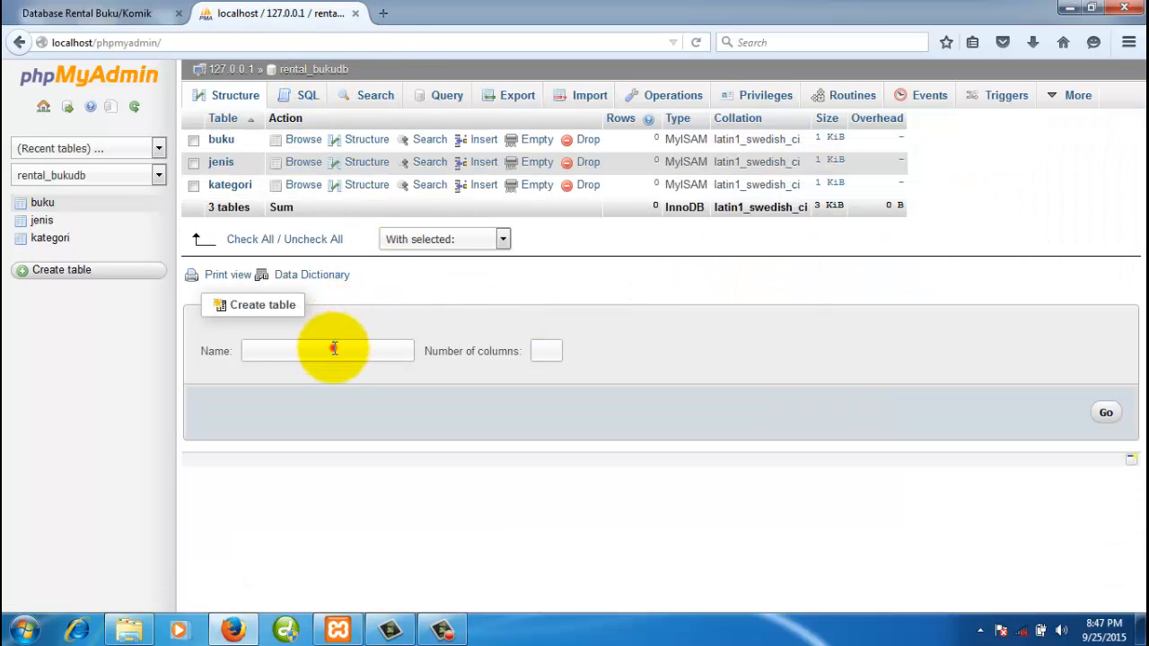
{"action": "type", "text": "buku_koleksi"}
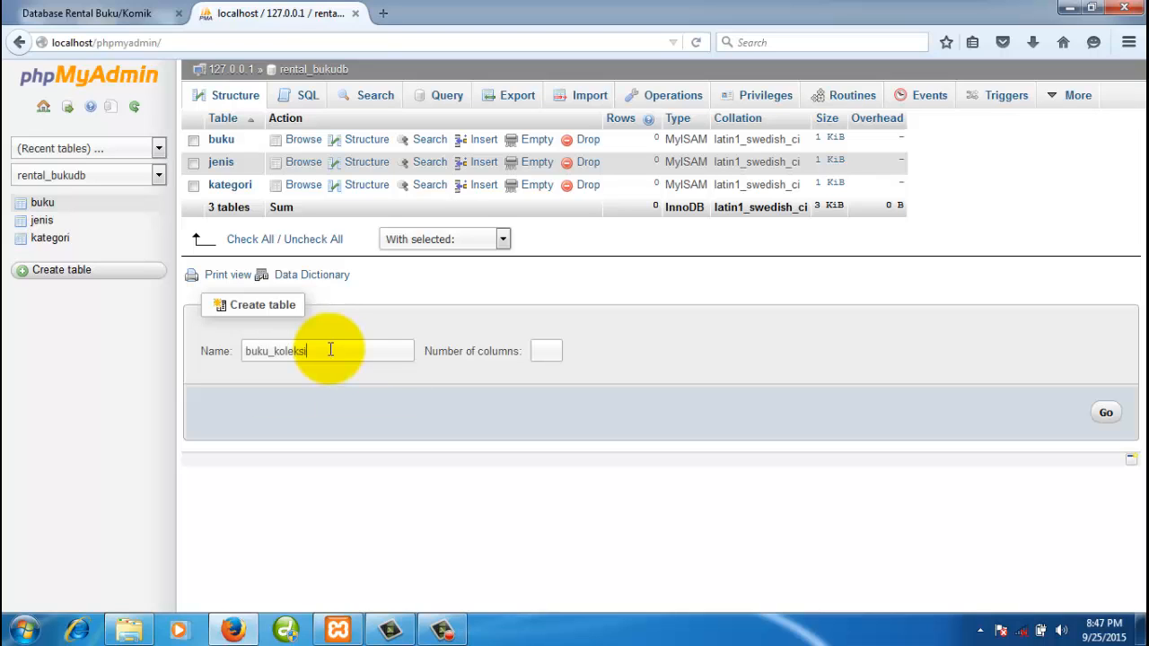
{"action": "left_click", "coordinate": [548, 350]}
{"action": "type", "text": "3"}
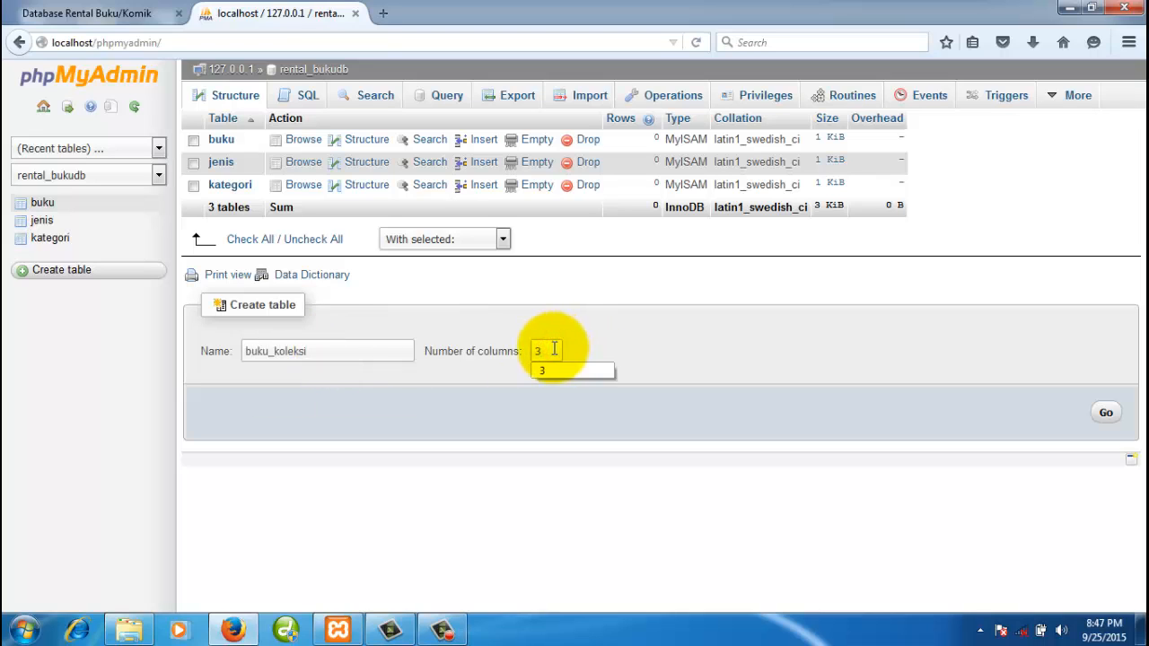
{"action": "left_click", "coordinate": [705, 344]}
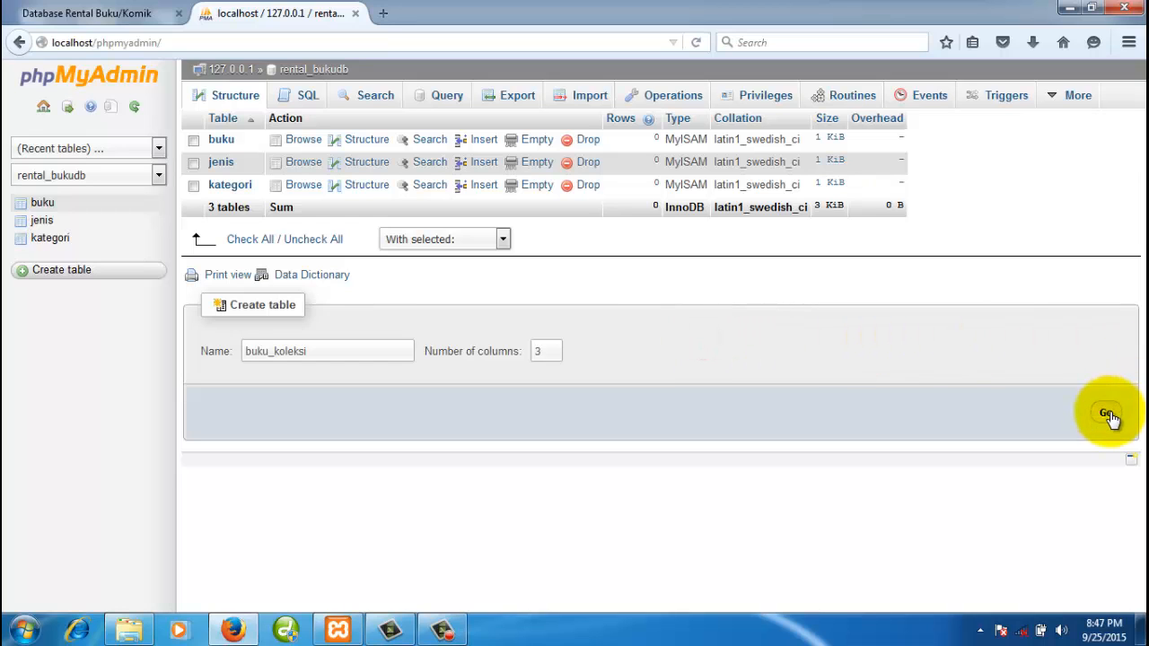
{"action": "left_click", "coordinate": [1106, 413]}
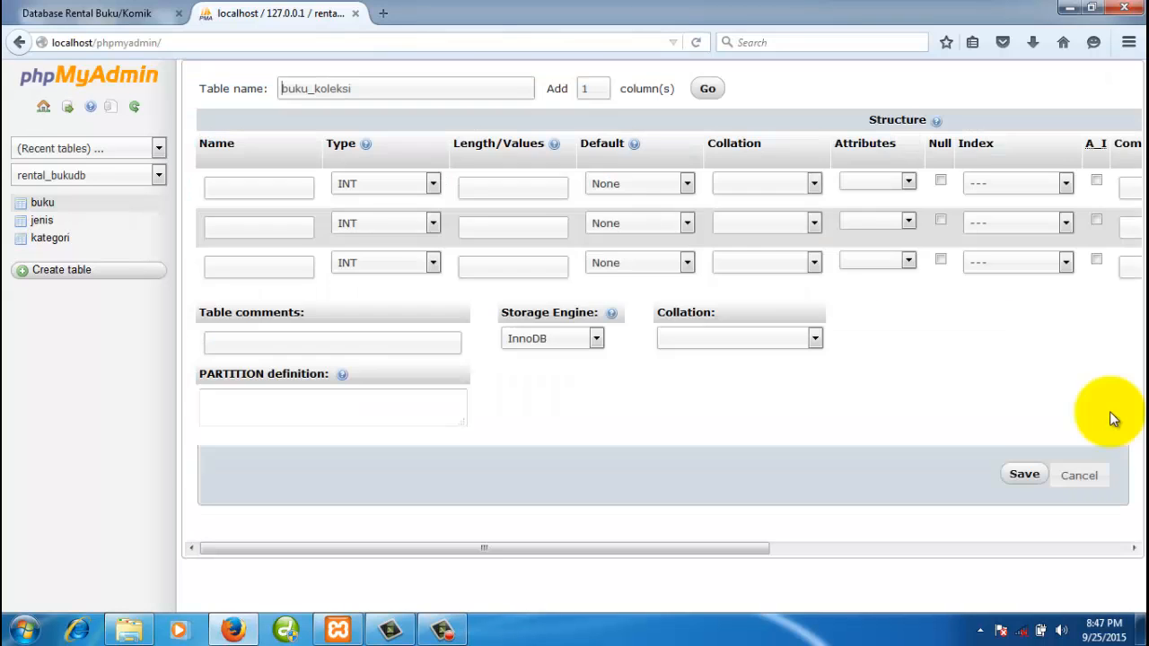
- Name the three columns kd_koleksi, kd_buku and status, checking the ERD for the fields
{"action": "left_click", "coordinate": [275, 186]}
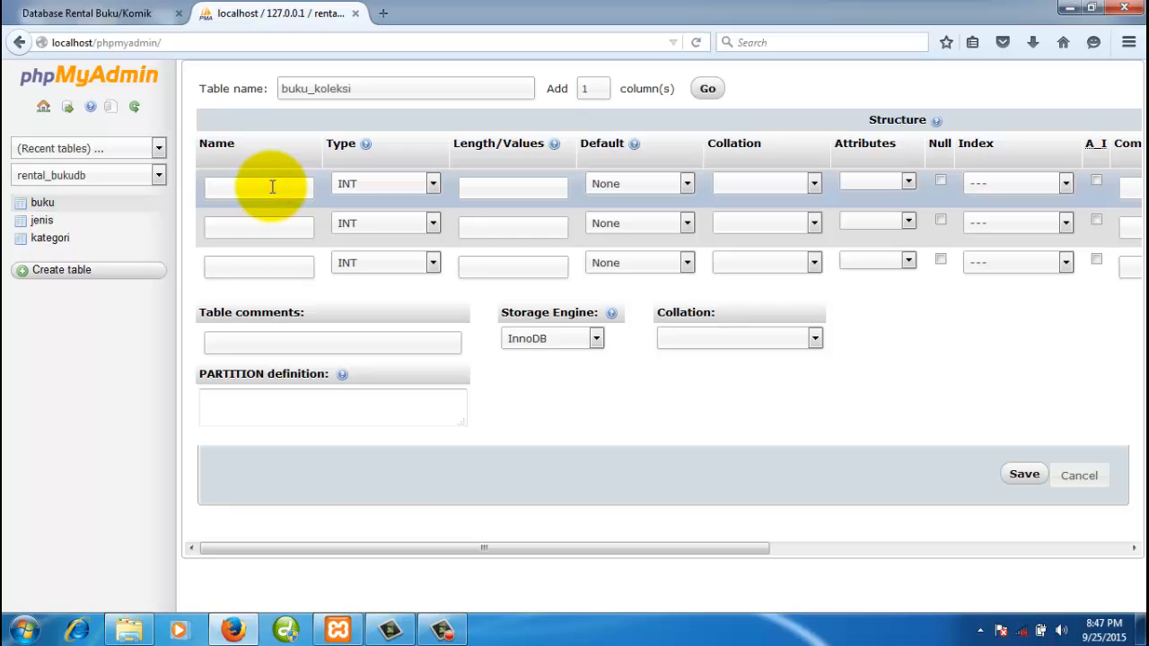
{"action": "type", "text": "kd_"}
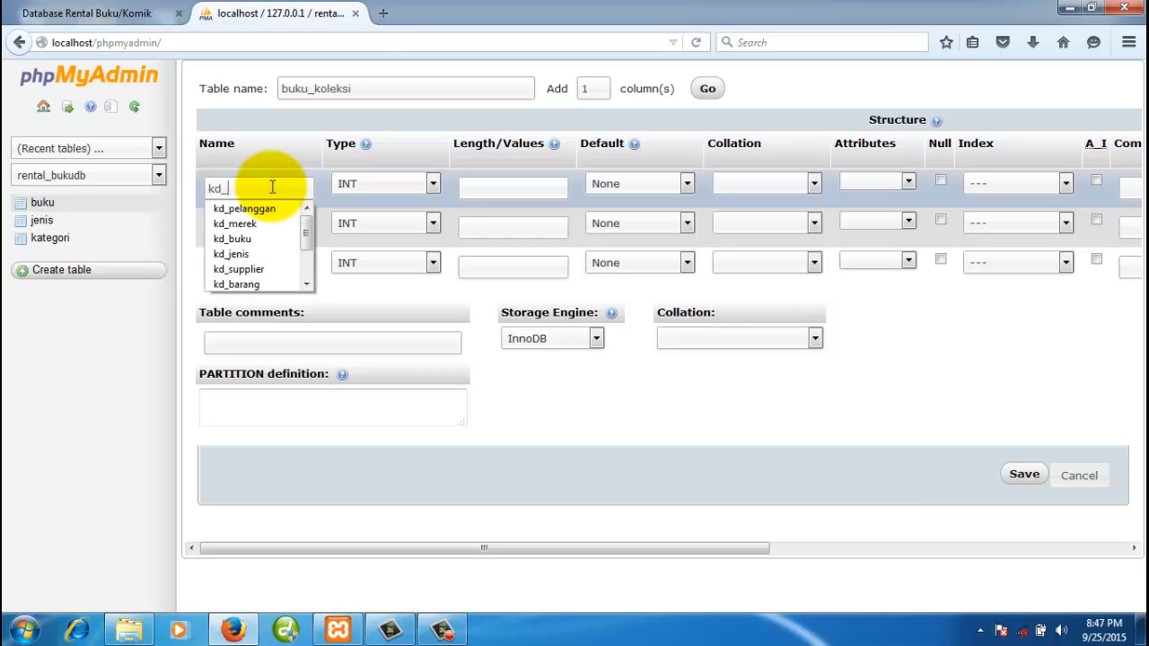
{"action": "type", "text": "koleksi"}
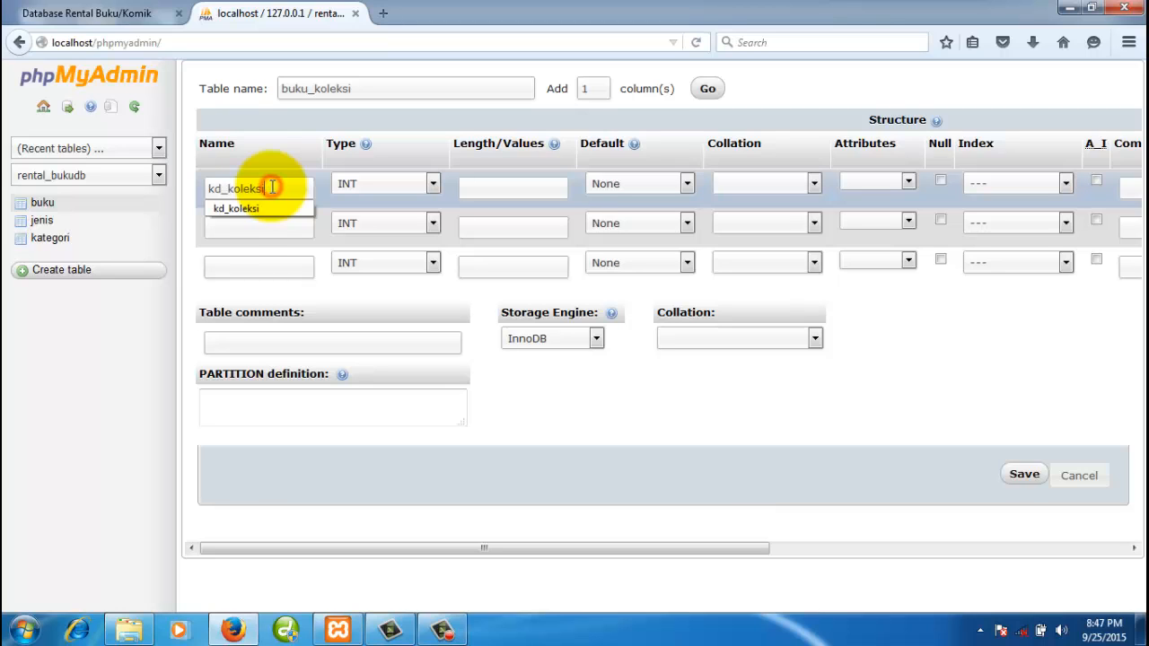
{"action": "left_click", "coordinate": [256, 229]}
{"action": "type", "text": "kd_buku"}
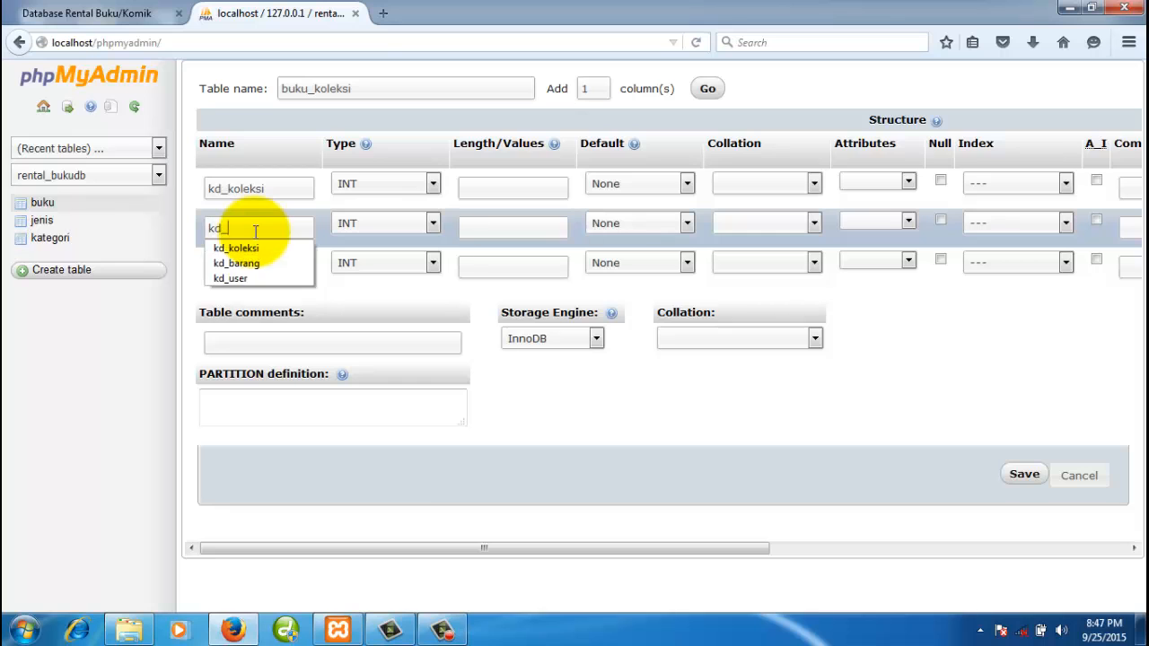
{"action": "left_click", "coordinate": [99, 13]}
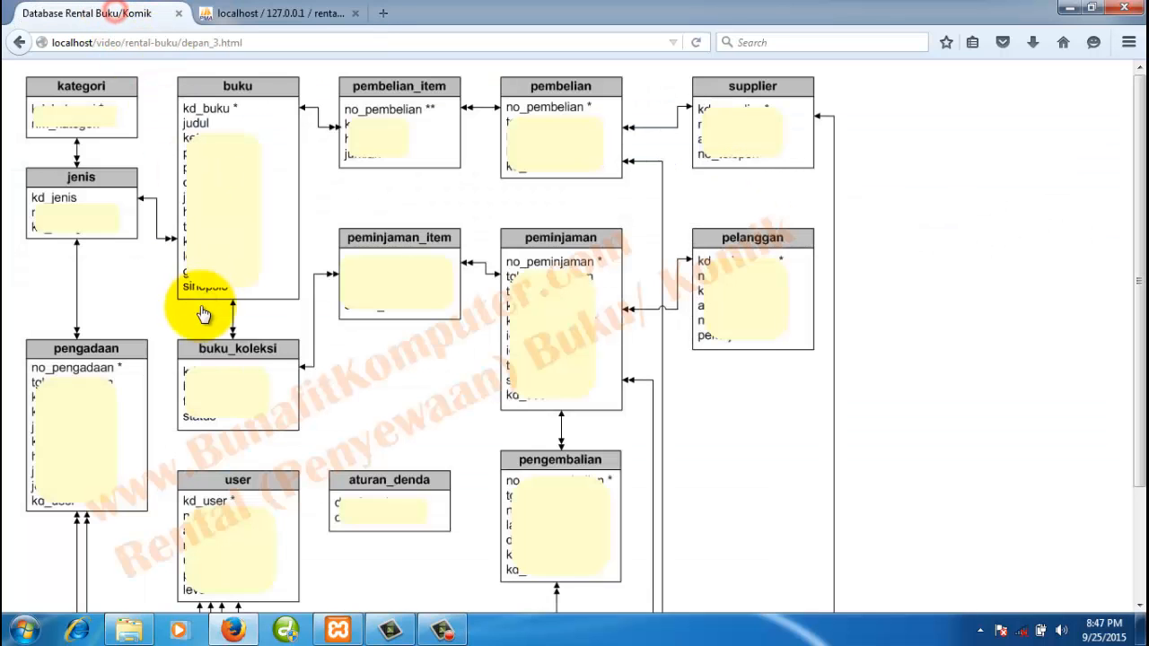
{"action": "left_click", "coordinate": [296, 13]}
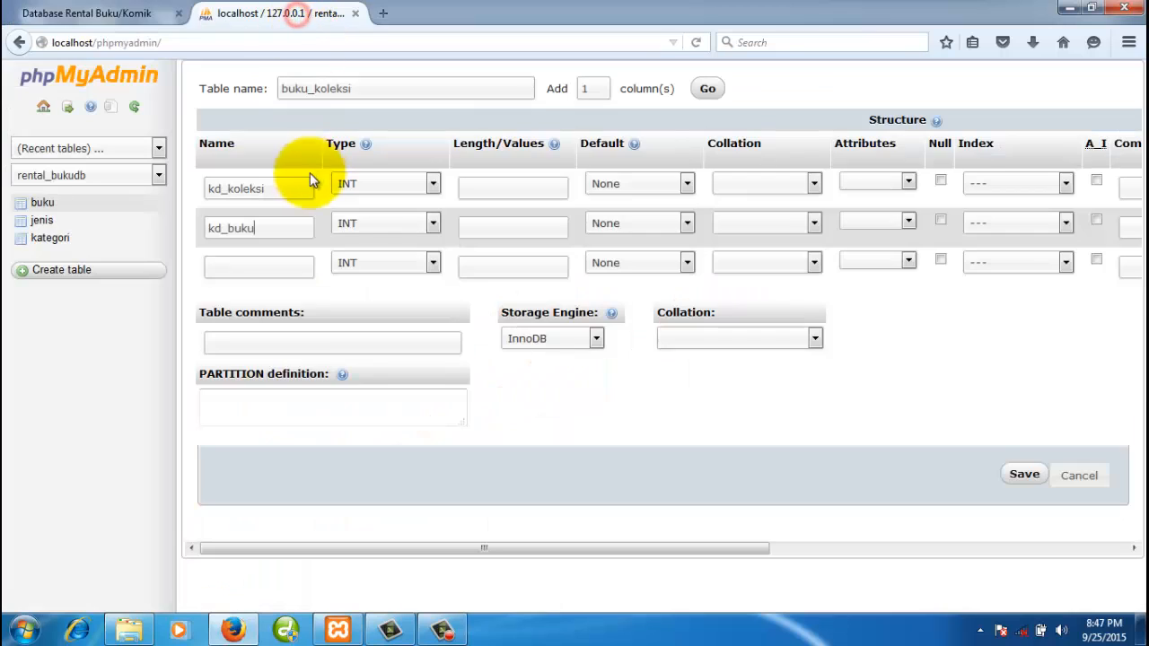
{"action": "left_click", "coordinate": [252, 262]}
{"action": "type", "text": "status"}
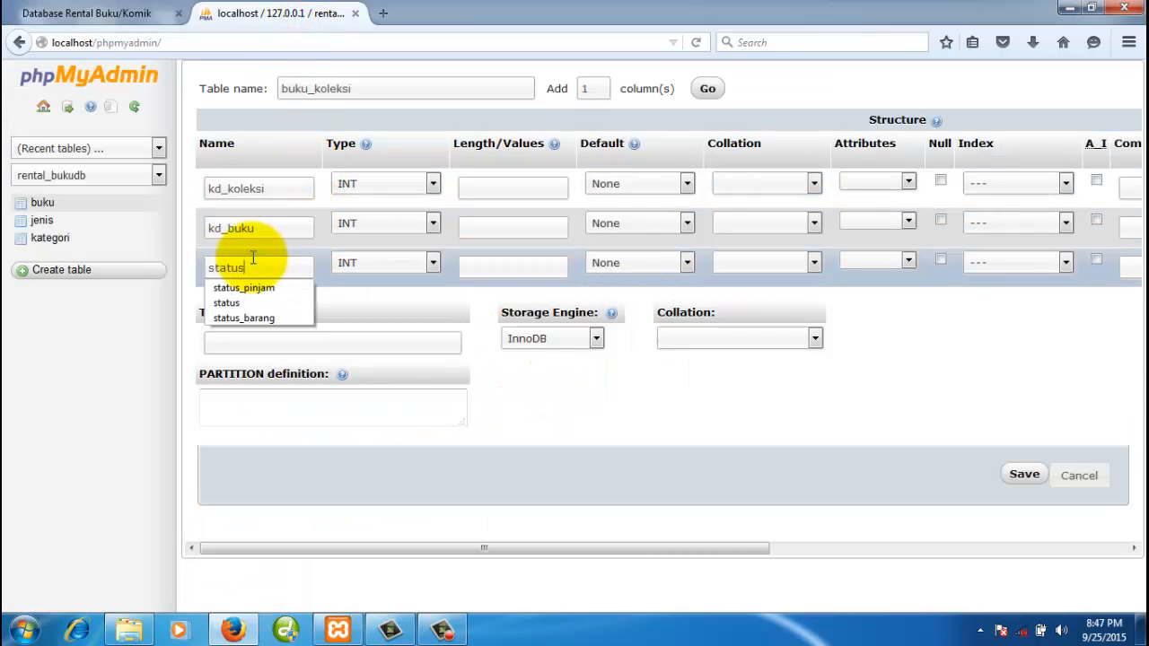
{"action": "left_click", "coordinate": [270, 189]}
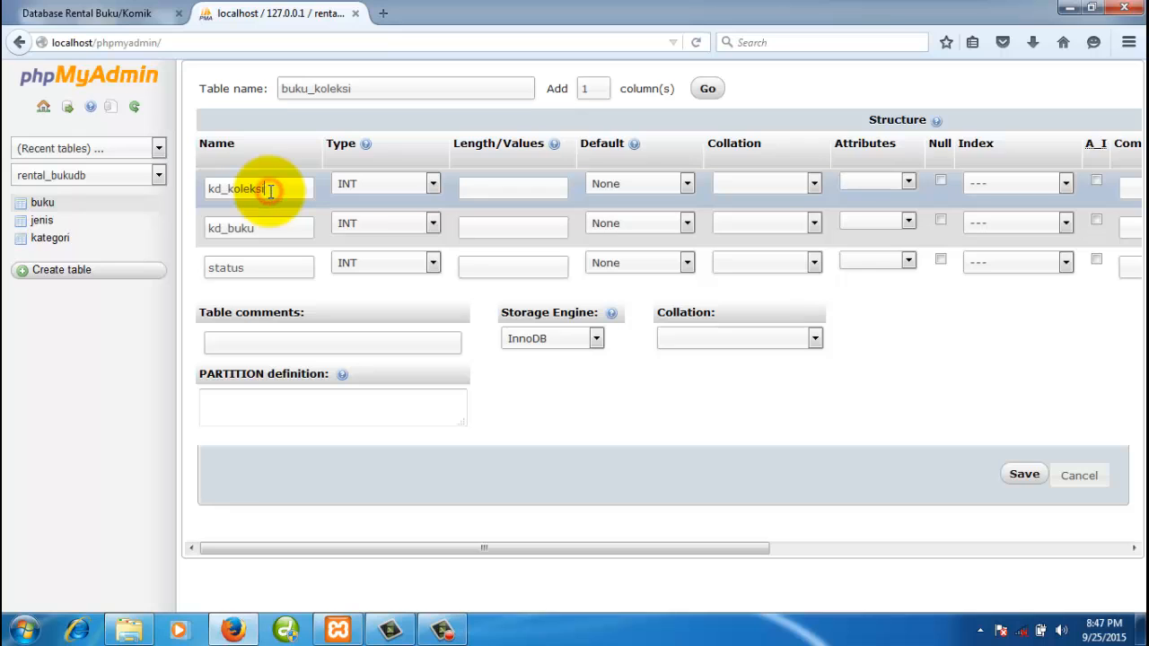
- Make kd_koleksi CHAR with length 8 and kd_buku CHAR with length 5
{"action": "left_click", "coordinate": [363, 185]}
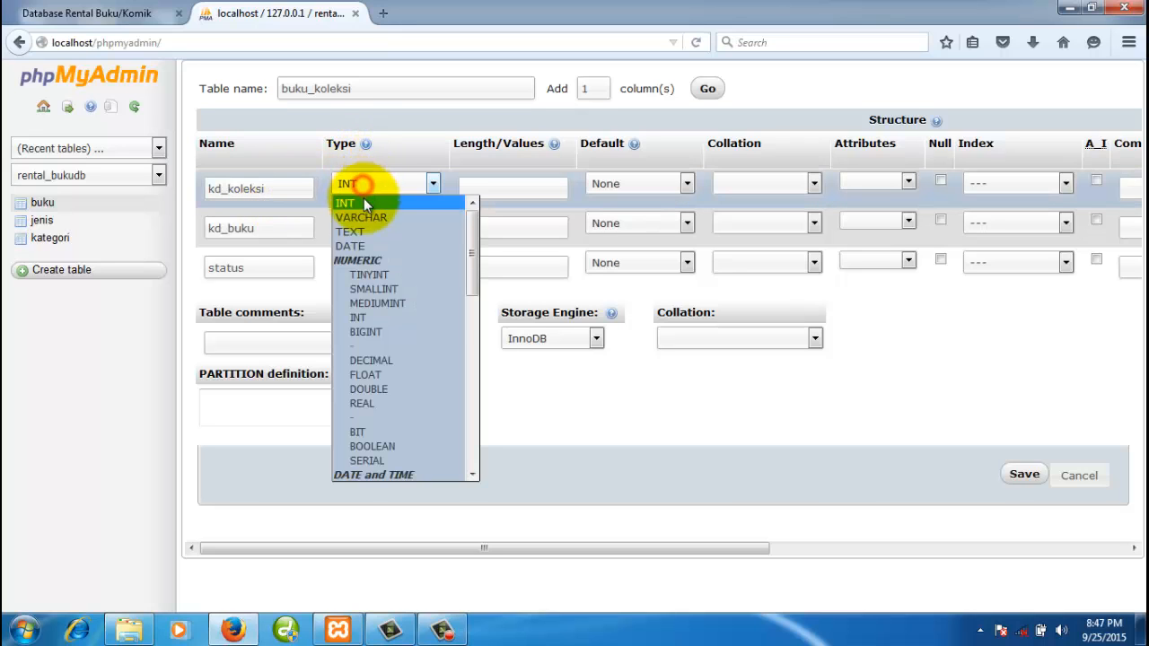
{"action": "scroll", "coordinate": [376, 315], "scroll_direction": "down", "scroll_amount": 2}
{"action": "left_click", "coordinate": [384, 469]}
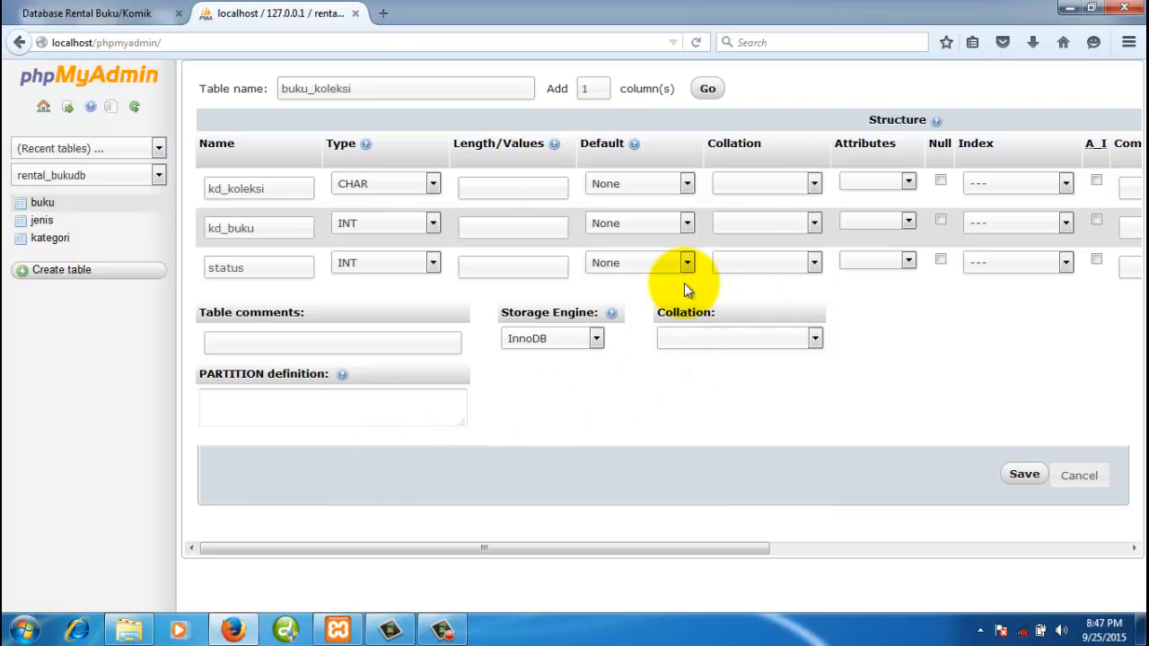
{"action": "left_click", "coordinate": [476, 192]}
{"action": "type", "text": "8"}
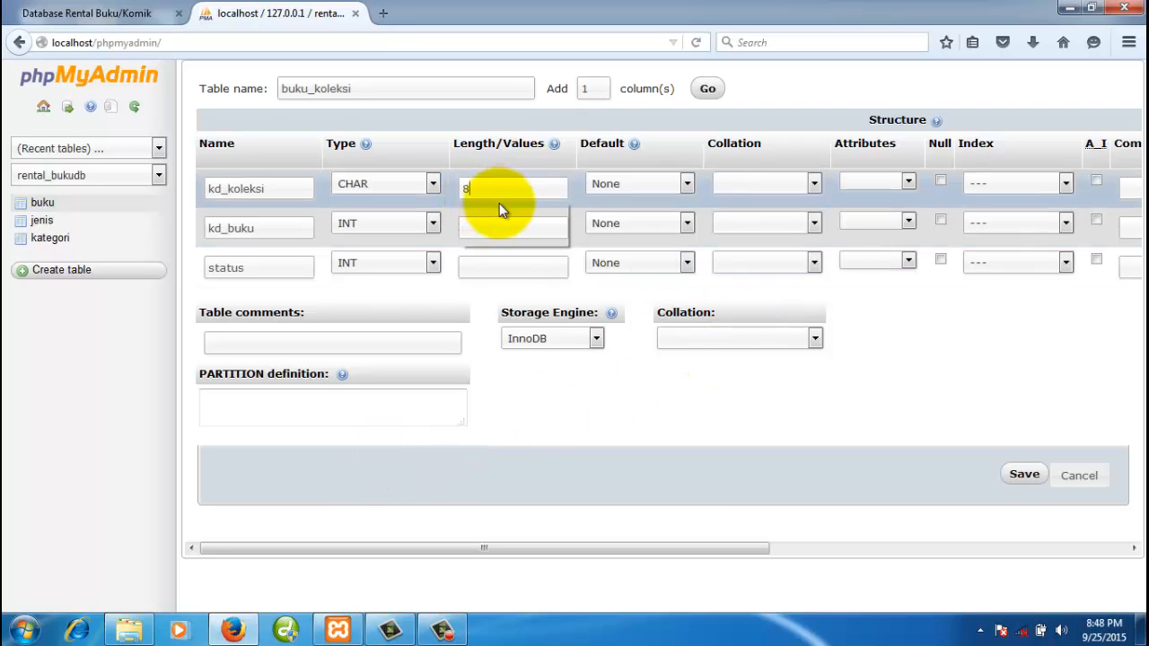
{"action": "left_click", "coordinate": [391, 224]}
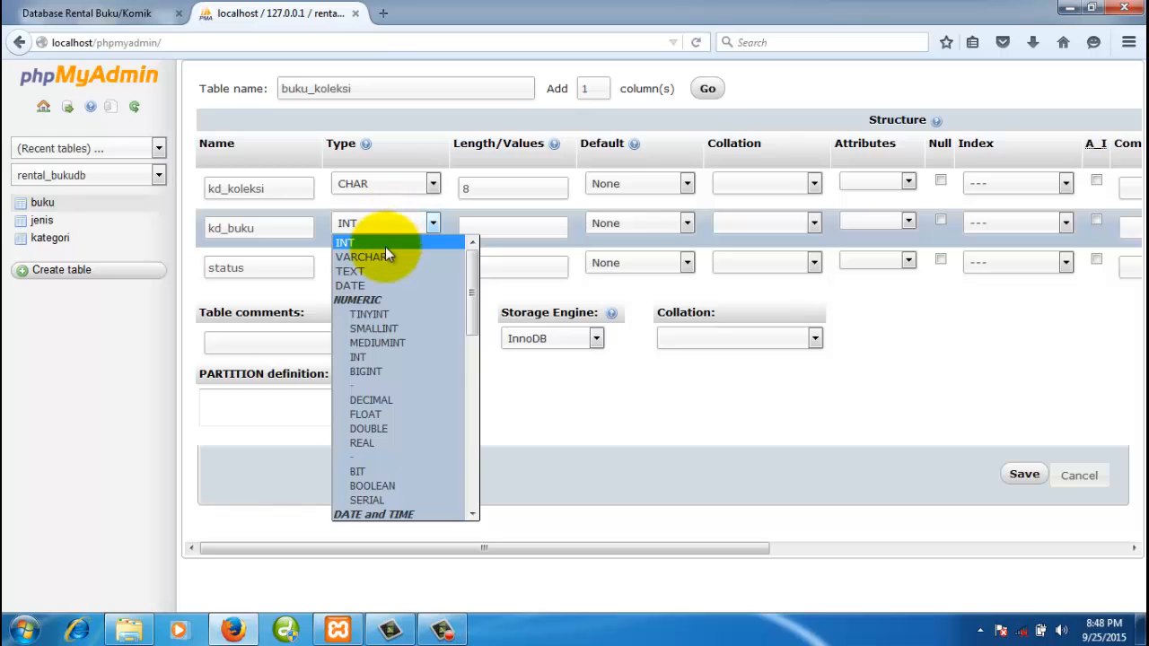
{"action": "scroll", "coordinate": [400, 377], "scroll_direction": "down", "scroll_amount": 3}
{"action": "left_click", "coordinate": [377, 516]}
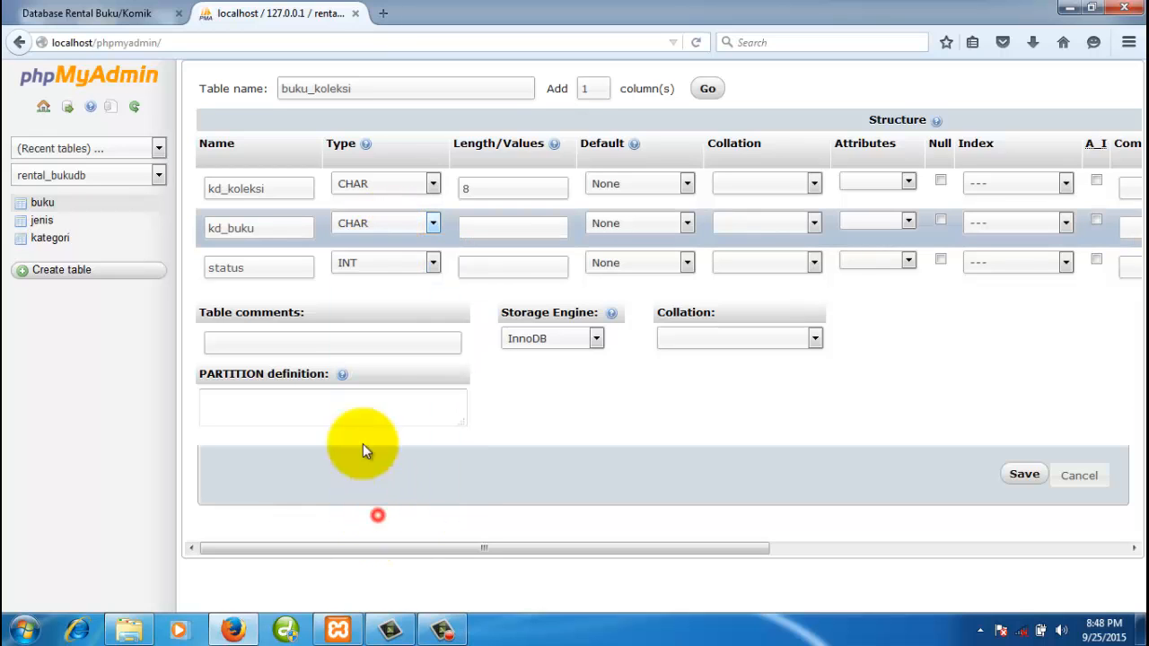
{"action": "left_click", "coordinate": [251, 227]}
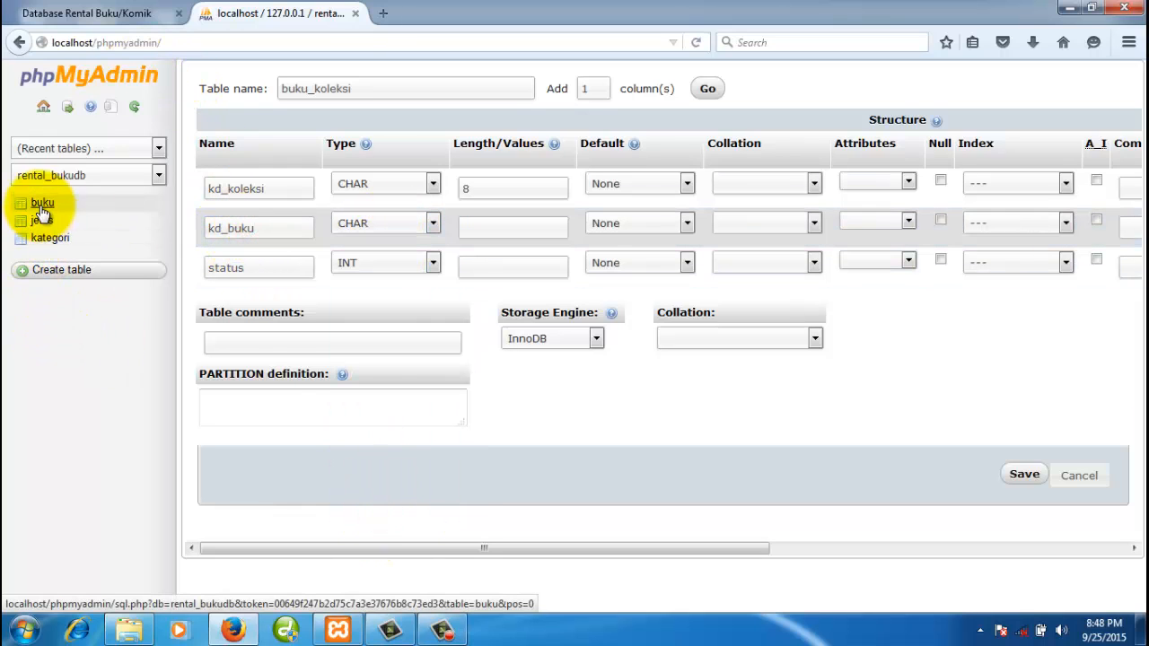
{"action": "left_click", "coordinate": [484, 222]}
{"action": "type", "text": "5"}
{"action": "left_click", "coordinate": [263, 272]}
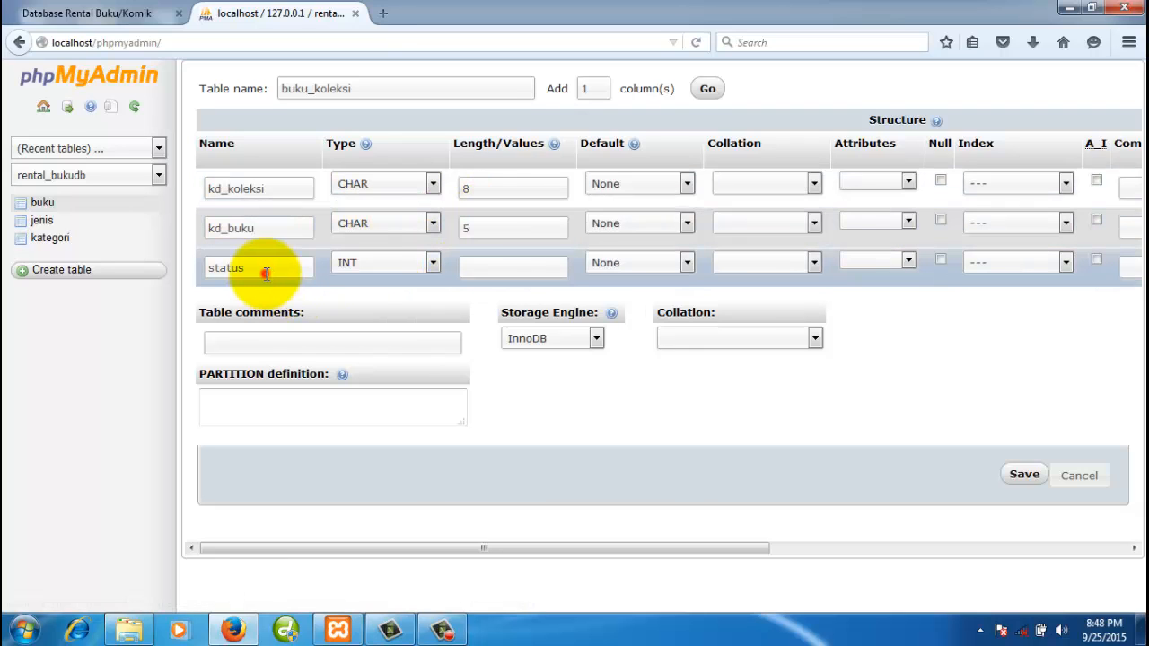
{"action": "left_click", "coordinate": [380, 267]}
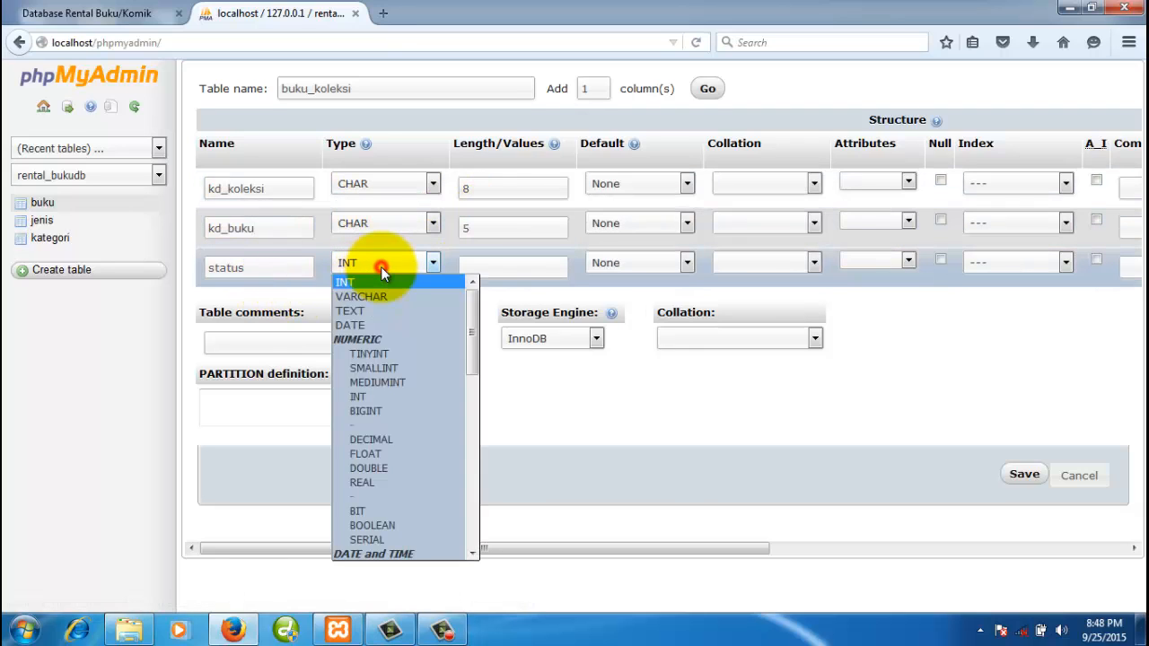
- Make status an ENUM with values 'Tersedia','Dipinjam'
{"action": "left_click", "coordinate": [285, 266]}
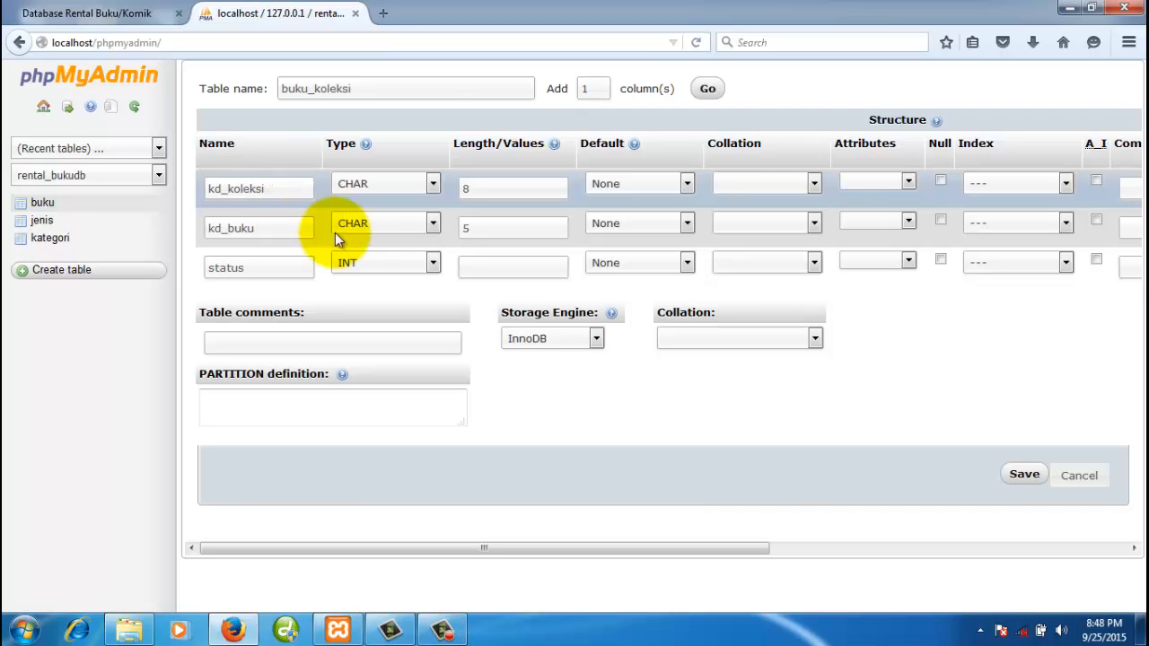
{"action": "left_click", "coordinate": [356, 260]}
{"action": "scroll", "coordinate": [401, 376], "scroll_direction": "down", "scroll_amount": 2}
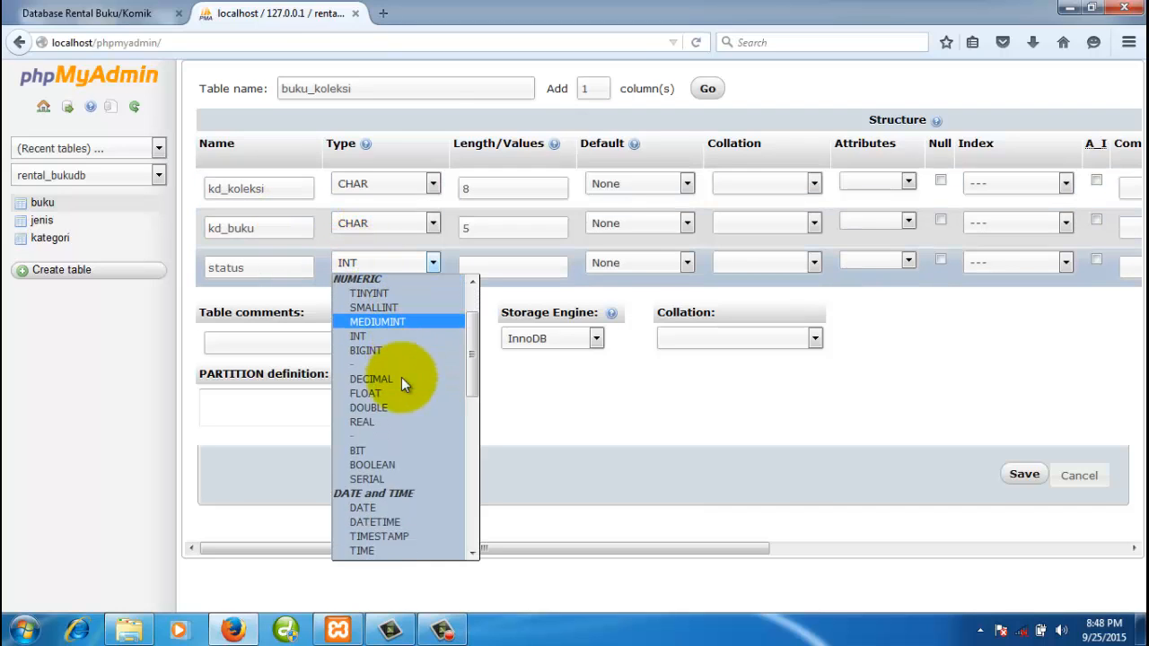
{"action": "scroll", "coordinate": [401, 377], "scroll_direction": "down", "scroll_amount": 4}
{"action": "scroll", "coordinate": [400, 369], "scroll_direction": "up", "scroll_amount": 3}
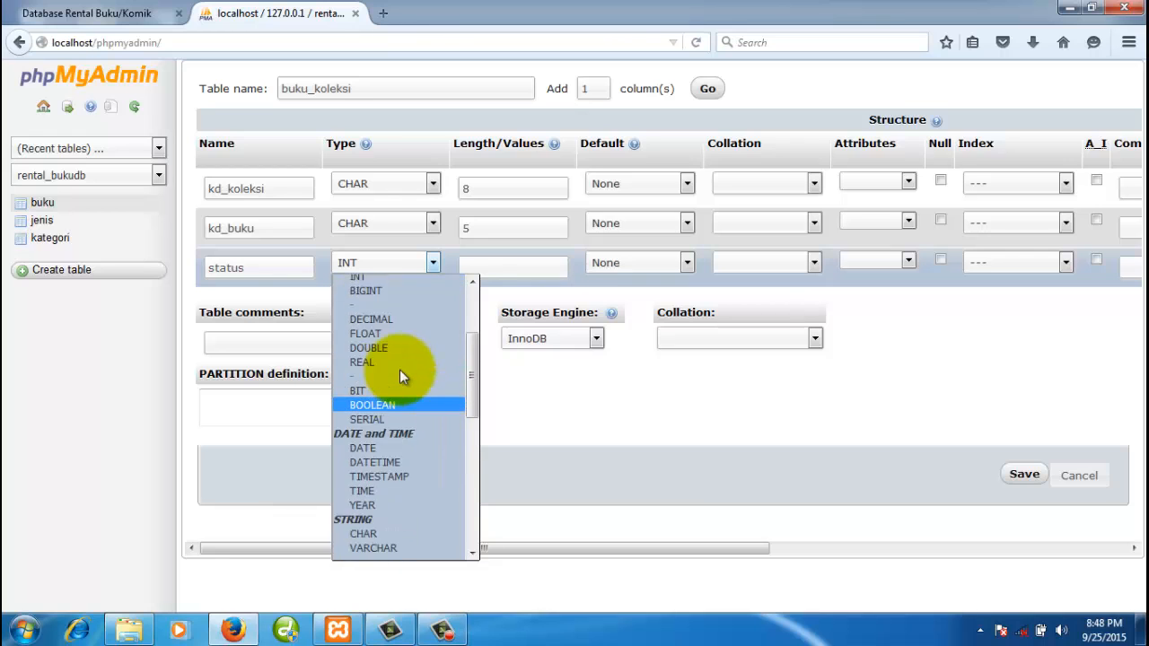
{"action": "scroll", "coordinate": [399, 369], "scroll_direction": "up", "scroll_amount": 2}
{"action": "left_click_drag", "start_coordinate": [473, 355], "coordinate": [484, 478]}
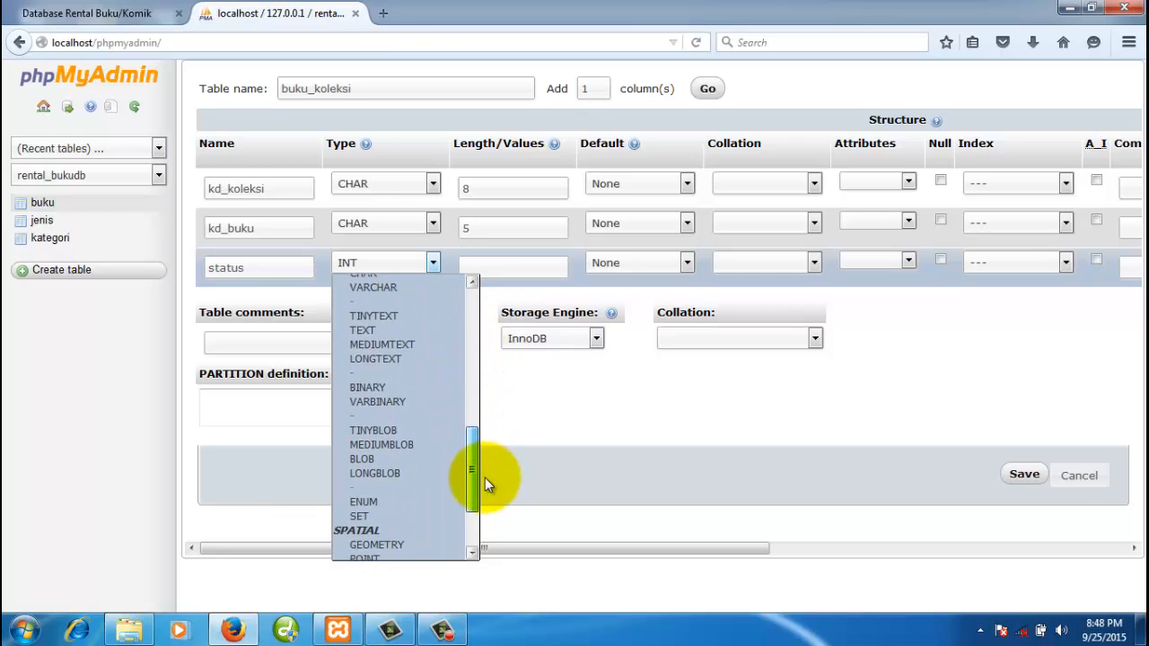
{"action": "left_click", "coordinate": [378, 497]}
{"action": "left_click", "coordinate": [469, 270]}
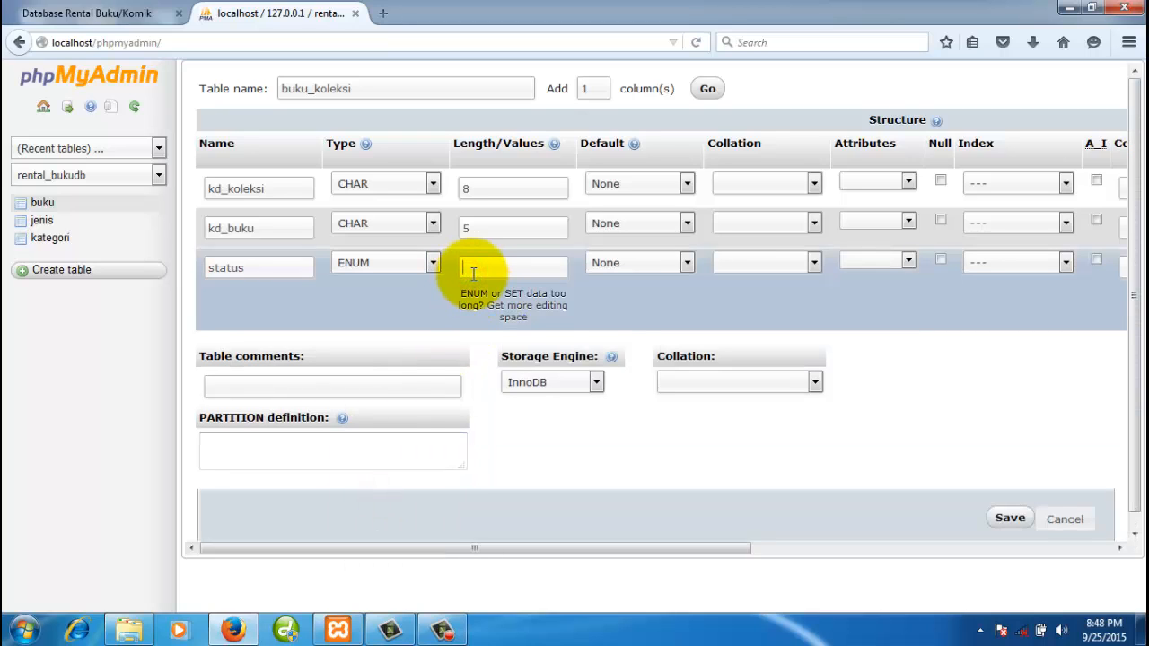
{"action": "type", "text": "'Tersedia',"}
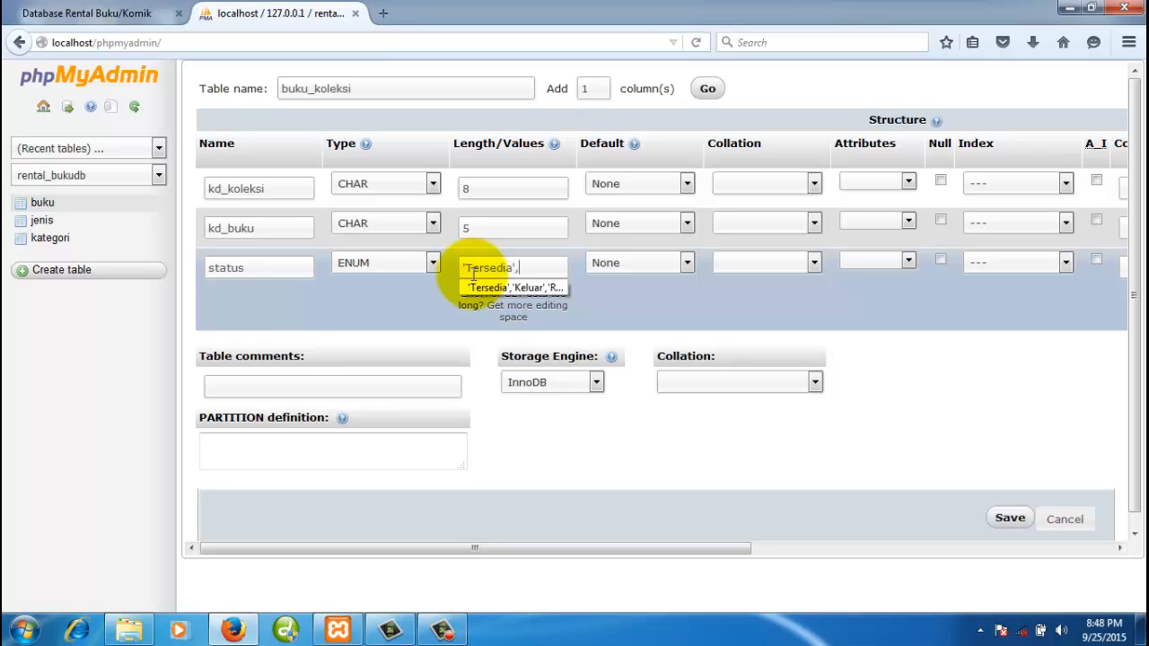
{"action": "type", "text": "'Dipin"}
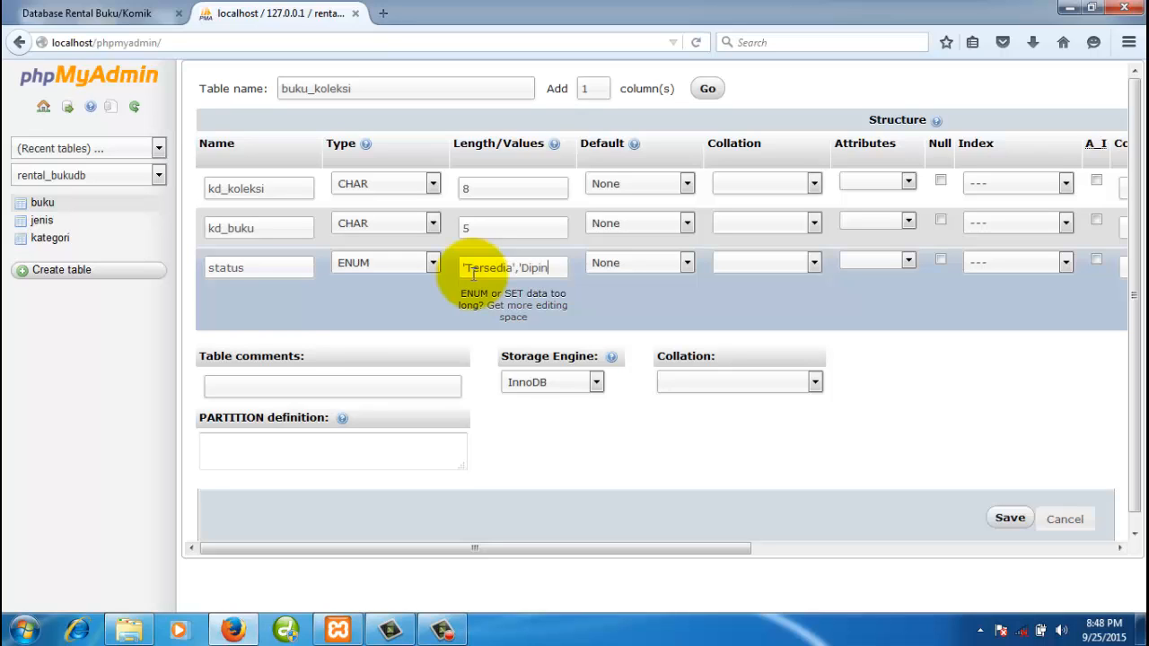
{"action": "type", "text": "jam'"}
- Give status the custom default value Tersedia
{"action": "left_click", "coordinate": [641, 264]}
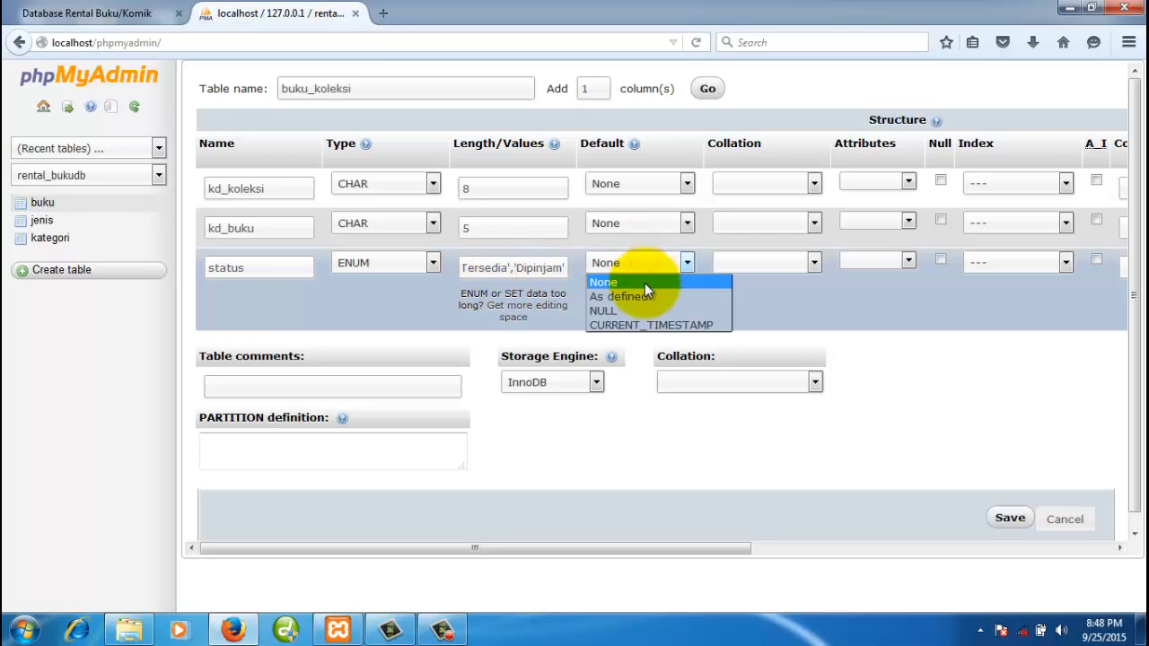
{"action": "left_click", "coordinate": [644, 297]}
{"action": "left_click", "coordinate": [647, 293]}
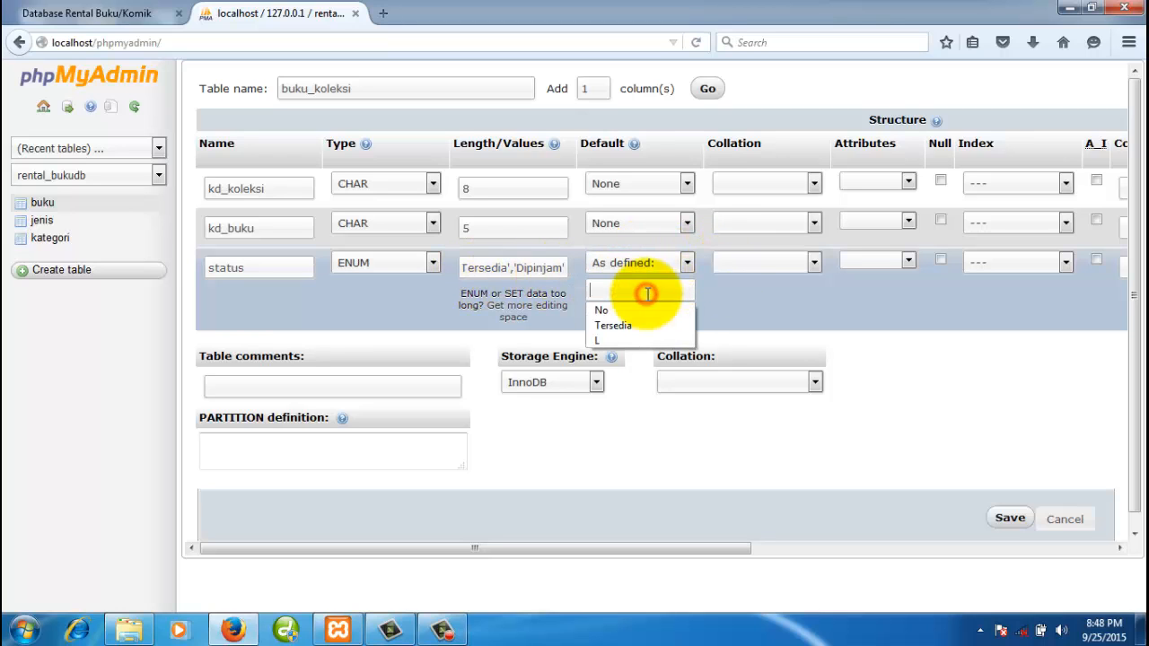
{"action": "type", "text": "Tersedia"}
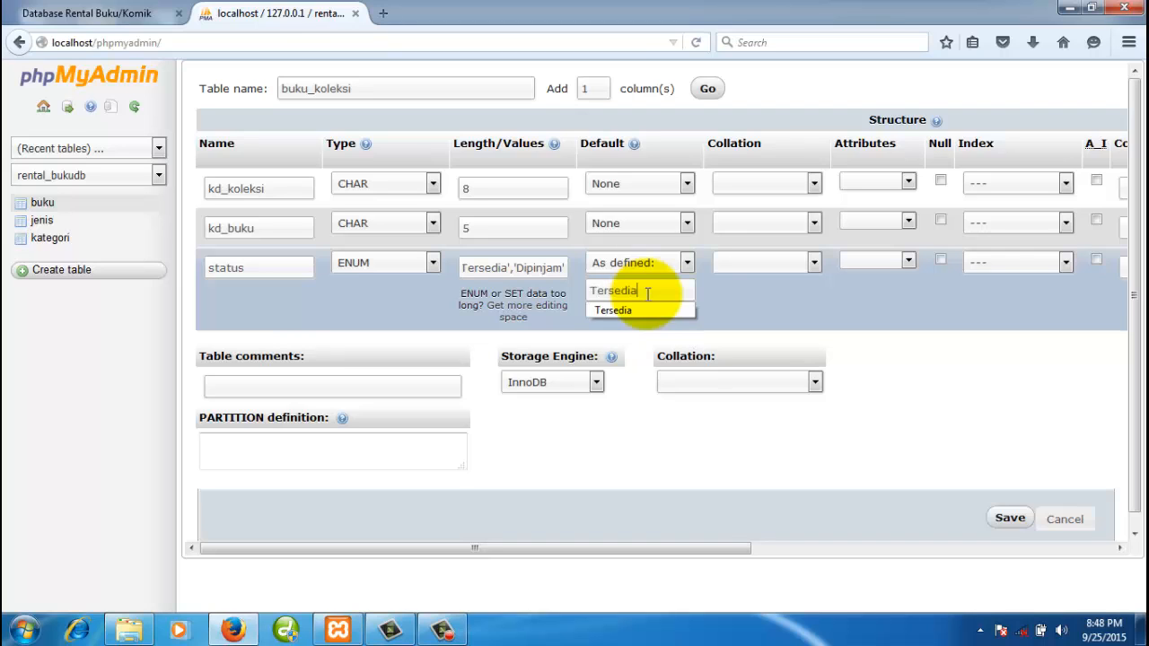
{"action": "left_click", "coordinate": [969, 392]}
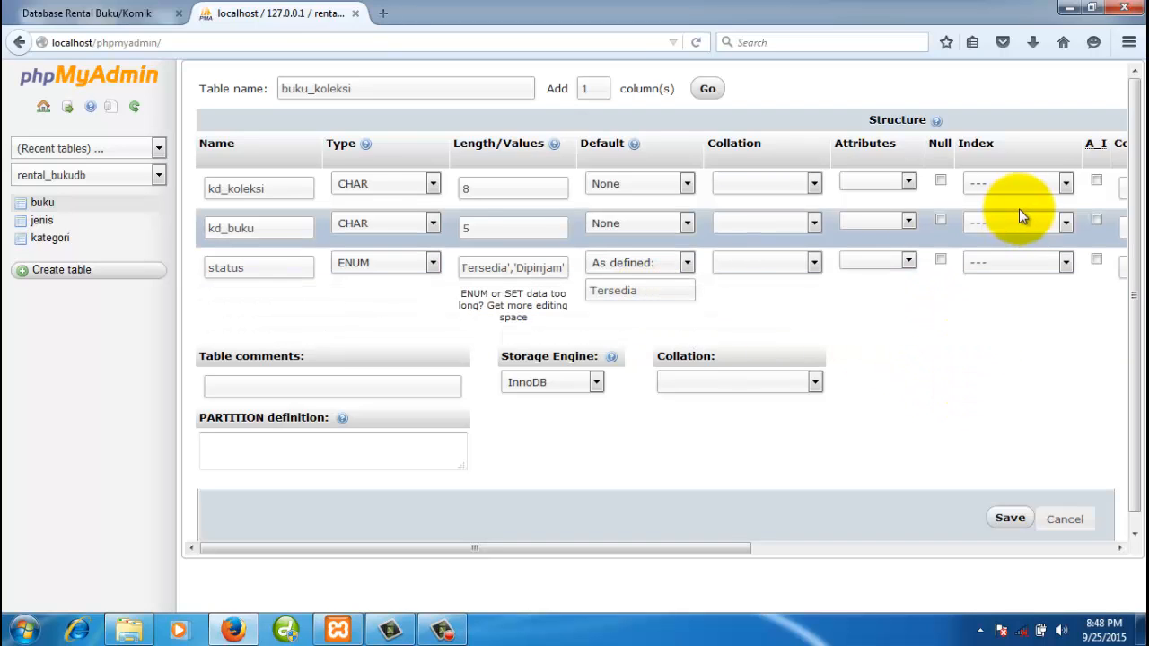
- Make kd_koleksi the primary key, use MyISAM, save buku_koleksi, and review its structure
{"action": "left_click", "coordinate": [1038, 187]}
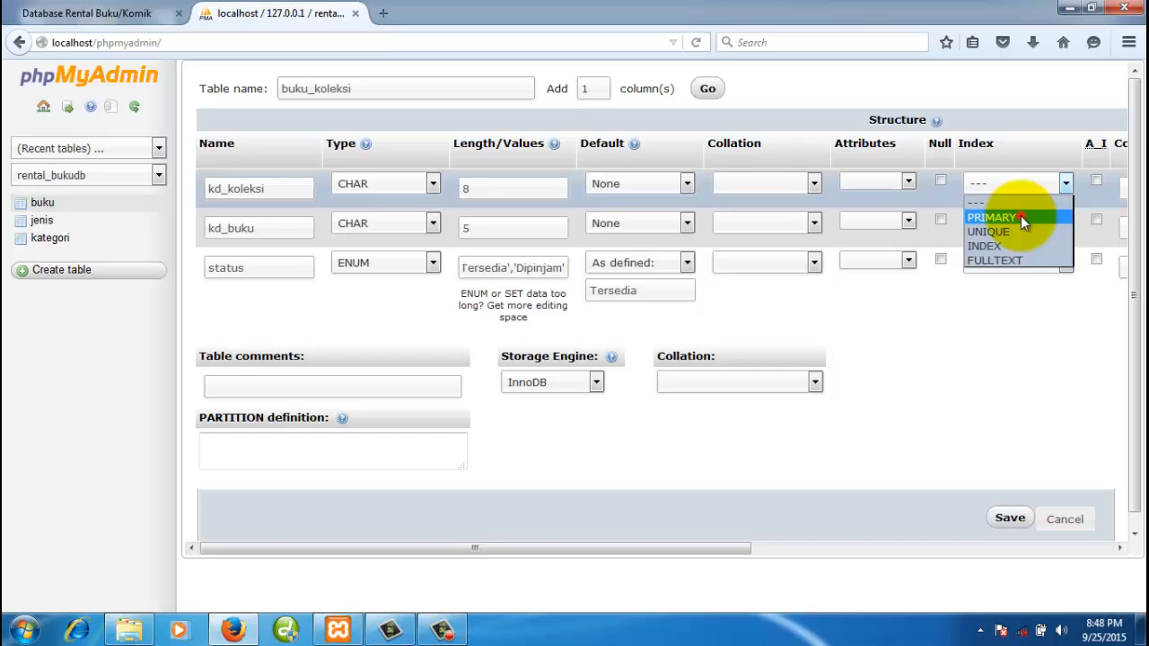
{"action": "left_click", "coordinate": [1021, 216]}
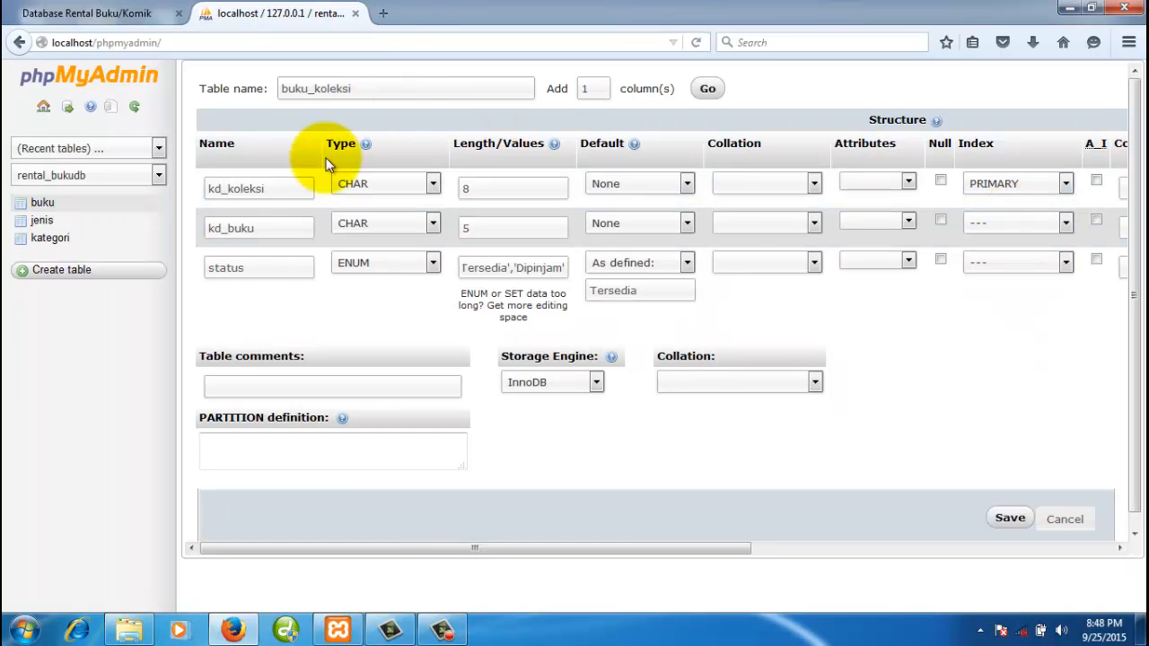
{"action": "left_click", "coordinate": [551, 382]}
{"action": "left_click", "coordinate": [549, 415]}
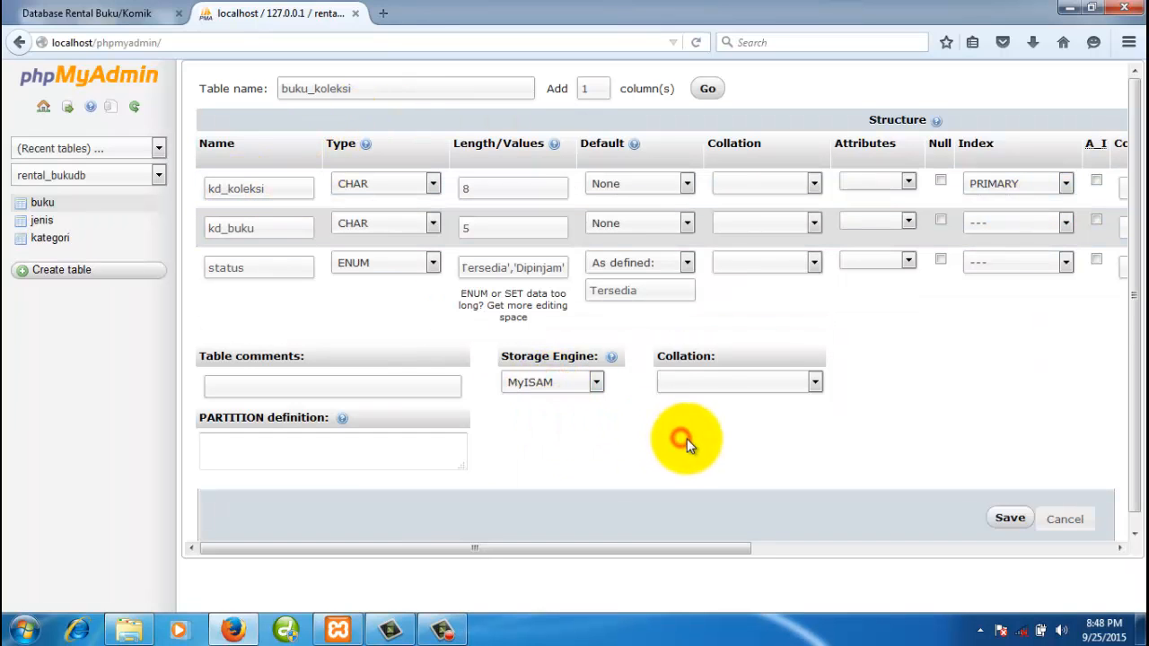
{"action": "left_click", "coordinate": [1012, 520]}
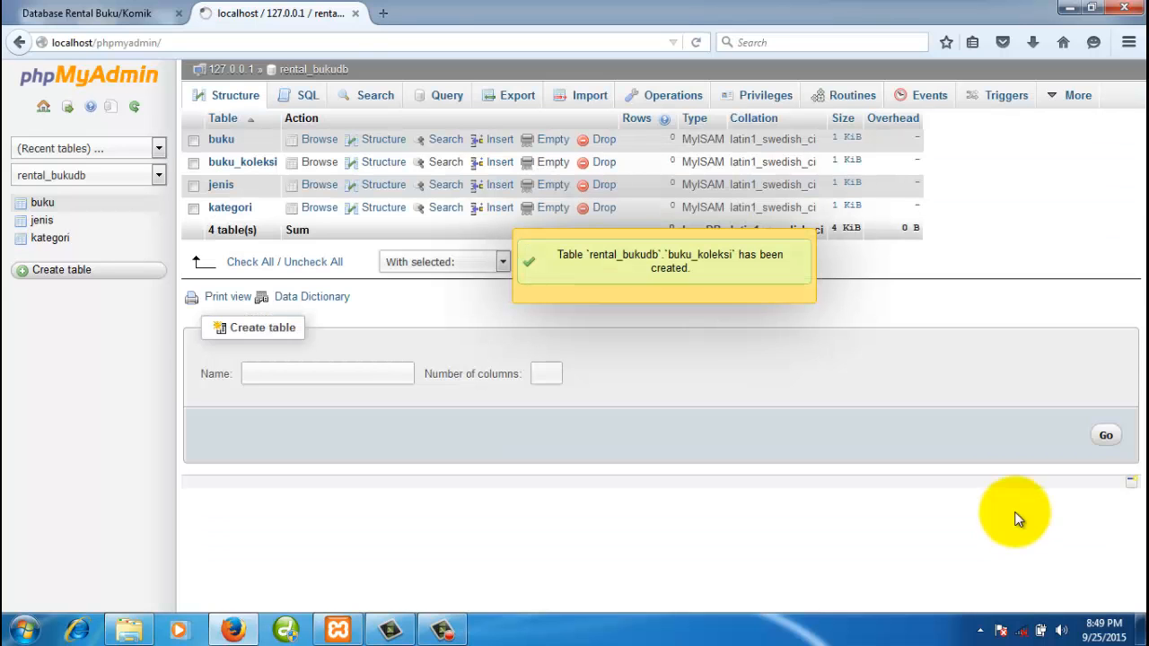
{"action": "left_click", "coordinate": [85, 224]}
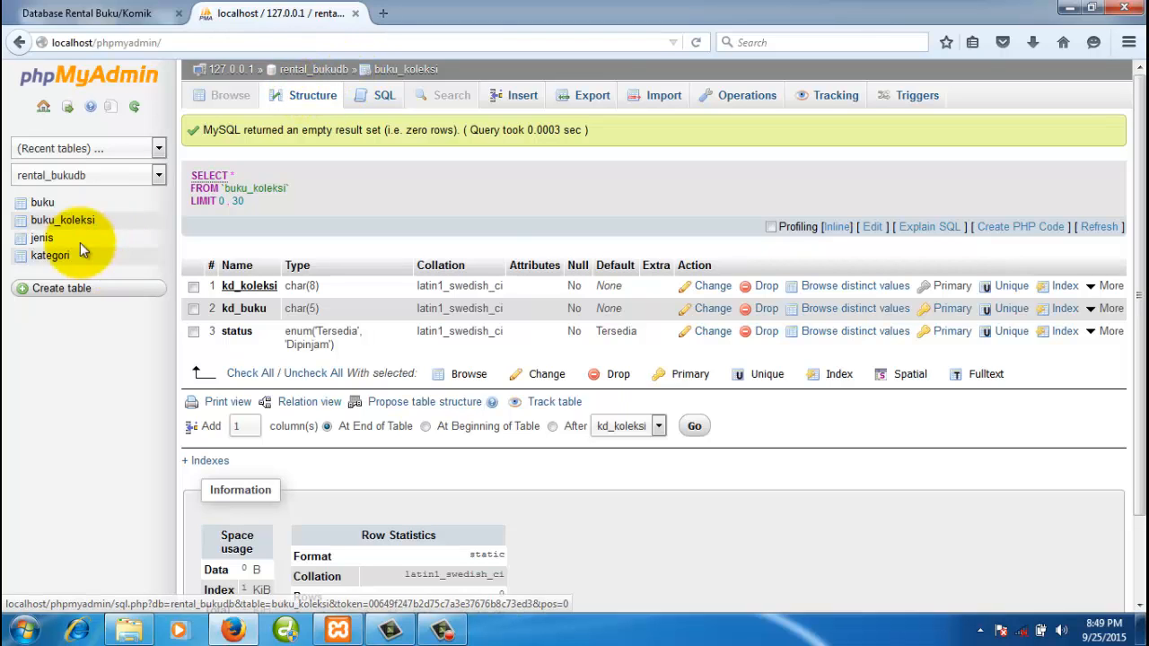
{"action": "left_click", "coordinate": [328, 70]}
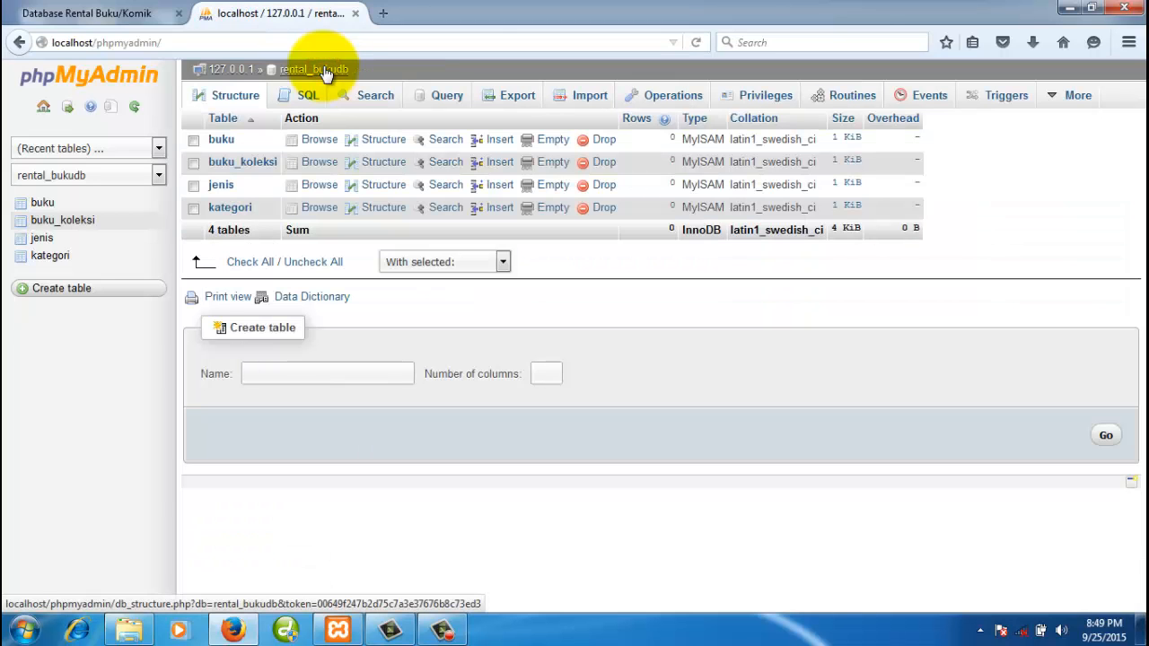
- Review the ERD diagram page showing the pelanggan and supplier entities
{"action": "left_click", "coordinate": [143, 14]}
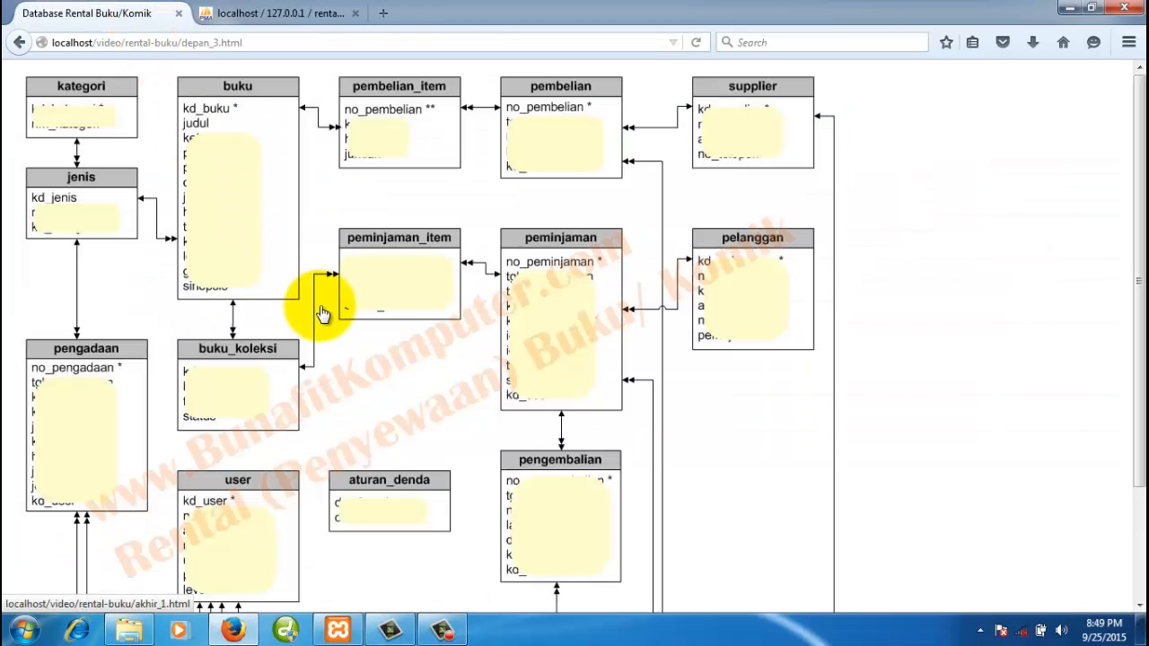
{"action": "scroll", "coordinate": [324, 311], "scroll_direction": "down", "scroll_amount": 2}
{"action": "scroll", "coordinate": [324, 312], "scroll_direction": "up", "scroll_amount": 2}
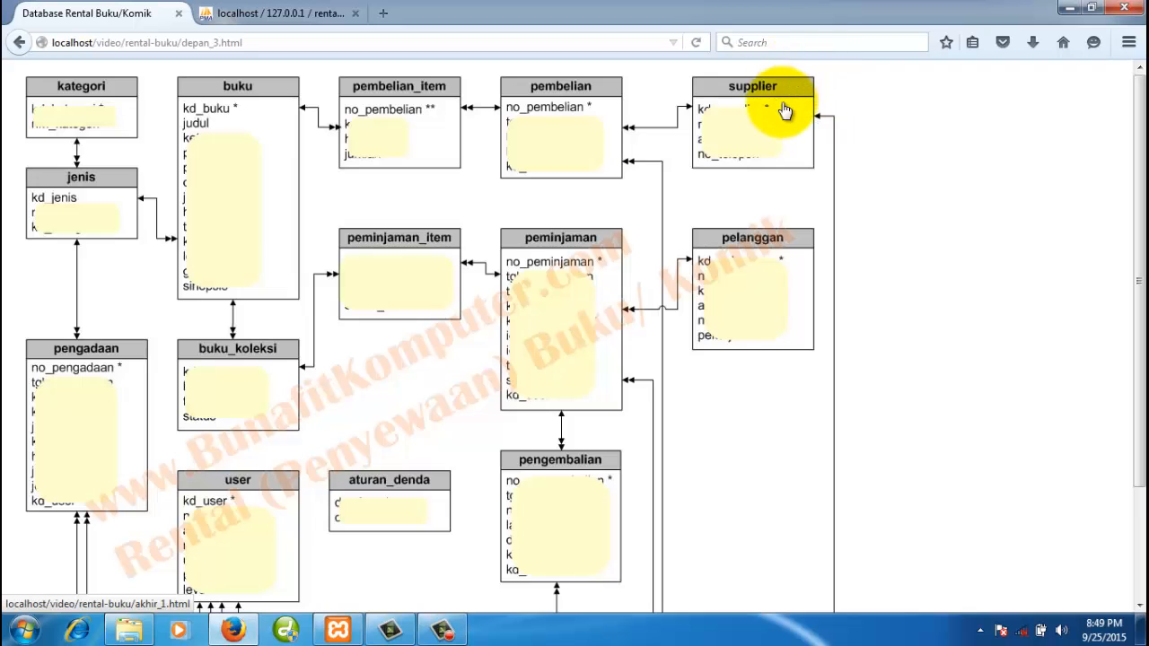
- Back in rental_bukudb, create table pelanggan with 4 columns
{"action": "left_click", "coordinate": [305, 14]}
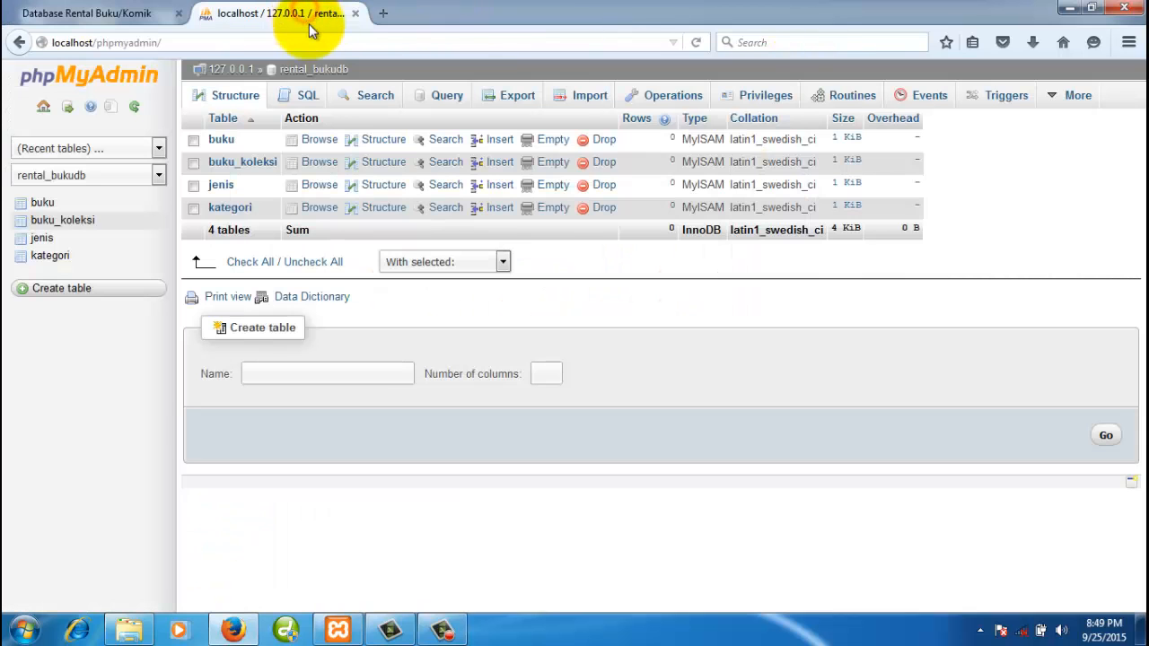
{"action": "left_click", "coordinate": [308, 72]}
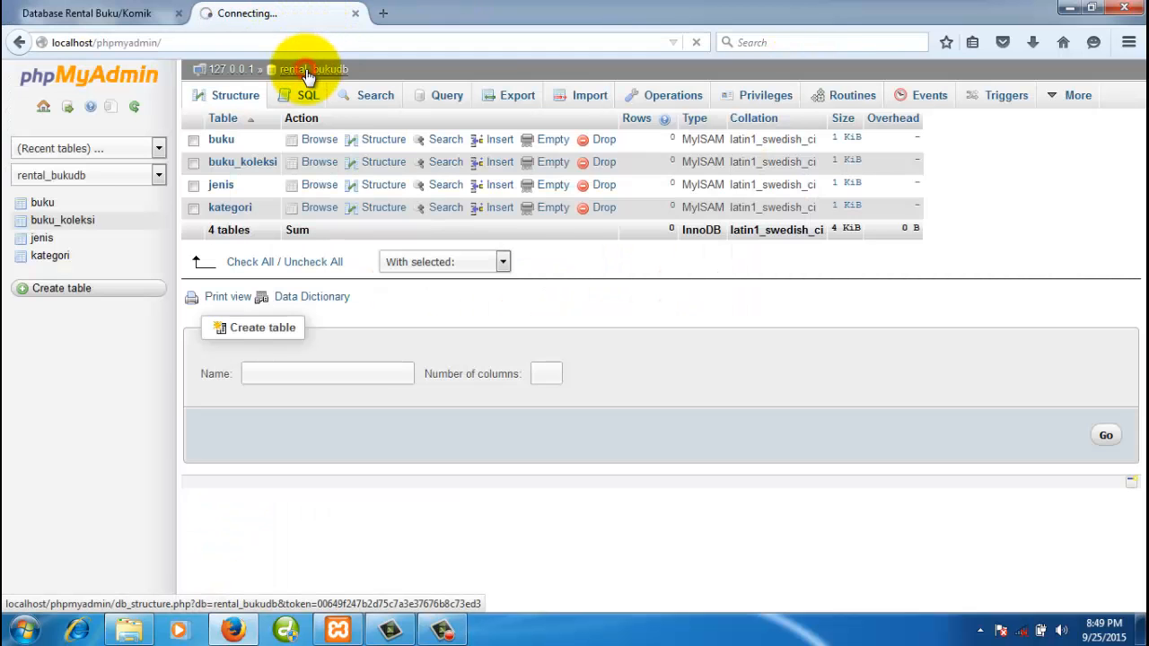
{"action": "left_click", "coordinate": [370, 375]}
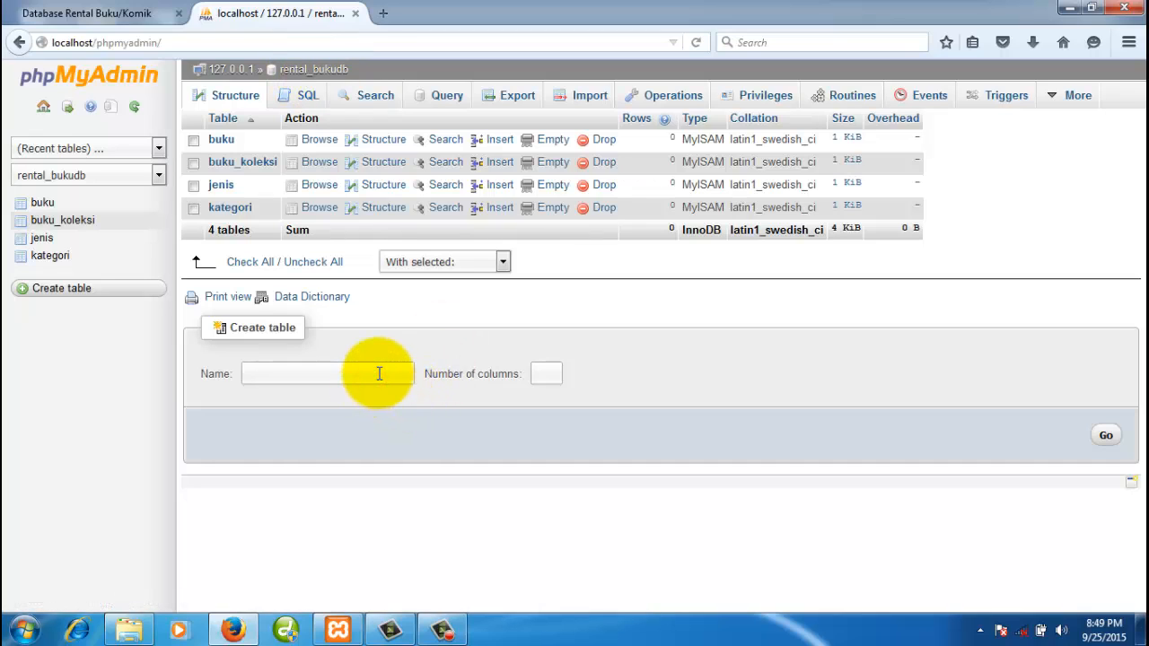
{"action": "type", "text": "pela"}
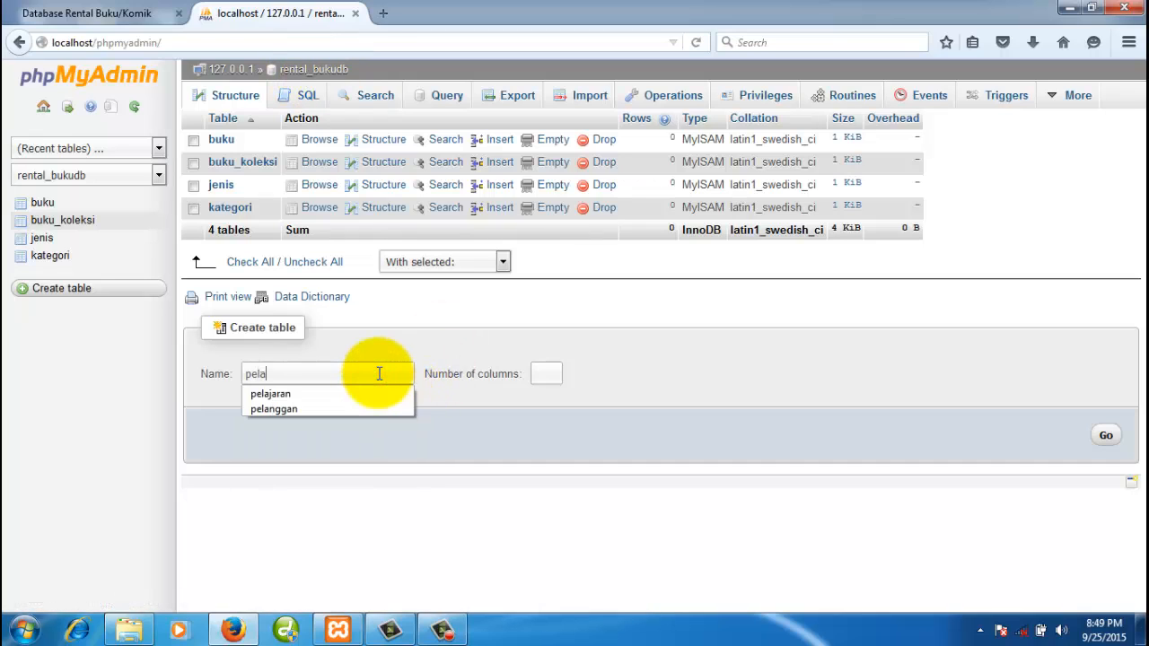
{"action": "type", "text": "nggan"}
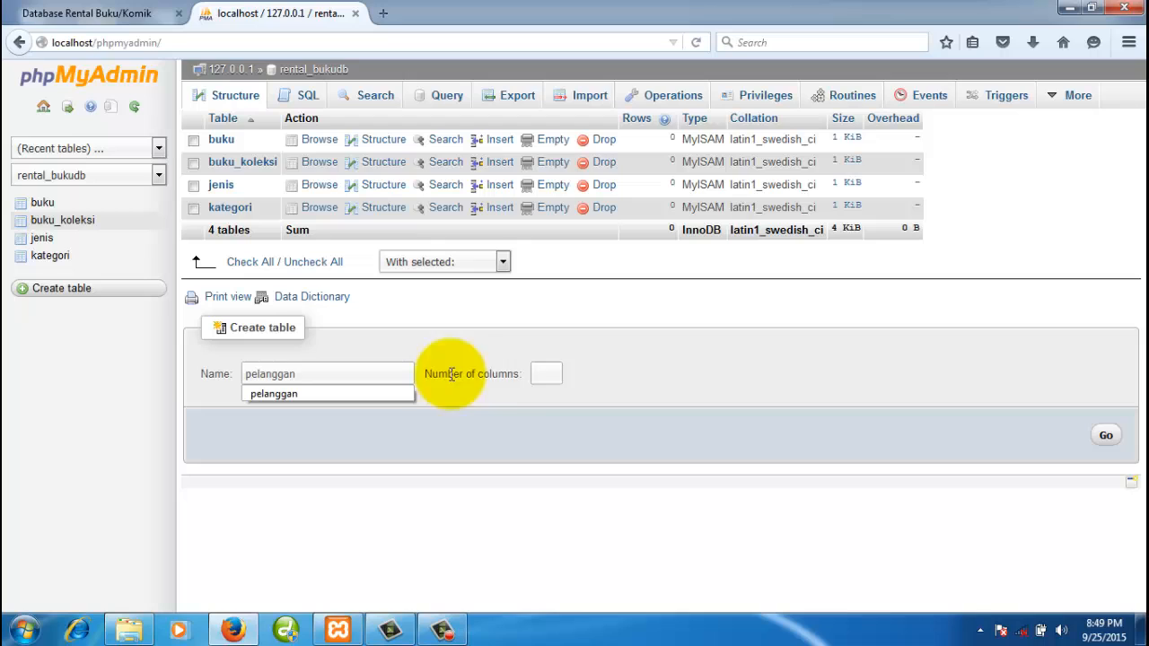
{"action": "left_click", "coordinate": [546, 377]}
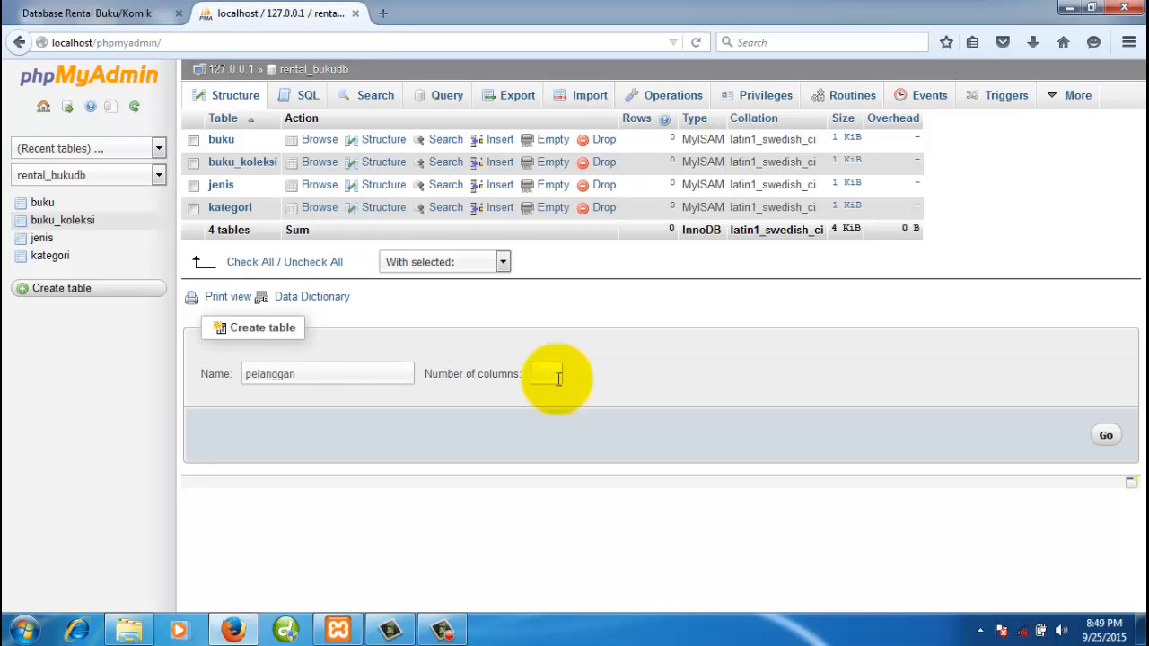
{"action": "type", "text": "4"}
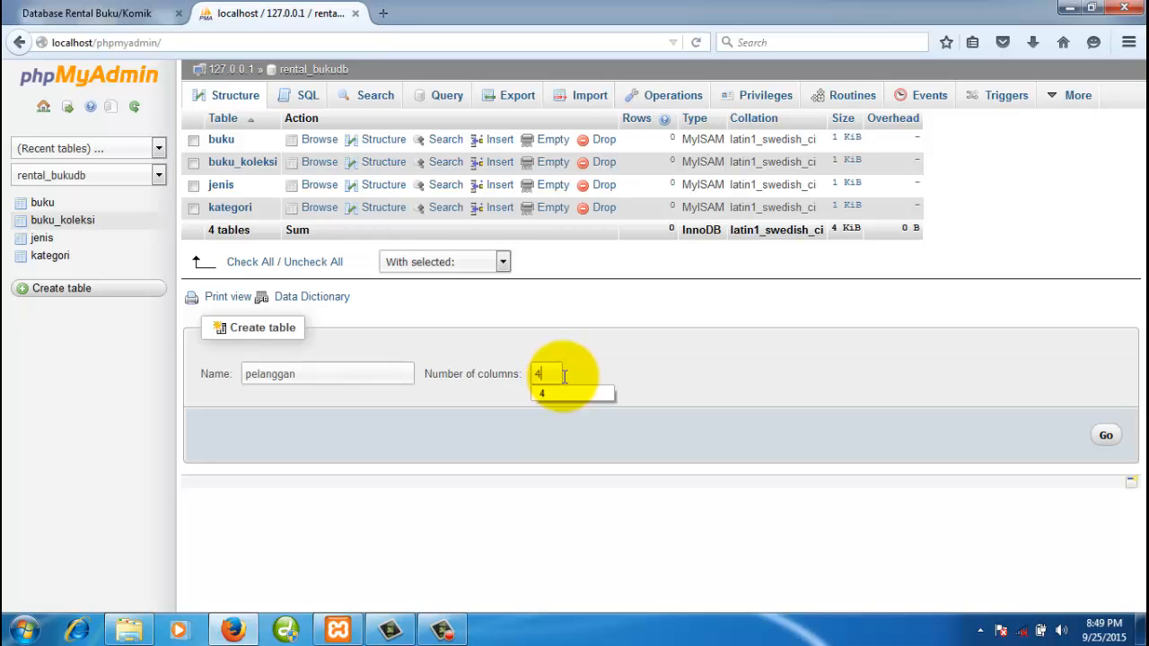
{"action": "left_click", "coordinate": [635, 368]}
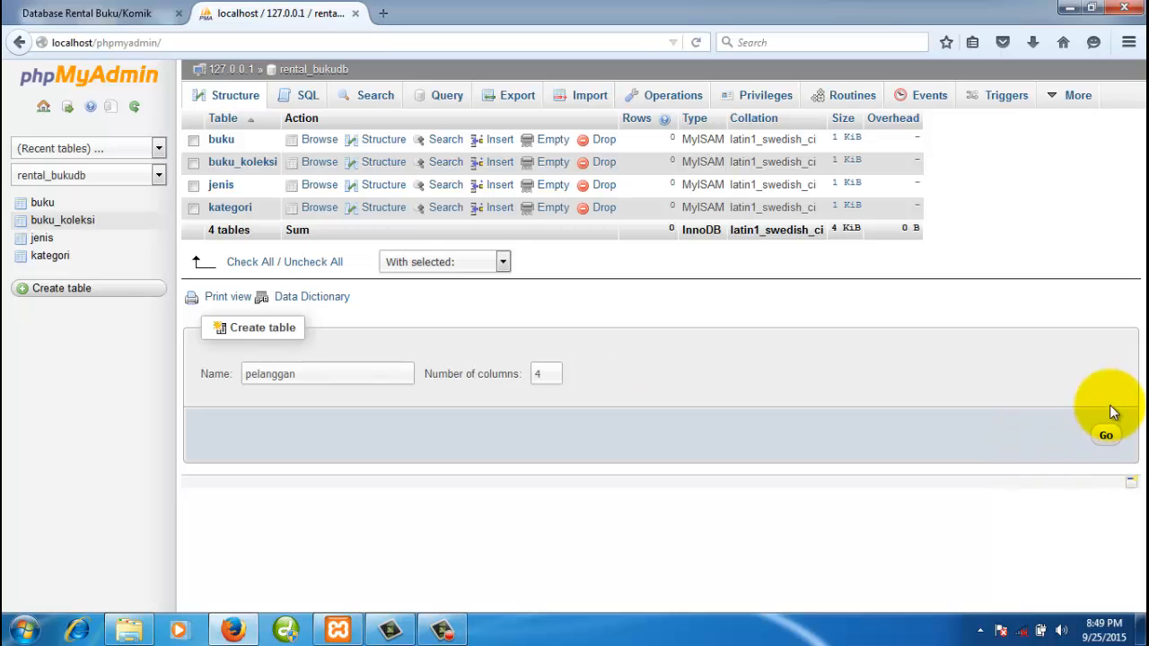
{"action": "left_click", "coordinate": [1106, 438]}
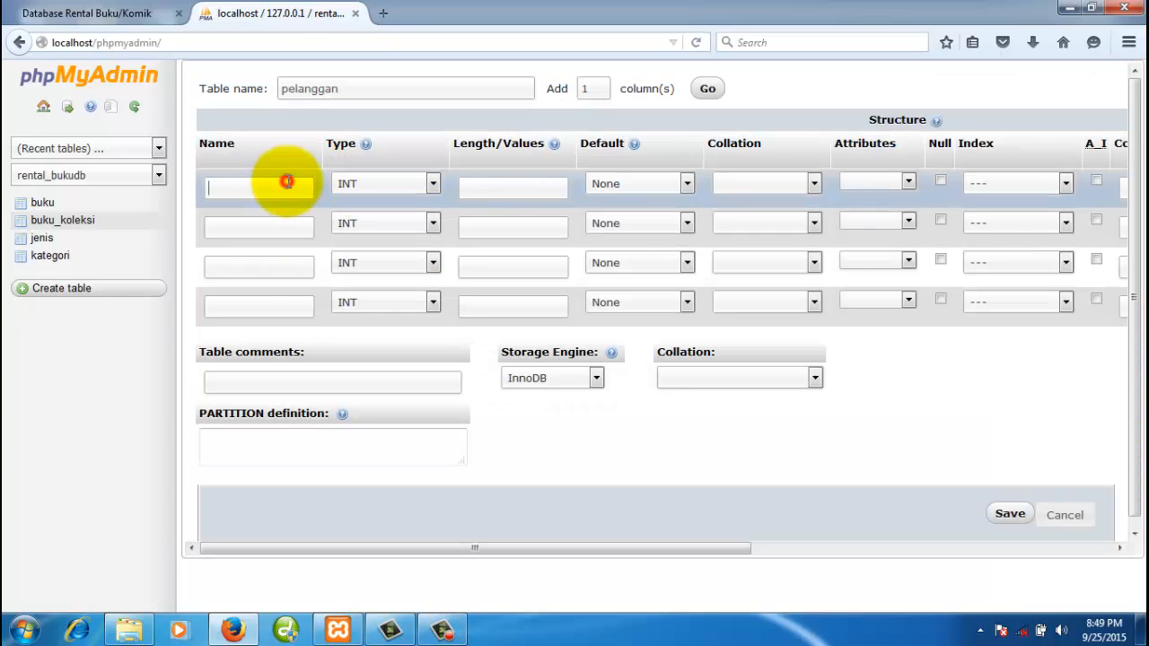
- Enter kd_pelanggan, nm_pelanggan, alamat and no_telepon in the four Name fields of the pelanggan form
{"action": "type", "text": "kd_pelanggan"}
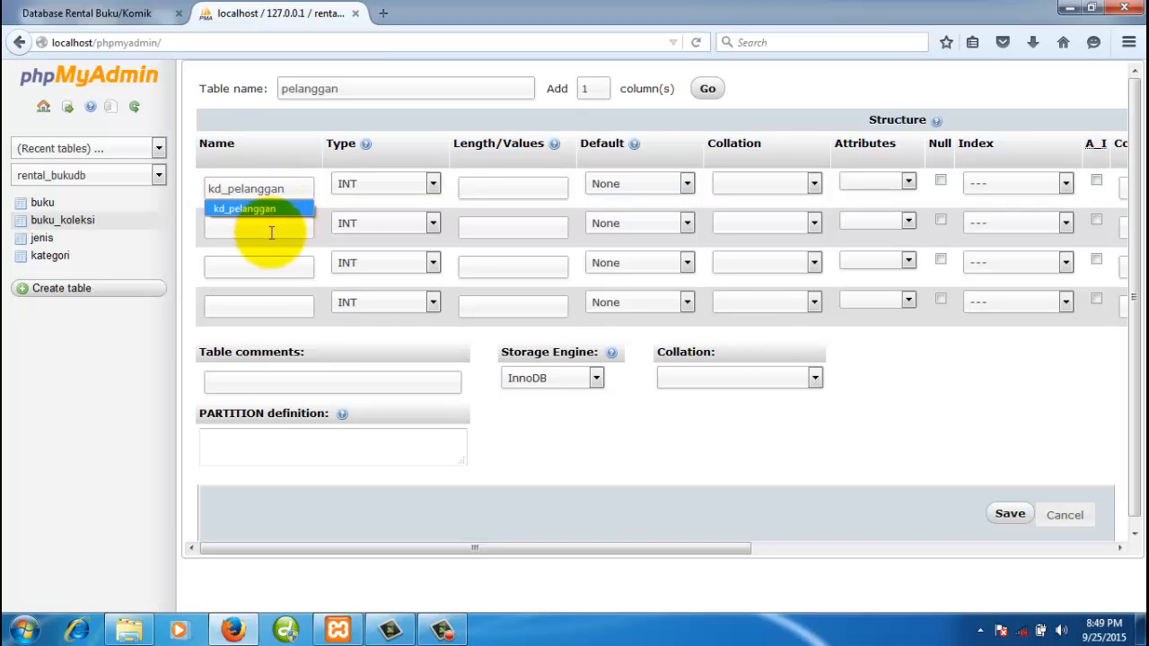
{"action": "left_click", "coordinate": [269, 229]}
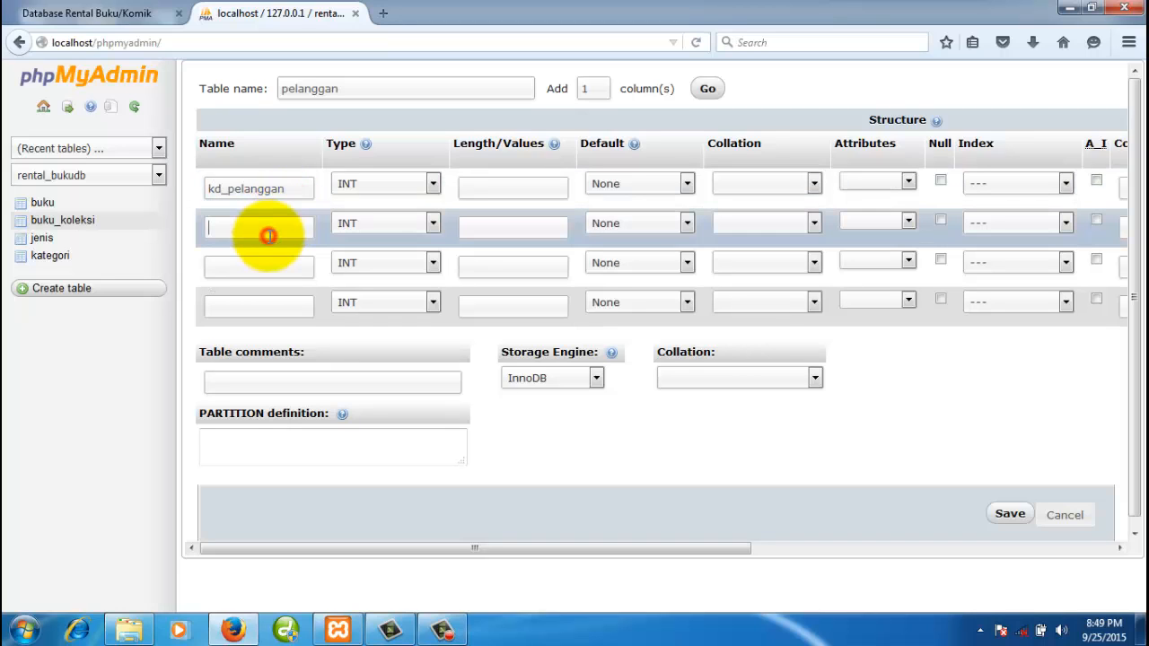
{"action": "type", "text": "nm_pela"}
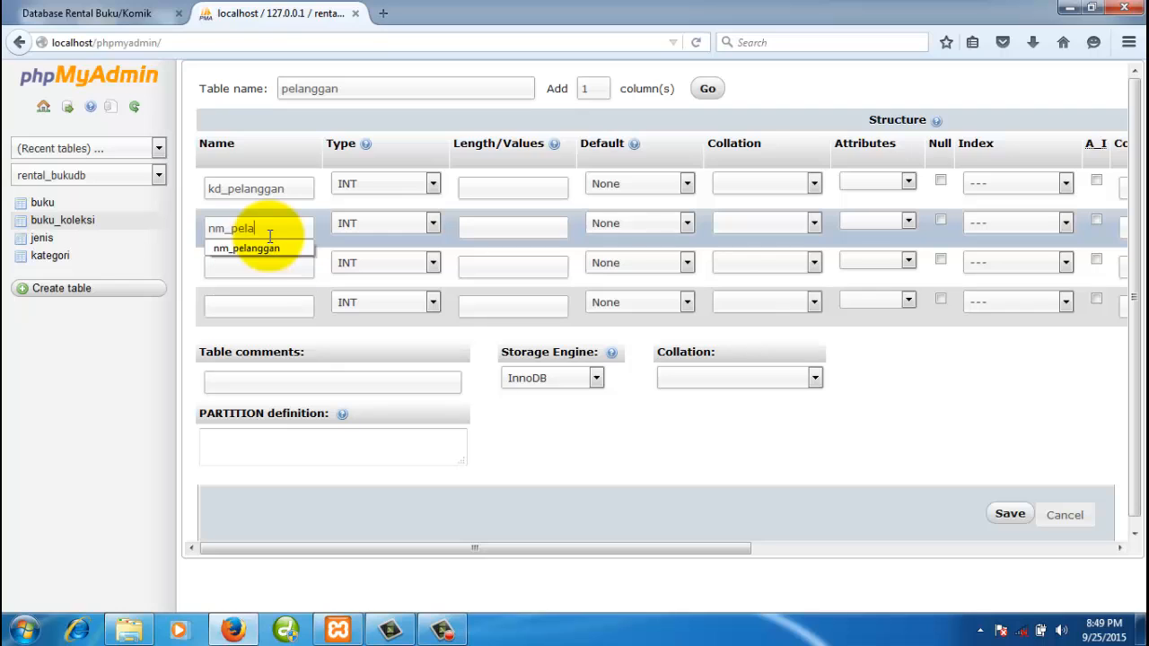
{"action": "type", "text": "nggan"}
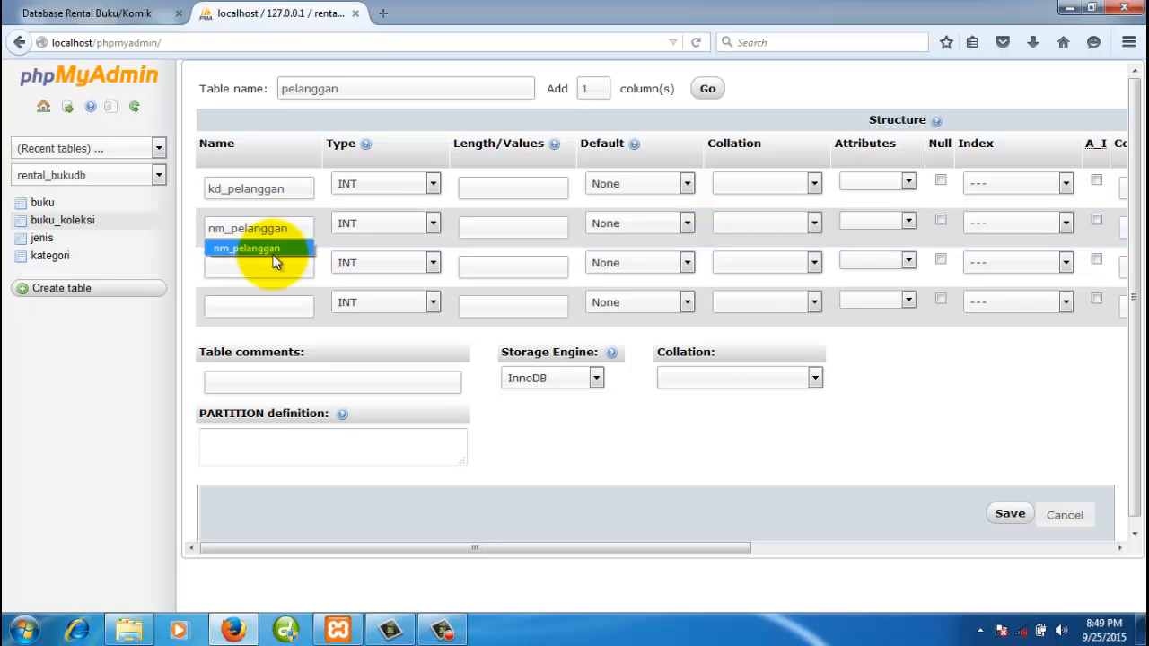
{"action": "left_click", "coordinate": [269, 269]}
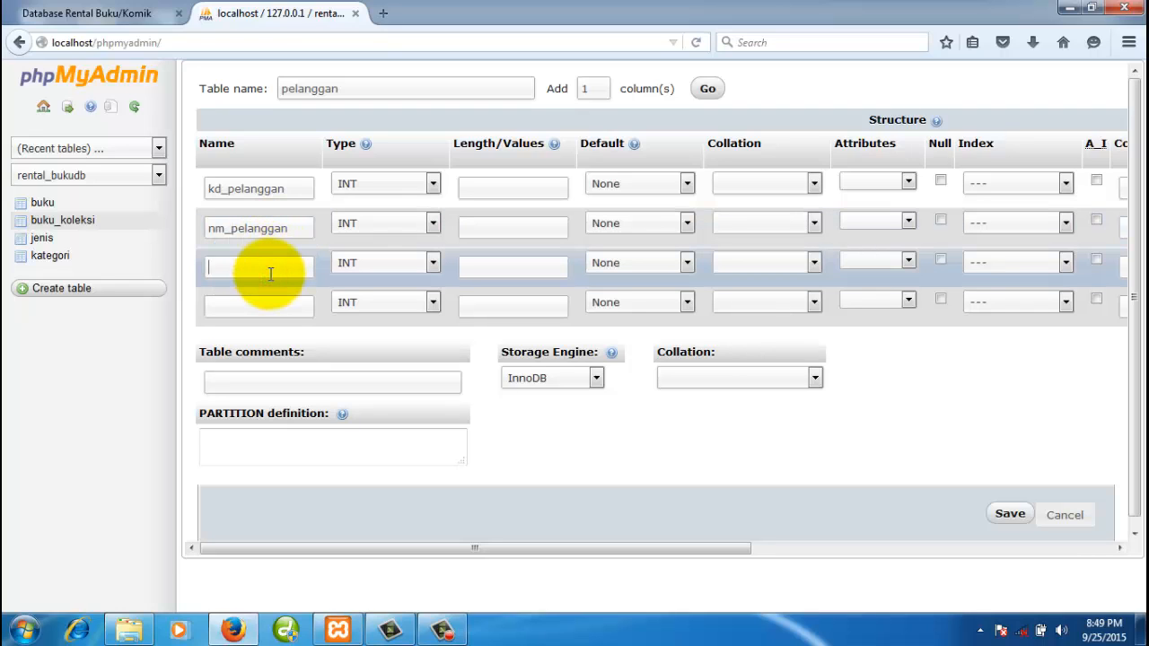
{"action": "type", "text": "alamat"}
{"action": "left_click", "coordinate": [267, 305]}
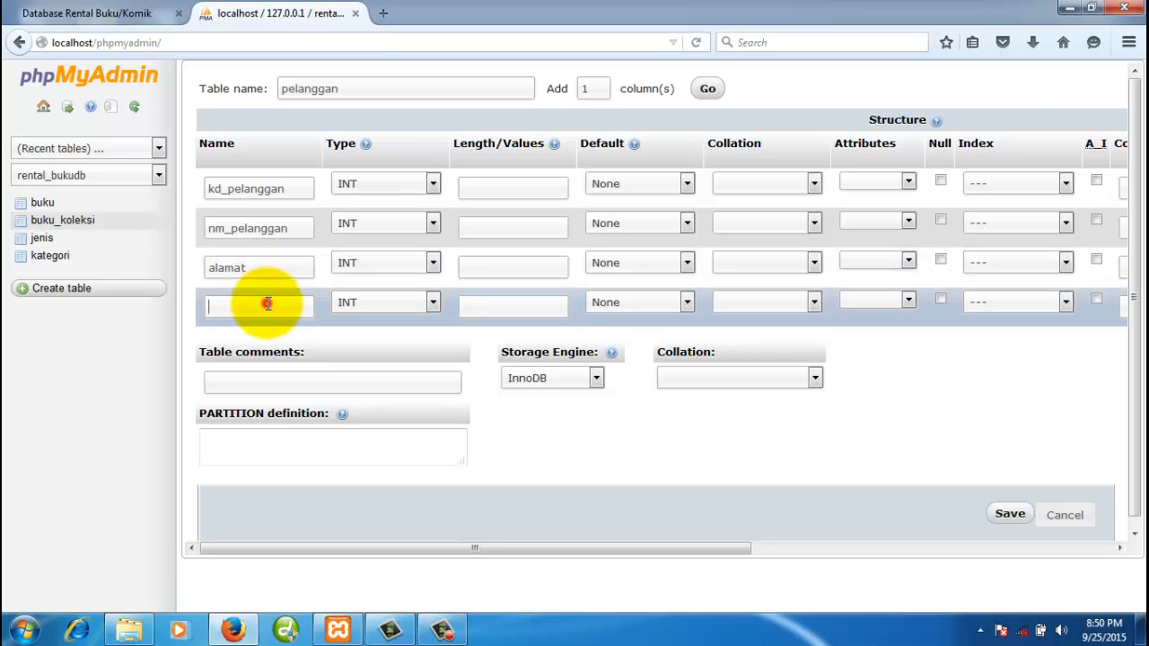
{"action": "type", "text": "no_telepon"}
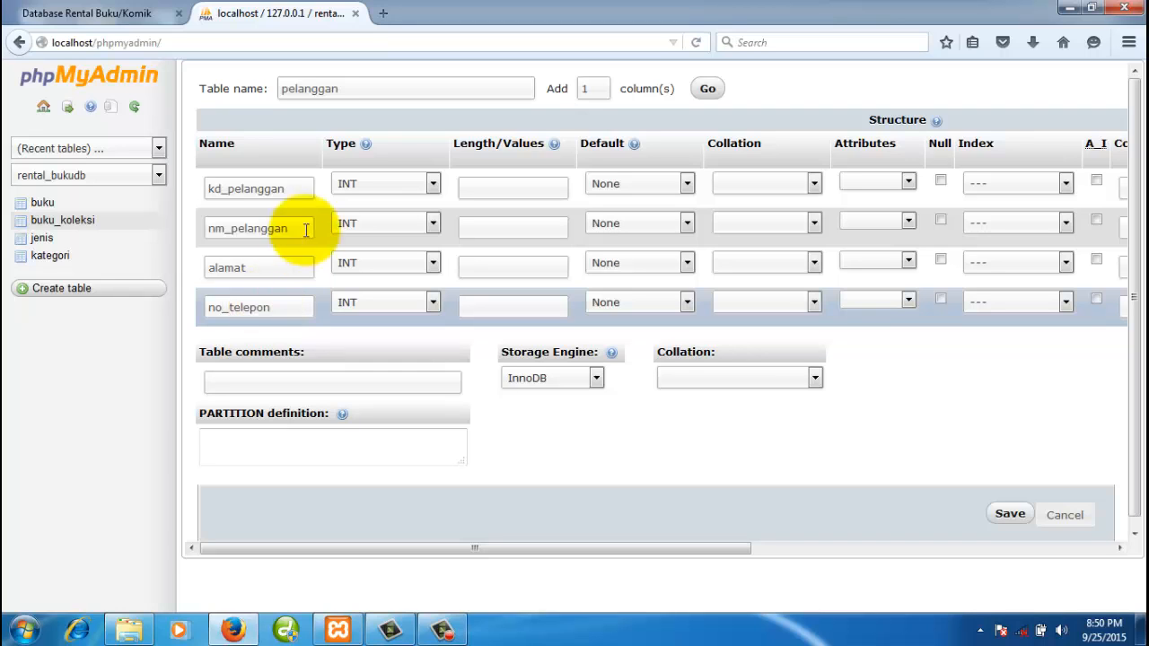
{"action": "left_click", "coordinate": [300, 187]}
{"action": "left_click", "coordinate": [362, 183]}
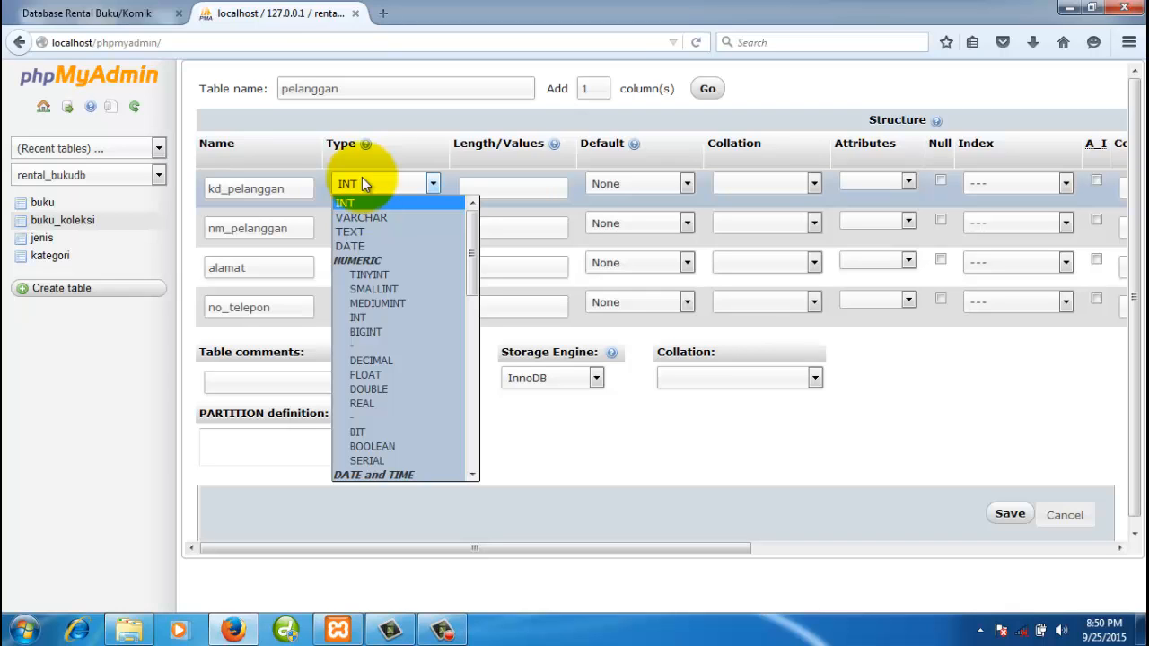
- Set kd_pelanggan to CHAR(4) and nm_pelanggan to VARCHAR(100)
{"action": "key", "text": "c"}
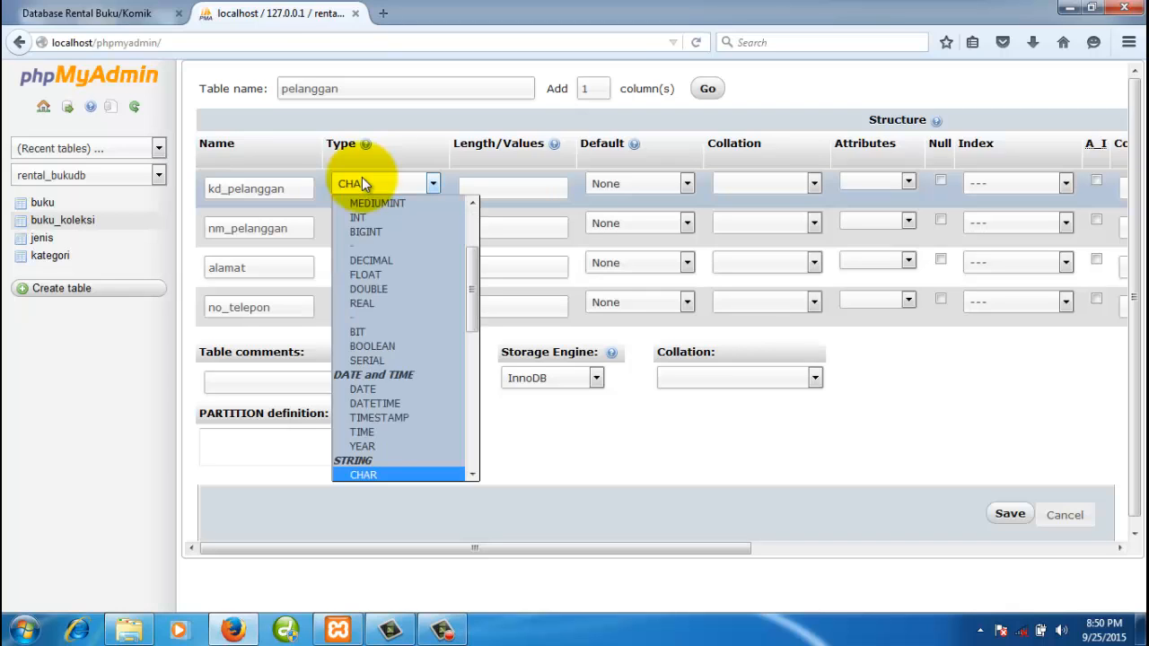
{"action": "left_click", "coordinate": [374, 475]}
{"action": "left_click", "coordinate": [472, 191]}
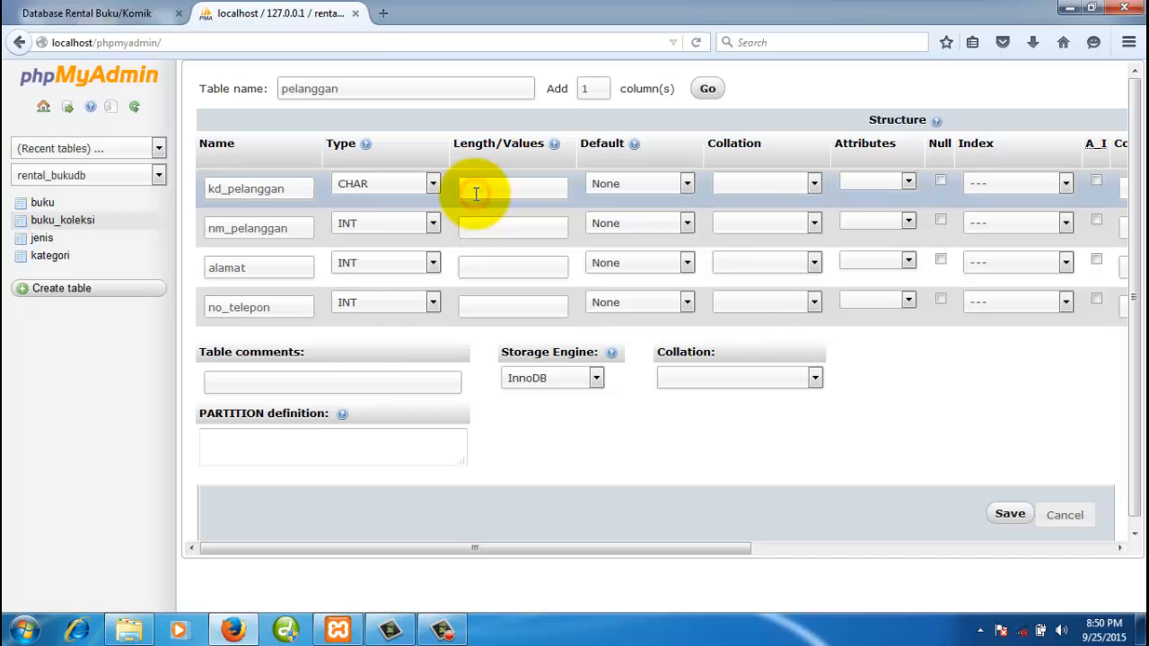
{"action": "type", "text": "4"}
{"action": "left_click", "coordinate": [305, 231]}
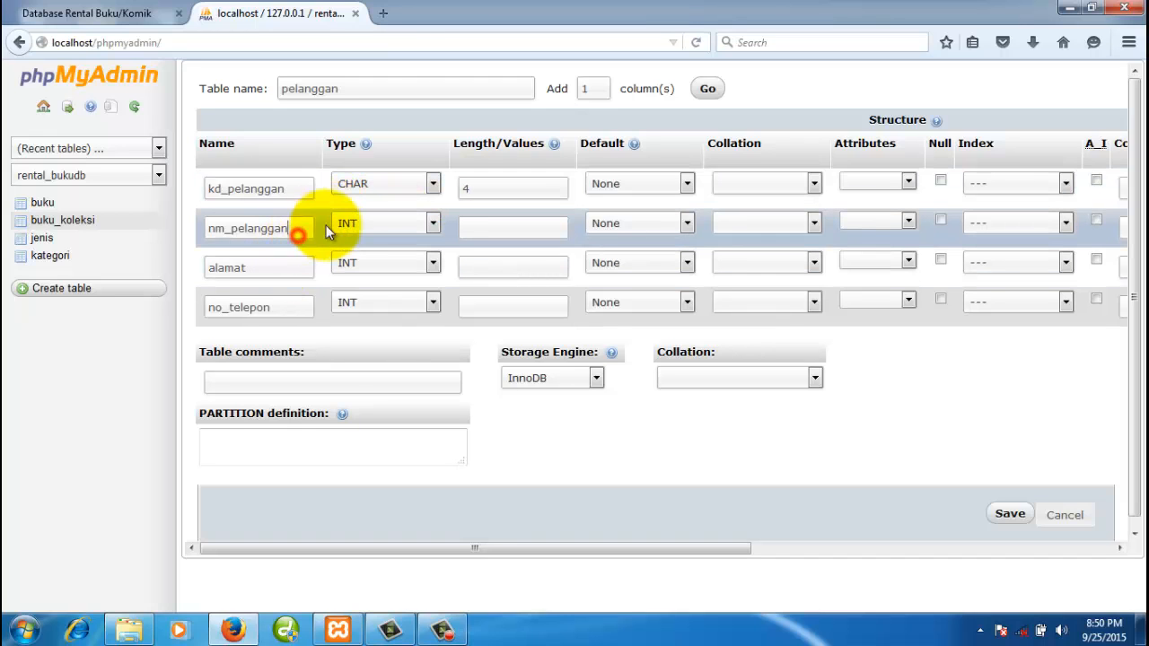
{"action": "left_click", "coordinate": [347, 224]}
{"action": "left_click", "coordinate": [362, 255]}
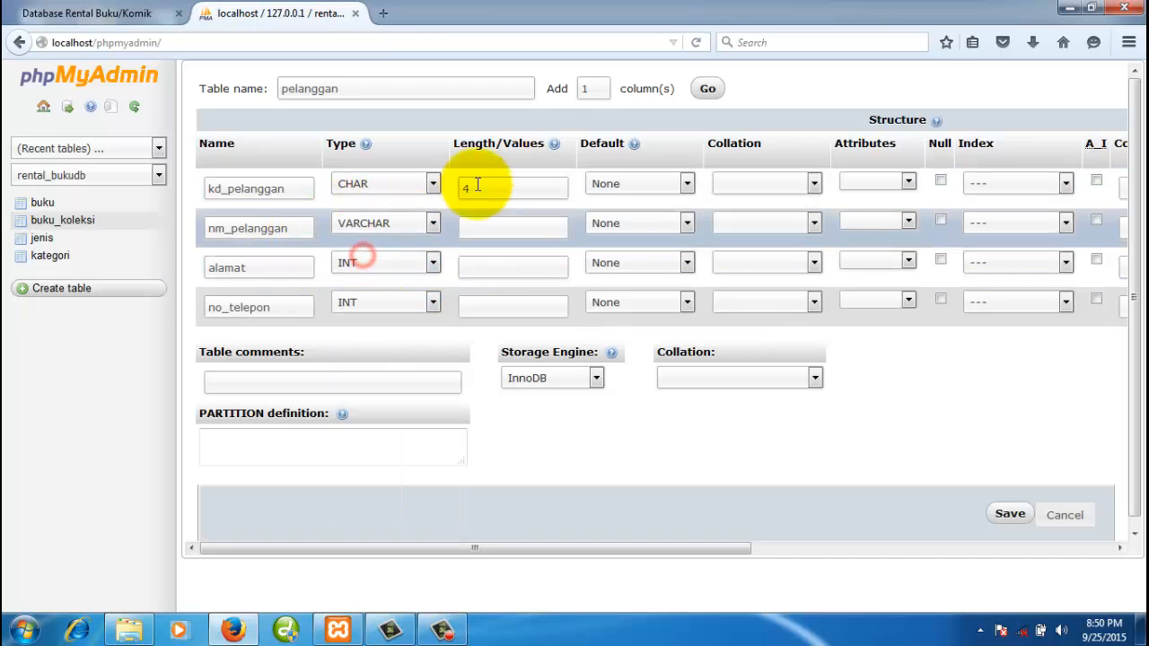
{"action": "left_click", "coordinate": [485, 223]}
{"action": "type", "text": "1"}
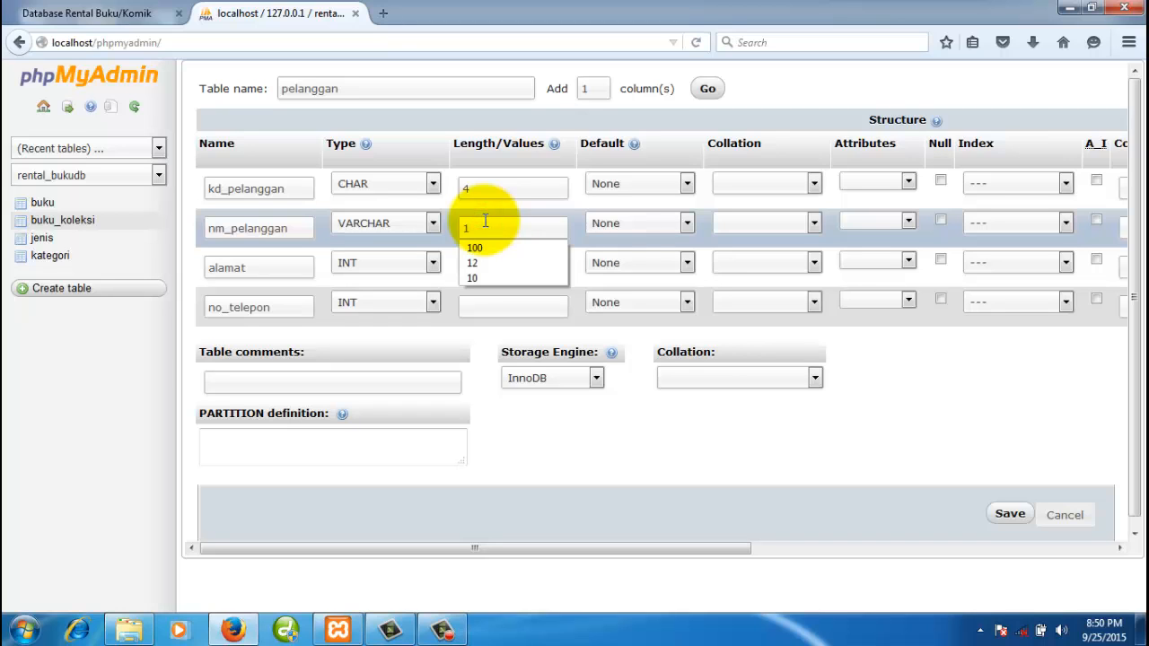
{"action": "type", "text": "00"}
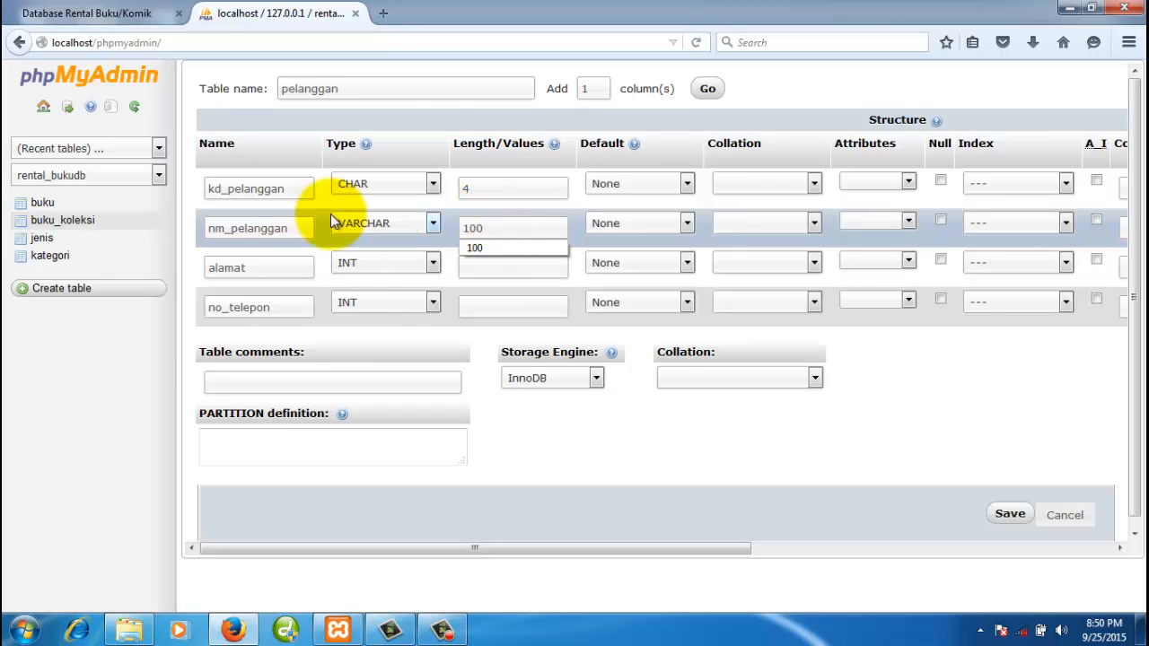
- Set alamat to VARCHAR(100) and no_telepon to VARCHAR(20)
{"action": "left_click", "coordinate": [368, 272]}
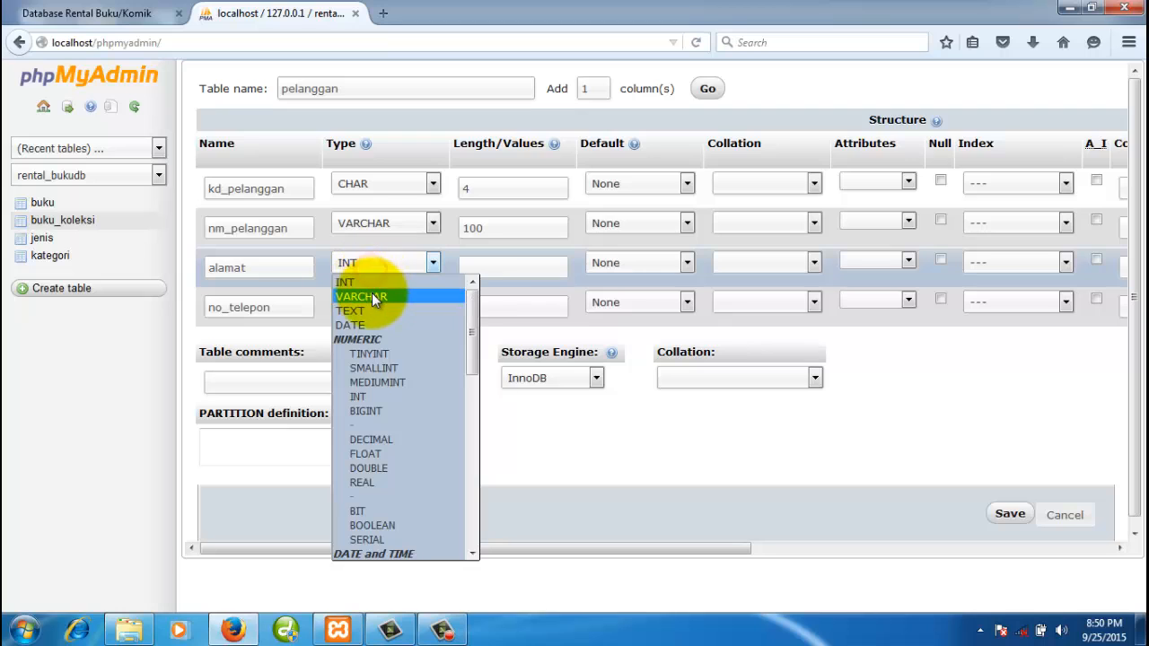
{"action": "left_click", "coordinate": [372, 292]}
{"action": "left_click", "coordinate": [475, 268]}
{"action": "type", "text": "100"}
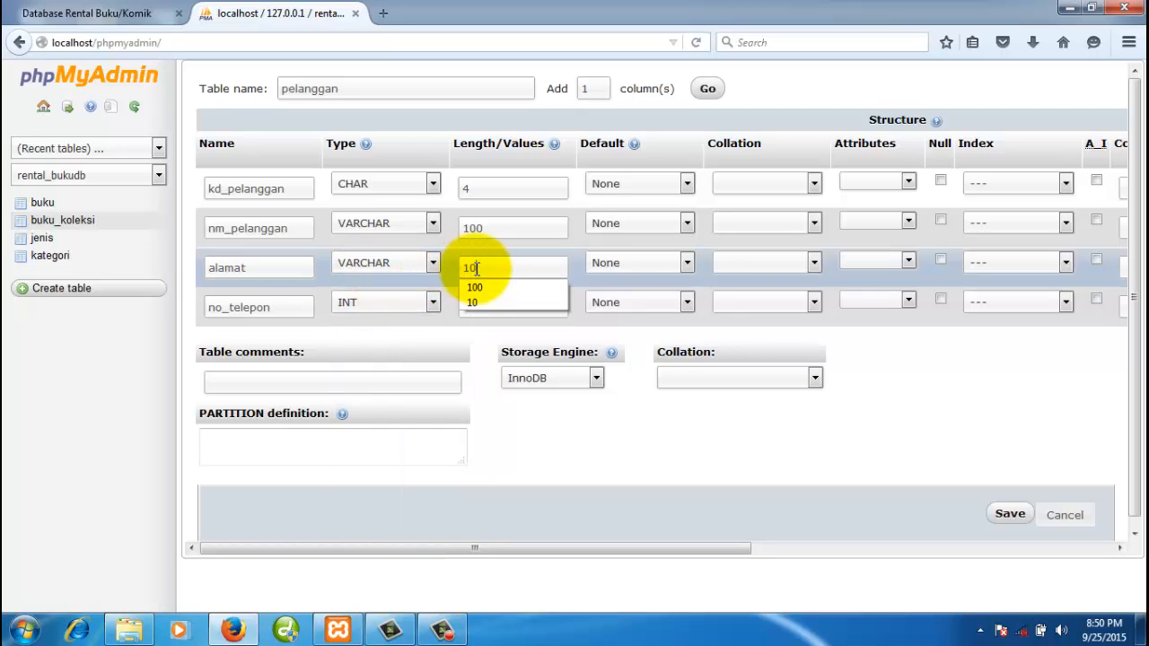
{"action": "left_click", "coordinate": [386, 306]}
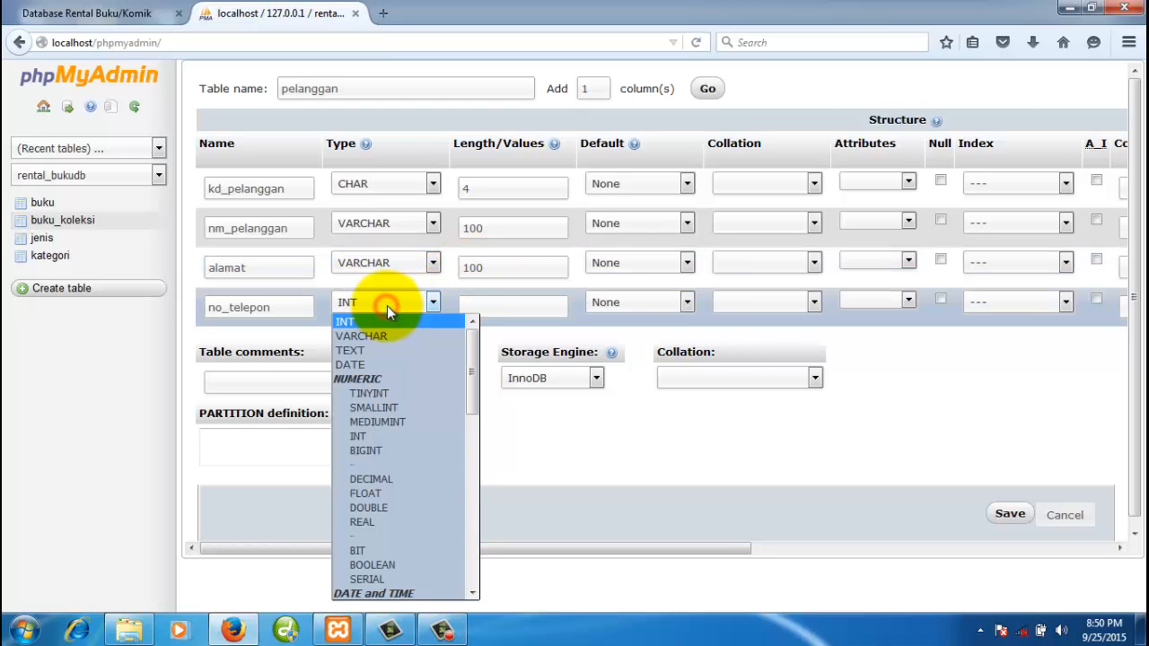
{"action": "left_click", "coordinate": [385, 334]}
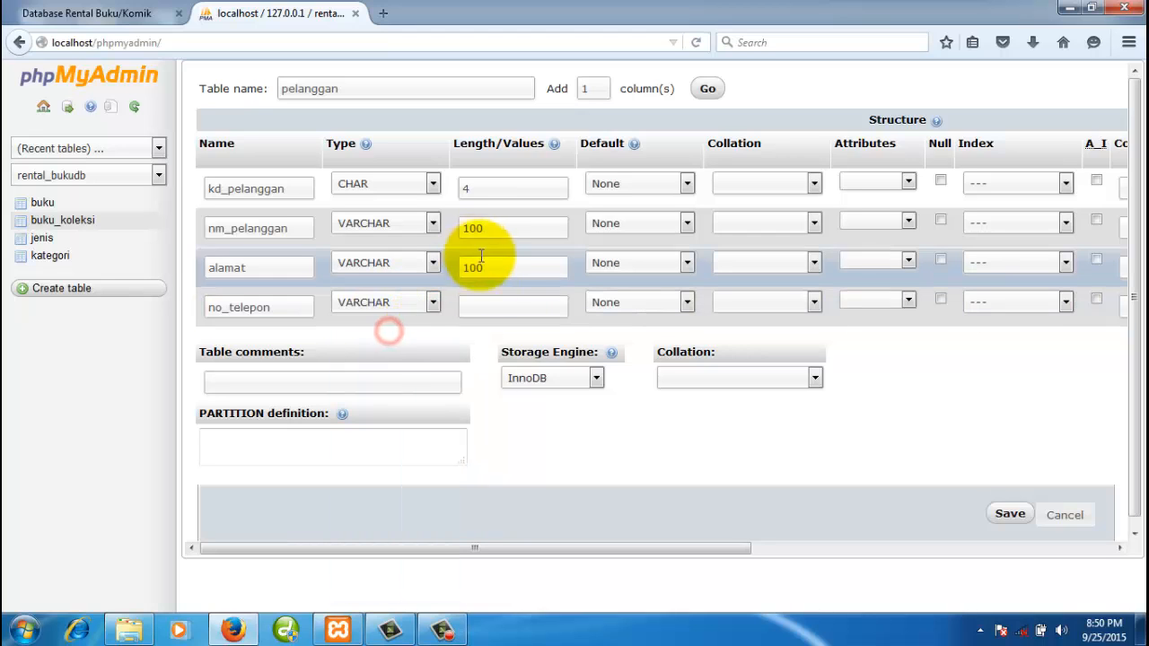
{"action": "left_click", "coordinate": [479, 302]}
{"action": "type", "text": "20"}
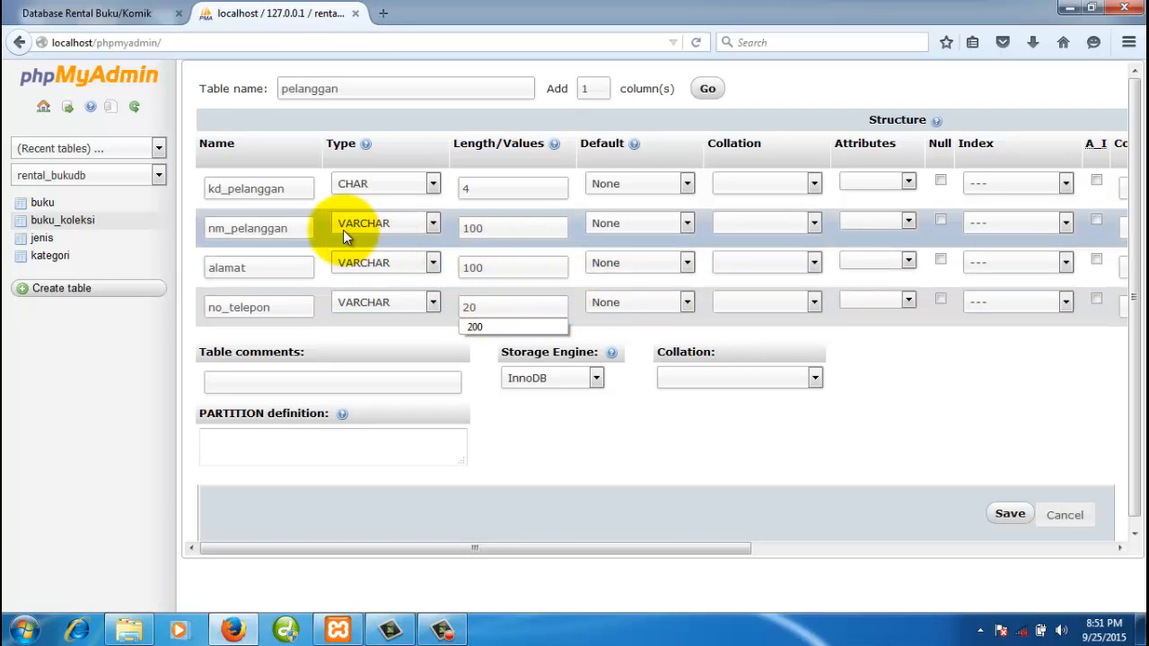
{"action": "left_click", "coordinate": [508, 229]}
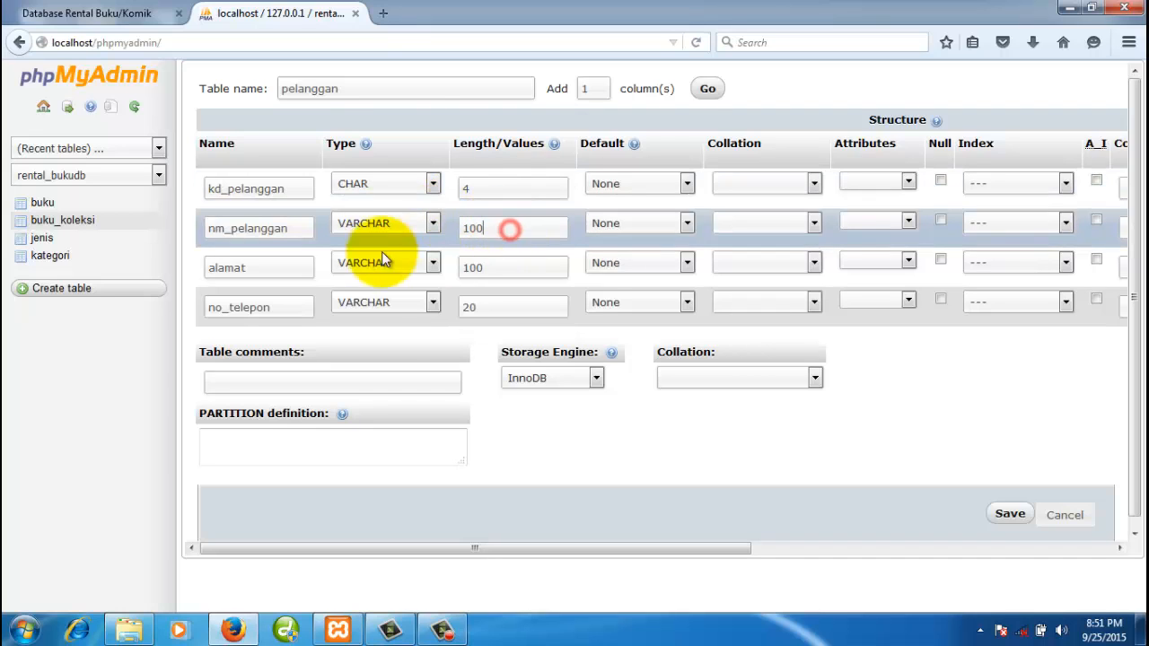
{"action": "left_click", "coordinate": [270, 268]}
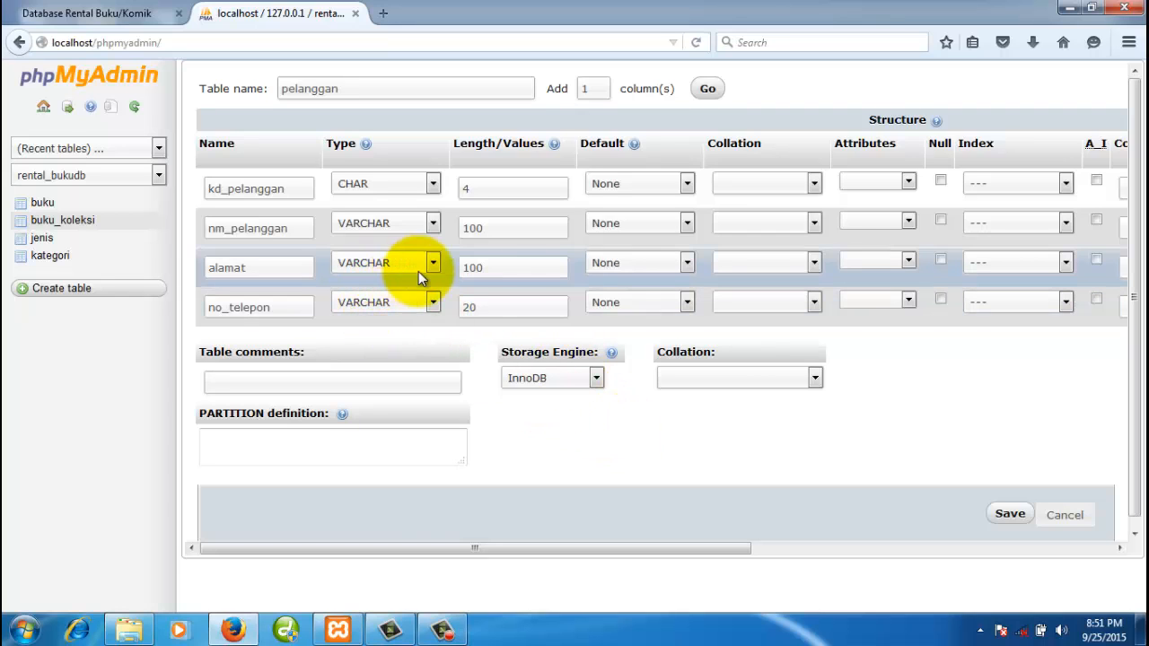
- Give kd_pelanggan a PRIMARY index and switch the storage engine from InnoDB to MyISAM
{"action": "left_click", "coordinate": [742, 459]}
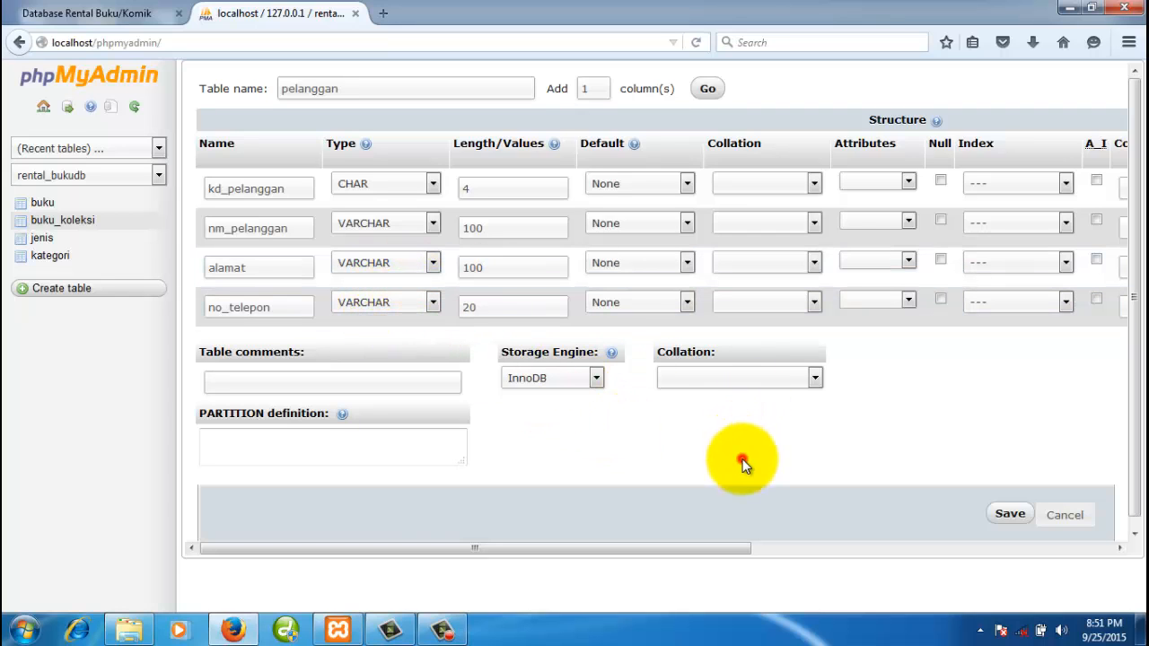
{"action": "left_click", "coordinate": [1024, 189]}
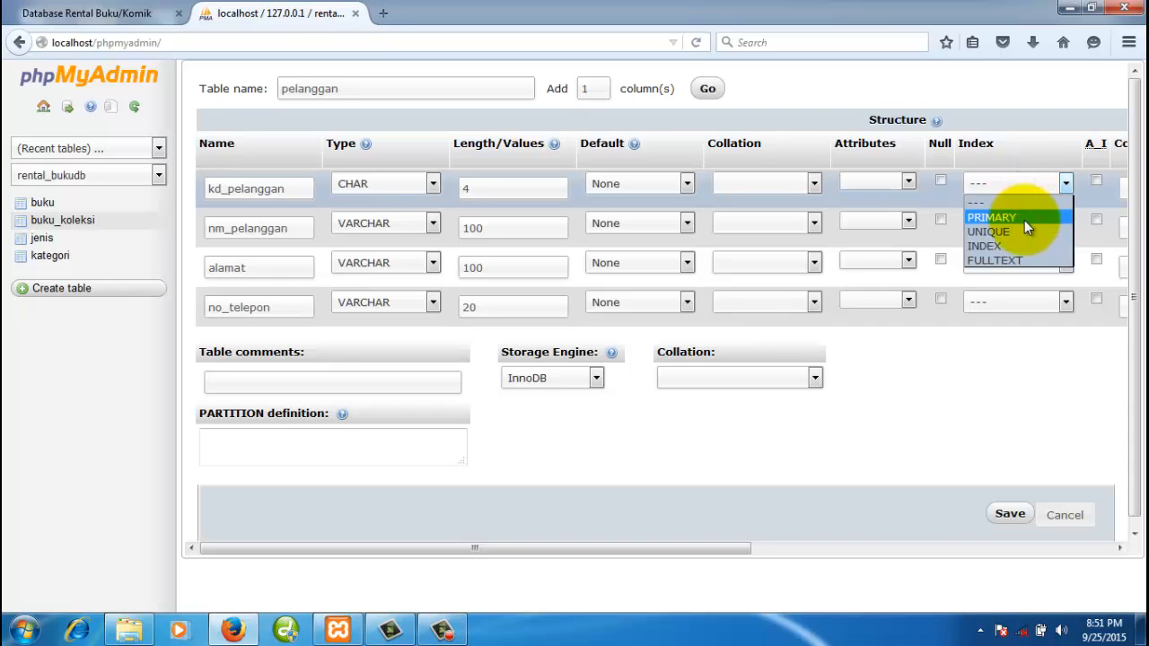
{"action": "left_click", "coordinate": [1024, 220]}
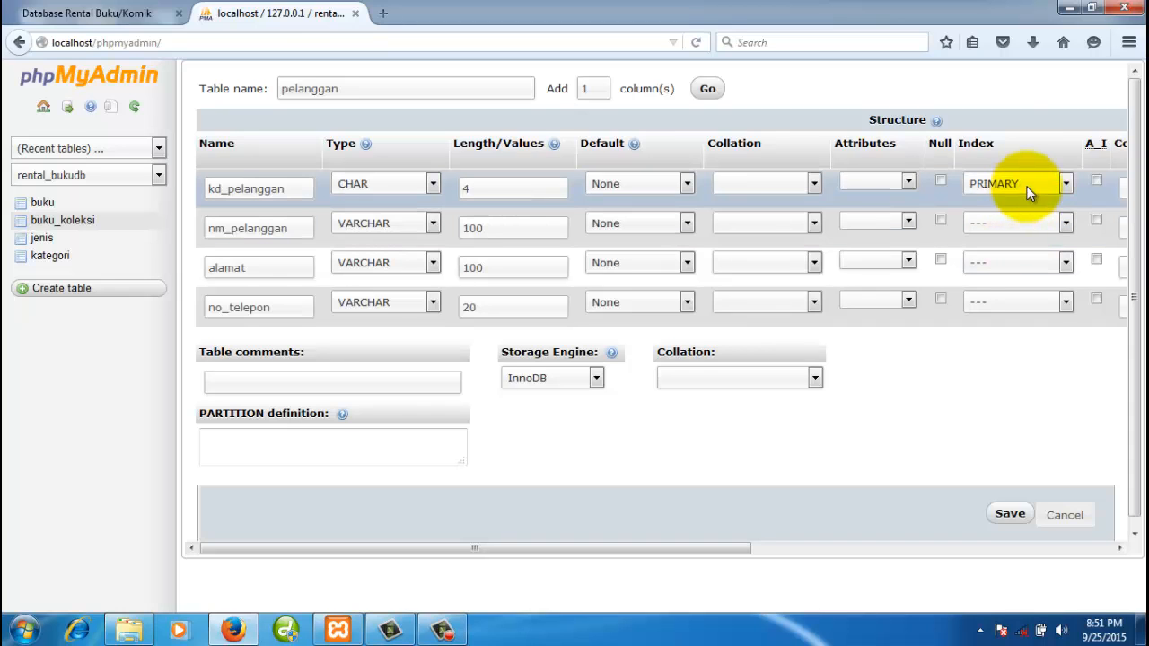
{"action": "left_click", "coordinate": [594, 380]}
{"action": "left_click", "coordinate": [558, 418]}
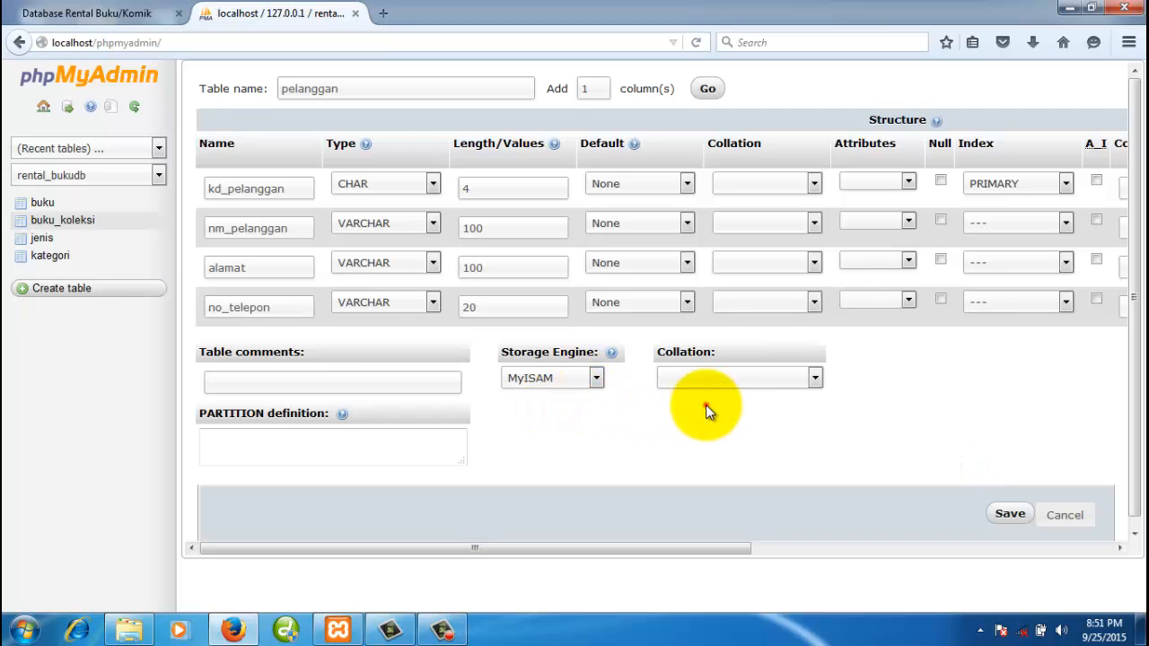
- Save the pelanggan table, review its structure, check the ERD, and return to rental_bukudb
{"action": "left_click", "coordinate": [1009, 516]}
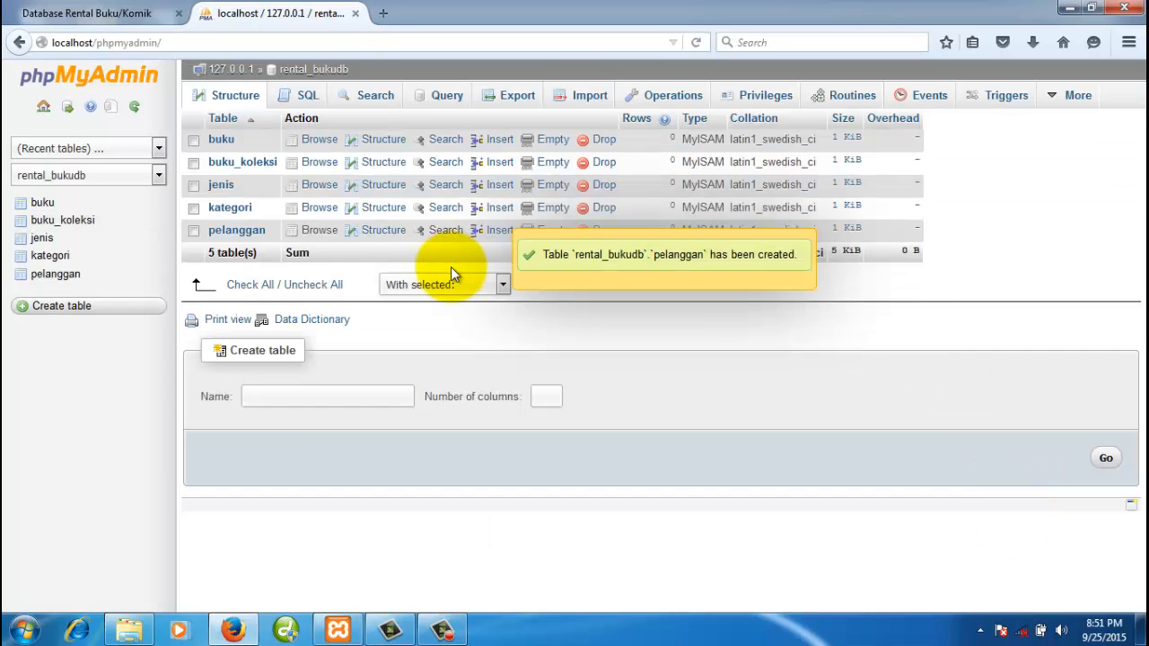
{"action": "left_click", "coordinate": [54, 276]}
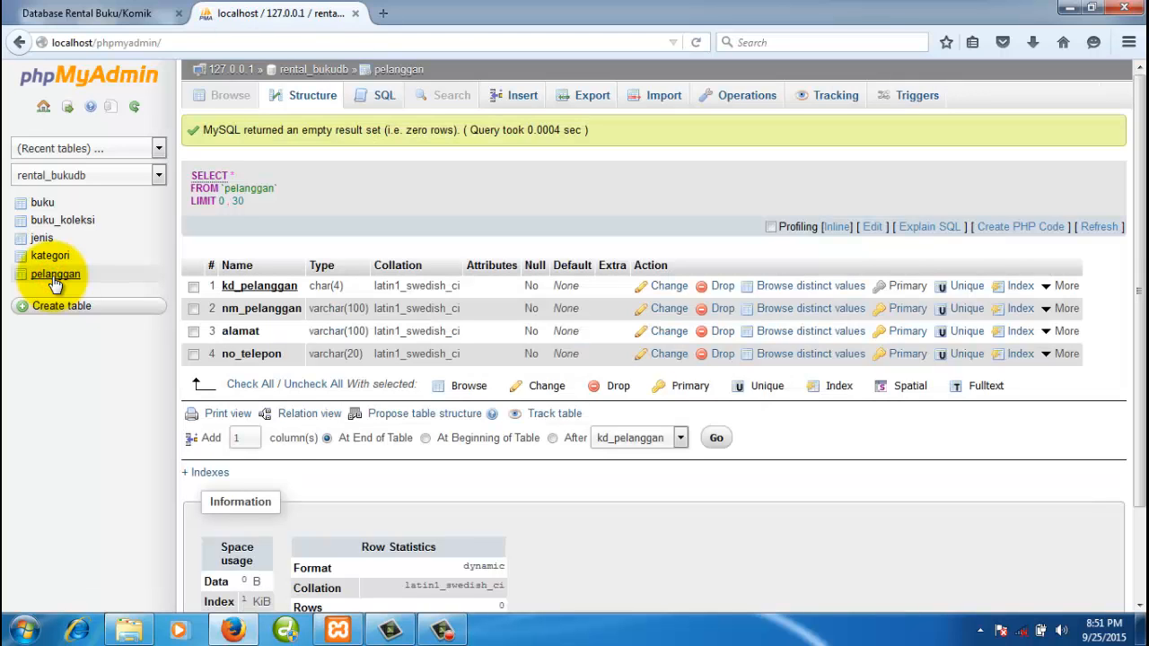
{"action": "left_click", "coordinate": [340, 72]}
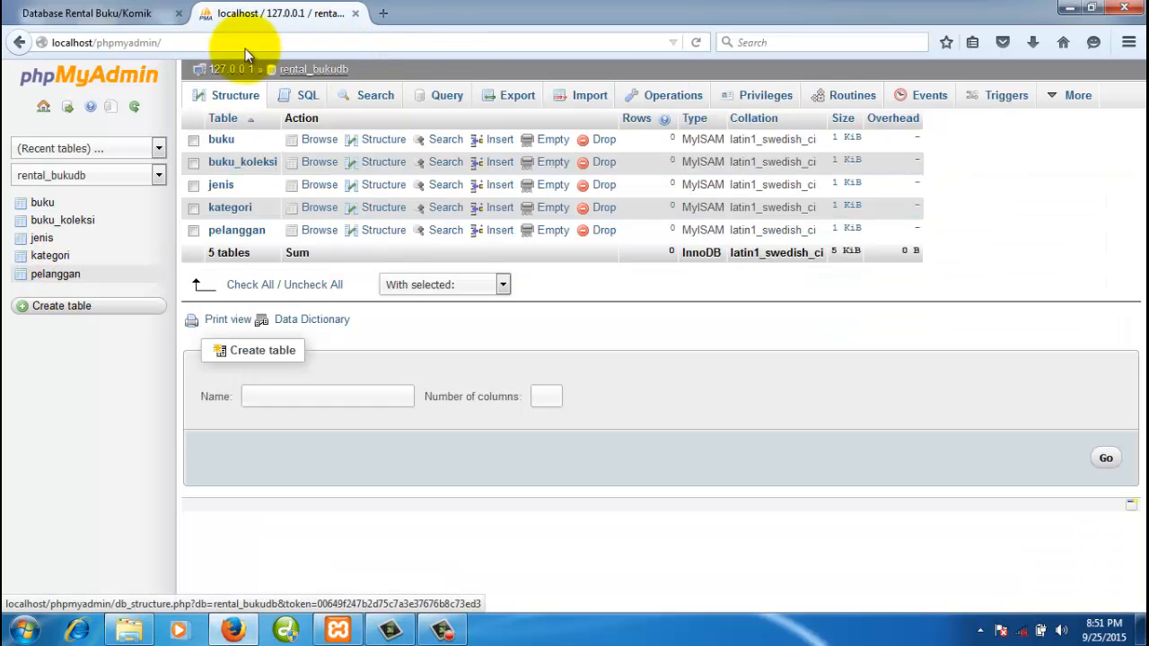
{"action": "left_click", "coordinate": [132, 19]}
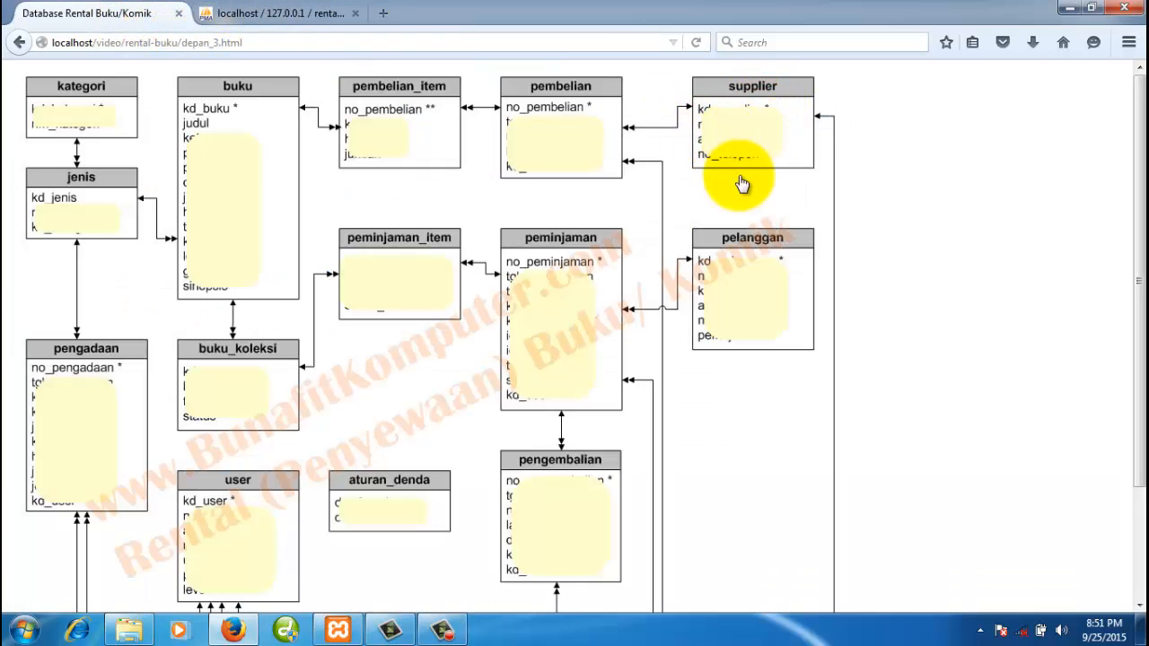
{"action": "left_click", "coordinate": [303, 12]}
{"action": "left_click", "coordinate": [342, 393]}
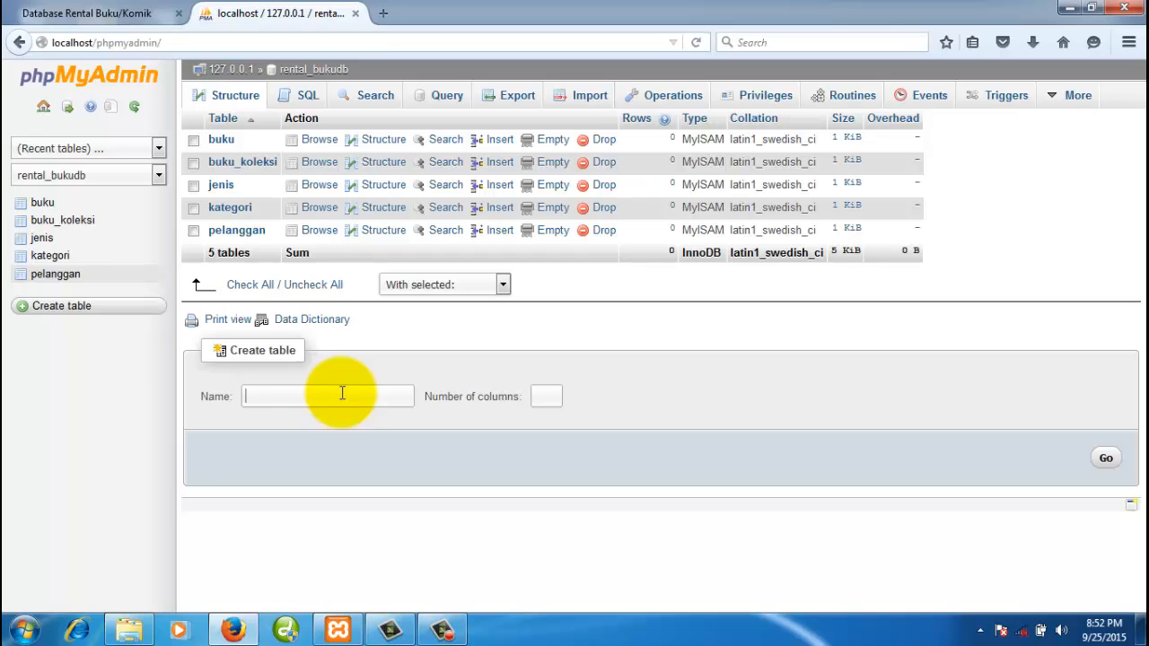
- Request a new table named 'supplier' with 4 columns in rental_bukudb
{"action": "double_click", "coordinate": [342, 393]}
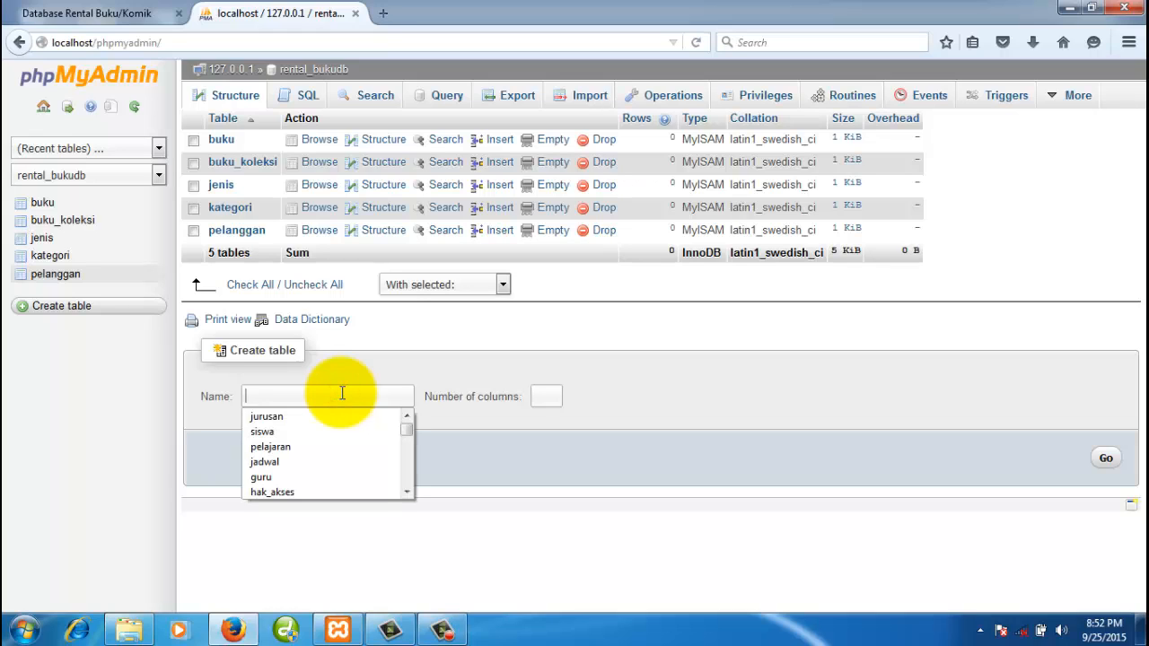
{"action": "type", "text": "supplier"}
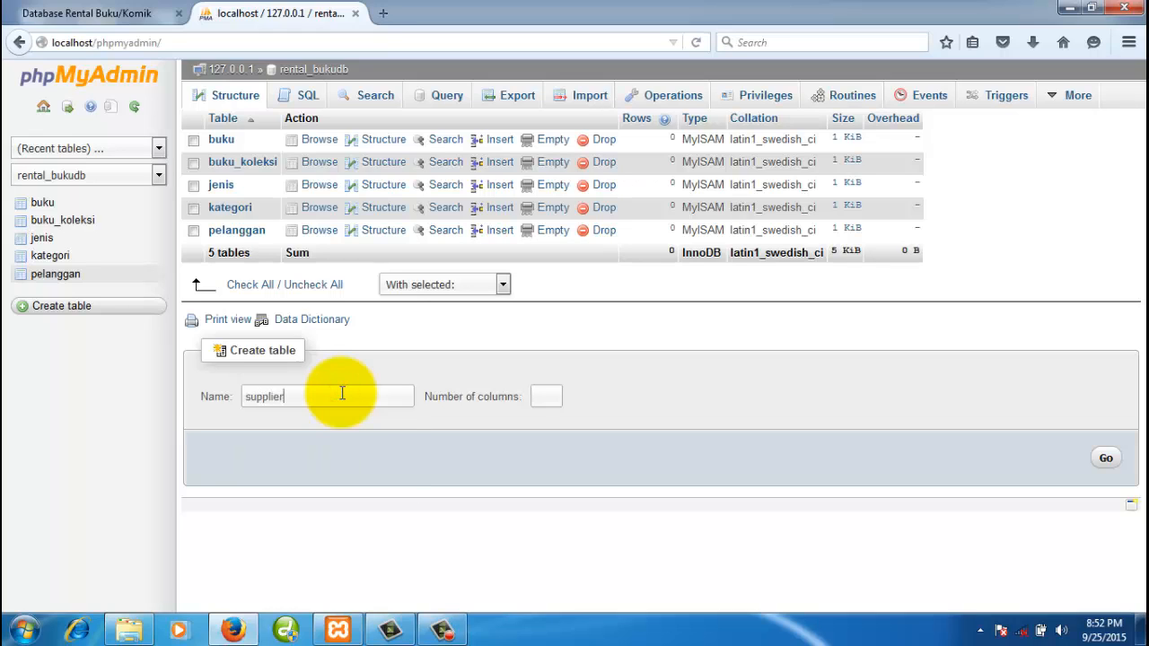
{"action": "left_click", "coordinate": [546, 396]}
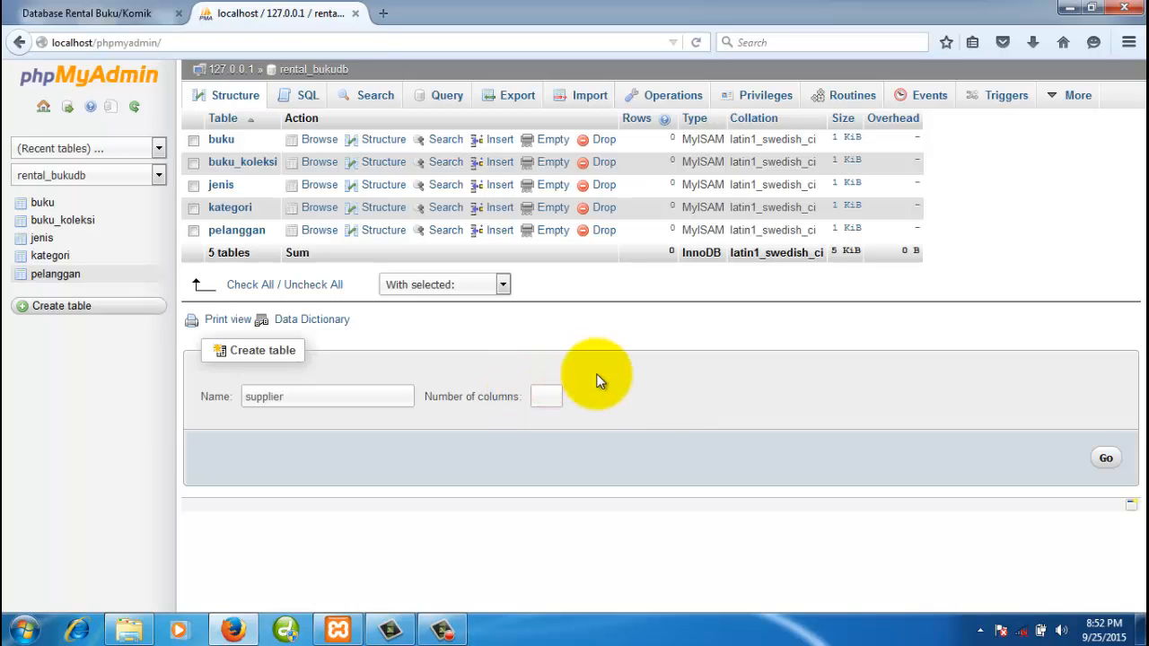
{"action": "type", "text": "4"}
{"action": "left_click", "coordinate": [618, 390]}
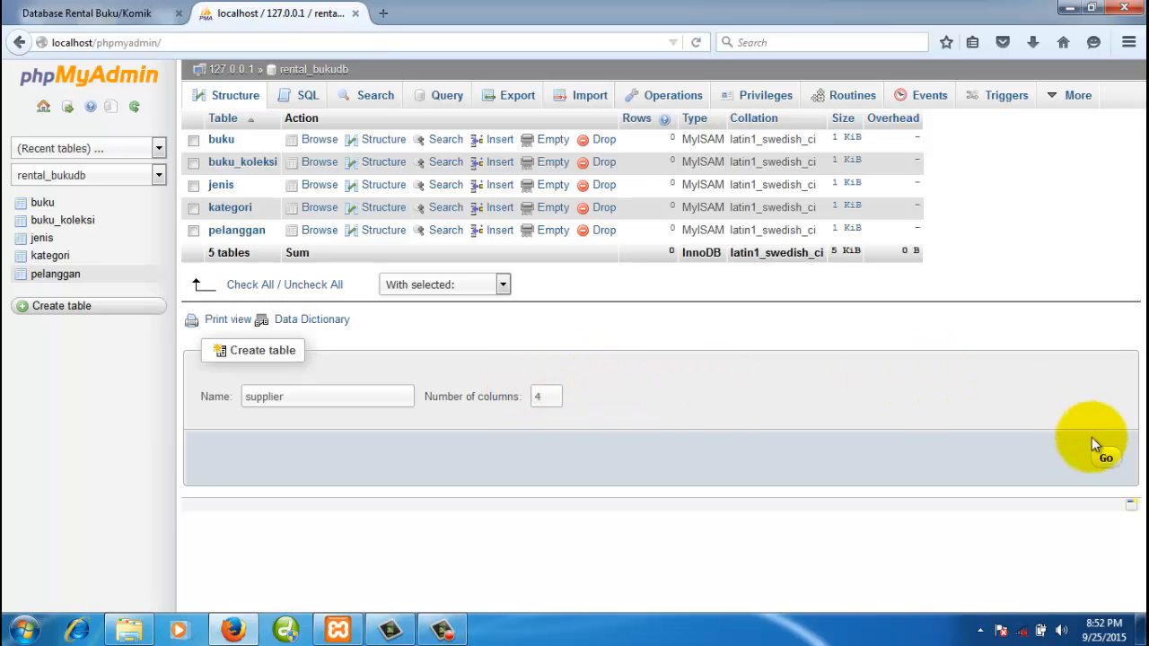
{"action": "left_click", "coordinate": [1104, 456]}
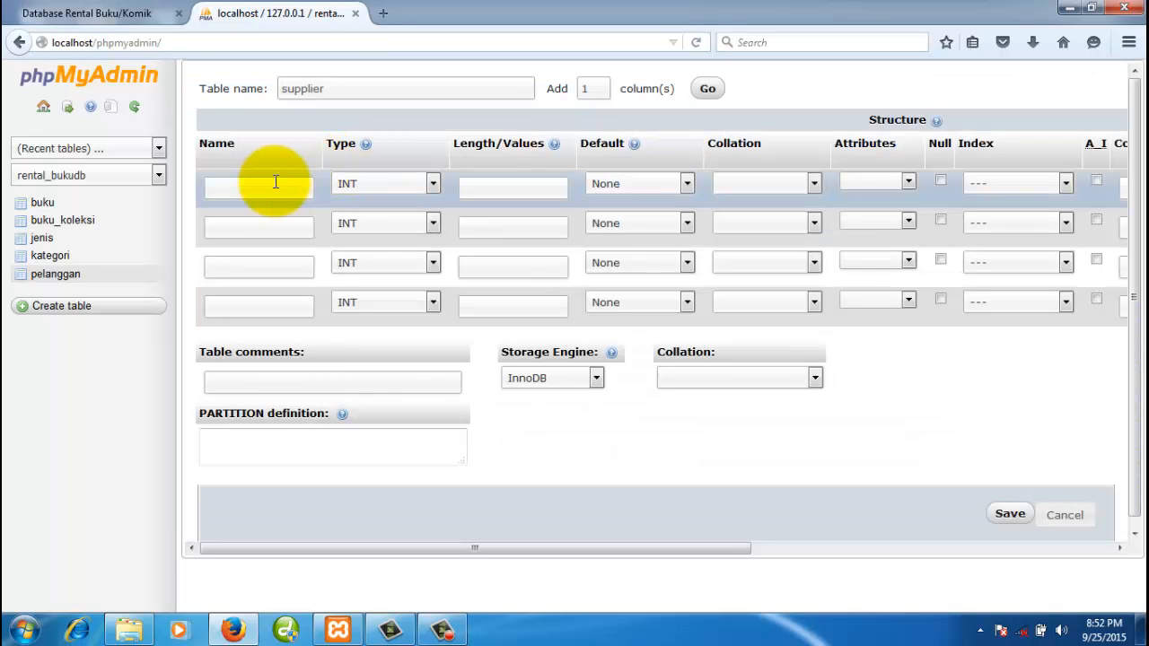
- Name the four columns kd_supplier, nm_supplier, alamat and no_telepon
{"action": "left_click", "coordinate": [275, 182]}
{"action": "type", "text": "kd_s"}
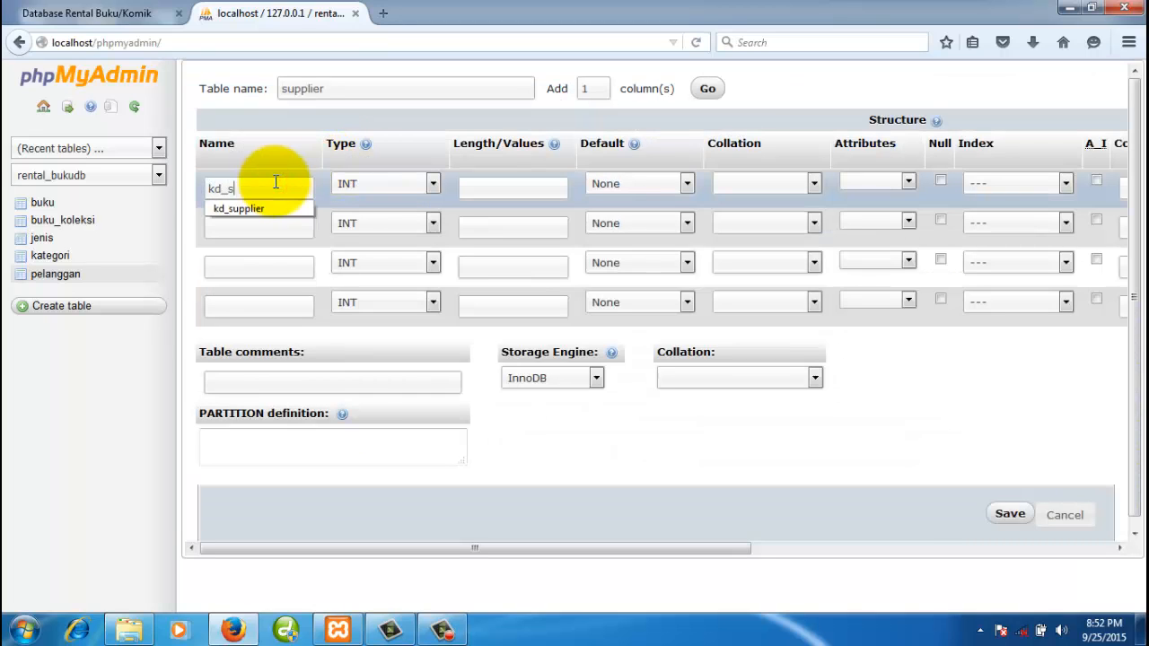
{"action": "type", "text": "upplier"}
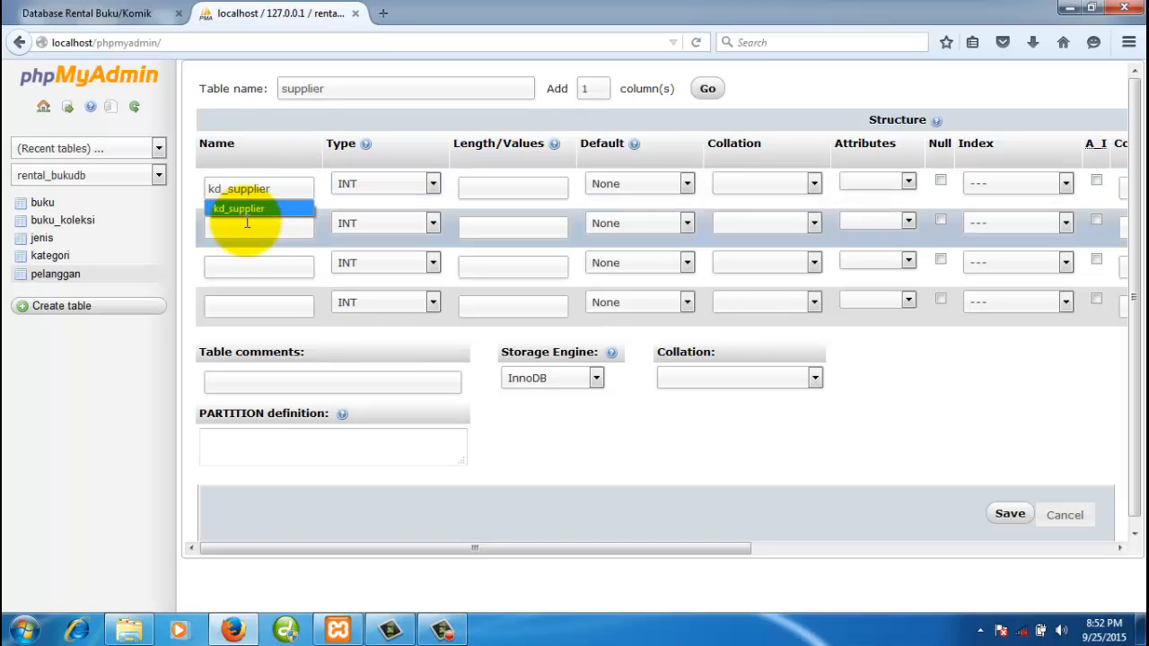
{"action": "left_click", "coordinate": [247, 226]}
{"action": "type", "text": "nm"}
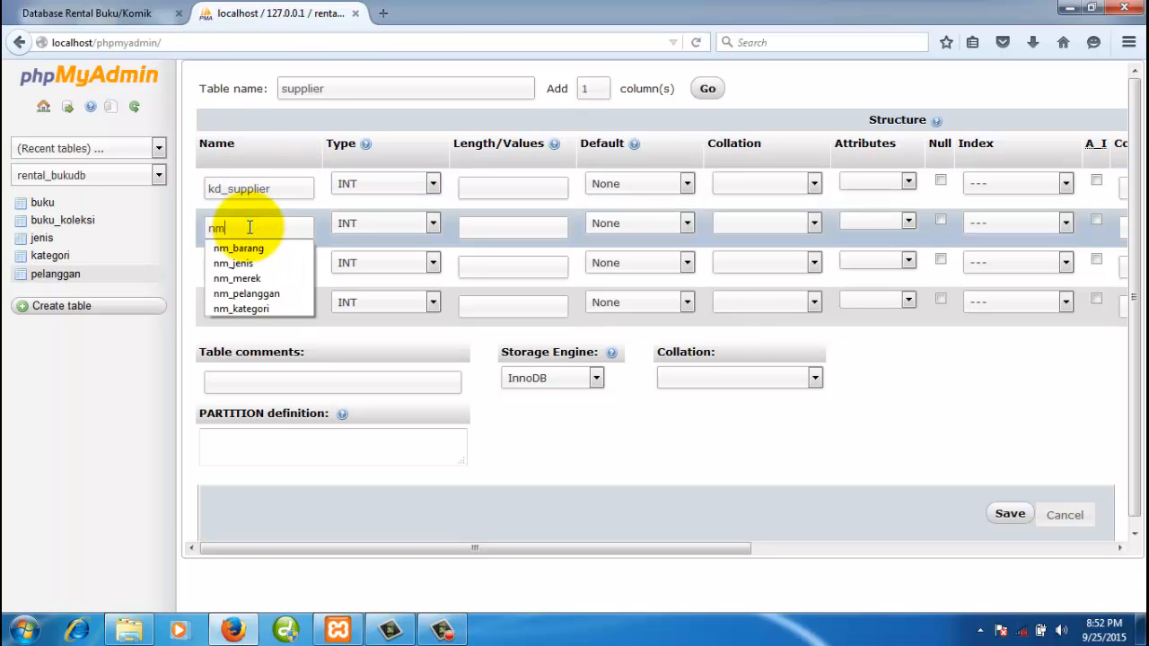
{"action": "type", "text": "_supplier"}
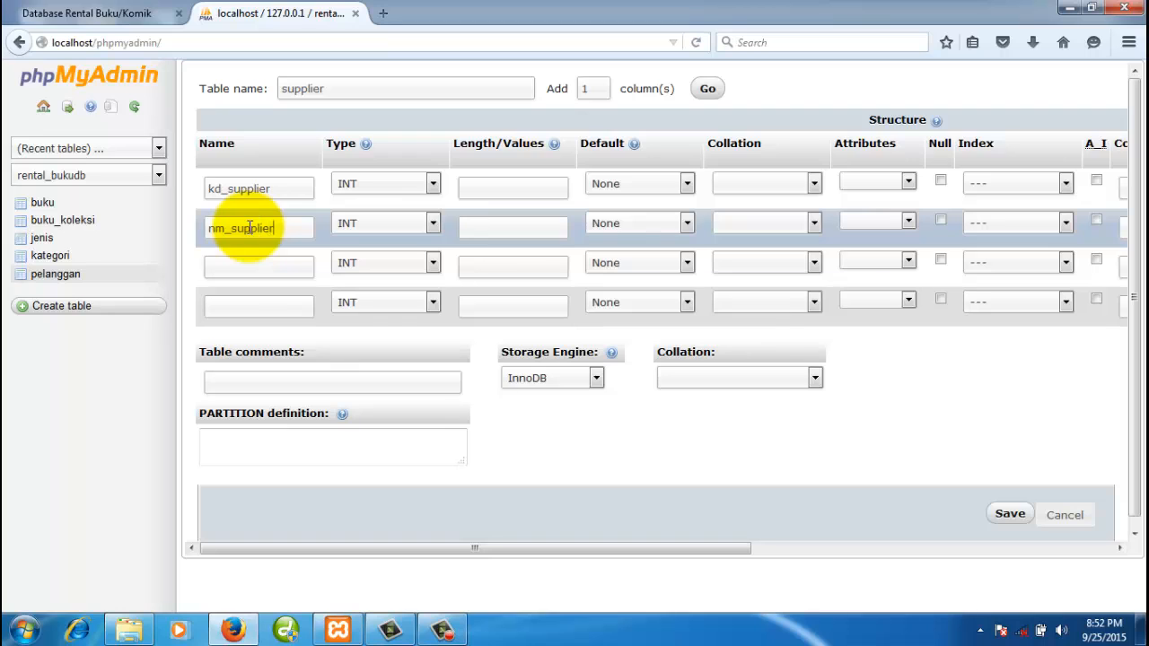
{"action": "left_click", "coordinate": [251, 272]}
{"action": "type", "text": "alamat"}
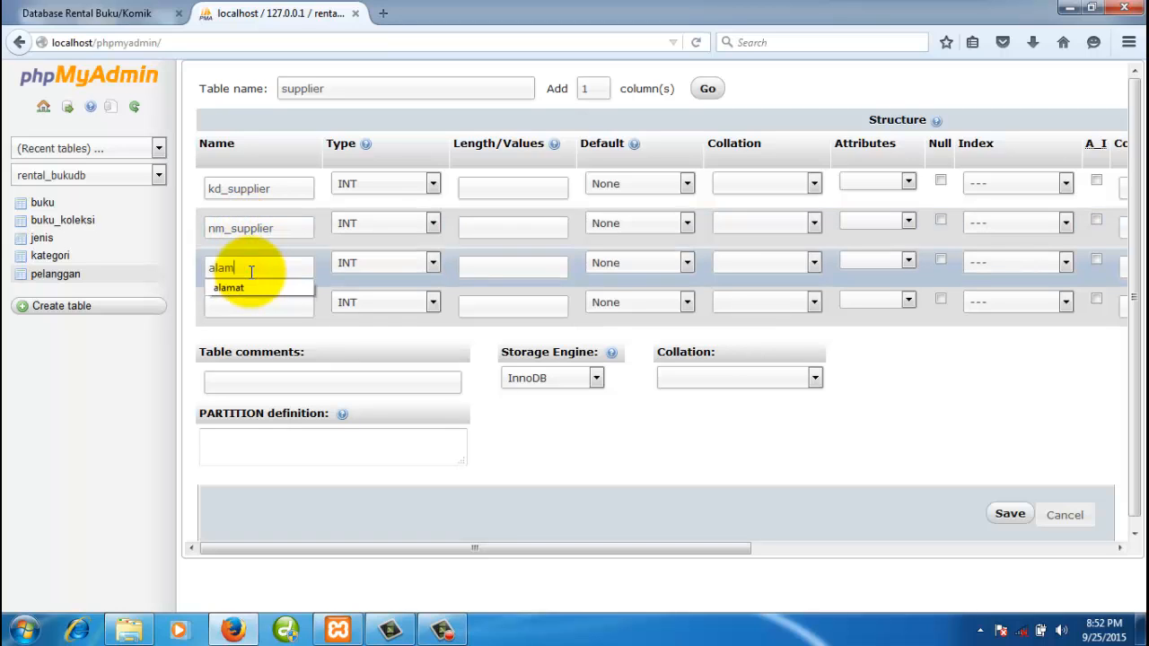
{"action": "left_click", "coordinate": [262, 303]}
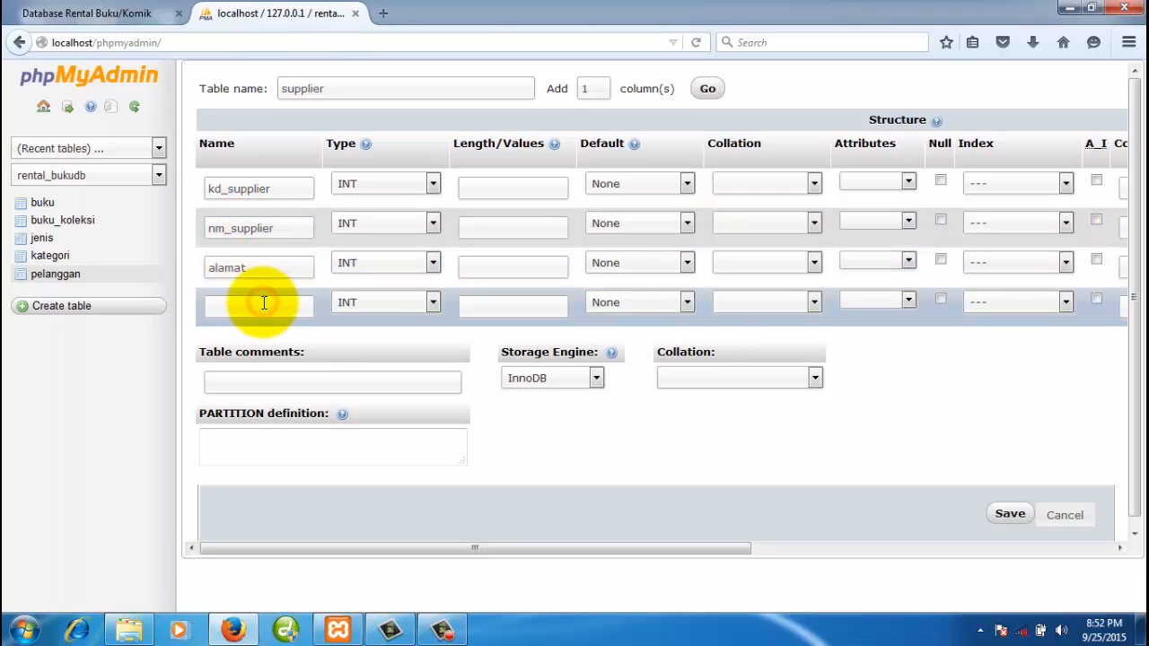
{"action": "type", "text": "no_telepon"}
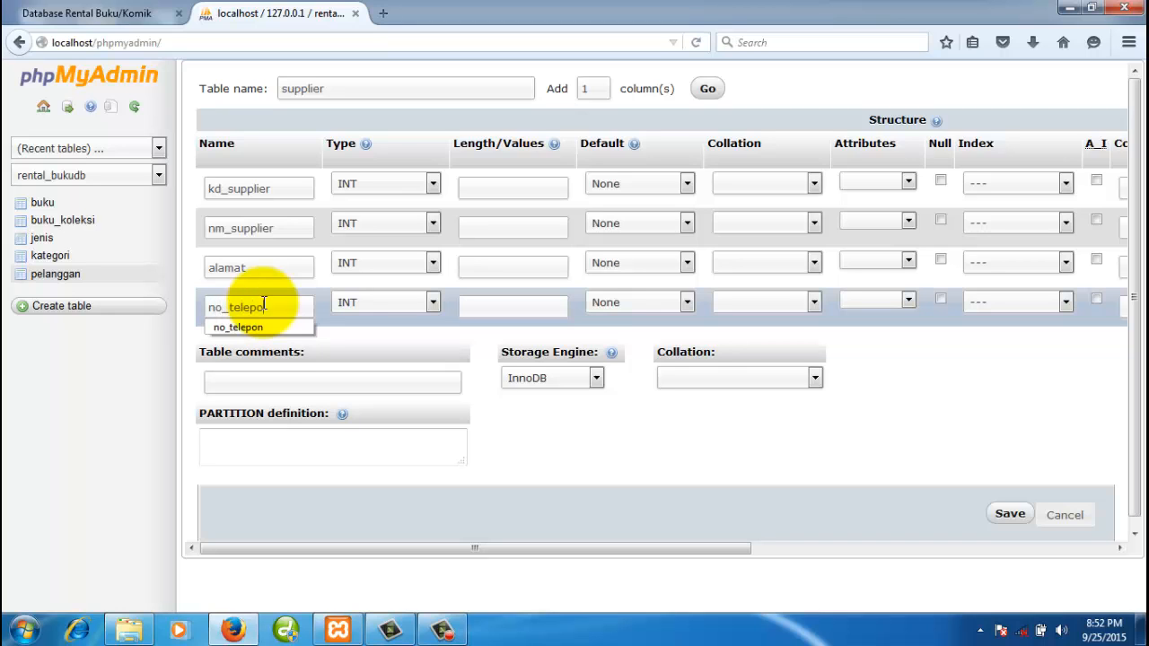
{"action": "left_click", "coordinate": [291, 191]}
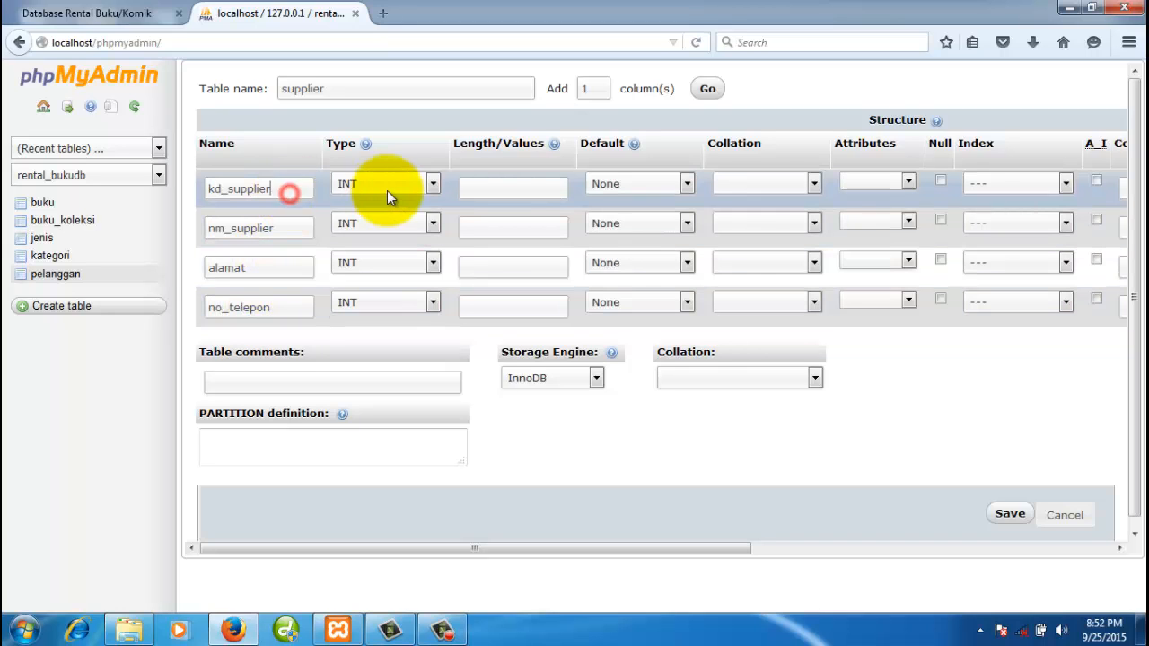
- Make kd_supplier CHAR(4) and nm_supplier VARCHAR(100)
{"action": "left_click", "coordinate": [396, 190]}
{"action": "key", "text": "c"}
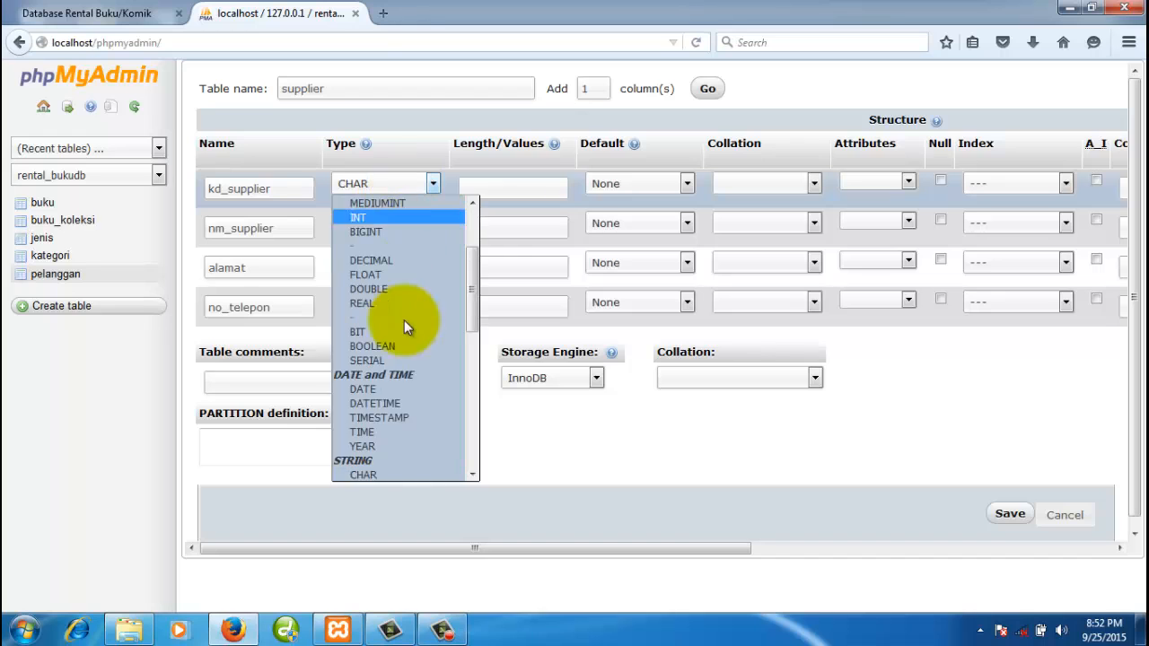
{"action": "left_click", "coordinate": [374, 476]}
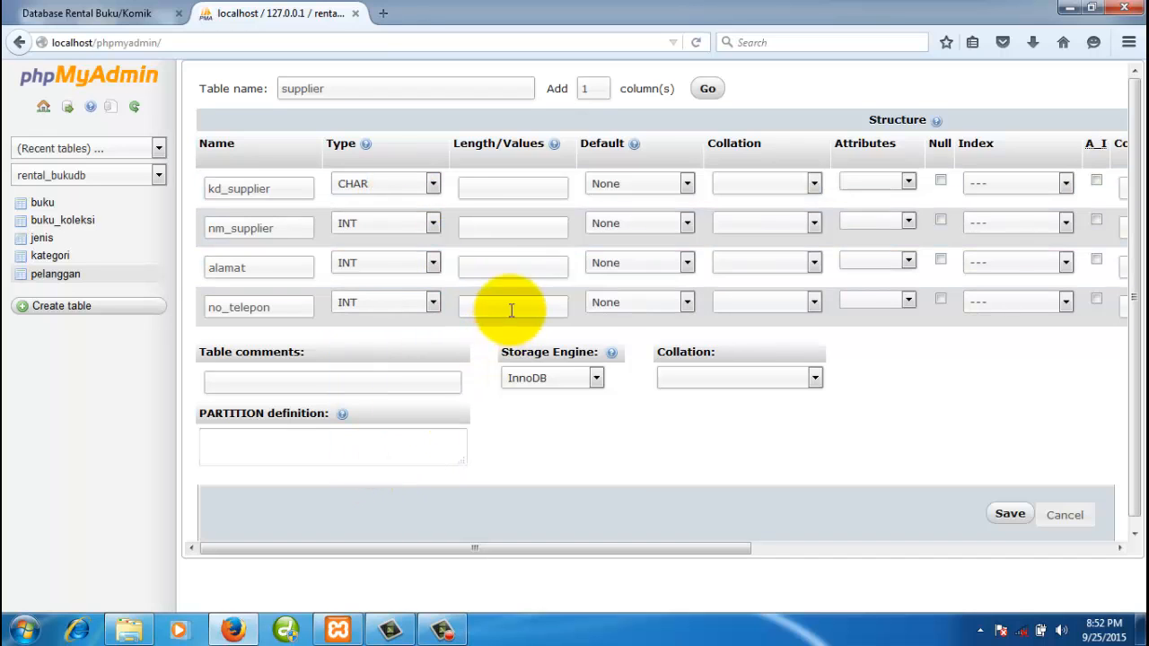
{"action": "left_click", "coordinate": [513, 188]}
{"action": "type", "text": "4"}
{"action": "left_click", "coordinate": [379, 226]}
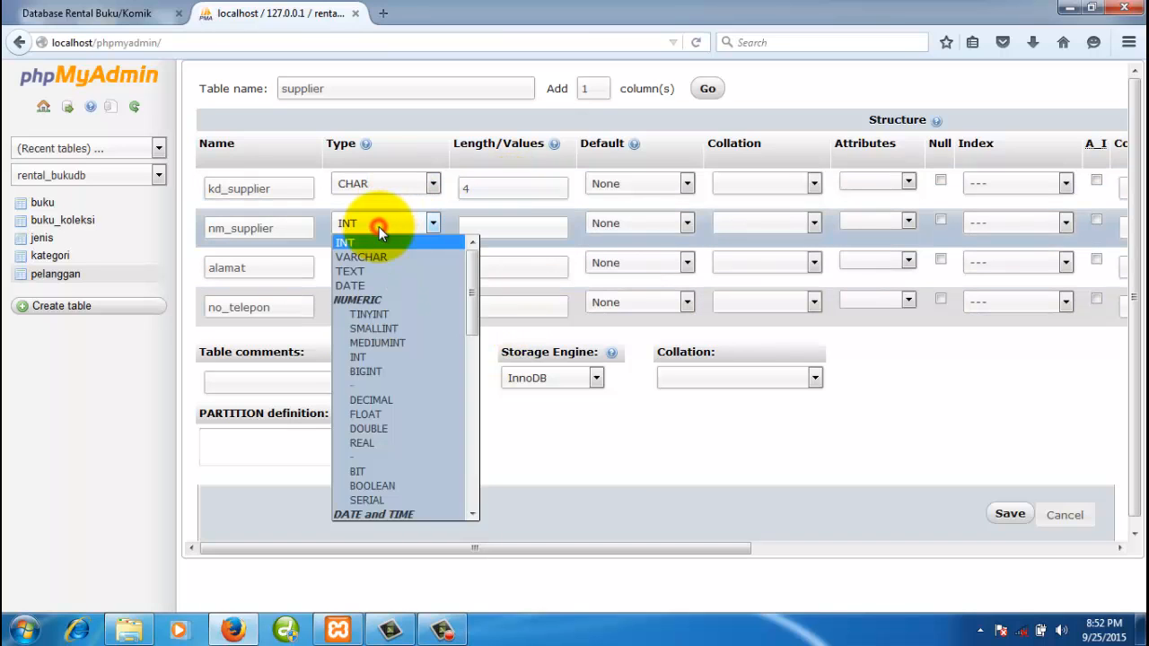
{"action": "left_click", "coordinate": [378, 257]}
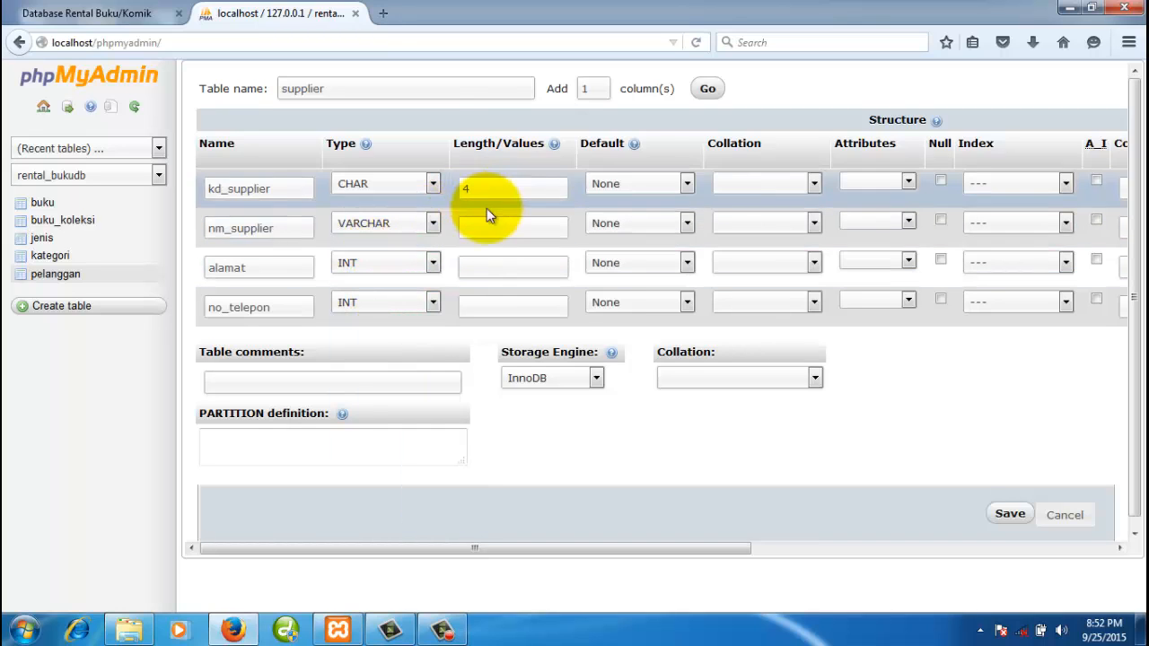
{"action": "left_click", "coordinate": [490, 227]}
{"action": "type", "text": "1"}
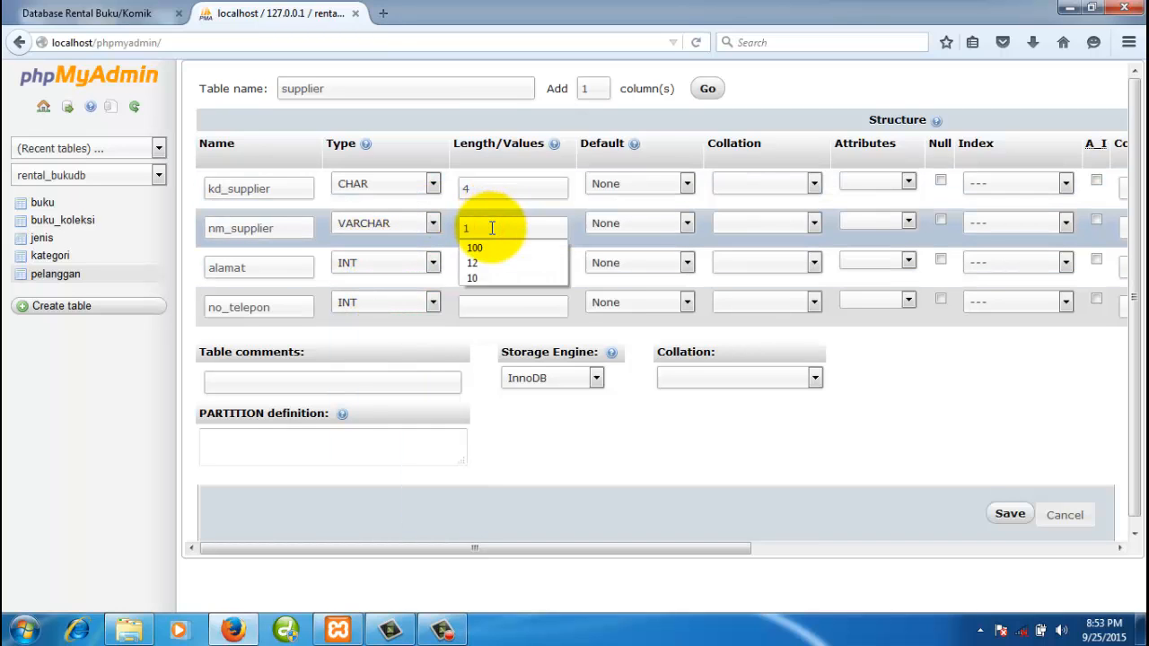
{"action": "type", "text": "00"}
{"action": "left_click", "coordinate": [278, 261]}
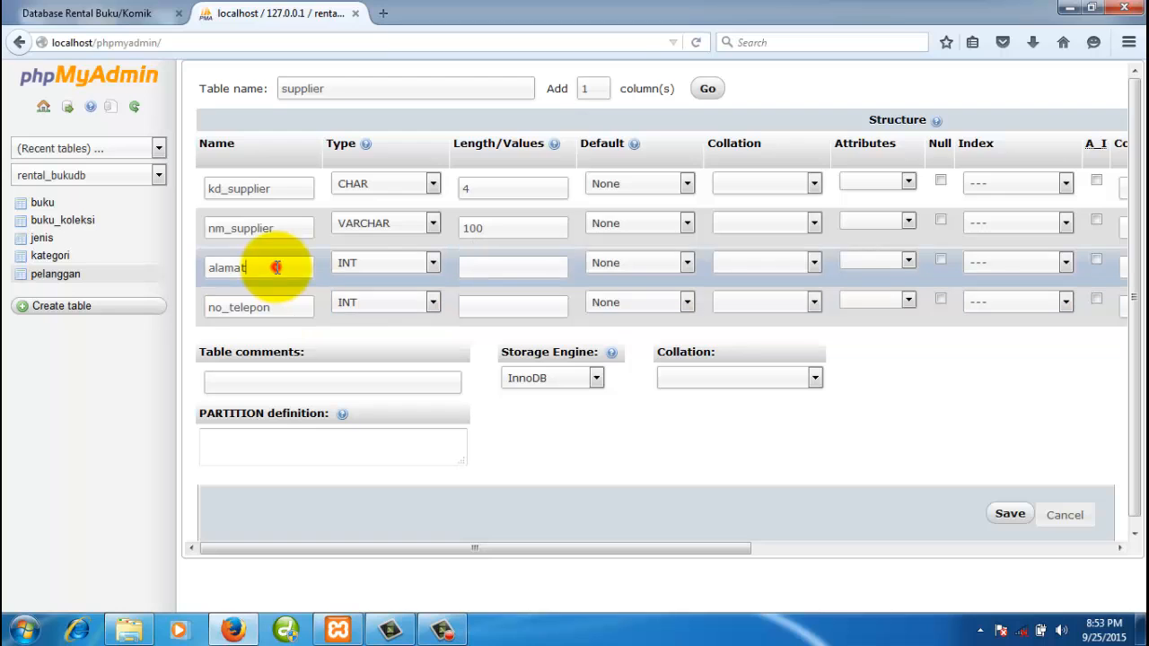
- Make alamat VARCHAR(100) and no_telepon VARCHAR(20)
{"action": "left_click", "coordinate": [381, 267]}
{"action": "left_click", "coordinate": [387, 295]}
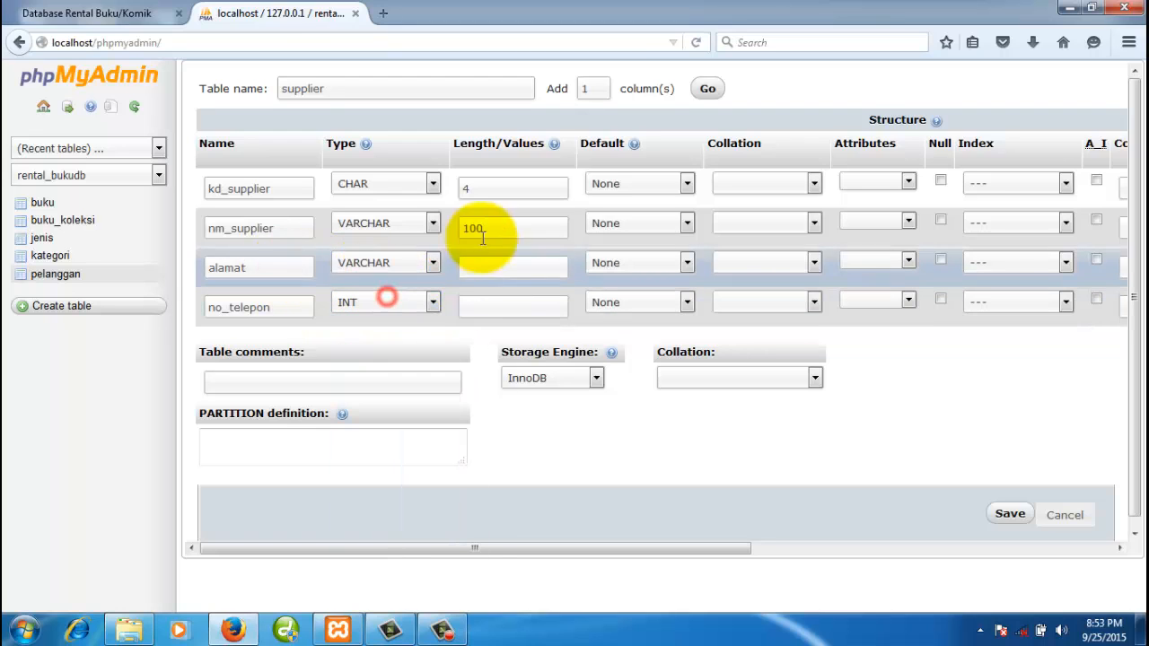
{"action": "left_click", "coordinate": [502, 264]}
{"action": "type", "text": "100"}
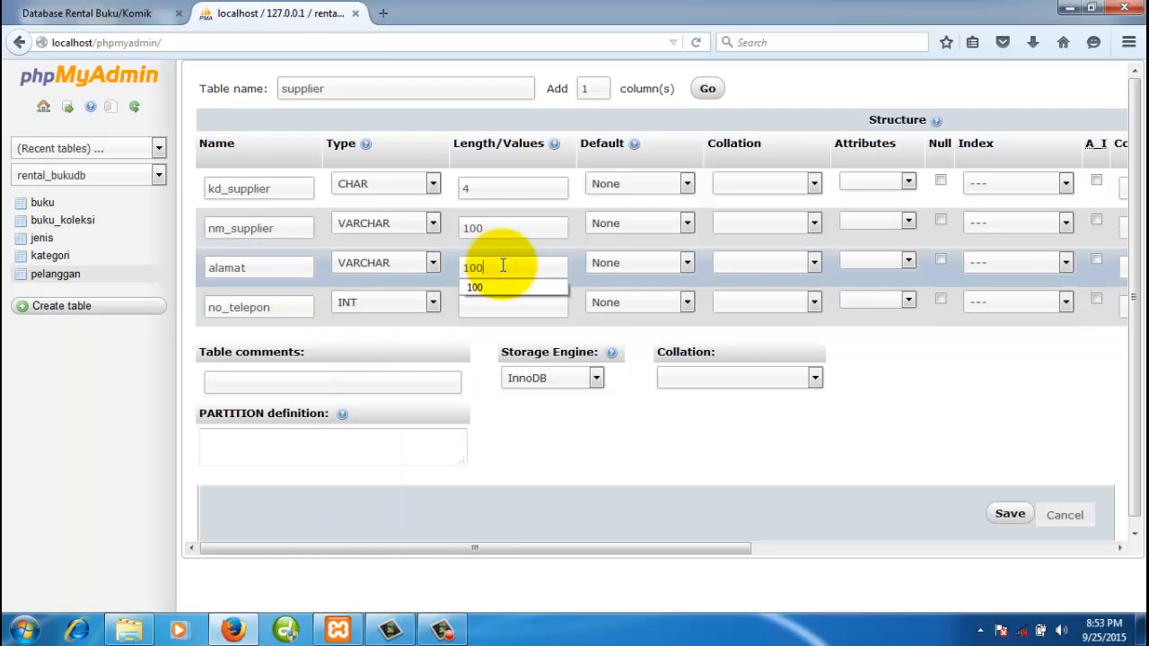
{"action": "left_click", "coordinate": [367, 303]}
{"action": "left_click", "coordinate": [375, 335]}
{"action": "left_click", "coordinate": [512, 306]}
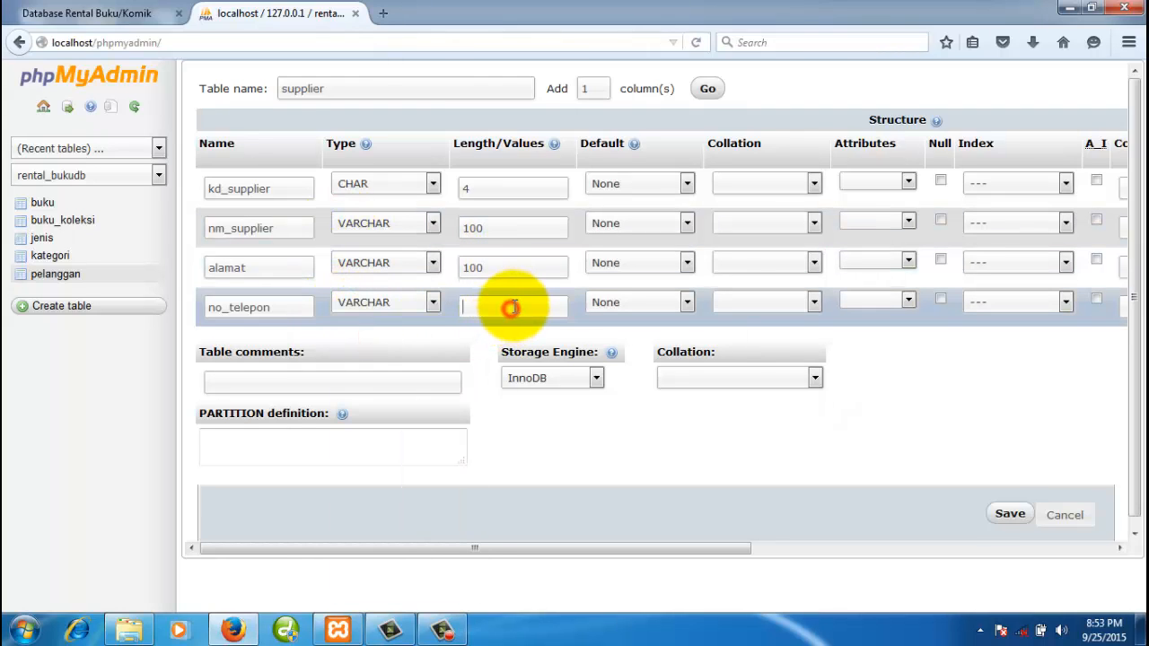
{"action": "type", "text": "20"}
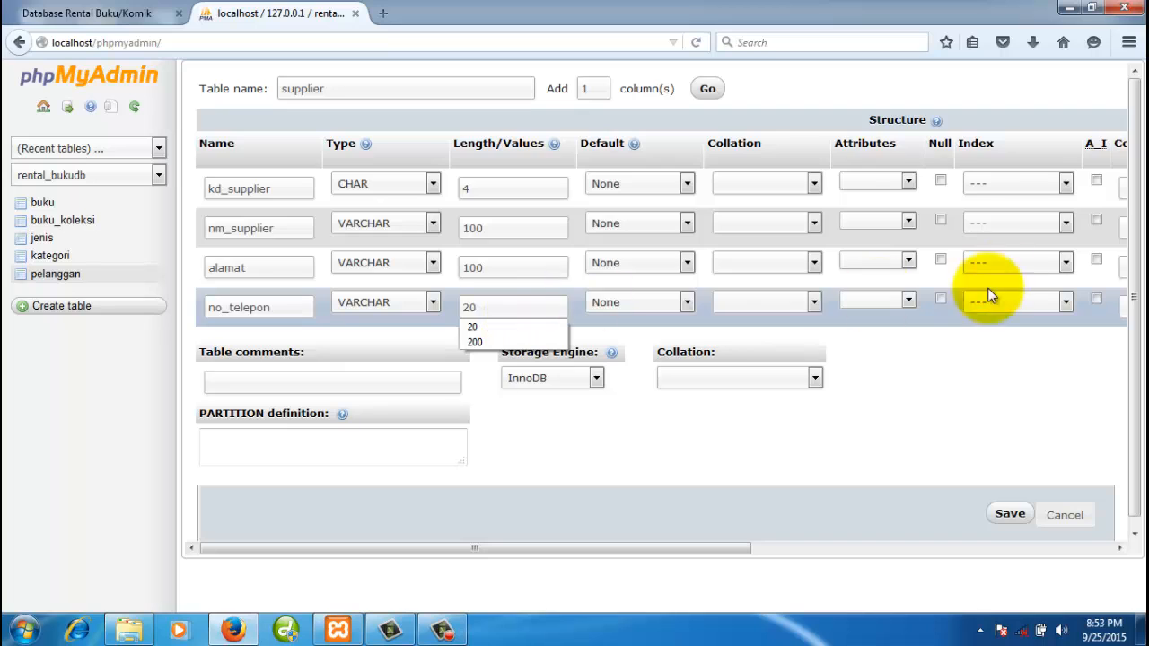
- Give kd_supplier a PRIMARY index and set the storage engine to MyISAM
{"action": "left_click", "coordinate": [1065, 185]}
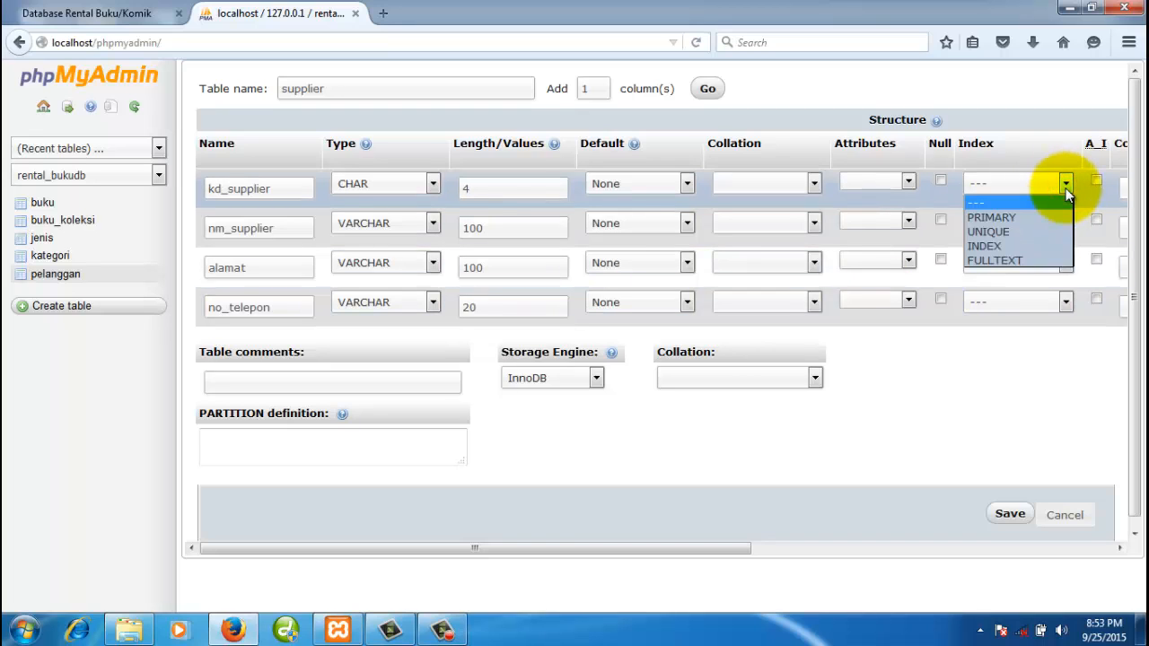
{"action": "left_click", "coordinate": [1009, 218]}
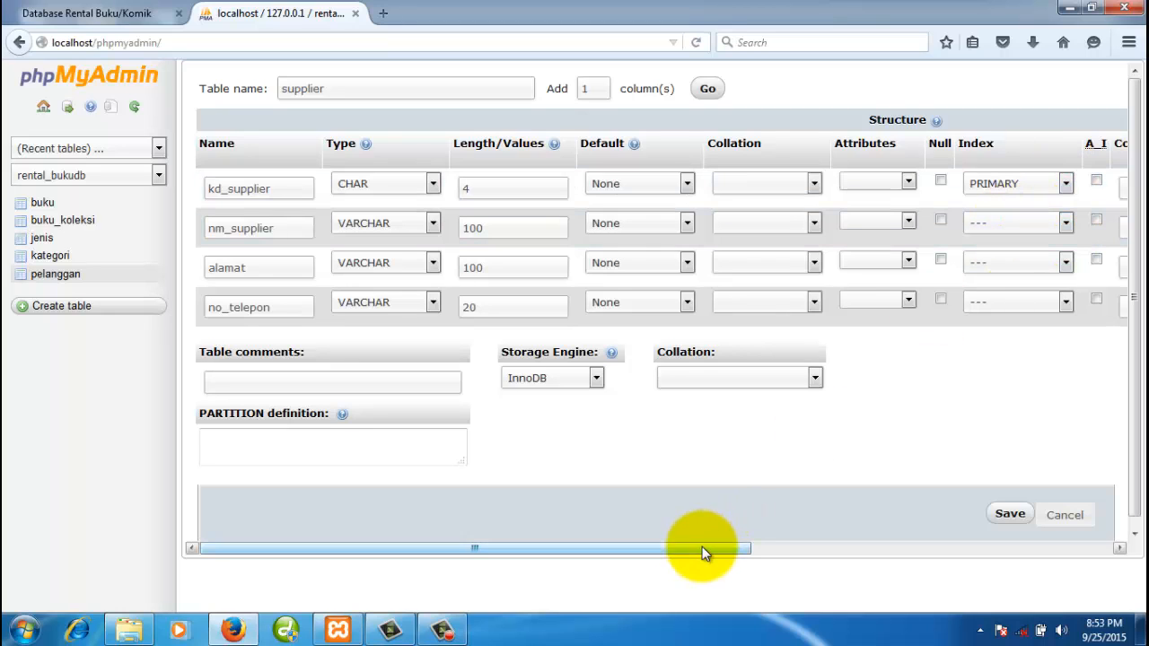
{"action": "left_click", "coordinate": [598, 378]}
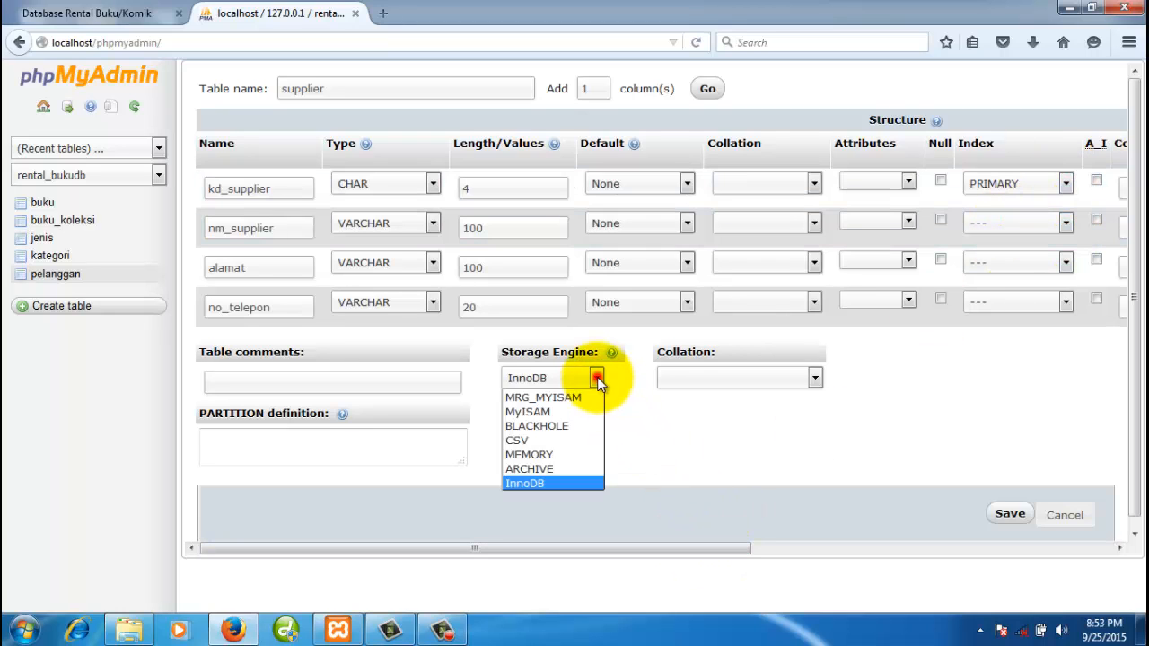
{"action": "left_click", "coordinate": [557, 411]}
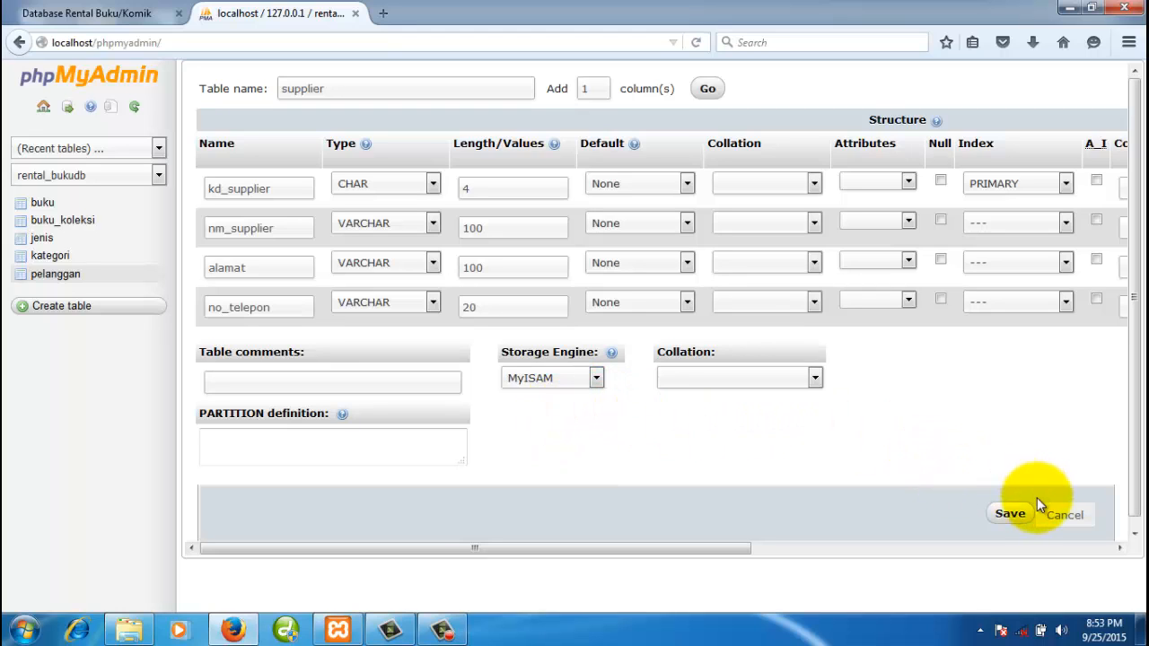
- Save the supplier table, view its structure, return to rental_bukudb, then open the diagram page
{"action": "left_click", "coordinate": [1008, 514]}
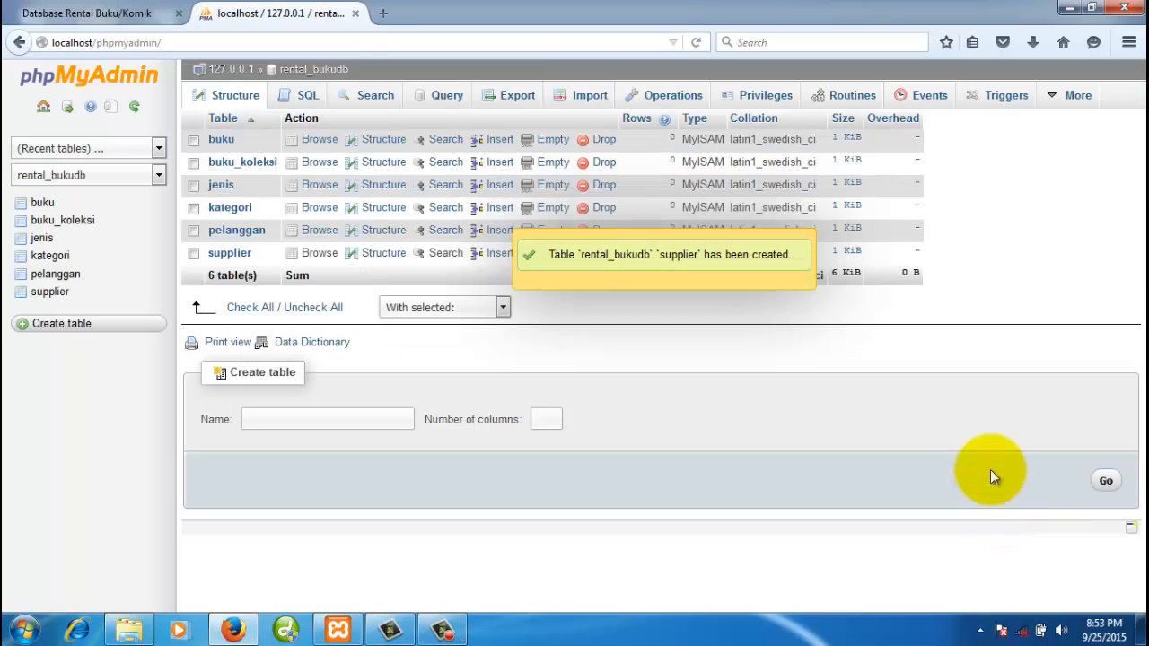
{"action": "left_click", "coordinate": [52, 292]}
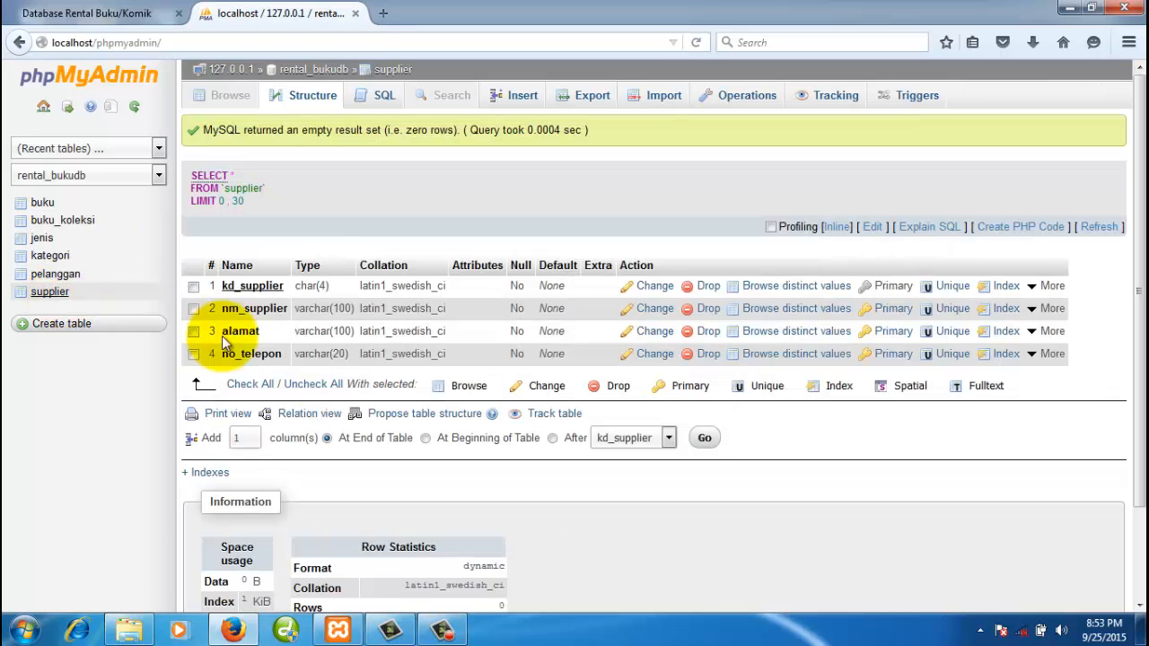
{"action": "left_click", "coordinate": [339, 79]}
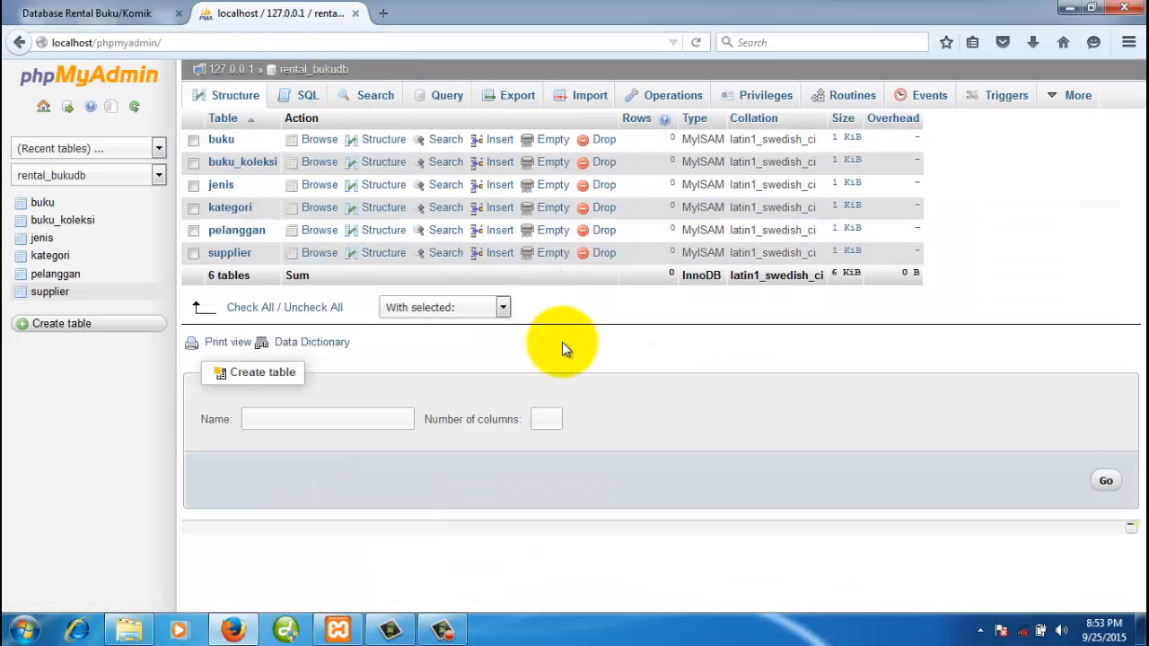
{"action": "left_click", "coordinate": [135, 13]}
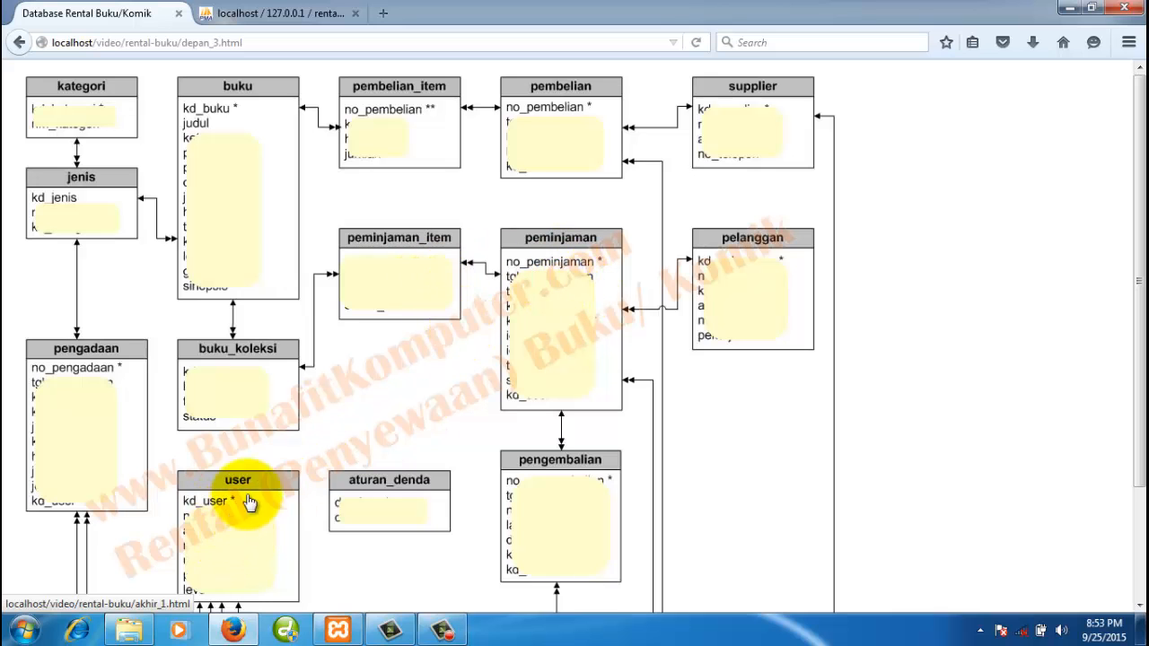
- Scroll the diagram page to inspect the user table, then go back to phpMyAdmin
{"action": "scroll", "coordinate": [246, 508], "scroll_direction": "down", "scroll_amount": 2}
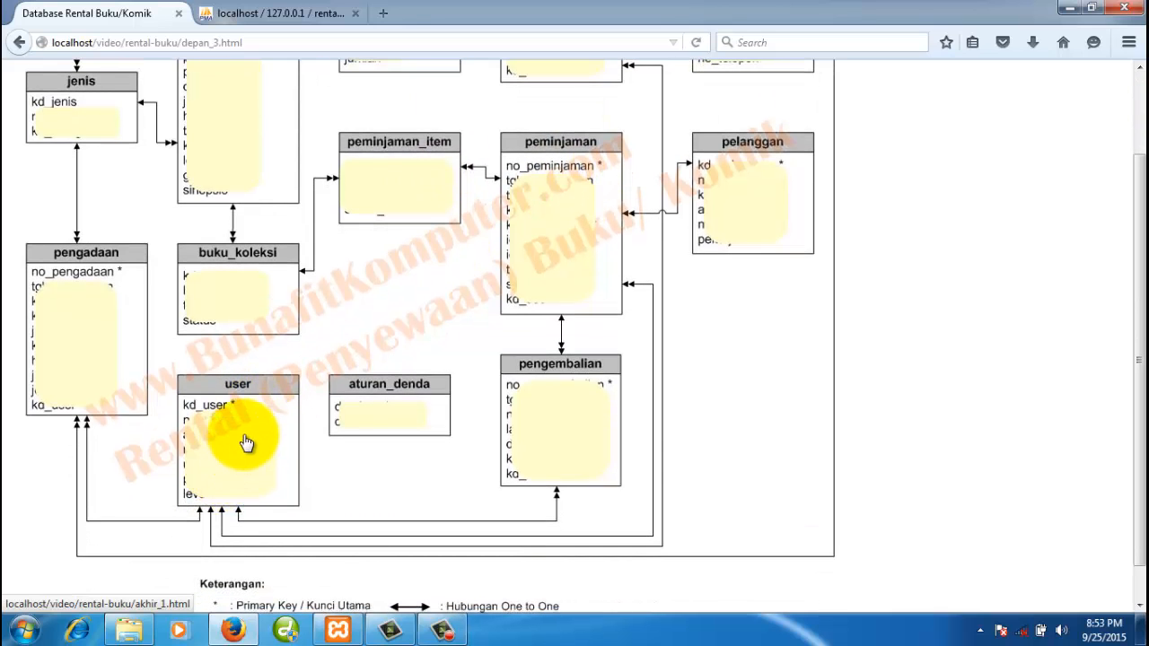
{"action": "scroll", "coordinate": [256, 442], "scroll_direction": "up", "scroll_amount": 2}
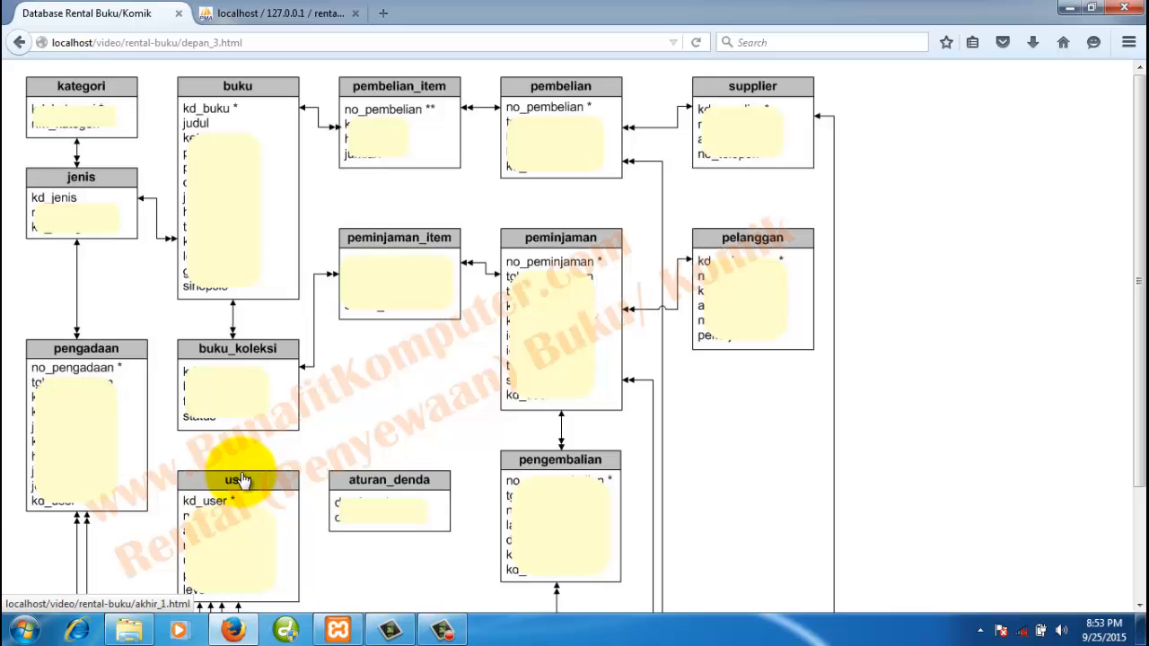
{"action": "scroll", "coordinate": [241, 480], "scroll_direction": "down", "scroll_amount": 2}
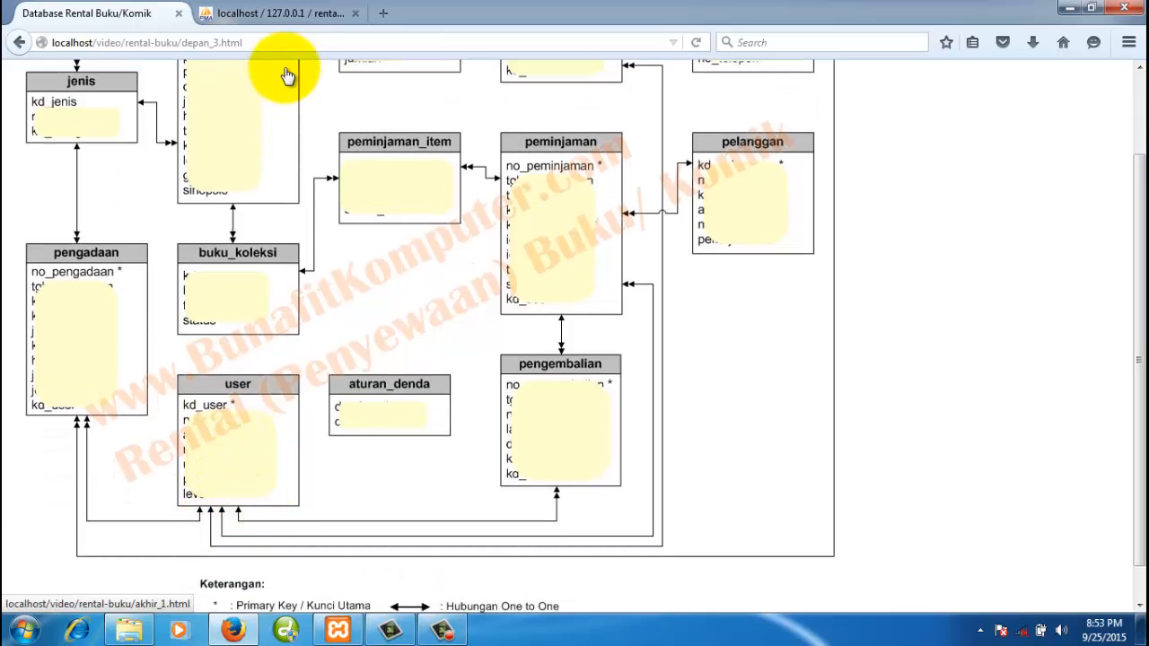
{"action": "left_click", "coordinate": [301, 13]}
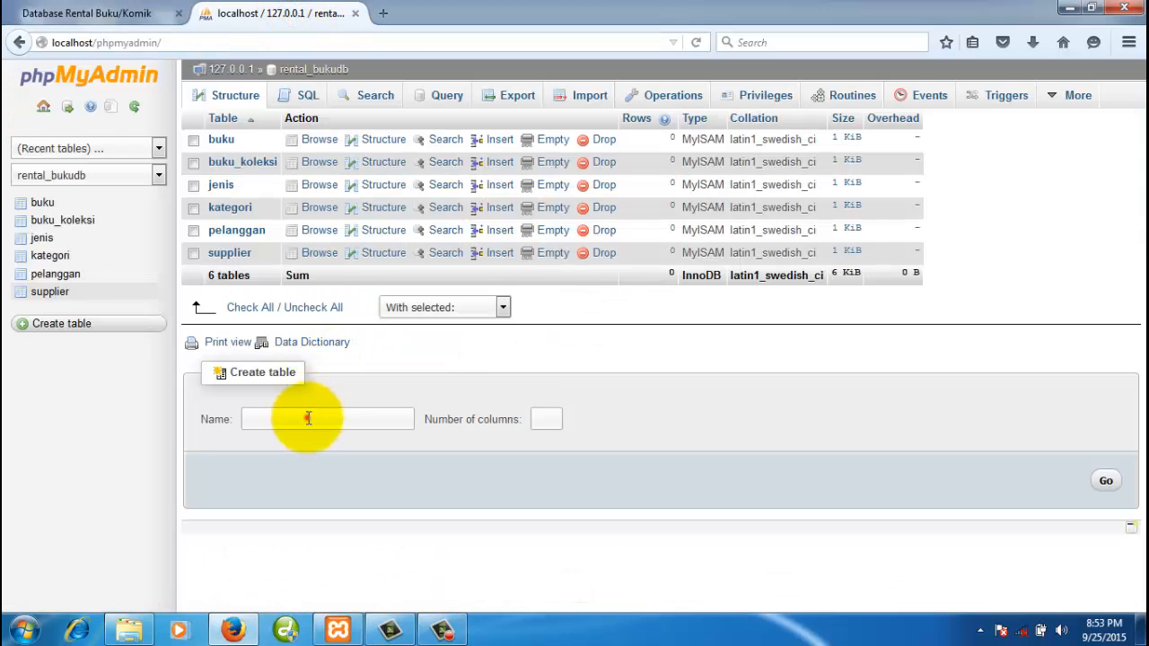
- Reload the rental_bukudb list and request a new table 'user' with 4 columns
{"action": "left_click", "coordinate": [337, 73]}
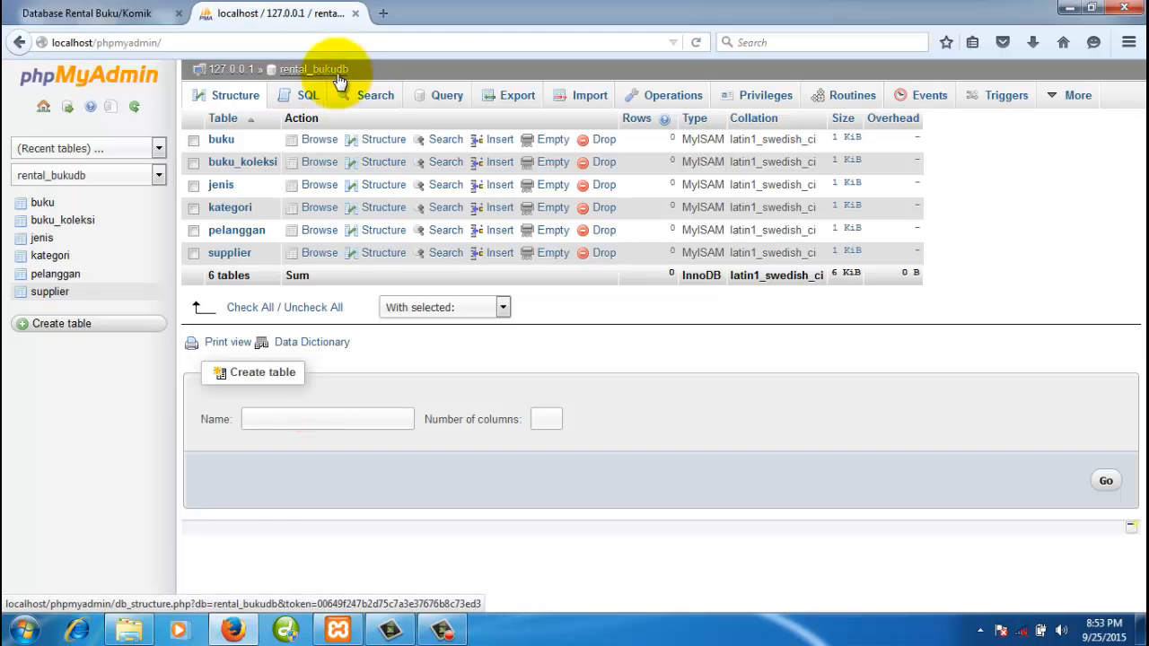
{"action": "left_click", "coordinate": [367, 415]}
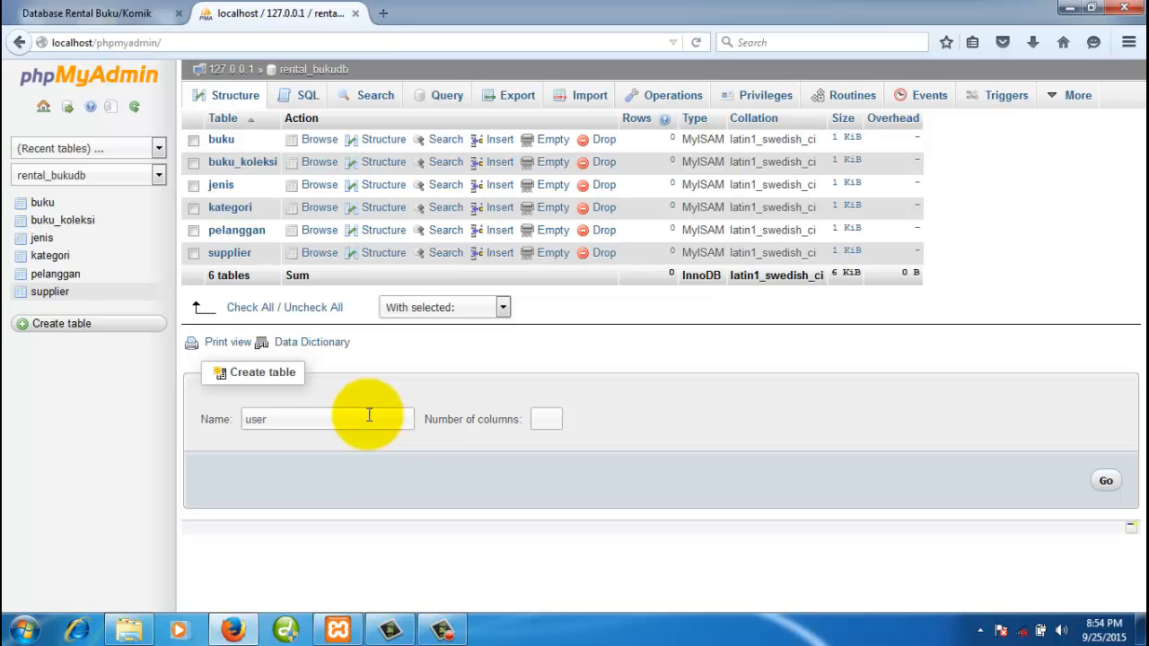
{"action": "left_click", "coordinate": [545, 419]}
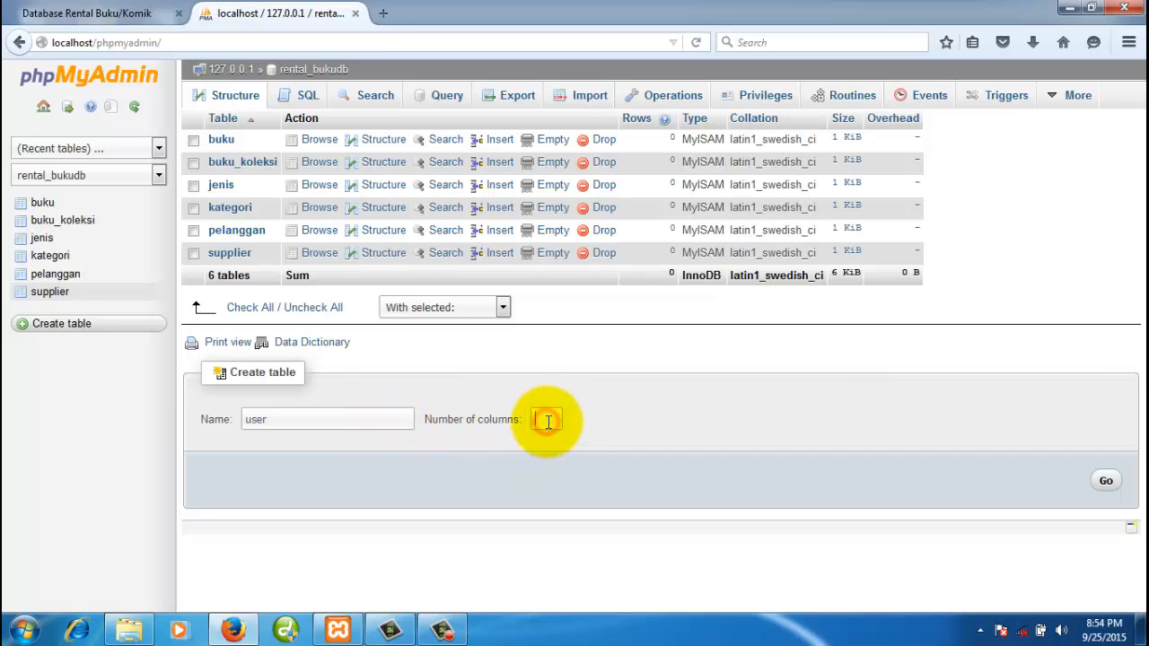
{"action": "type", "text": "4"}
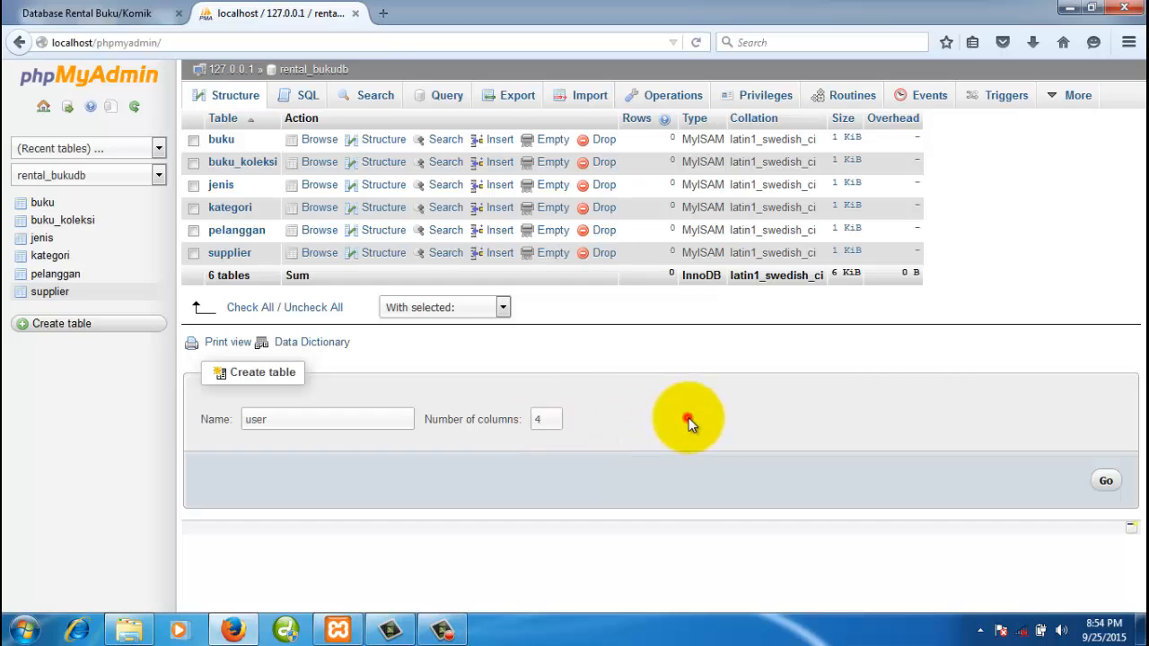
{"action": "left_click", "coordinate": [1105, 479]}
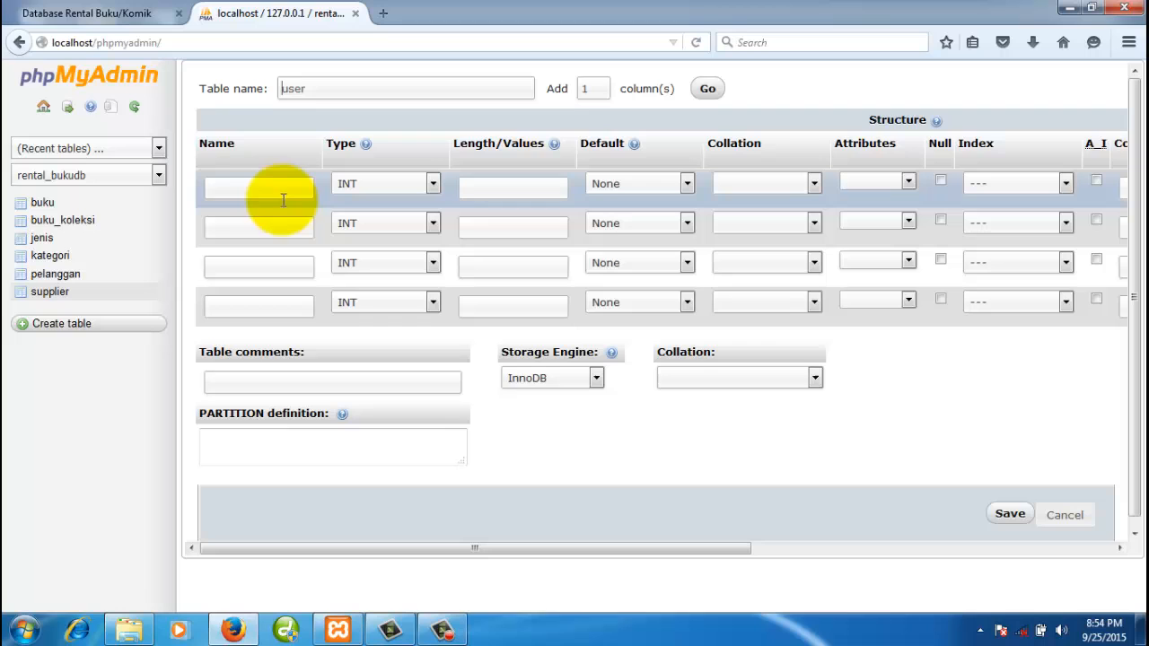
- Name the four columns kd_user, nm_user, username and password
{"action": "left_click", "coordinate": [282, 186]}
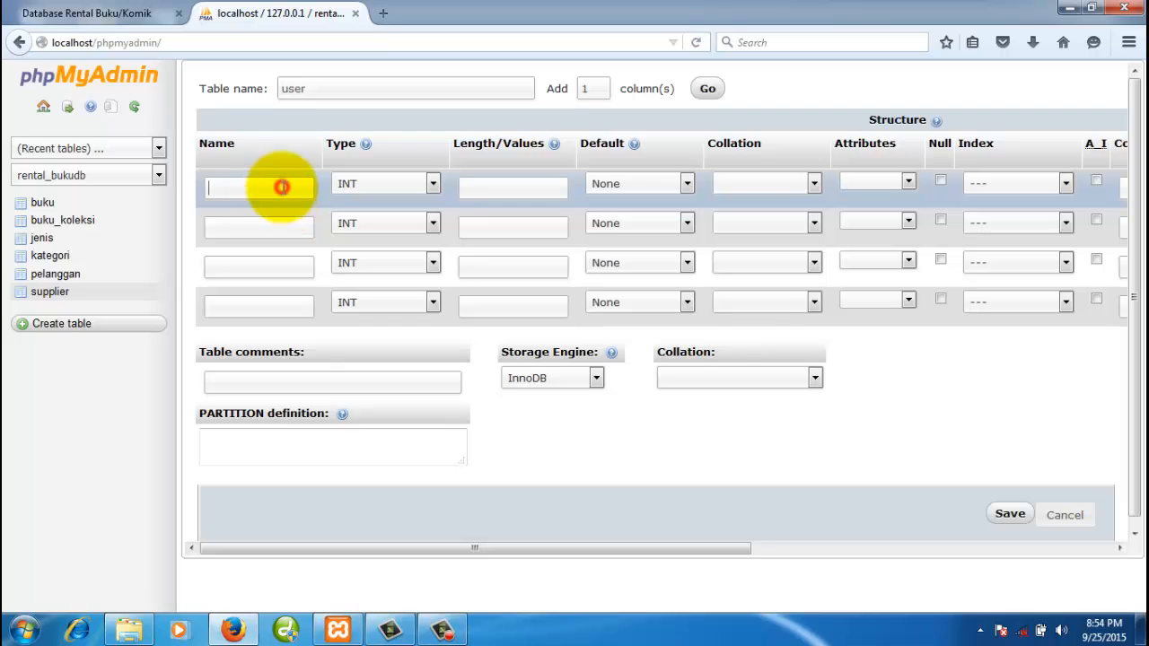
{"action": "type", "text": "kd_user"}
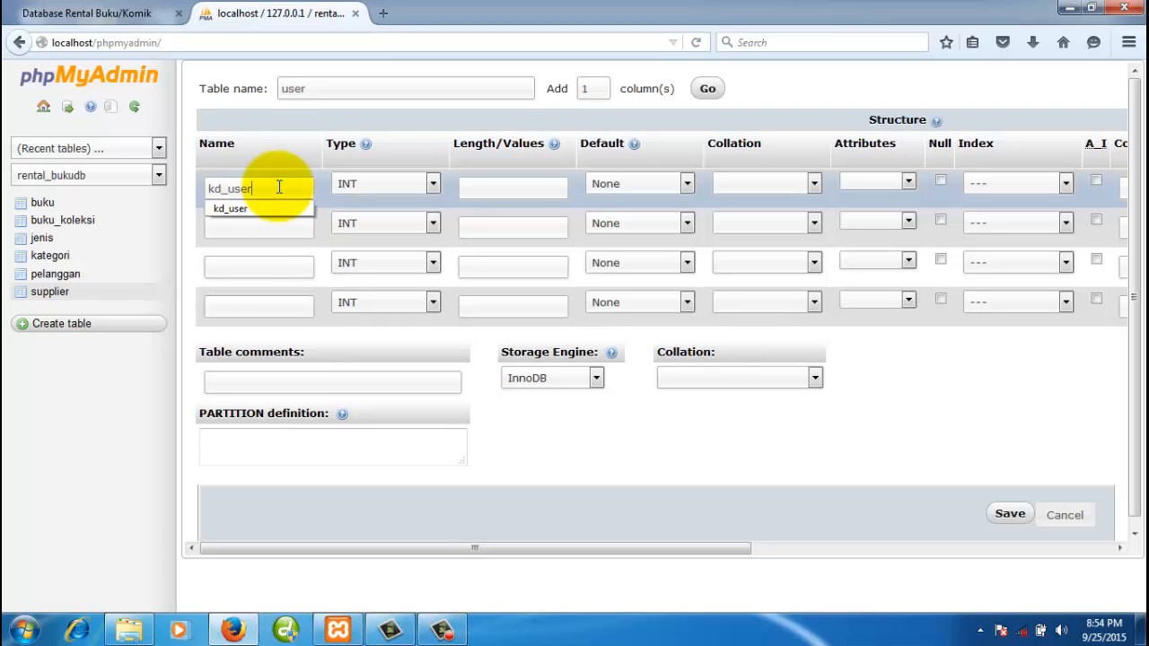
{"action": "left_click", "coordinate": [275, 220]}
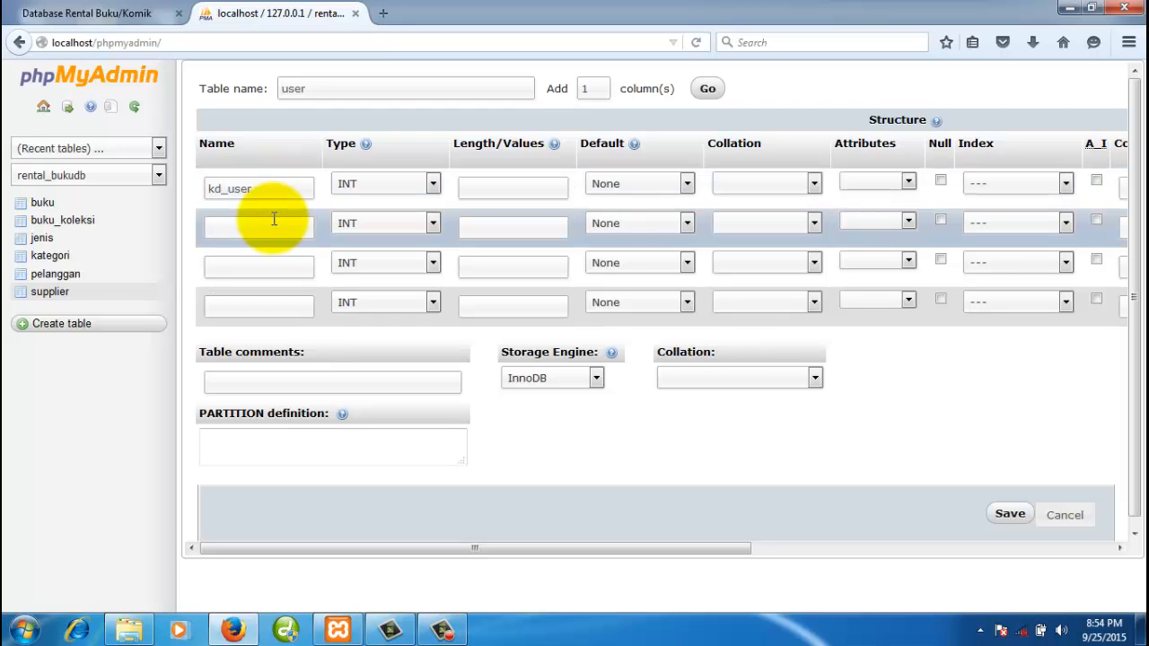
{"action": "type", "text": "nm_user"}
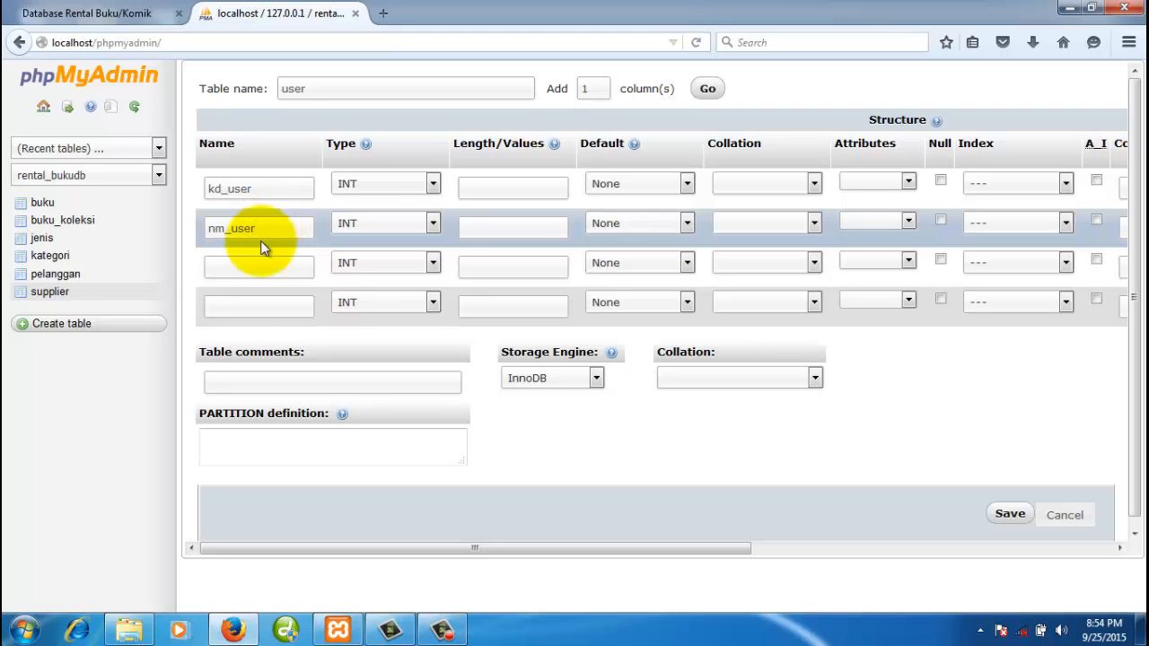
{"action": "left_click", "coordinate": [252, 263]}
{"action": "type", "text": "us"}
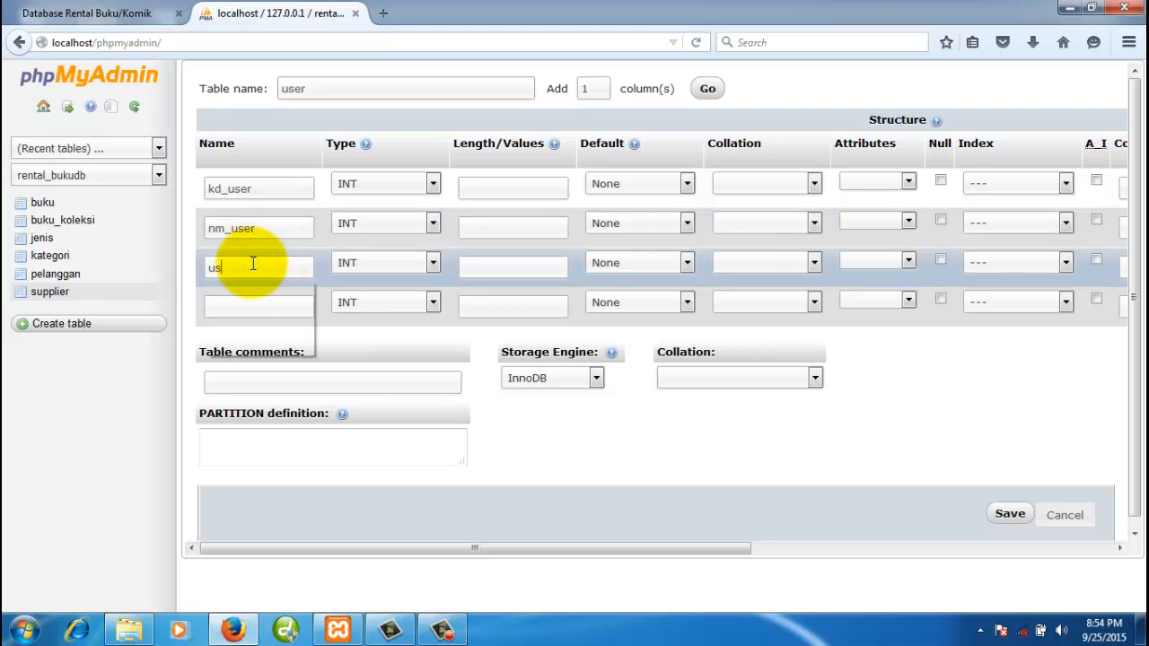
{"action": "type", "text": "ername"}
{"action": "left_click", "coordinate": [256, 305]}
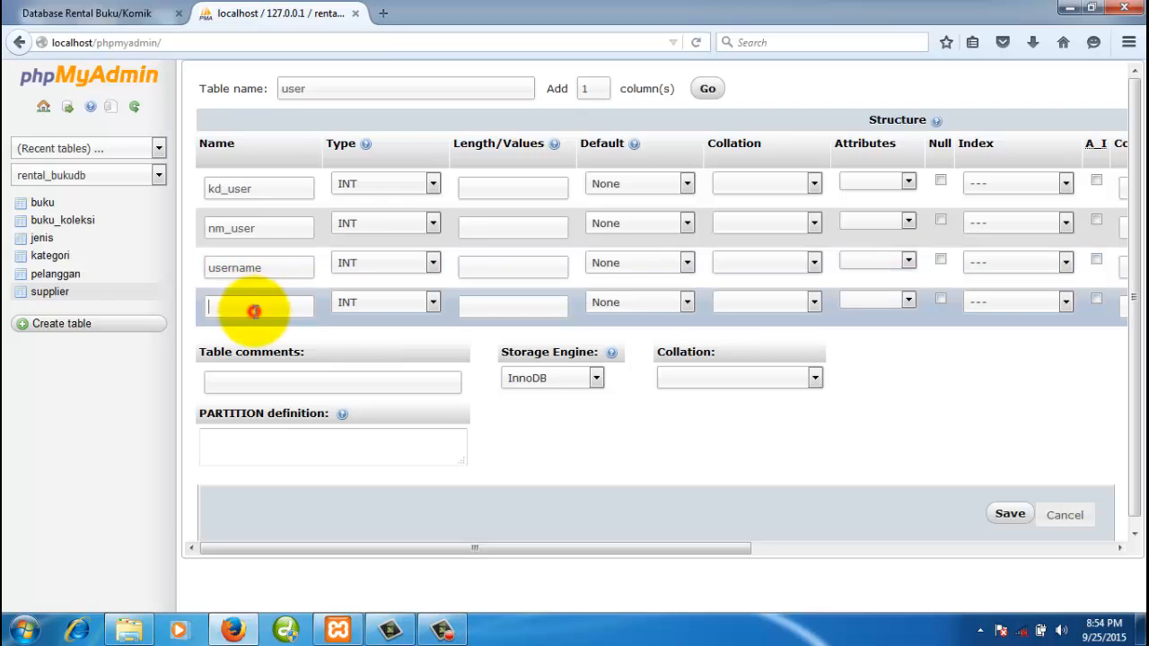
{"action": "type", "text": "password"}
- Make kd_user a CHAR column with length 3
{"action": "left_click", "coordinate": [285, 186]}
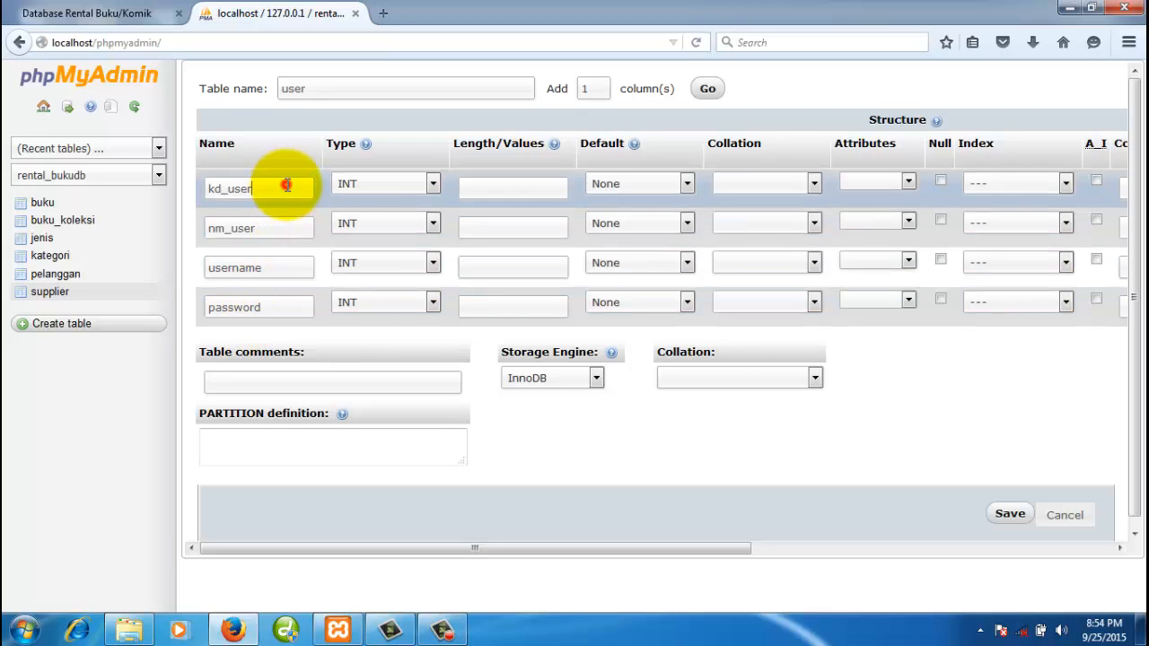
{"action": "left_click", "coordinate": [365, 185]}
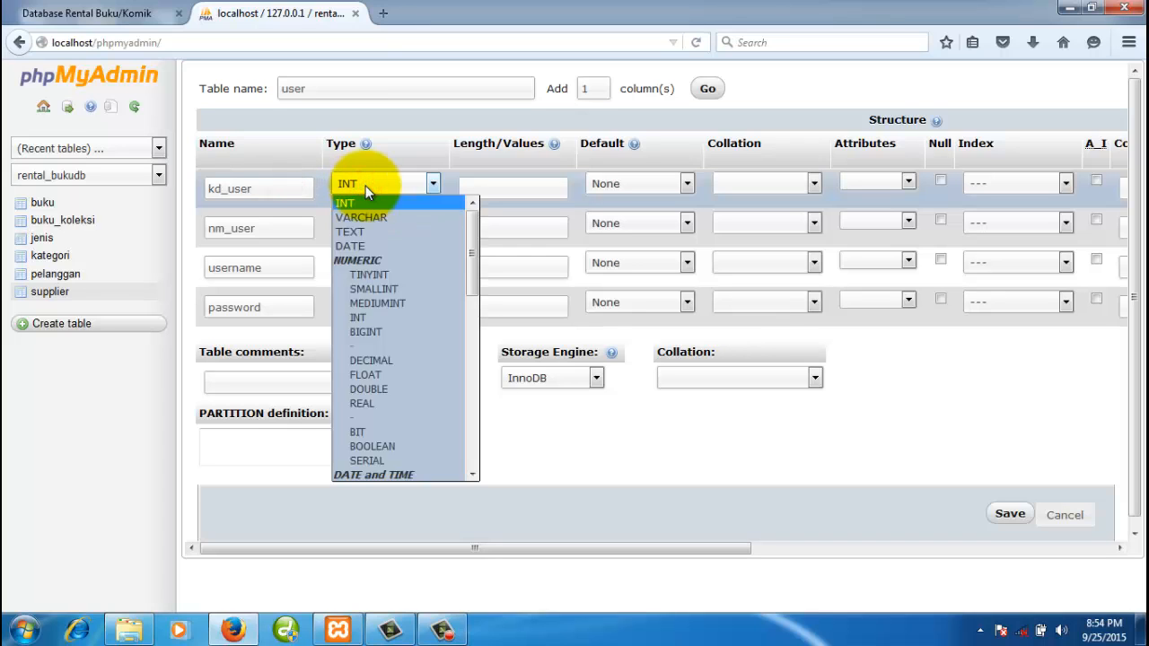
{"action": "scroll", "coordinate": [411, 395], "scroll_direction": "down", "scroll_amount": 2}
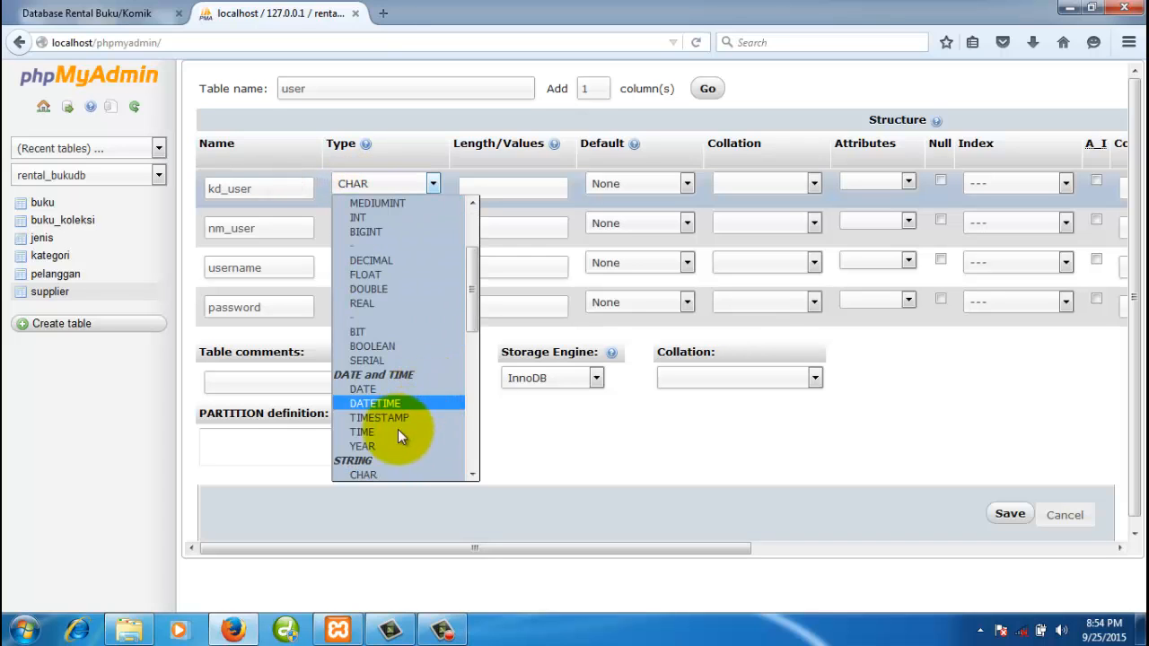
{"action": "left_click", "coordinate": [382, 476]}
{"action": "left_click", "coordinate": [467, 187]}
{"action": "type", "text": "4"}
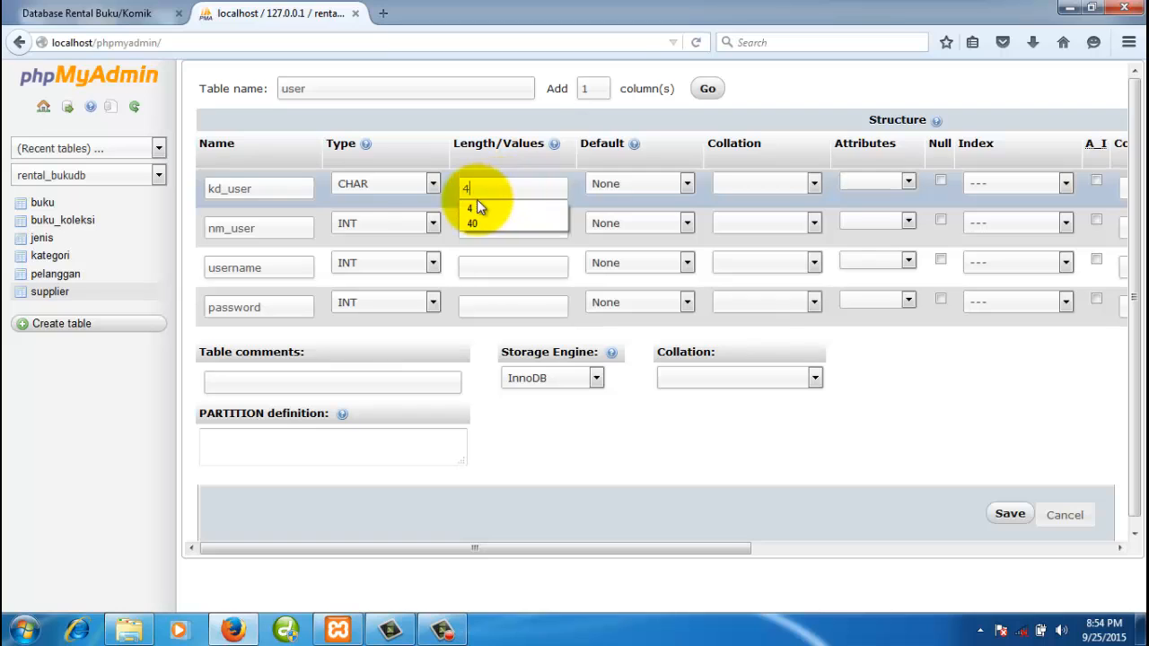
{"action": "left_click_drag", "start_coordinate": [475, 189], "coordinate": [445, 191]}
{"action": "type", "text": "3"}
- Make nm_user VARCHAR(100) and username VARCHAR with length 2
{"action": "left_click", "coordinate": [283, 225]}
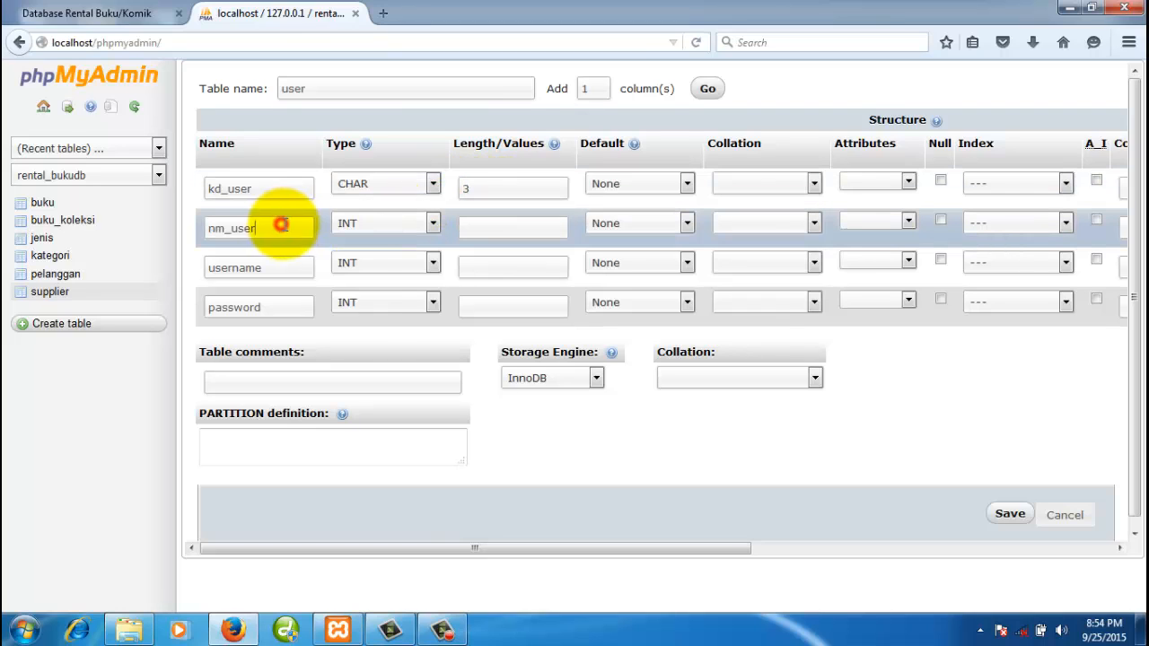
{"action": "left_click", "coordinate": [372, 226]}
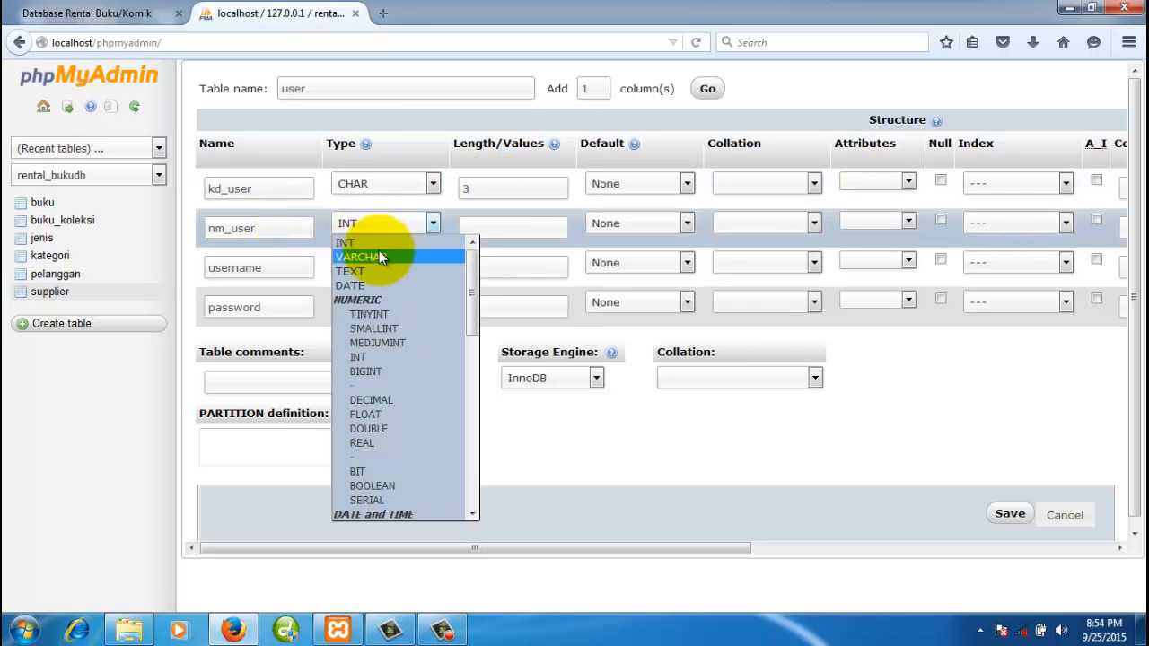
{"action": "left_click", "coordinate": [379, 257]}
{"action": "left_click", "coordinate": [472, 226]}
{"action": "type", "text": "1"}
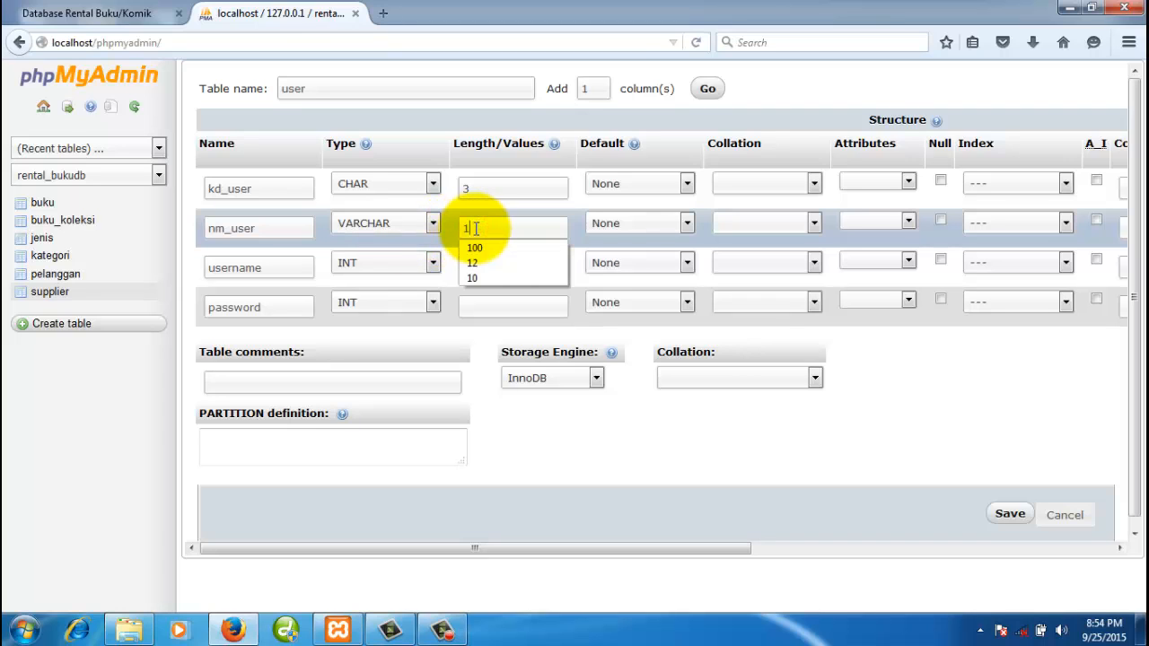
{"action": "type", "text": "00"}
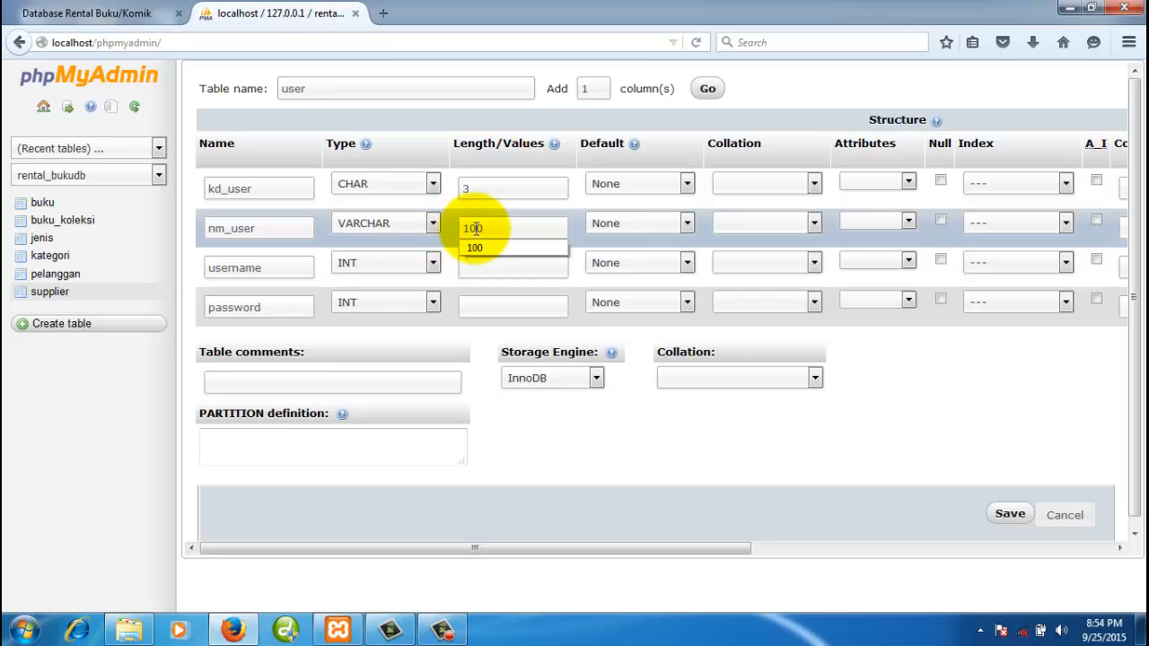
{"action": "left_click", "coordinate": [290, 268]}
{"action": "left_click", "coordinate": [356, 269]}
{"action": "left_click", "coordinate": [370, 292]}
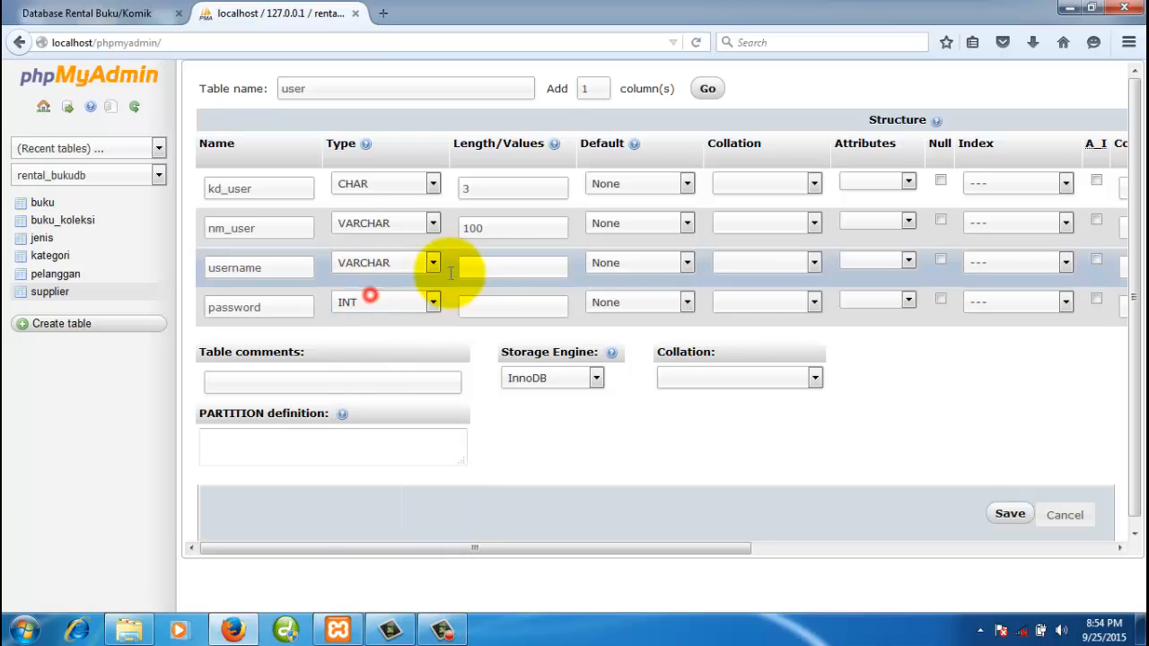
{"action": "left_click", "coordinate": [489, 271]}
{"action": "type", "text": "20"}
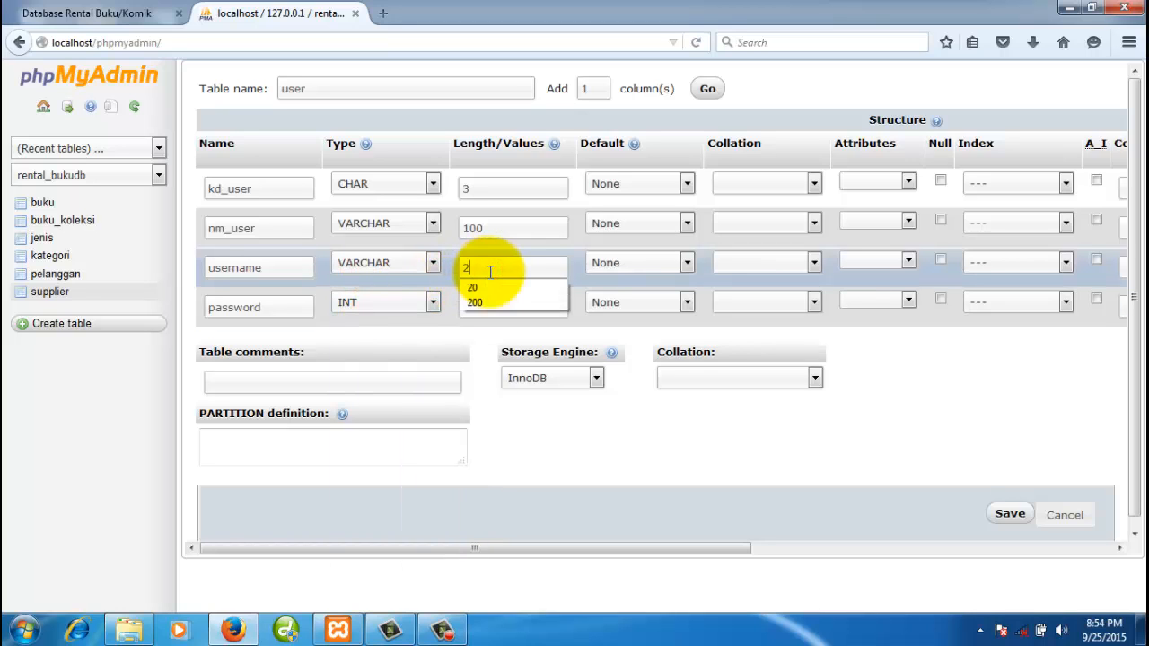
- Make password a VARCHAR(200) column
{"action": "left_click", "coordinate": [291, 308]}
{"action": "left_click", "coordinate": [347, 306]}
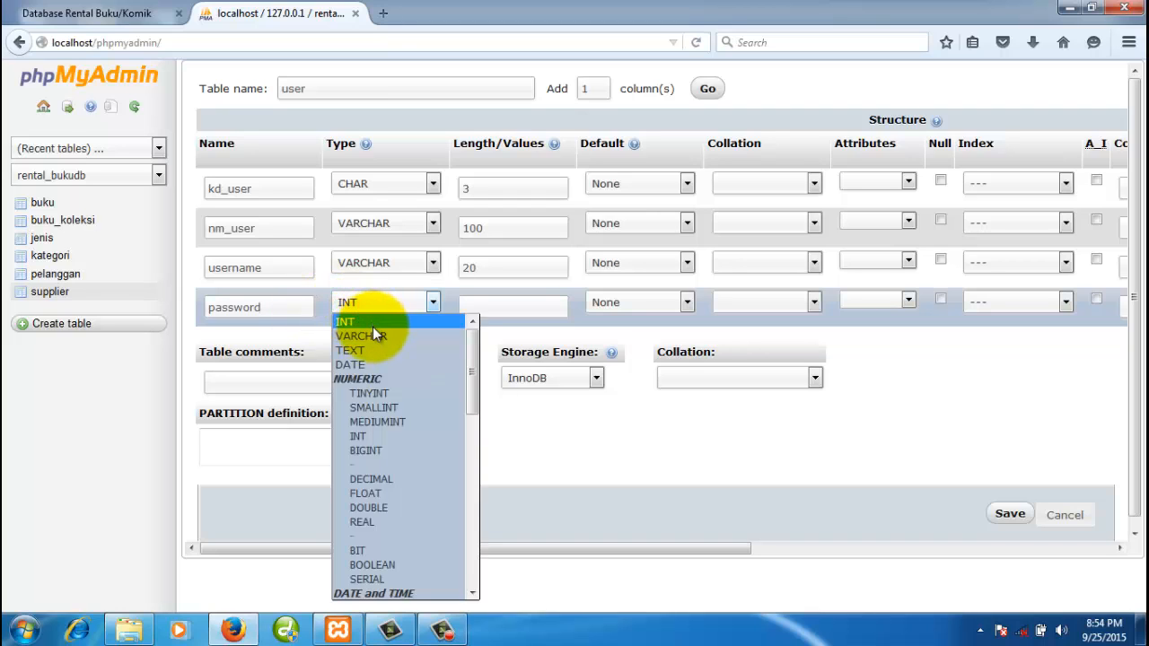
{"action": "left_click", "coordinate": [372, 330]}
{"action": "left_click", "coordinate": [504, 307]}
{"action": "type", "text": "200"}
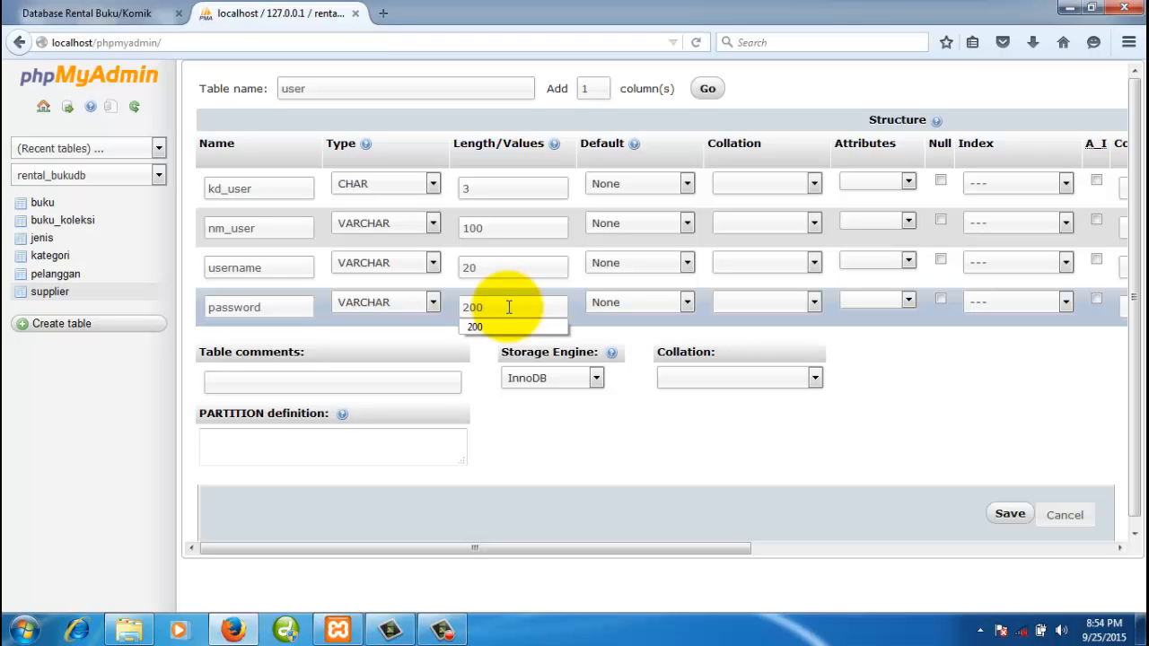
{"action": "left_click", "coordinate": [269, 307]}
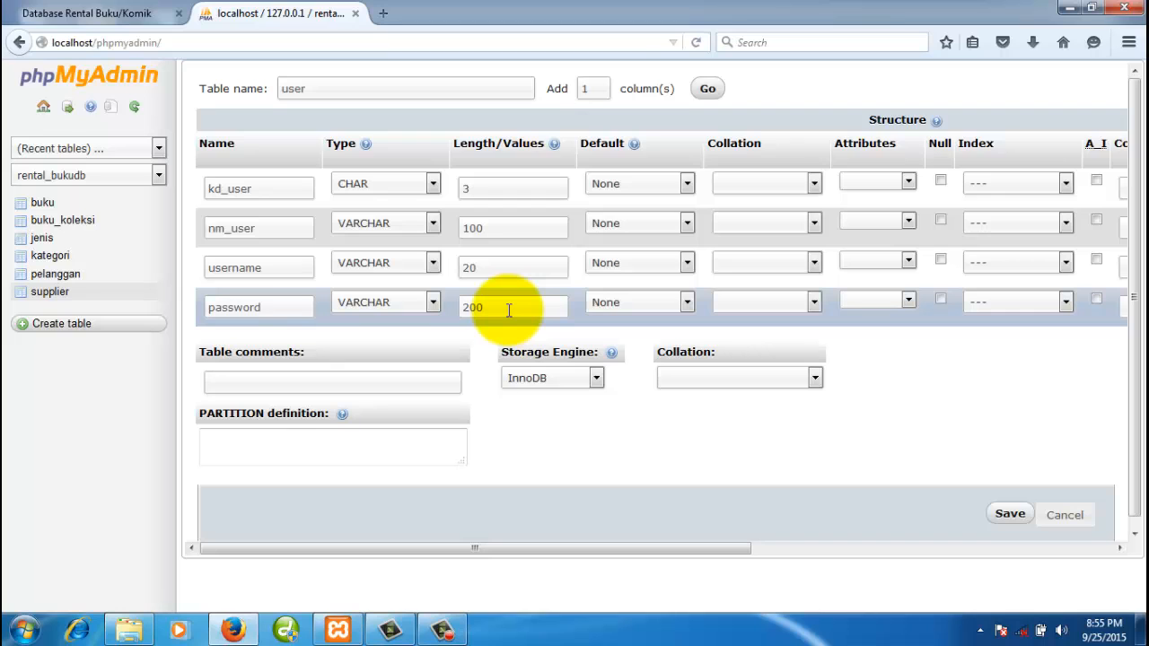
- Set kd_user as PRIMARY key, choose the MyISAM engine, and save the user table
{"action": "left_click", "coordinate": [1014, 187]}
{"action": "left_click", "coordinate": [1010, 214]}
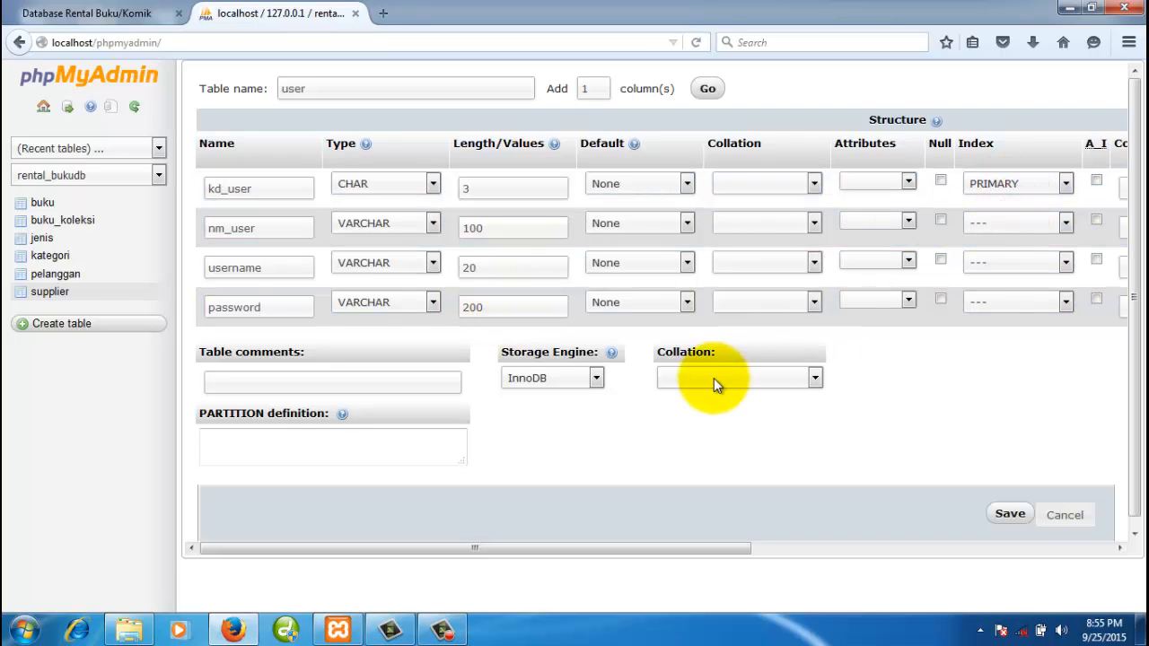
{"action": "left_click", "coordinate": [597, 379]}
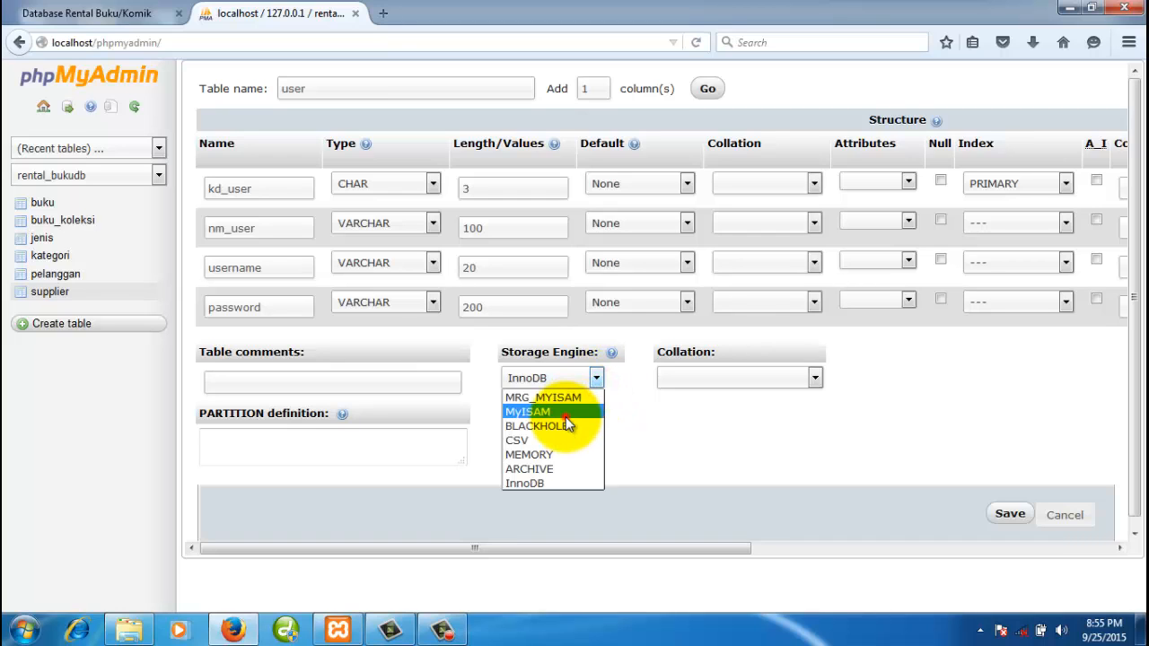
{"action": "left_click", "coordinate": [566, 418]}
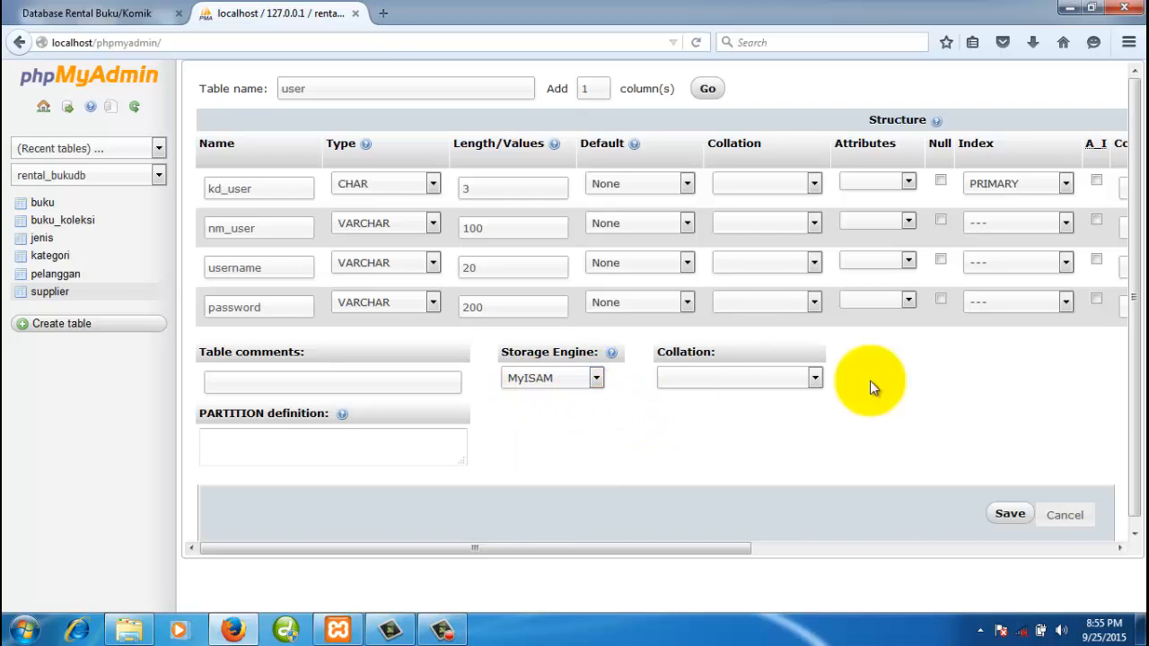
{"action": "left_click", "coordinate": [1006, 515]}
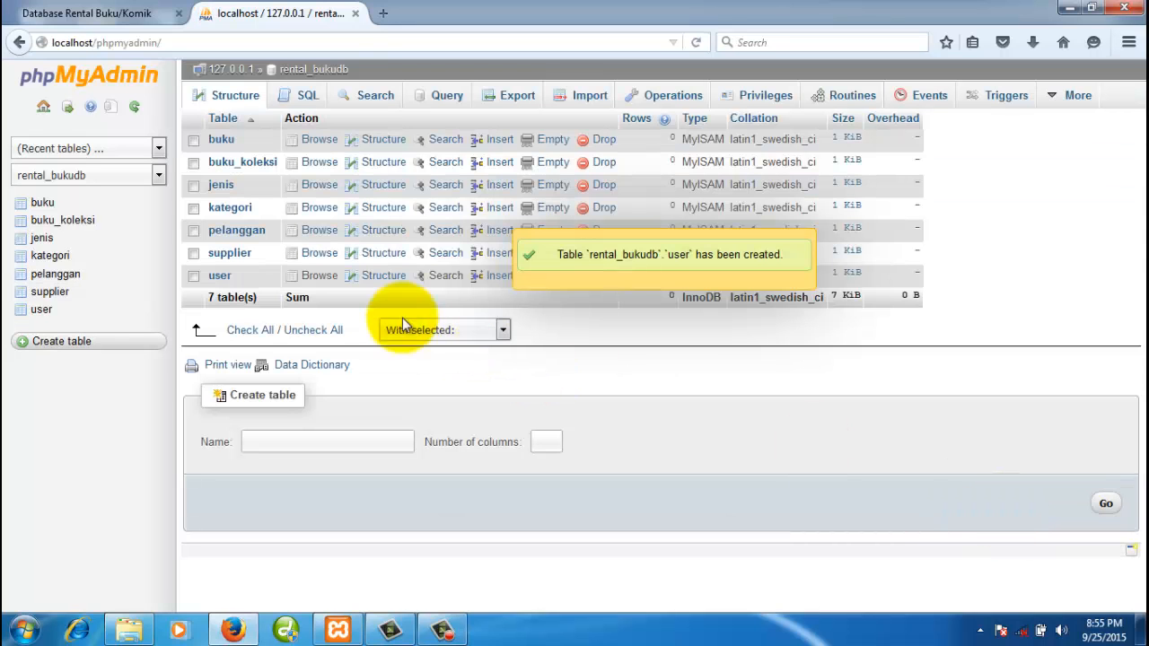
- Review the user table's structure, check the ER diagram, and return to the rental_bukudb overview
{"action": "left_click", "coordinate": [47, 309]}
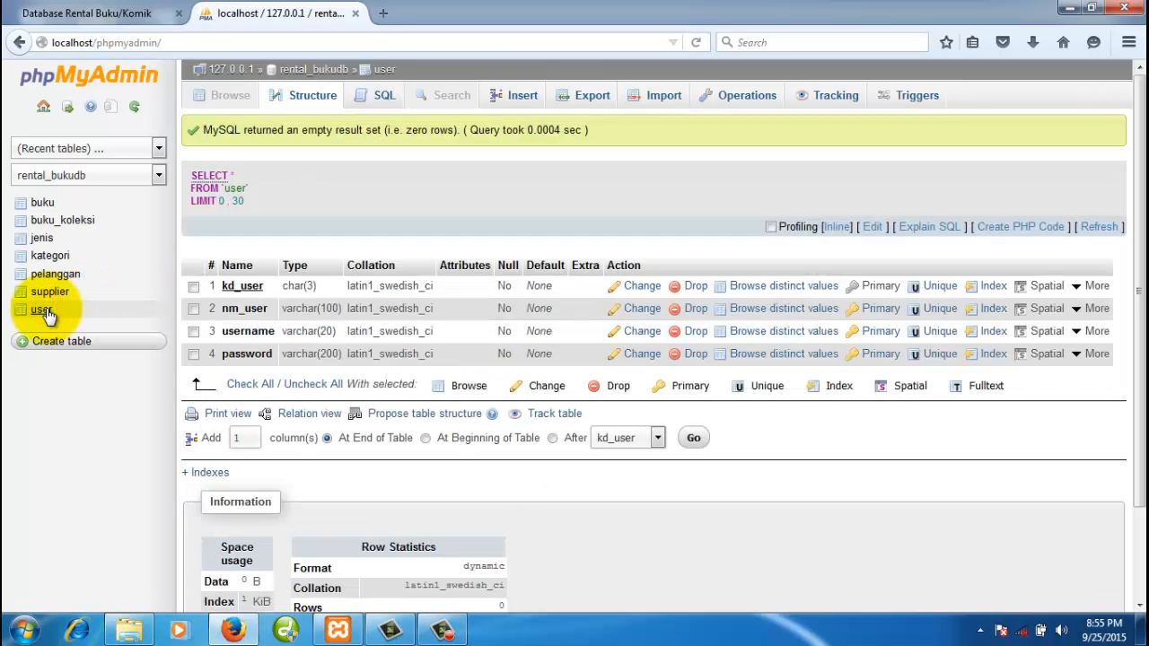
{"action": "left_click", "coordinate": [329, 70]}
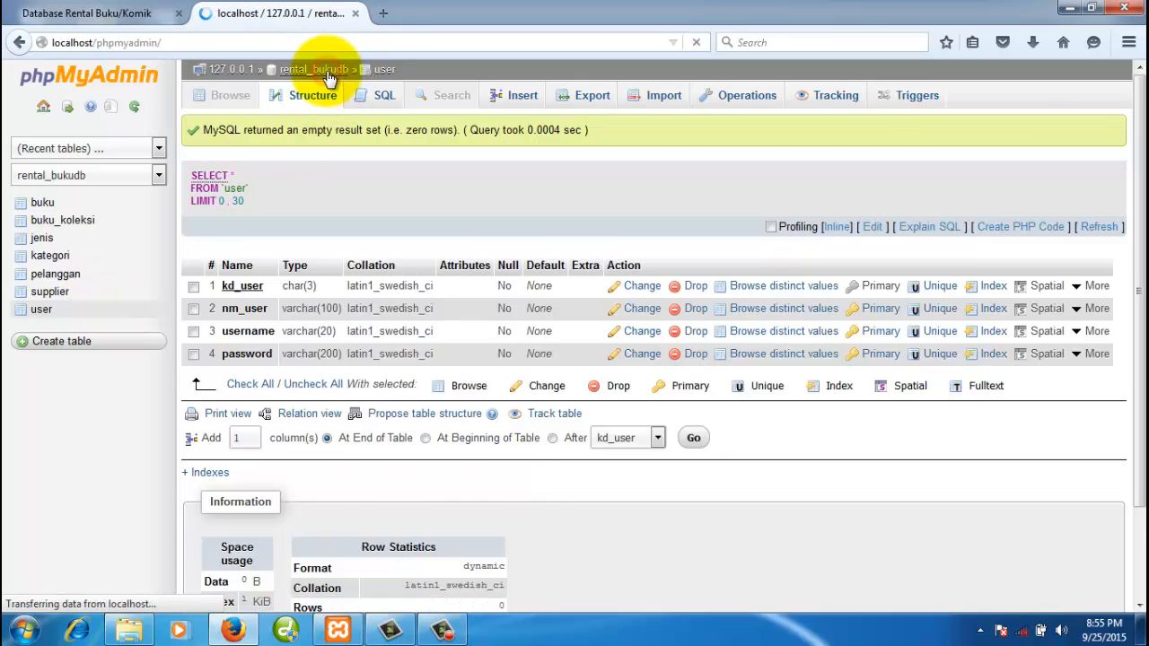
{"action": "left_click", "coordinate": [586, 373]}
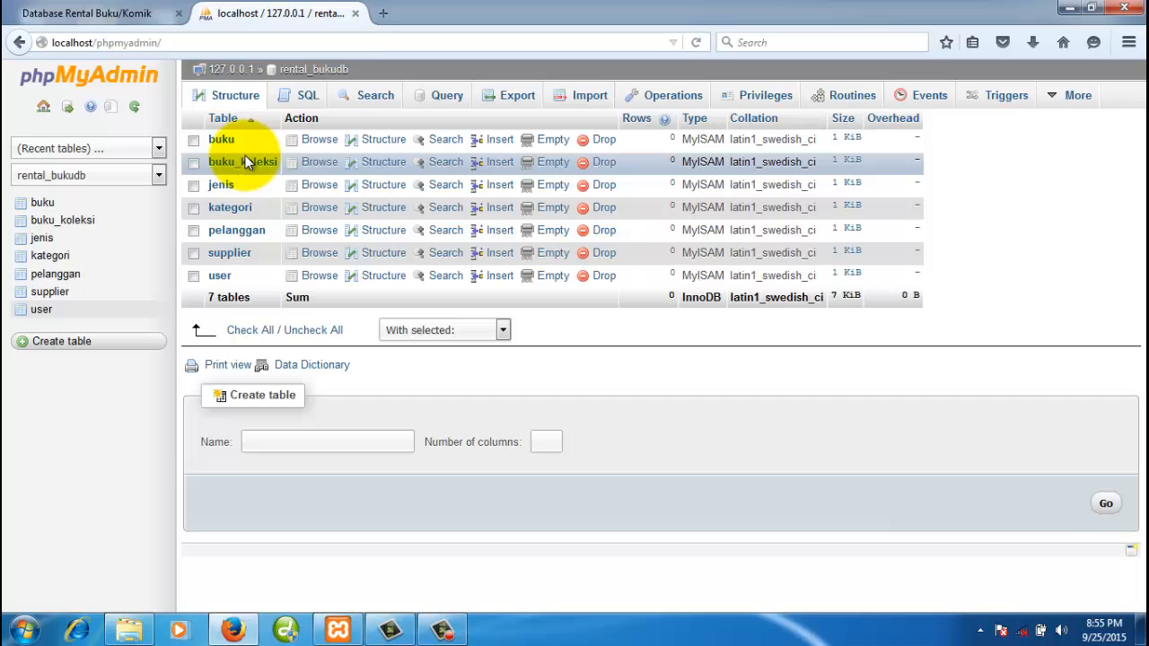
{"action": "left_click", "coordinate": [126, 12]}
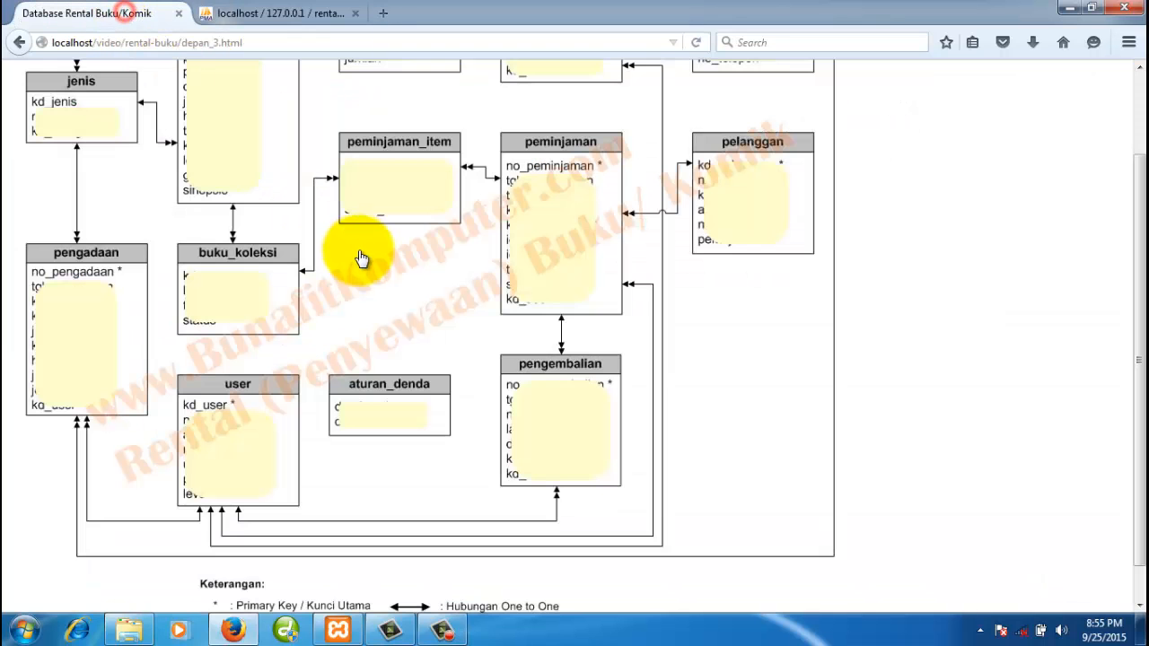
{"action": "scroll", "coordinate": [377, 265], "scroll_direction": "up", "scroll_amount": 2}
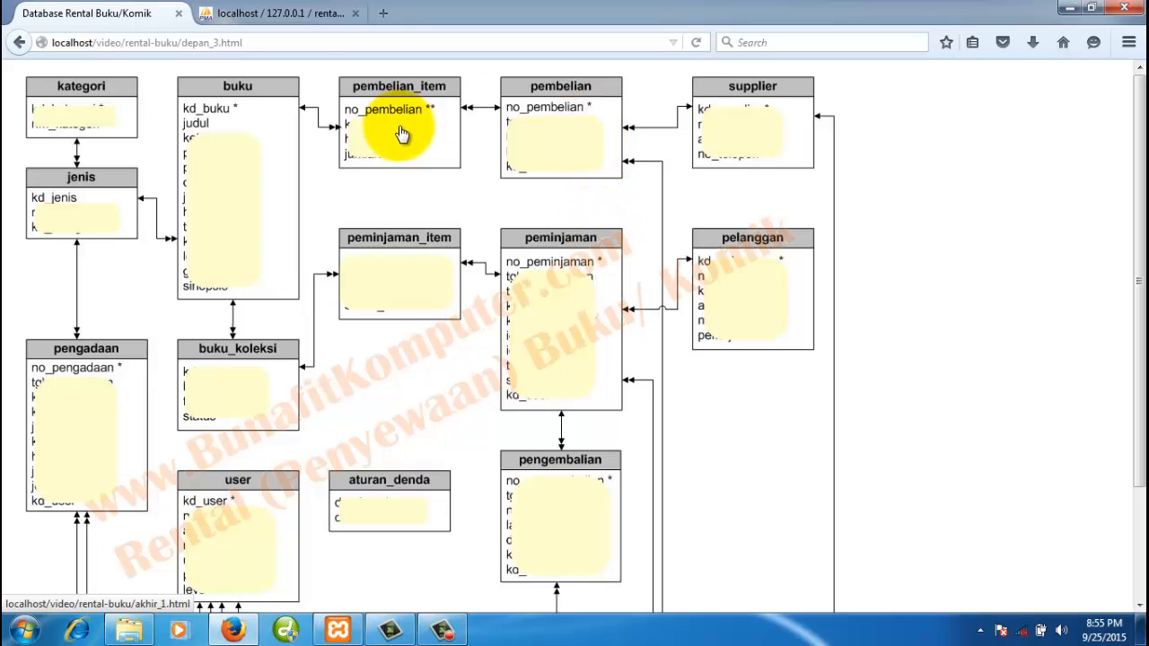
{"action": "left_click", "coordinate": [286, 16]}
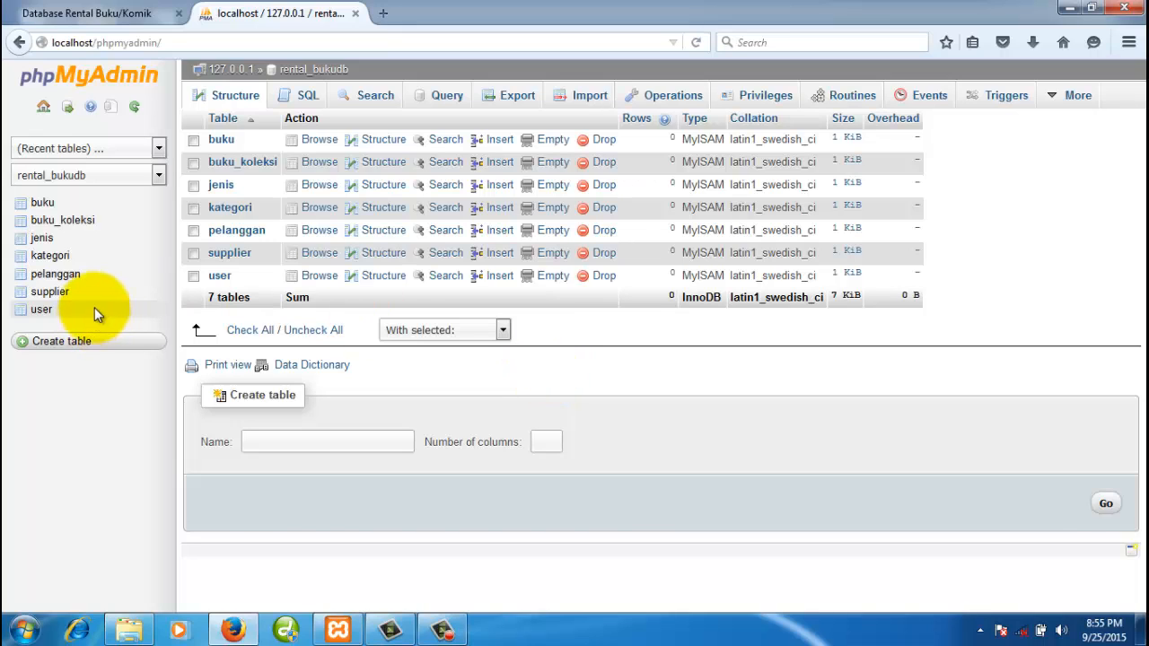
- Insert kategori rows K01 'Komik Indonesia' and K02 'Komik Terjemahan'
{"action": "left_click", "coordinate": [61, 257]}
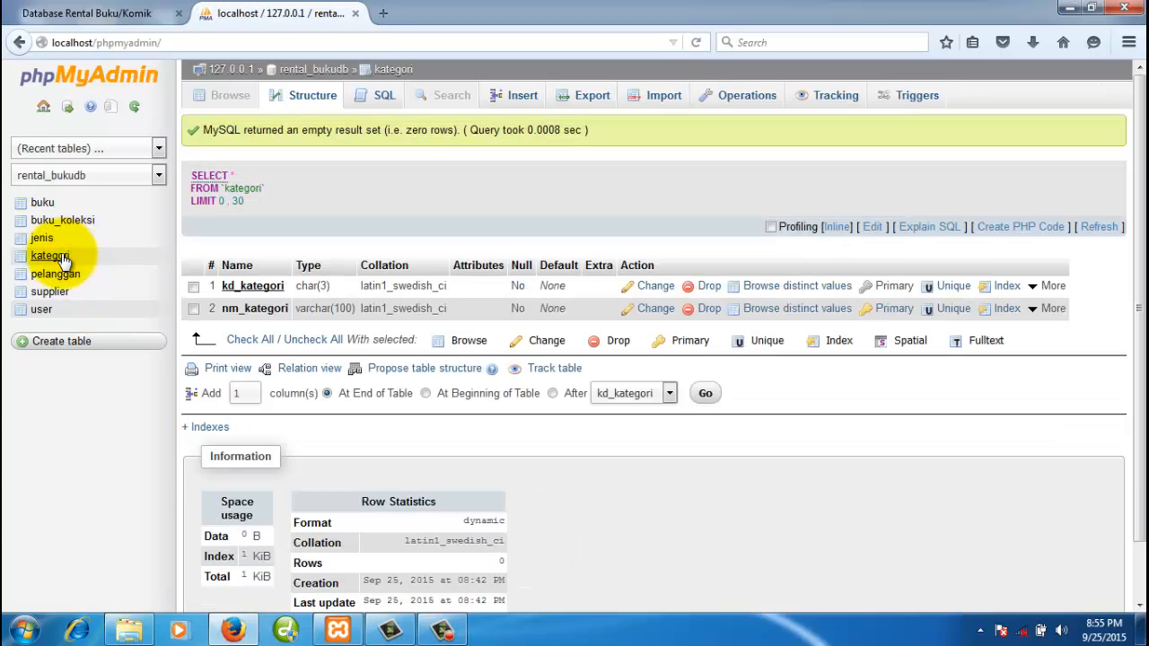
{"action": "left_click", "coordinate": [61, 257]}
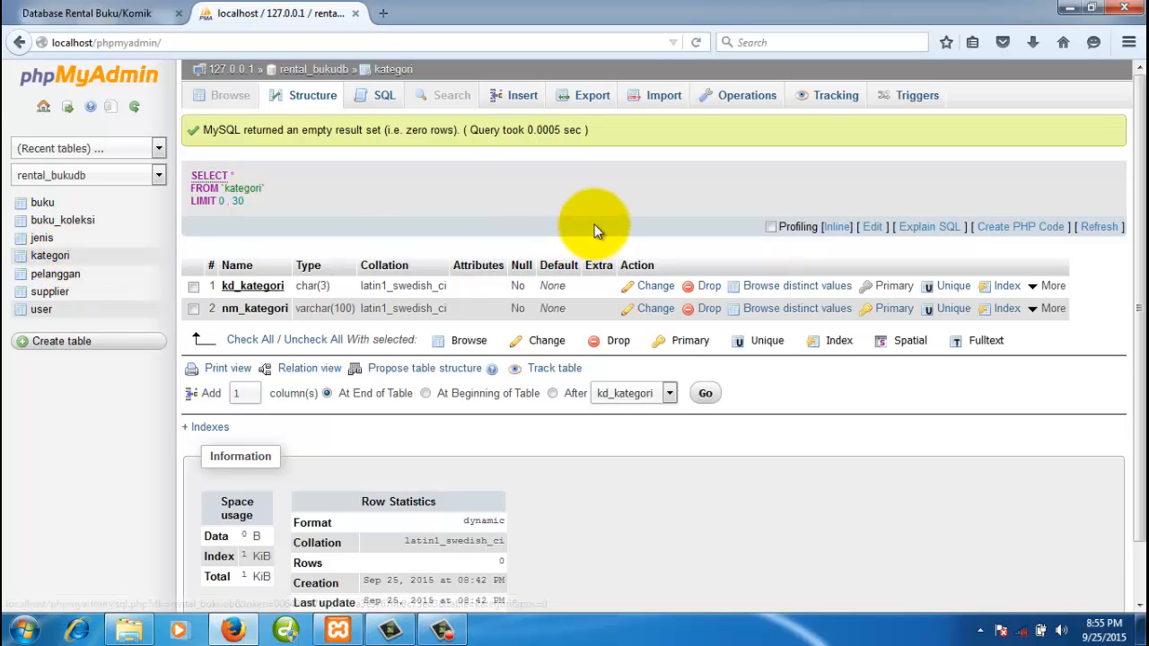
{"action": "left_click", "coordinate": [52, 256]}
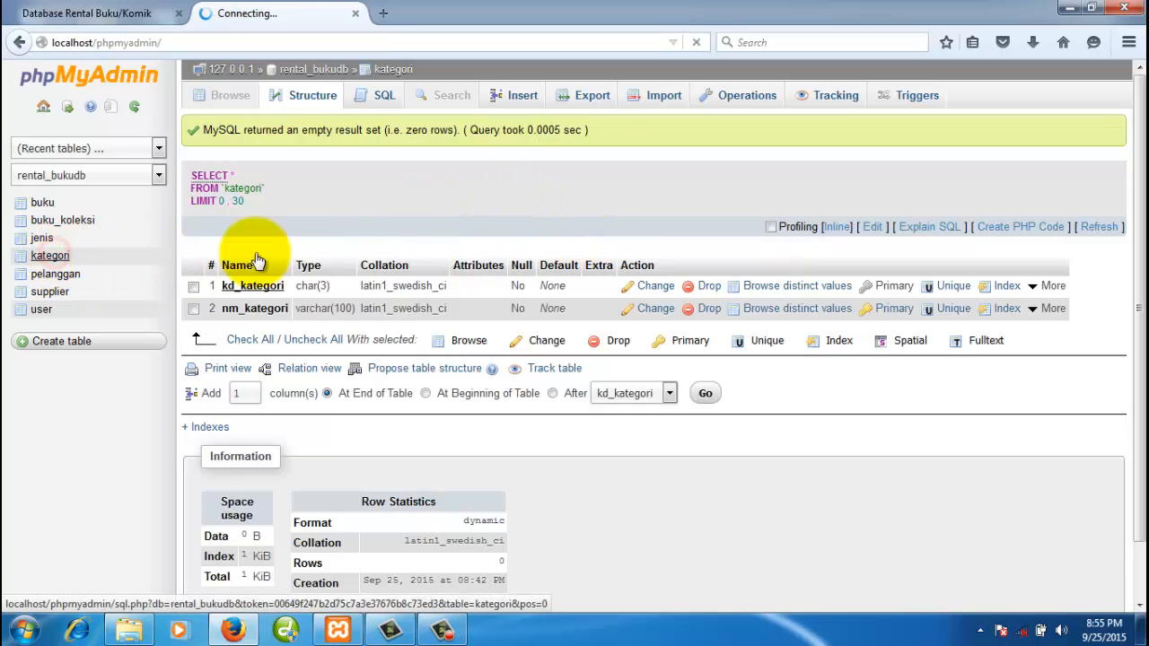
{"action": "left_click", "coordinate": [523, 96]}
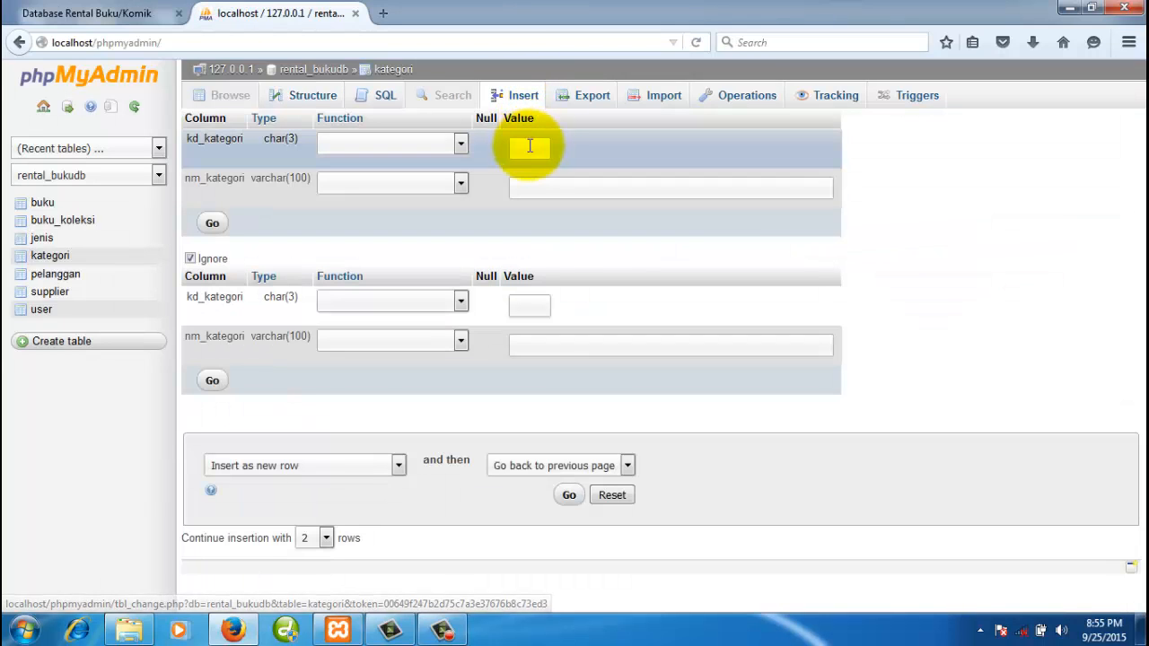
{"action": "left_click", "coordinate": [530, 146]}
{"action": "type", "text": "K"}
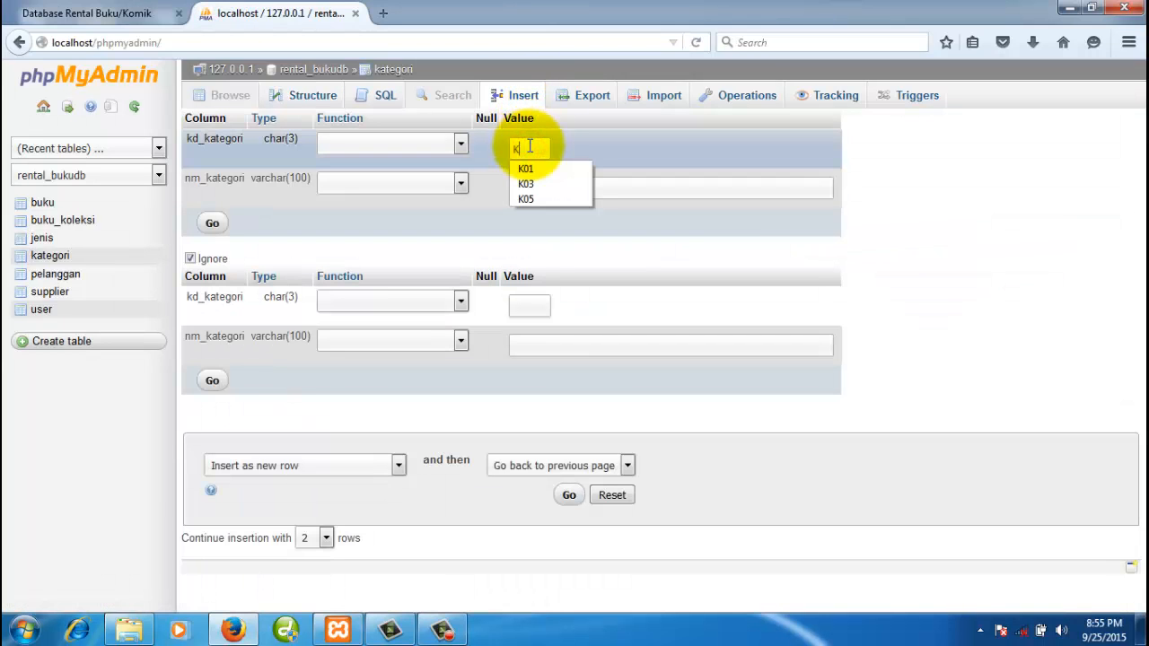
{"action": "type", "text": "01"}
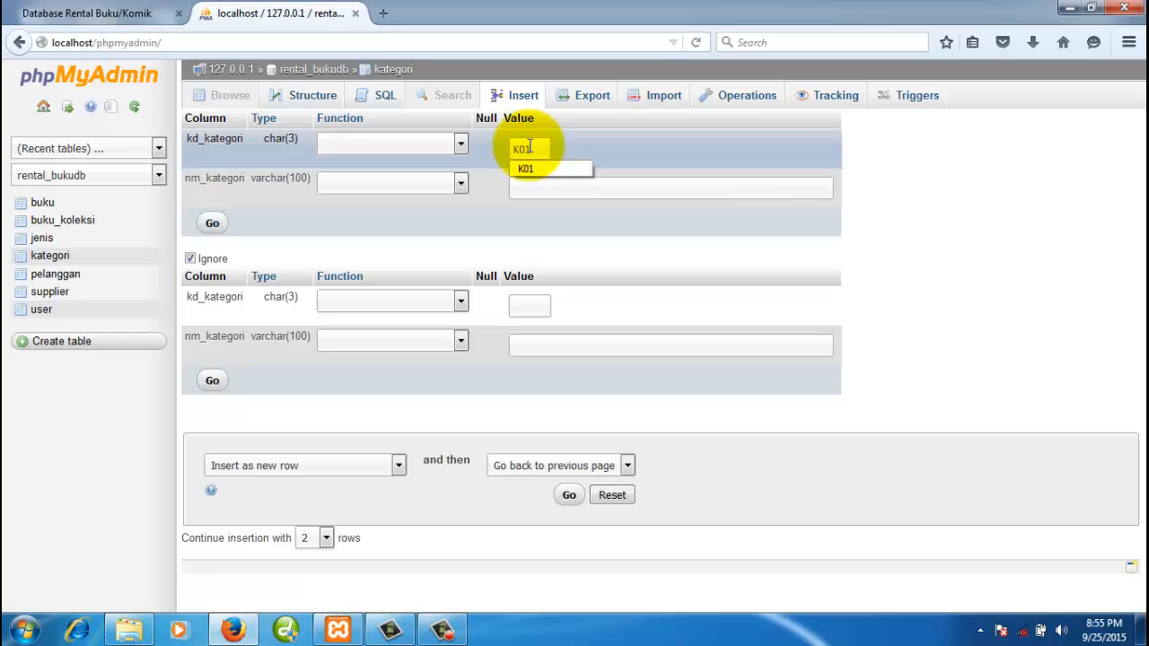
{"action": "left_click", "coordinate": [592, 186]}
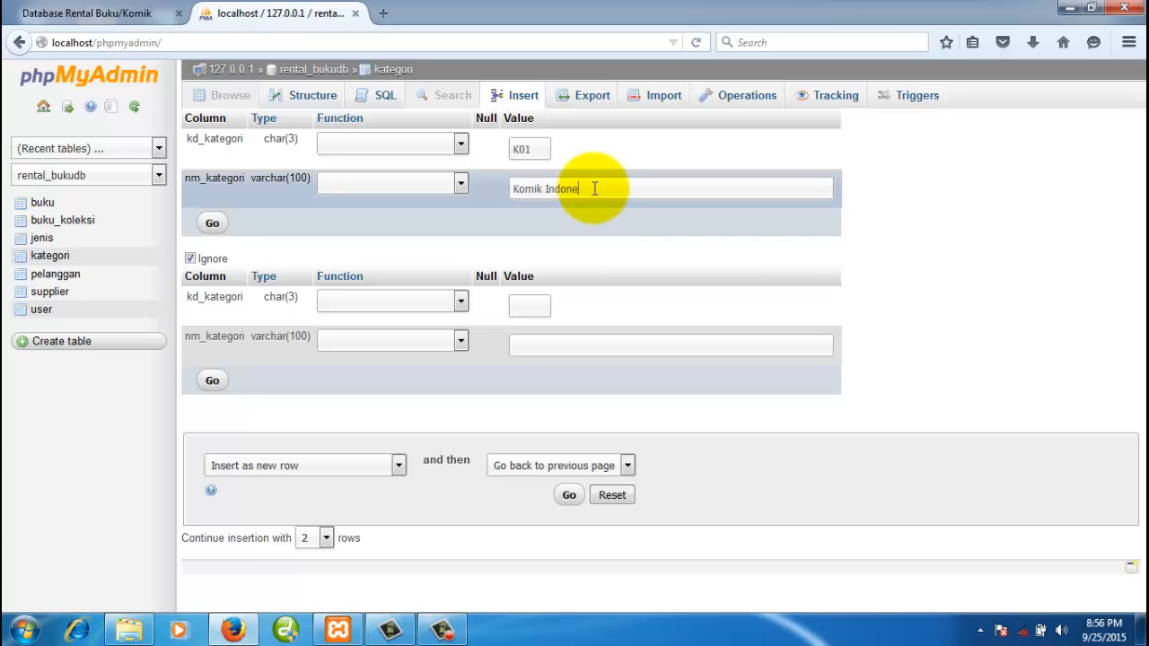
{"action": "left_click", "coordinate": [535, 306]}
{"action": "type", "text": "K0"}
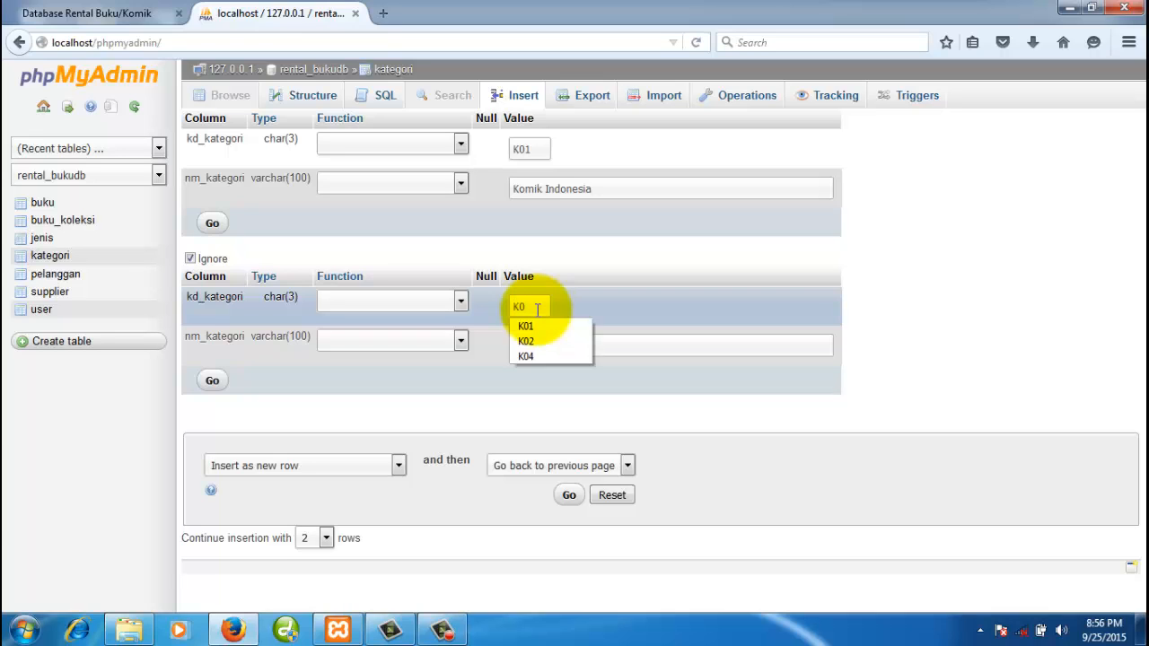
{"action": "type", "text": "2"}
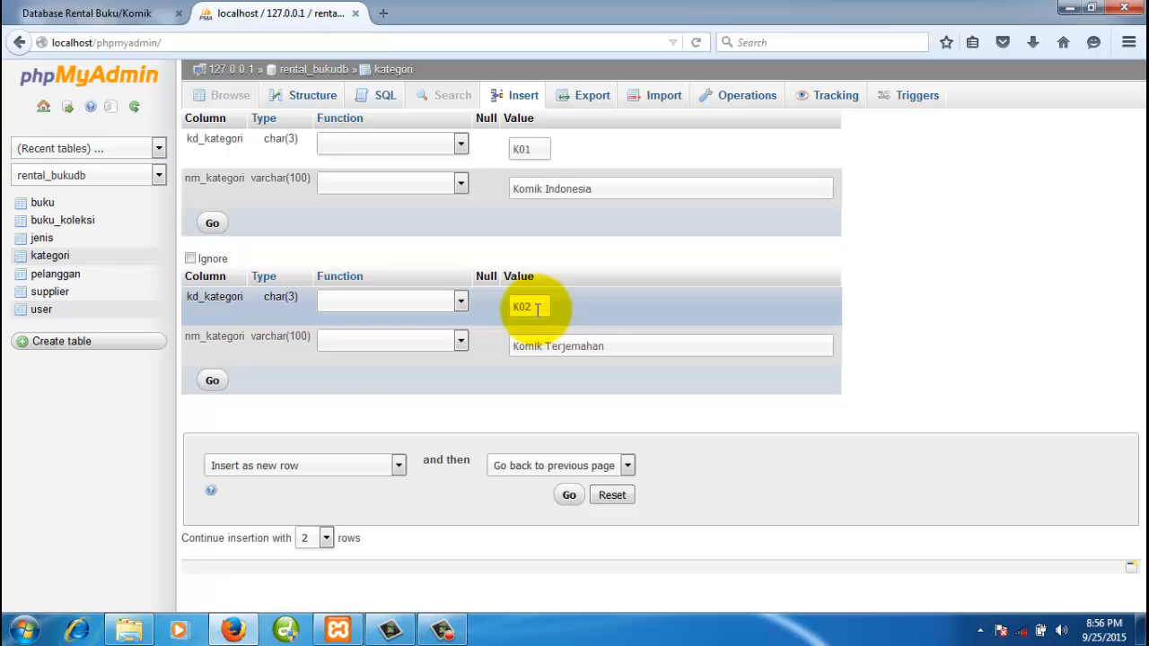
{"action": "left_click", "coordinate": [213, 382]}
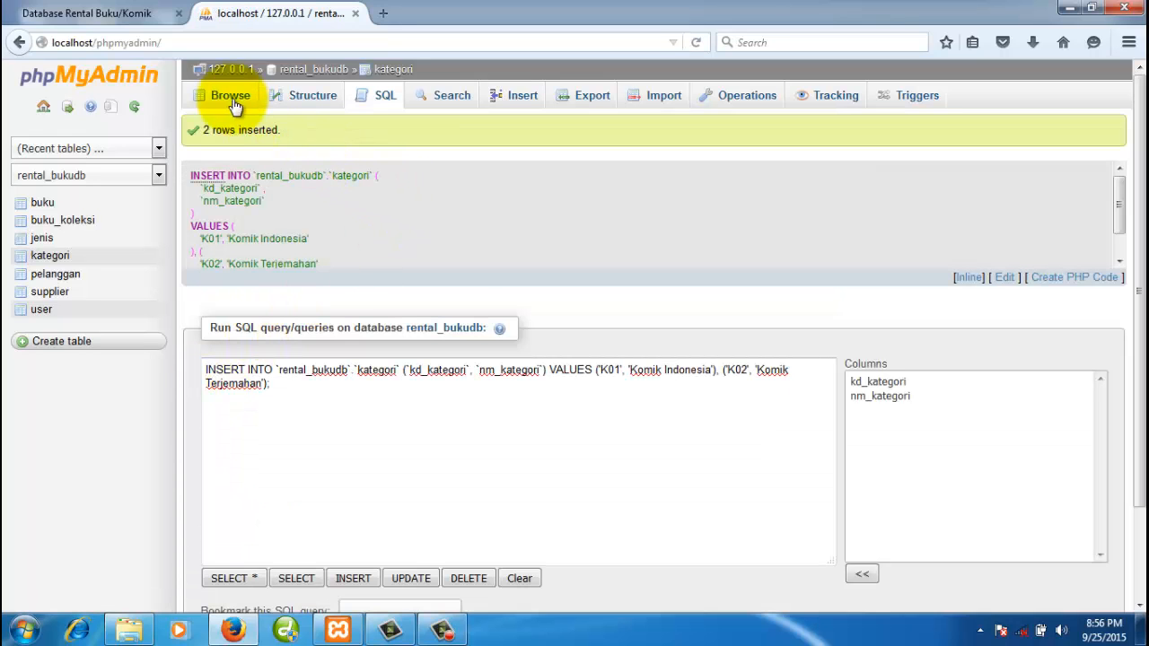
- Insert kategori row K03 'Novel Indonesia' and confirm K01–K03 are listed
{"action": "left_click", "coordinate": [231, 99]}
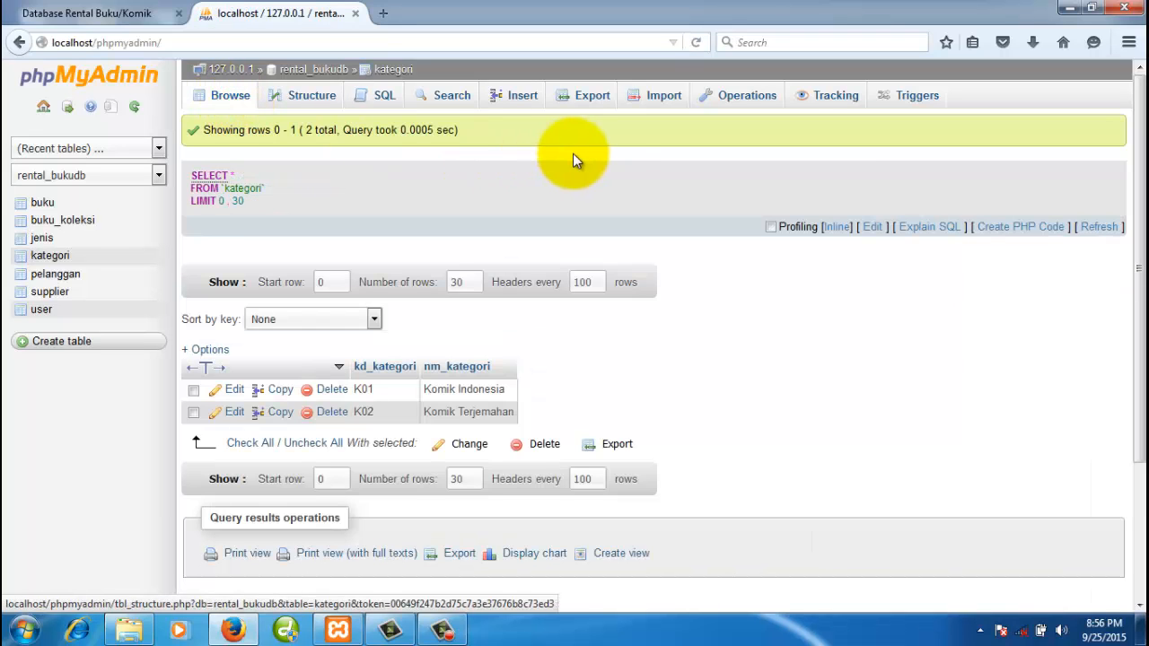
{"action": "left_click", "coordinate": [522, 97]}
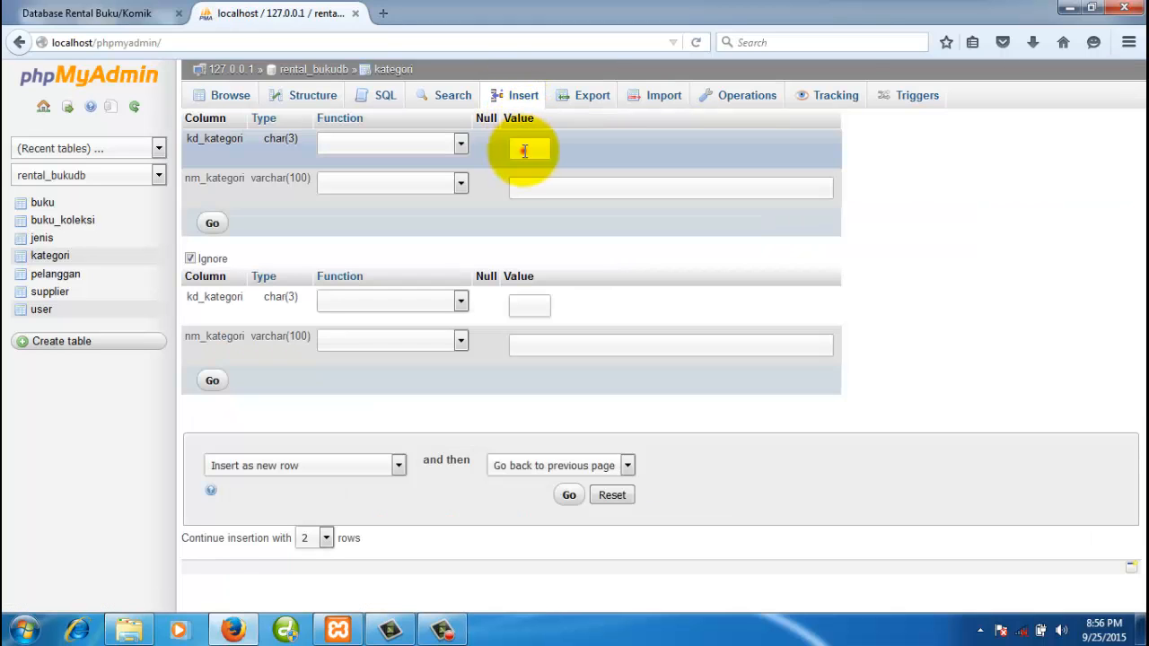
{"action": "left_click", "coordinate": [525, 150]}
{"action": "type", "text": "K0"}
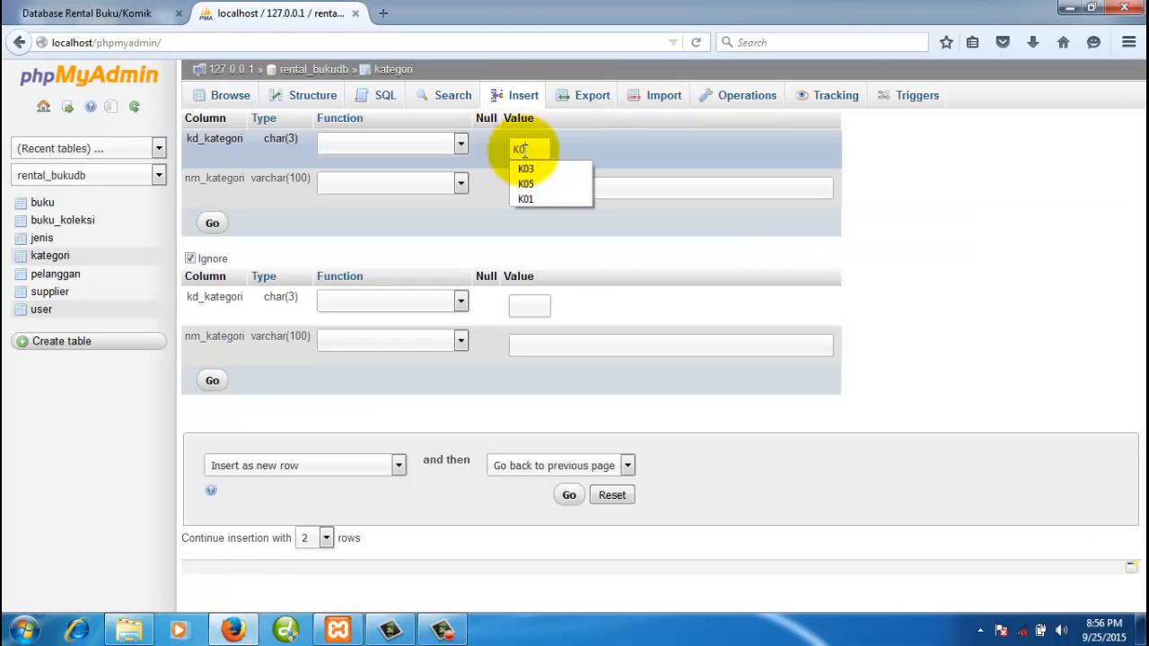
{"action": "type", "text": "3"}
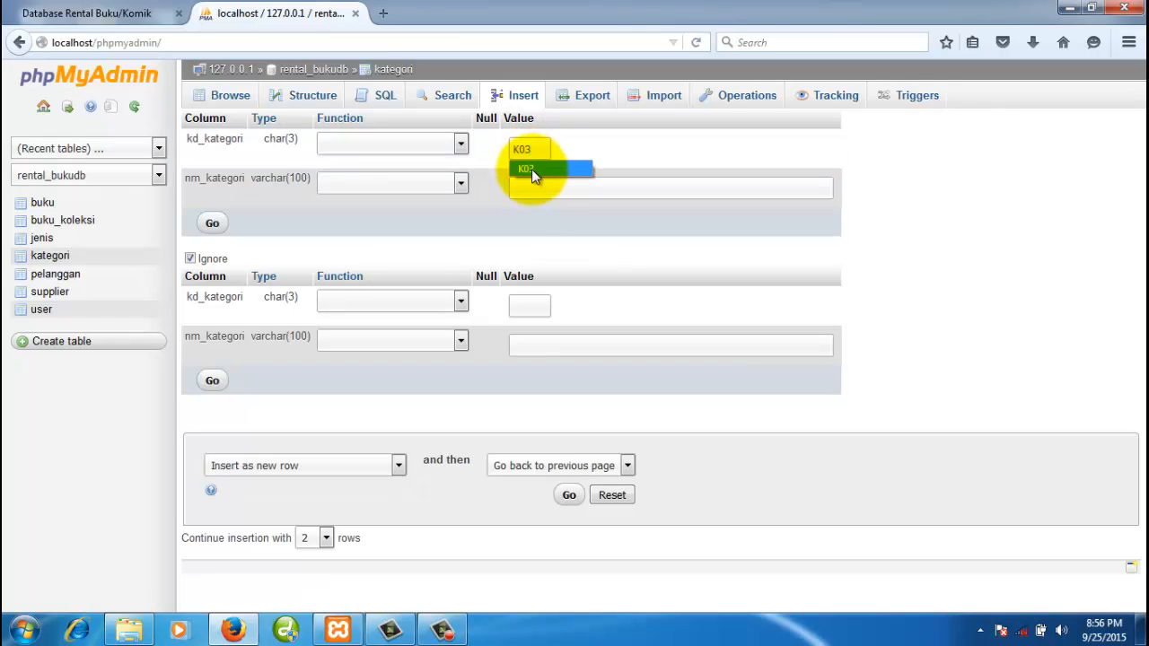
{"action": "left_click", "coordinate": [536, 190]}
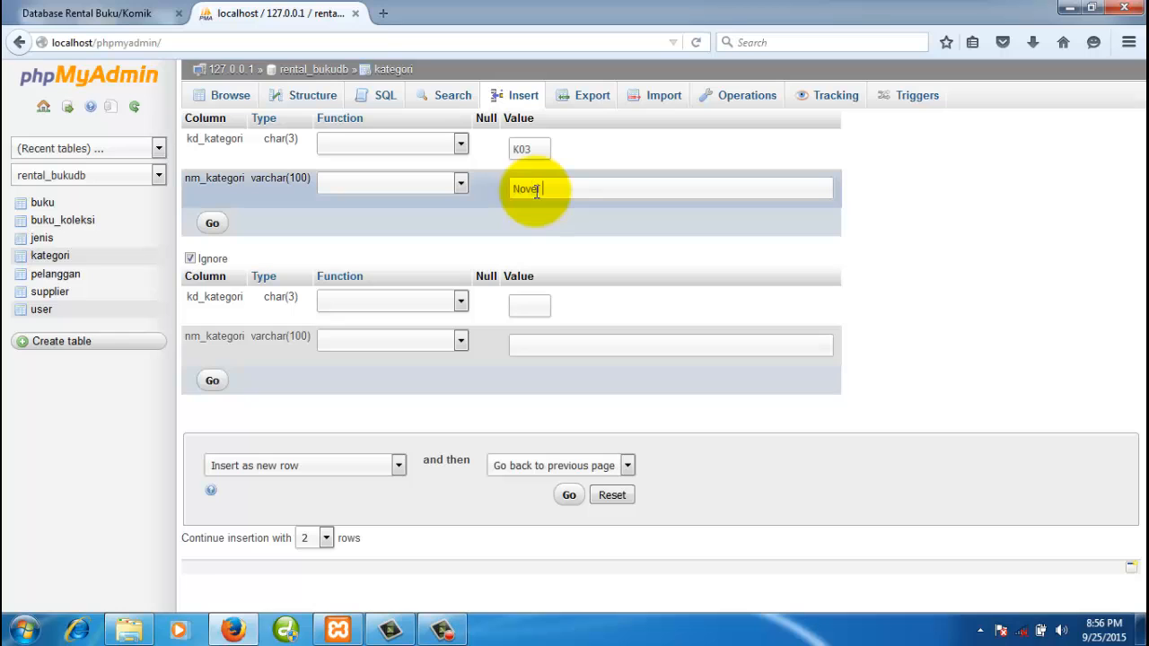
{"action": "left_click", "coordinate": [215, 225]}
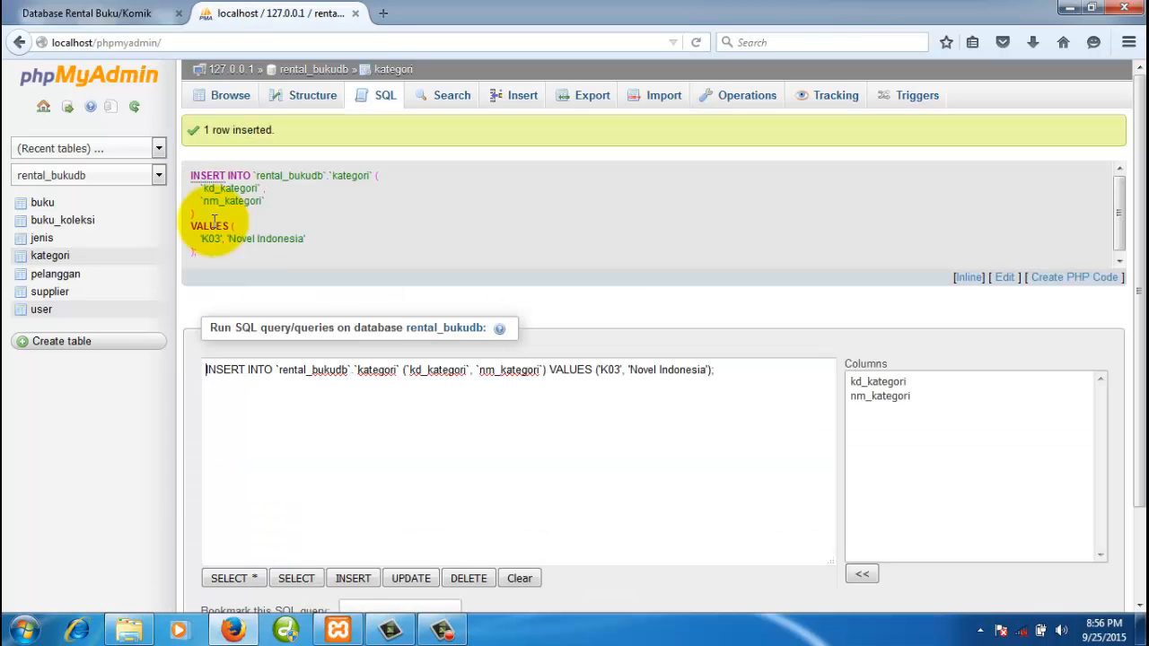
{"action": "left_click", "coordinate": [227, 97]}
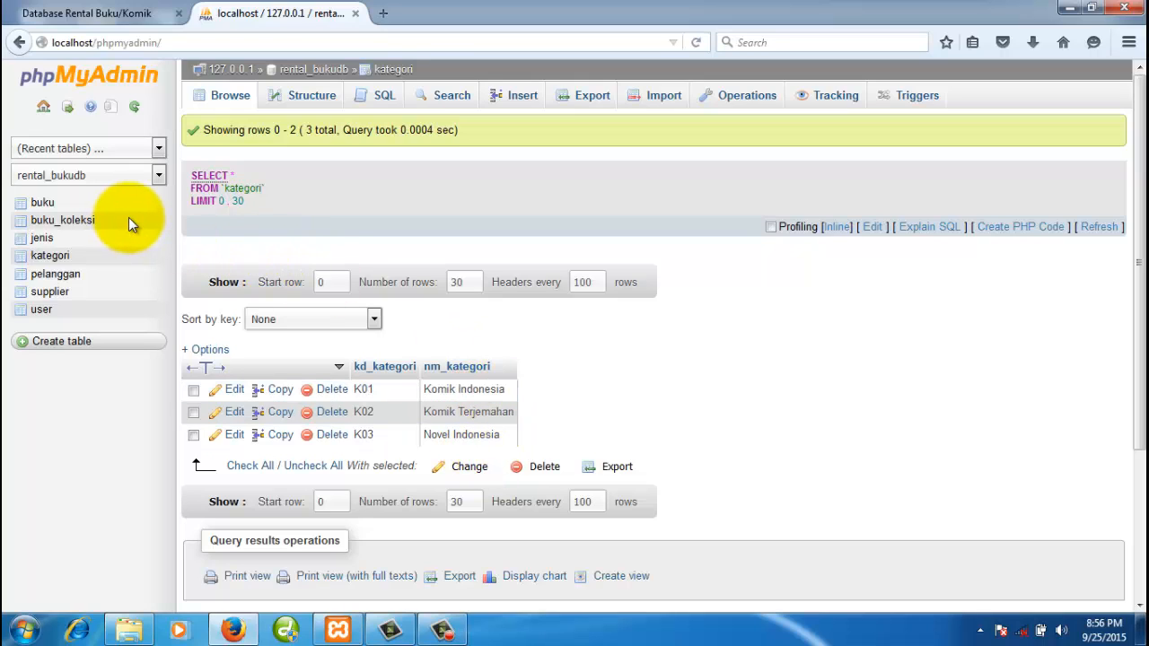
- Open the jenis table in a new tab and bring up its Insert form
{"action": "right_click", "coordinate": [44, 241]}
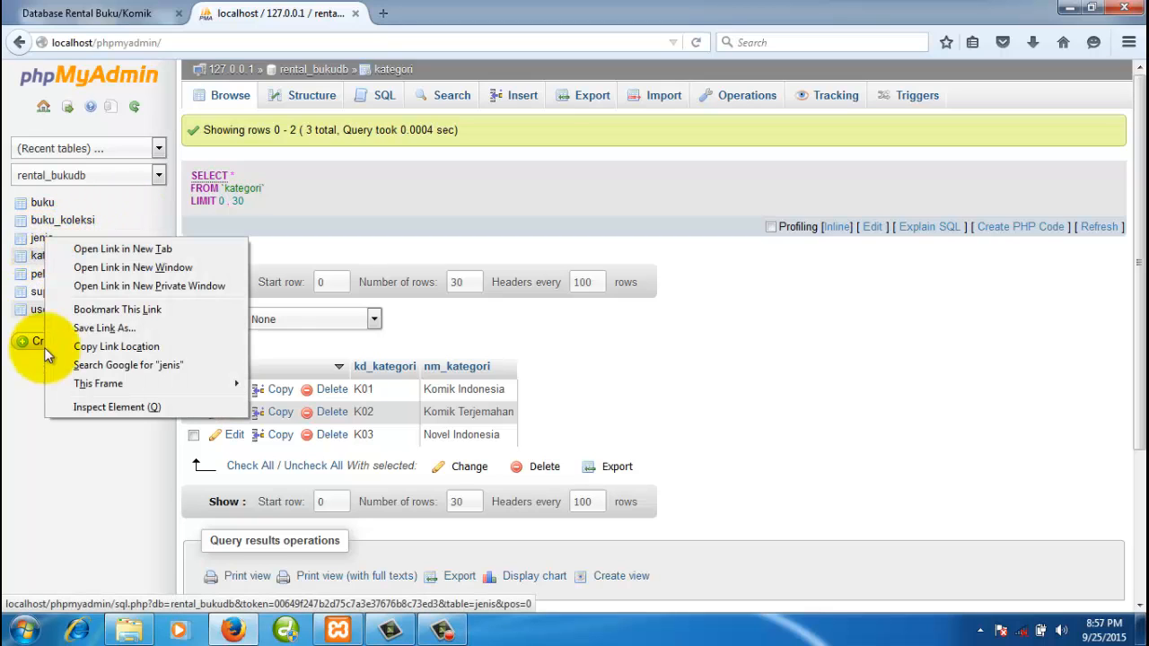
{"action": "left_click", "coordinate": [135, 252]}
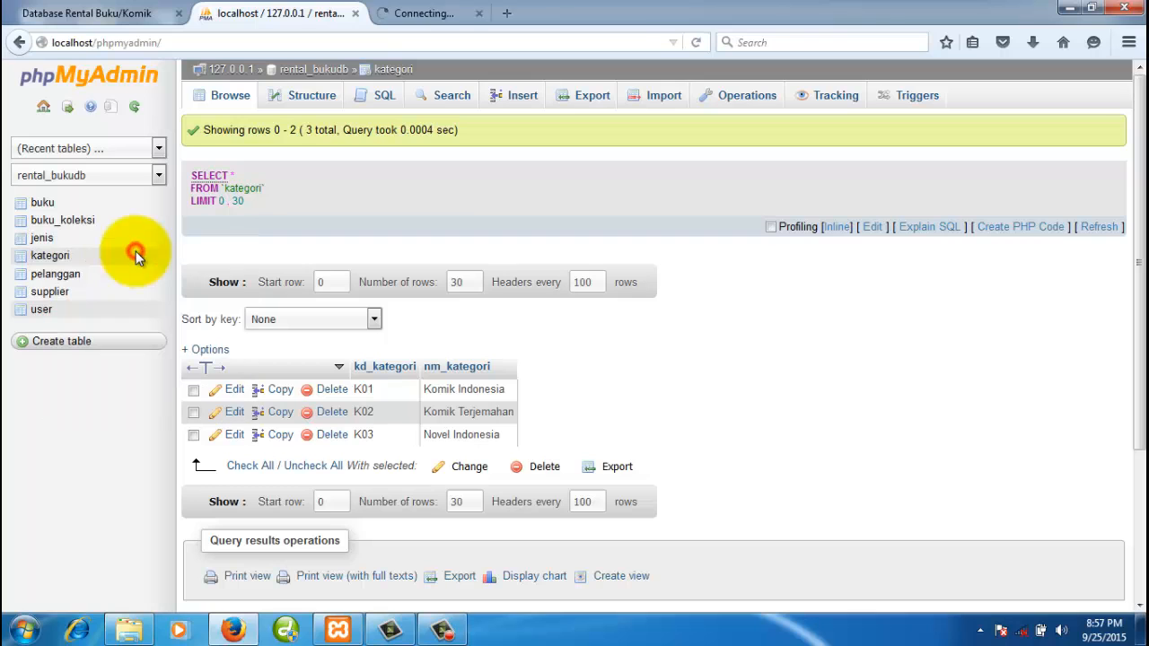
{"action": "left_click", "coordinate": [474, 16]}
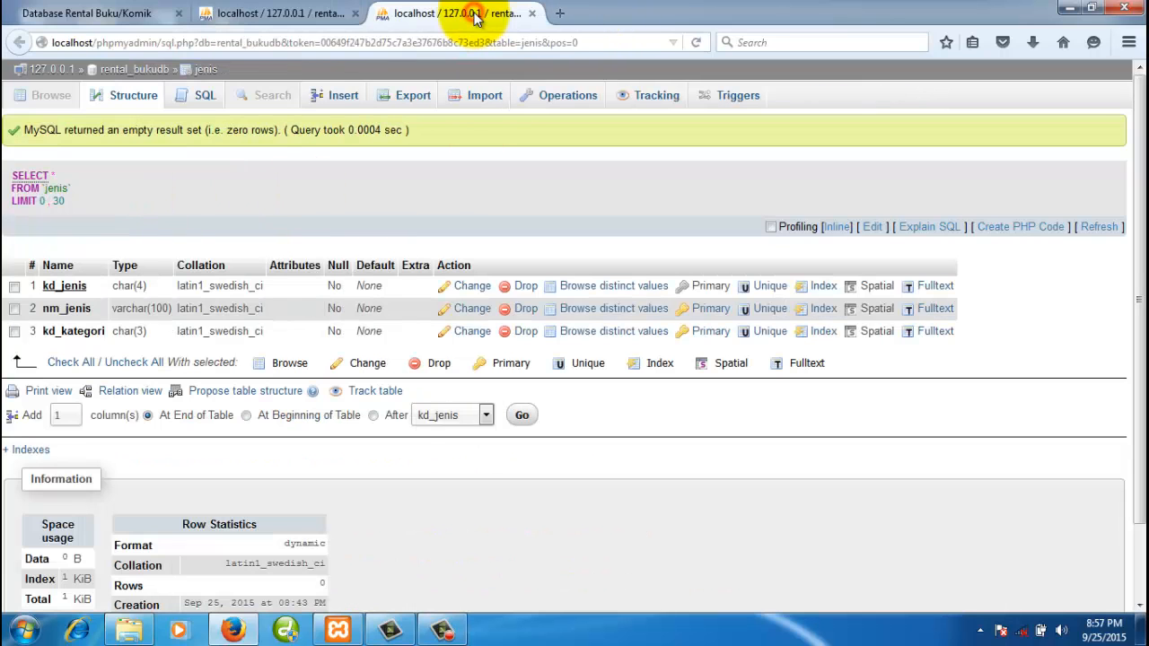
{"action": "left_click", "coordinate": [342, 99]}
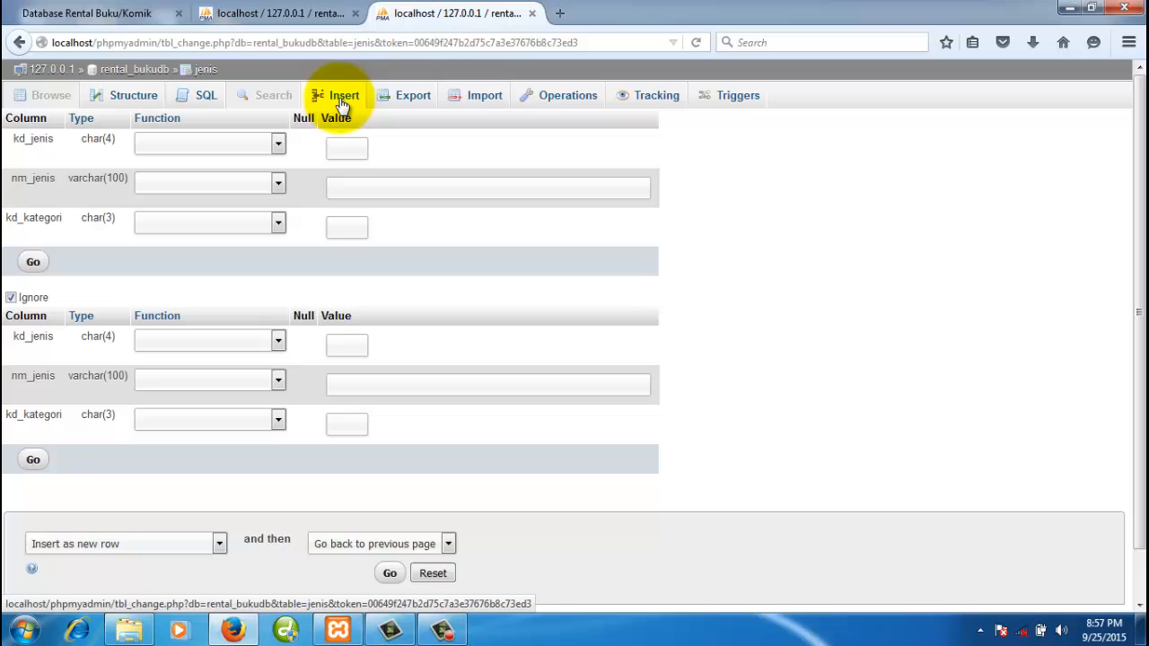
{"action": "left_click", "coordinate": [308, 16]}
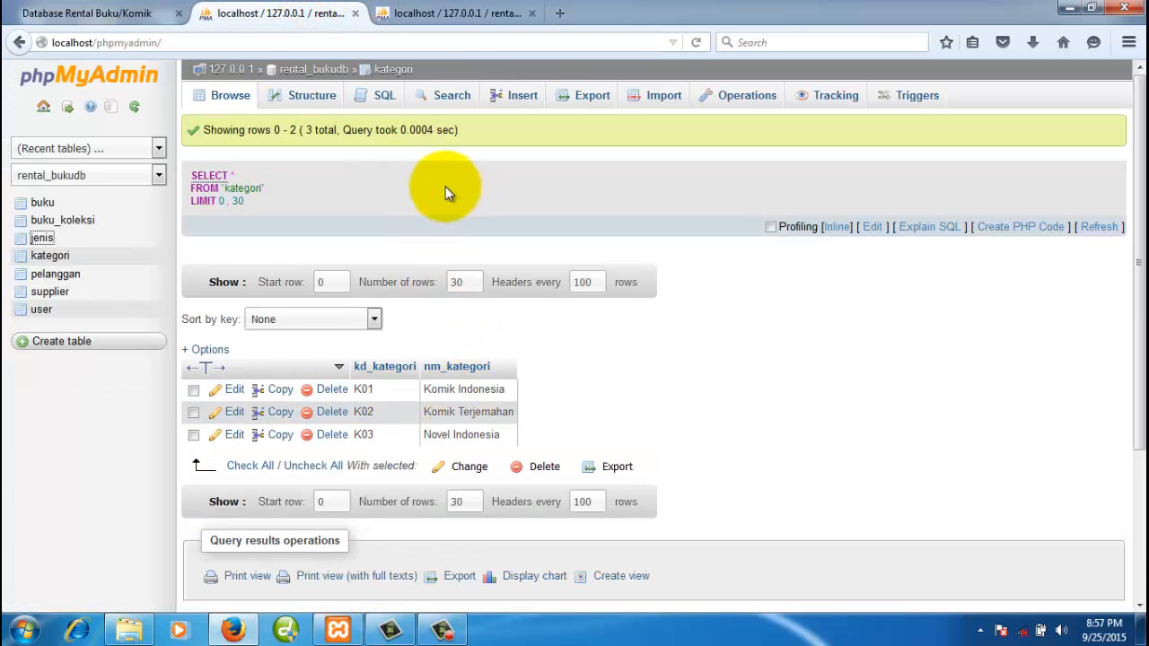
{"action": "left_click", "coordinate": [500, 16]}
- Fill the first jenis row as J001, Horor, category K01
{"action": "left_click", "coordinate": [347, 149]}
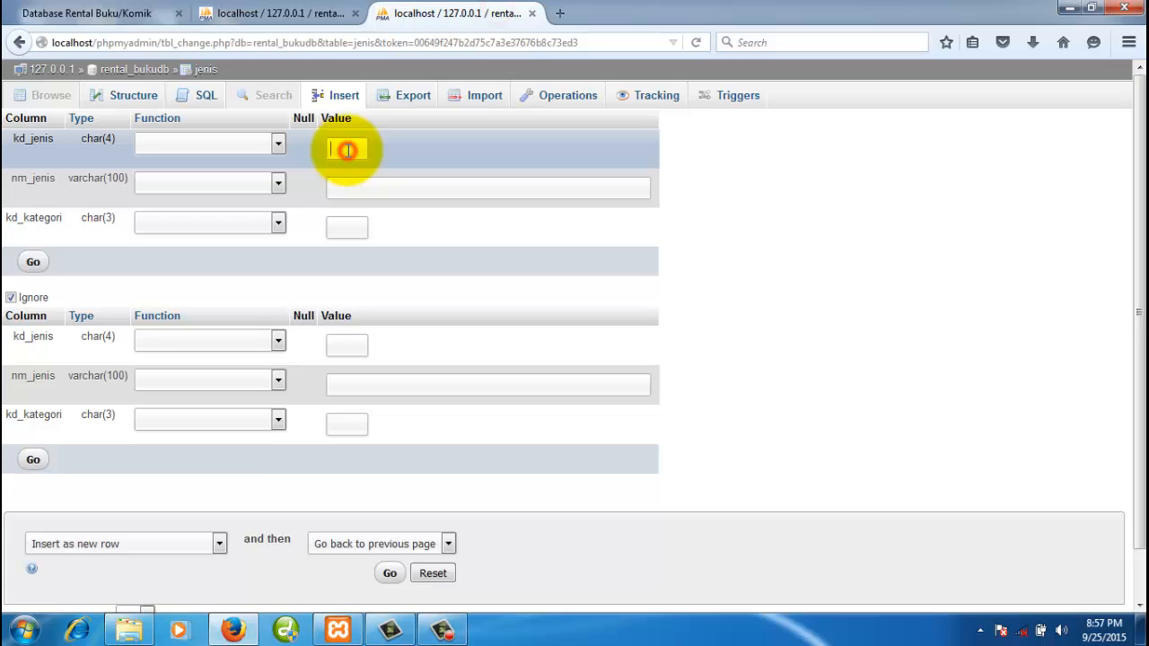
{"action": "type", "text": "J0"}
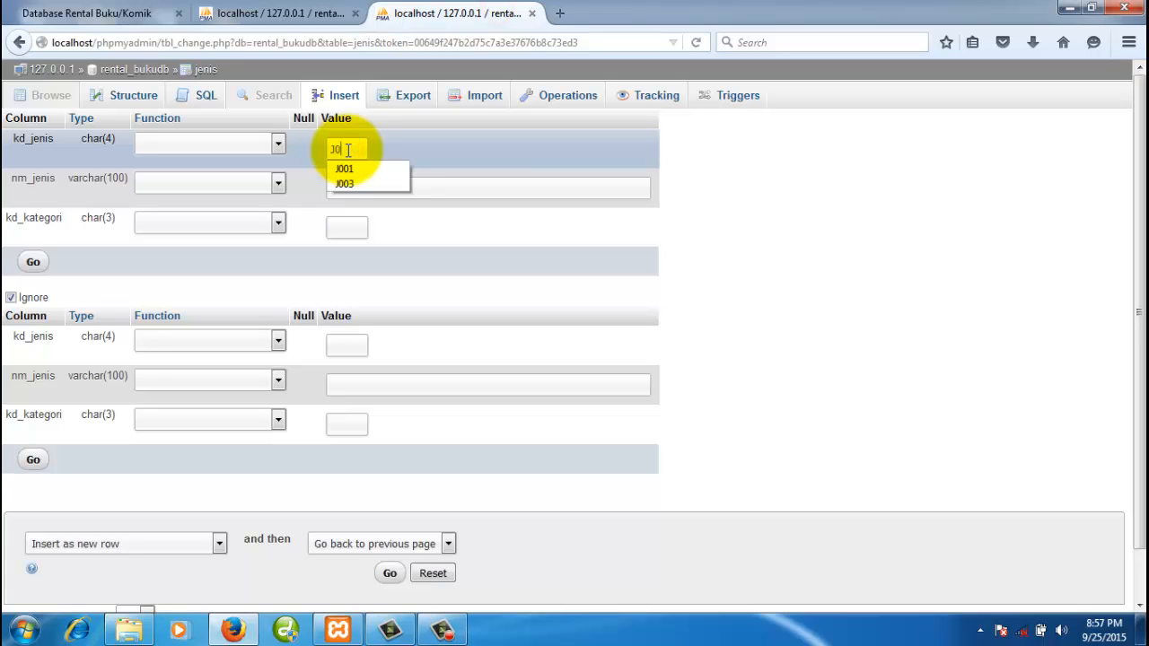
{"action": "type", "text": "01"}
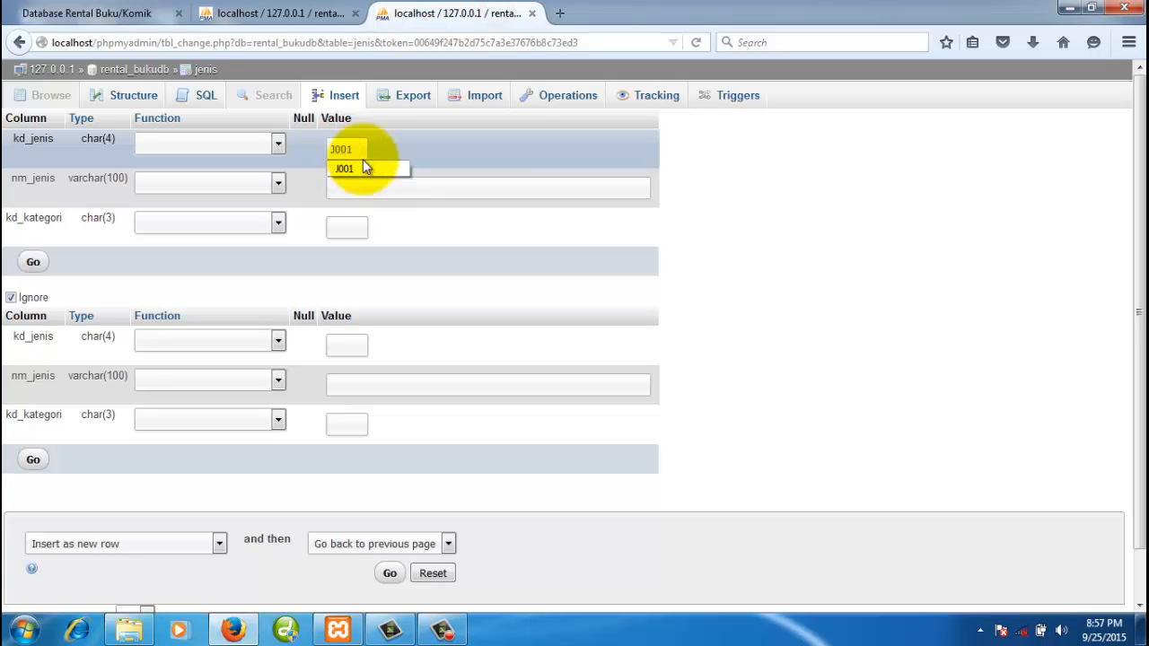
{"action": "left_click", "coordinate": [372, 196]}
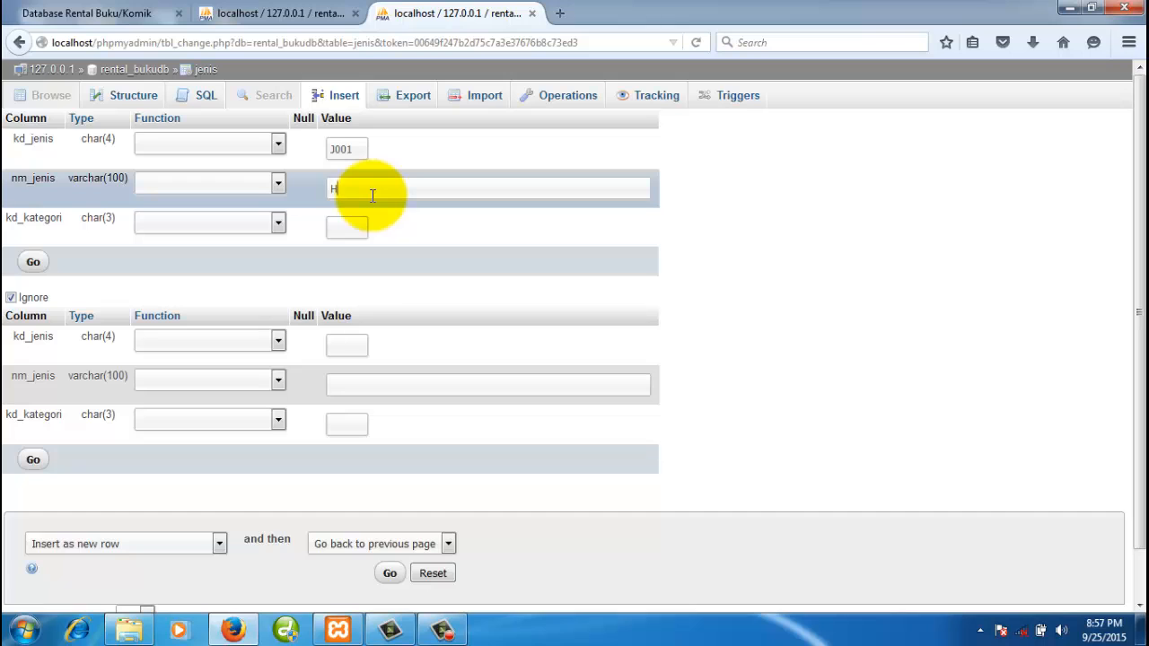
{"action": "type", "text": "oror"}
{"action": "left_click", "coordinate": [354, 227]}
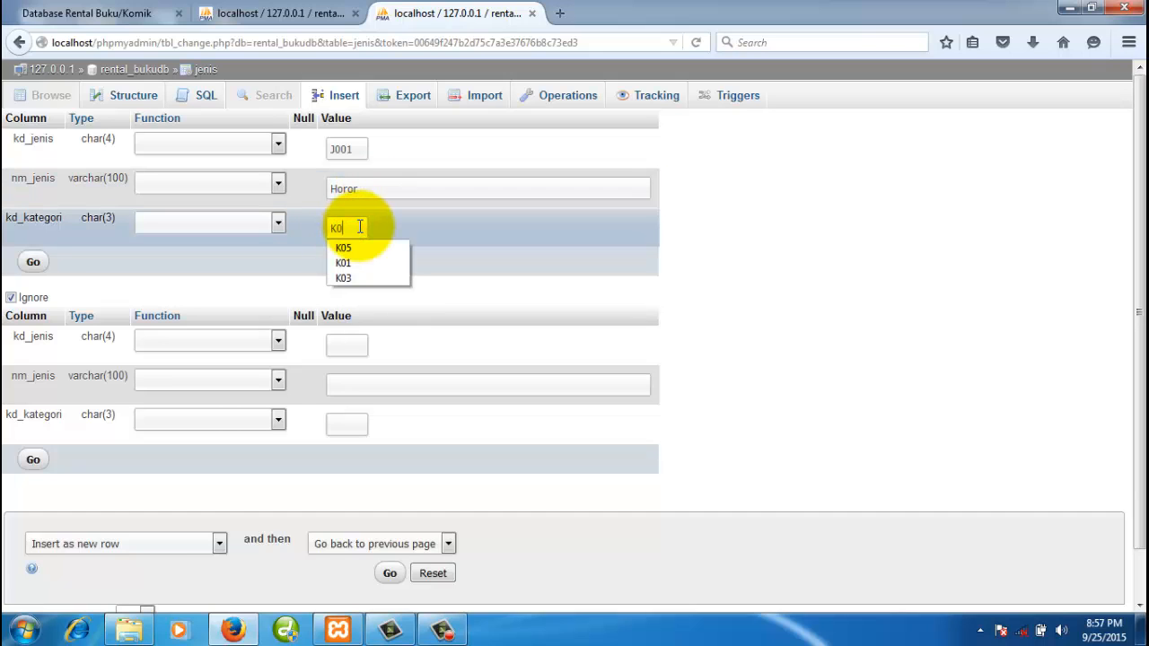
{"action": "type", "text": "K01"}
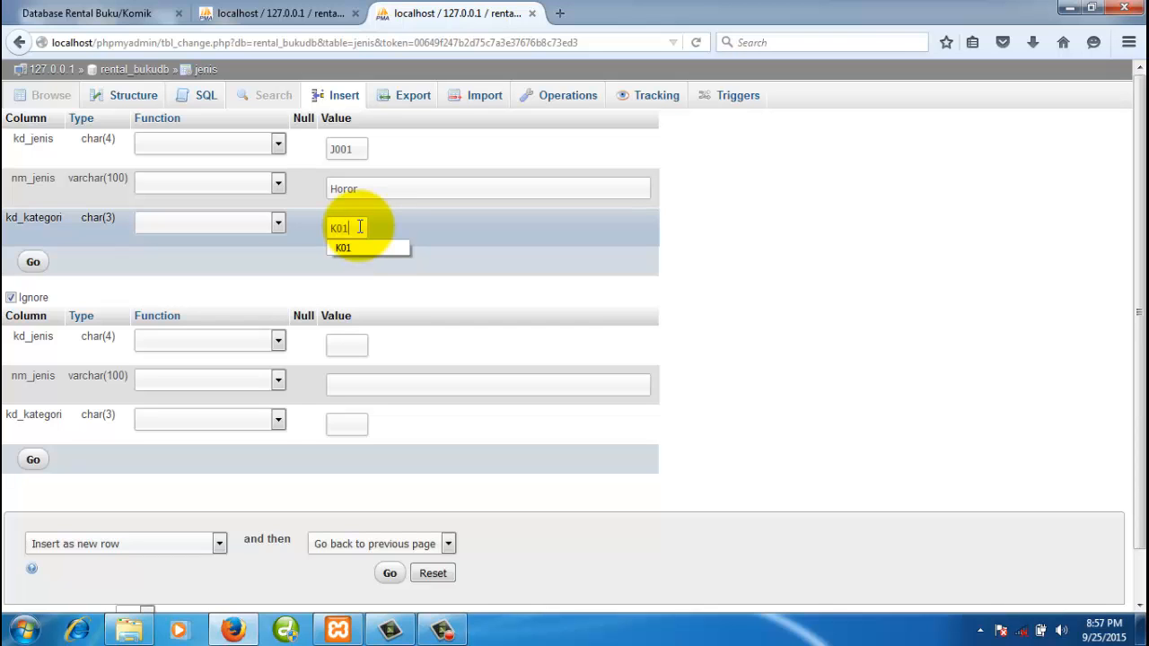
- Fill the second row as J002, Komedi, category K01, and save both rows
{"action": "left_click", "coordinate": [265, 16]}
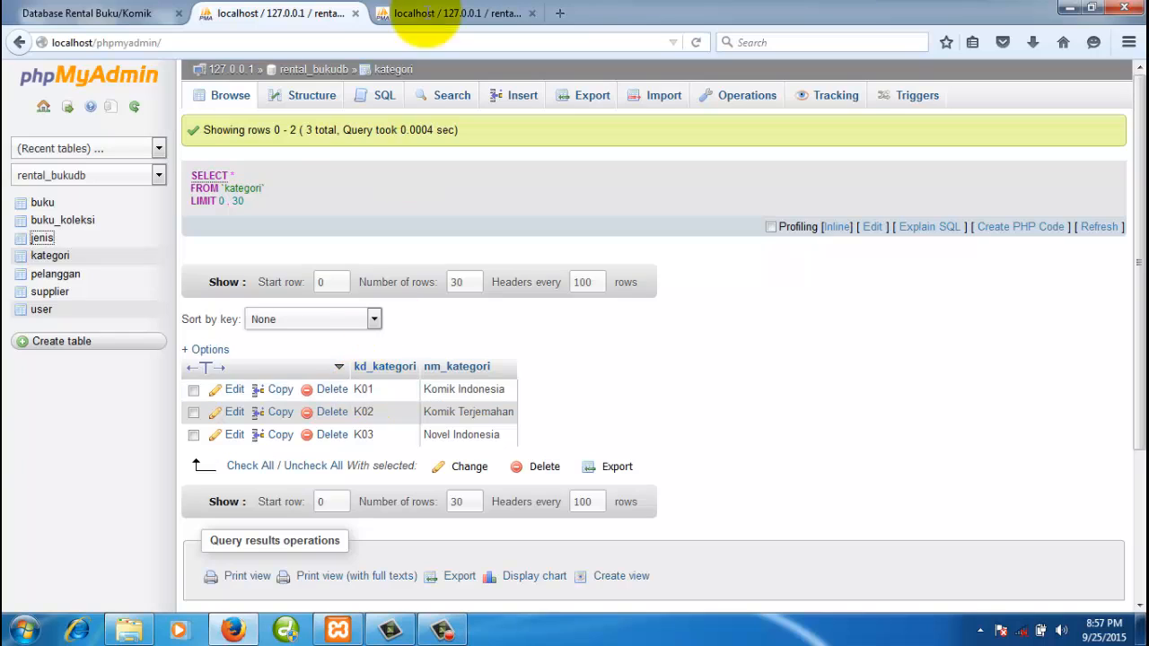
{"action": "left_click", "coordinate": [441, 13]}
{"action": "left_click", "coordinate": [346, 341]}
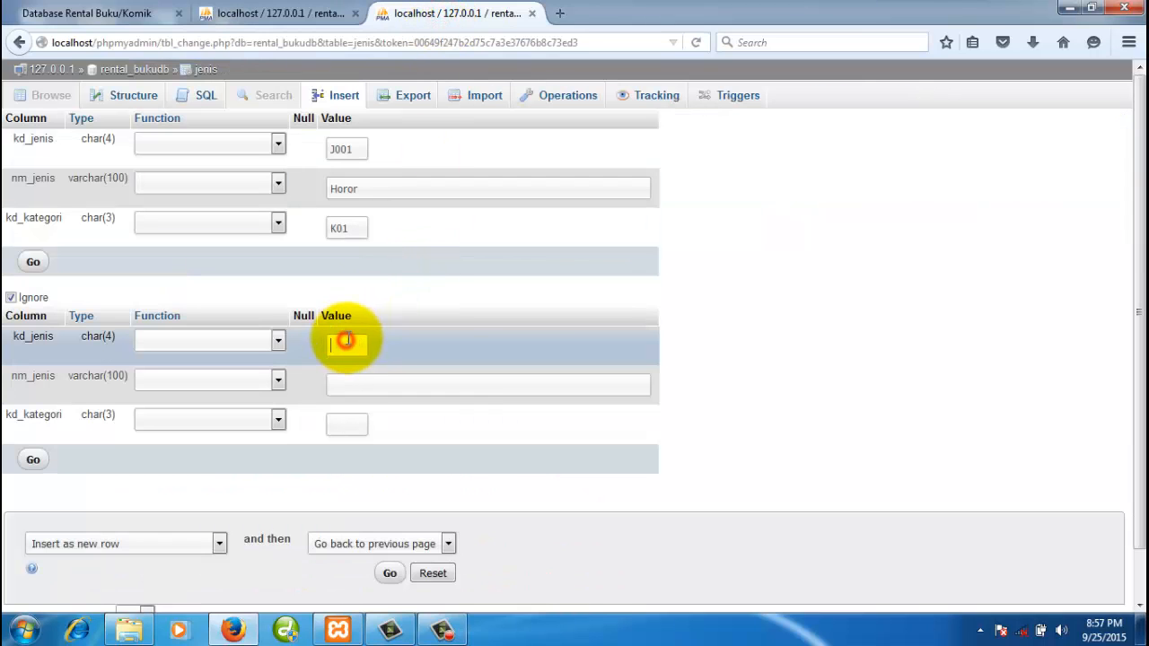
{"action": "type", "text": "J0"}
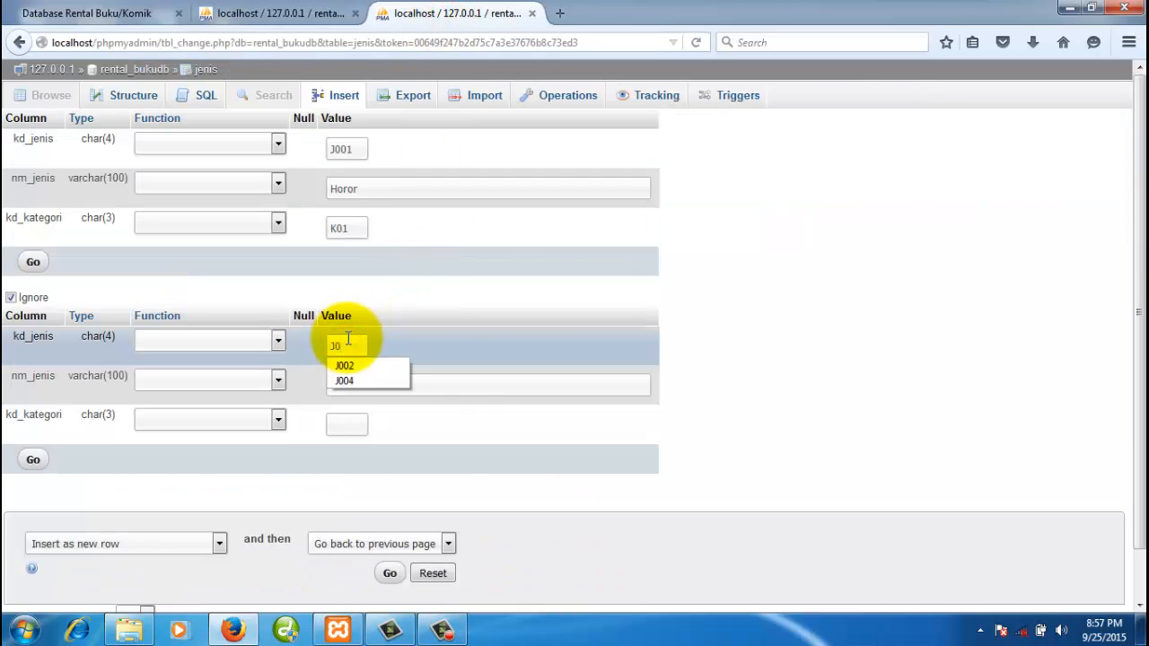
{"action": "type", "text": "02"}
{"action": "key", "text": "Tab"}
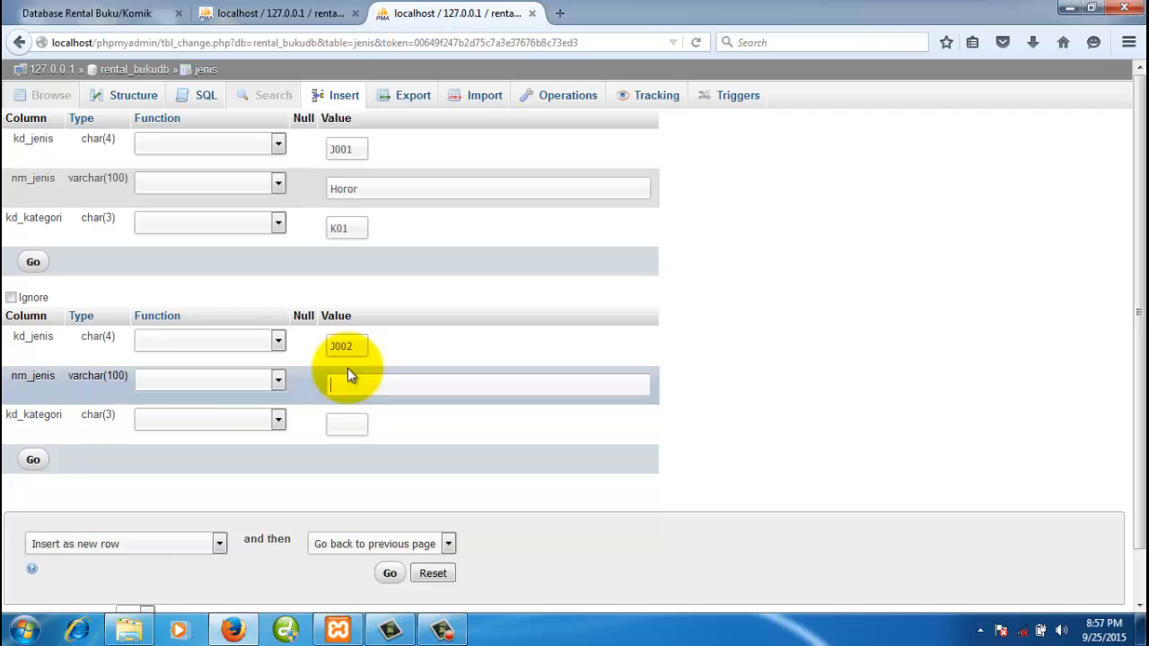
{"action": "type", "text": "Komedi"}
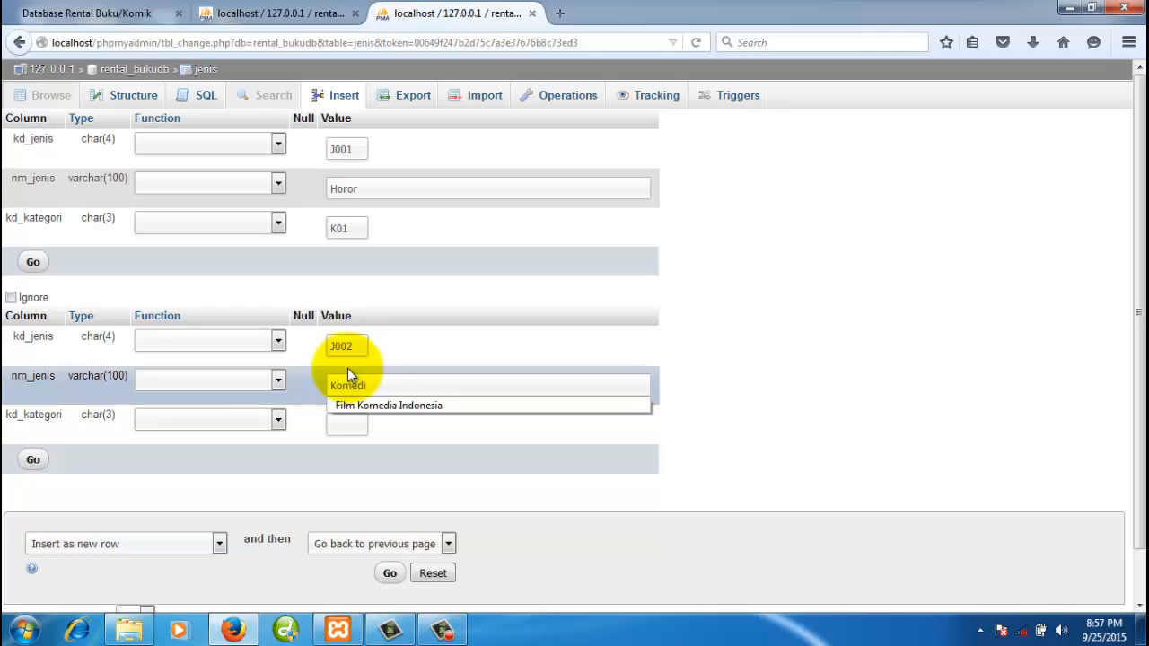
{"action": "left_click", "coordinate": [346, 424]}
{"action": "type", "text": "K01"}
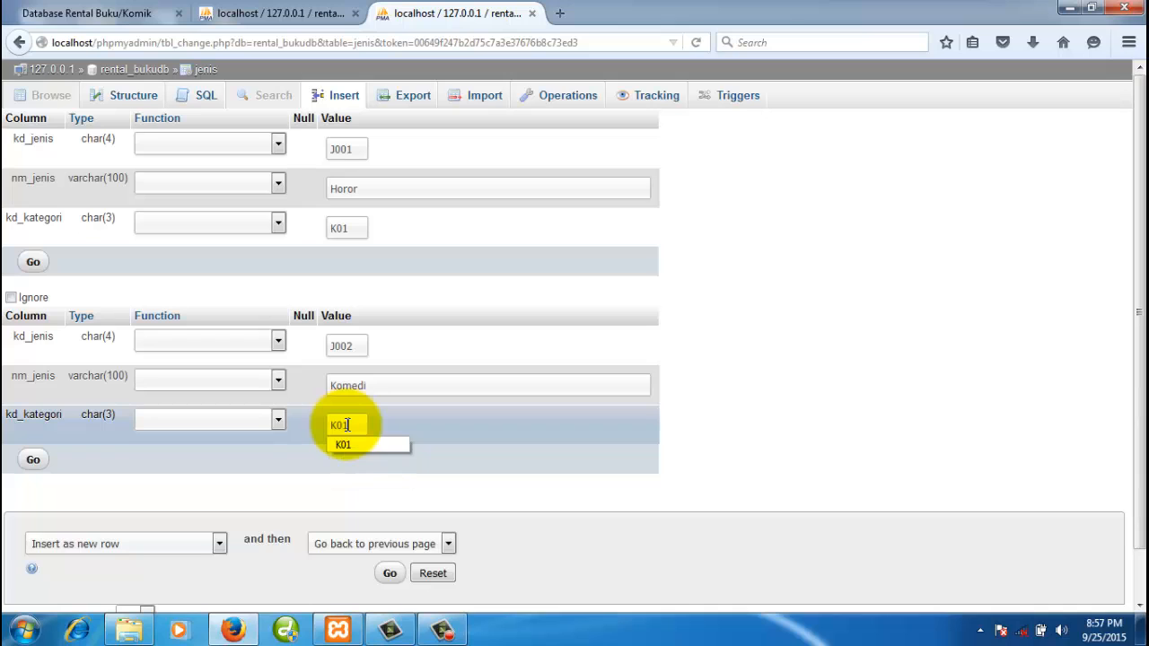
{"action": "left_click", "coordinate": [504, 418]}
{"action": "left_click", "coordinate": [33, 460]}
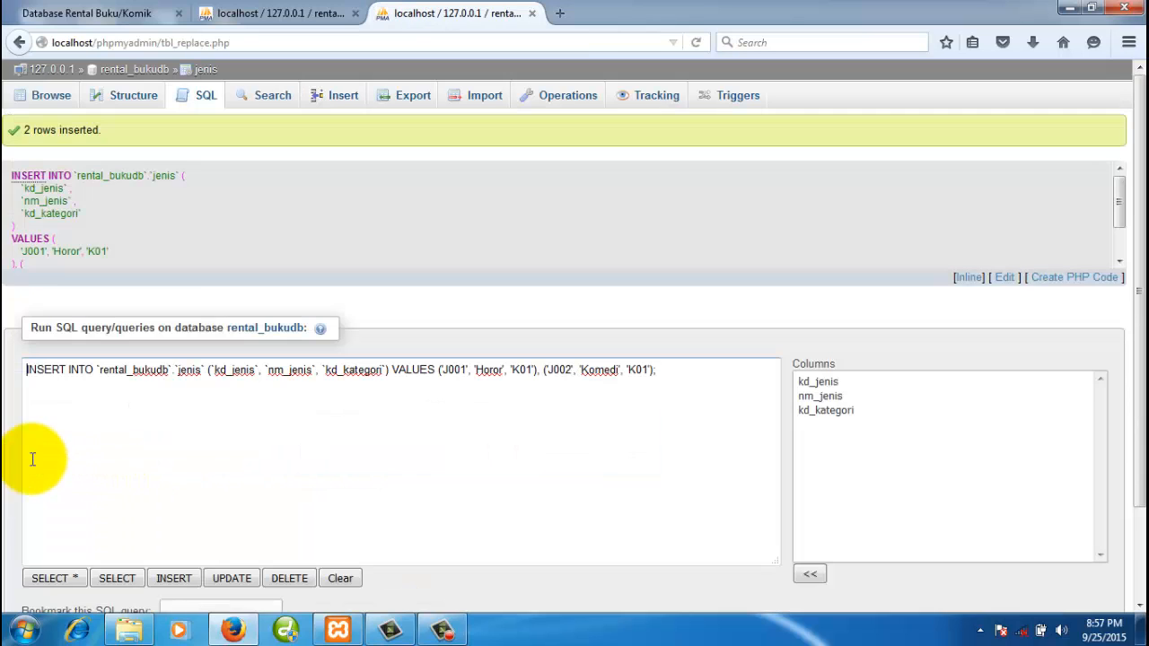
- Browse the current jenis rows and cross-check the kategori codes
{"action": "left_click", "coordinate": [50, 101]}
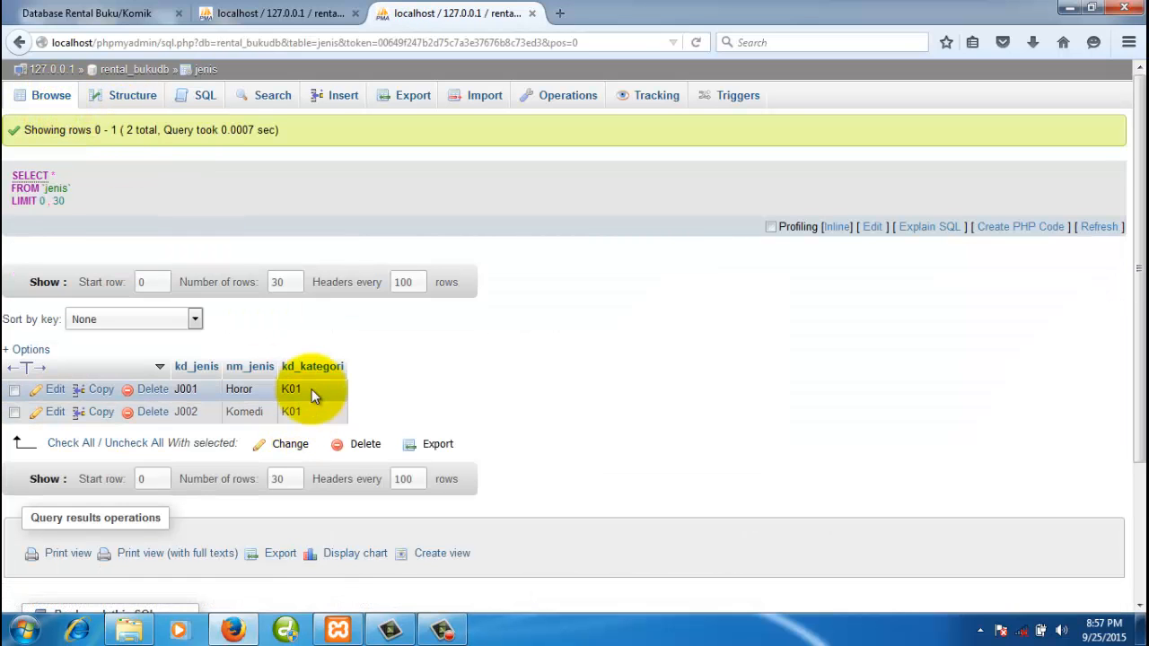
{"action": "left_click", "coordinate": [449, 378]}
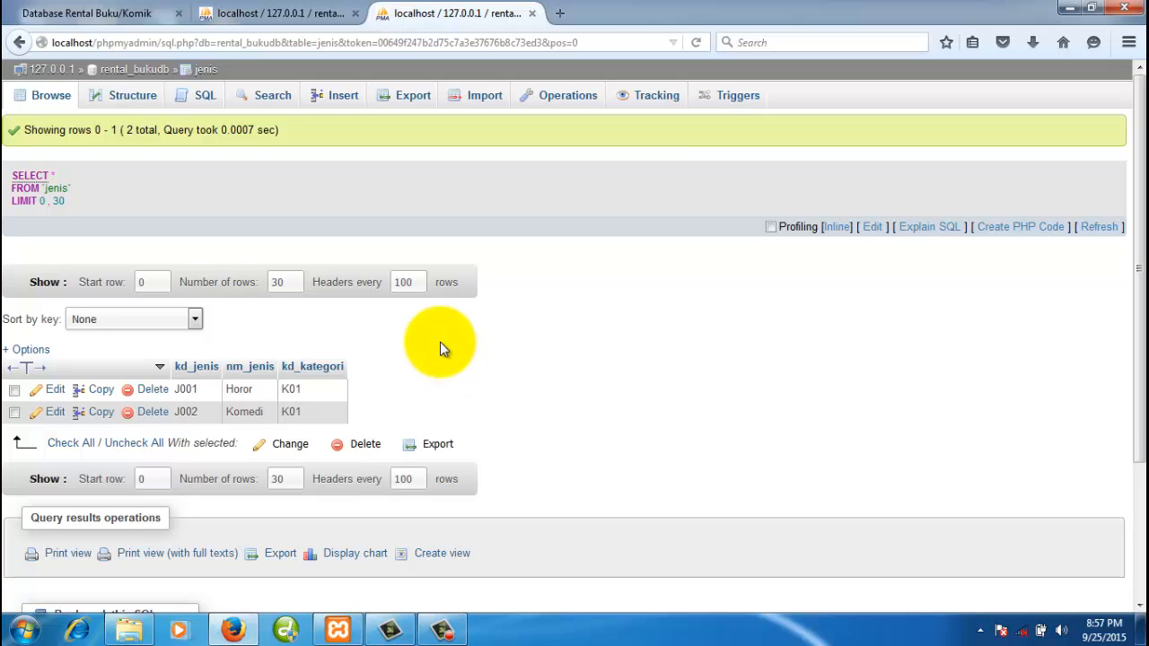
{"action": "left_click", "coordinate": [289, 16]}
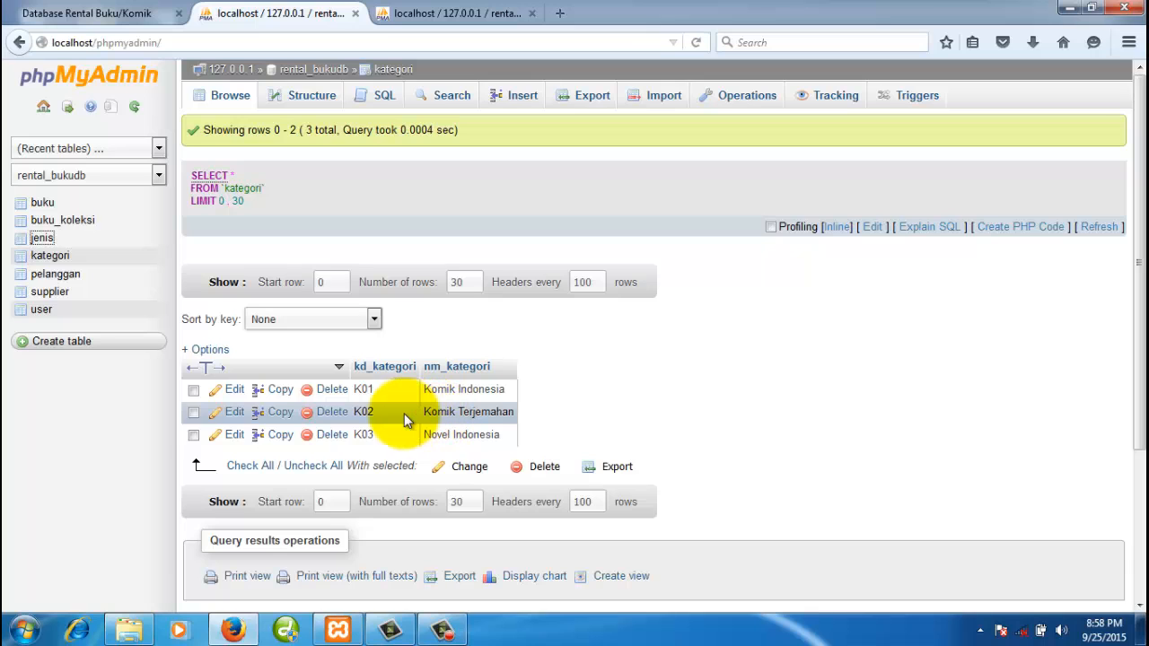
{"action": "left_click", "coordinate": [449, 15]}
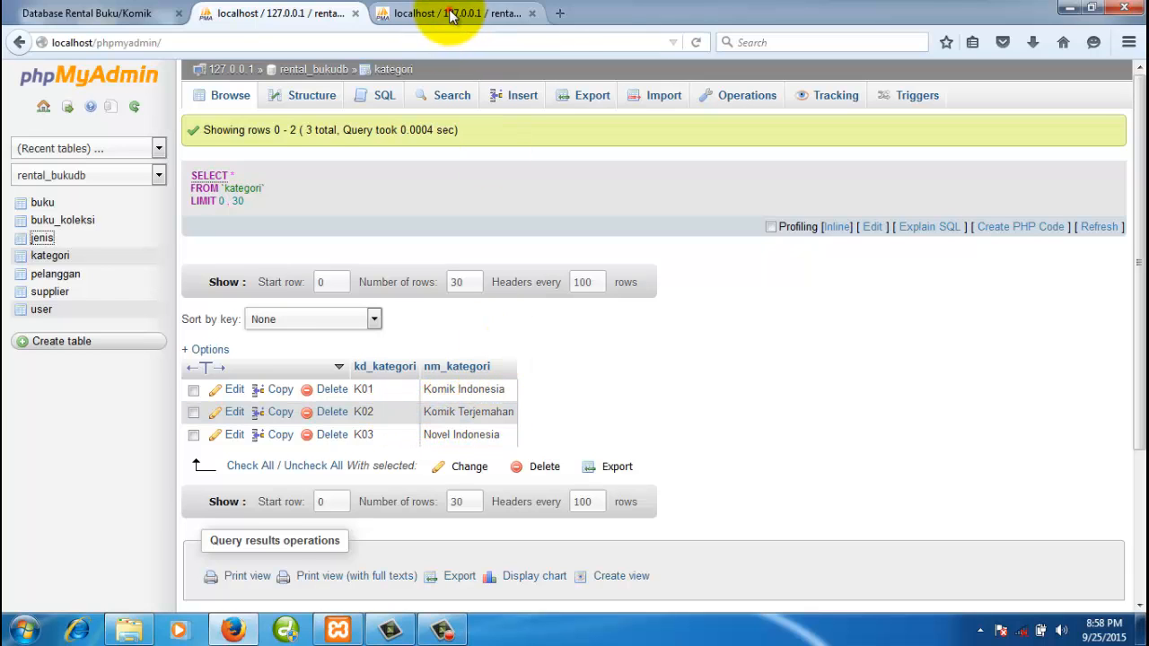
- Fill the first new jenis row with code J003 and category K02
{"action": "left_click", "coordinate": [343, 95]}
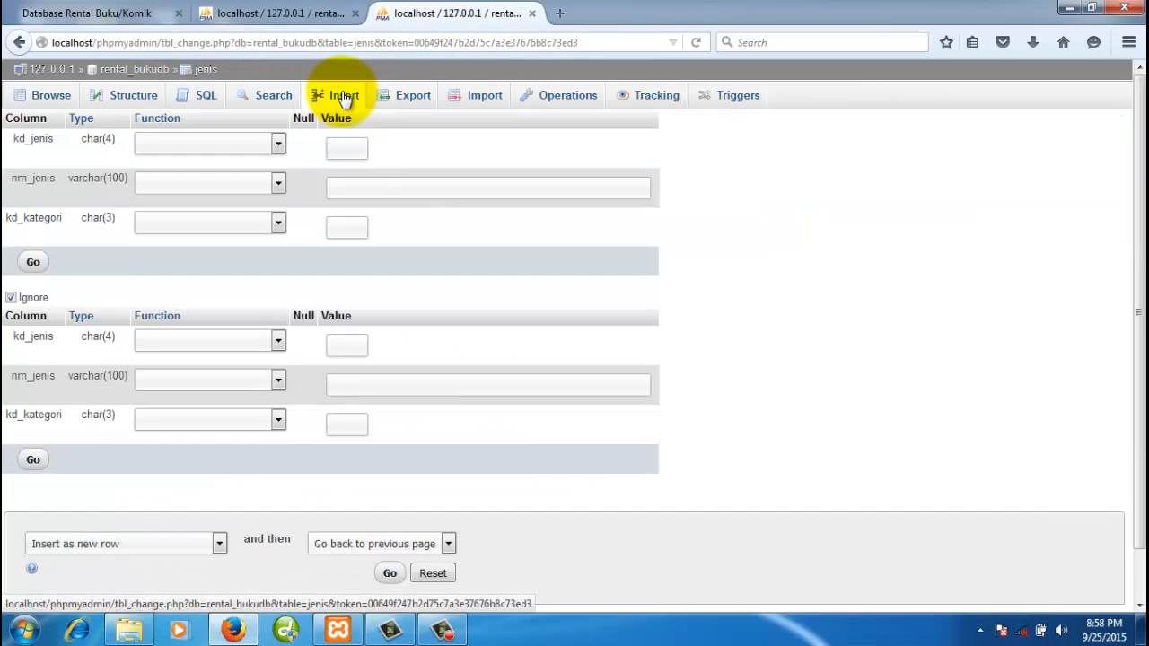
{"action": "left_click", "coordinate": [354, 149]}
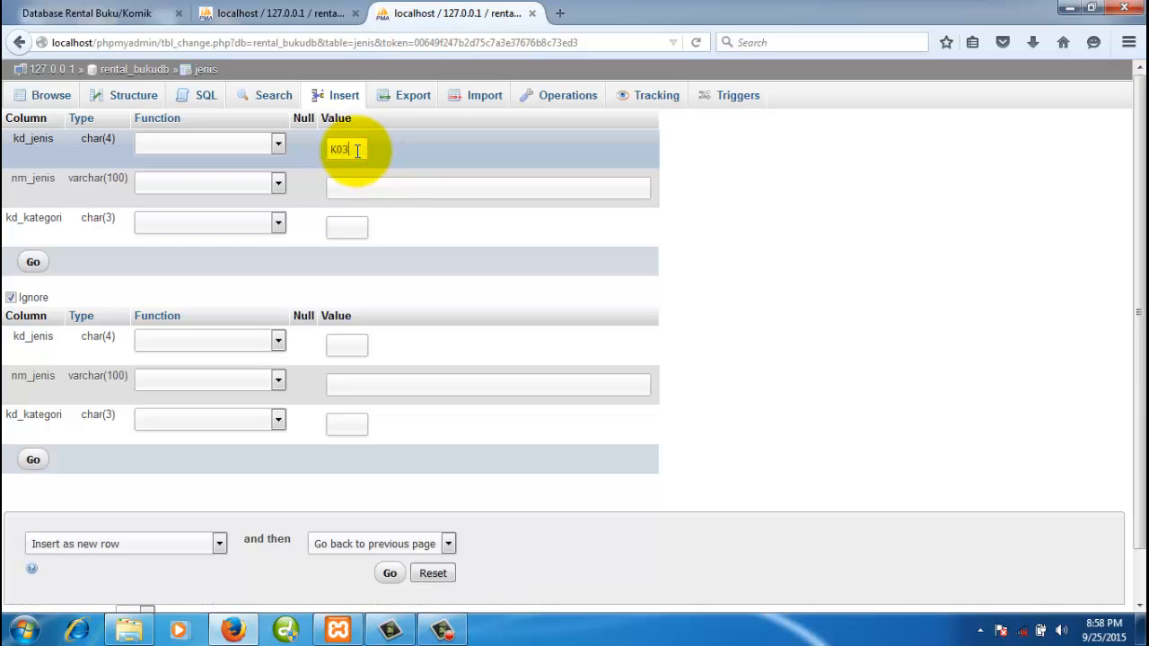
{"action": "type", "text": "J"}
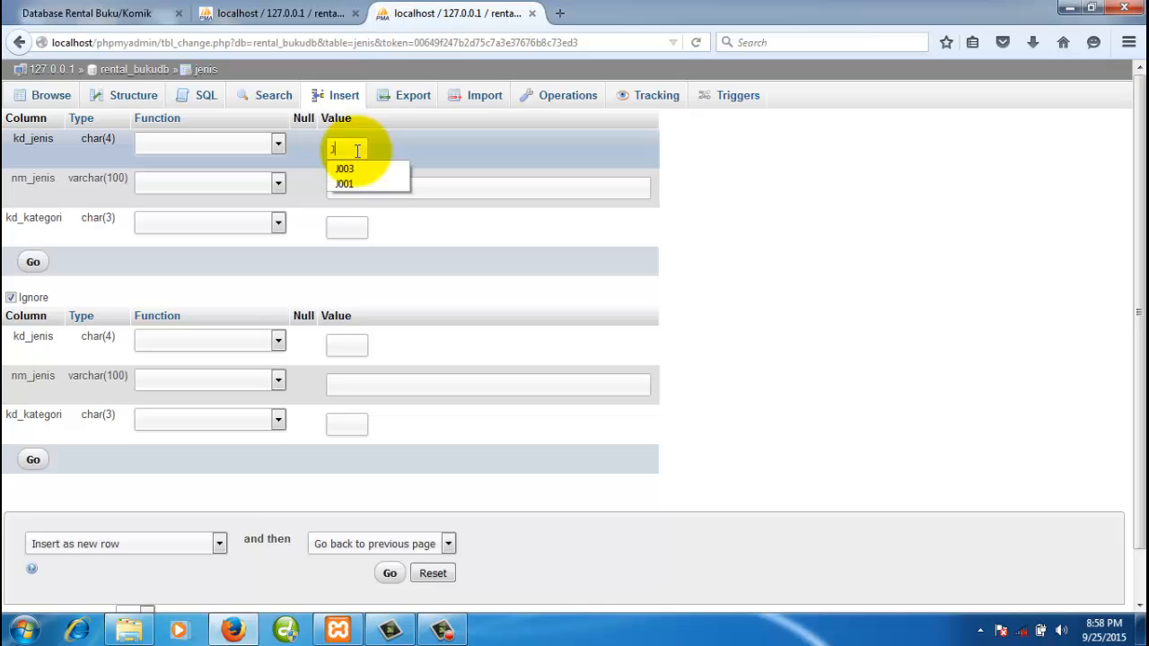
{"action": "type", "text": "003"}
{"action": "key", "text": "Tab"}
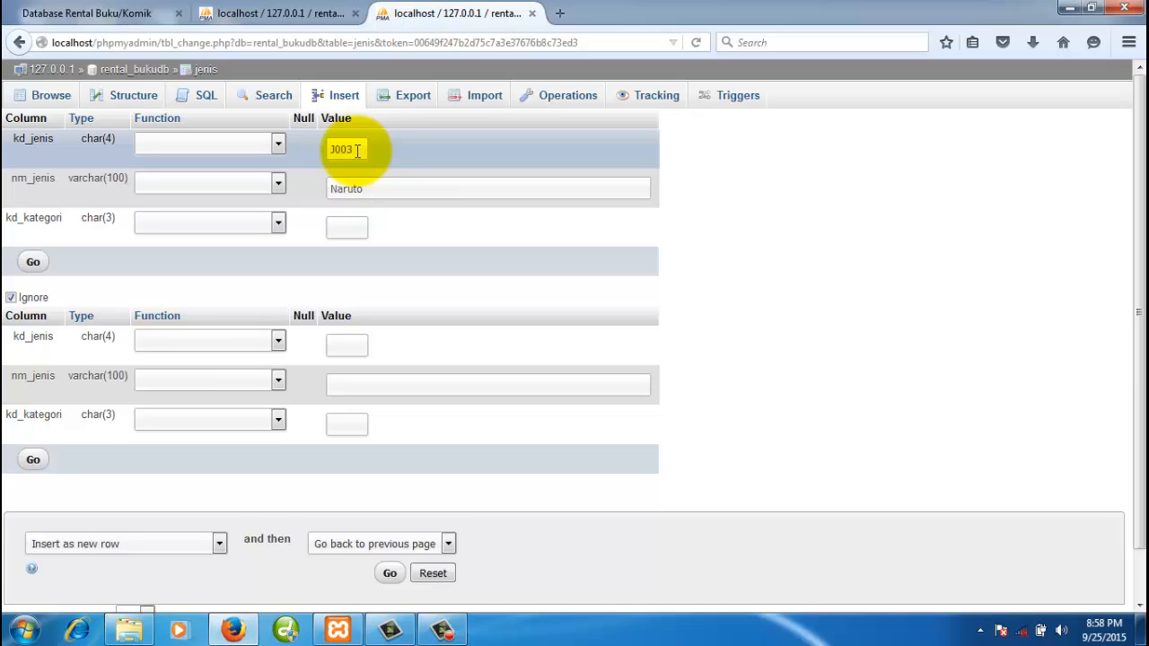
{"action": "type", "text": "K02"}
{"action": "left_click", "coordinate": [302, 13]}
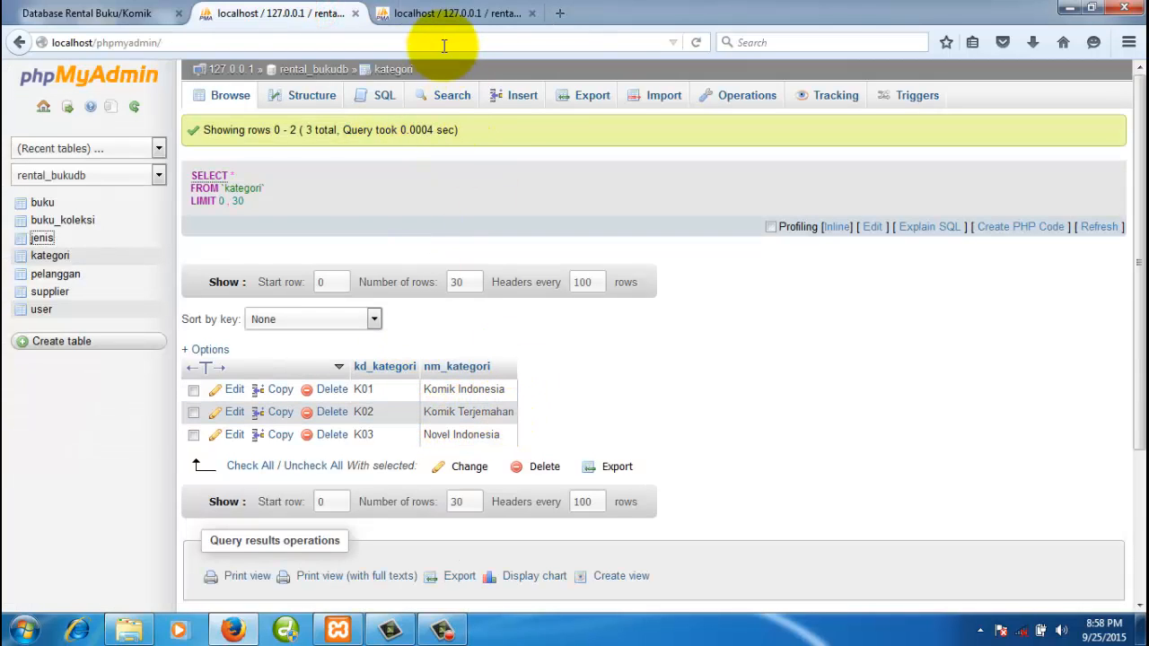
{"action": "left_click", "coordinate": [440, 13]}
- Fill the second row as J004 'Doraemon' in category K02, then save both rows
{"action": "left_click", "coordinate": [351, 347]}
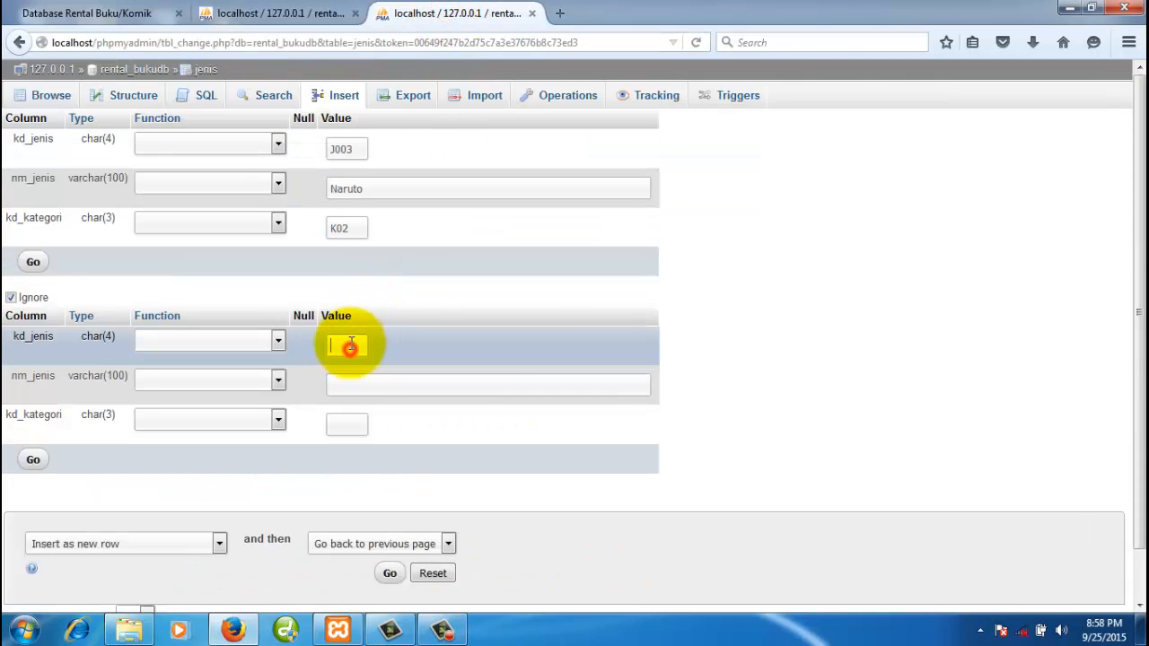
{"action": "type", "text": "J00"}
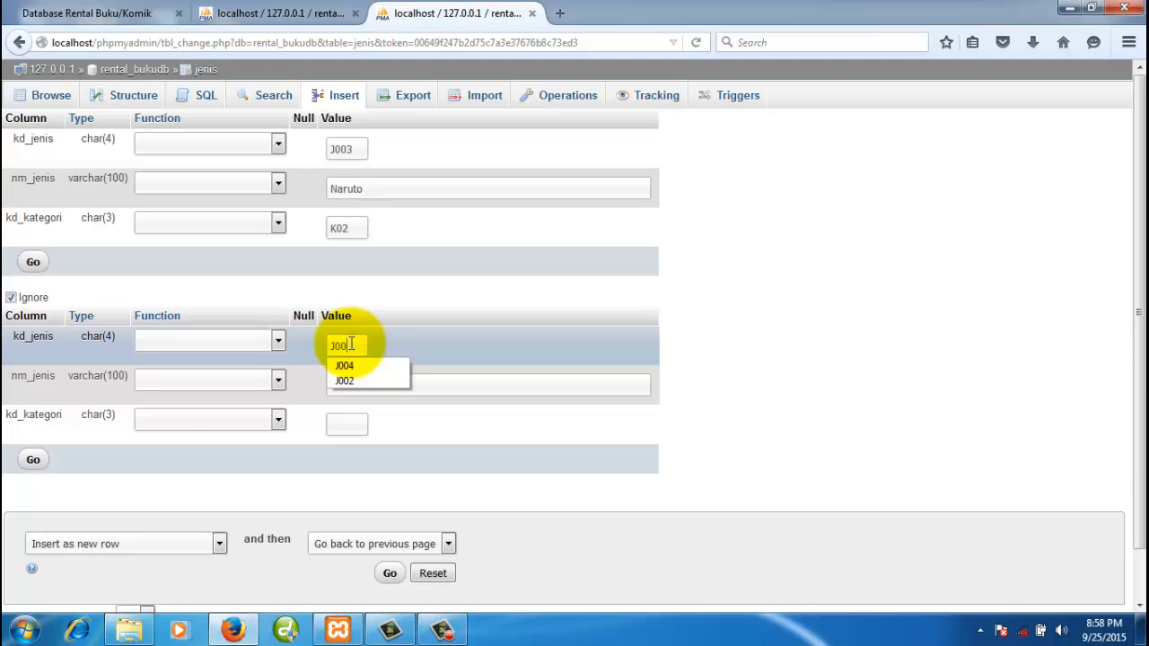
{"action": "type", "text": "4"}
{"action": "key", "text": "Tab"}
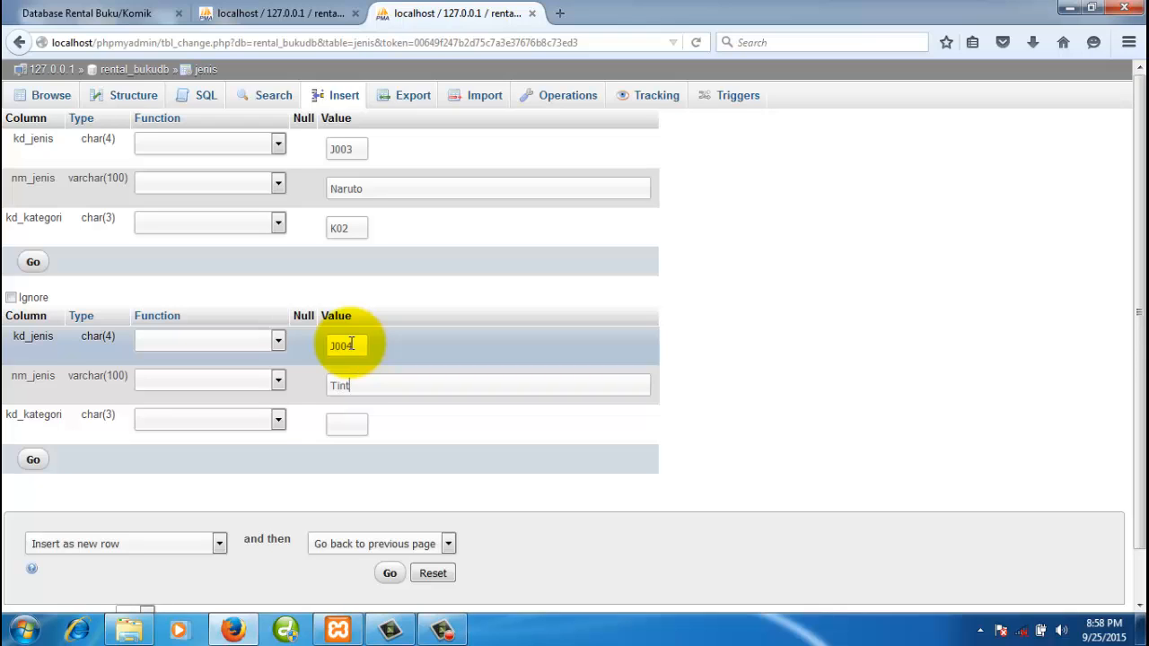
{"action": "left_click", "coordinate": [355, 422]}
{"action": "double_click", "coordinate": [392, 381]}
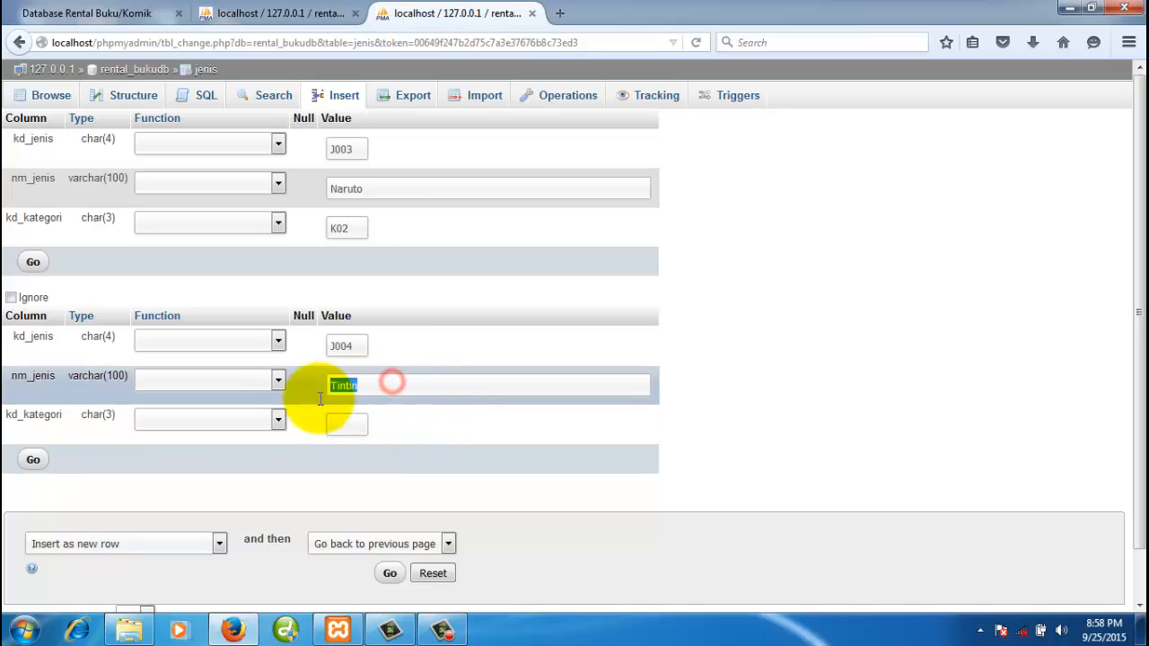
{"action": "type", "text": "Doraemon"}
{"action": "left_click", "coordinate": [349, 421]}
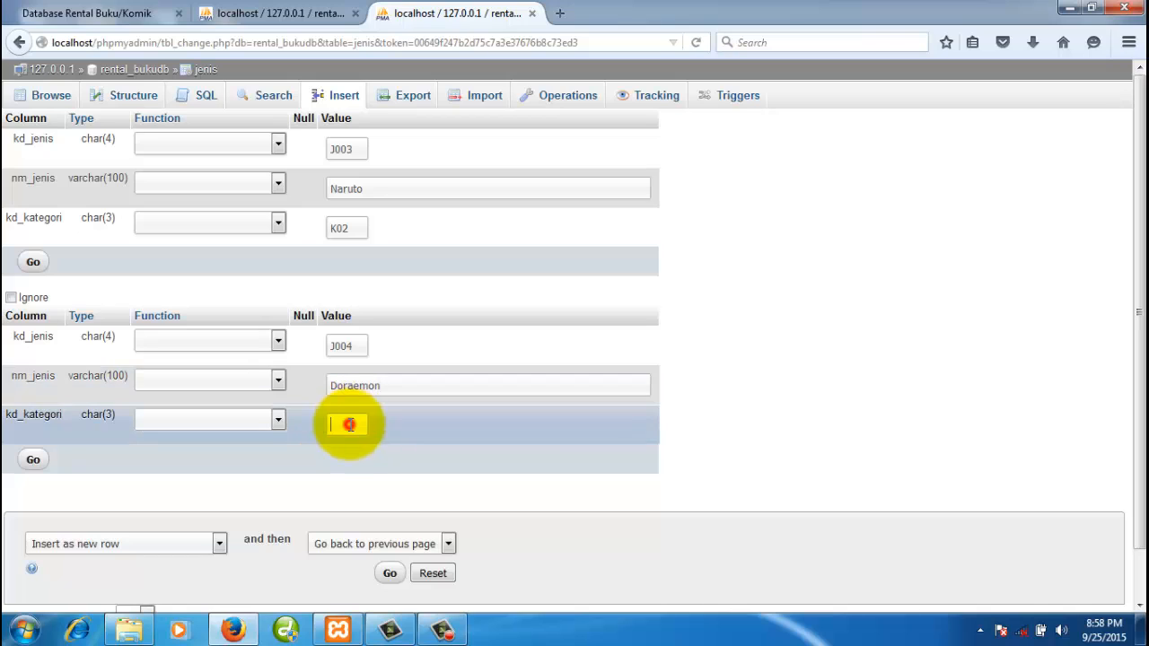
{"action": "type", "text": "K02"}
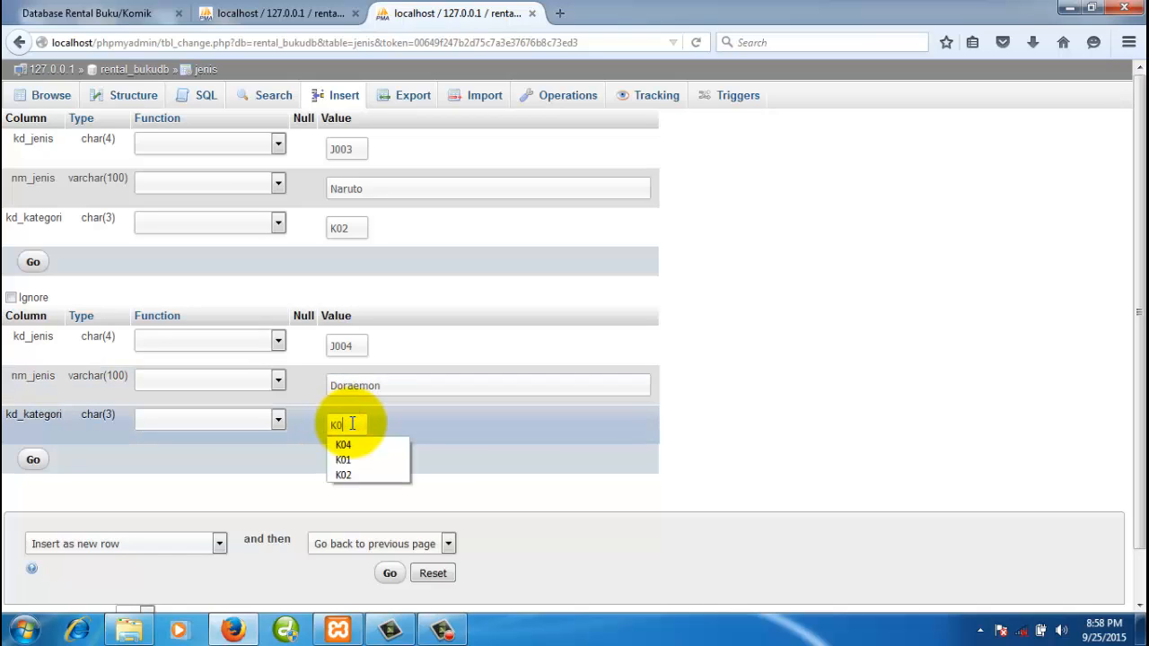
{"action": "left_click", "coordinate": [507, 430]}
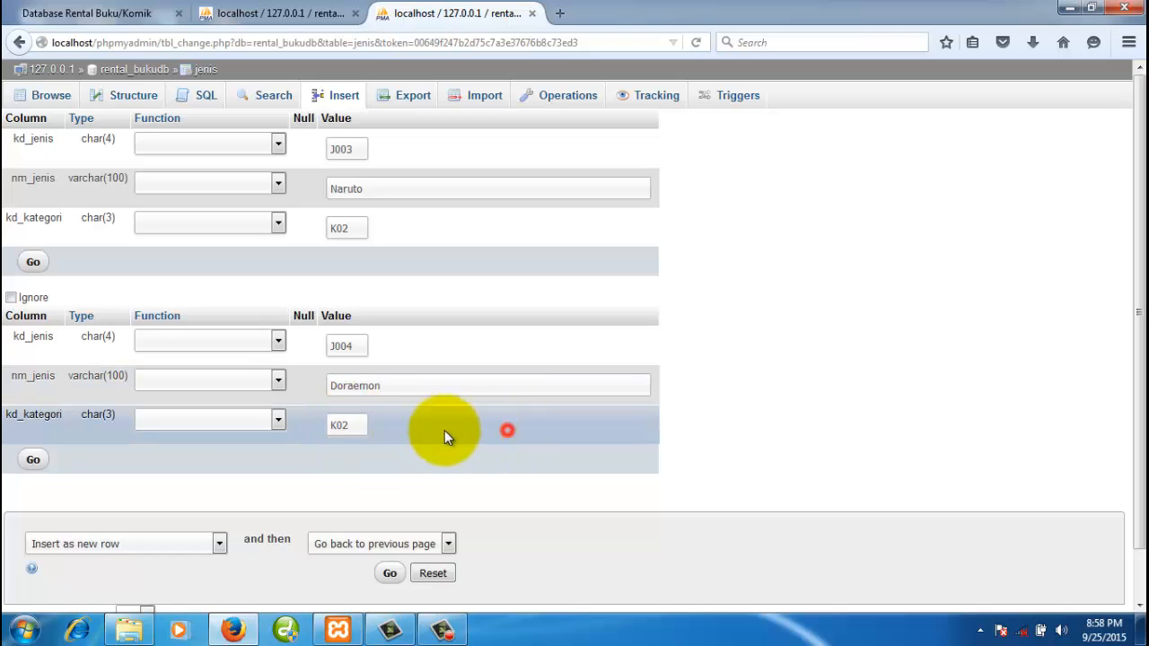
{"action": "left_click", "coordinate": [343, 13]}
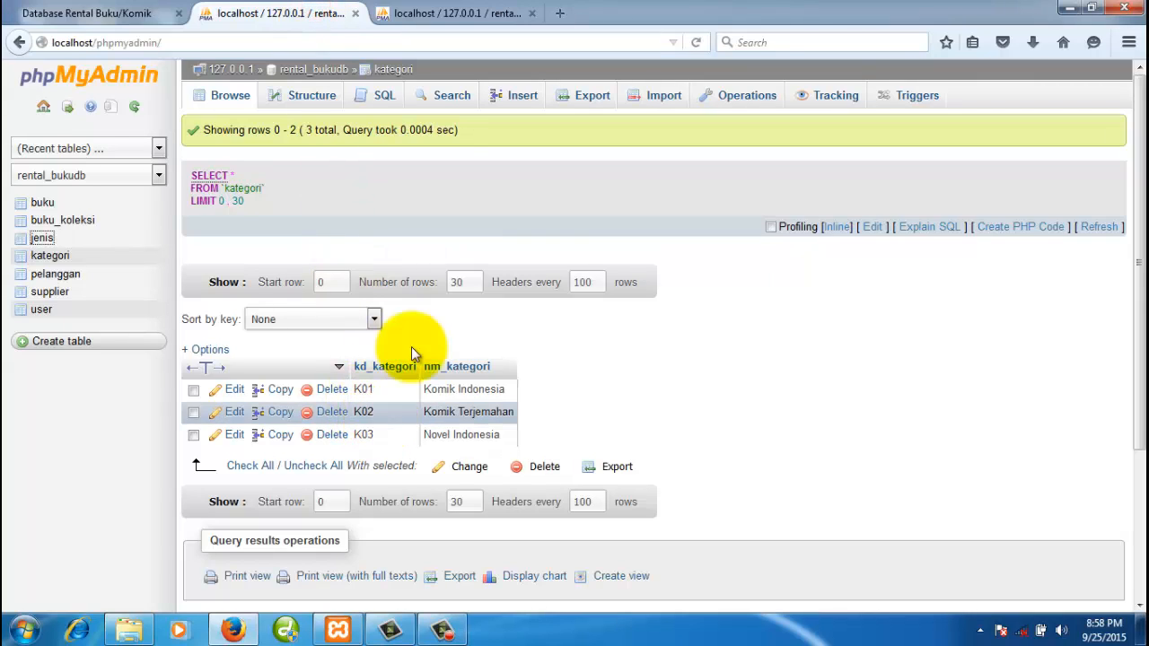
{"action": "left_click", "coordinate": [427, 12]}
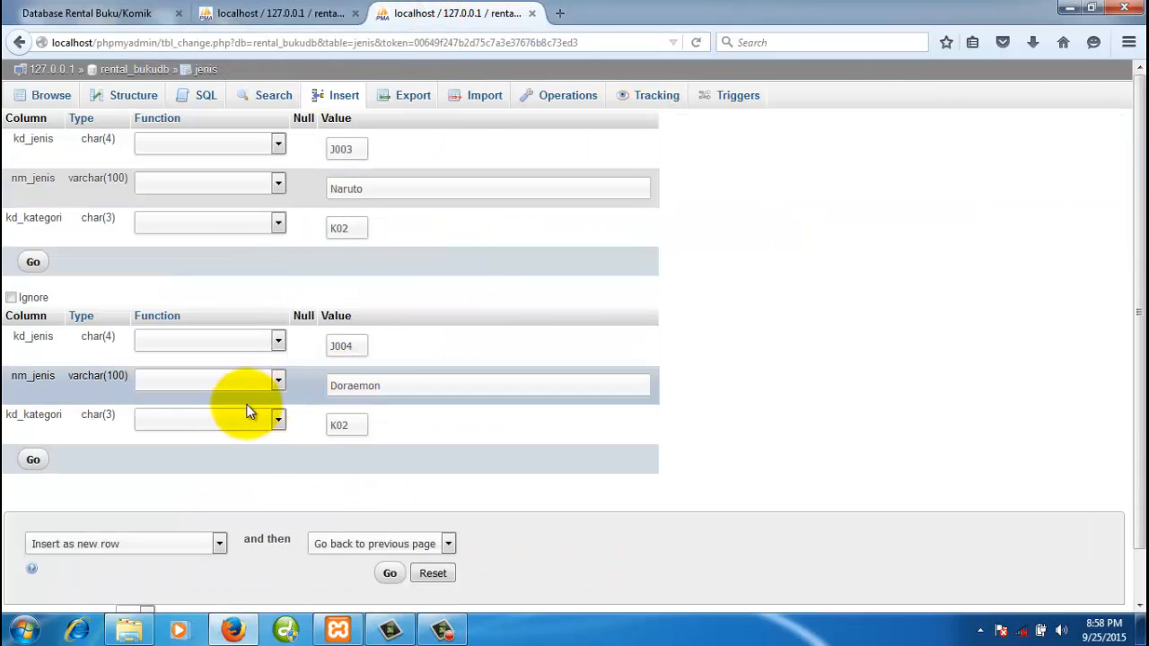
{"action": "left_click", "coordinate": [33, 461]}
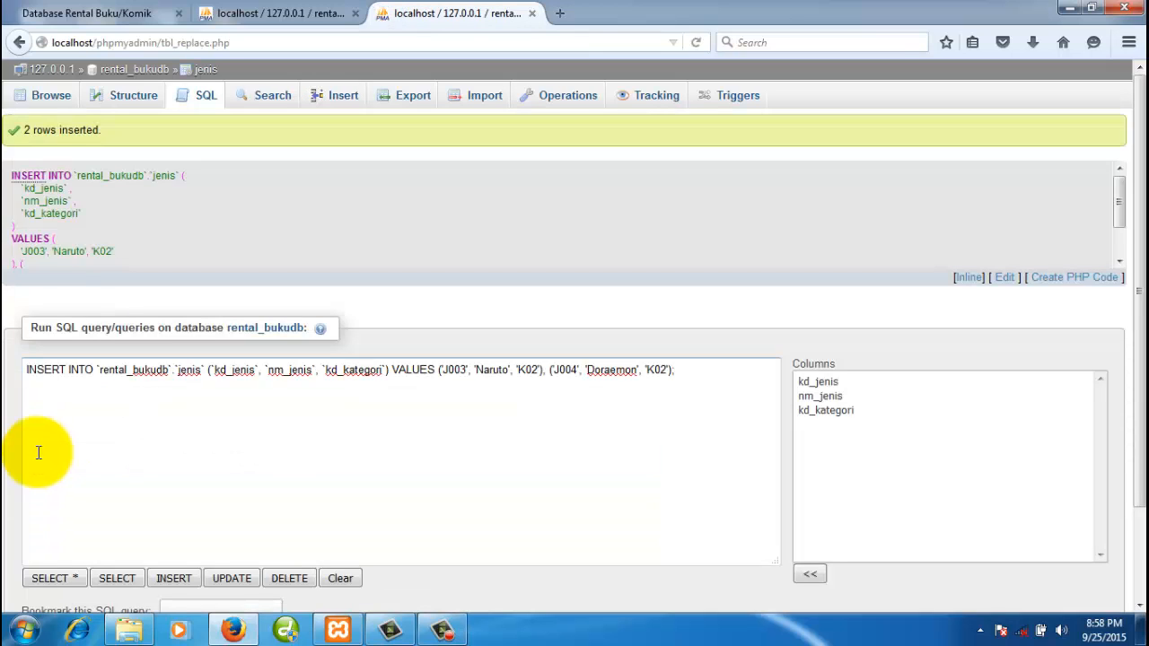
- Browse jenis to confirm rows J001–J004, then close that extra tab
{"action": "left_click", "coordinate": [44, 98]}
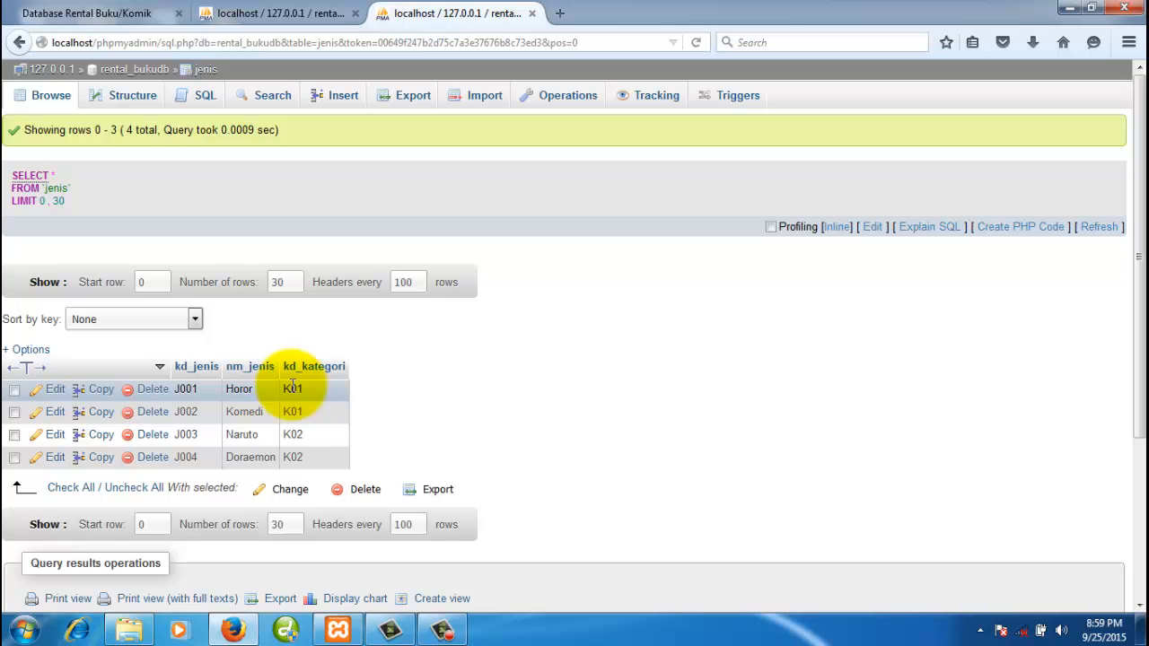
{"action": "left_click", "coordinate": [270, 11]}
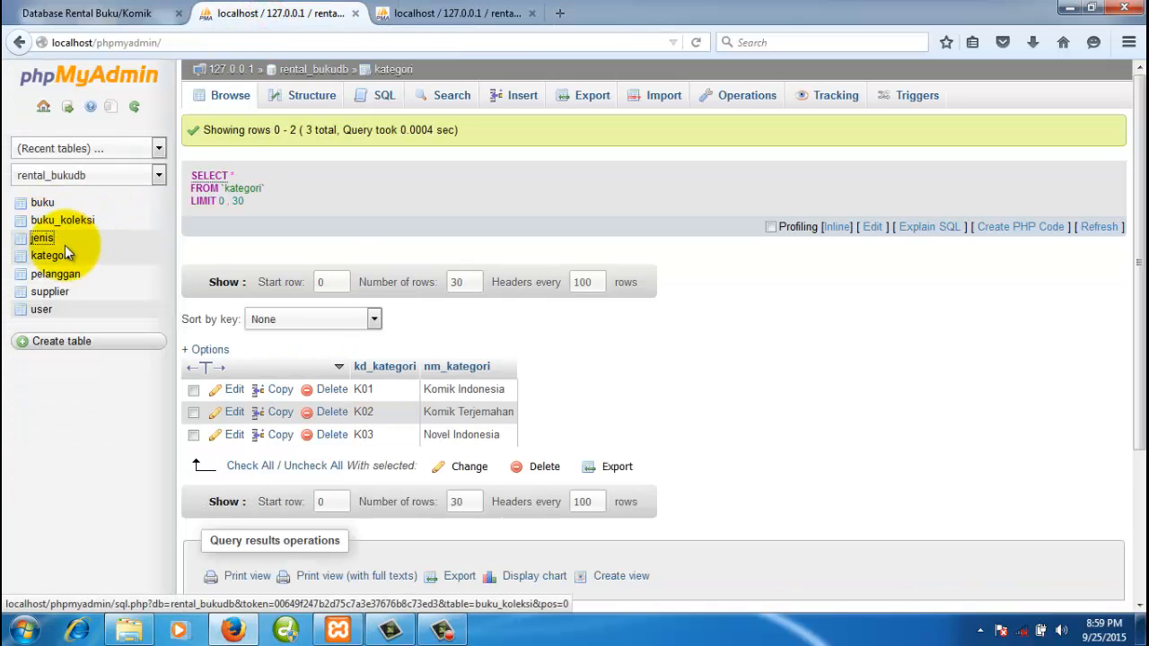
{"action": "left_click", "coordinate": [431, 14]}
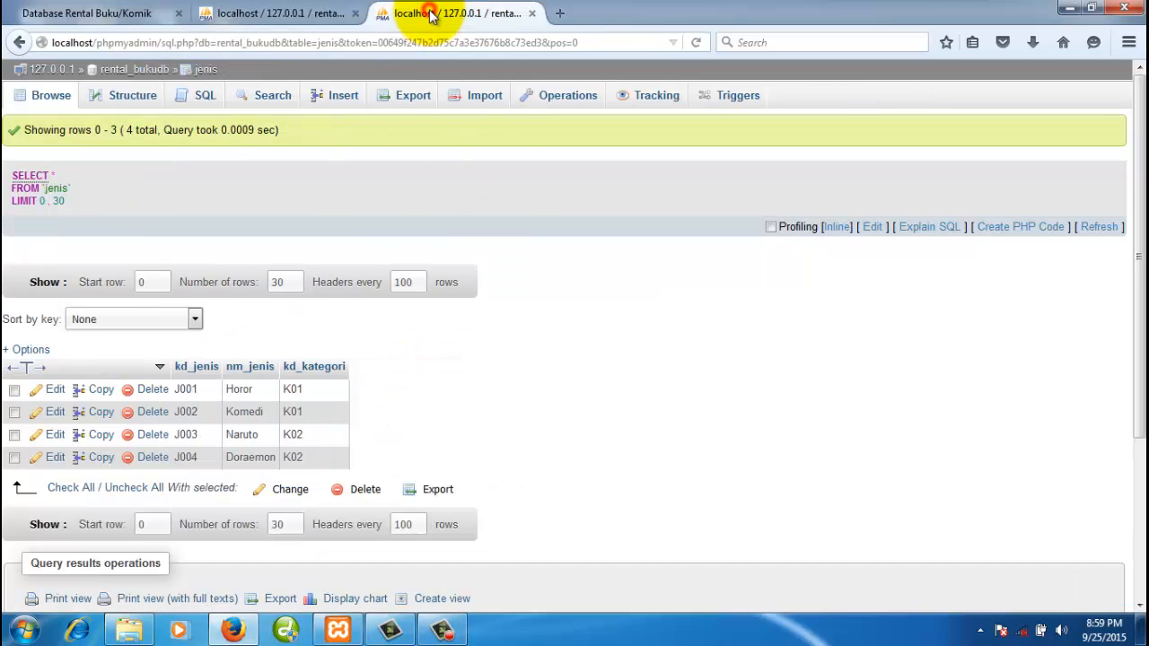
{"action": "left_click", "coordinate": [534, 15]}
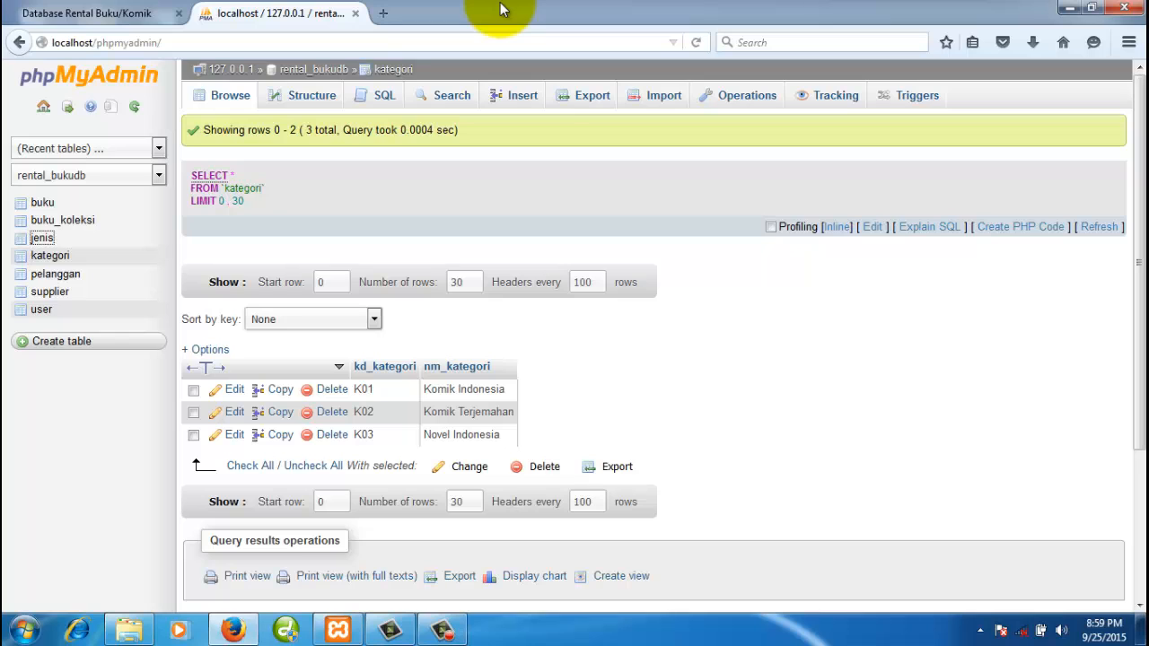
- Open the buku table in a new browser tab alongside kategori
{"action": "right_click", "coordinate": [36, 205]}
{"action": "left_click", "coordinate": [72, 216]}
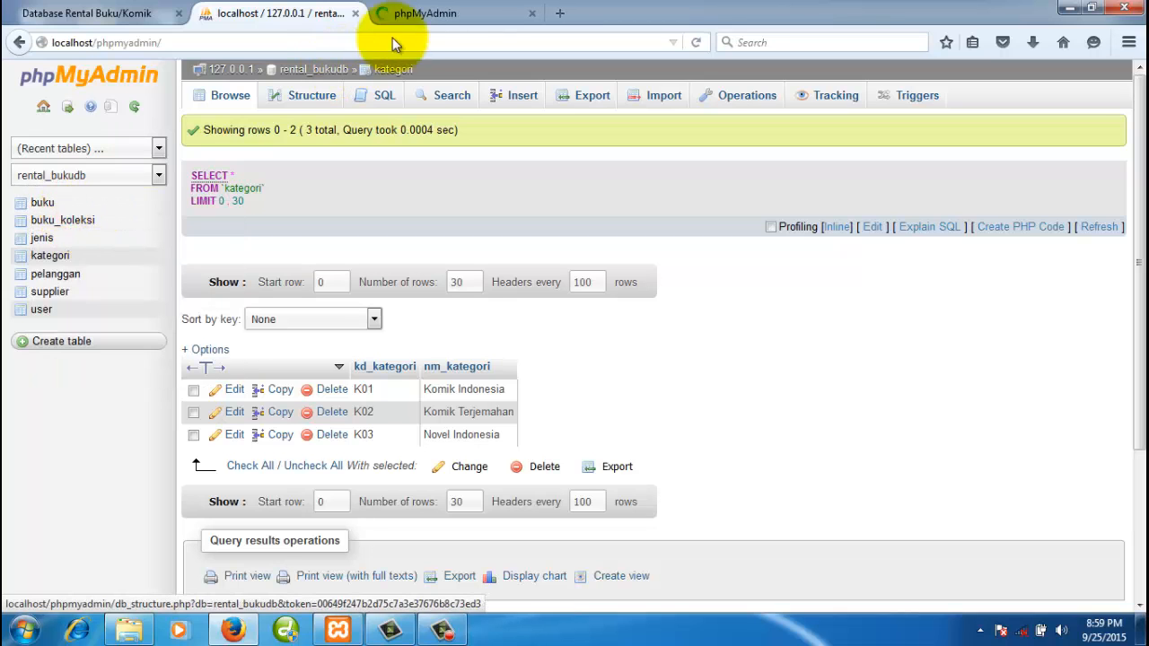
{"action": "left_click", "coordinate": [431, 13]}
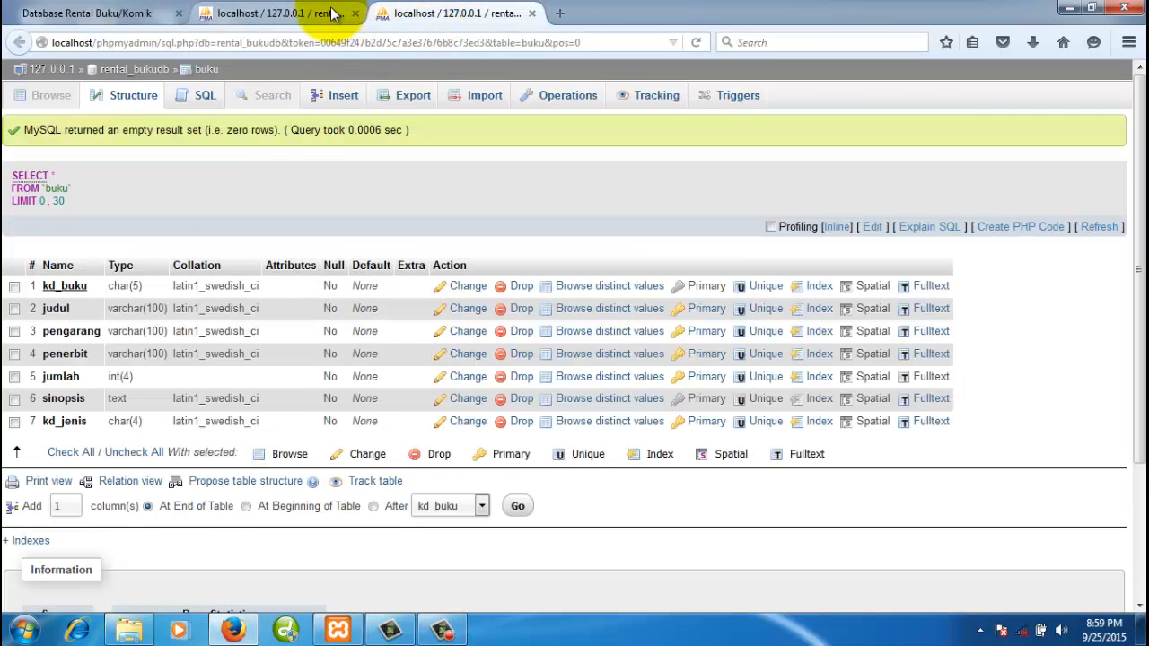
{"action": "left_click", "coordinate": [278, 13]}
{"action": "right_click", "coordinate": [39, 205]}
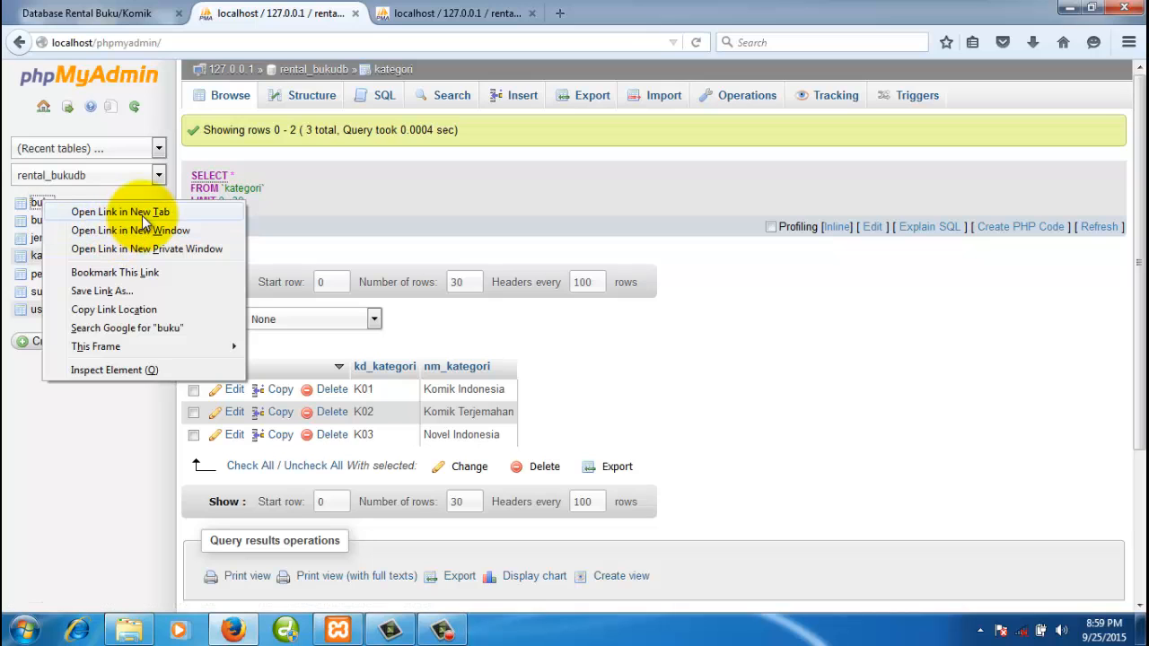
{"action": "left_click", "coordinate": [453, 13]}
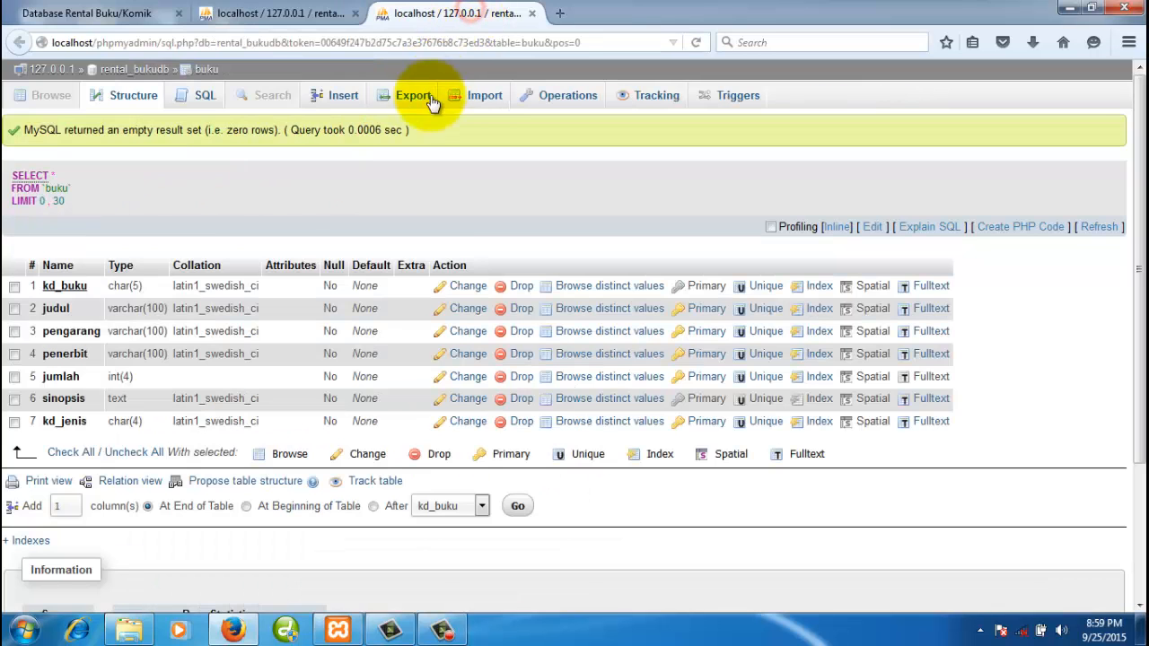
- Start a new buku row with code B0001, checking kategori and jenis codes for reference
{"action": "left_click", "coordinate": [339, 98]}
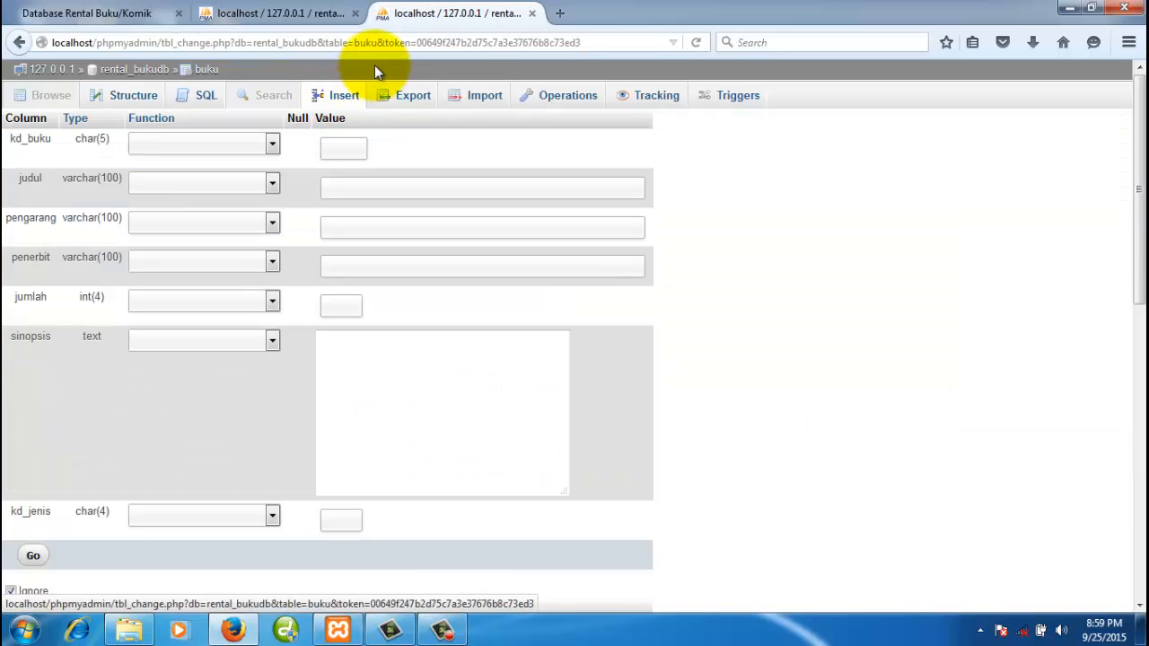
{"action": "left_click", "coordinate": [355, 150]}
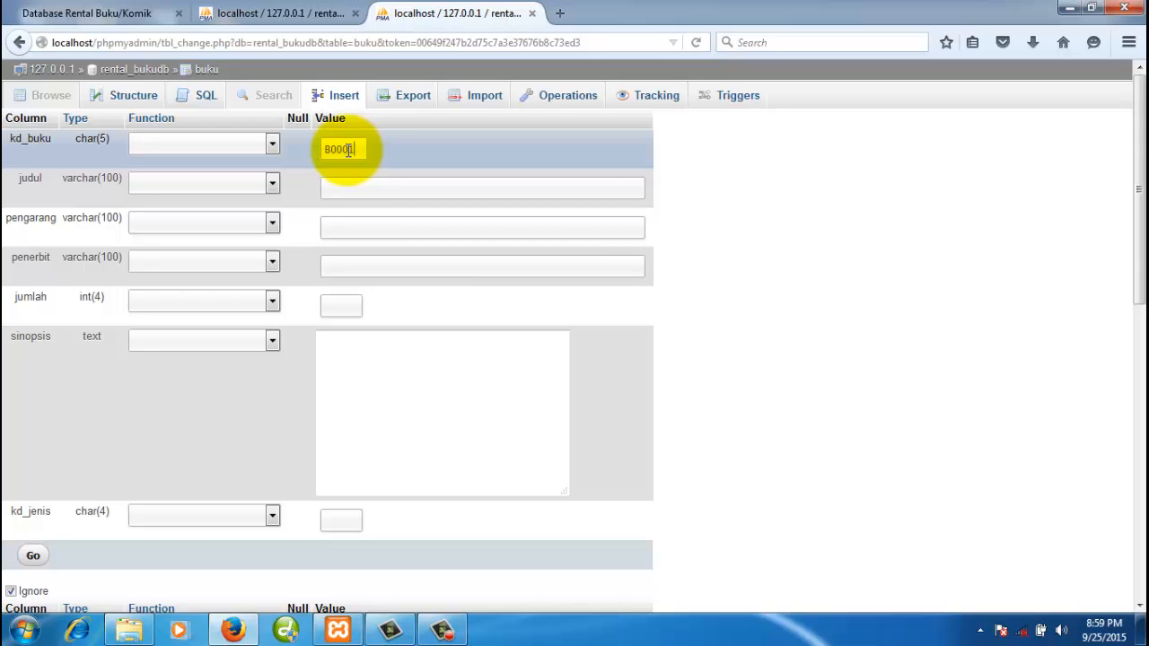
{"action": "left_click_drag", "start_coordinate": [342, 149], "coordinate": [310, 152]}
{"action": "left_click", "coordinate": [371, 189]}
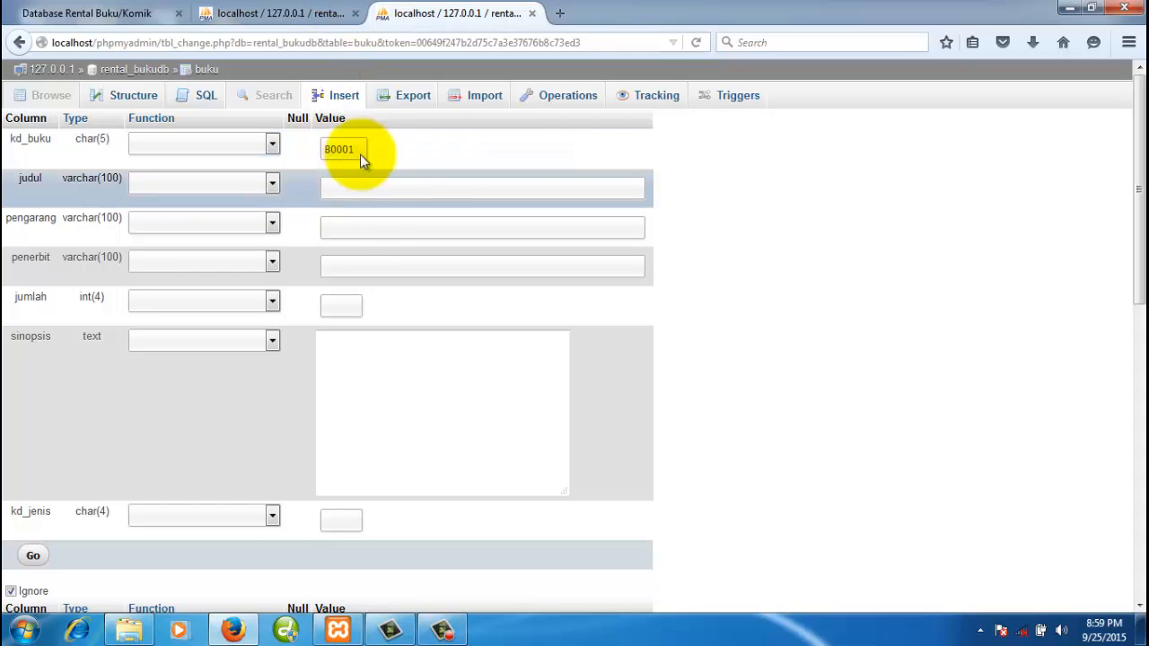
{"action": "left_click", "coordinate": [314, 12]}
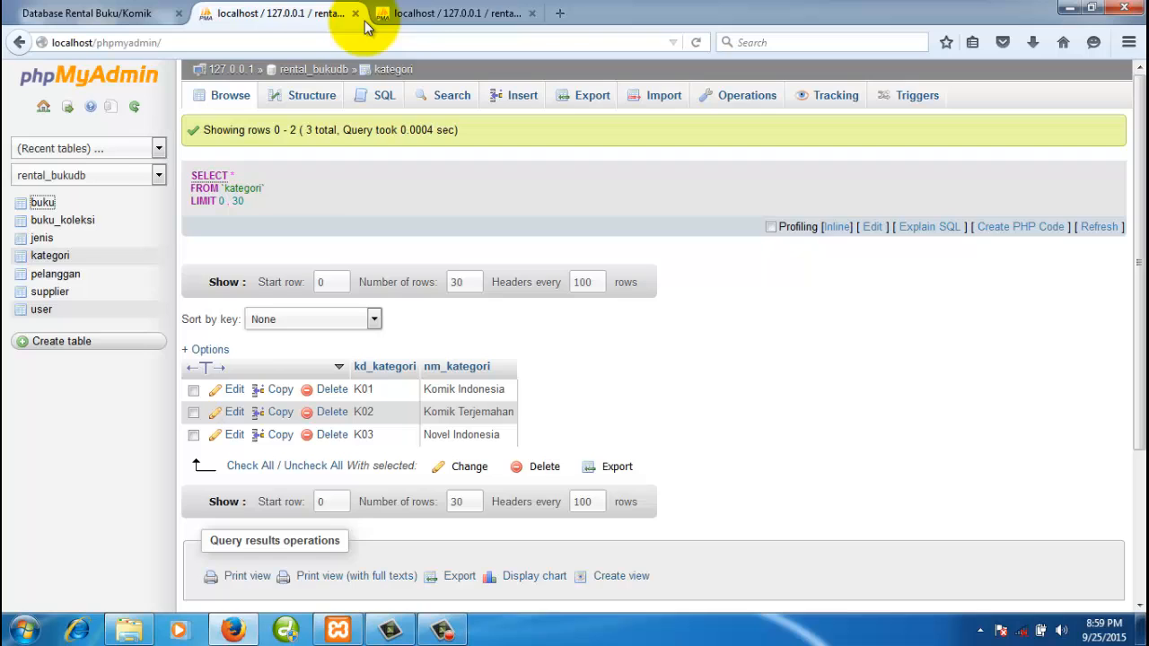
{"action": "left_click", "coordinate": [417, 14]}
{"action": "left_click", "coordinate": [314, 20]}
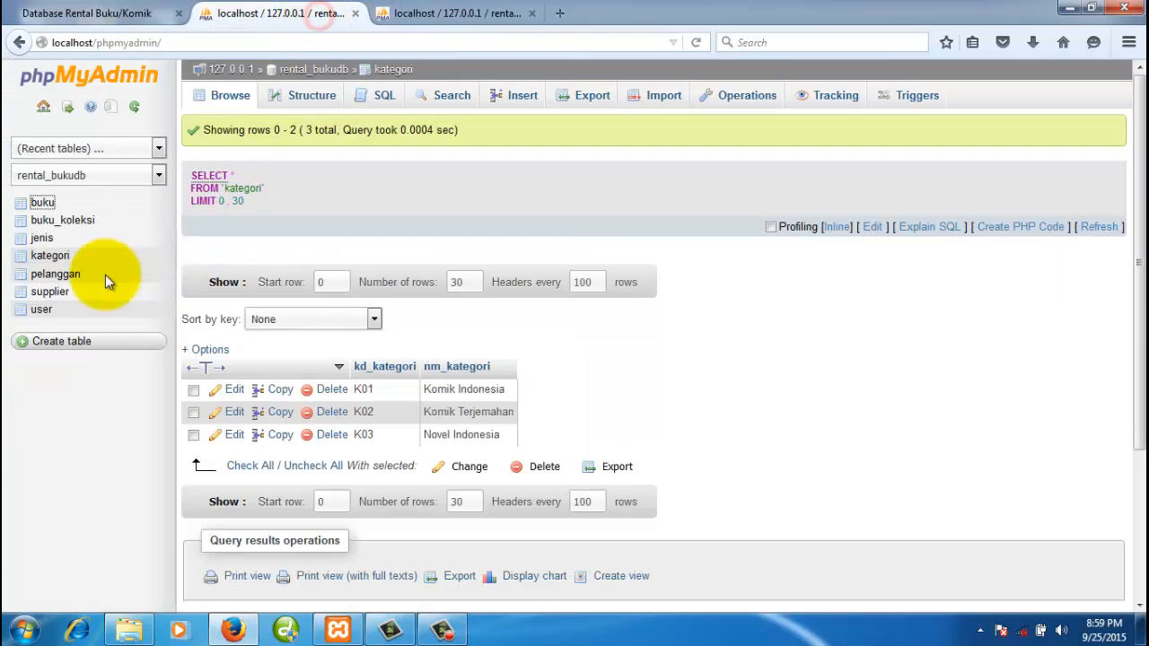
{"action": "left_click", "coordinate": [43, 239]}
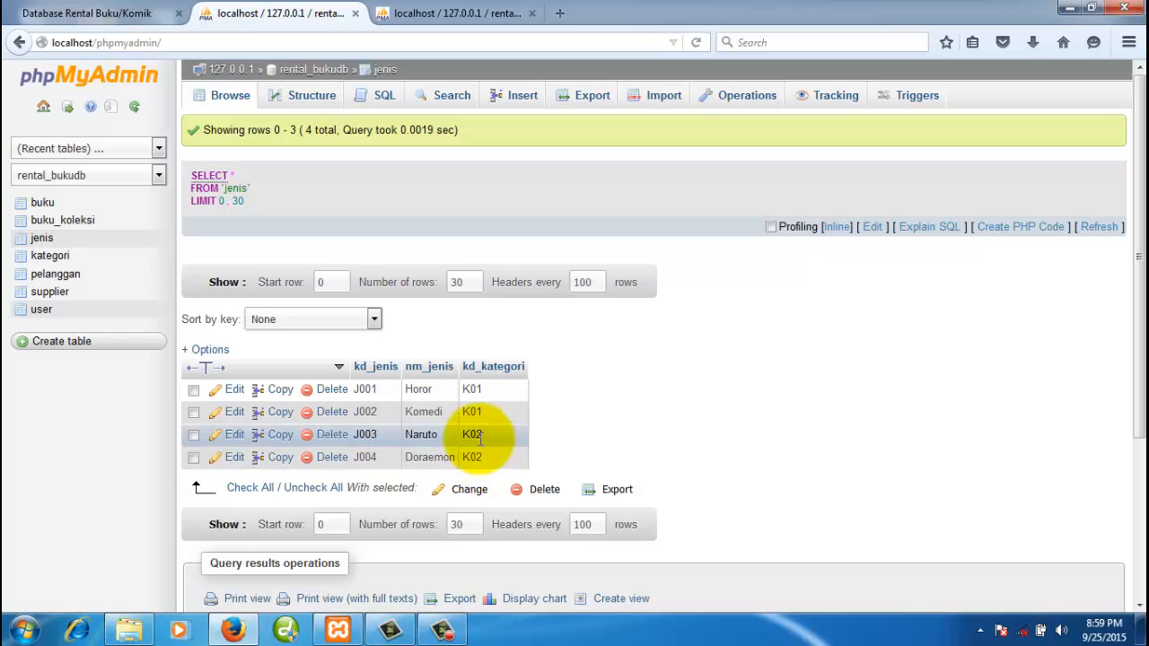
{"action": "left_click", "coordinate": [462, 13]}
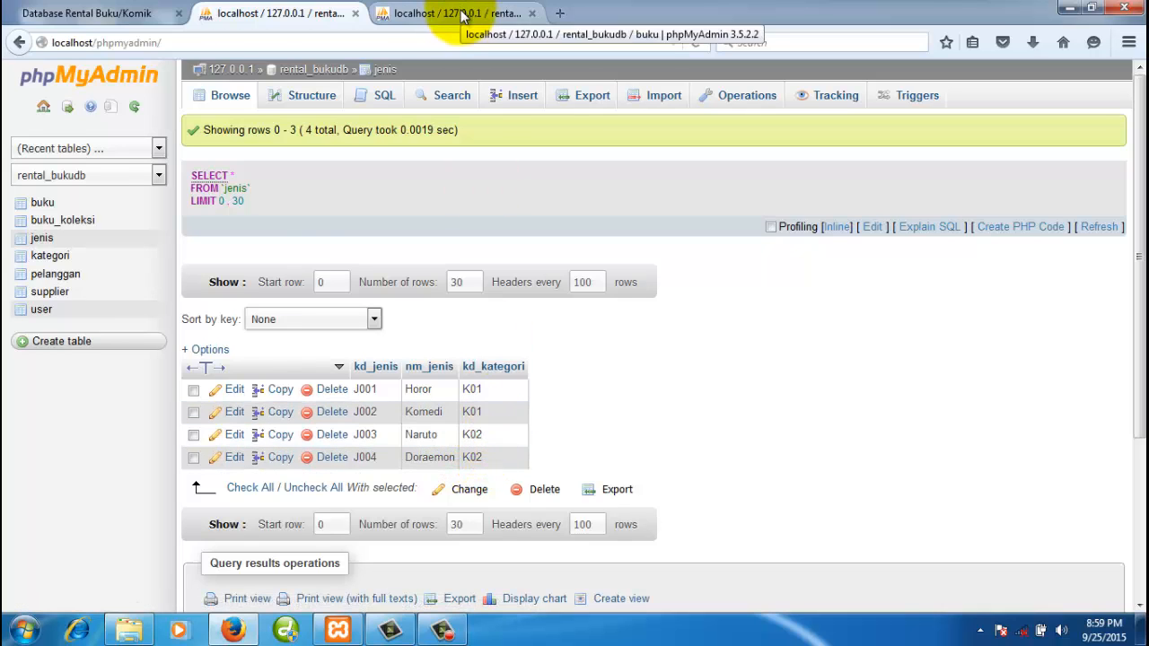
- Enter title 'Petruk Naik Andong', author Tatang S, publisher Gramedia and jumlah 2
{"action": "left_click", "coordinate": [435, 190]}
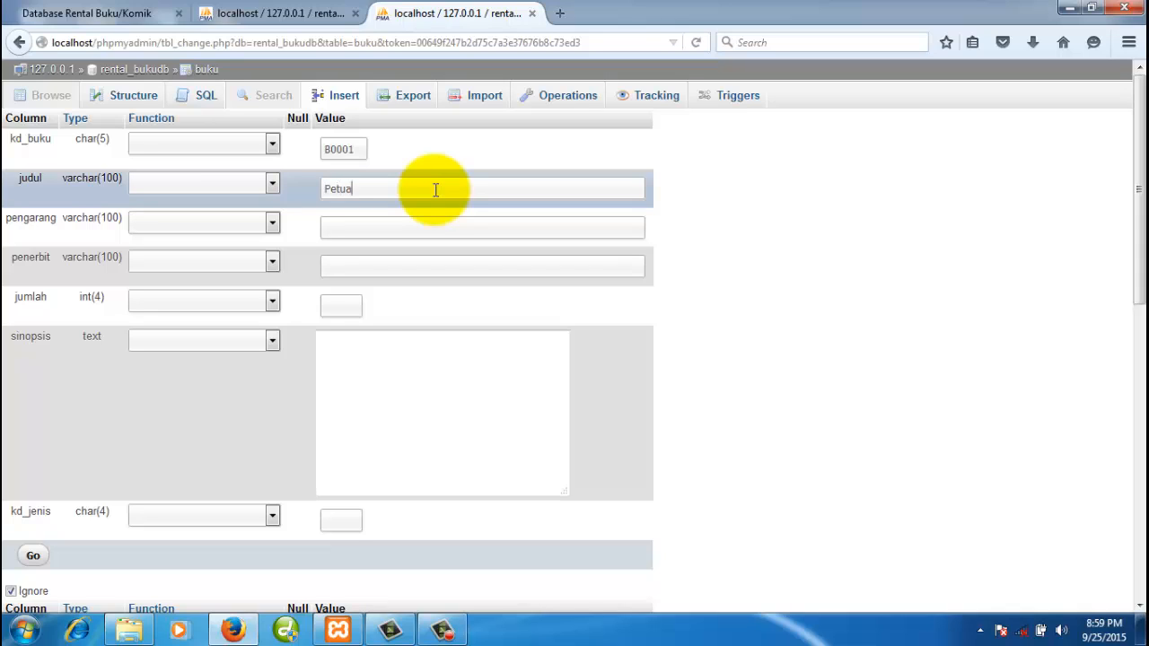
{"action": "type", "text": "Petualangan Petruk"}
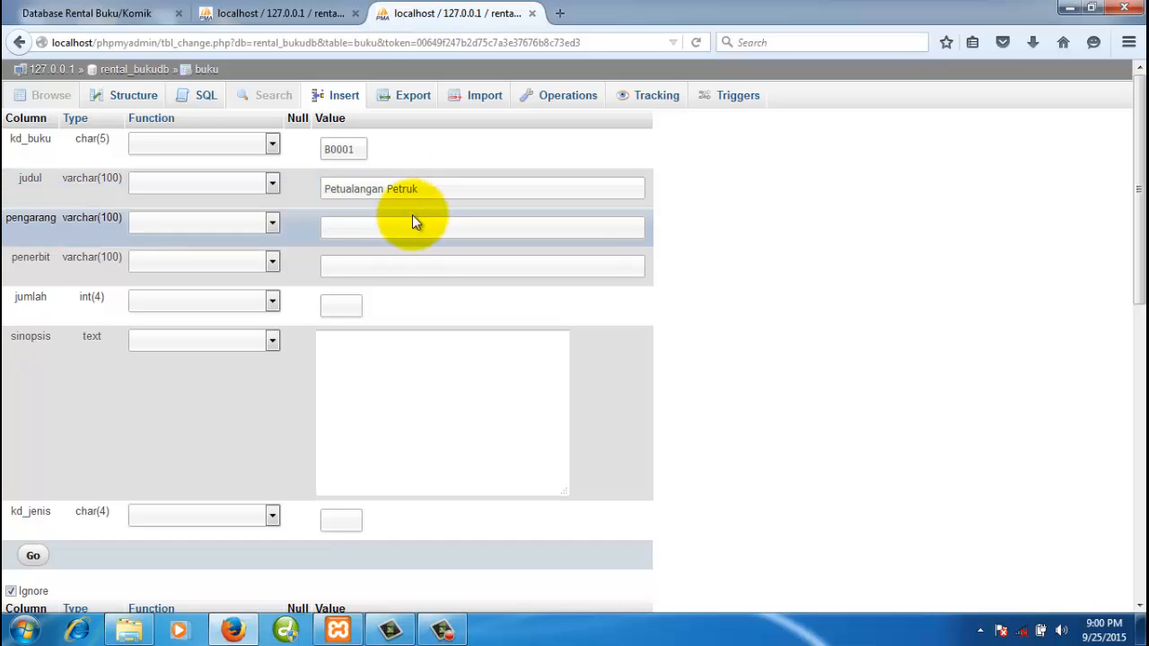
{"action": "left_click", "coordinate": [409, 227]}
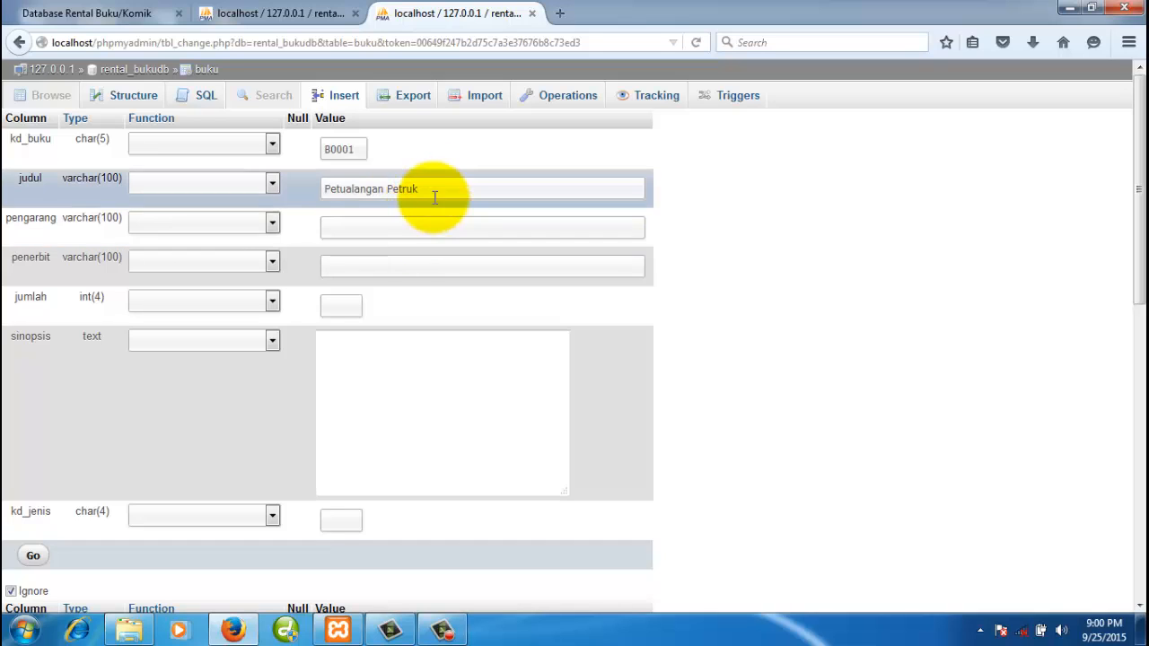
{"action": "left_click", "coordinate": [436, 192]}
{"action": "type", "text": "da"}
{"action": "key", "text": "BackSpace"}
{"action": "key", "text": "BackSpace"}
{"action": "key", "text": "BackSpace"}
{"action": "key", "text": "BackSpace"}
{"action": "key", "text": "BackSpace"}
{"action": "key", "text": "BackSpace"}
{"action": "key", "text": "BackSpace"}
{"action": "key", "text": "BackSpace"}
{"action": "key", "text": "BackSpace"}
{"action": "key", "text": "BackSpace"}
{"action": "key", "text": "BackSpace"}
{"action": "key", "text": "BackSpace"}
{"action": "key", "text": "BackSpace"}
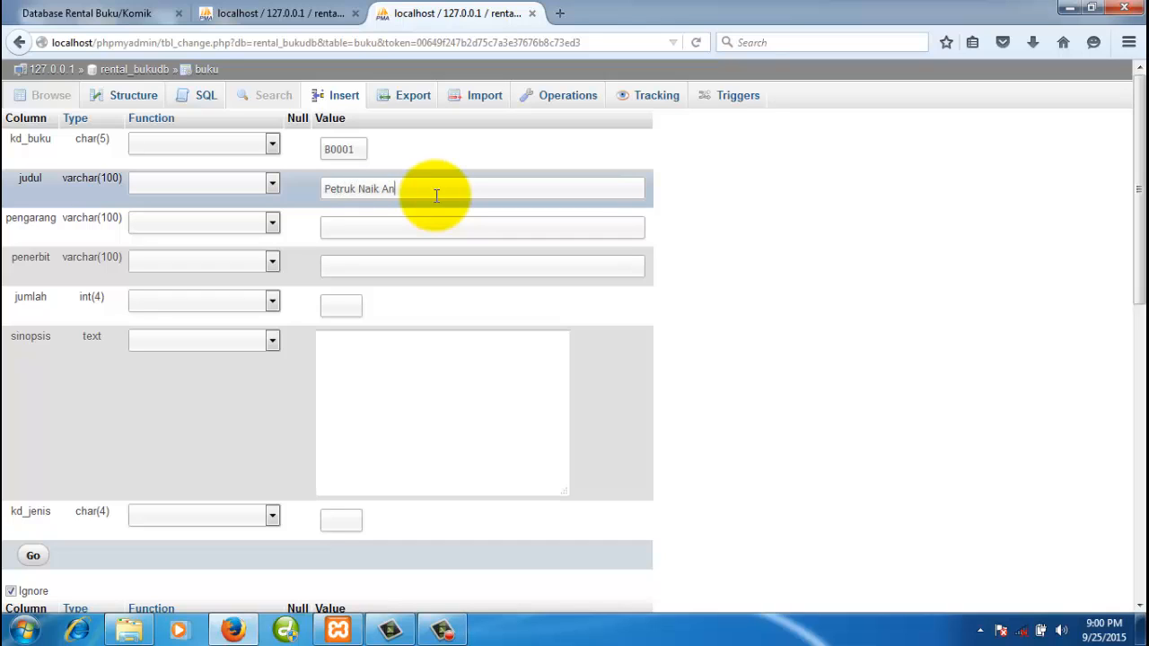
{"action": "left_click", "coordinate": [392, 223]}
{"action": "type", "text": "Tatan"}
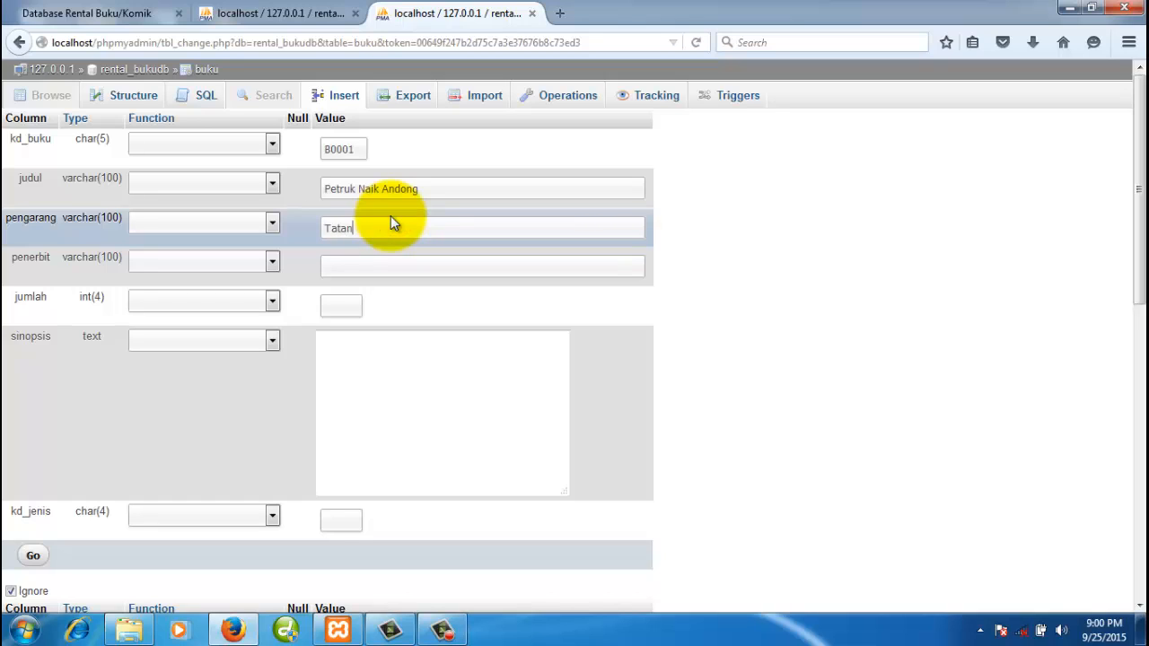
{"action": "type", "text": "g S"}
{"action": "left_click", "coordinate": [366, 260]}
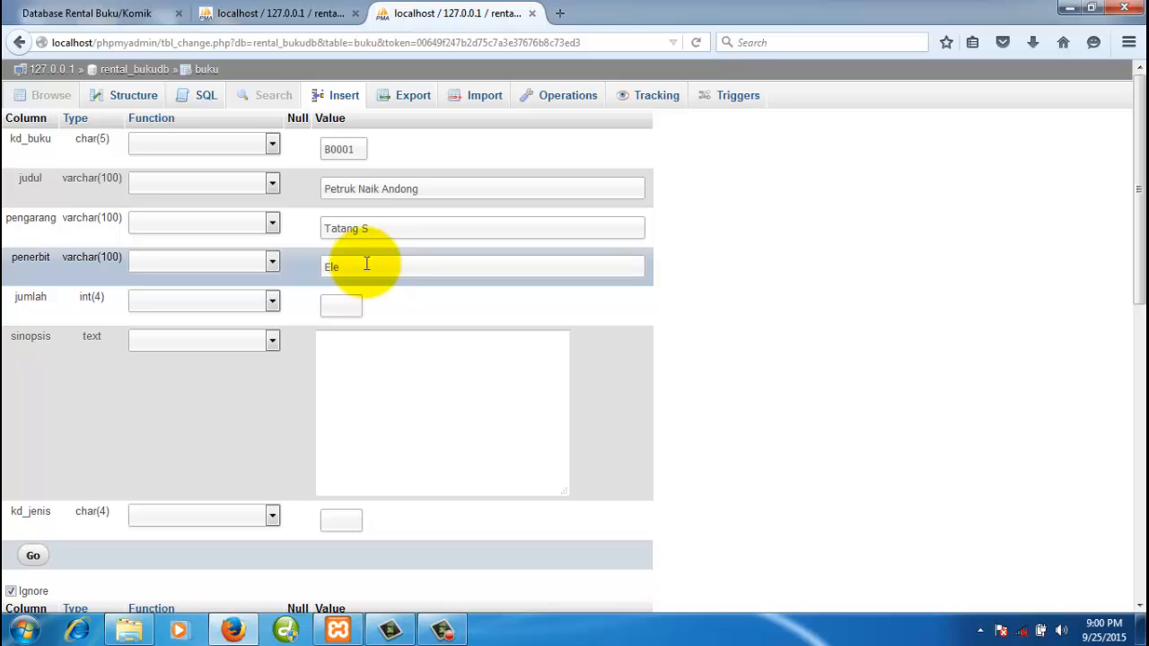
{"action": "key", "text": "alt"}
{"action": "double_click", "coordinate": [350, 290]}
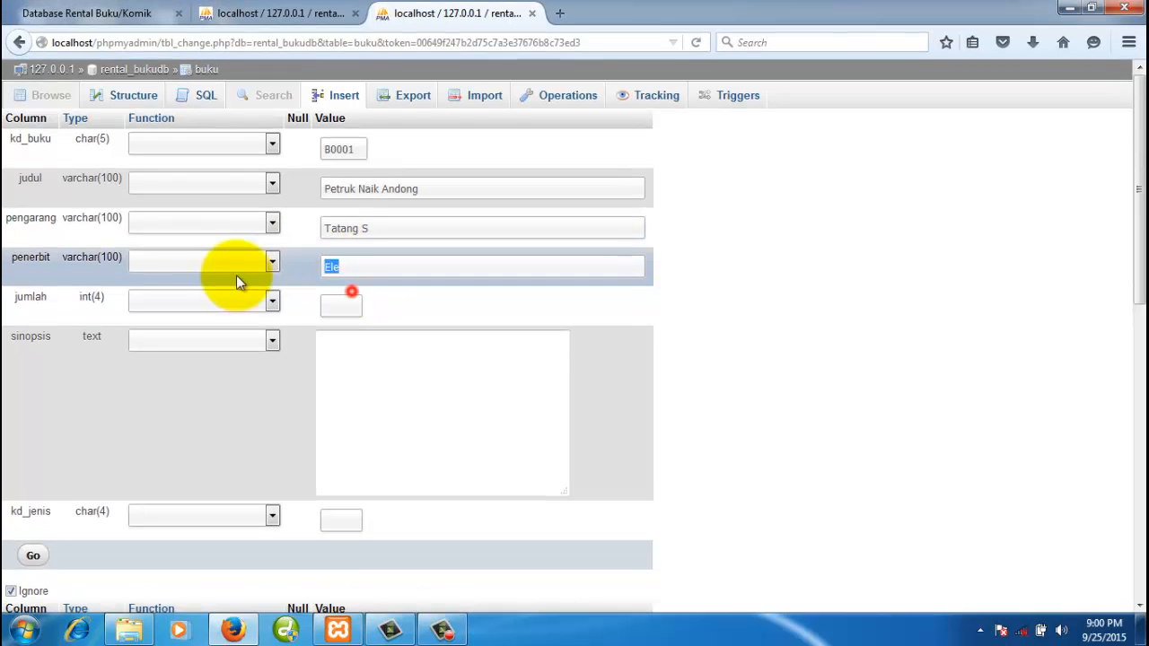
{"action": "type", "text": "Gramedia"}
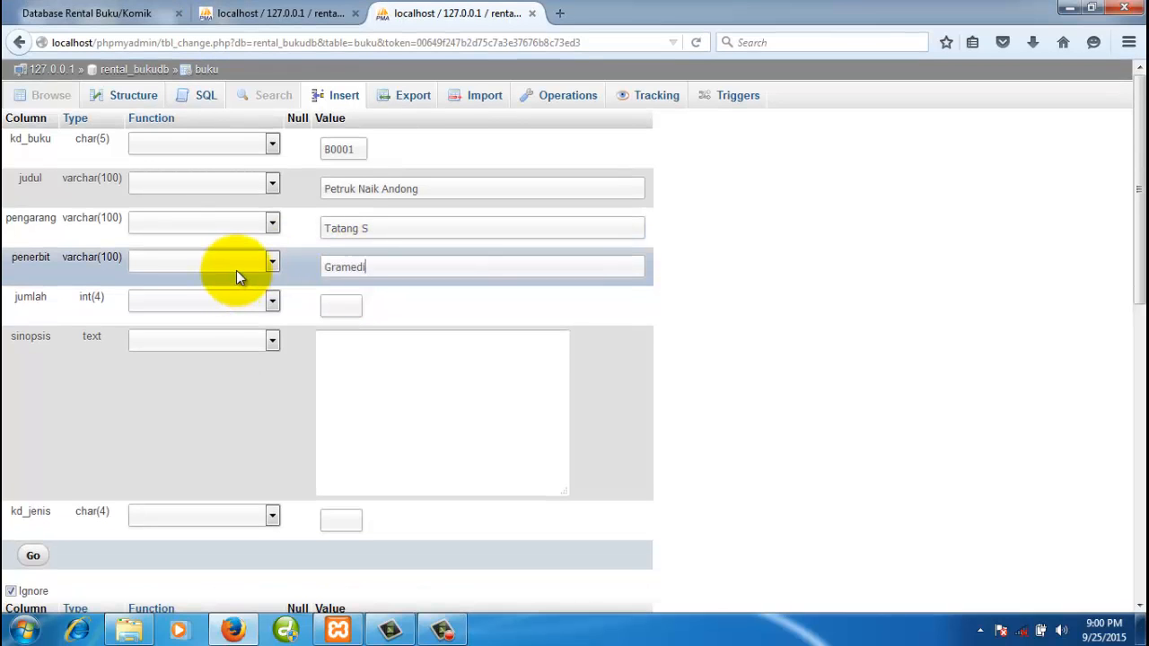
{"action": "left_click", "coordinate": [334, 302]}
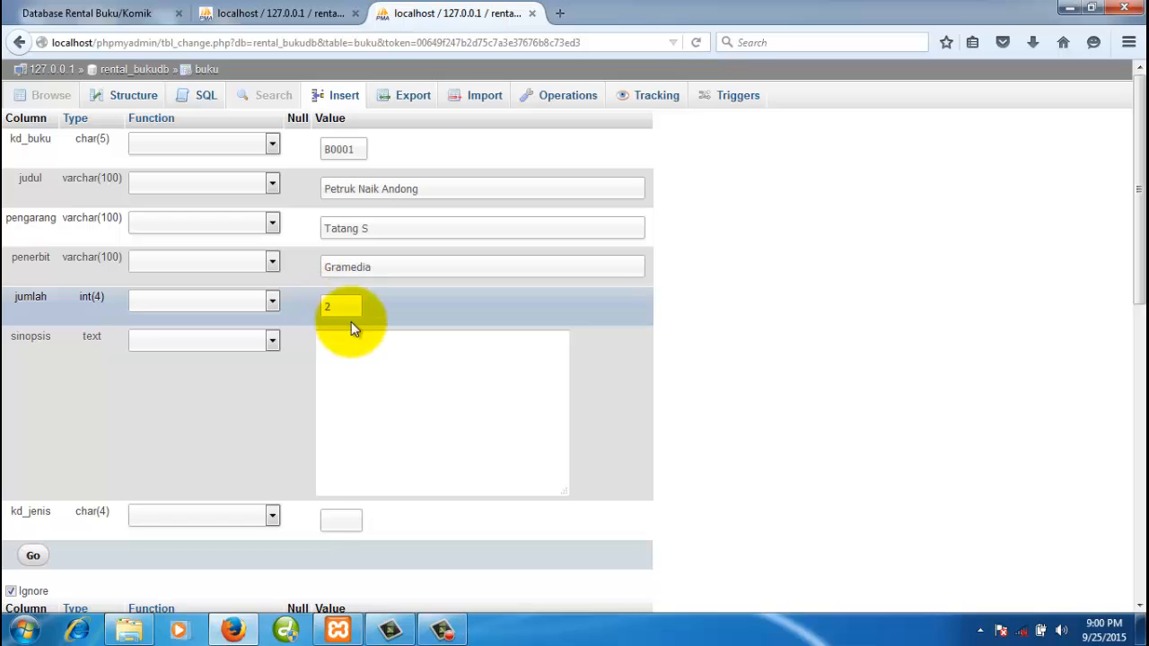
{"action": "left_click", "coordinate": [368, 364]}
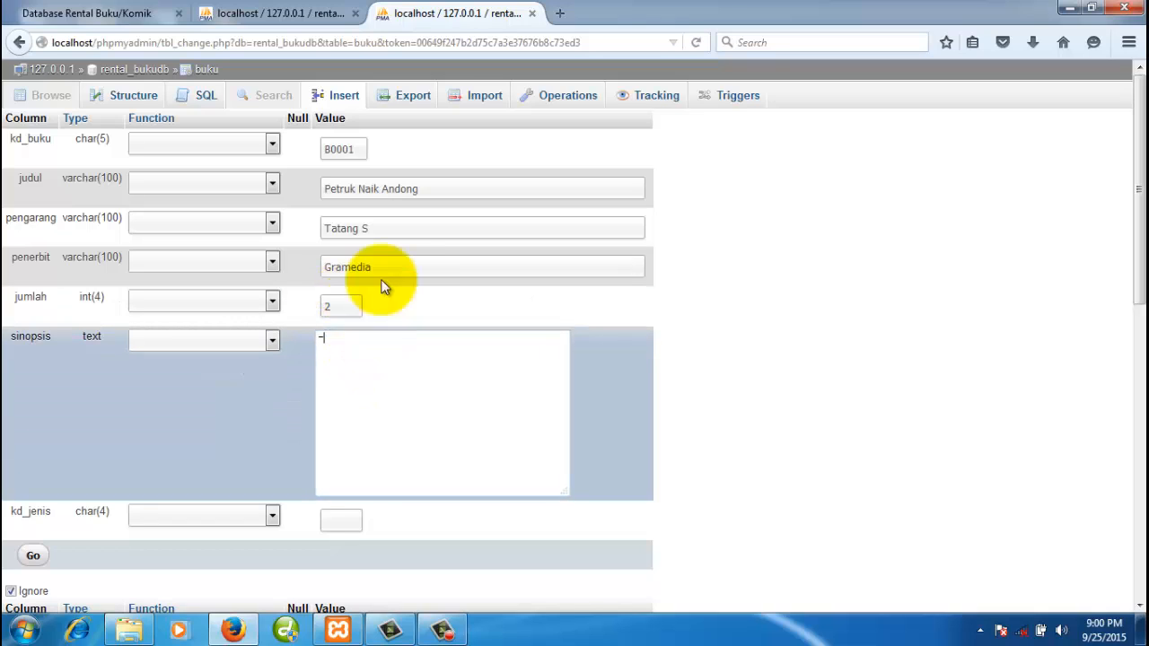
- Set kd_jenis to J002 and insert the B0001 book row
{"action": "left_click", "coordinate": [278, 12]}
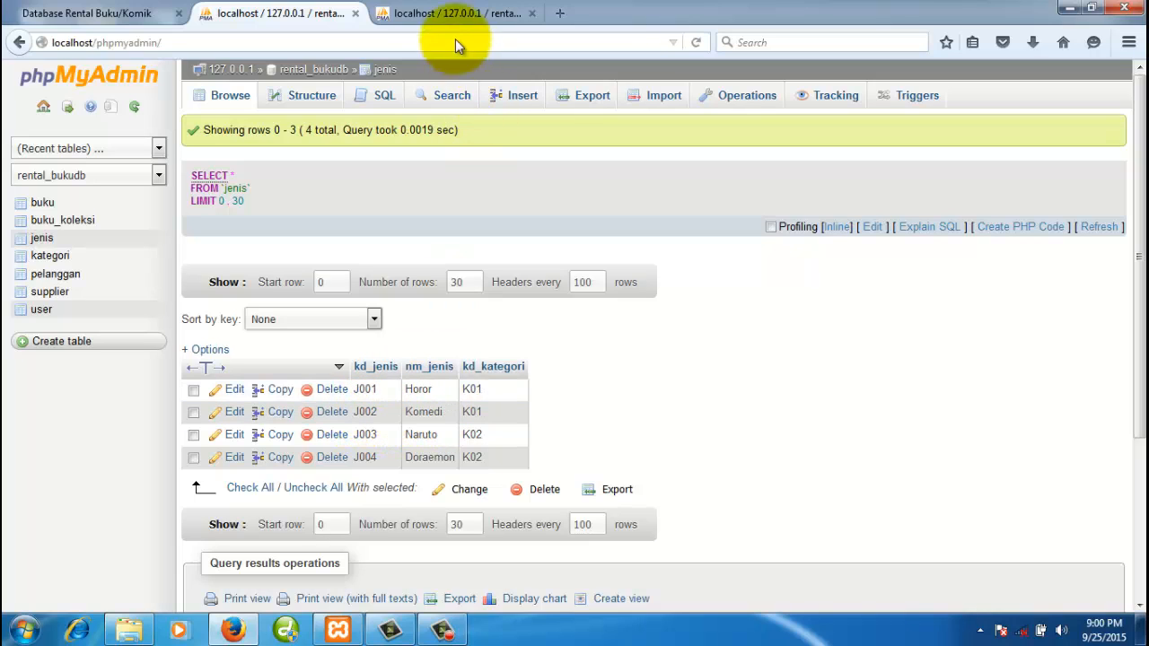
{"action": "left_click", "coordinate": [455, 13]}
{"action": "left_click", "coordinate": [342, 524]}
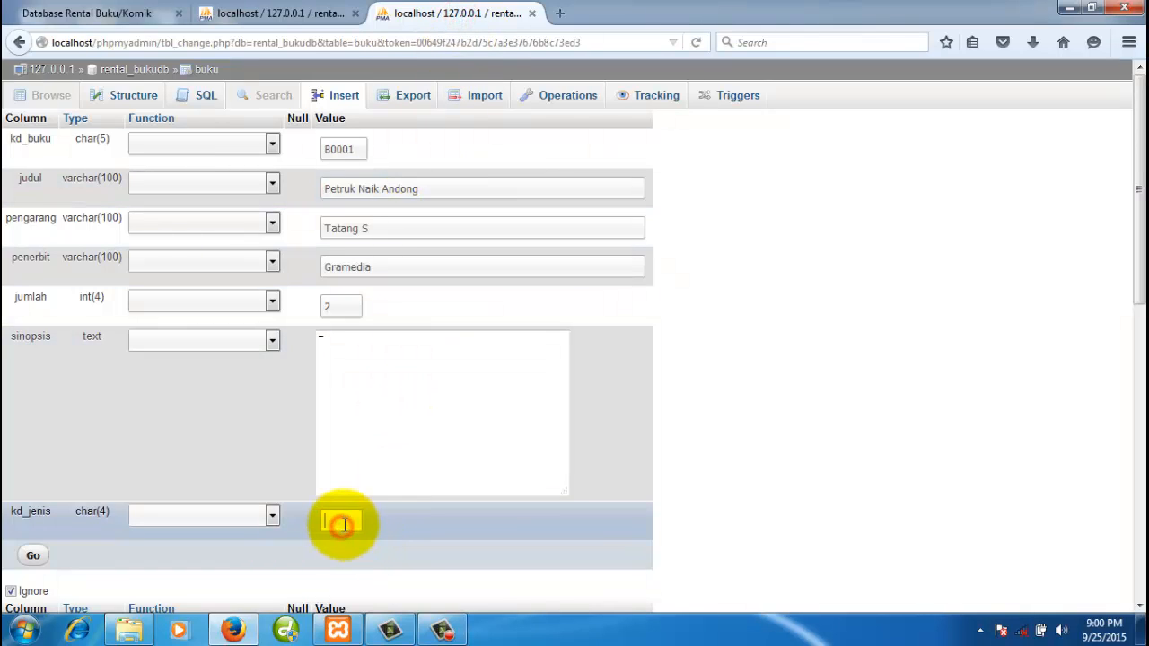
{"action": "type", "text": "J002"}
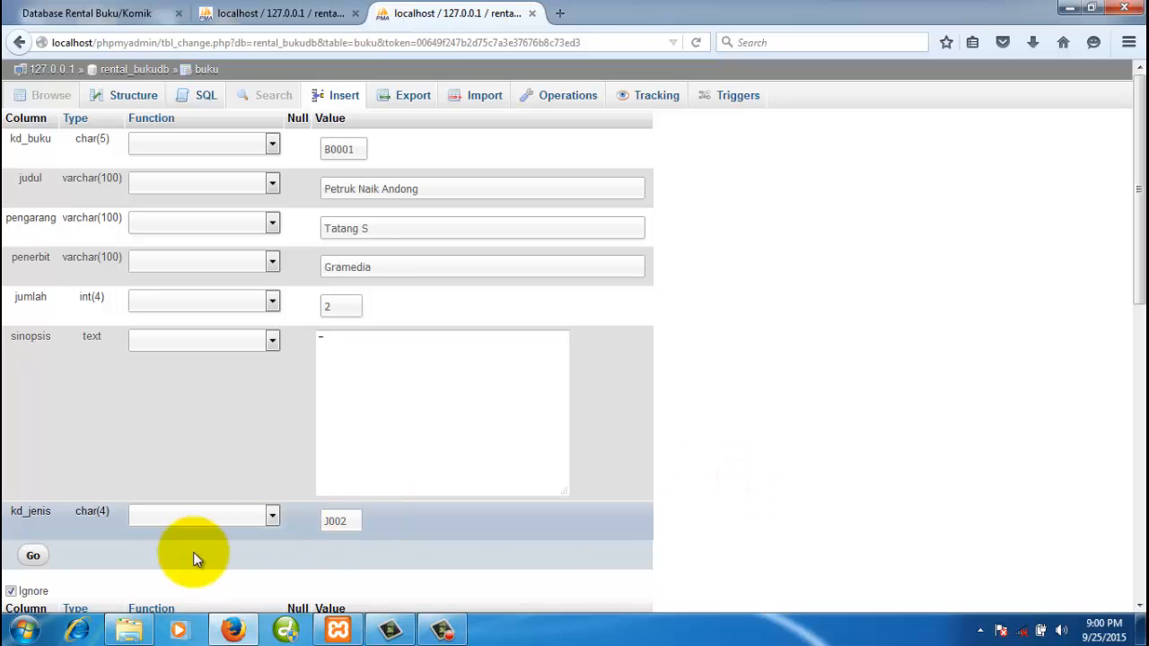
{"action": "left_click", "coordinate": [34, 556]}
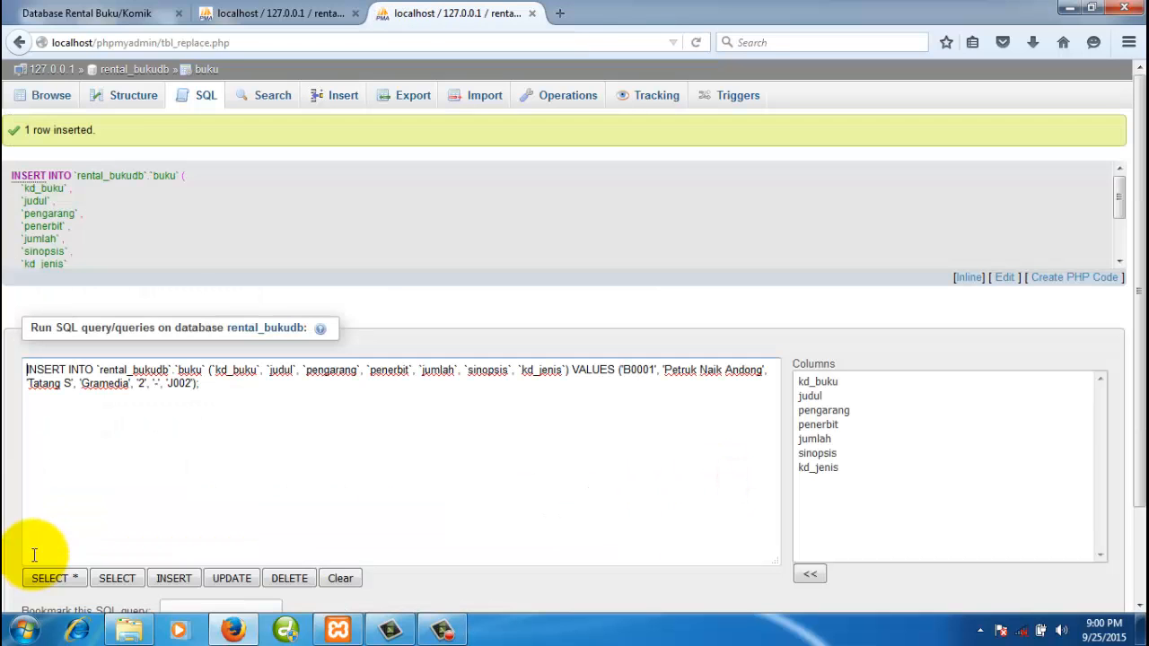
- Browse buku to see the single B0001 row, checking that jenis J002 is Komedi
{"action": "left_click", "coordinate": [49, 100]}
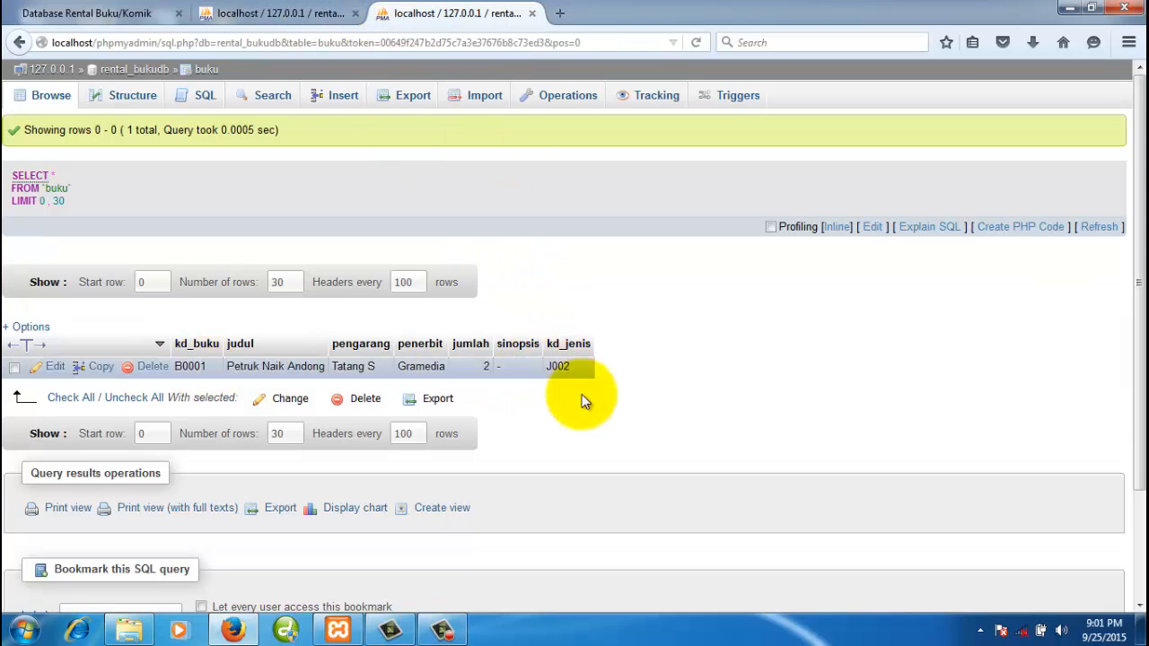
{"action": "left_click", "coordinate": [287, 14]}
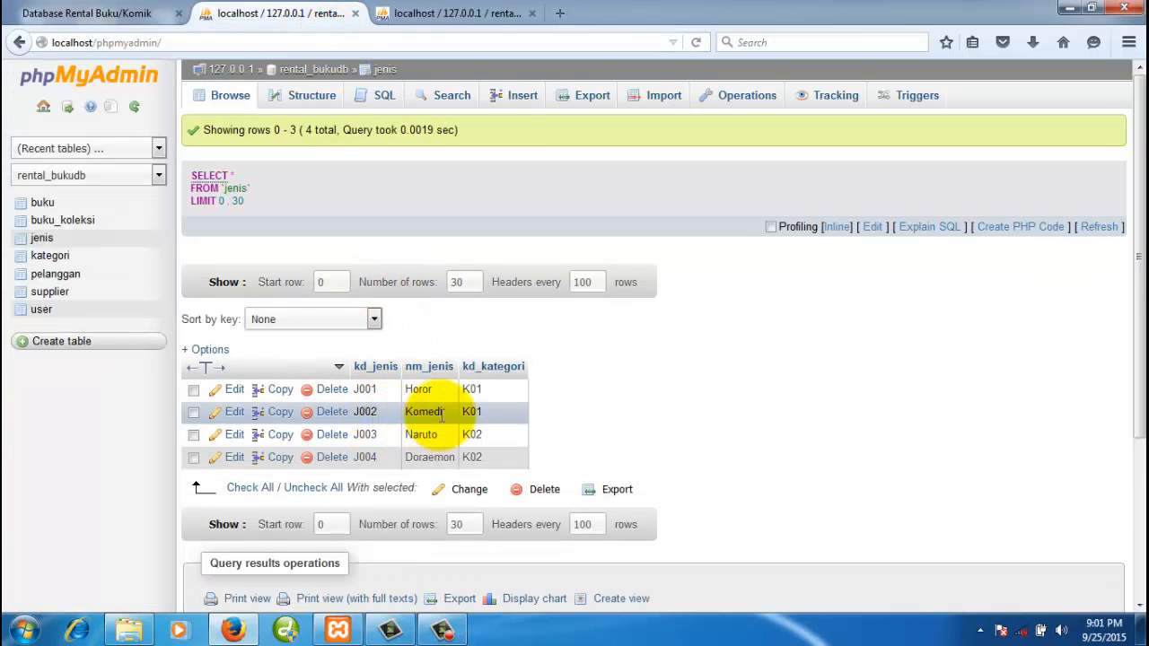
{"action": "left_click", "coordinate": [455, 13]}
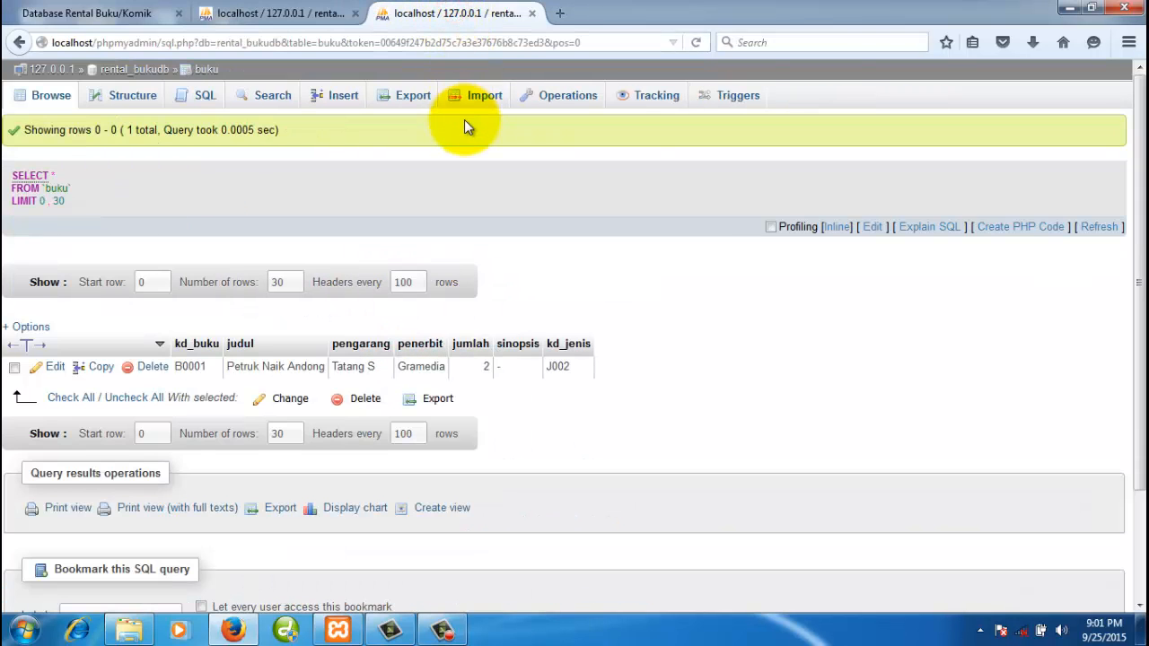
- Fill a new buku row: B0002, 'Pendekar Bujang Lapok', P Ramli, Gramedia, jumlah 5
{"action": "left_click", "coordinate": [338, 97]}
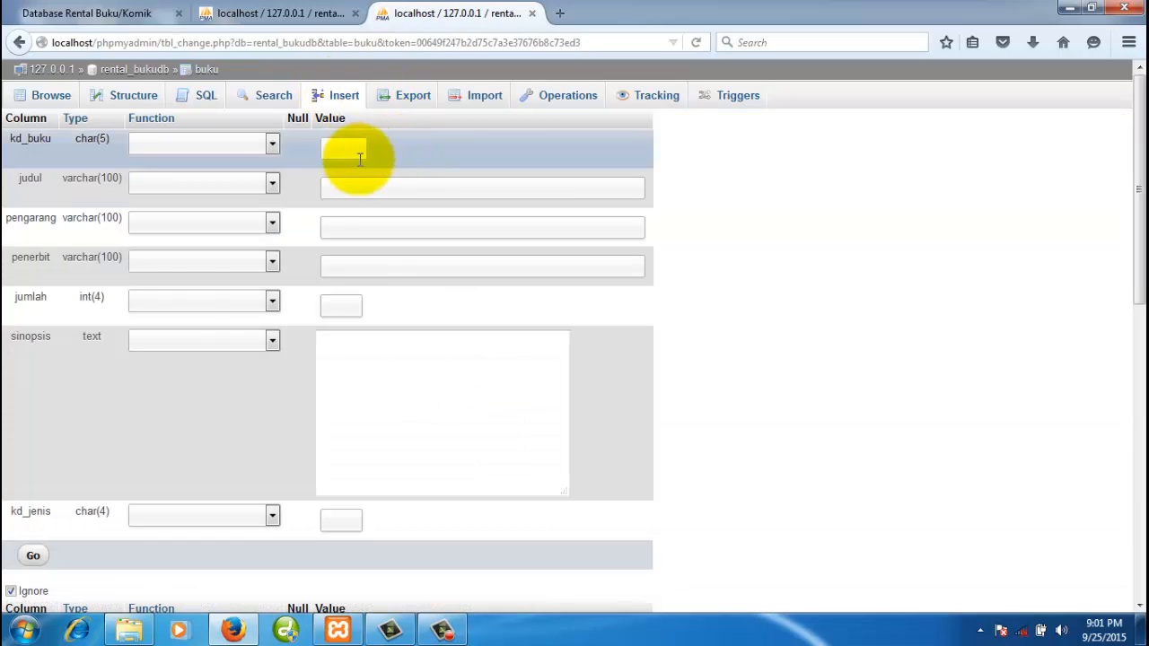
{"action": "left_click", "coordinate": [347, 154]}
{"action": "type", "text": "B0"}
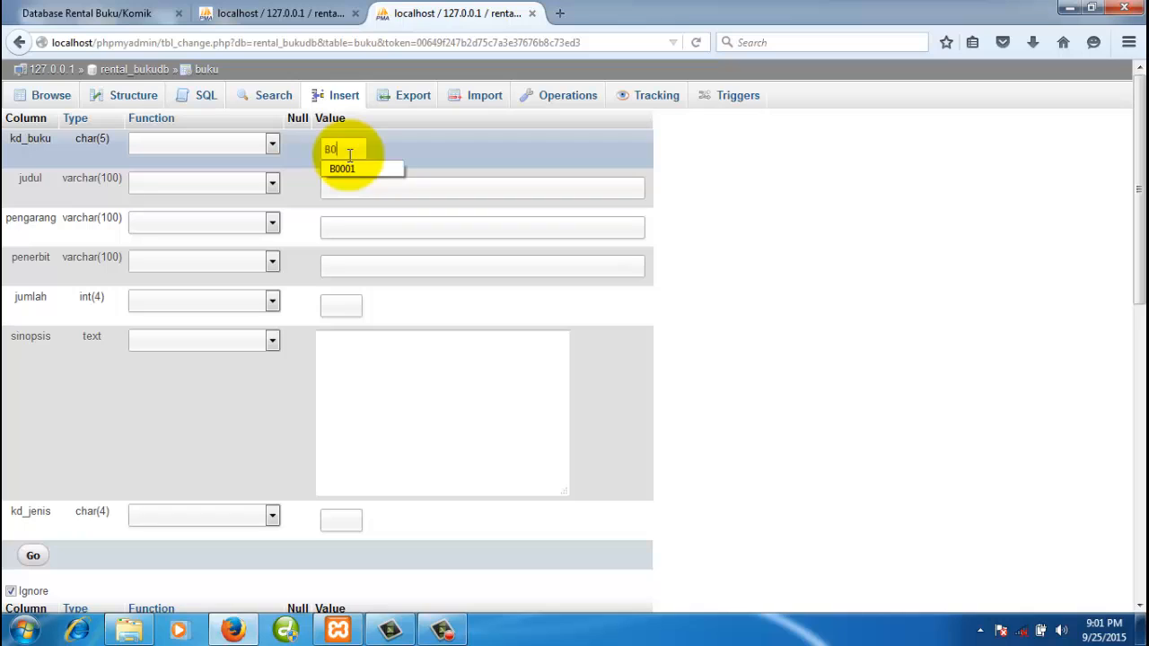
{"action": "type", "text": "002"}
{"action": "left_click", "coordinate": [351, 187]}
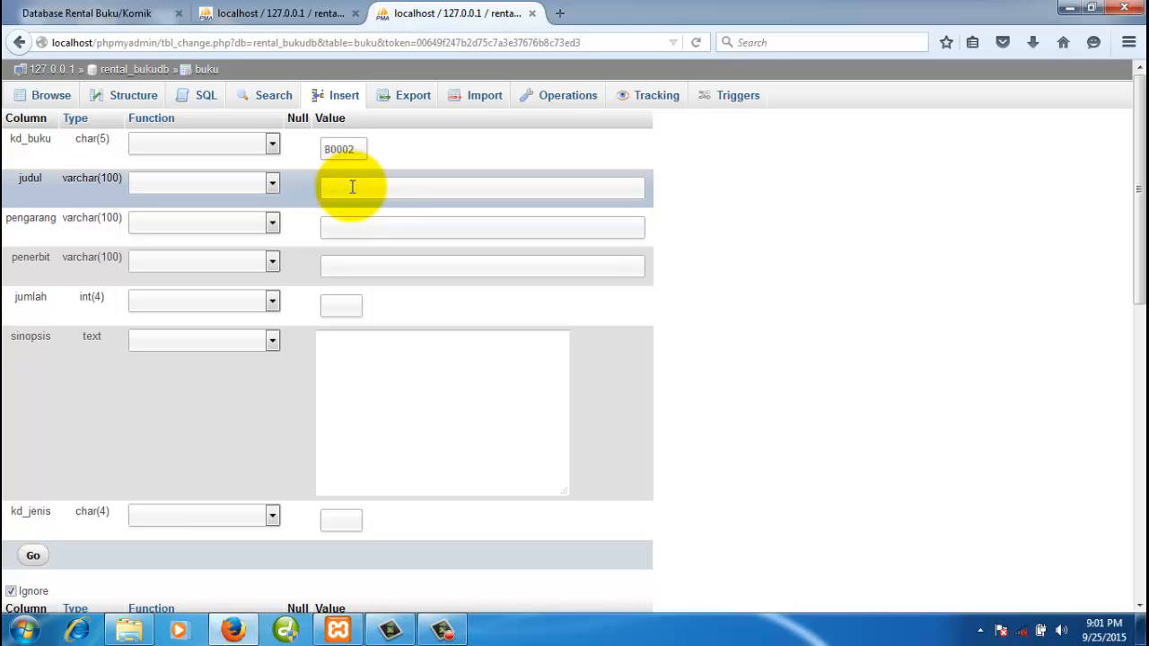
{"action": "type", "text": "Pendekar Bujang Lapok"}
{"action": "left_click", "coordinate": [370, 221]}
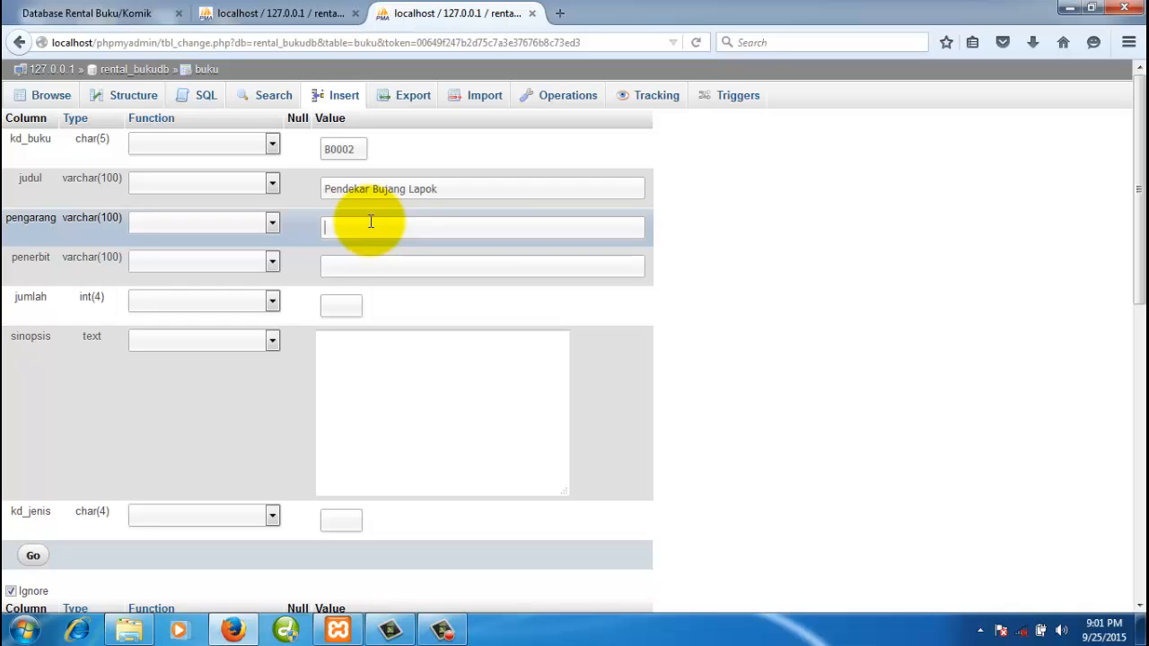
{"action": "type", "text": "T"}
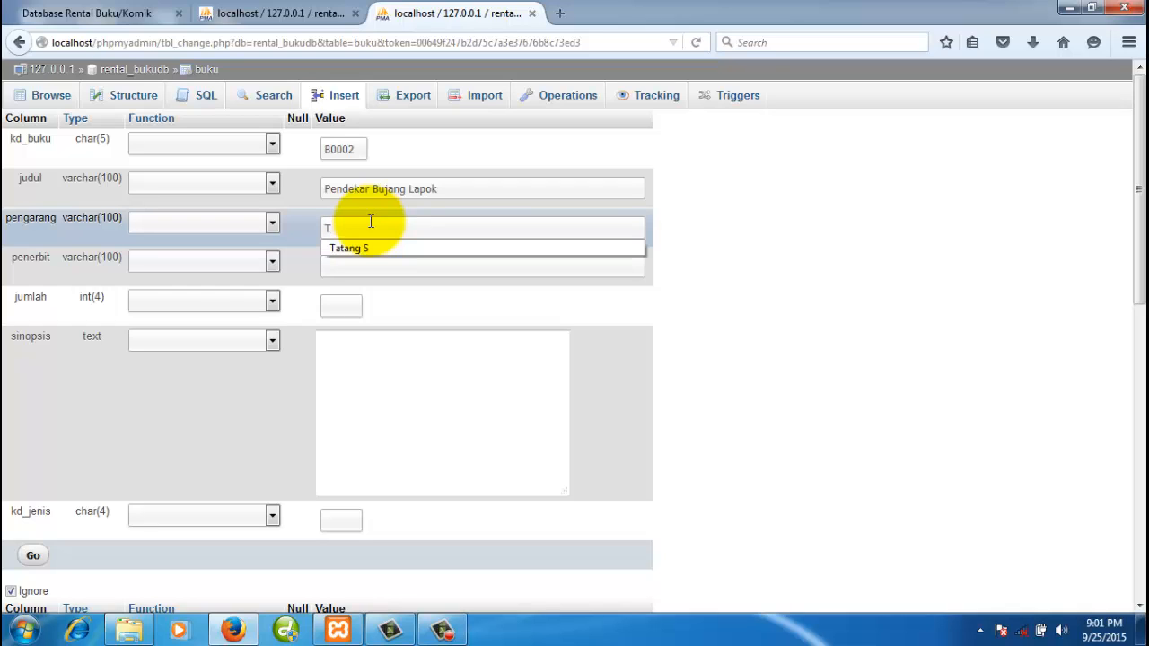
{"action": "key", "text": "BackSpace"}
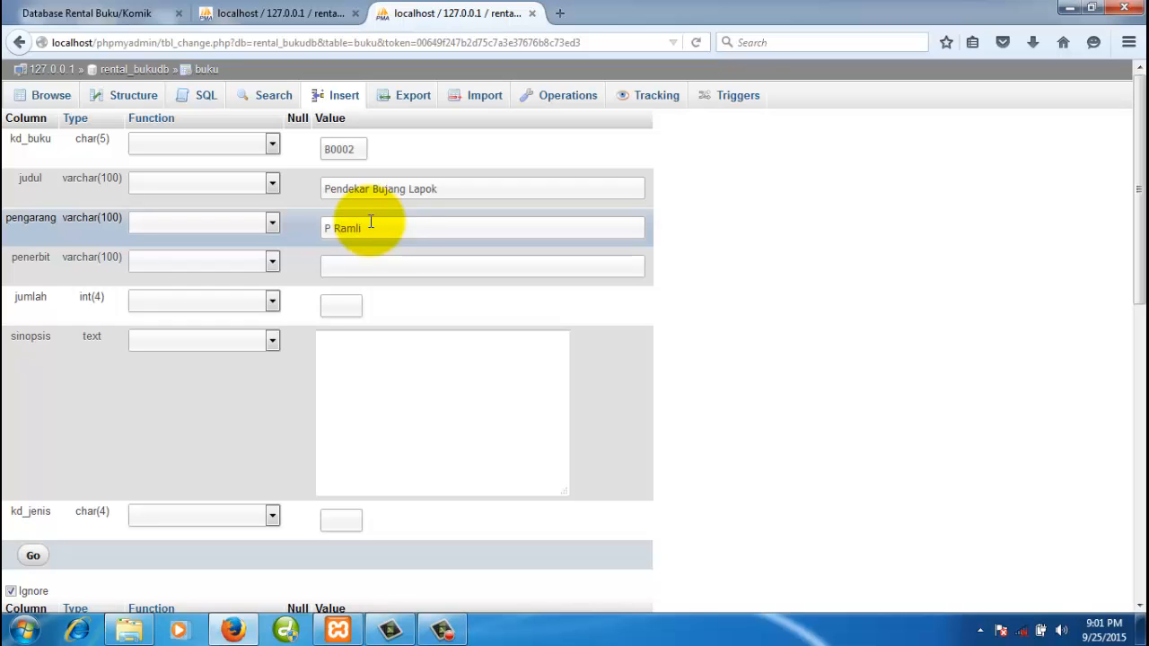
{"action": "type", "text": "Gramedia"}
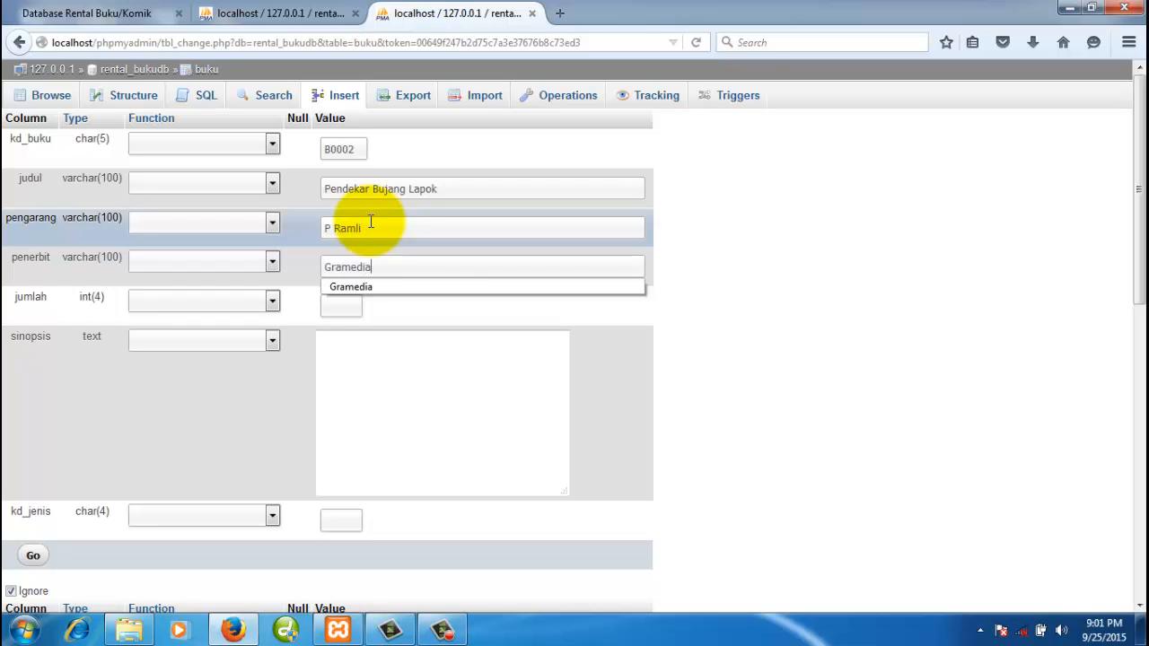
{"action": "left_click", "coordinate": [347, 307]}
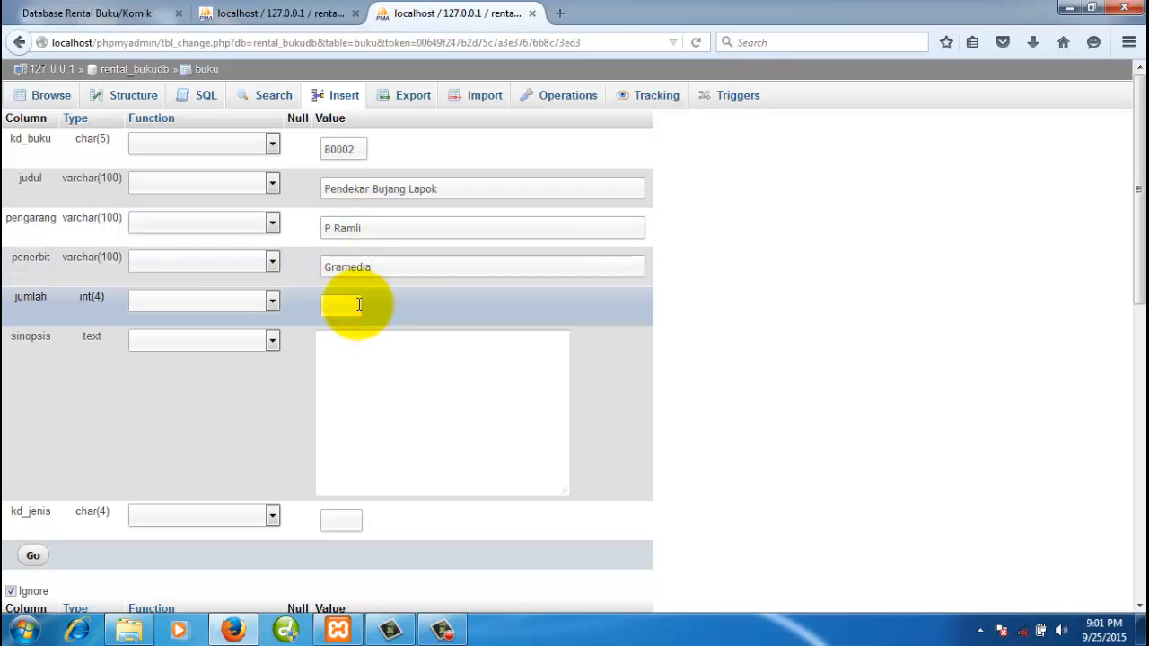
{"action": "type", "text": "5"}
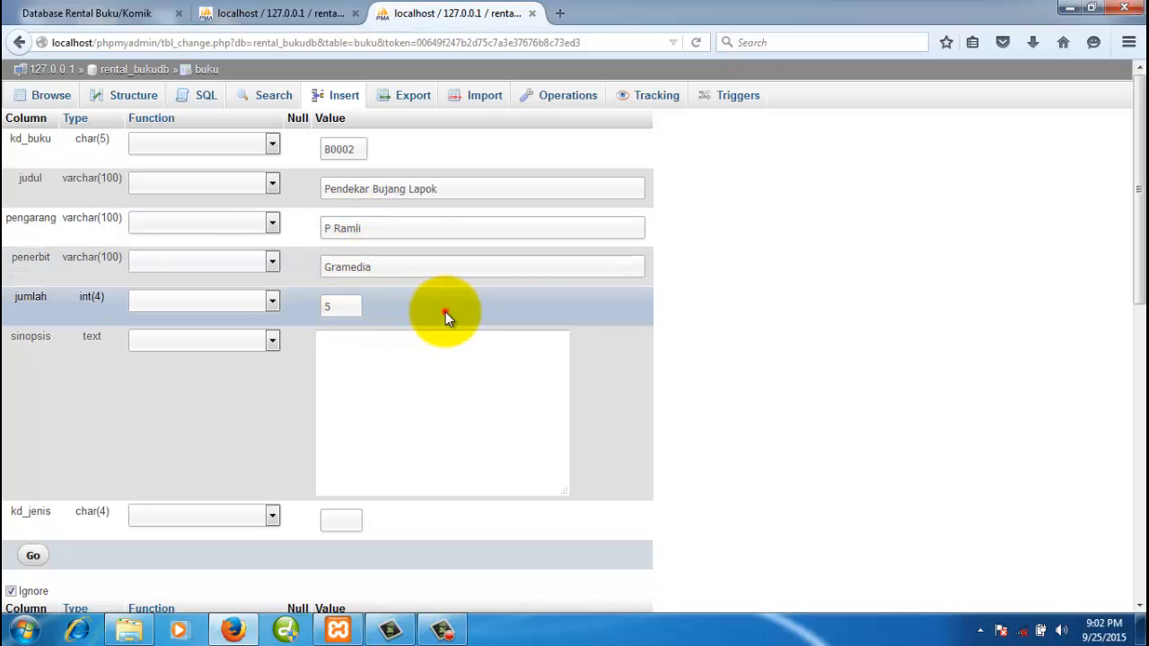
- Set kd_jenis to J002 after checking the jenis codes, then insert the row
{"action": "left_click", "coordinate": [398, 379]}
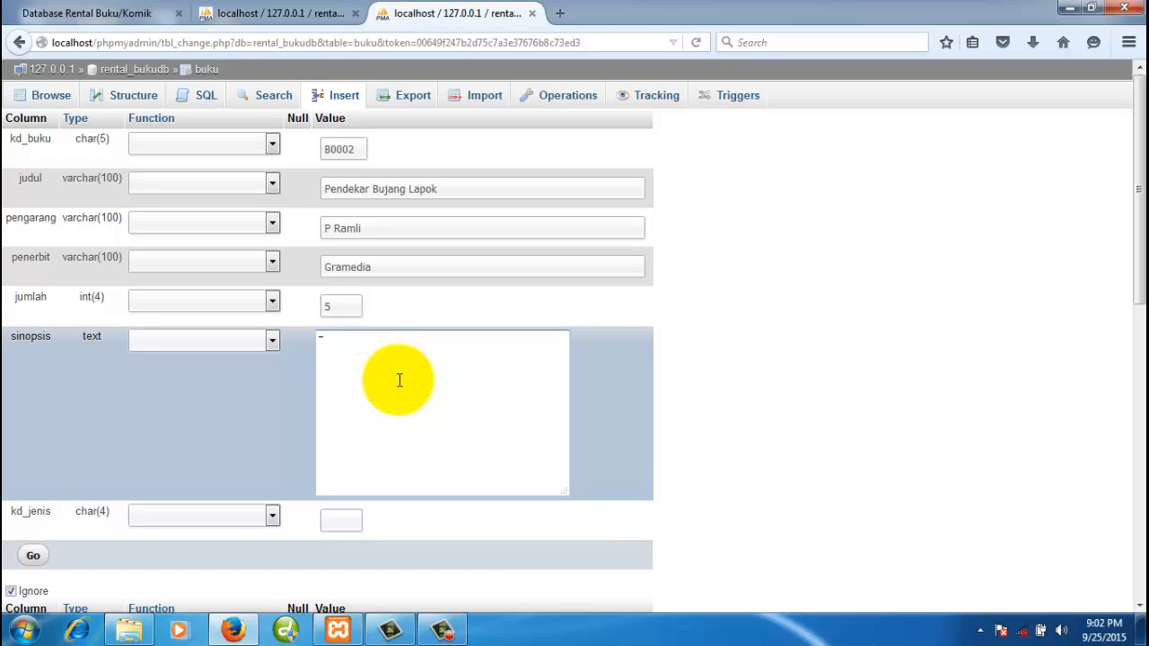
{"action": "left_click", "coordinate": [256, 13]}
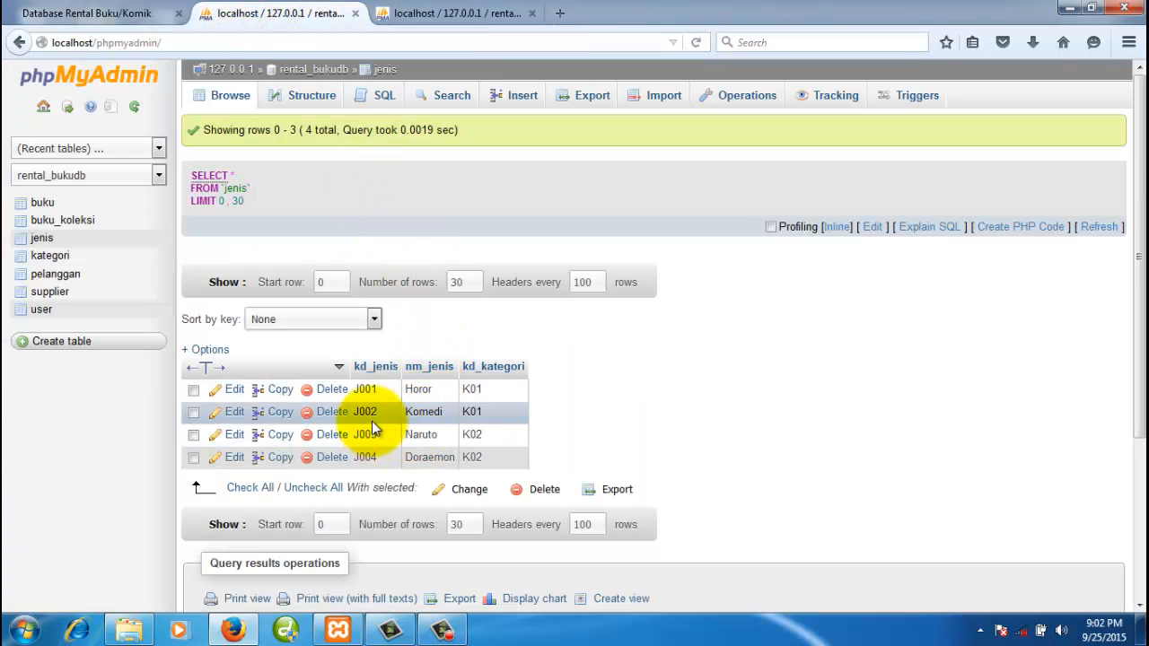
{"action": "left_click", "coordinate": [443, 14]}
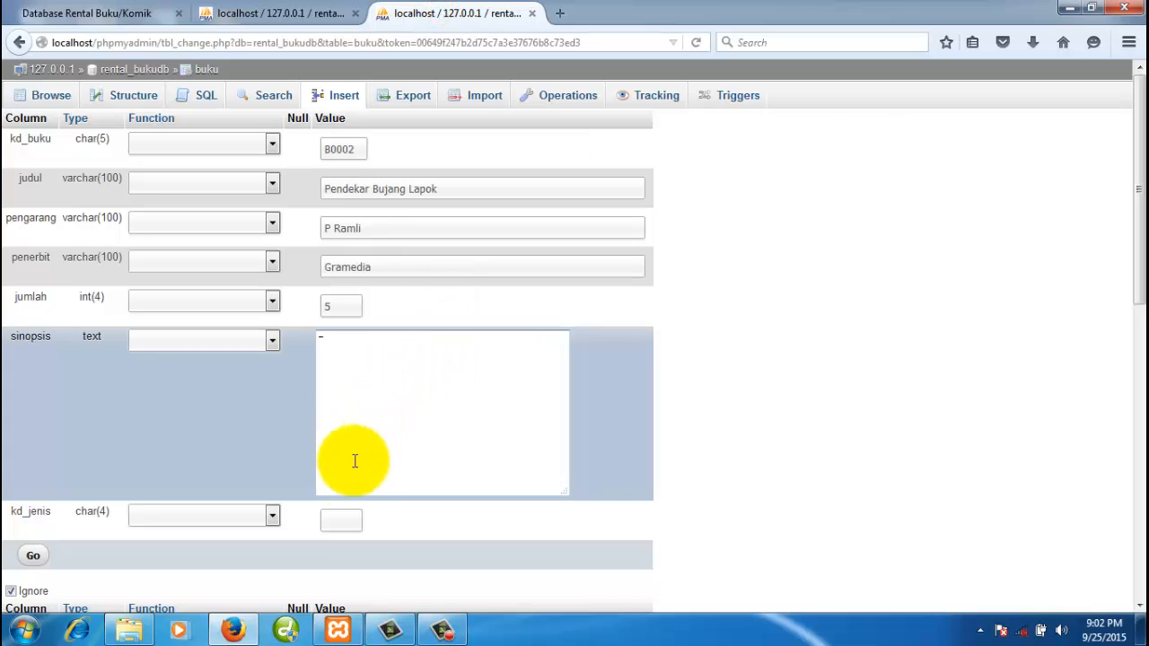
{"action": "left_click", "coordinate": [338, 521]}
{"action": "type", "text": "J"}
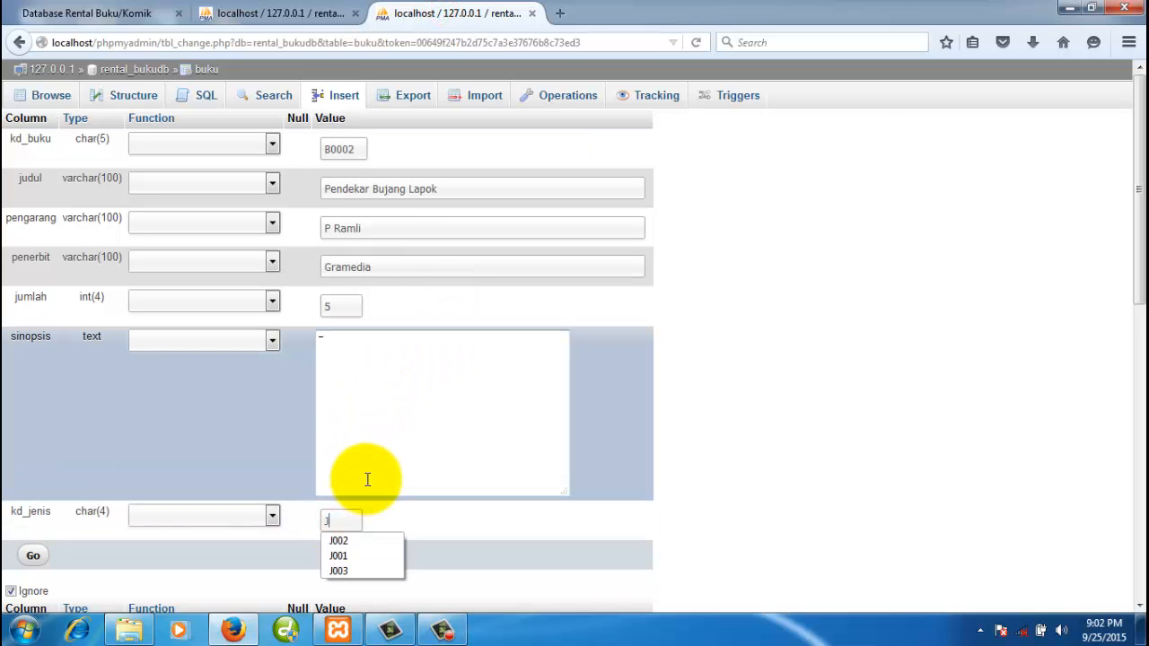
{"action": "type", "text": "002"}
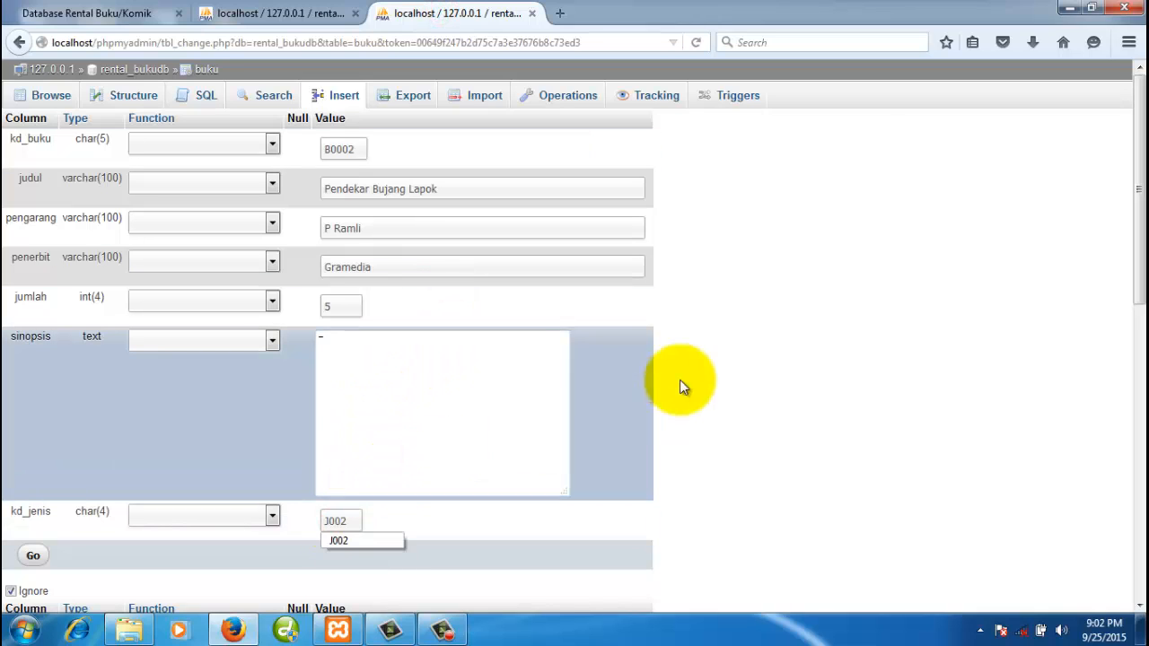
{"action": "left_click", "coordinate": [851, 368]}
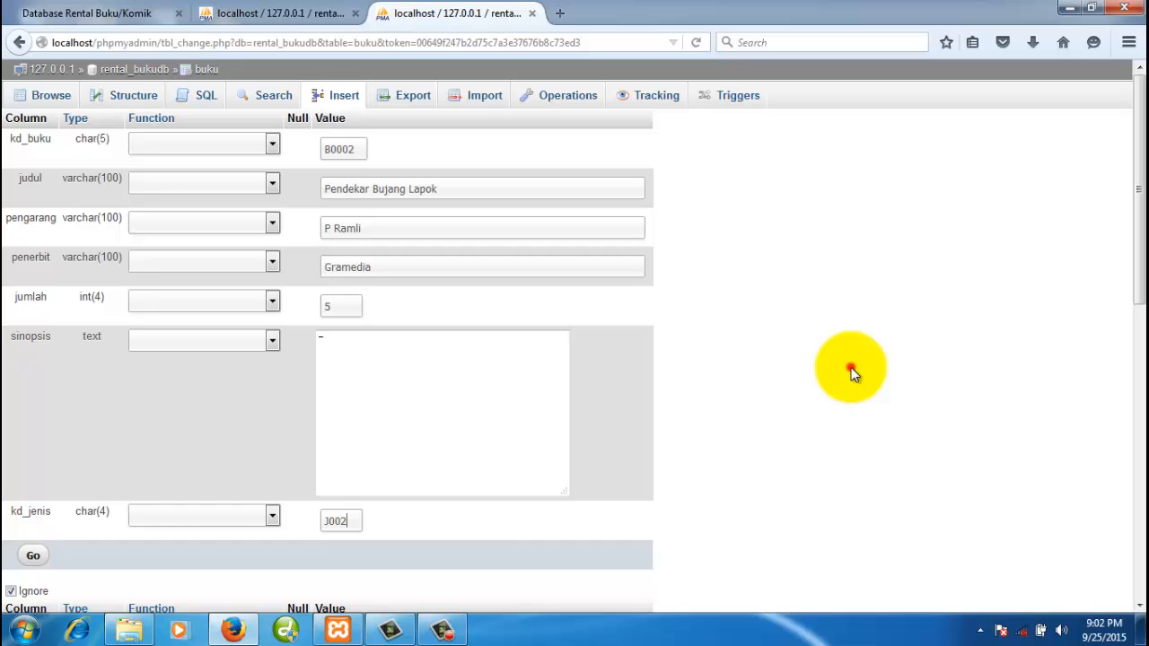
{"action": "left_click", "coordinate": [33, 555]}
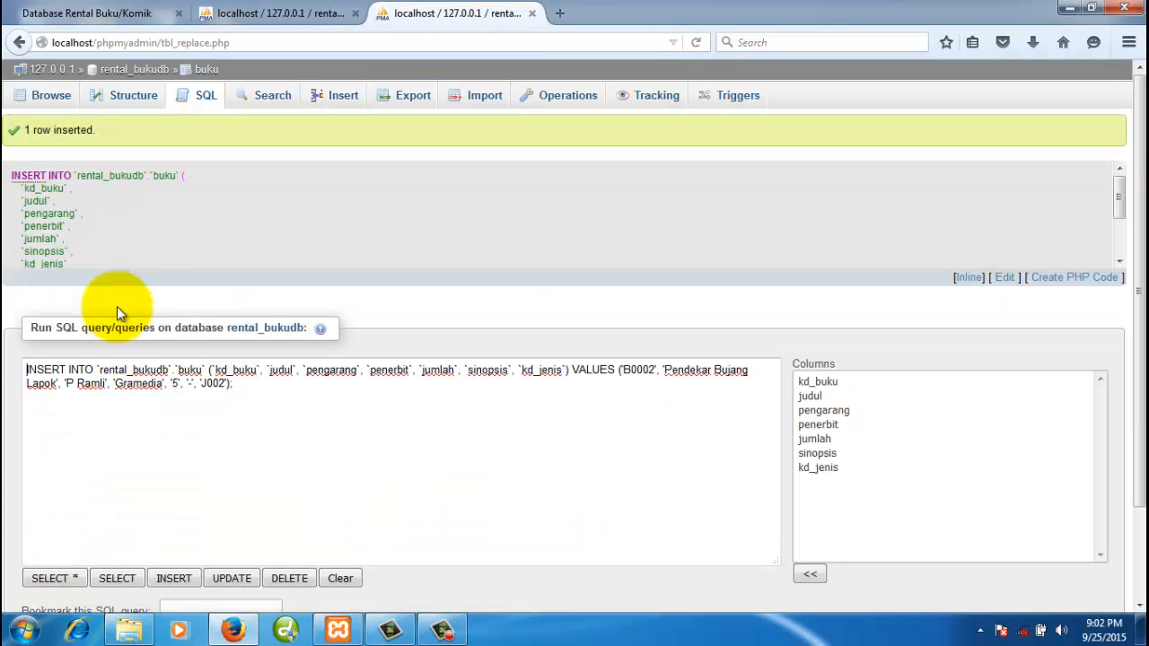
- Confirm buku lists both books, close that tab, and open buku_koleksi in a new tab
{"action": "left_click", "coordinate": [54, 95]}
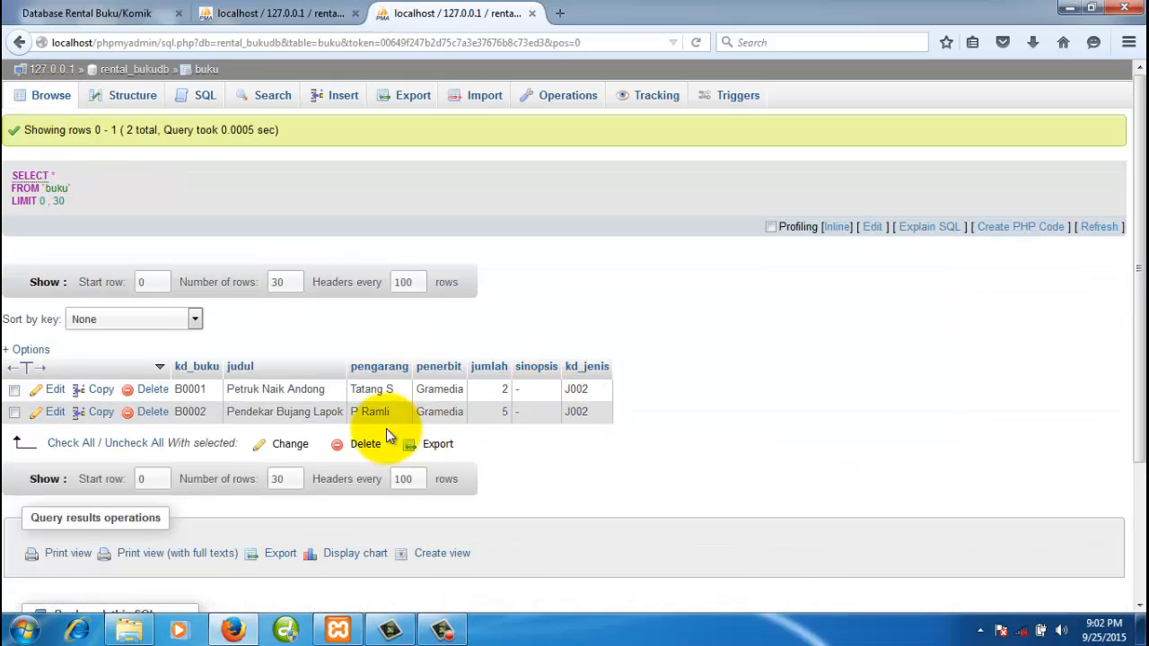
{"action": "left_click", "coordinate": [533, 15]}
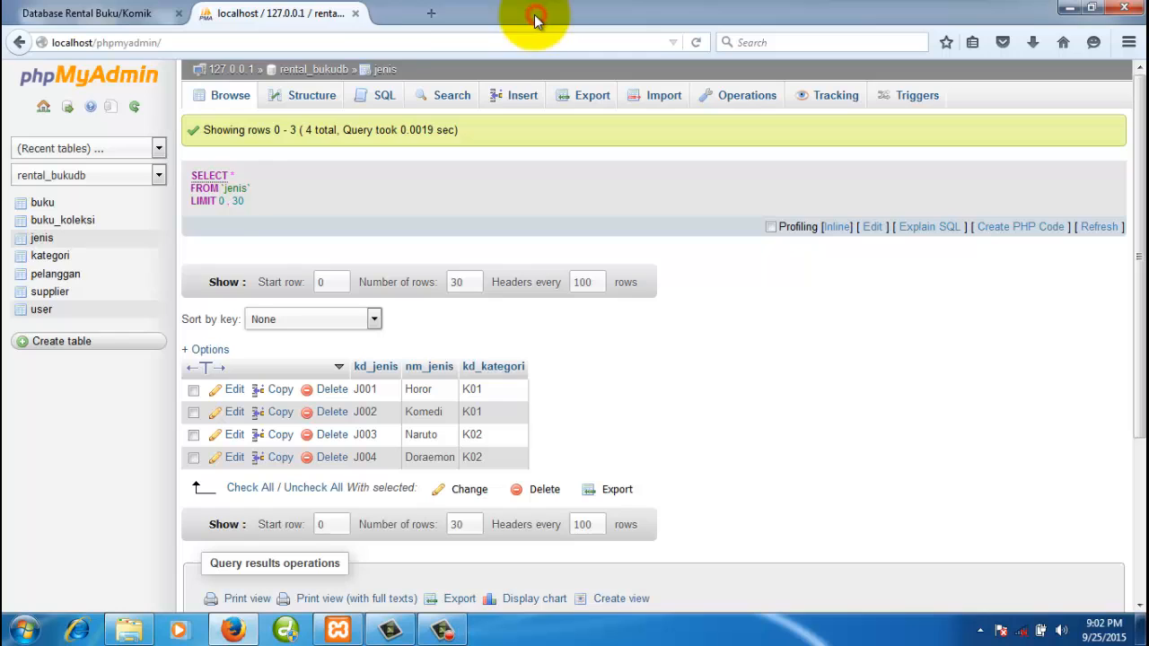
{"action": "left_click", "coordinate": [41, 206]}
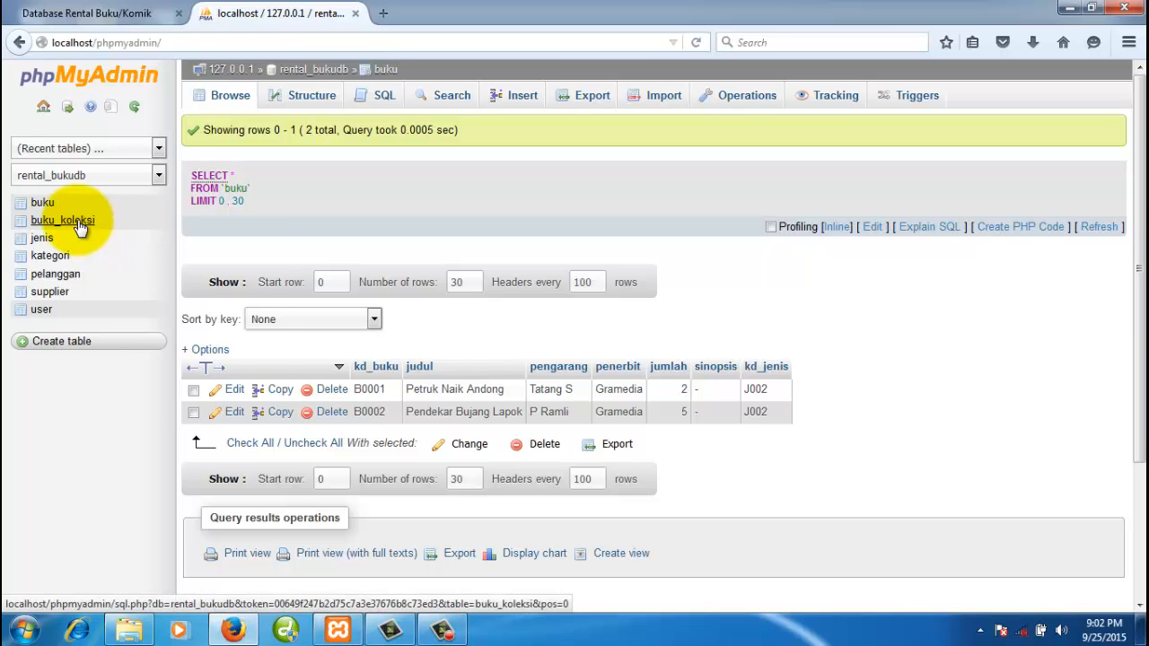
{"action": "right_click", "coordinate": [81, 223]}
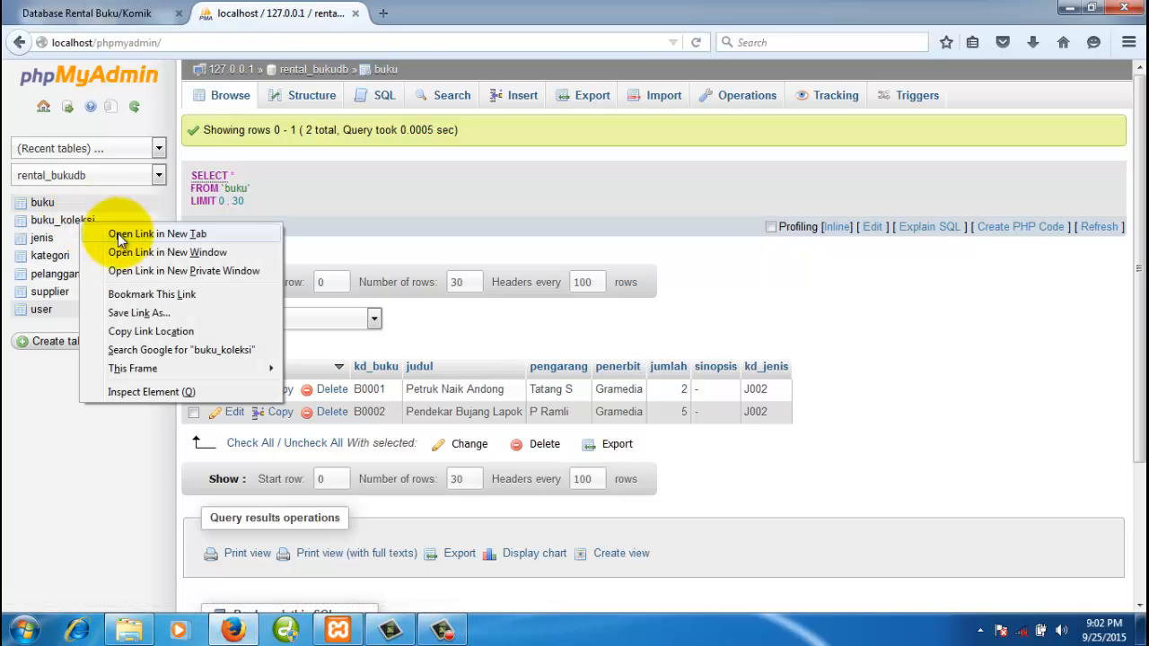
{"action": "left_click", "coordinate": [117, 233]}
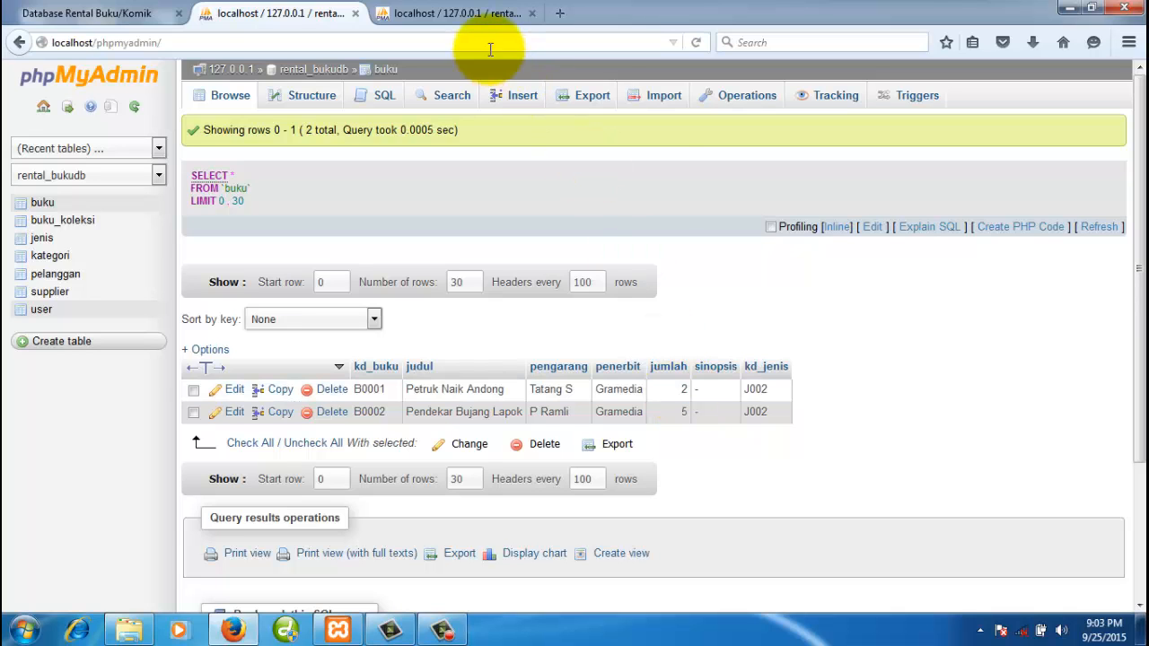
{"action": "left_click", "coordinate": [476, 12]}
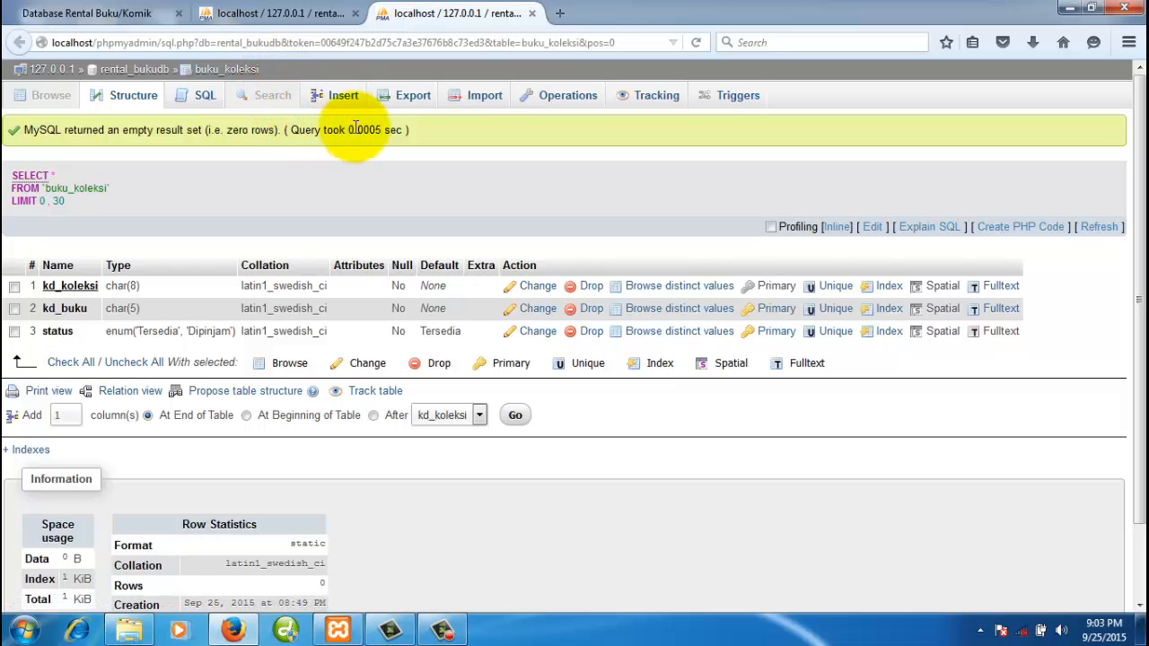
- Enter the first copy code B0001.01, checking the book code in the buku tab
{"action": "left_click", "coordinate": [342, 97]}
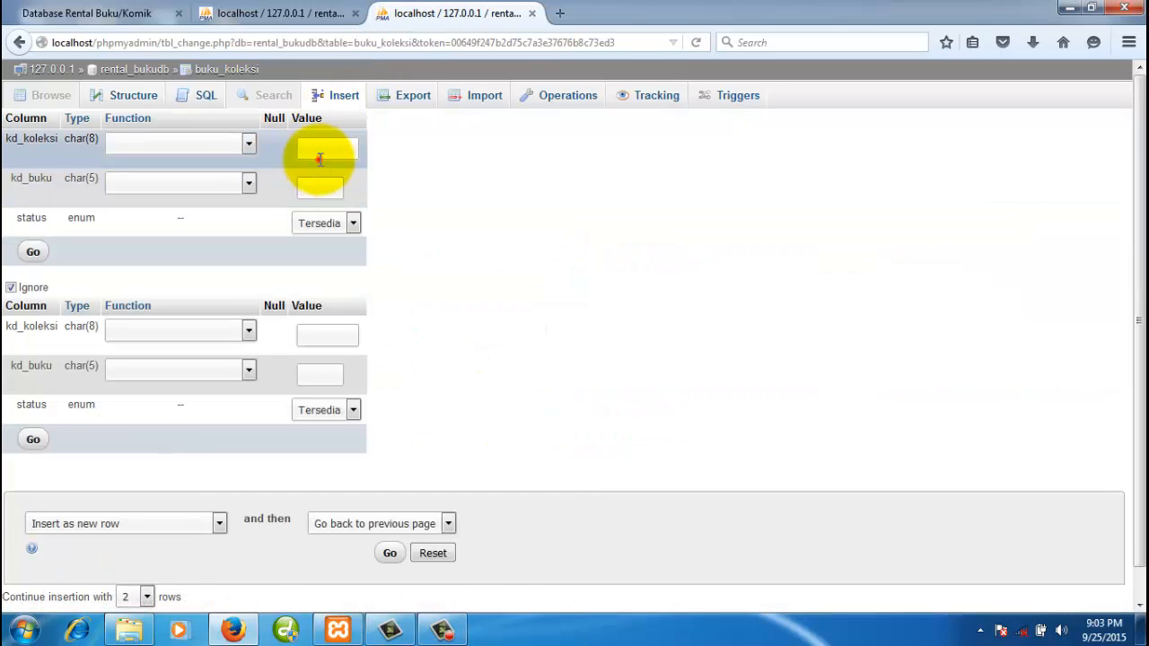
{"action": "left_click", "coordinate": [321, 158]}
{"action": "type", "text": "B"}
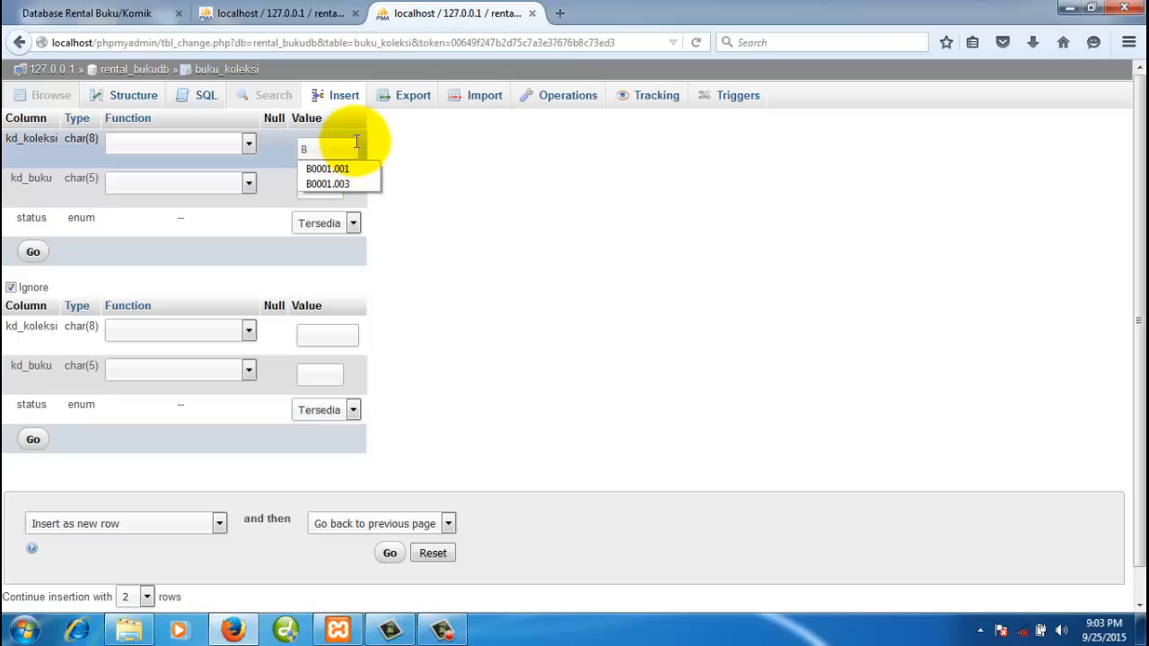
{"action": "type", "text": "00002"}
{"action": "key", "text": "BackSpace"}
{"action": "key", "text": "BackSpace"}
{"action": "type", "text": "1."}
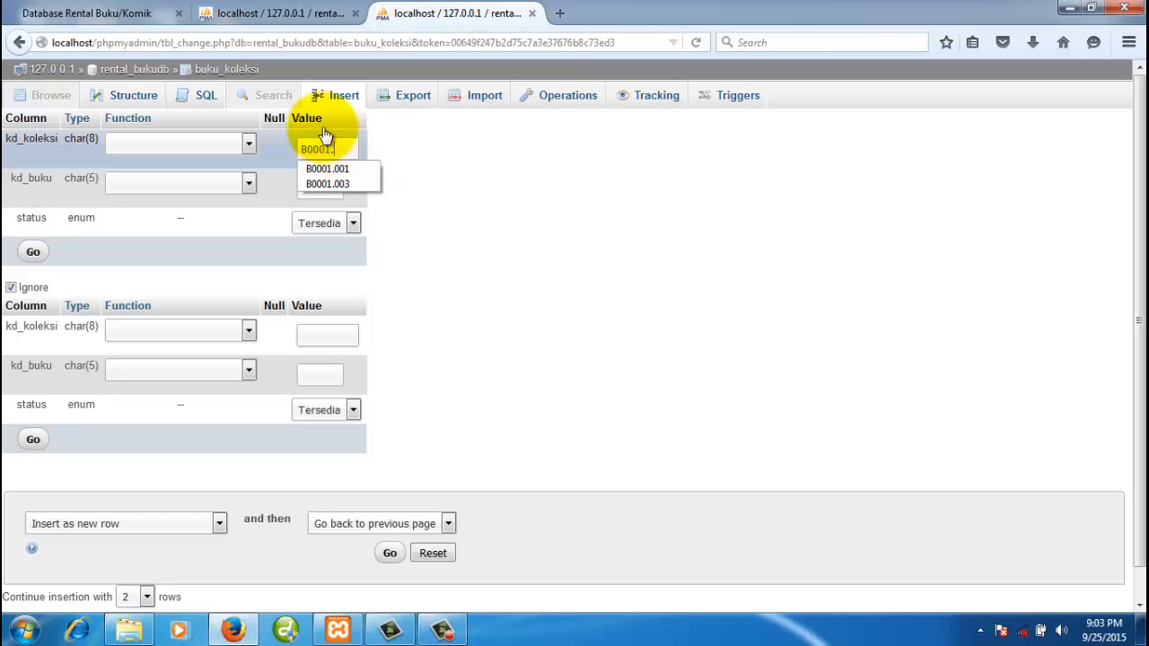
{"action": "left_click", "coordinate": [310, 11]}
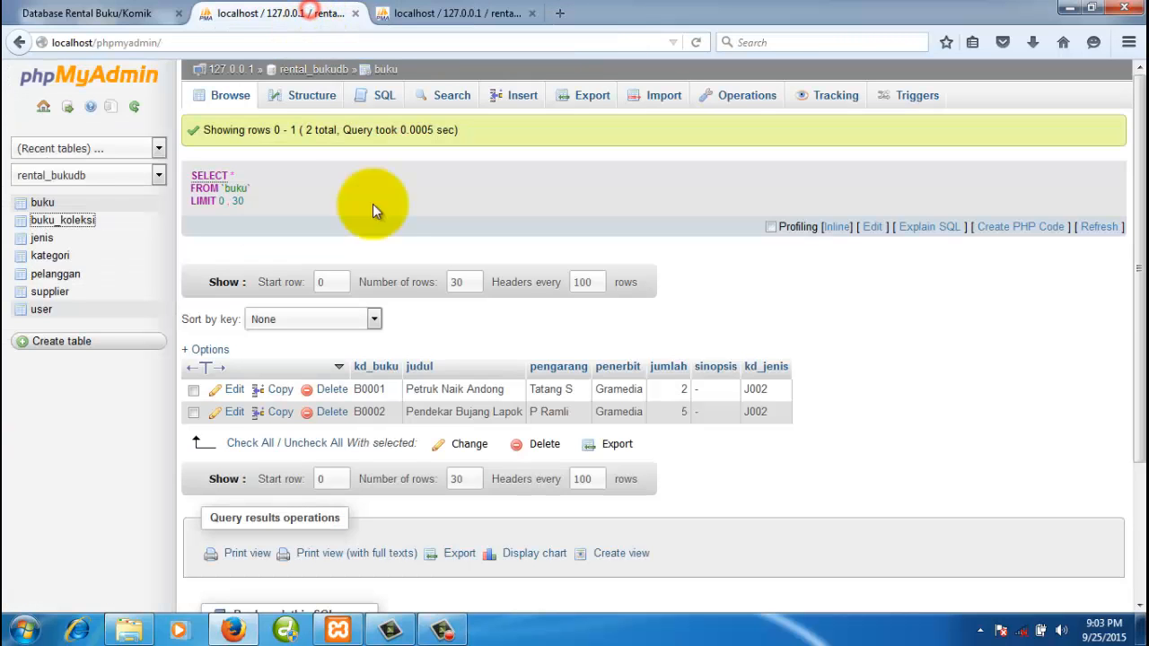
{"action": "double_click", "coordinate": [364, 389]}
{"action": "left_click", "coordinate": [449, 12]}
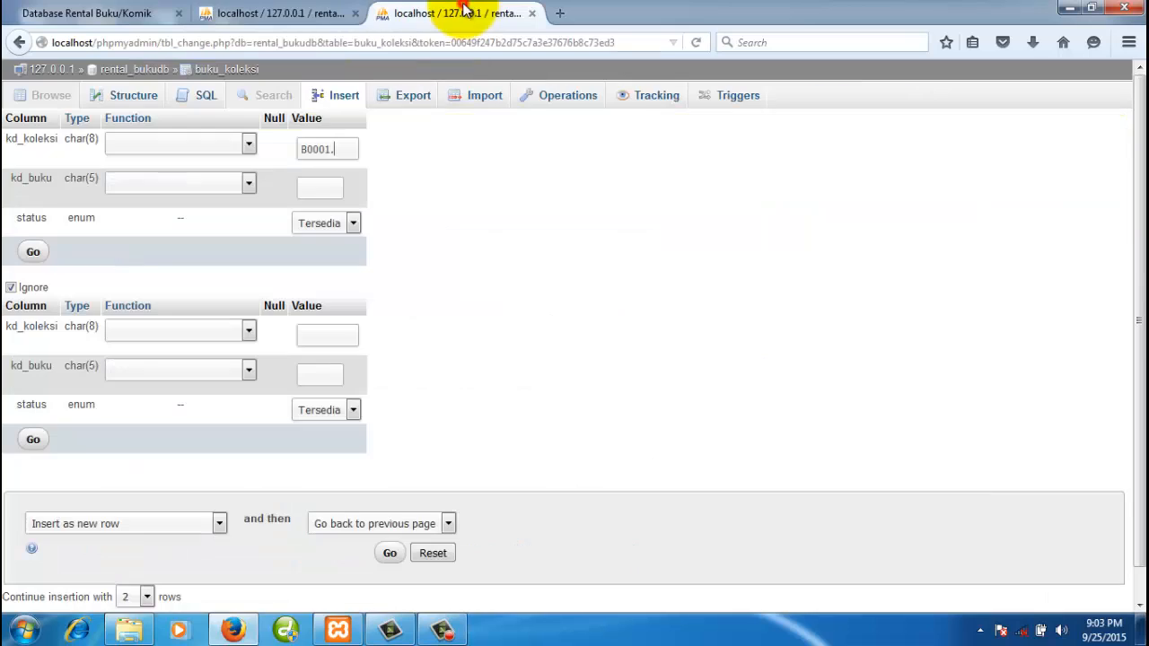
{"action": "double_click", "coordinate": [322, 149]}
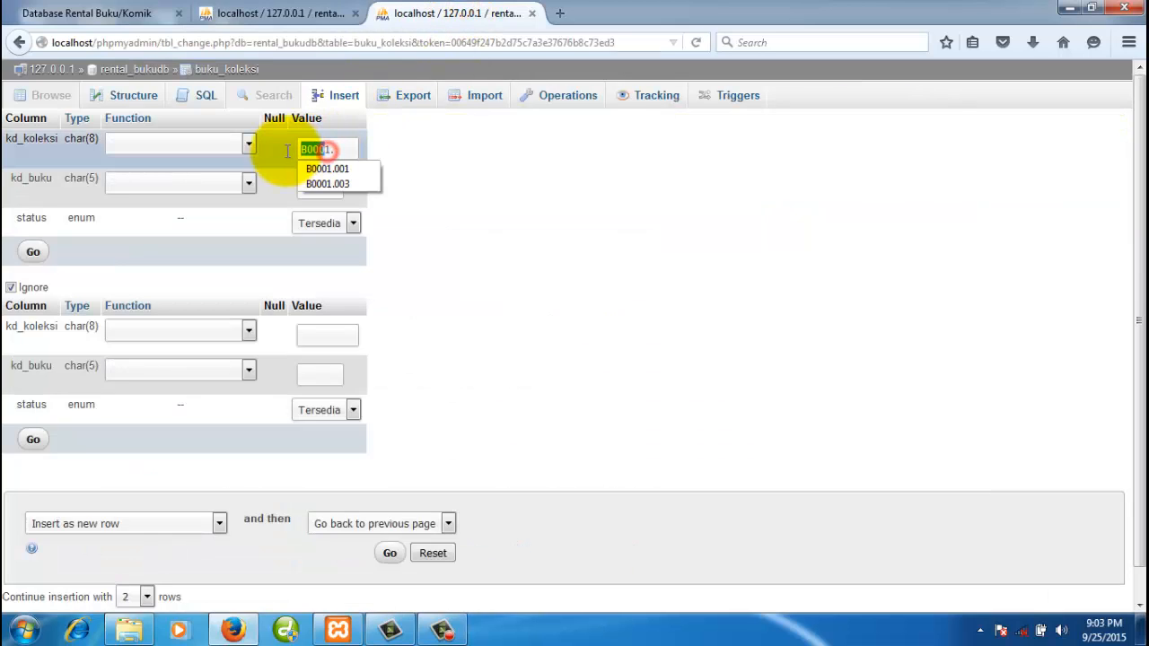
{"action": "left_click_drag", "start_coordinate": [331, 150], "coordinate": [287, 151]}
{"action": "left_click", "coordinate": [355, 154]}
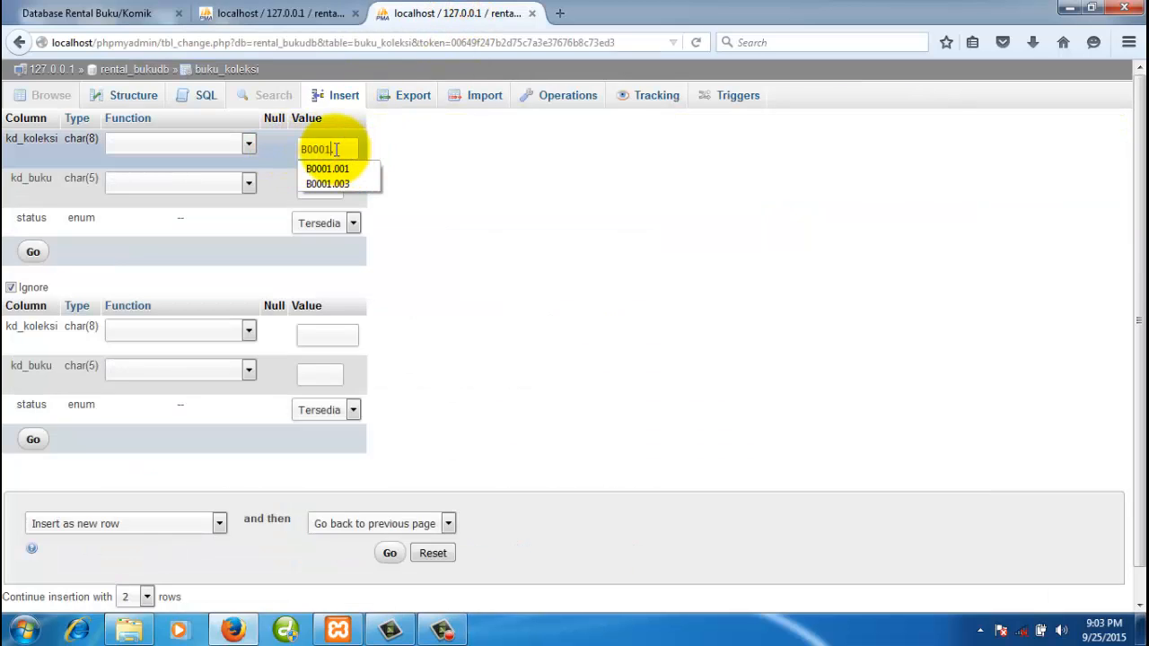
{"action": "type", "text": "01"}
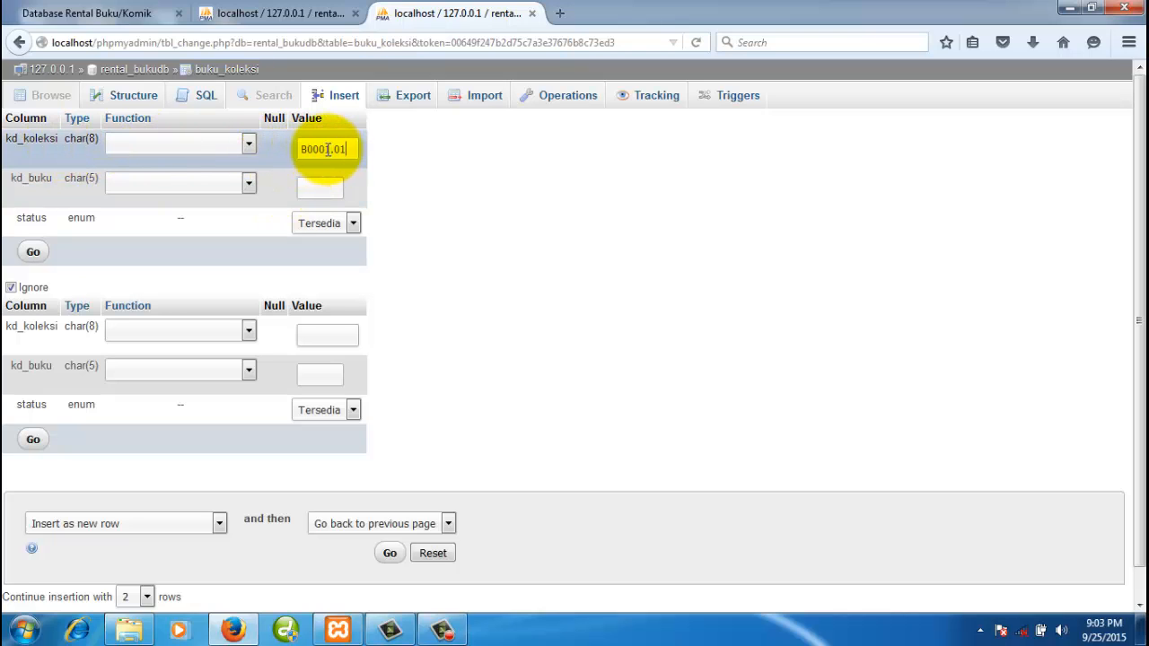
- Give the first copy book code B0001 and status Tersedia
{"action": "left_click_drag", "start_coordinate": [330, 150], "coordinate": [349, 150]}
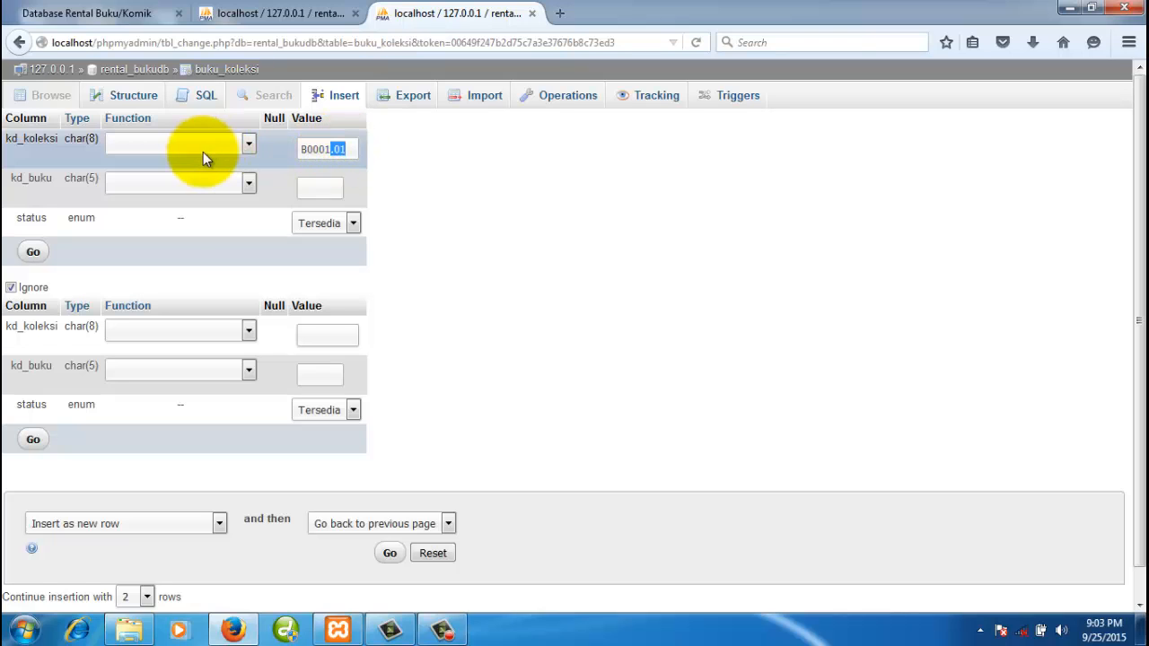
{"action": "left_click", "coordinate": [310, 187]}
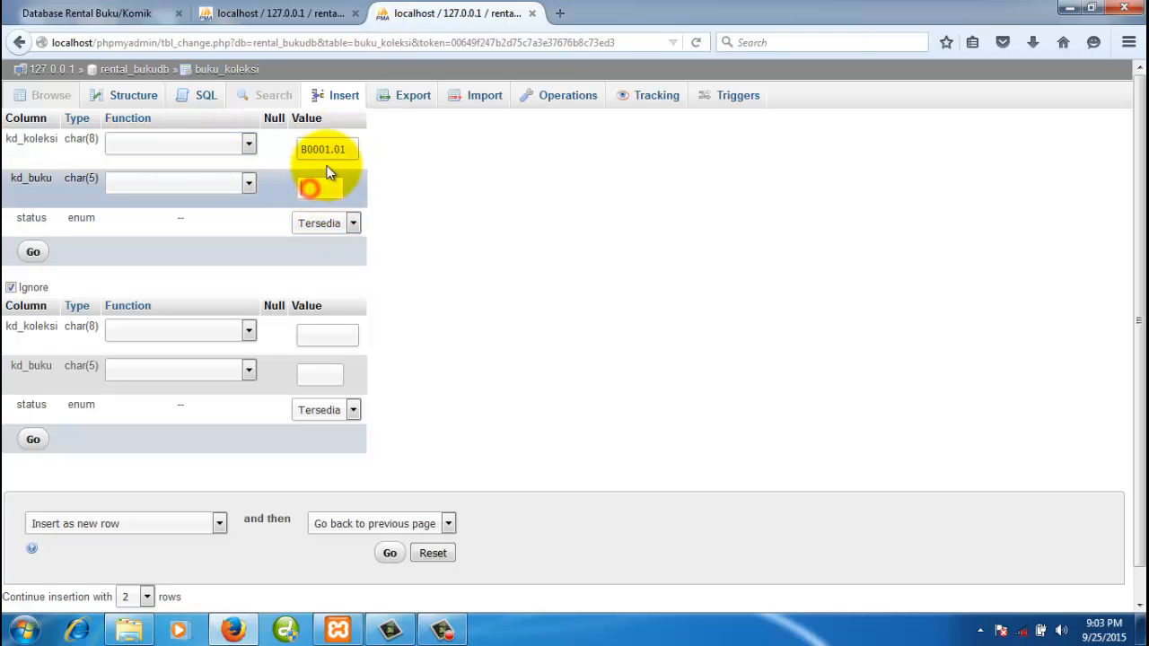
{"action": "type", "text": "B0001"}
{"action": "left_click", "coordinate": [479, 200]}
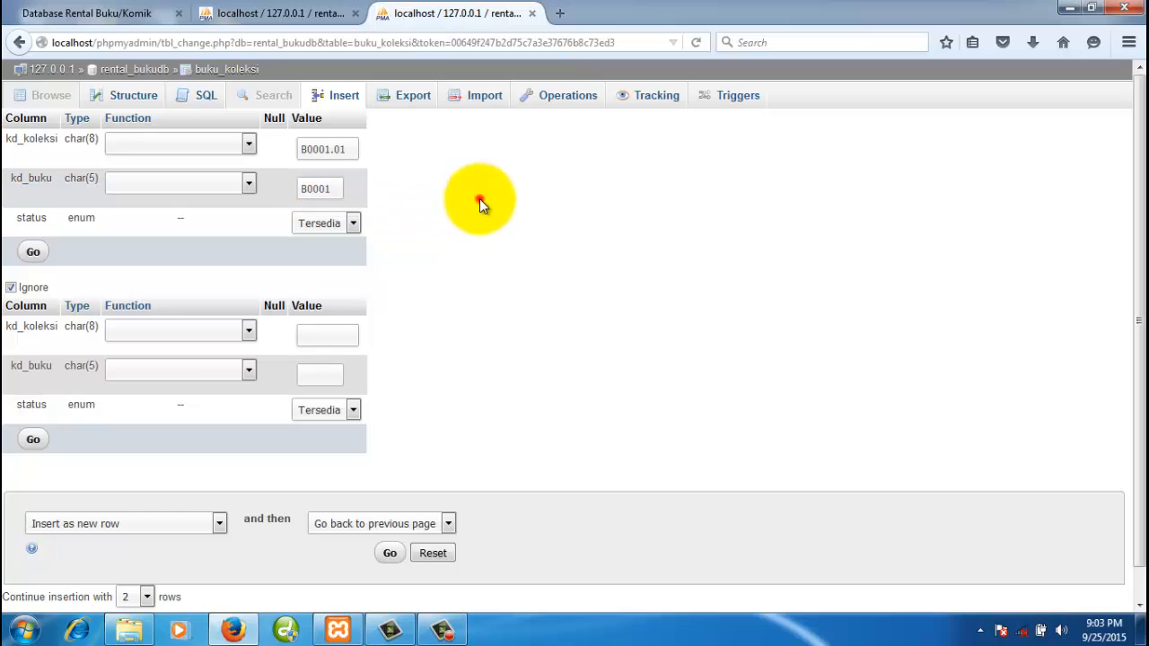
{"action": "left_click", "coordinate": [345, 224]}
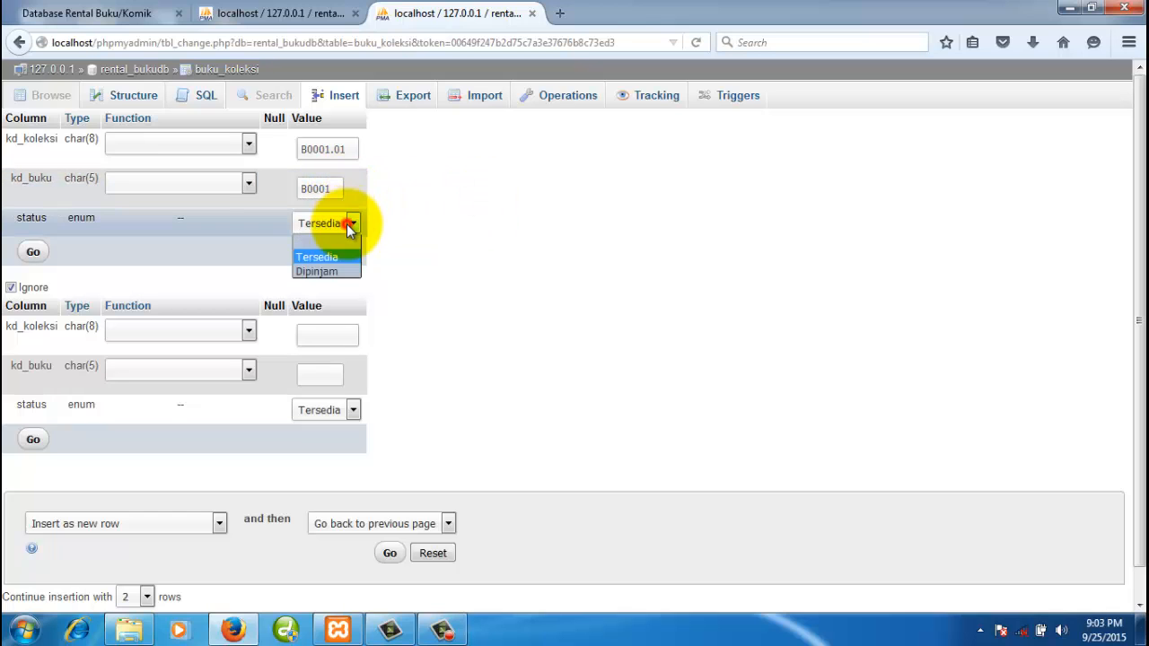
{"action": "left_click", "coordinate": [333, 257]}
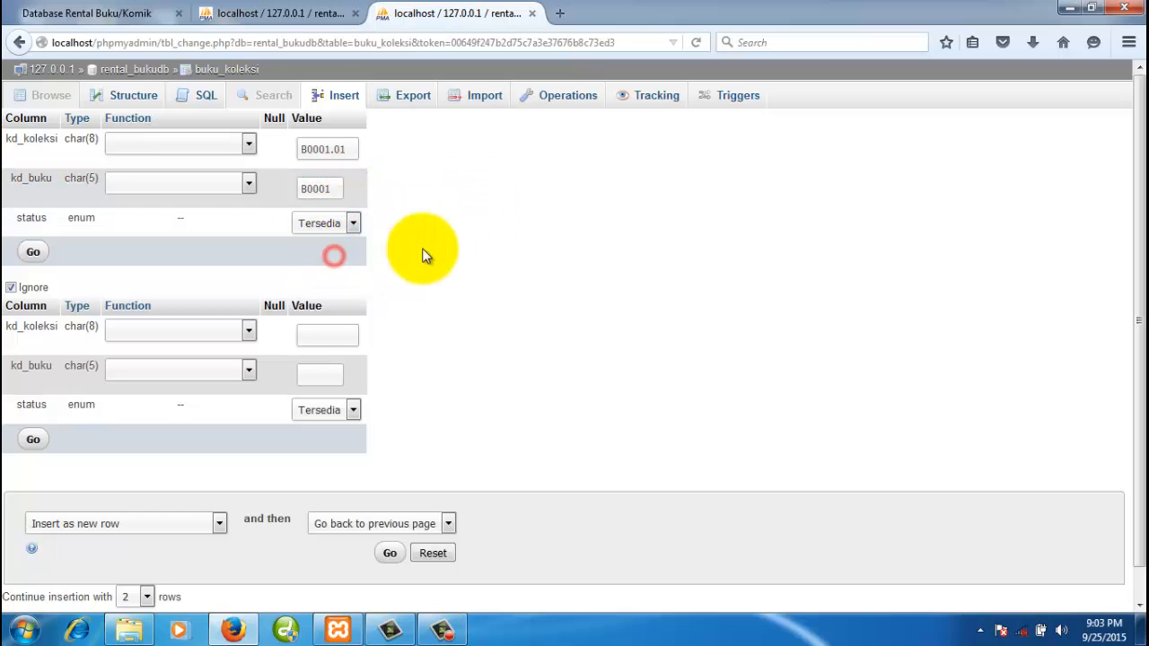
- Fill the second copy as B0001.02 for book B0001 and save both rows
{"action": "left_click", "coordinate": [262, 15]}
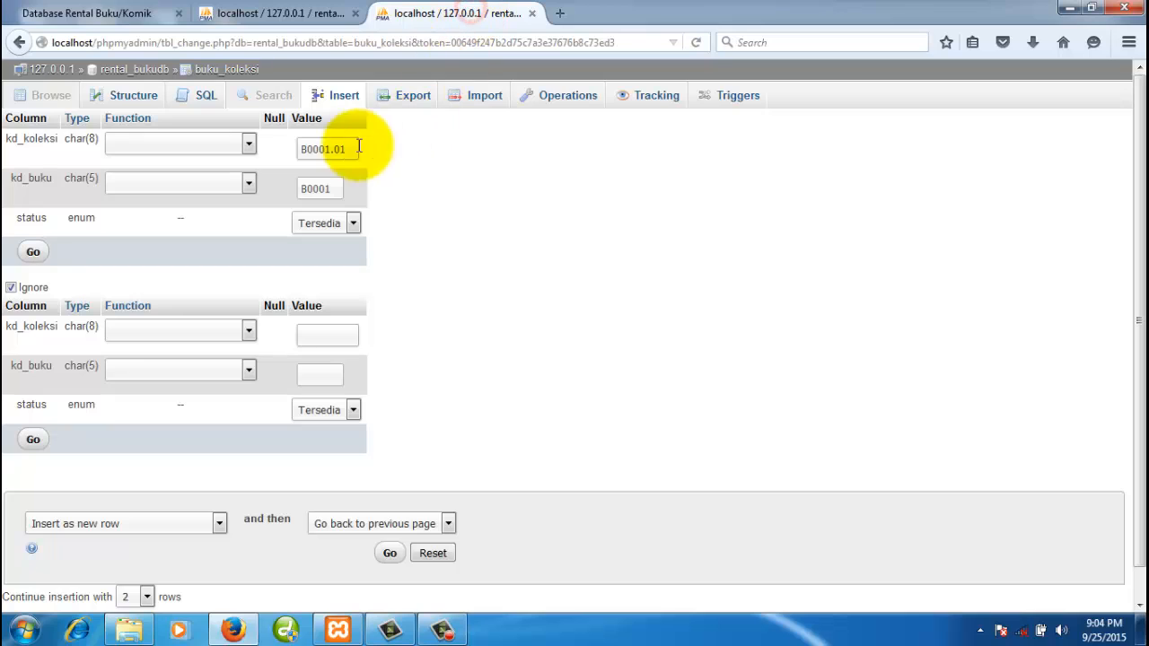
{"action": "left_click_drag", "start_coordinate": [349, 149], "coordinate": [298, 149]}
{"action": "key", "text": "ctrl+c"}
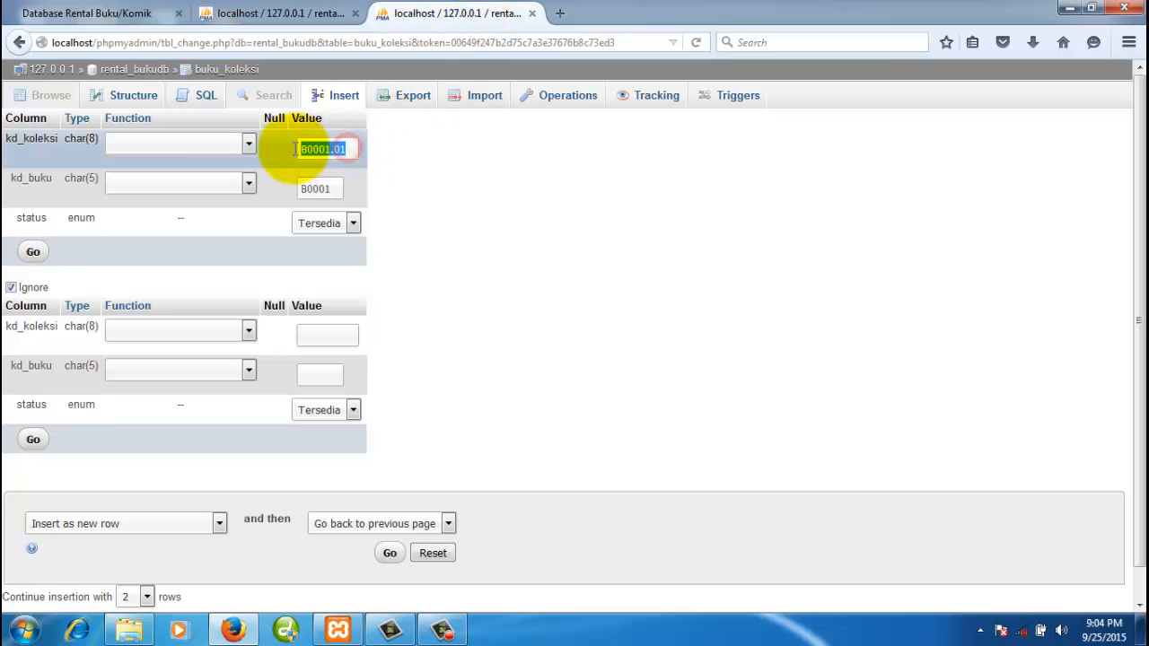
{"action": "left_click", "coordinate": [333, 334]}
{"action": "key", "text": "ctrl+v"}
{"action": "key", "text": "BackSpace"}
{"action": "type", "text": "2"}
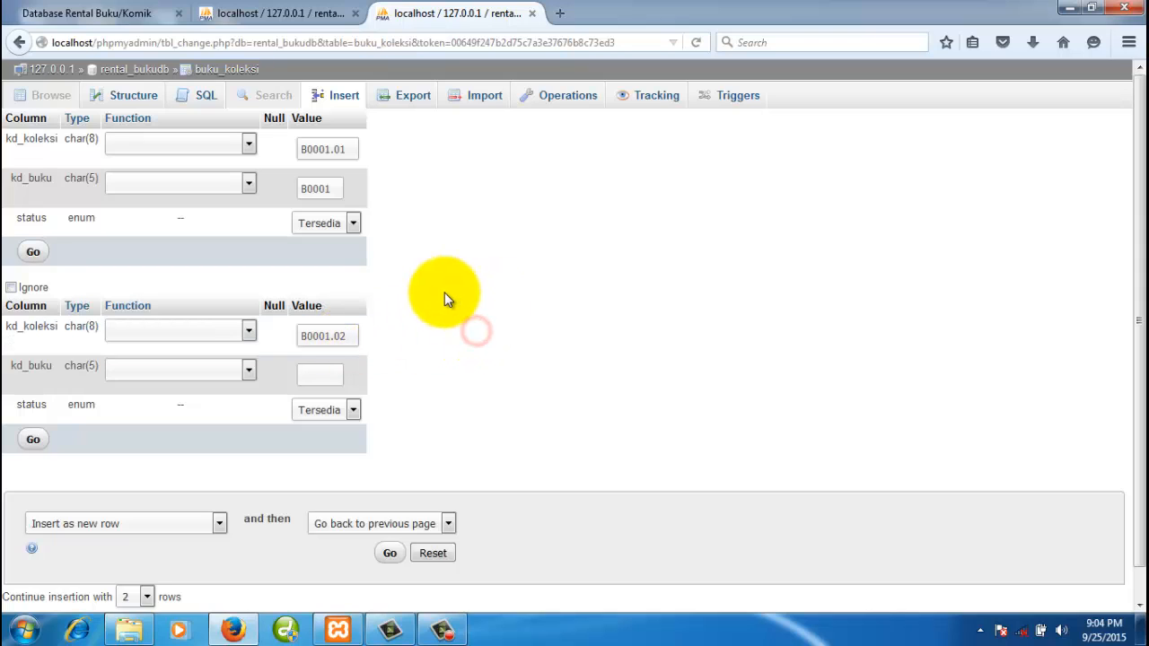
{"action": "left_click", "coordinate": [307, 187]}
{"action": "double_click", "coordinate": [307, 187]}
{"action": "key", "text": "ctrl+c"}
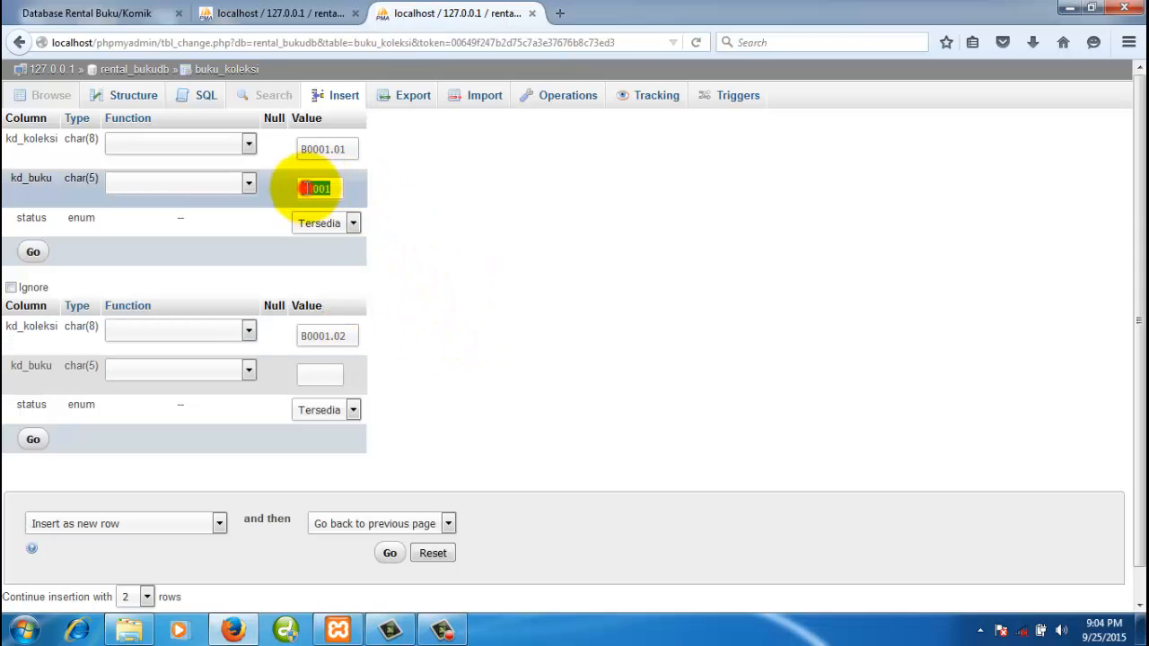
{"action": "left_click", "coordinate": [325, 377]}
{"action": "key", "text": "ctrl+v"}
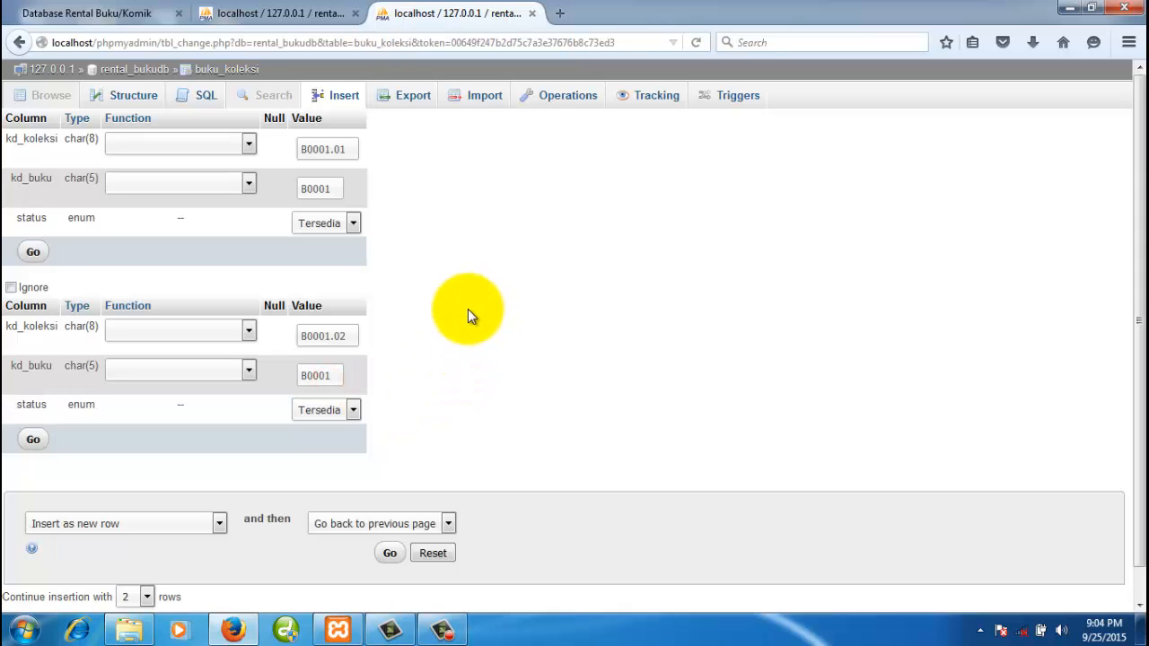
{"action": "left_click", "coordinate": [33, 443]}
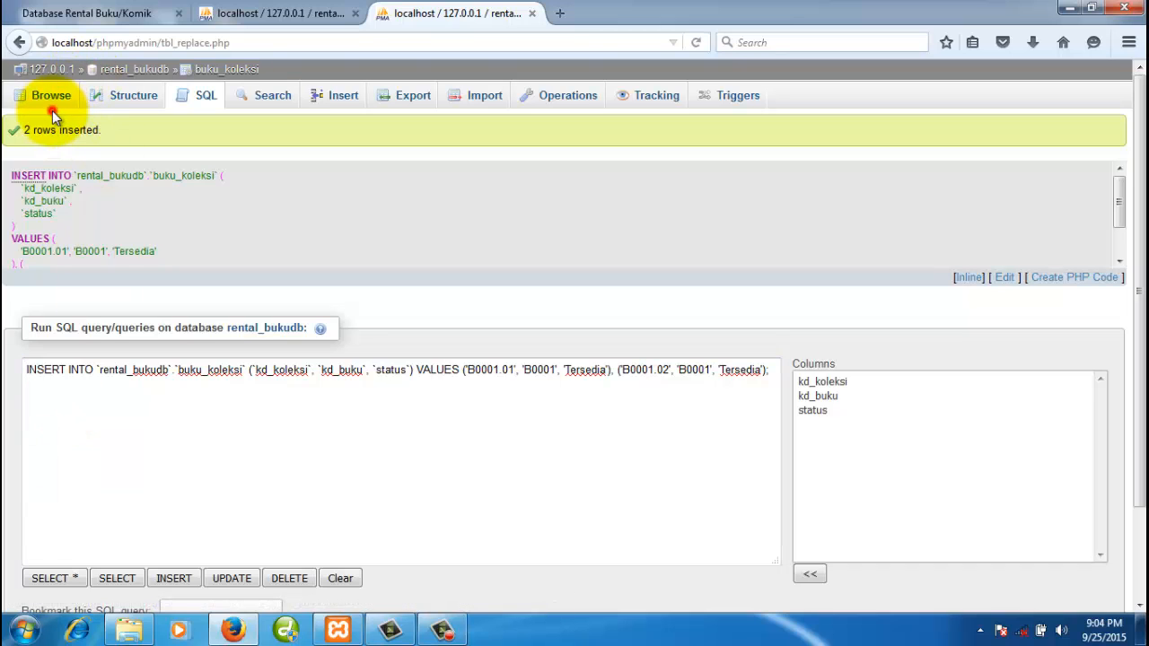
- Browse buku_koleksi copies B0001.01 and B0001.02, comparing against books B0001 and B0002 in buku
{"action": "left_click", "coordinate": [52, 100]}
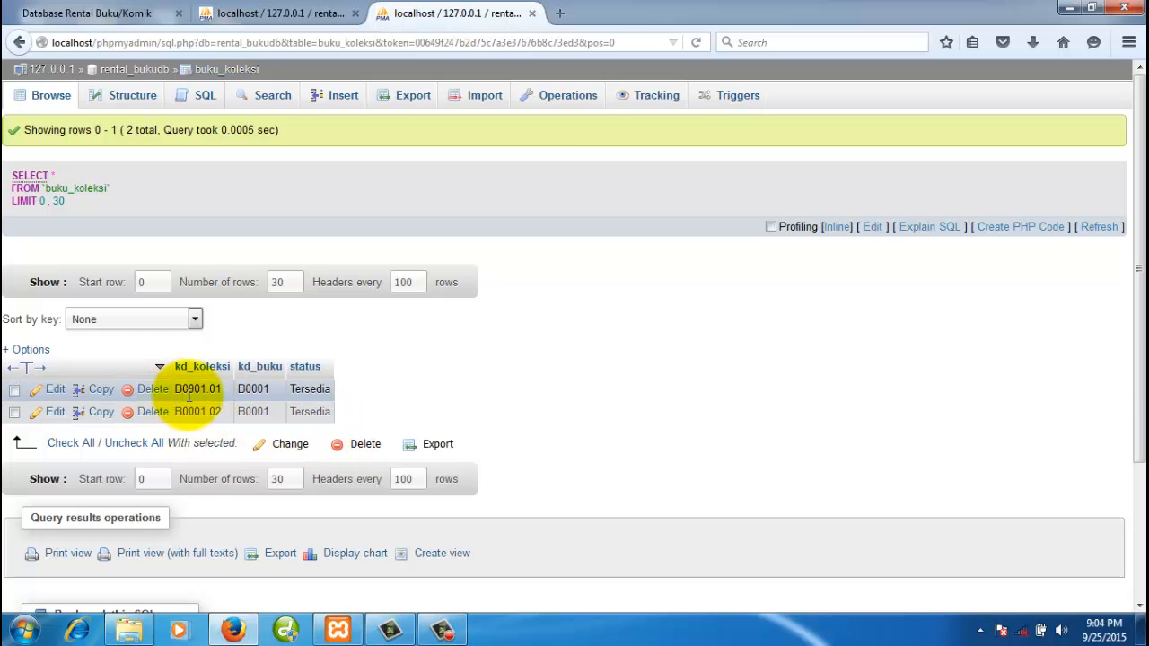
{"action": "left_click", "coordinate": [291, 14]}
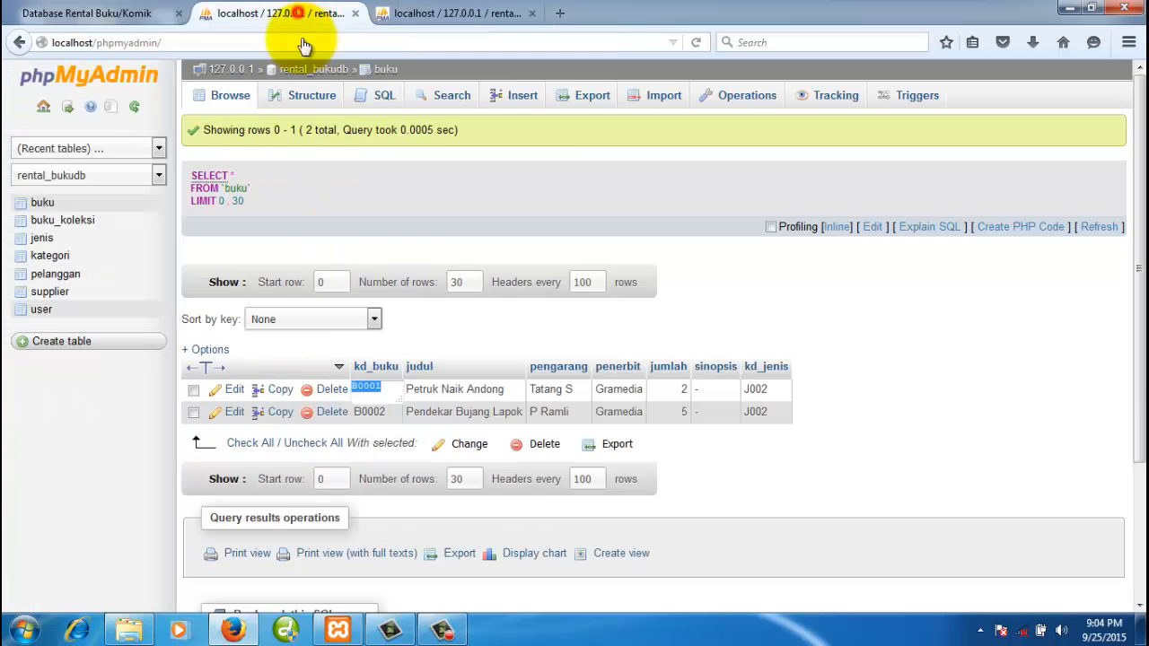
{"action": "double_click", "coordinate": [368, 389]}
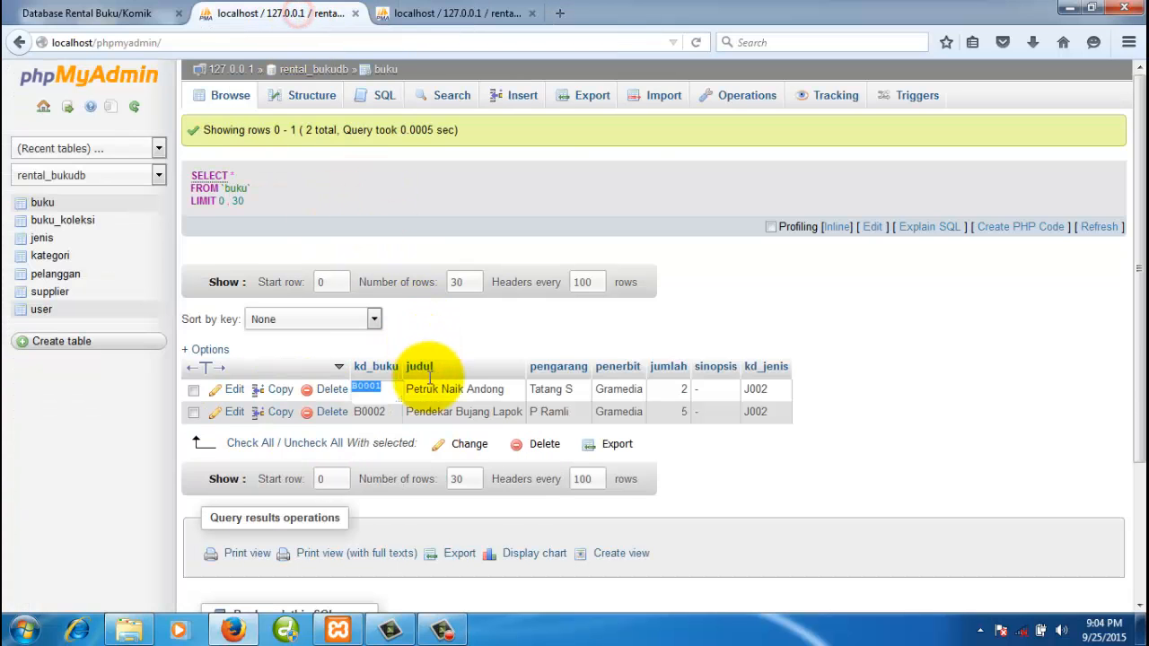
{"action": "left_click", "coordinate": [456, 21]}
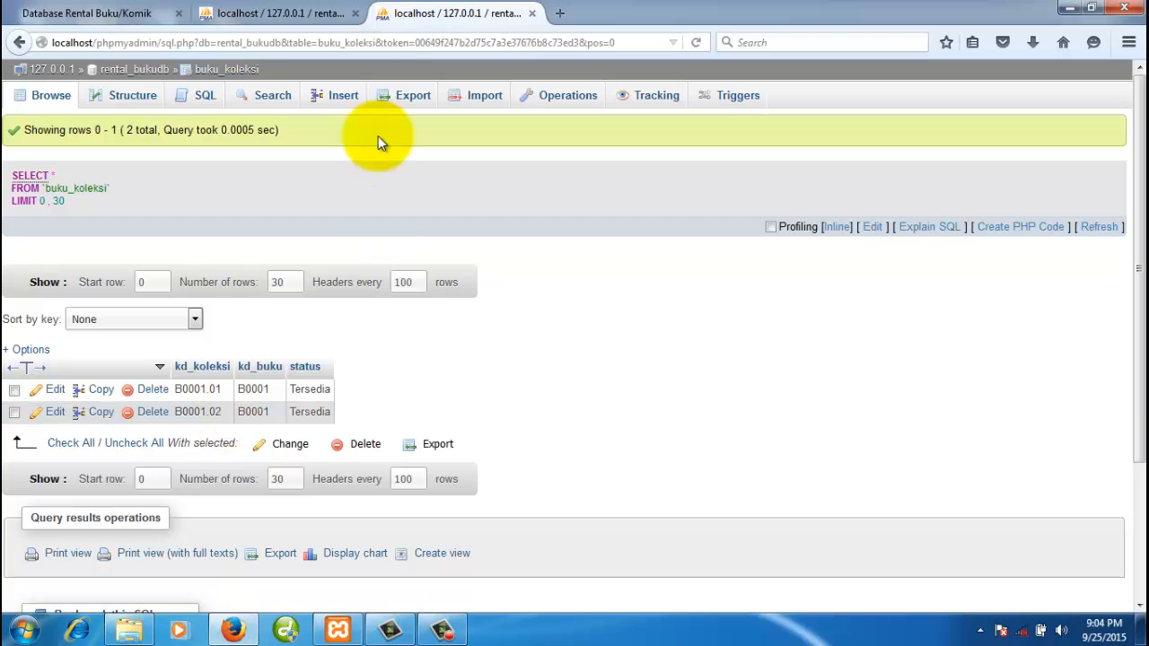
{"action": "left_click", "coordinate": [325, 13]}
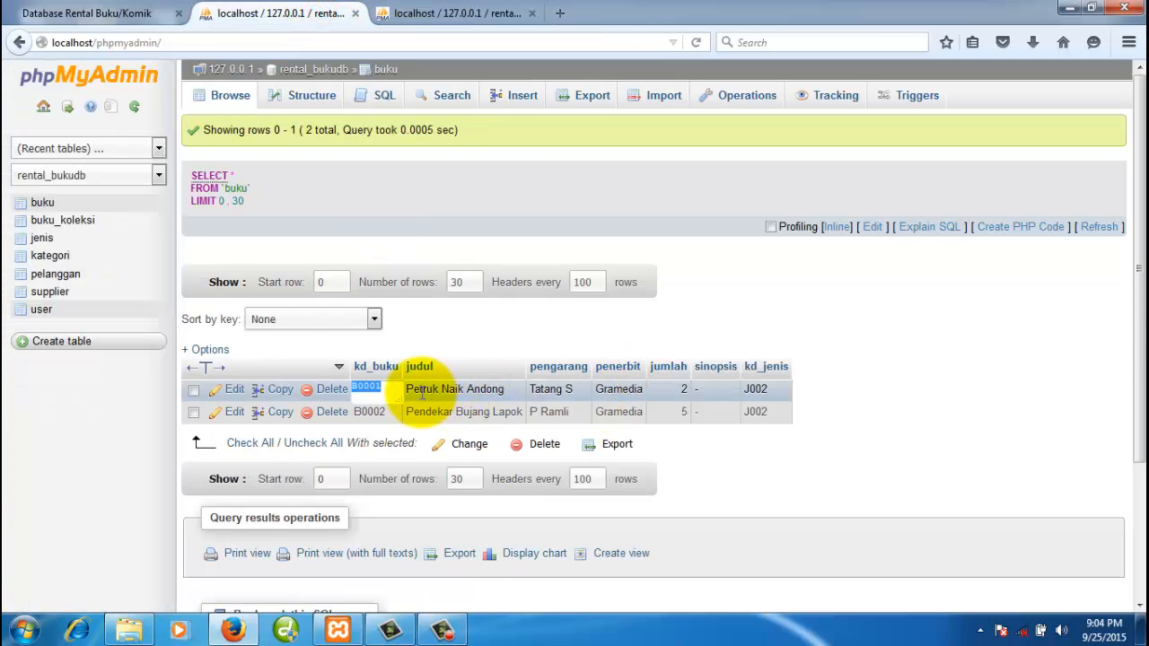
{"action": "left_click", "coordinate": [449, 12]}
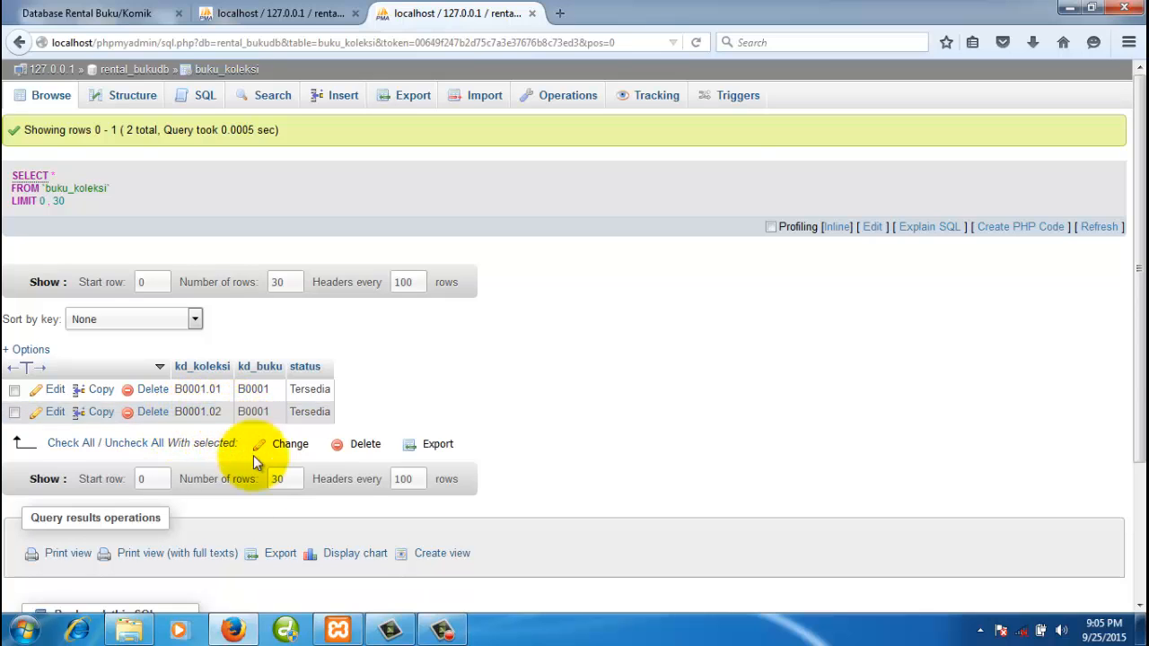
{"action": "left_click", "coordinate": [288, 13]}
{"action": "double_click", "coordinate": [368, 386]}
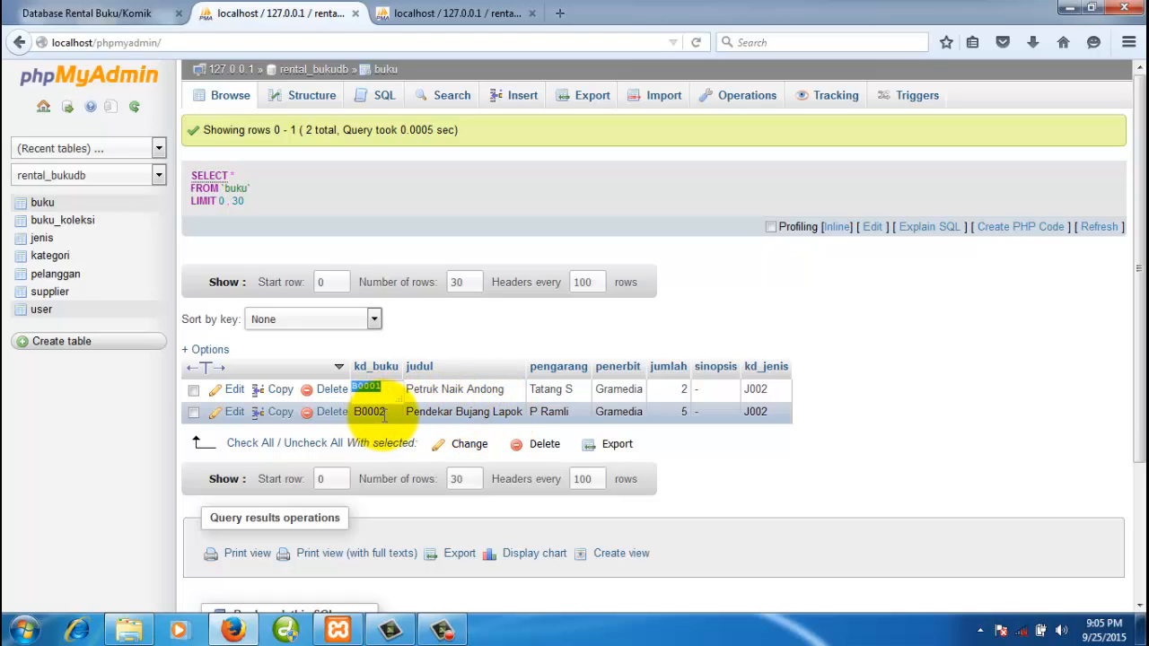
{"action": "left_click", "coordinate": [772, 449]}
{"action": "double_click", "coordinate": [367, 411]}
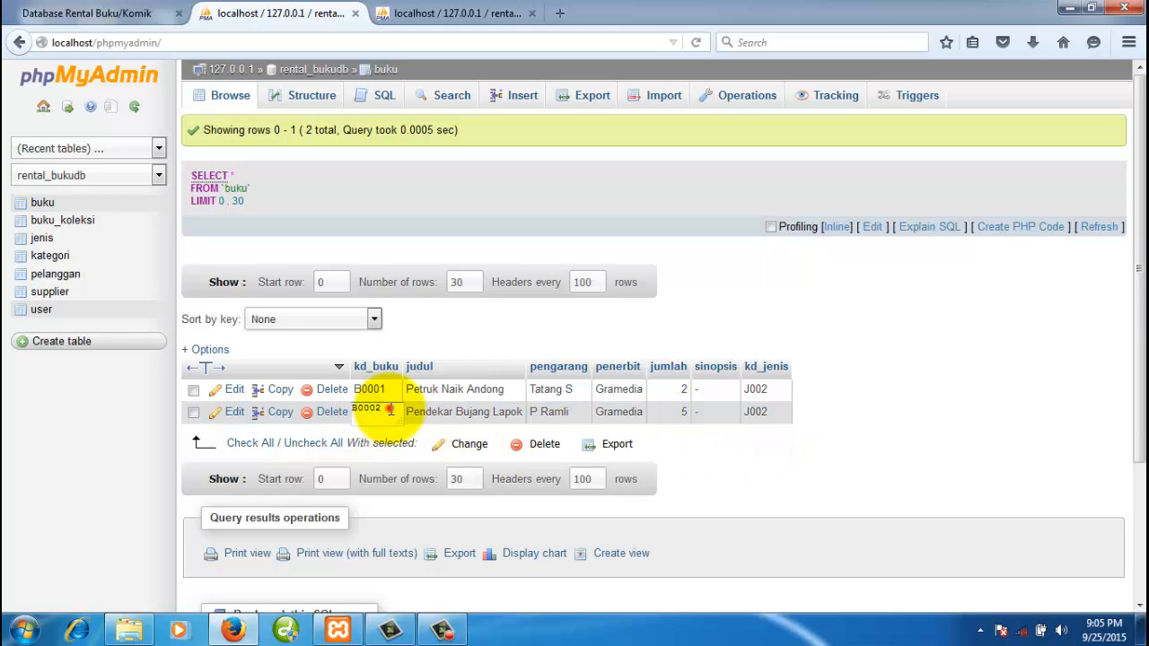
{"action": "double_click", "coordinate": [385, 411]}
{"action": "key", "text": "ctrl+c"}
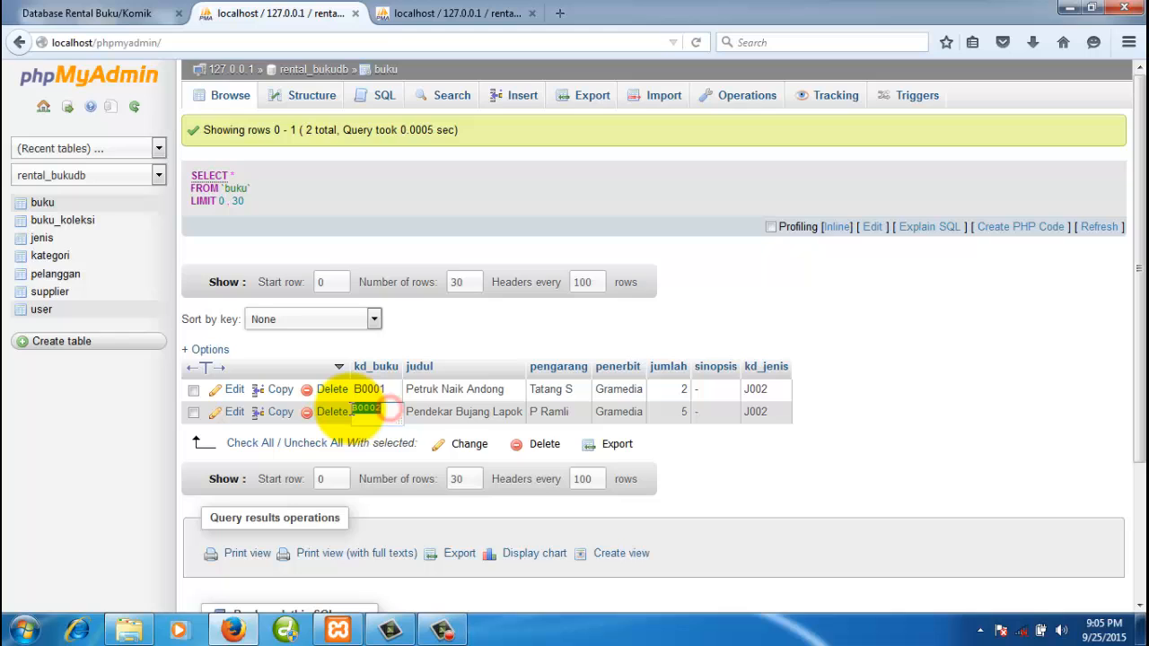
{"action": "left_click", "coordinate": [712, 454]}
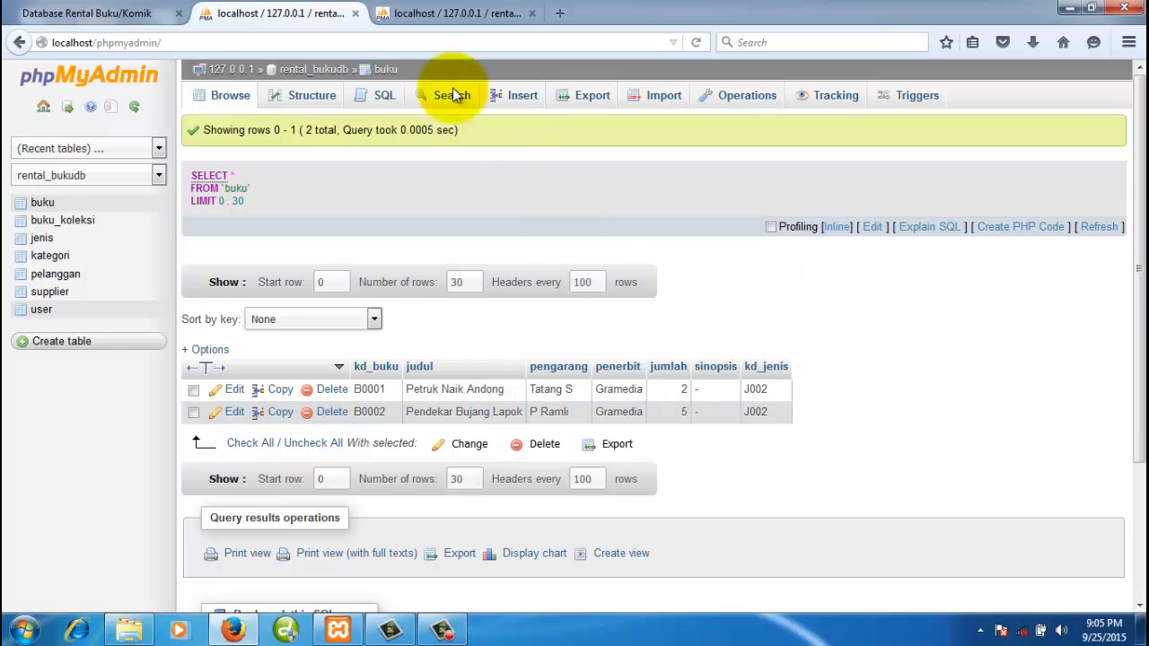
{"action": "left_click", "coordinate": [445, 18]}
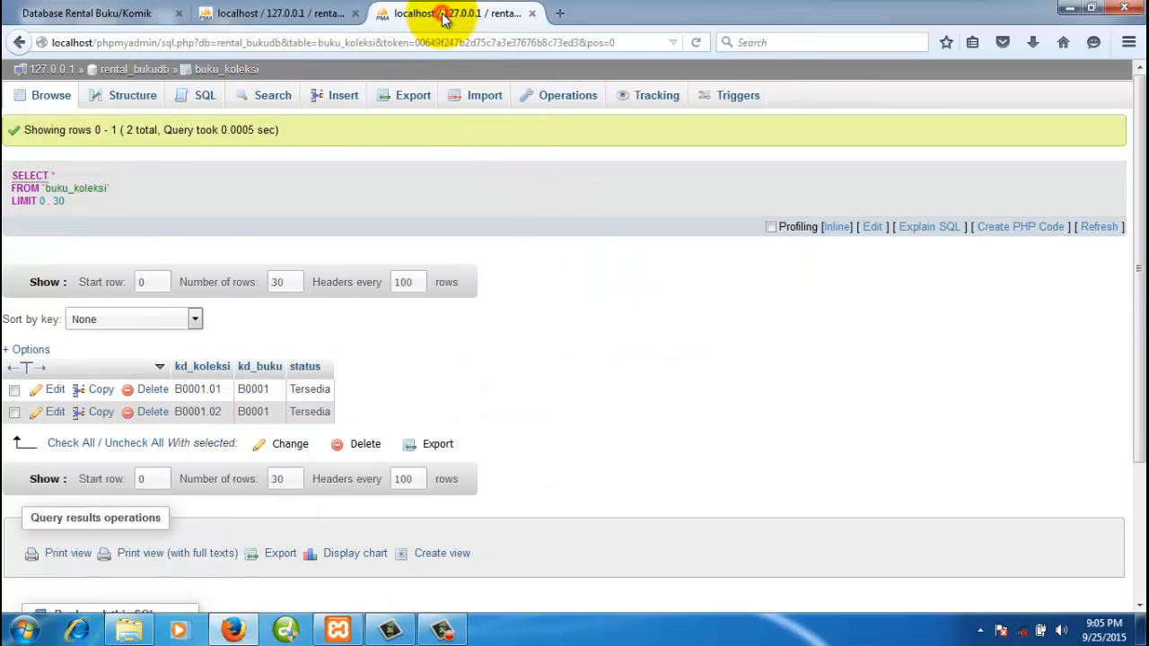
- Open the buku_koleksi insert form and set it to five blank rows
{"action": "left_click", "coordinate": [341, 104]}
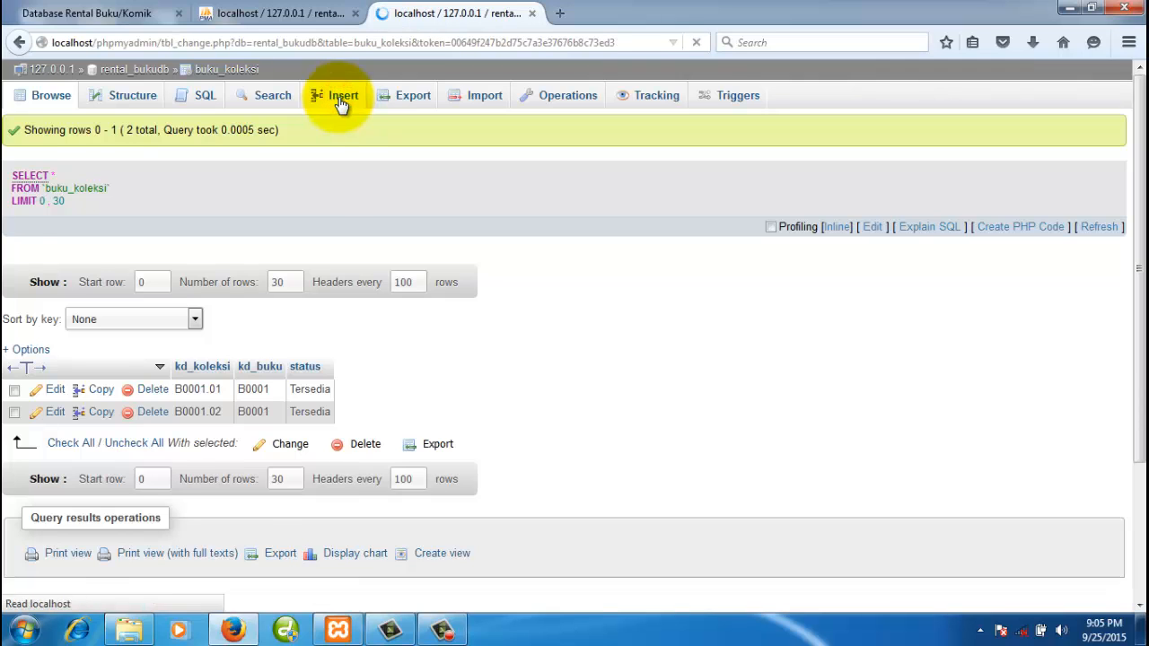
{"action": "scroll", "coordinate": [307, 540], "scroll_direction": "down", "scroll_amount": 1}
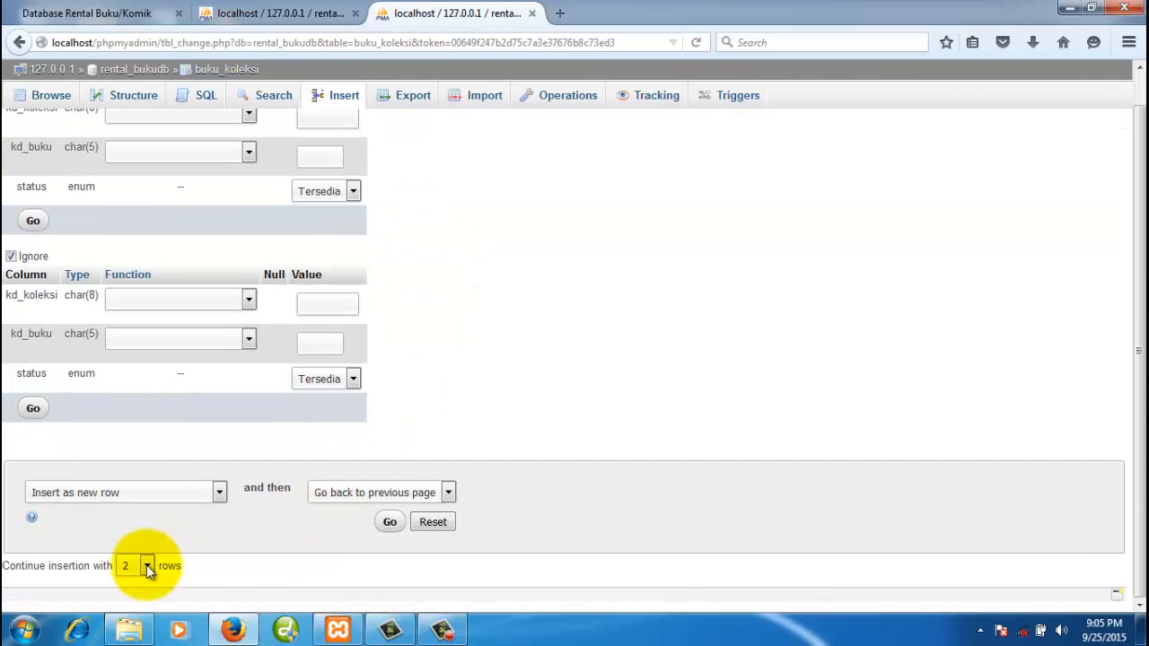
{"action": "left_click", "coordinate": [147, 565]}
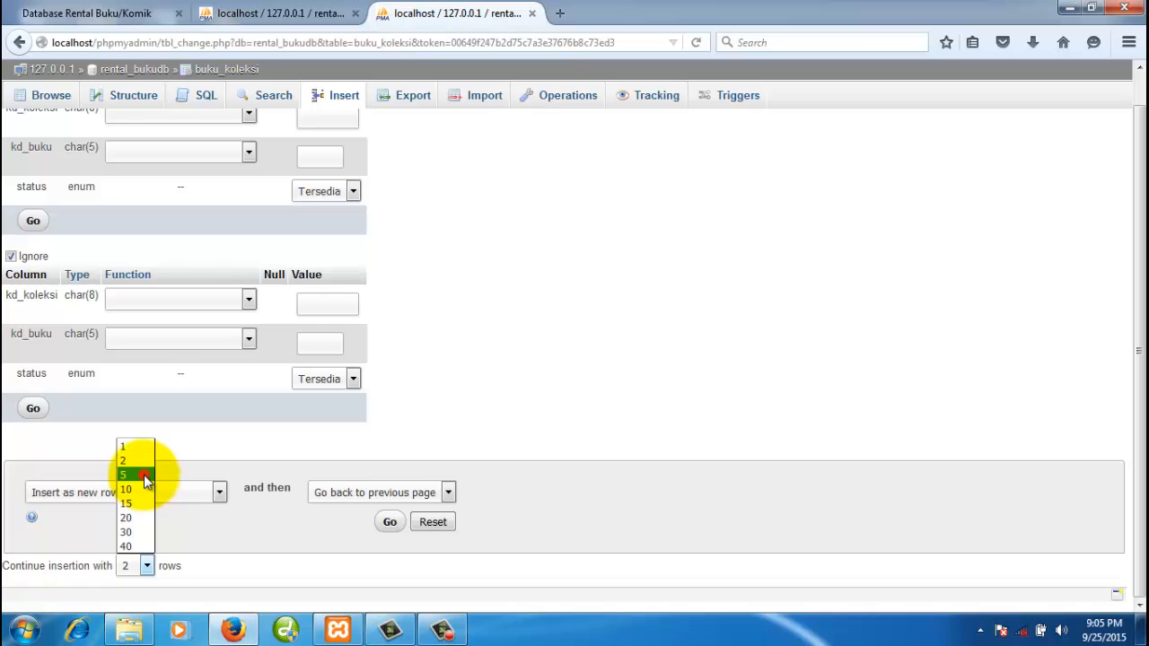
{"action": "left_click", "coordinate": [132, 544]}
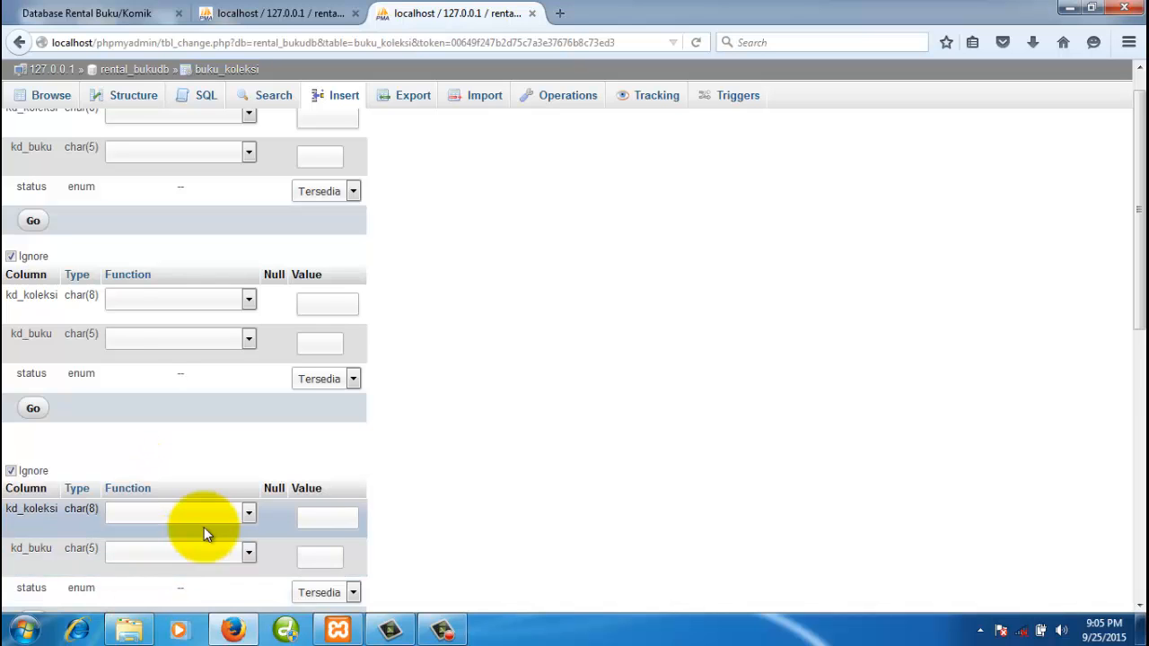
{"action": "scroll", "coordinate": [204, 527], "scroll_direction": "down", "scroll_amount": 6}
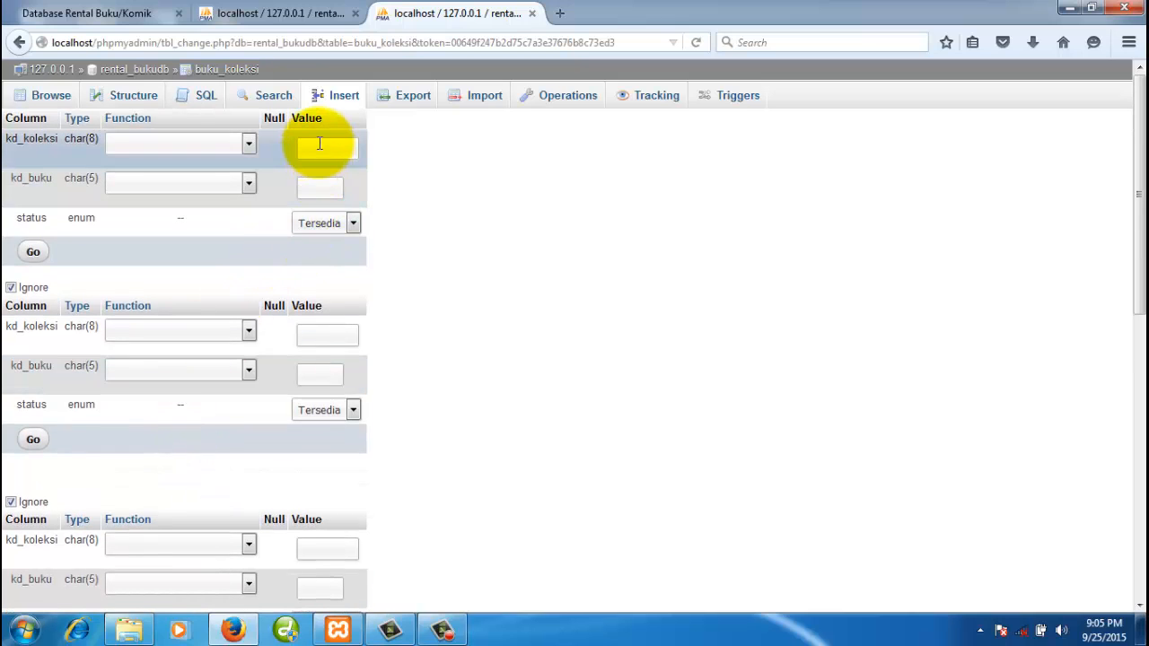
- Enter book code B0002 in the kd_buku field of all five rows
{"action": "left_click", "coordinate": [315, 187]}
{"action": "type", "text": "B0002"}
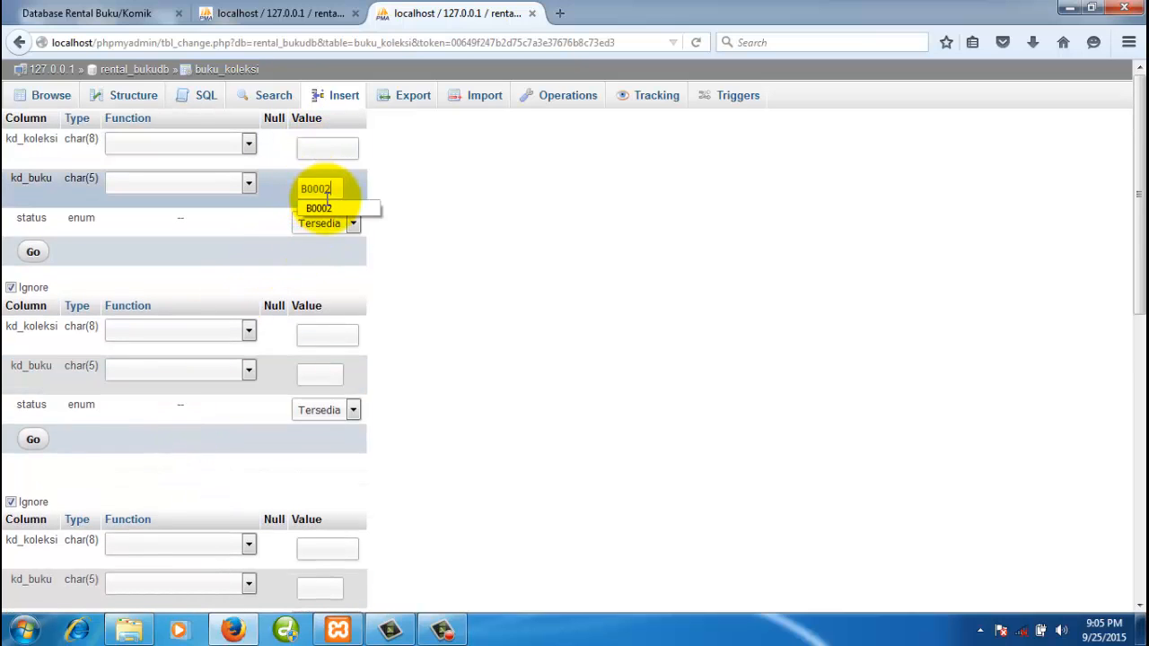
{"action": "left_click", "coordinate": [326, 374]}
{"action": "type", "text": "B0002"}
{"action": "scroll", "coordinate": [364, 384], "scroll_direction": "down", "scroll_amount": 2}
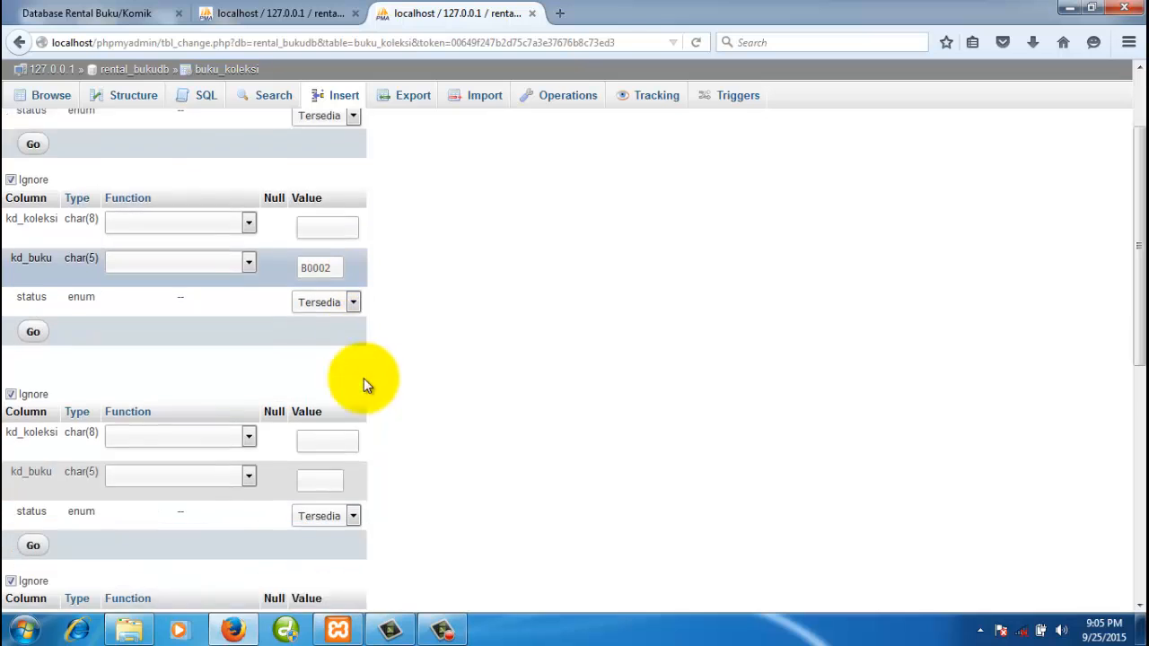
{"action": "scroll", "coordinate": [363, 384], "scroll_direction": "down", "scroll_amount": 2}
{"action": "left_click", "coordinate": [317, 396]}
{"action": "type", "text": "B0002"}
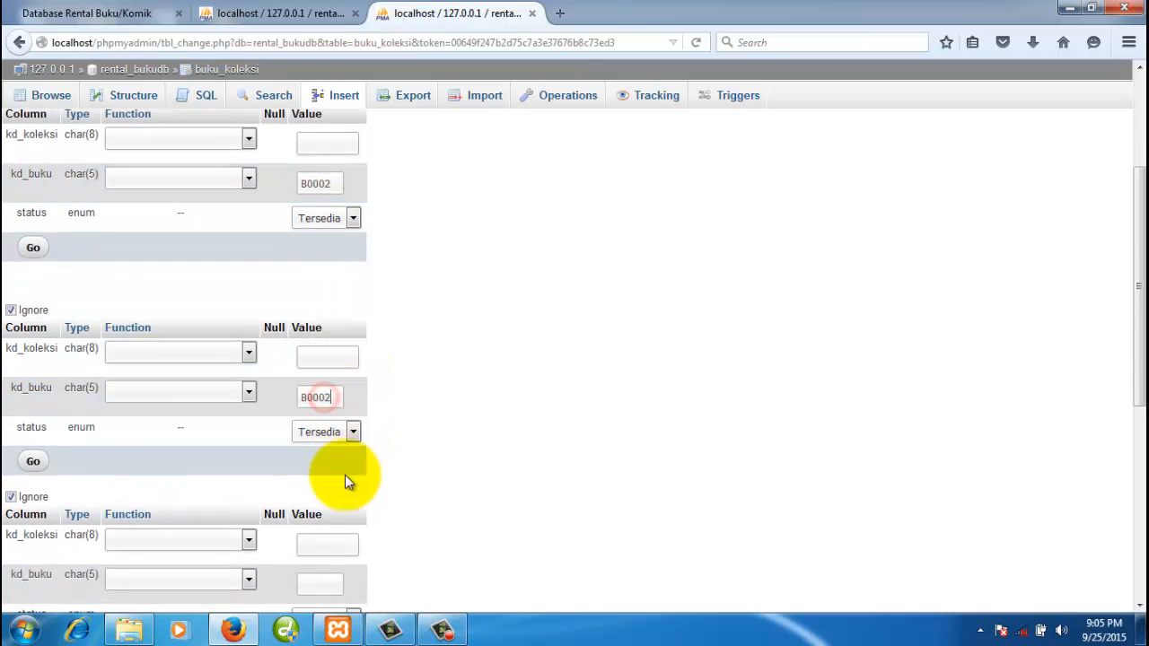
{"action": "left_click", "coordinate": [316, 577]}
{"action": "scroll", "coordinate": [385, 511], "scroll_direction": "down", "scroll_amount": 2}
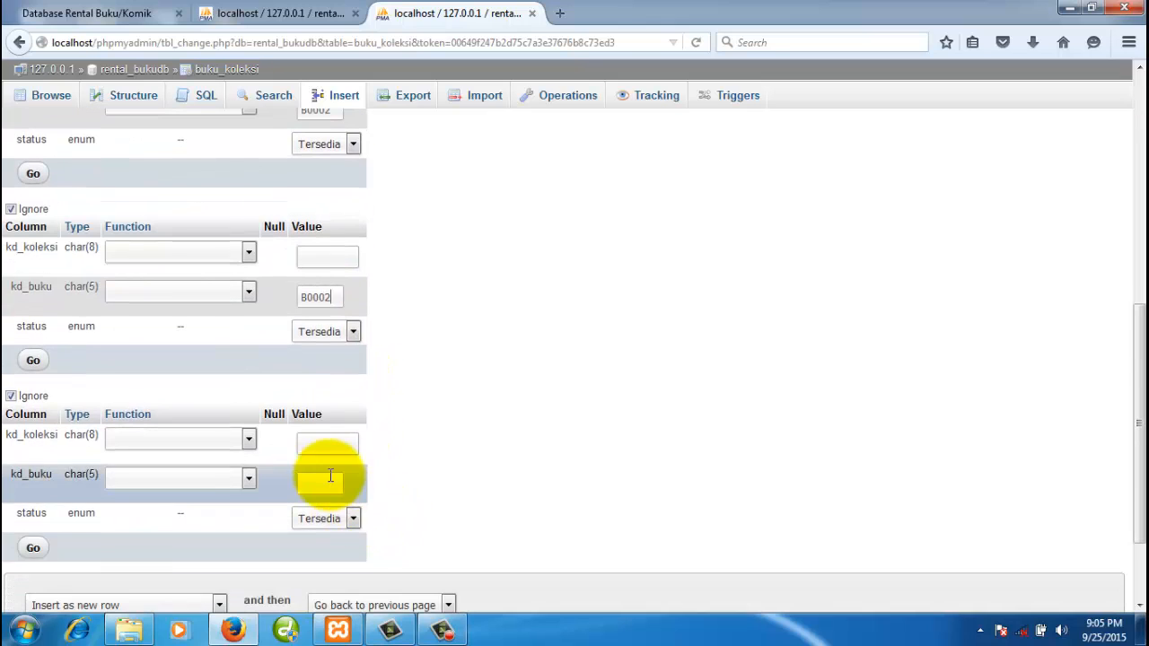
{"action": "left_click", "coordinate": [325, 483]}
{"action": "key", "text": "ctrl+v"}
{"action": "scroll", "coordinate": [345, 482], "scroll_direction": "down", "scroll_amount": 2}
{"action": "scroll", "coordinate": [345, 430], "scroll_direction": "up", "scroll_amount": 5}
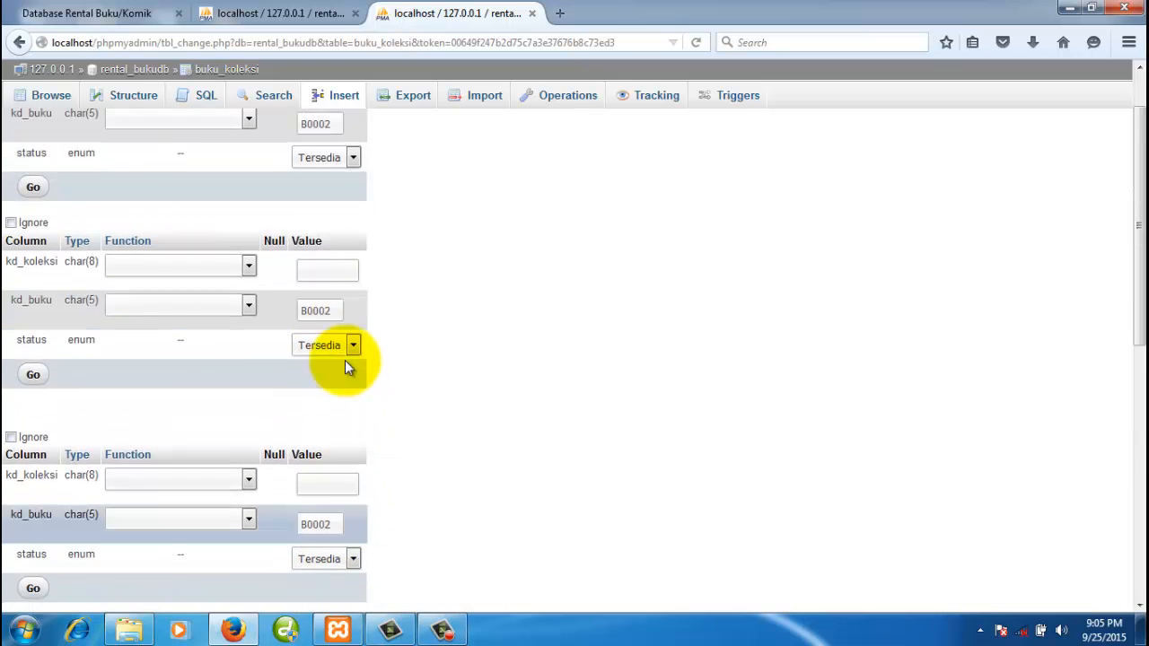
{"action": "scroll", "coordinate": [347, 361], "scroll_direction": "up", "scroll_amount": 1}
- Enter copy codes B0002.01, B0002.02 and B0002.03 in the first three rows
{"action": "left_click", "coordinate": [320, 153]}
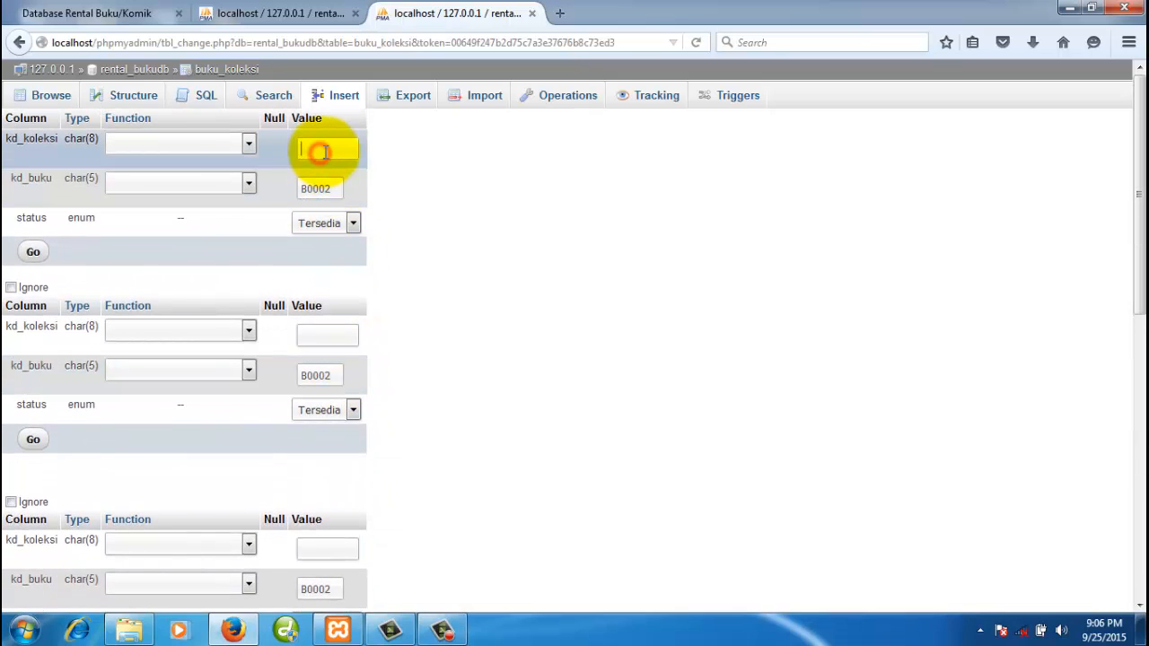
{"action": "key", "text": "ctrl+v"}
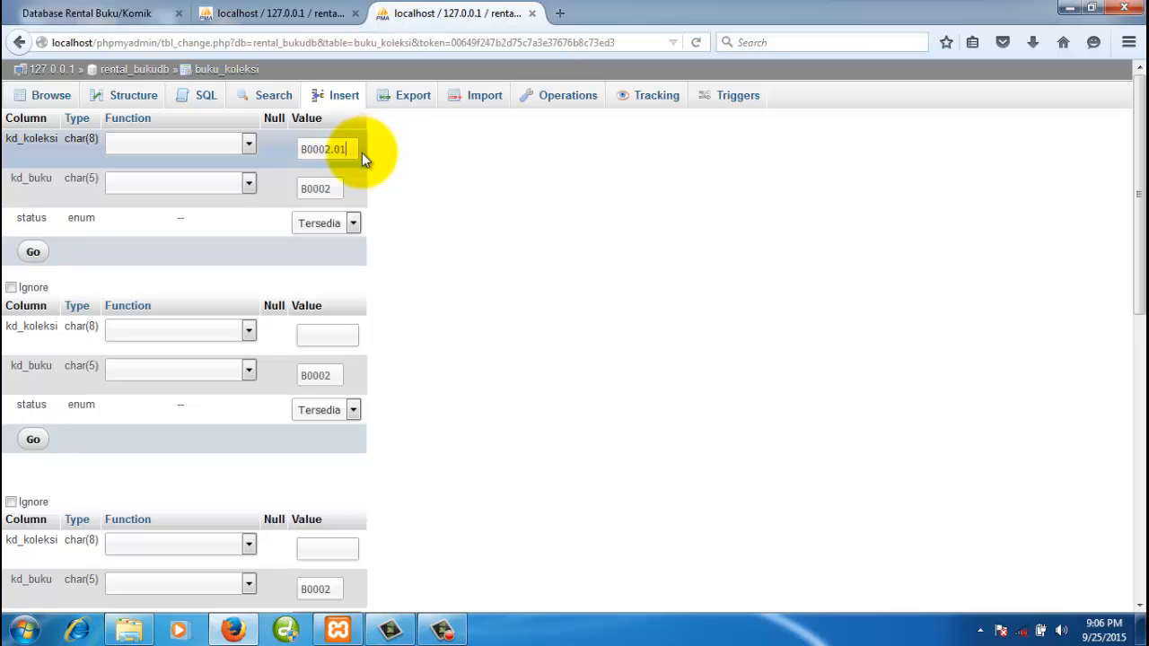
{"action": "left_click", "coordinate": [329, 333]}
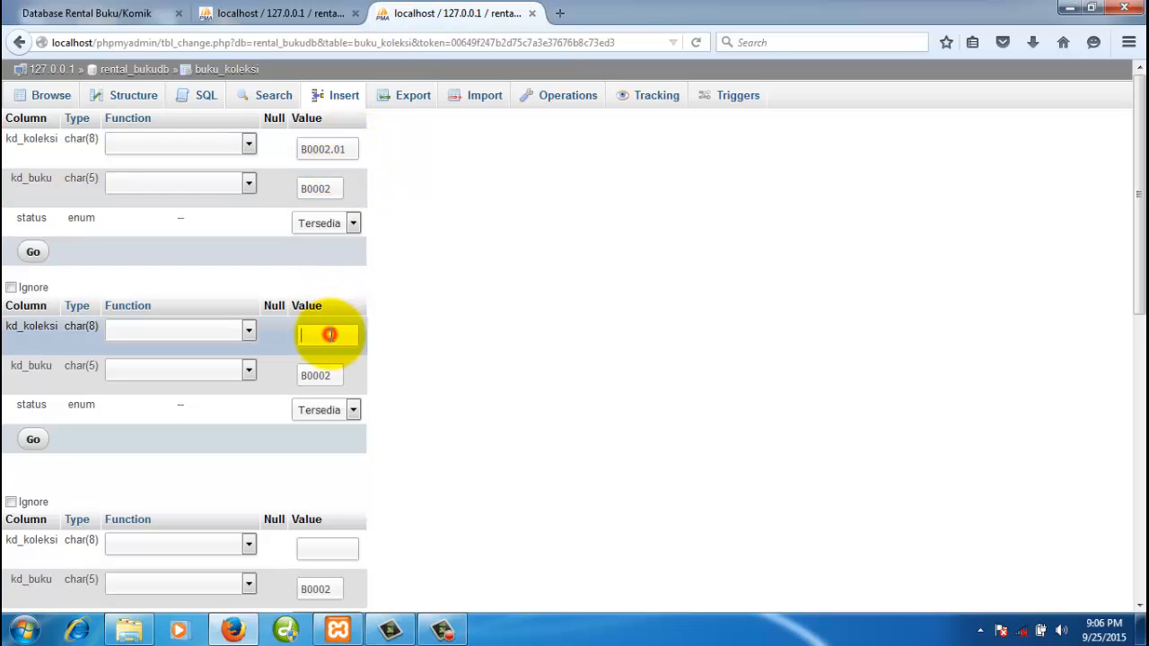
{"action": "key", "text": "ctrl+v"}
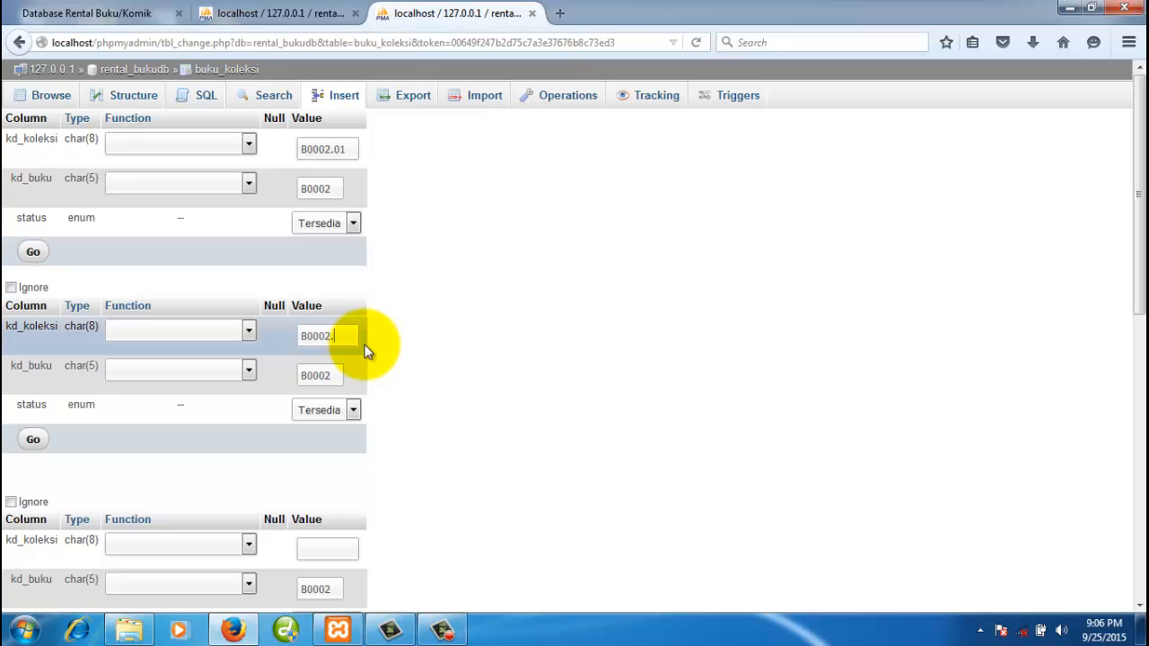
{"action": "type", "text": ".02"}
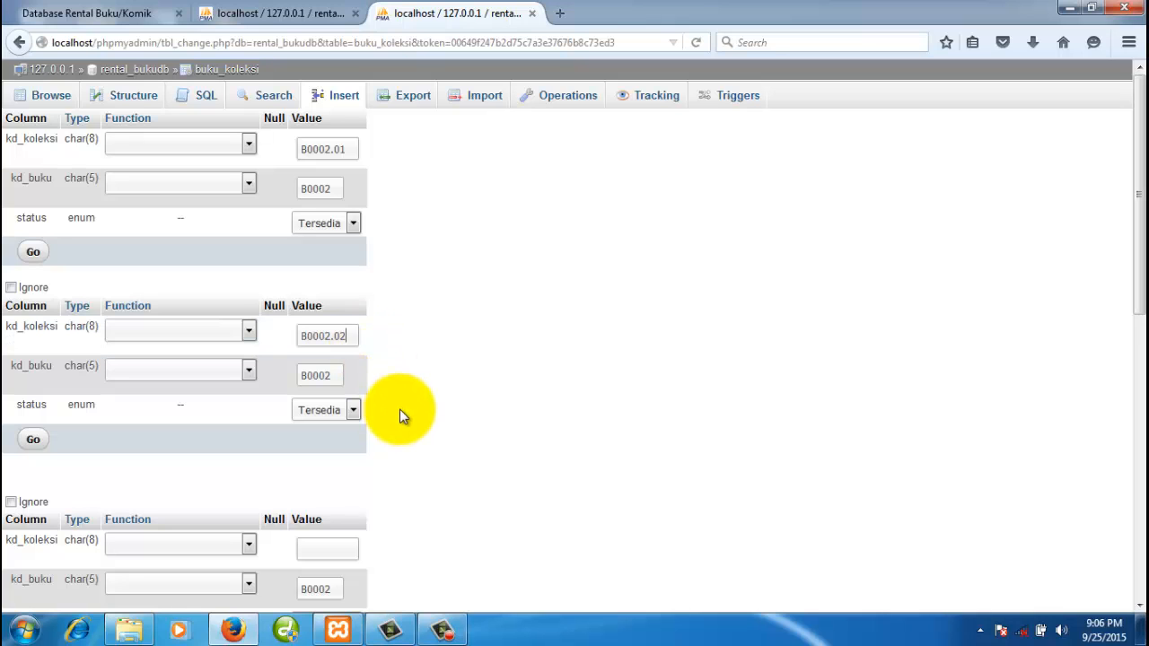
{"action": "scroll", "coordinate": [399, 409], "scroll_direction": "down", "scroll_amount": 2}
{"action": "scroll", "coordinate": [397, 414], "scroll_direction": "down", "scroll_amount": 2}
{"action": "left_click", "coordinate": [339, 358]}
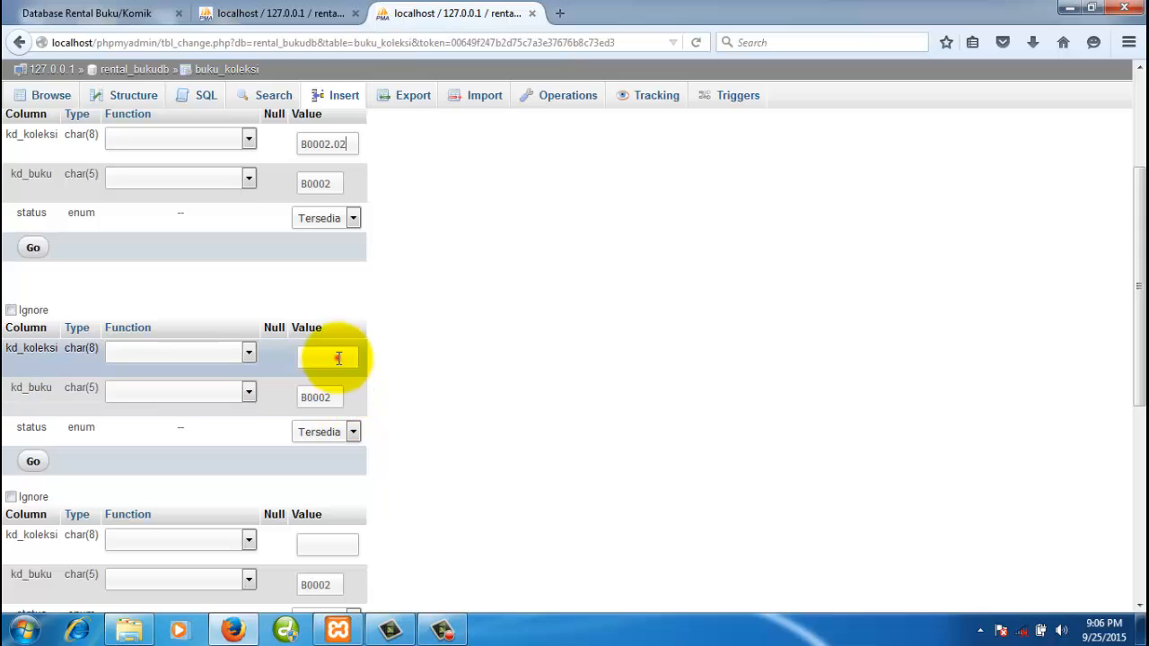
{"action": "key", "text": "ctrl+v"}
- Enter copy codes B0002.04 and B0002.05 in the last two rows
{"action": "scroll", "coordinate": [358, 359], "scroll_direction": "down", "scroll_amount": 4}
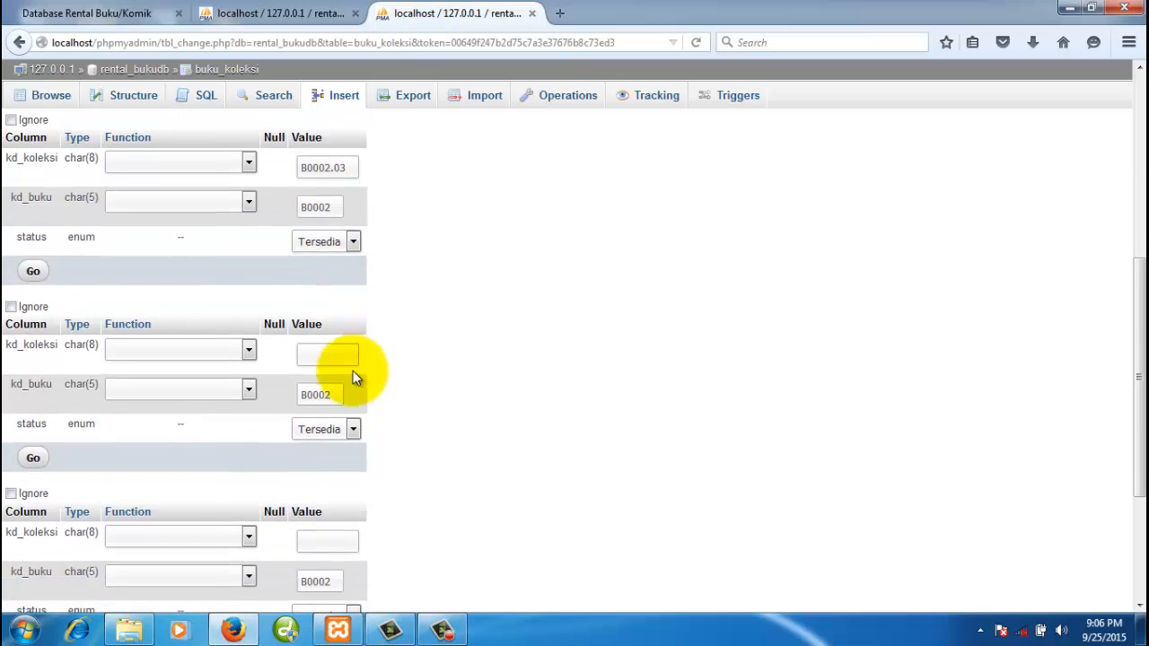
{"action": "left_click", "coordinate": [328, 355]}
{"action": "key", "text": "ctrl+v"}
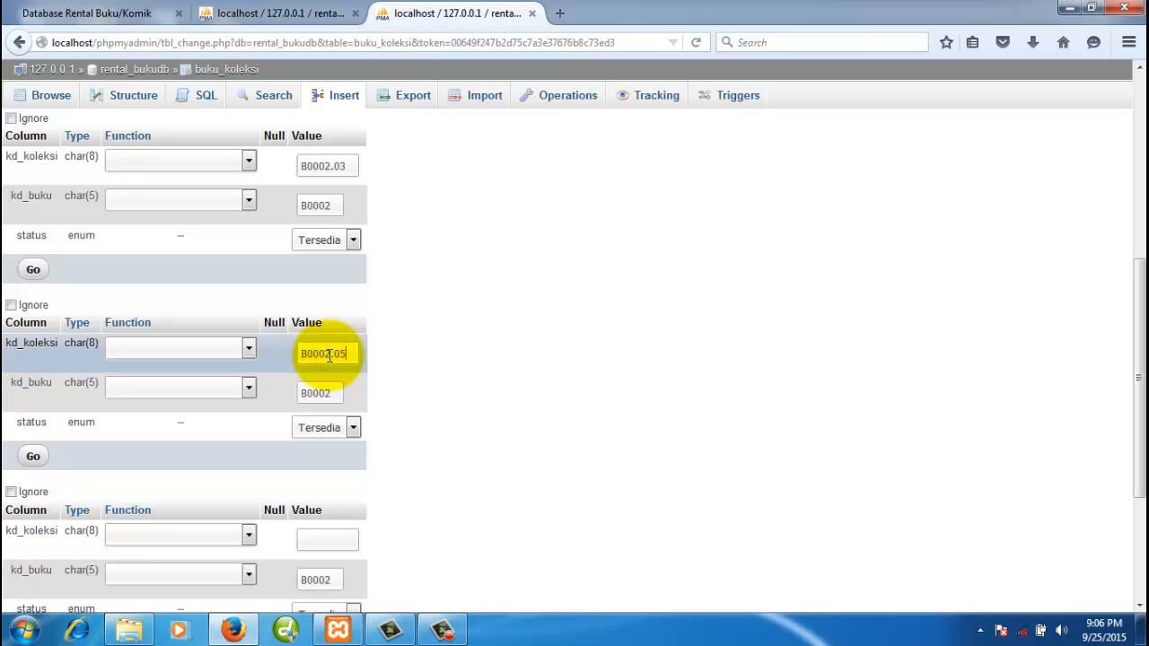
{"action": "type", "text": ".04"}
{"action": "scroll", "coordinate": [410, 376], "scroll_direction": "down", "scroll_amount": 4}
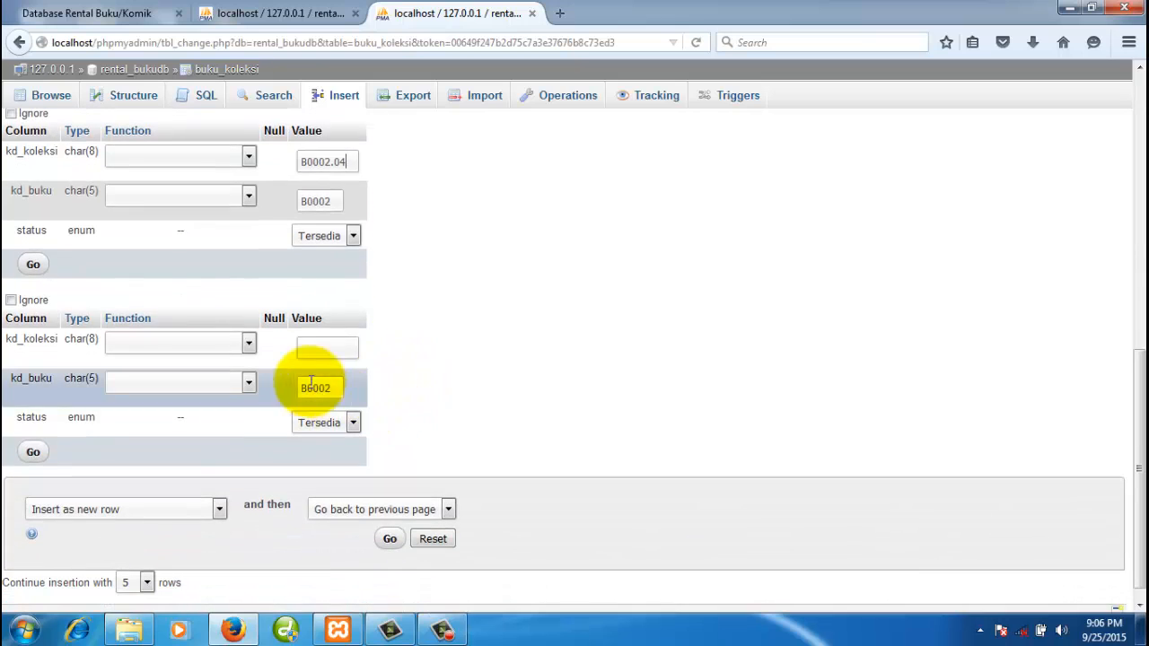
{"action": "left_click", "coordinate": [328, 346]}
{"action": "key", "text": "ctrl+v"}
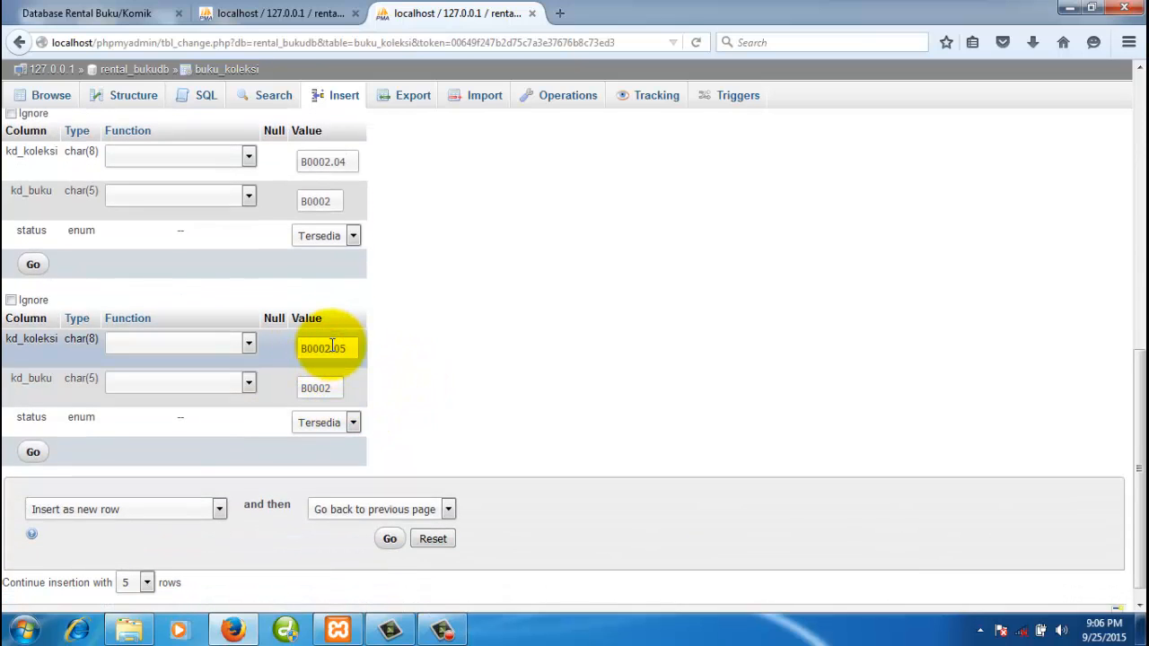
{"action": "left_click", "coordinate": [479, 350]}
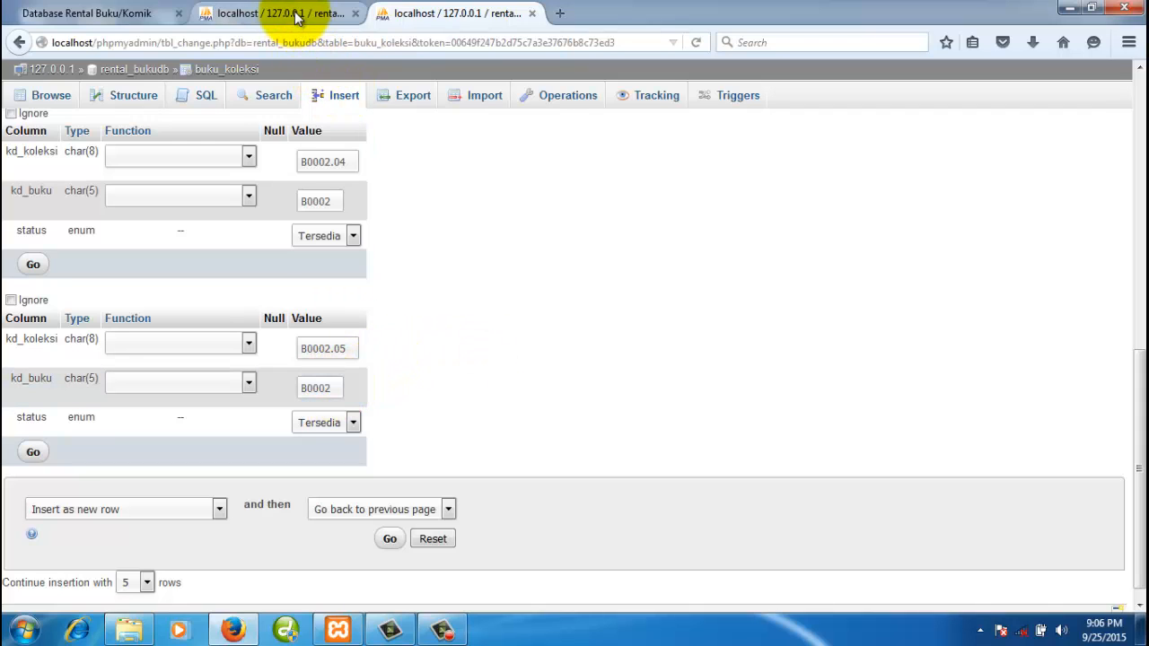
- Keep the last row's status set to Tersedia
{"action": "left_click", "coordinate": [463, 393]}
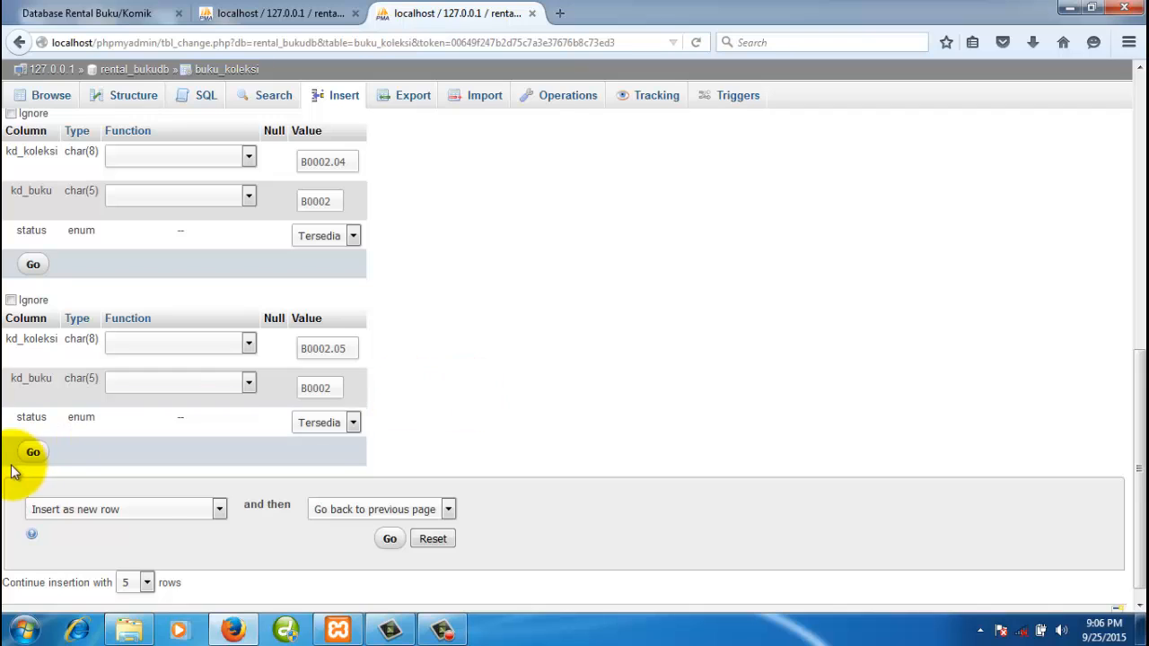
{"action": "left_click", "coordinate": [343, 423]}
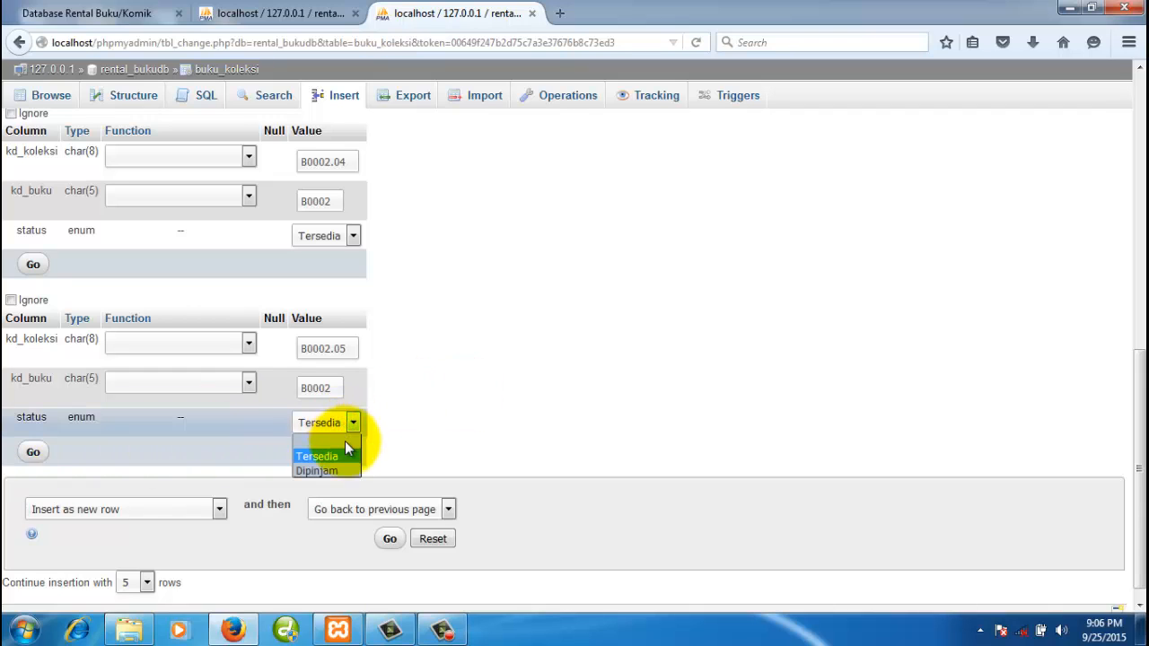
{"action": "left_click", "coordinate": [339, 458]}
{"action": "left_click", "coordinate": [516, 394]}
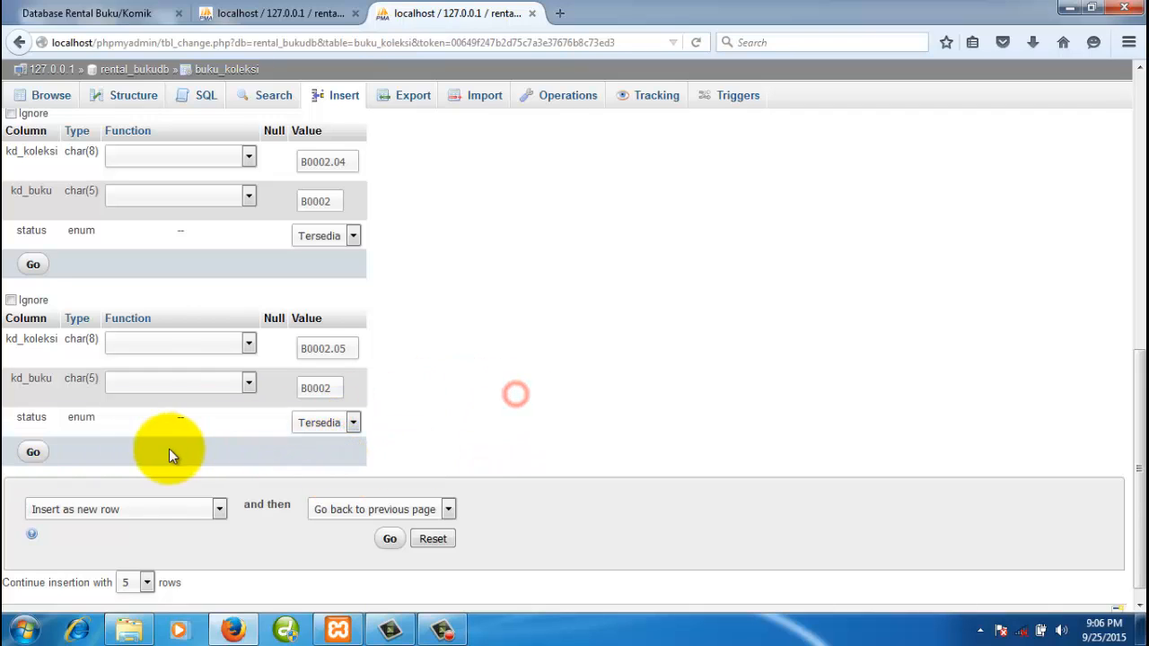
- Insert the five B0002 rows, browse buku_koleksi, check the buku table, then return
{"action": "left_click", "coordinate": [34, 452]}
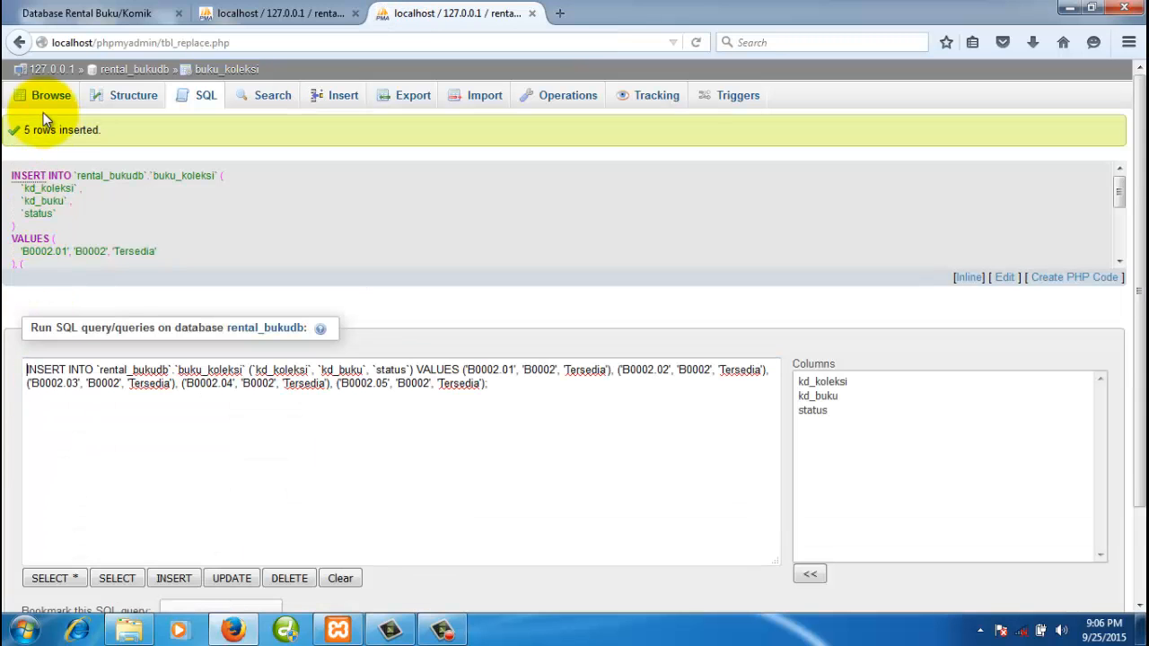
{"action": "left_click", "coordinate": [51, 95]}
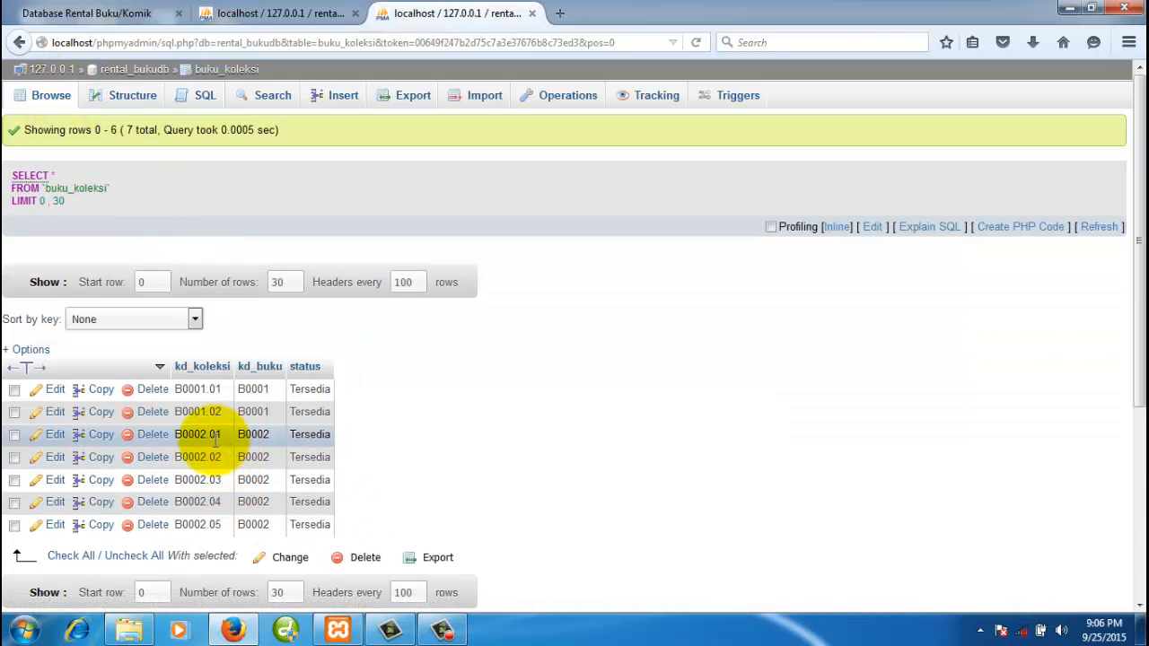
{"action": "left_click", "coordinate": [291, 13]}
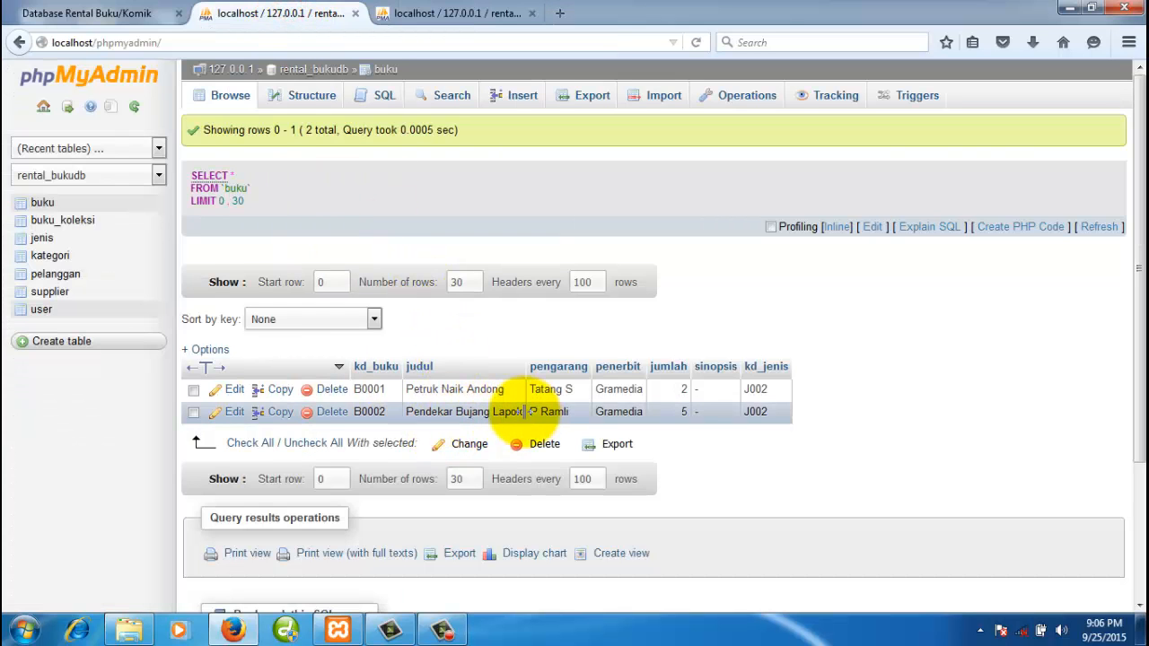
{"action": "left_click", "coordinate": [429, 23]}
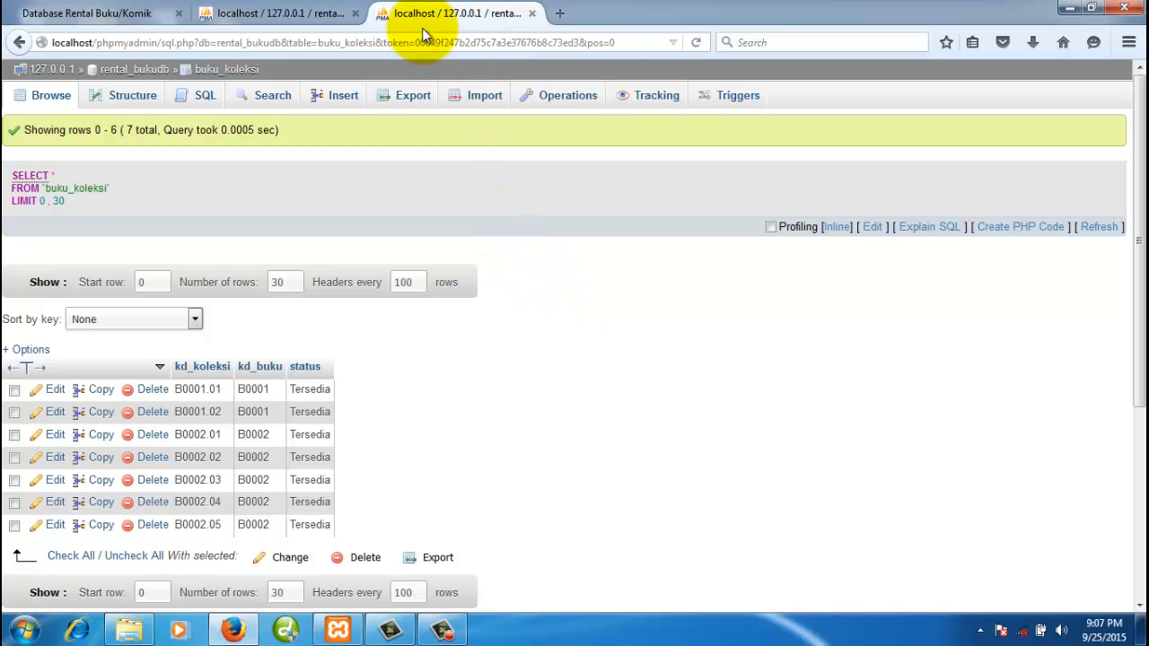
- Close the buku_koleksi results tab and open the supplier table
{"action": "left_click", "coordinate": [310, 14]}
{"action": "left_click", "coordinate": [446, 14]}
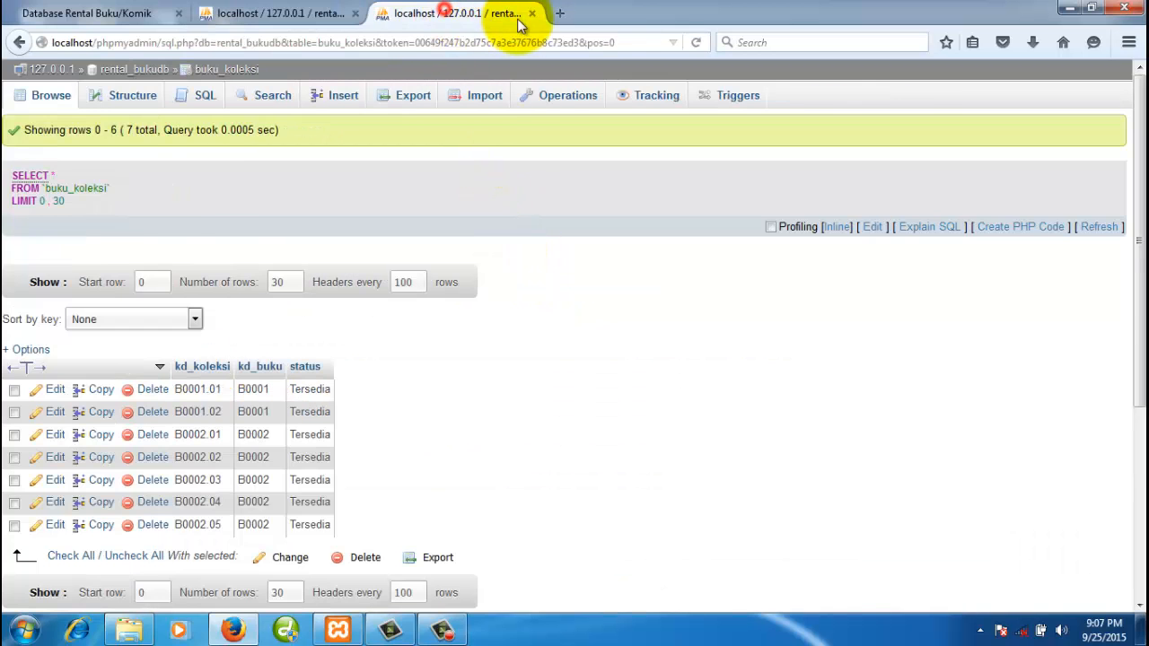
{"action": "left_click", "coordinate": [531, 13]}
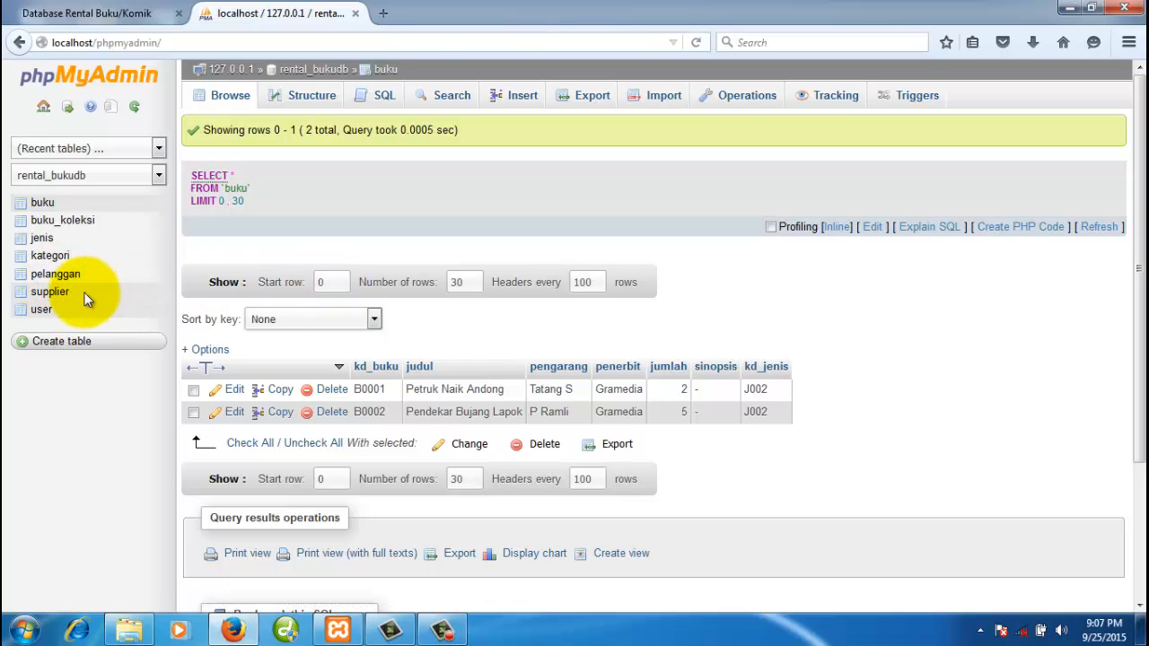
{"action": "left_click", "coordinate": [52, 293]}
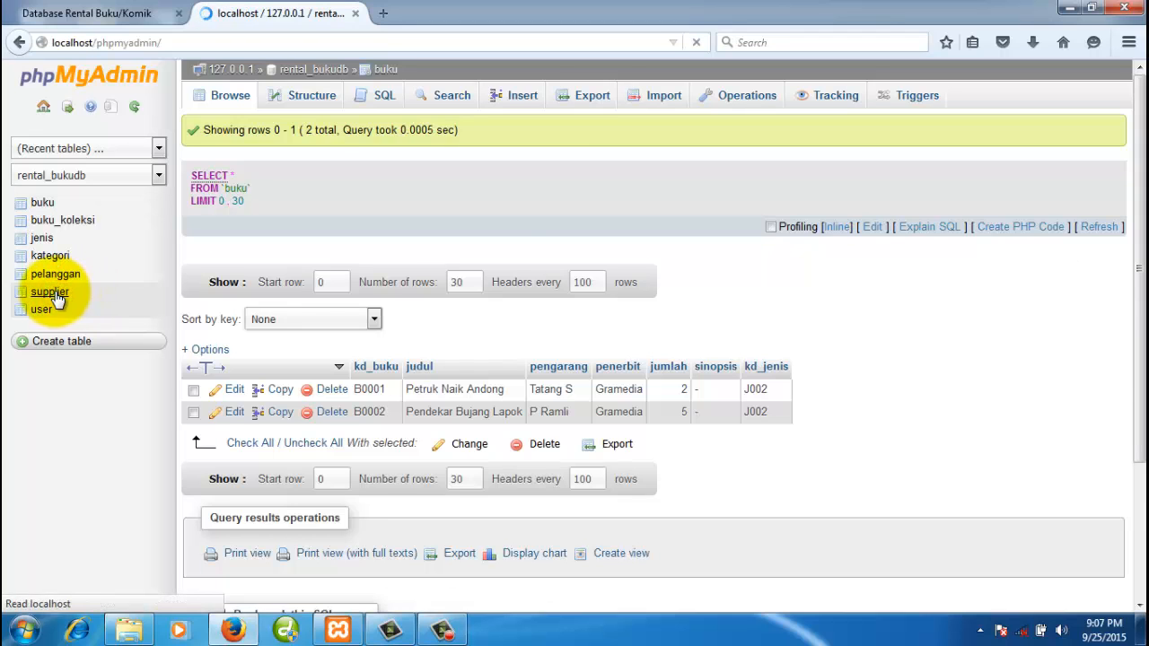
- Open the supplier insert form and enter kd_supplier S001 in the first row
{"action": "left_click", "coordinate": [521, 99]}
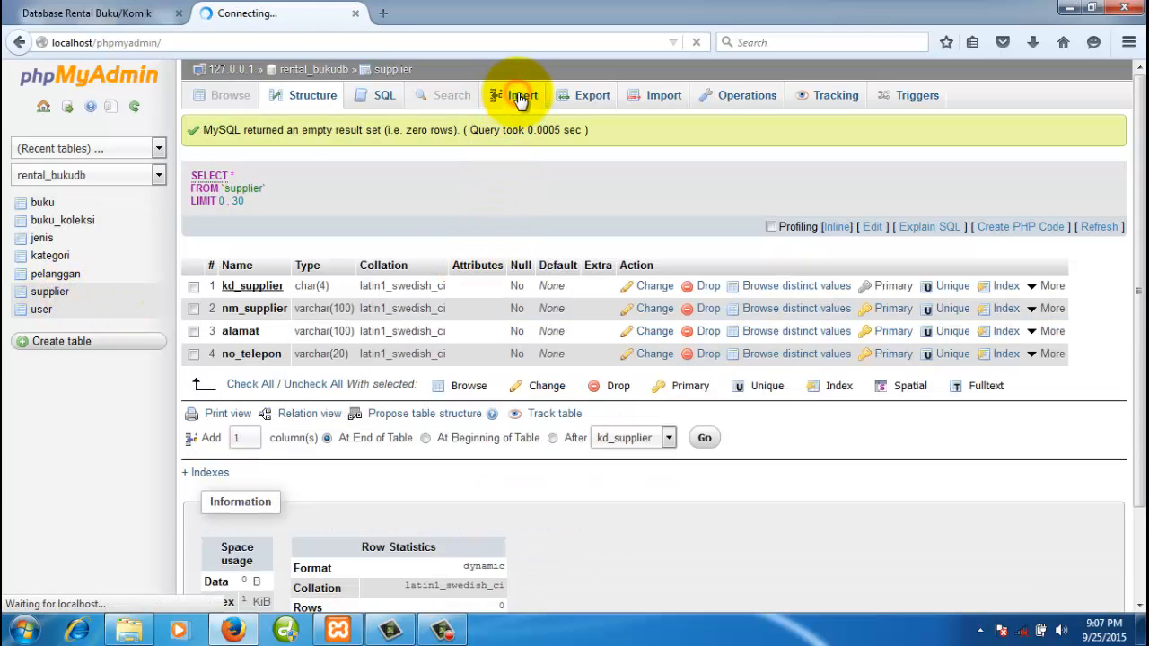
{"action": "left_click", "coordinate": [56, 289]}
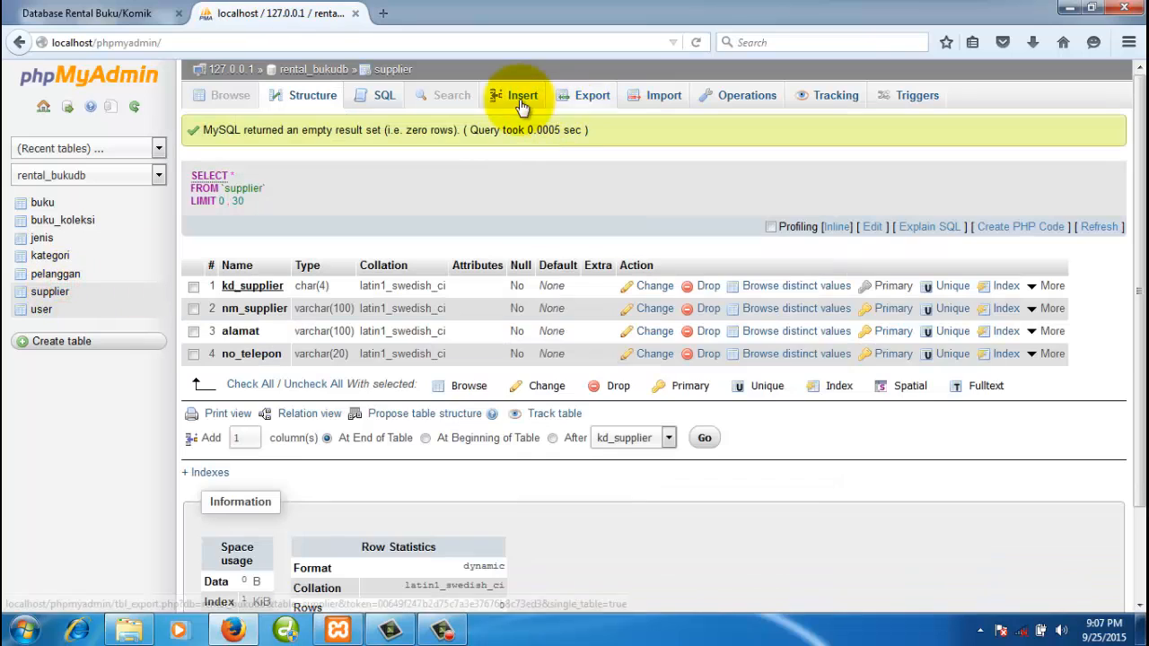
{"action": "left_click", "coordinate": [521, 95]}
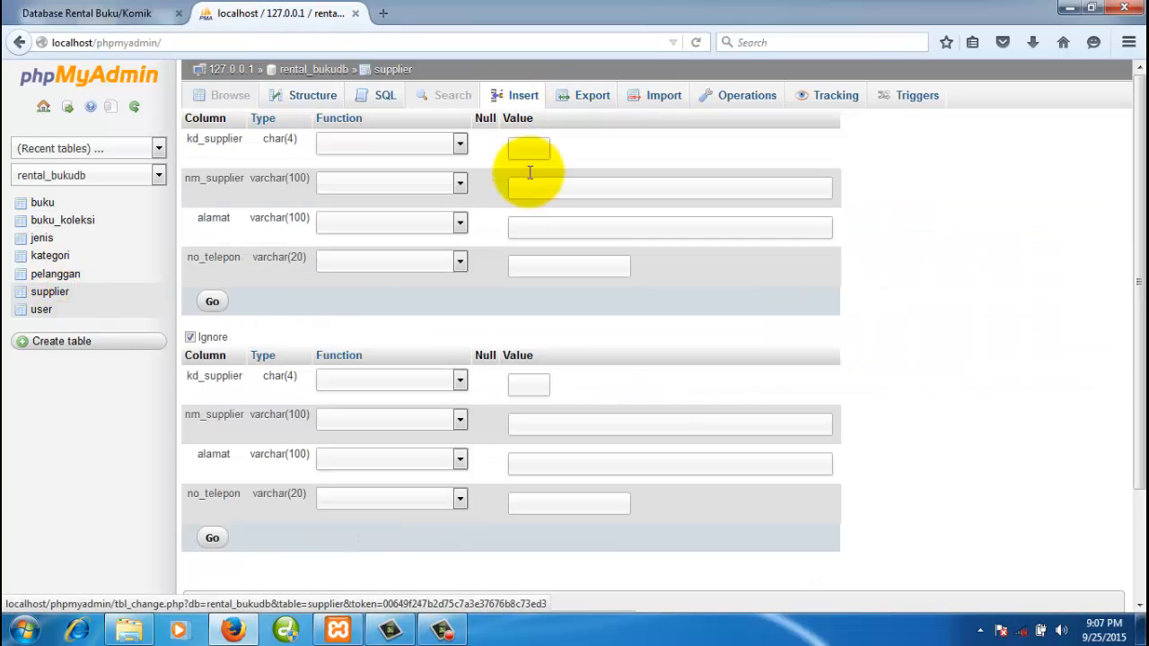
{"action": "left_click", "coordinate": [527, 151]}
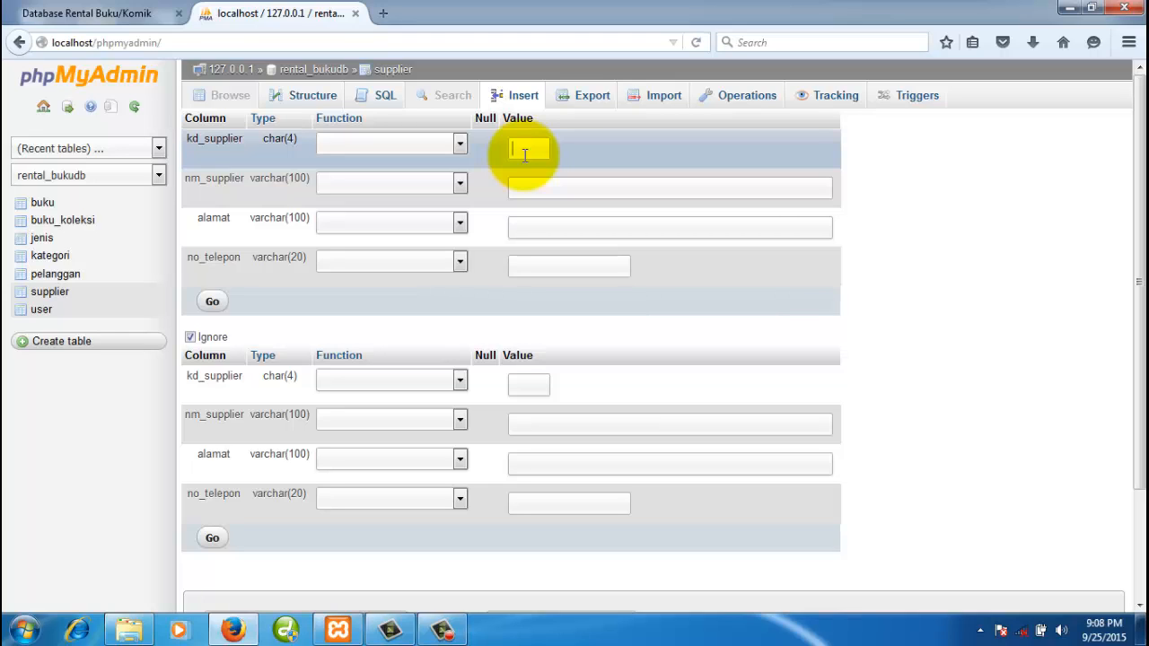
{"action": "type", "text": "S00"}
{"action": "key", "text": "F1"}
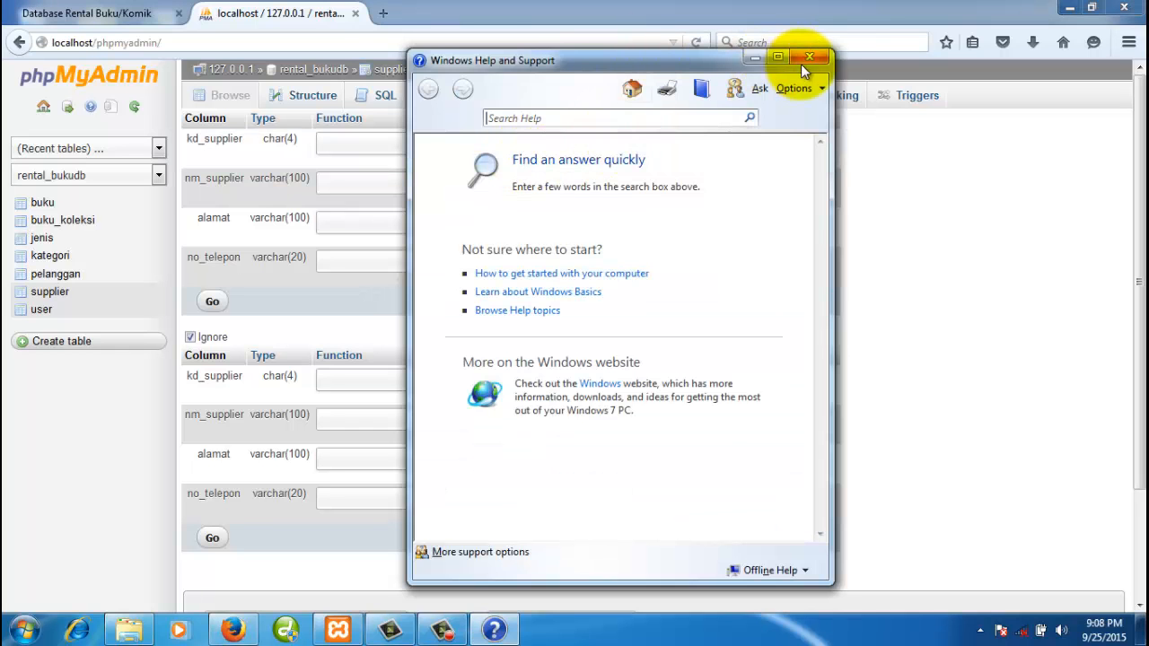
{"action": "left_click", "coordinate": [809, 59]}
{"action": "left_click", "coordinate": [530, 149]}
{"action": "type", "text": "1"}
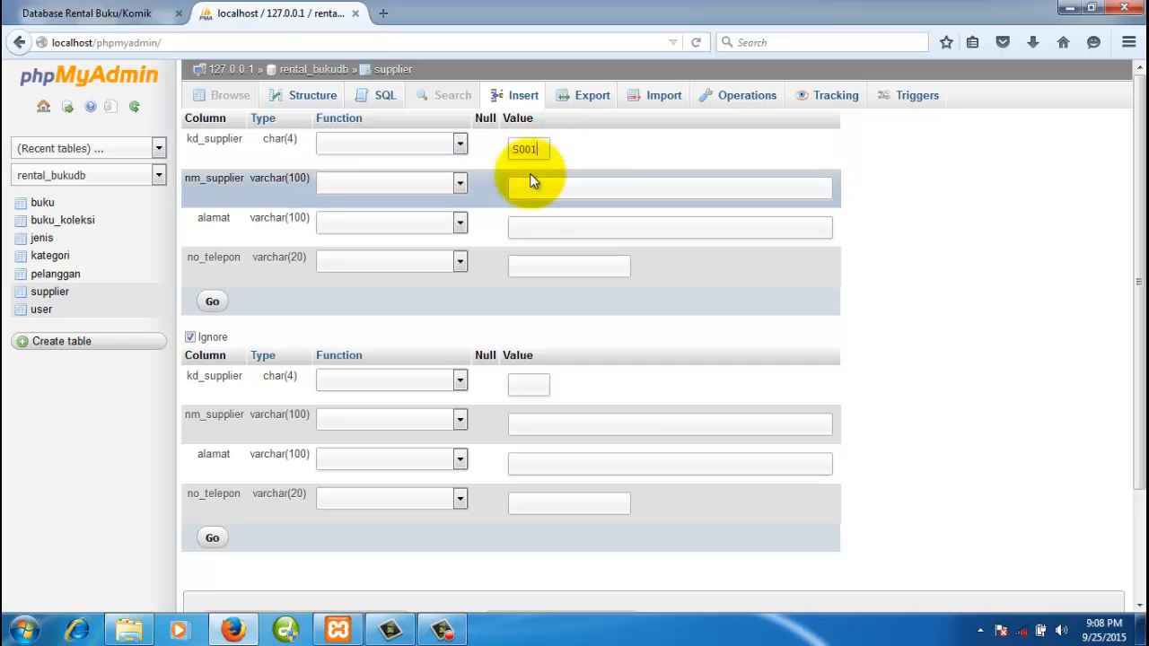
- Fill in supplier name Toko Gramedia, plus its address and phone number
{"action": "left_click", "coordinate": [530, 184]}
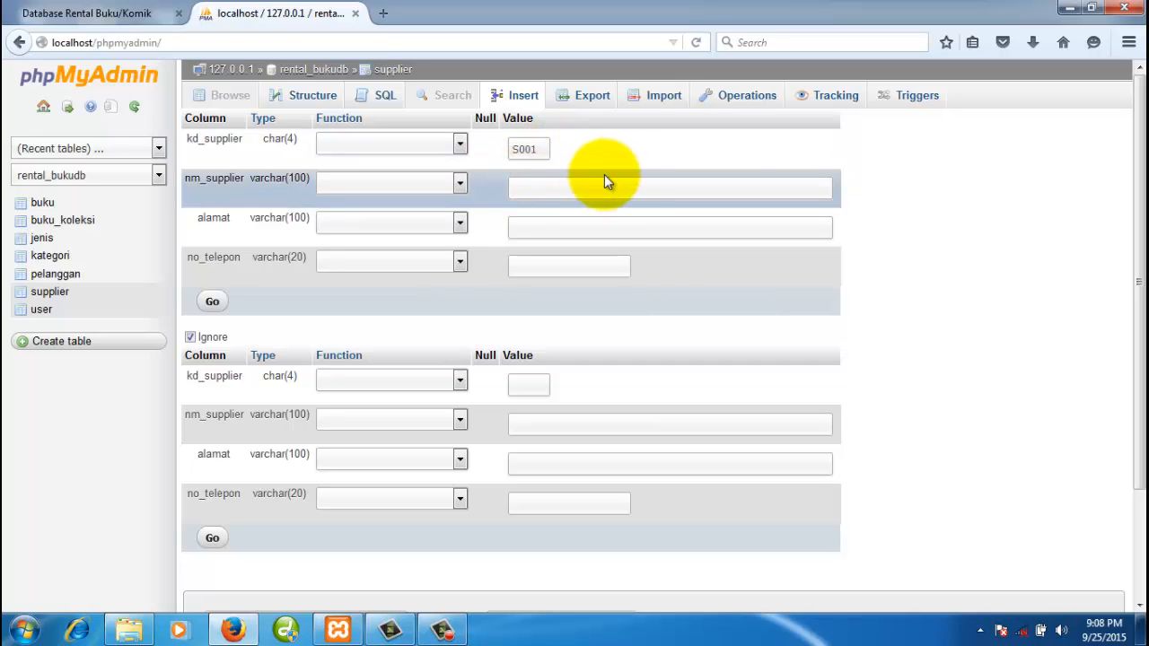
{"action": "type", "text": "Gramedia"}
{"action": "left_click", "coordinate": [512, 190]}
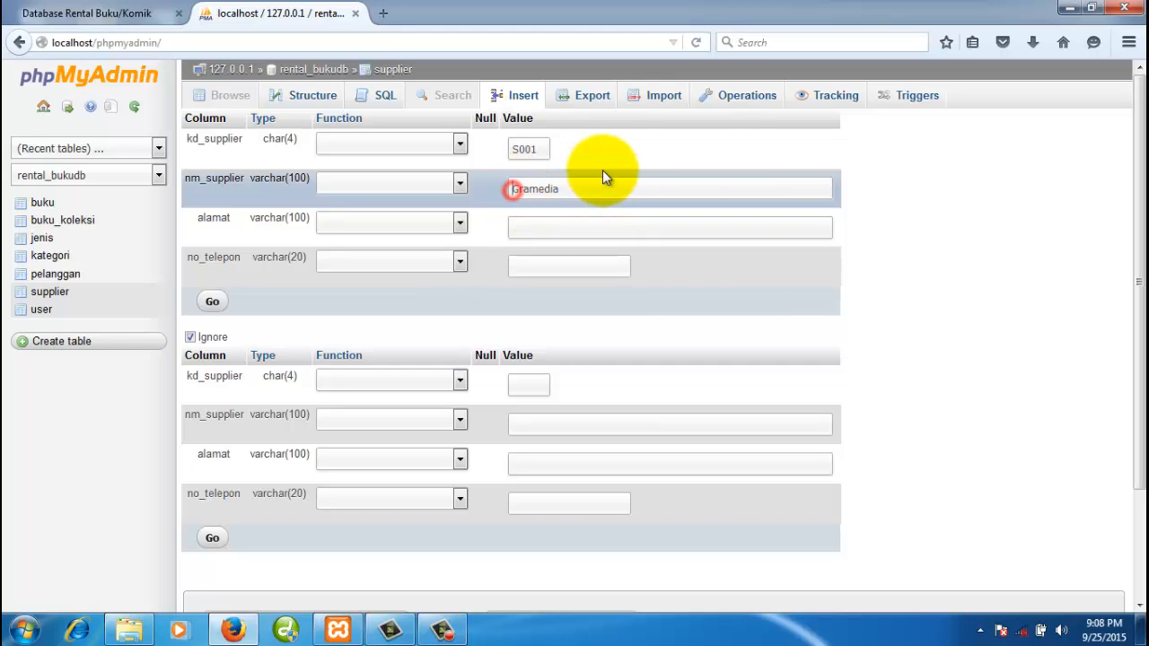
{"action": "type", "text": "Toko"}
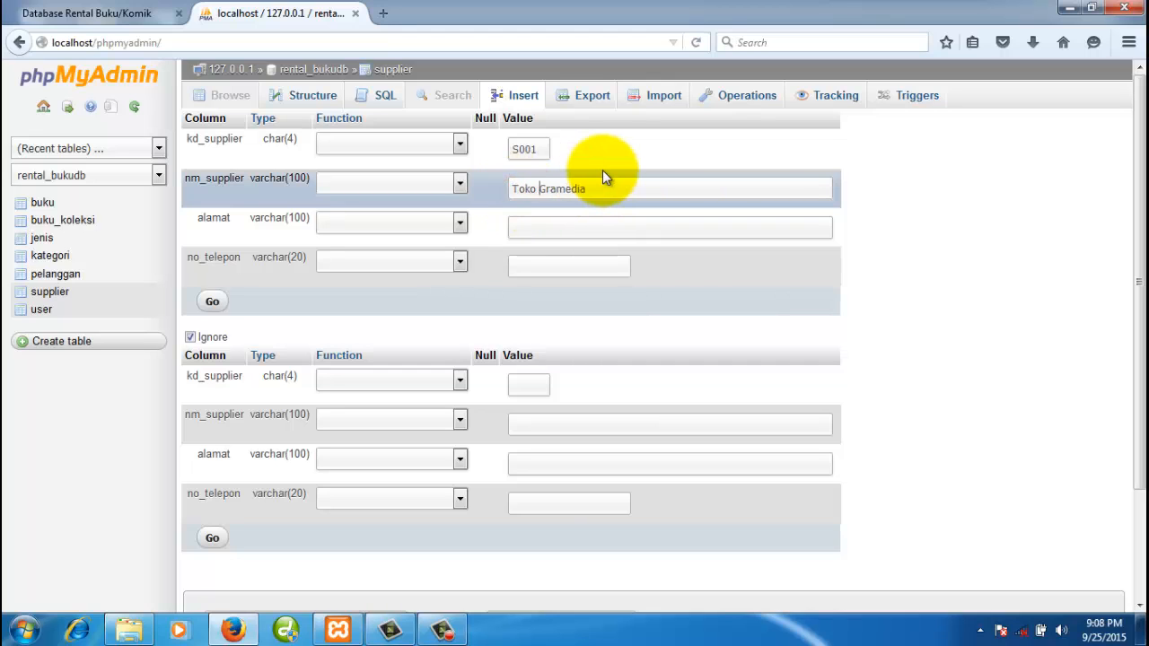
{"action": "left_click", "coordinate": [567, 226]}
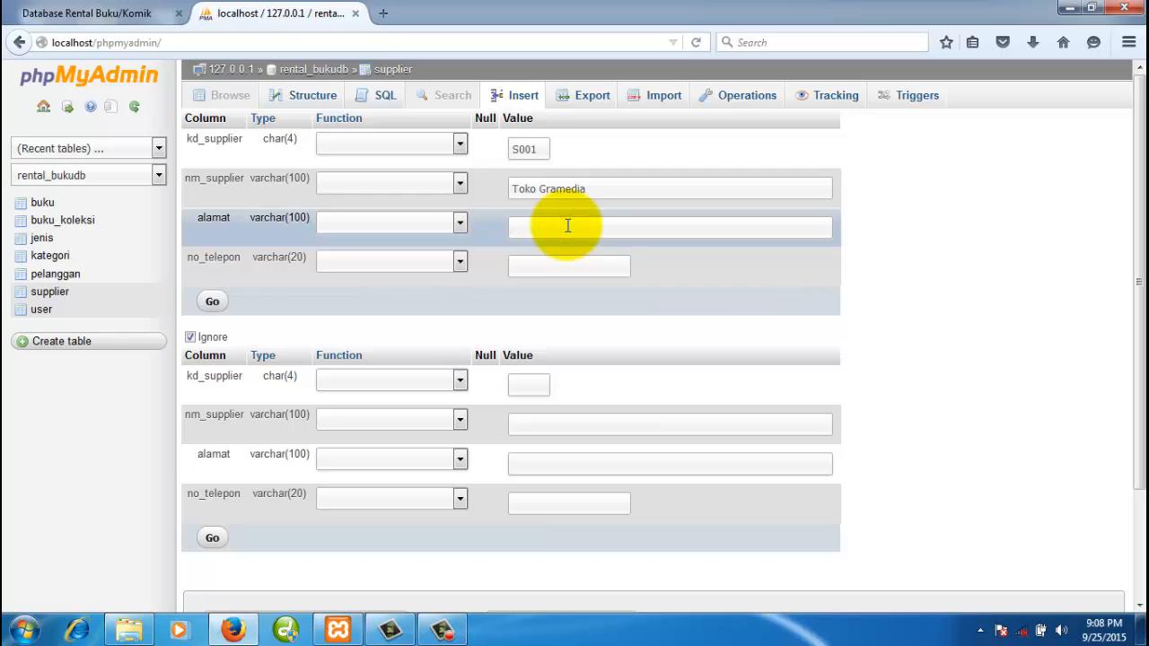
{"action": "type", "text": "Jl. S"}
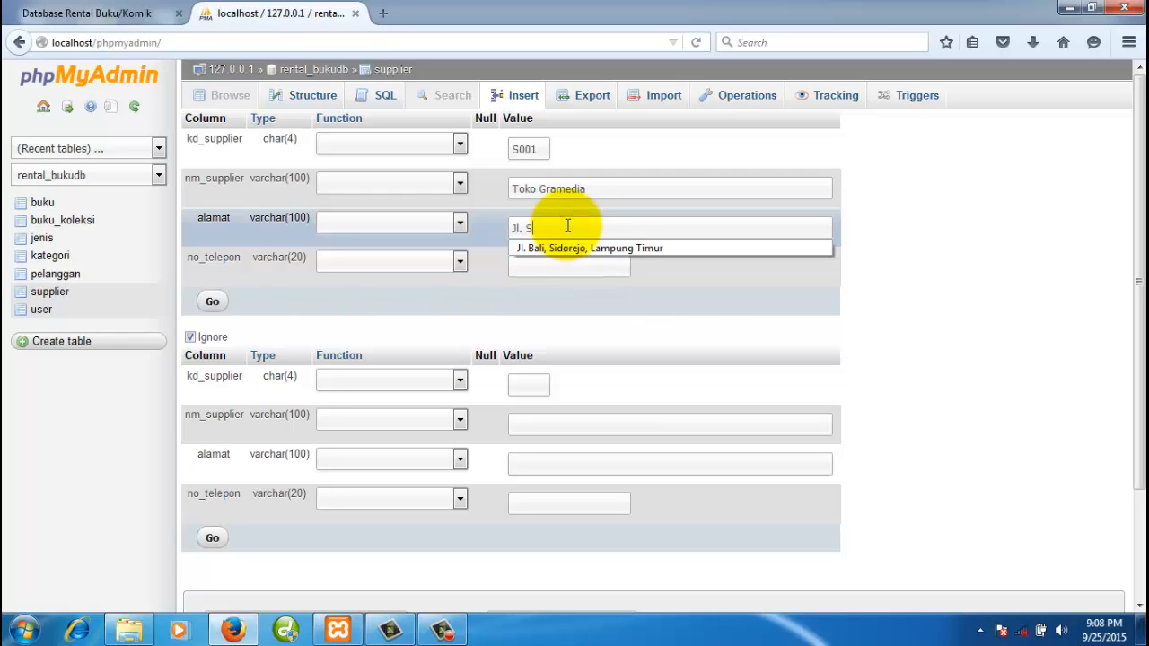
{"action": "type", "text": "udirman, Y"}
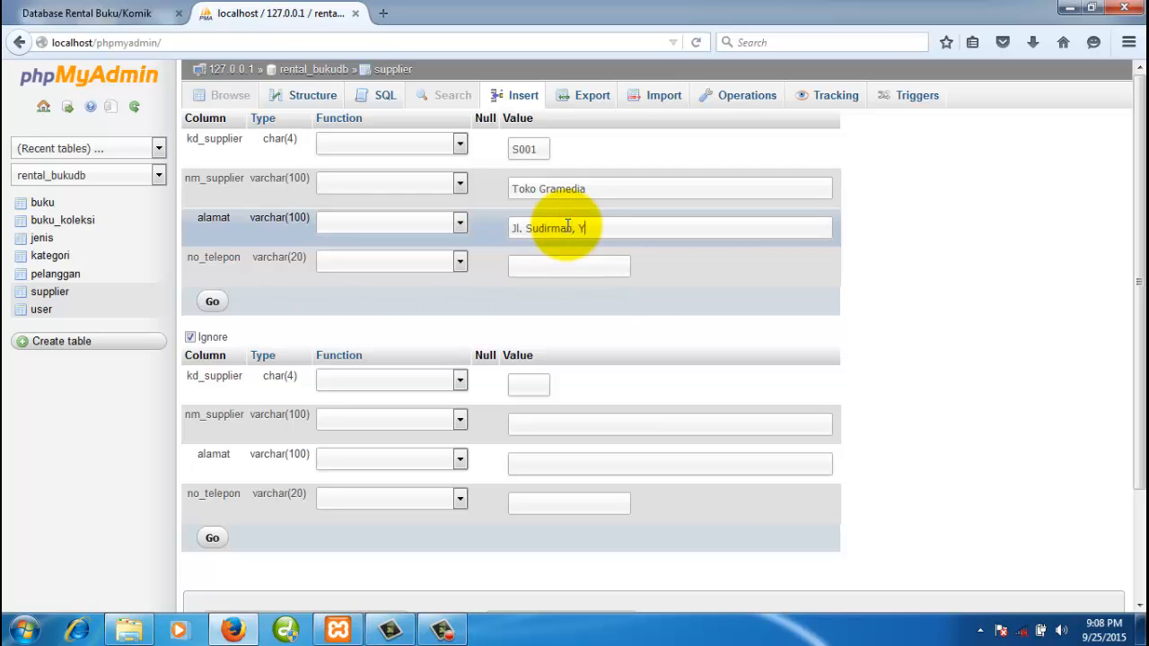
{"action": "type", "text": "oyyakarta"}
{"action": "left_click", "coordinate": [578, 268]}
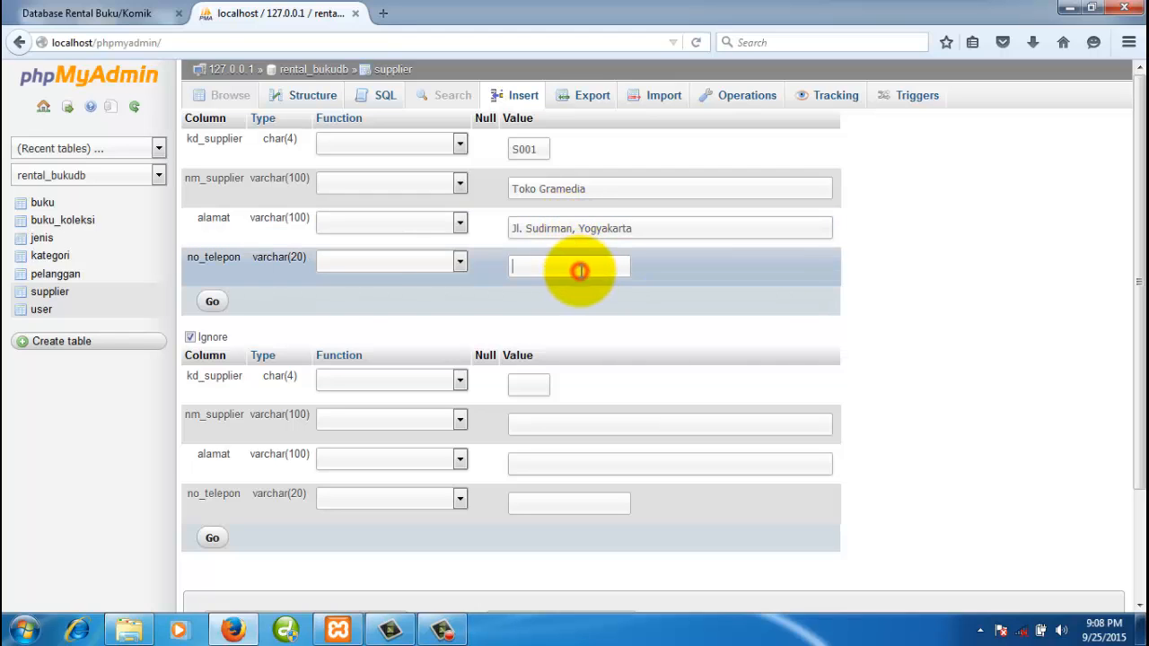
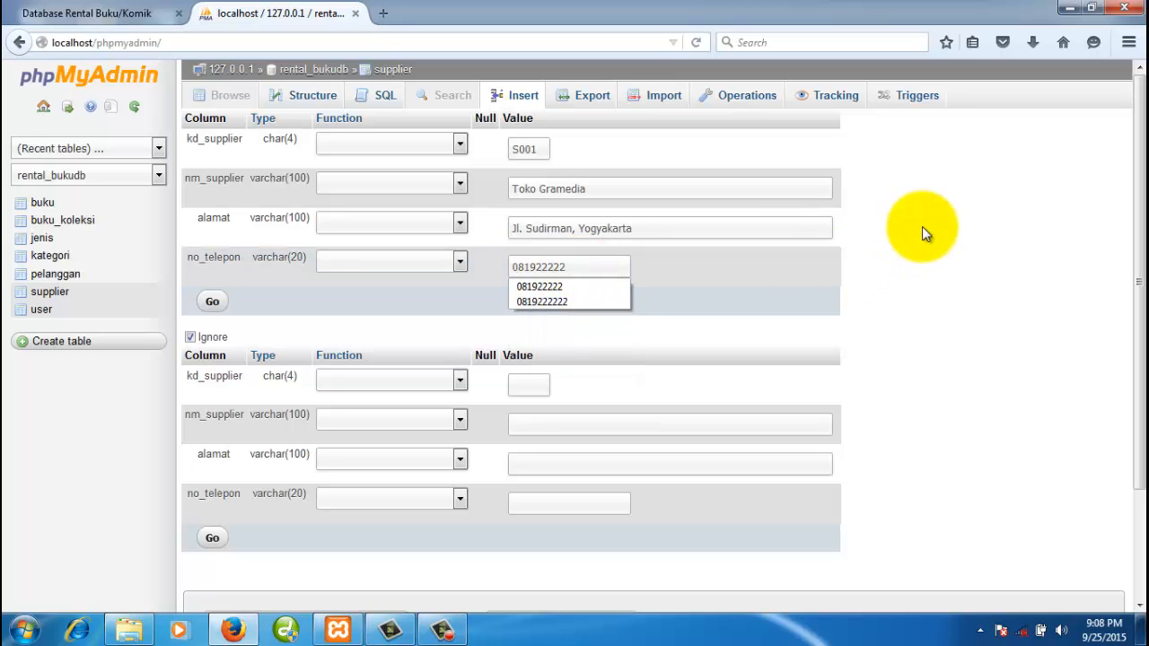
{"action": "left_click", "coordinate": [926, 226]}
- Fill the second row with code S003, name Toko Sosial Agensi, address and phone
{"action": "left_click", "coordinate": [524, 387]}
{"action": "type", "text": "S"}
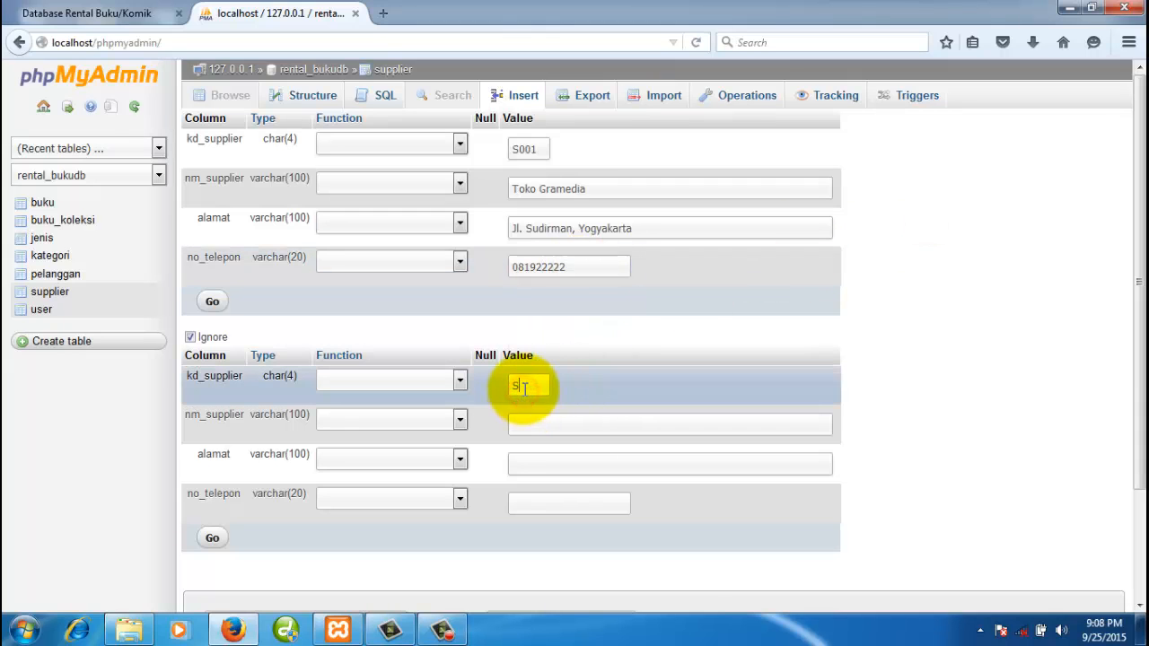
{"action": "type", "text": "00"}
{"action": "type", "text": "Tok"}
{"action": "type", "text": "o Sosial Agens"}
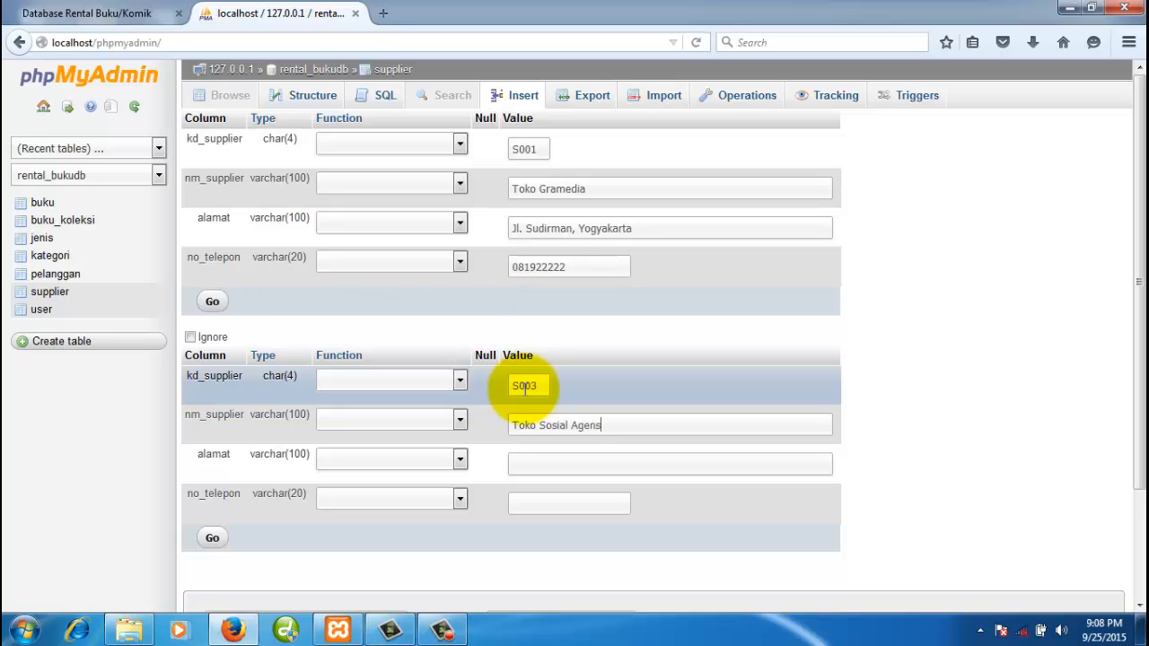
{"action": "type", "text": "y"}
{"action": "key", "text": "BackSpace"}
{"action": "left_click", "coordinate": [553, 455]}
{"action": "type", "text": "Jl. Adisu"}
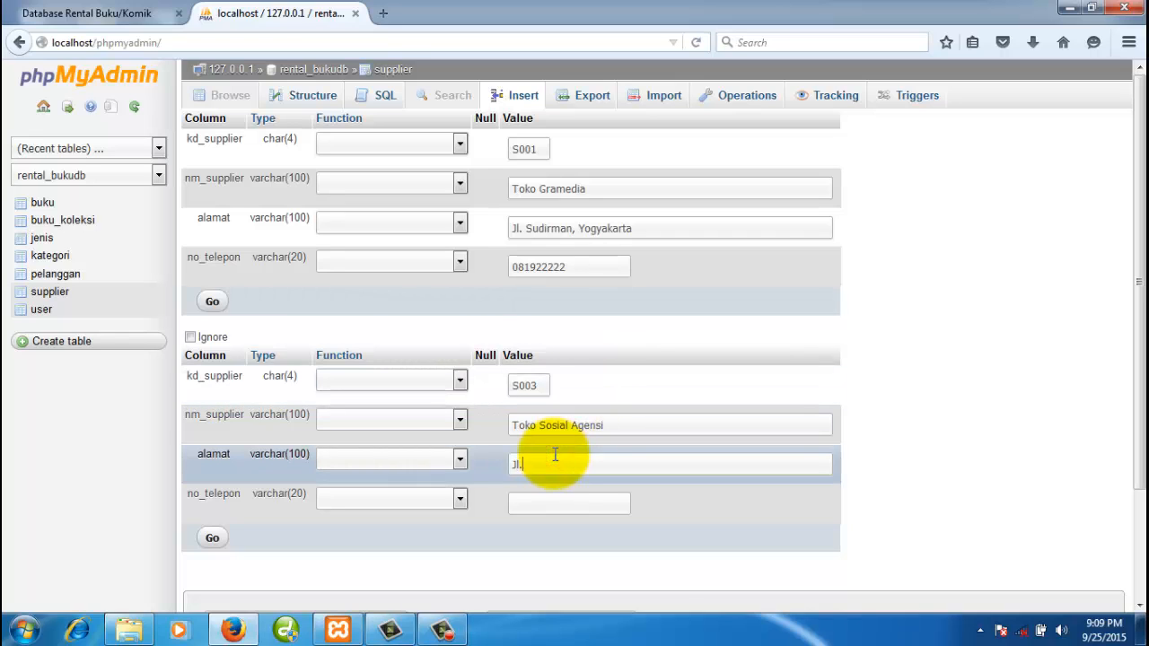
{"action": "type", "text": "cipto"}
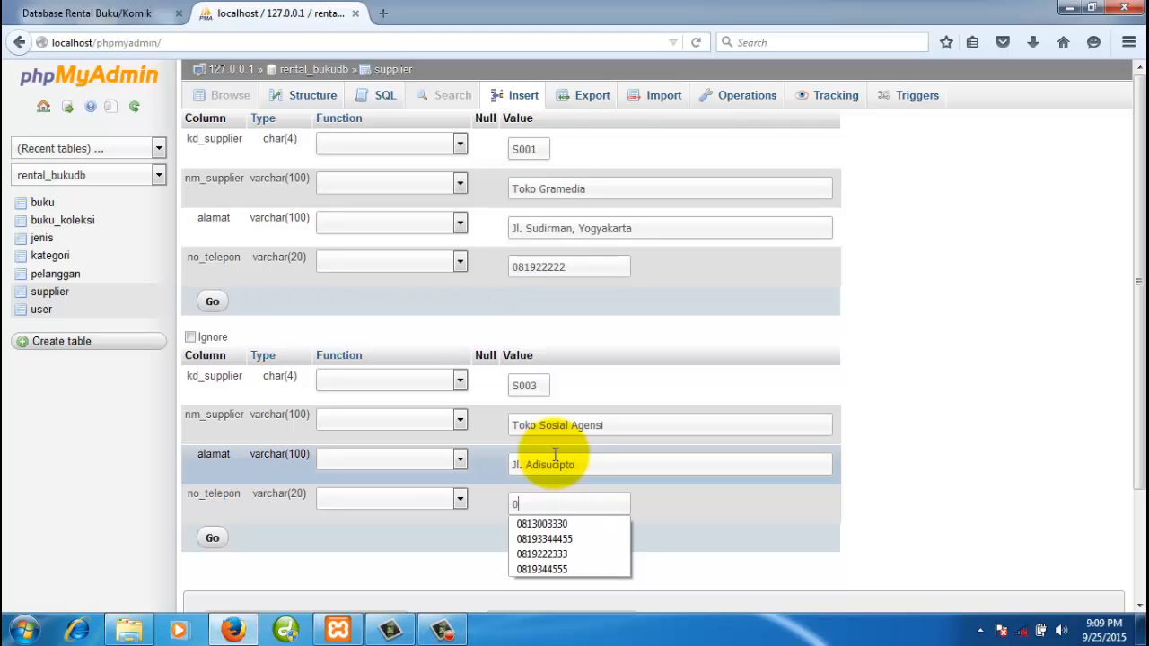
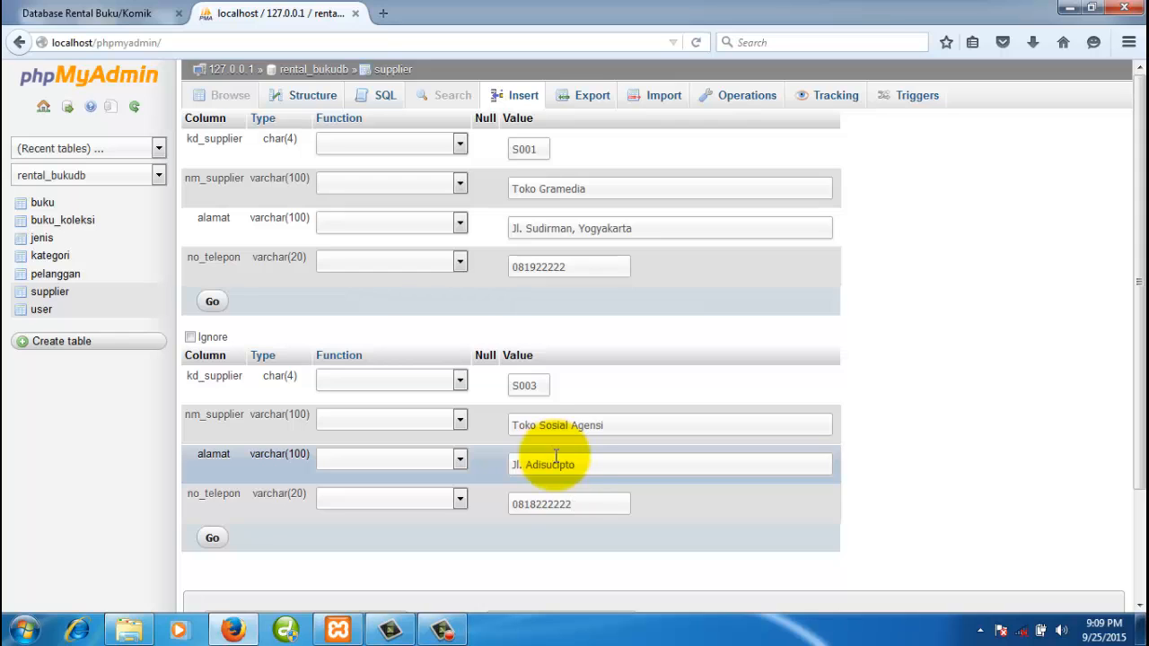
- Save both supplier rows, check them in Browse, and open the pelanggan table
{"action": "left_click", "coordinate": [212, 539]}
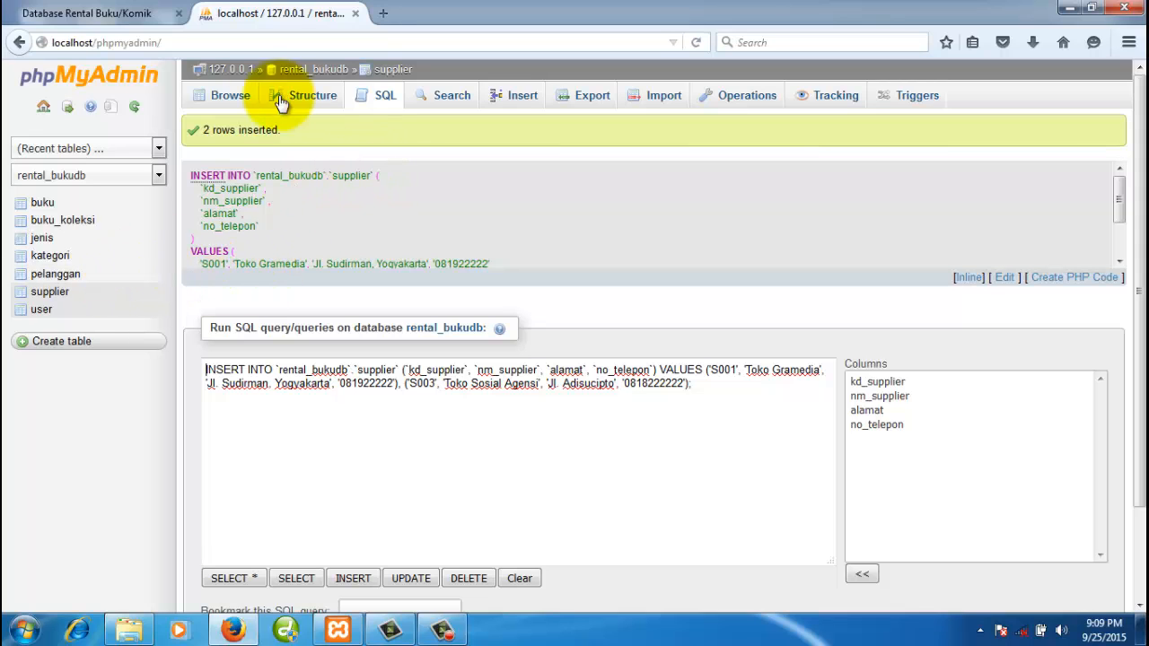
{"action": "left_click", "coordinate": [227, 95]}
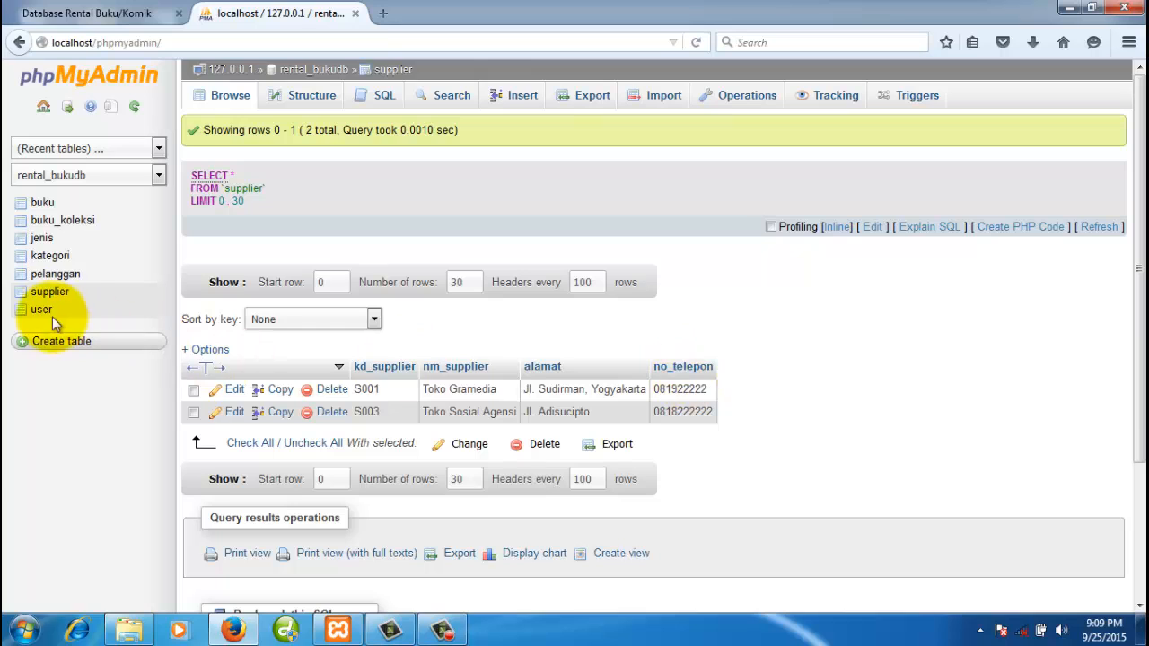
{"action": "left_click", "coordinate": [56, 279]}
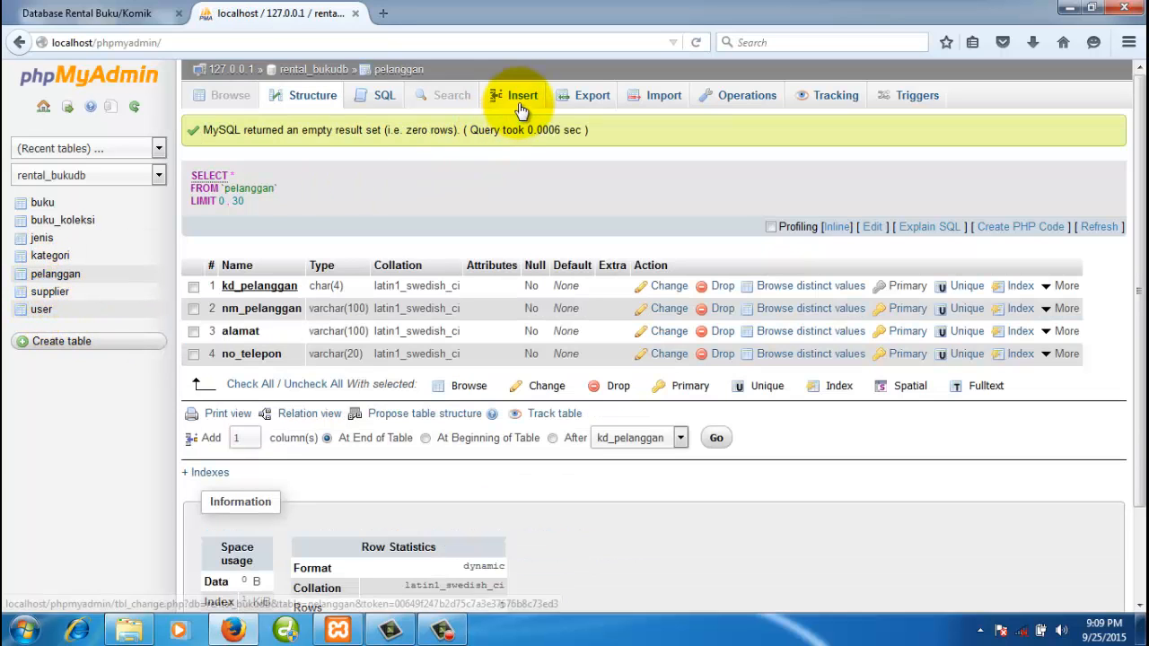
- Start a pelanggan insert with code P001 and customer details, then go back without saving
{"action": "left_click", "coordinate": [520, 100]}
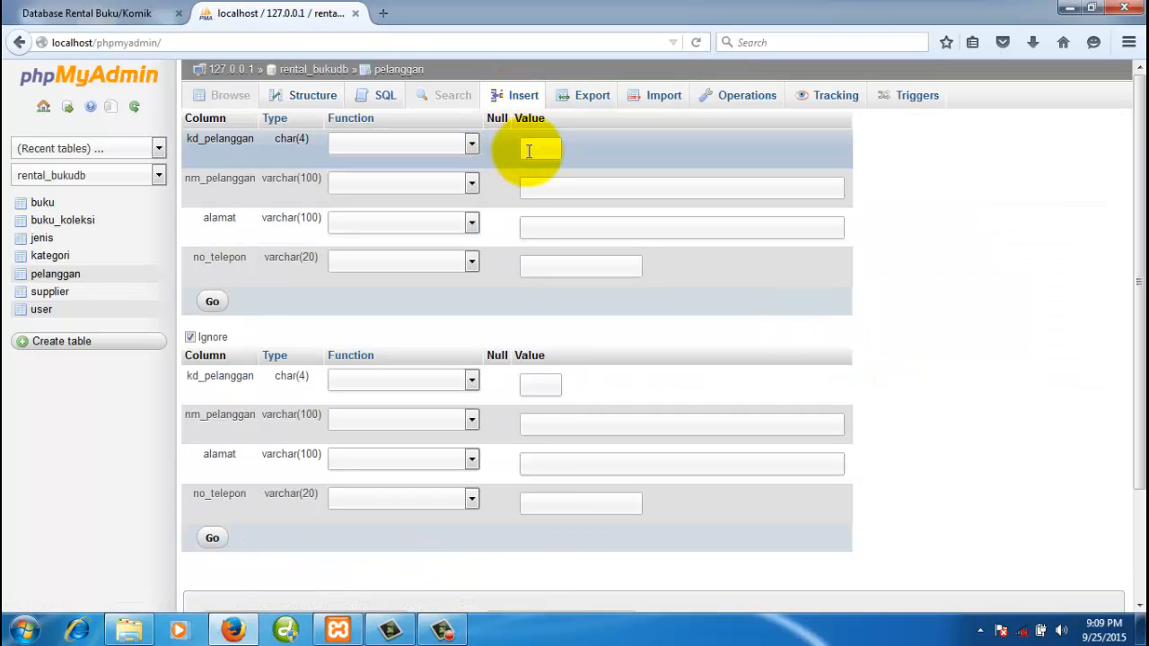
{"action": "left_click", "coordinate": [530, 150]}
{"action": "type", "text": "P001"}
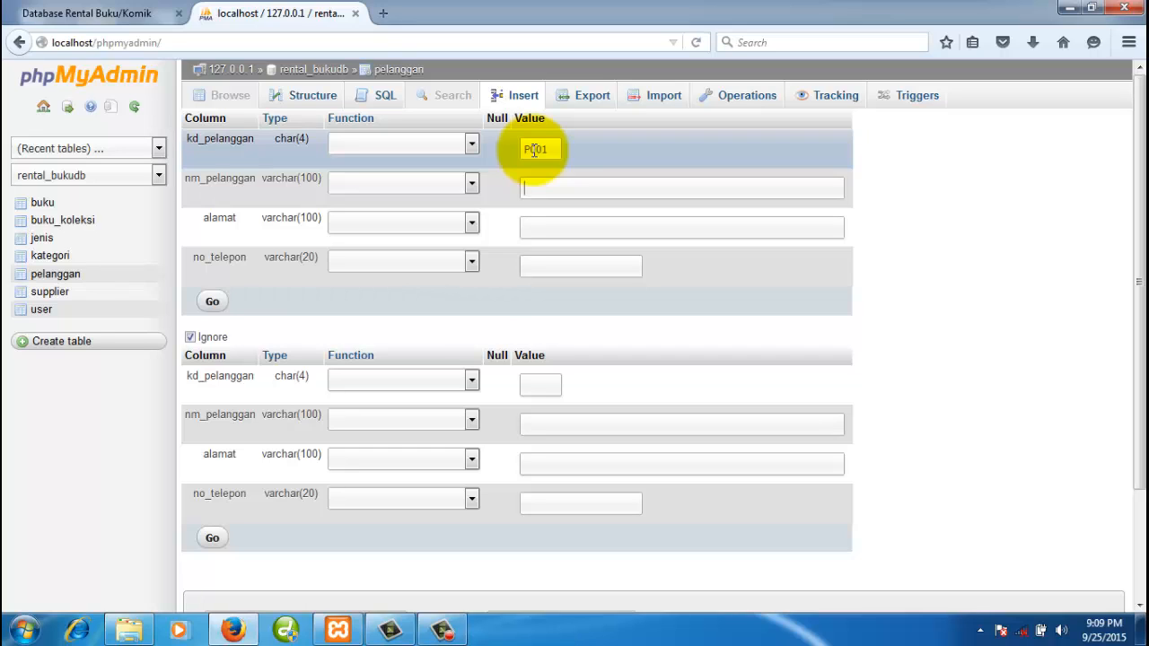
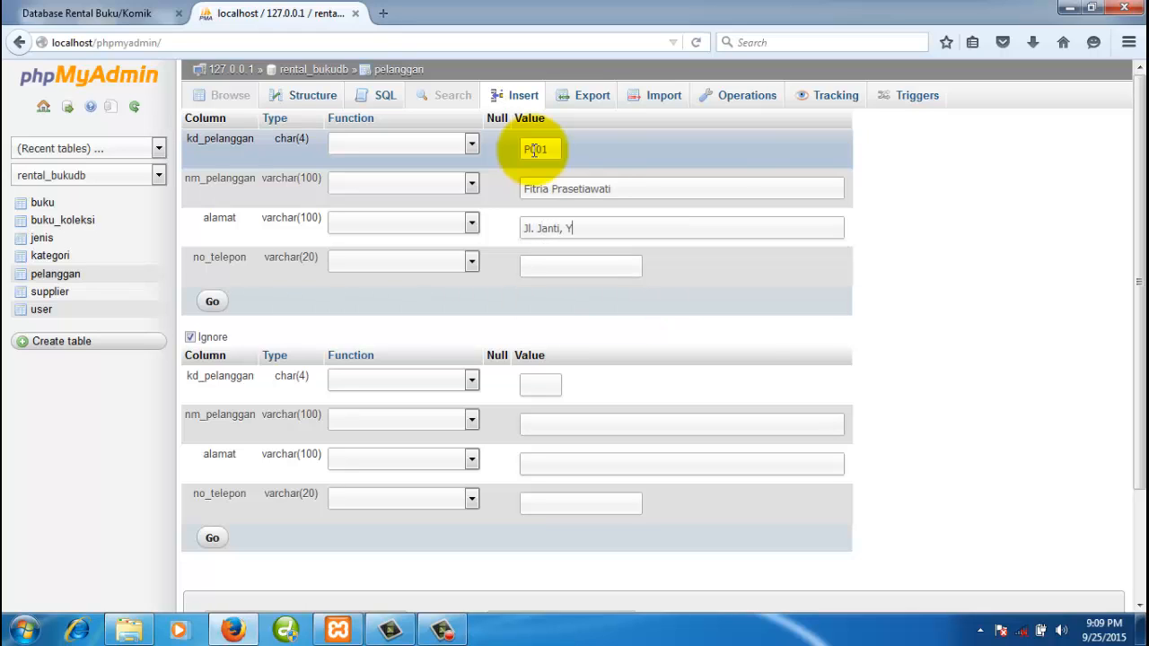
{"action": "key", "text": "Tab"}
{"action": "type", "text": "018"}
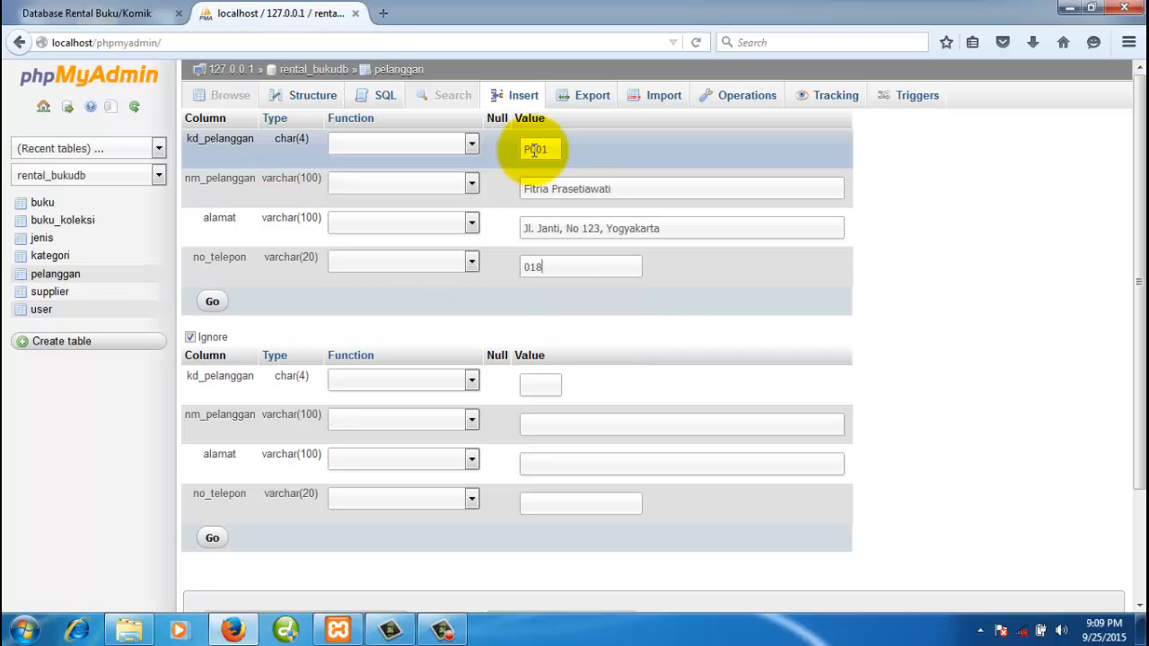
{"action": "key", "text": "BackSpace"}
{"action": "key", "text": "BackSpace"}
{"action": "type", "text": "P09"}
{"action": "type", "text": "02"}
{"action": "type", "text": "Indah"}
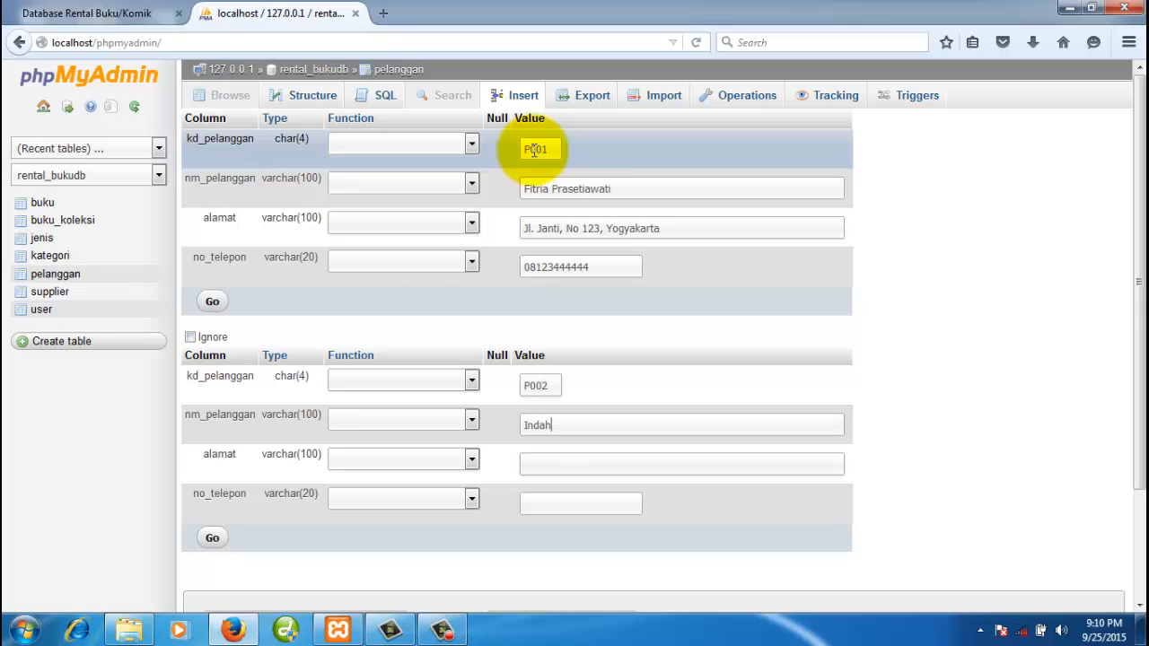
{"action": "key", "text": "alt+Left"}
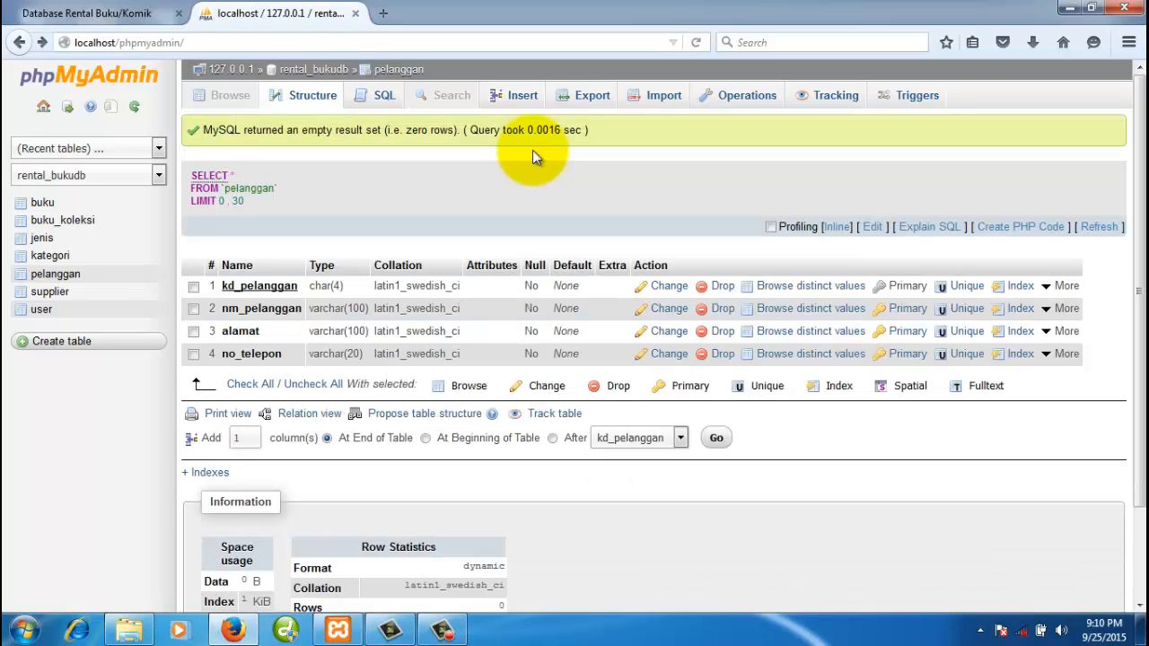
- Enter customer code P001, the customer's name and a Yogyakarta address
{"action": "left_click", "coordinate": [525, 99]}
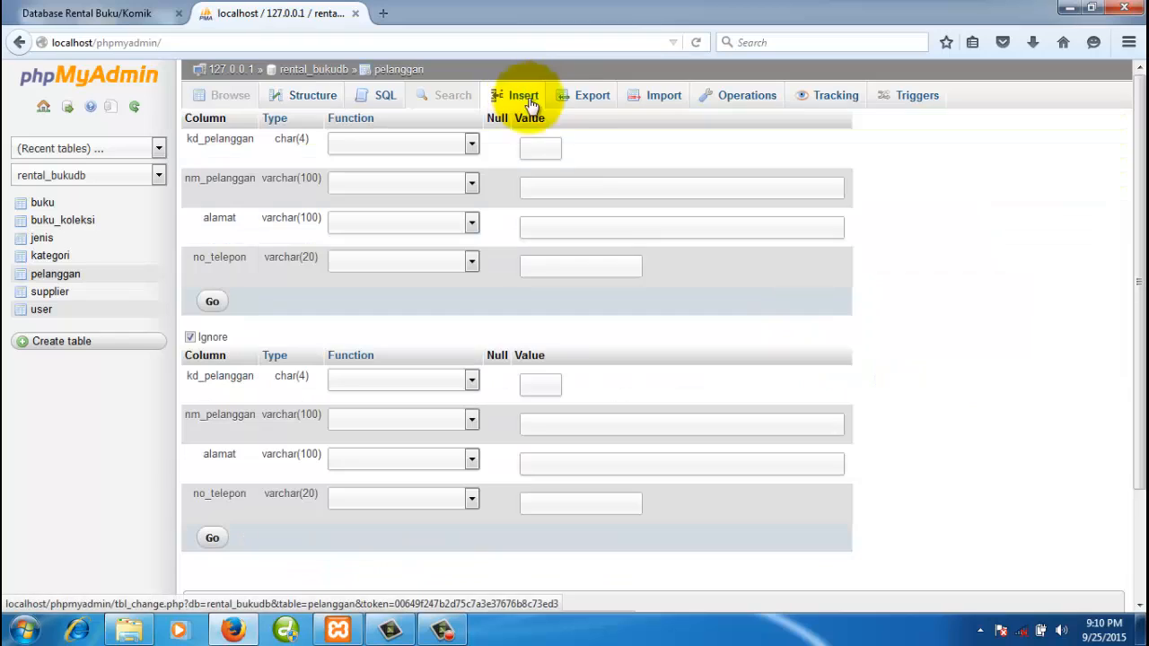
{"action": "left_click", "coordinate": [544, 149]}
{"action": "type", "text": "P0"}
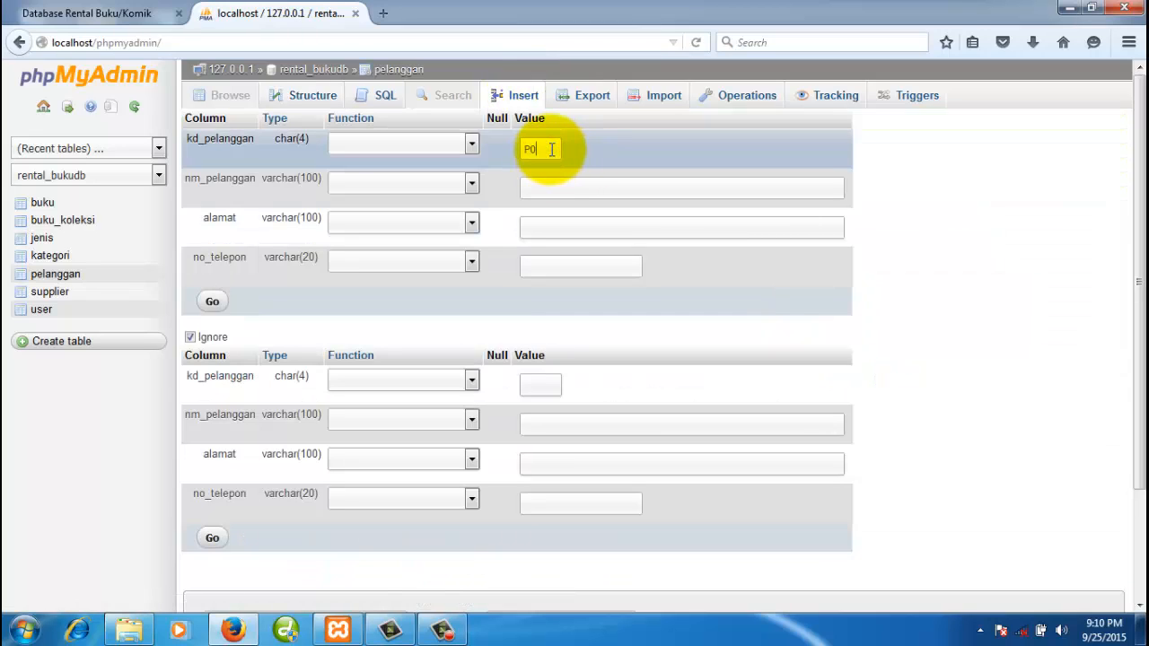
{"action": "type", "text": "01"}
{"action": "left_click", "coordinate": [575, 187]}
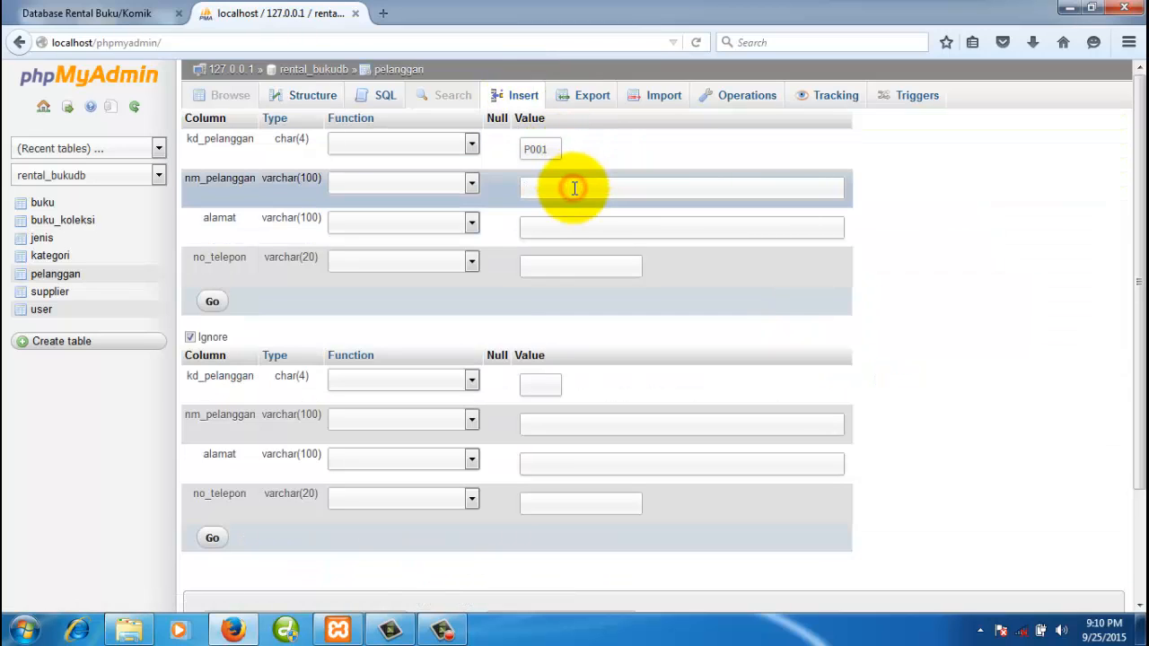
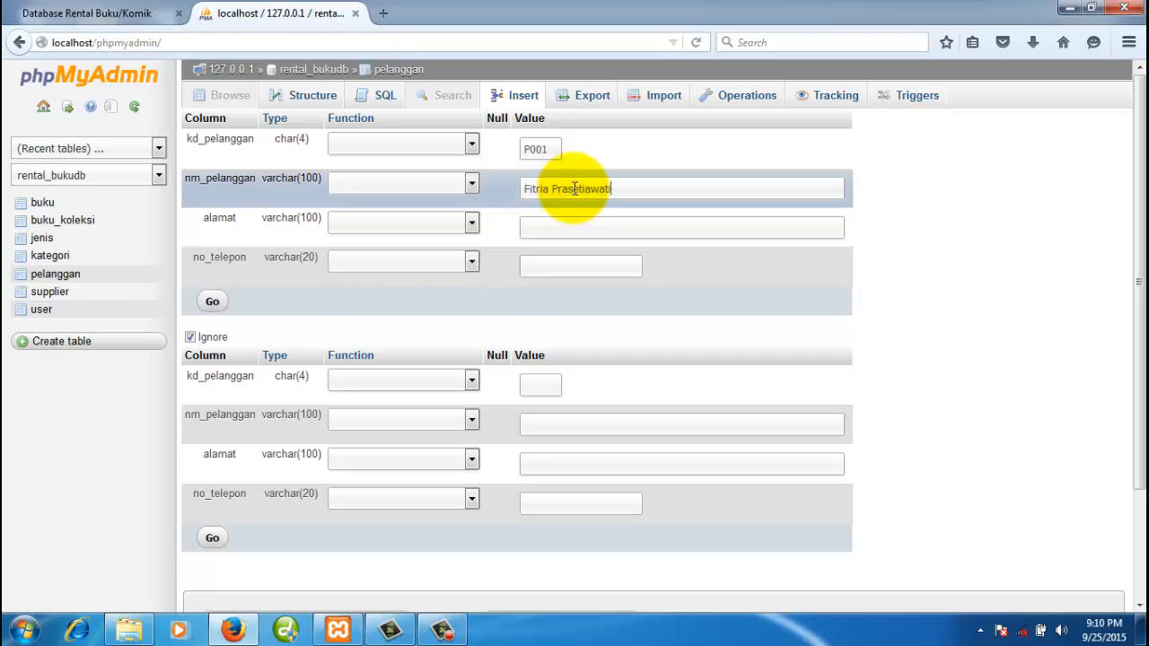
{"action": "type", "text": "Jl"}
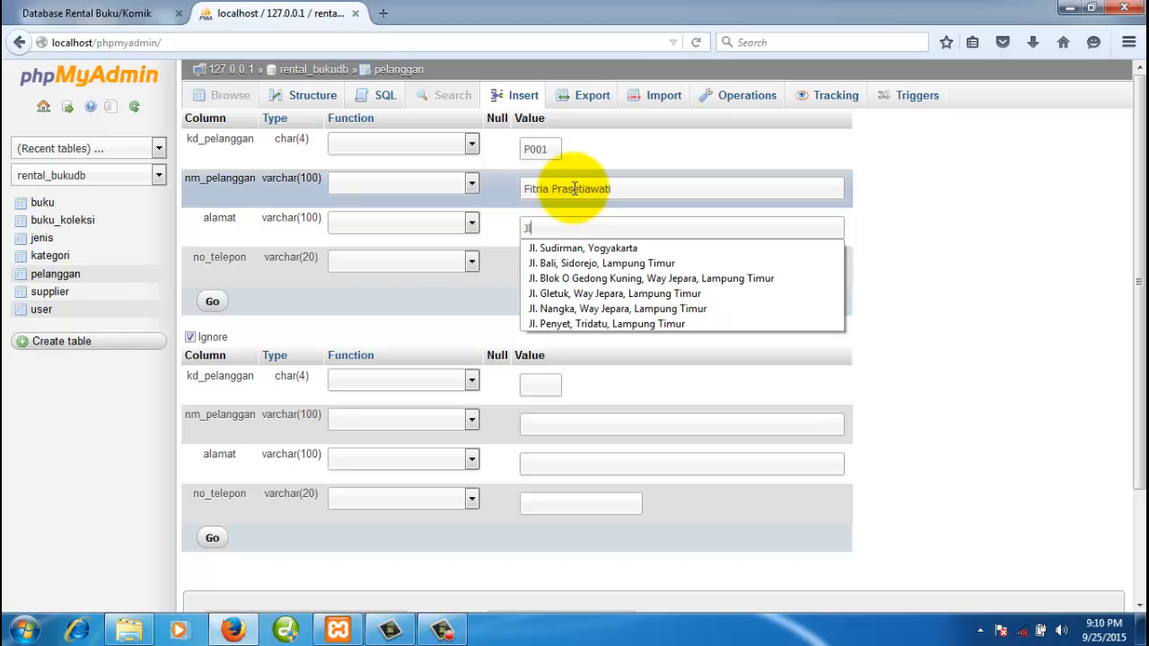
{"action": "left_click", "coordinate": [624, 280]}
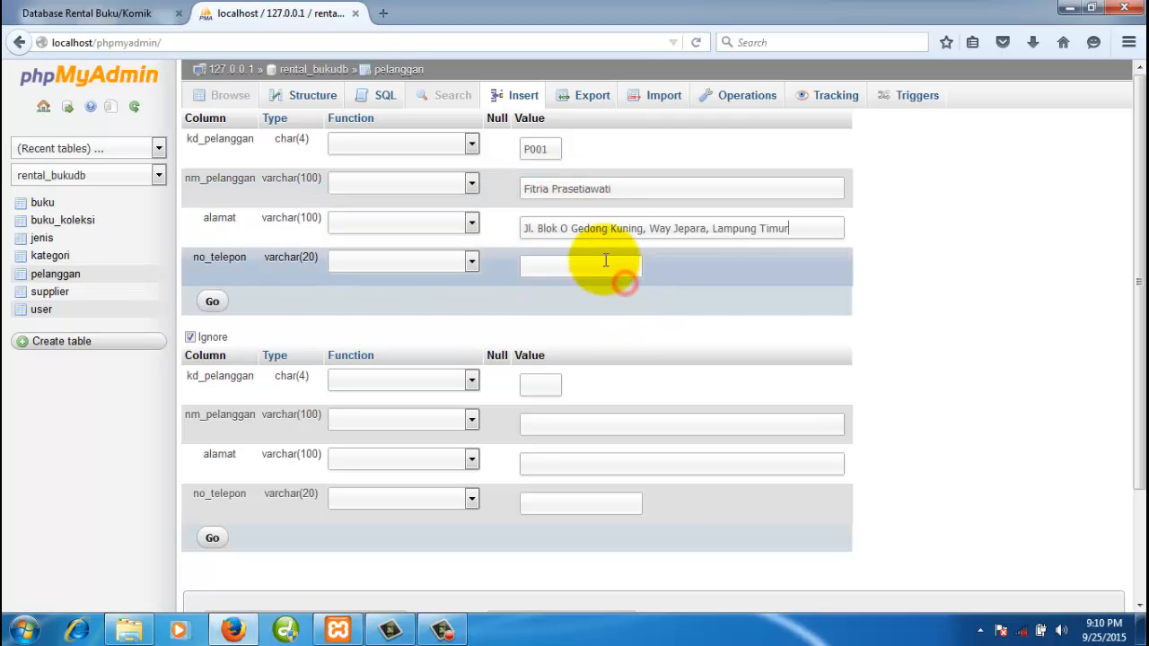
{"action": "left_click_drag", "start_coordinate": [798, 227], "coordinate": [648, 230]}
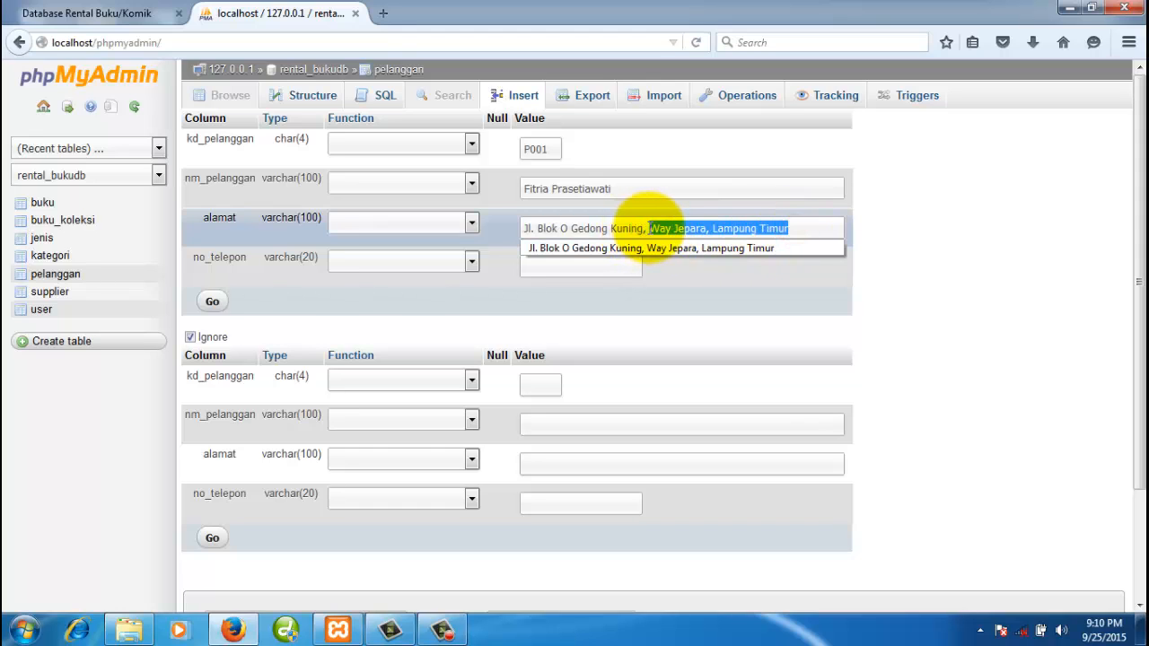
{"action": "type", "text": "Yogyakarta"}
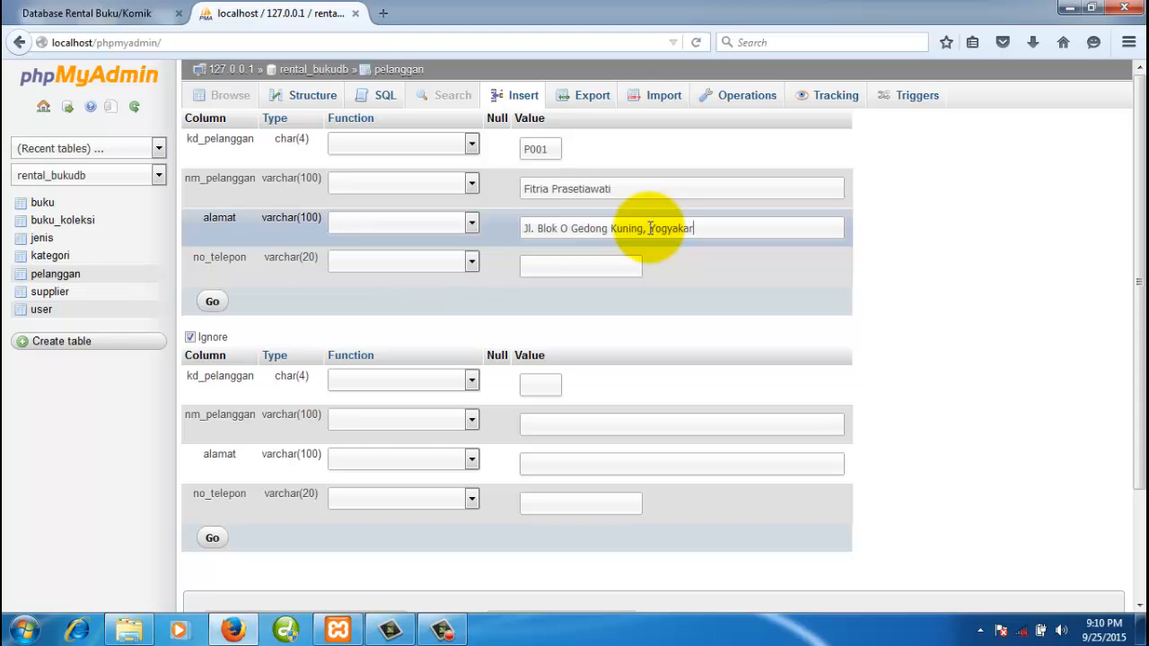
- Add the customer's phone number, save the row, verify it, and return to rental_bukudb
{"action": "left_click", "coordinate": [623, 262]}
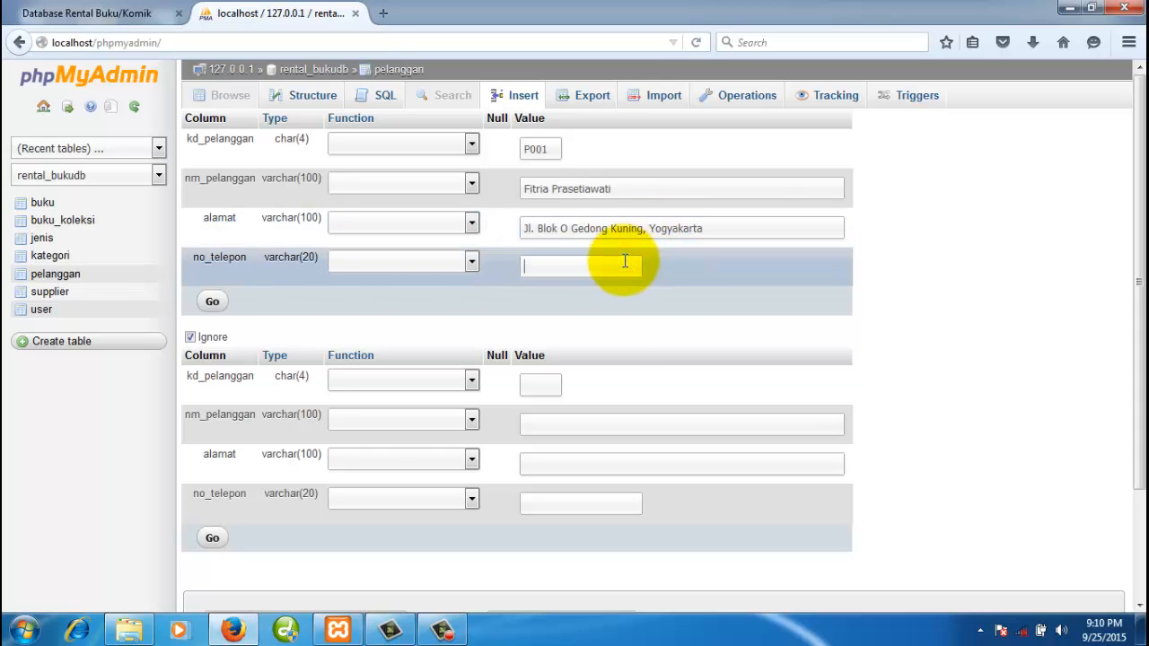
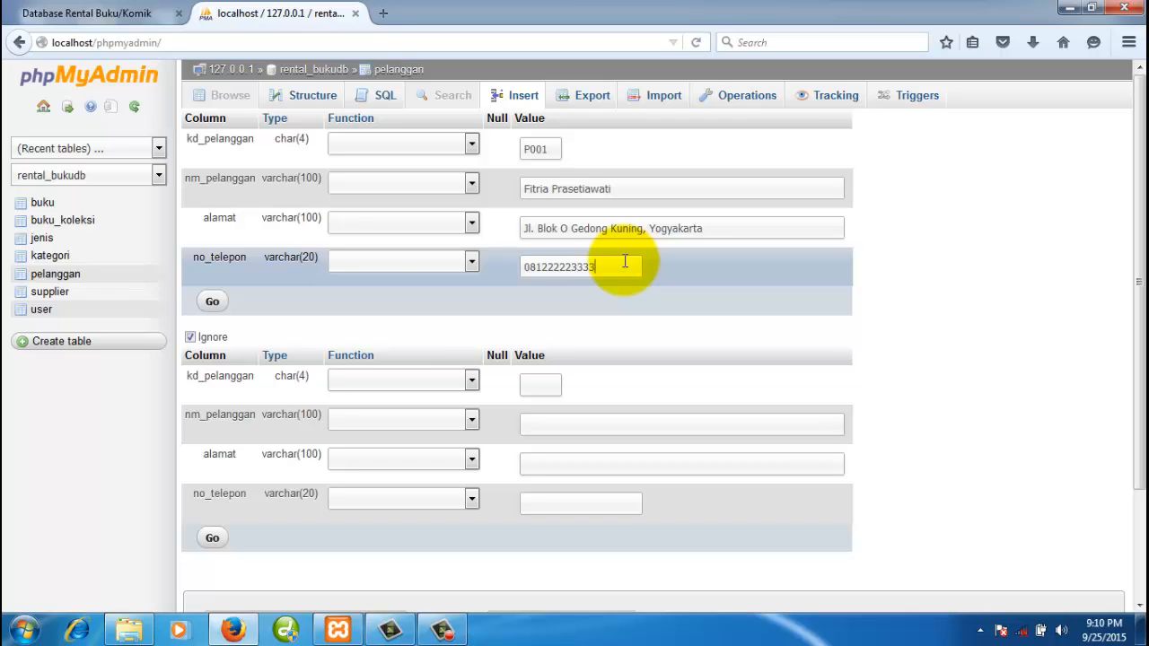
{"action": "left_click", "coordinate": [213, 303]}
{"action": "left_click", "coordinate": [237, 105]}
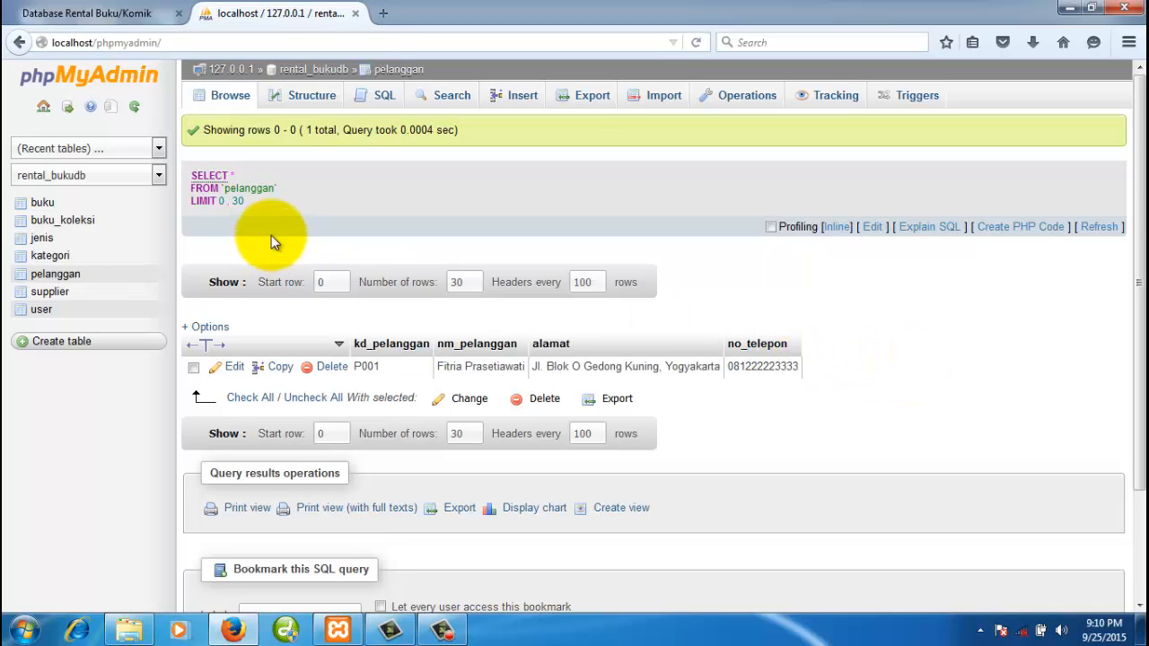
{"action": "left_click", "coordinate": [327, 72]}
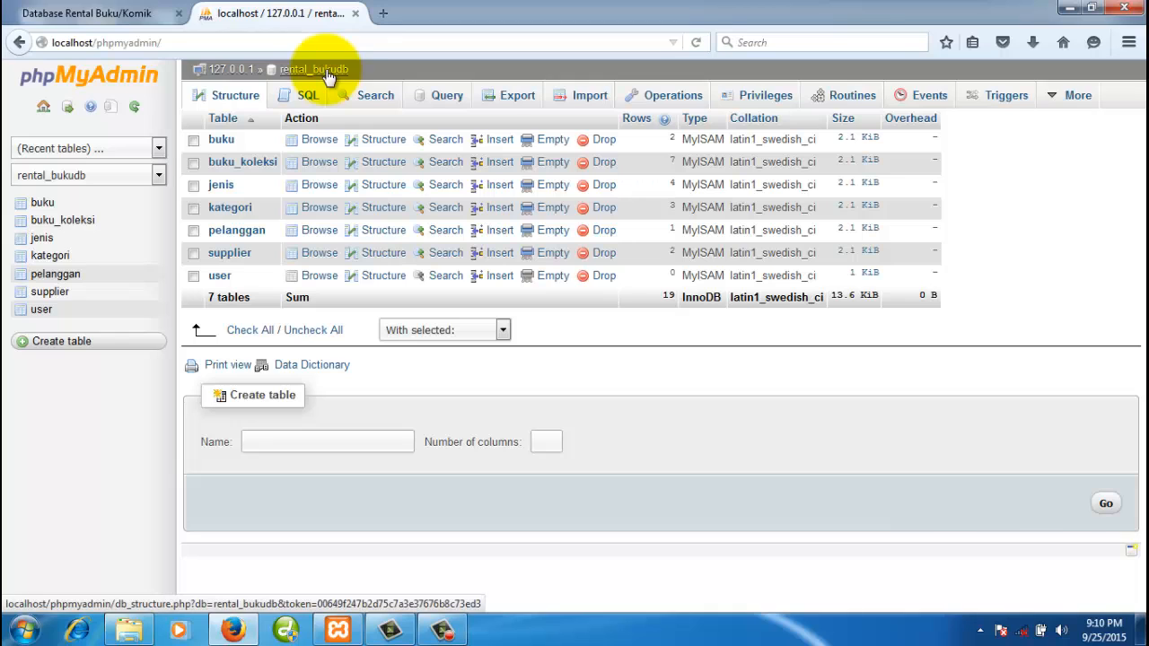
{"action": "left_click", "coordinate": [134, 16]}
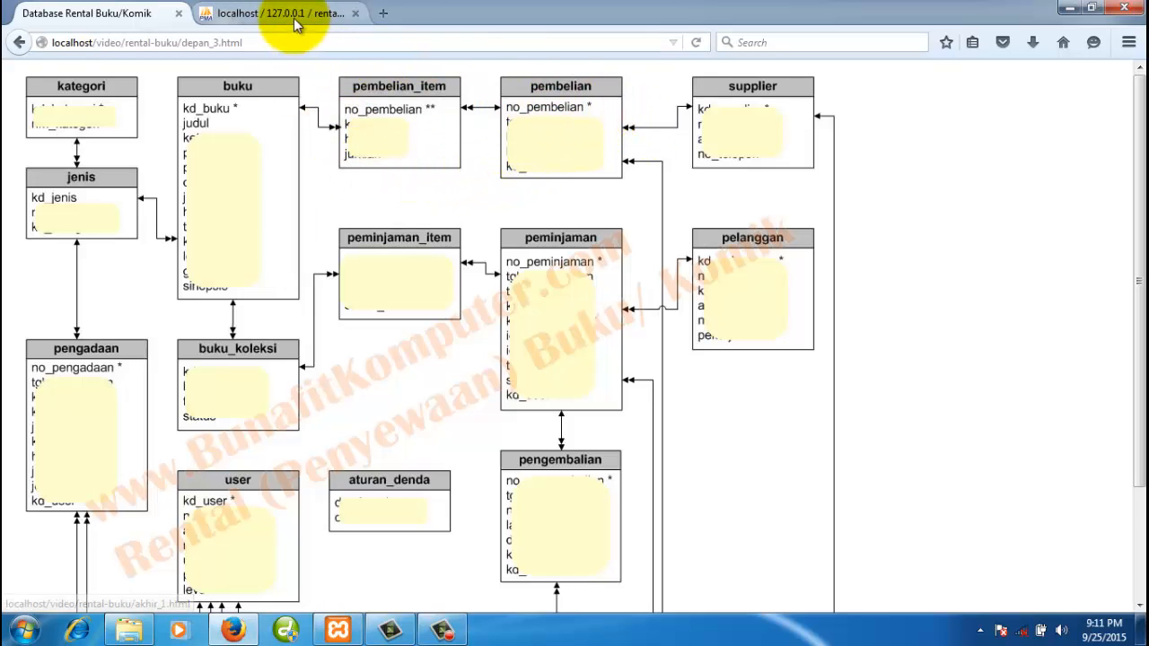
{"action": "left_click", "coordinate": [238, 13]}
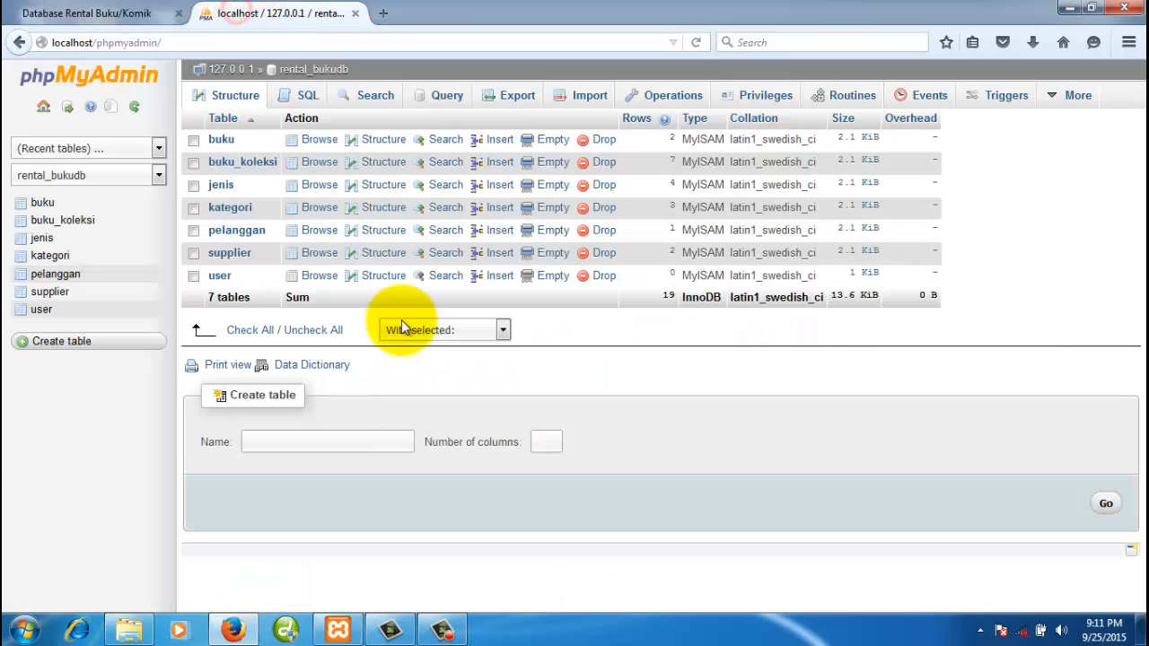
{"action": "left_click", "coordinate": [323, 72]}
- Start creating a new table named pembelian with 4 columns
{"action": "left_click", "coordinate": [383, 445]}
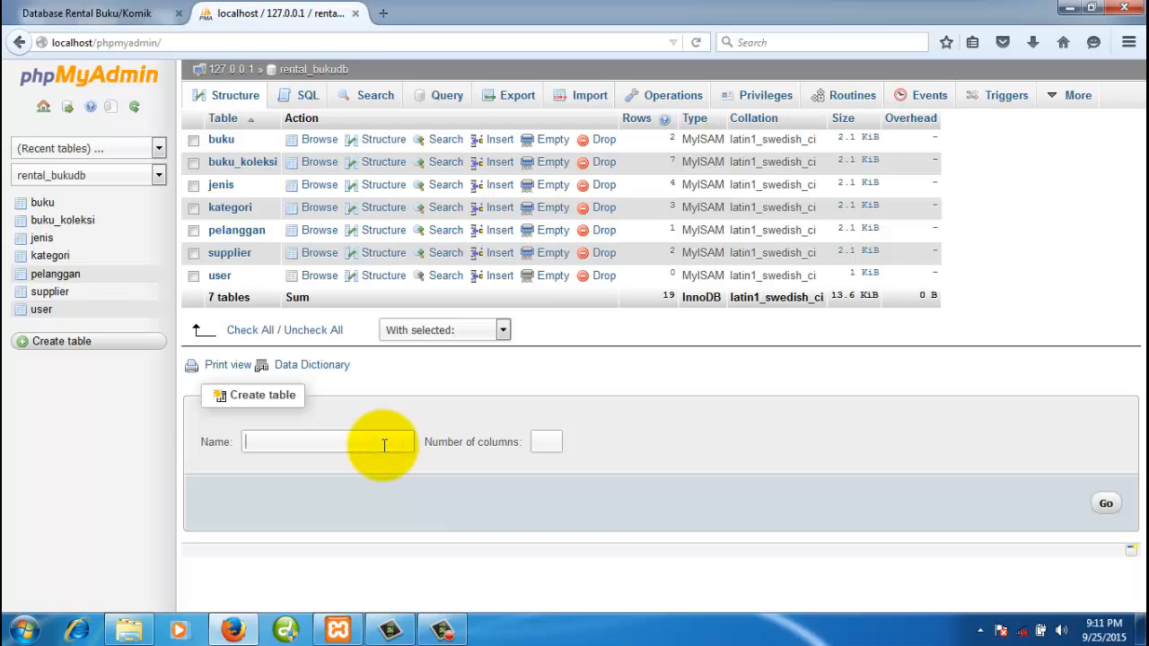
{"action": "type", "text": "pembelian"}
{"action": "left_click", "coordinate": [544, 447]}
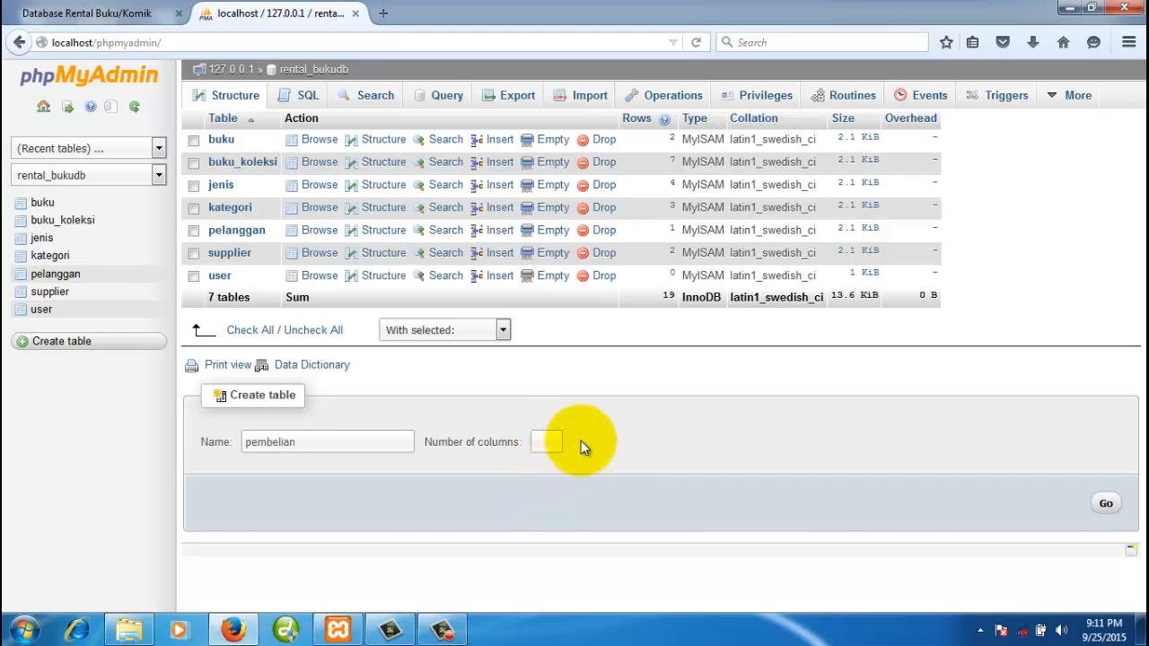
{"action": "type", "text": "3"}
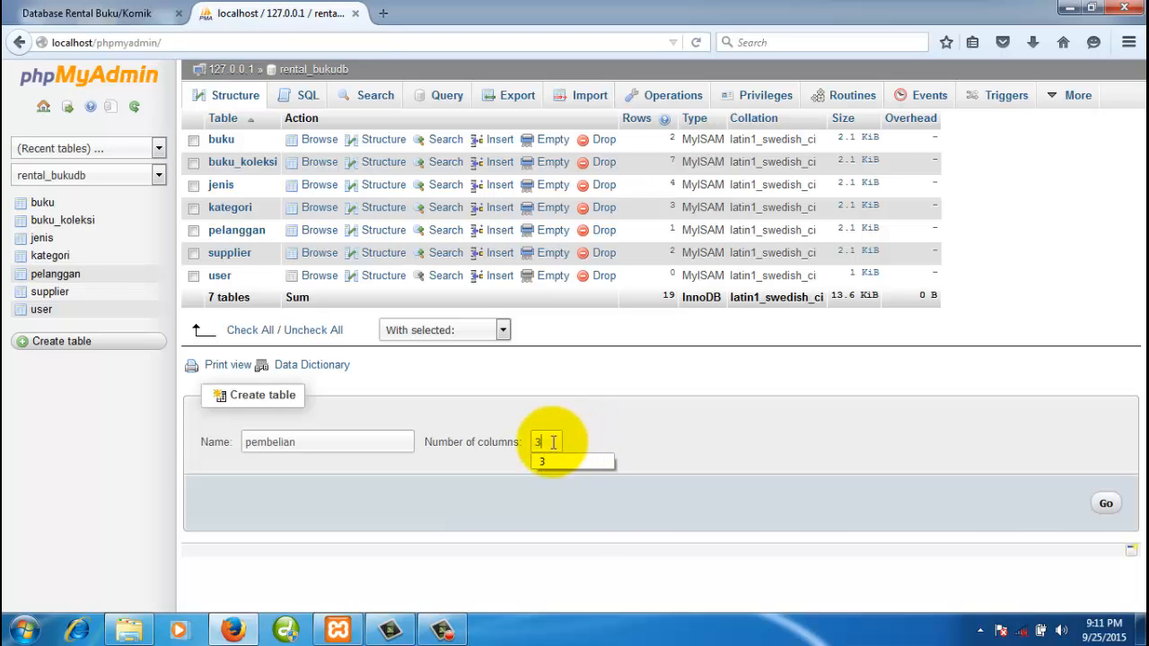
{"action": "left_click", "coordinate": [544, 442]}
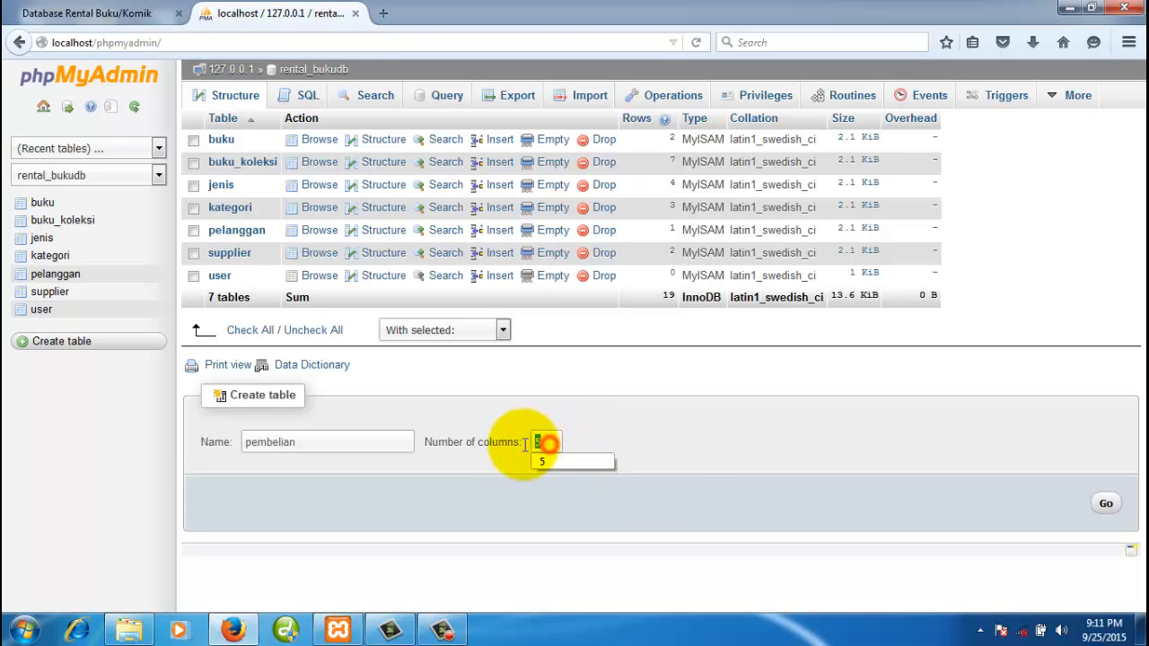
{"action": "type", "text": "4"}
{"action": "left_click", "coordinate": [1104, 503]}
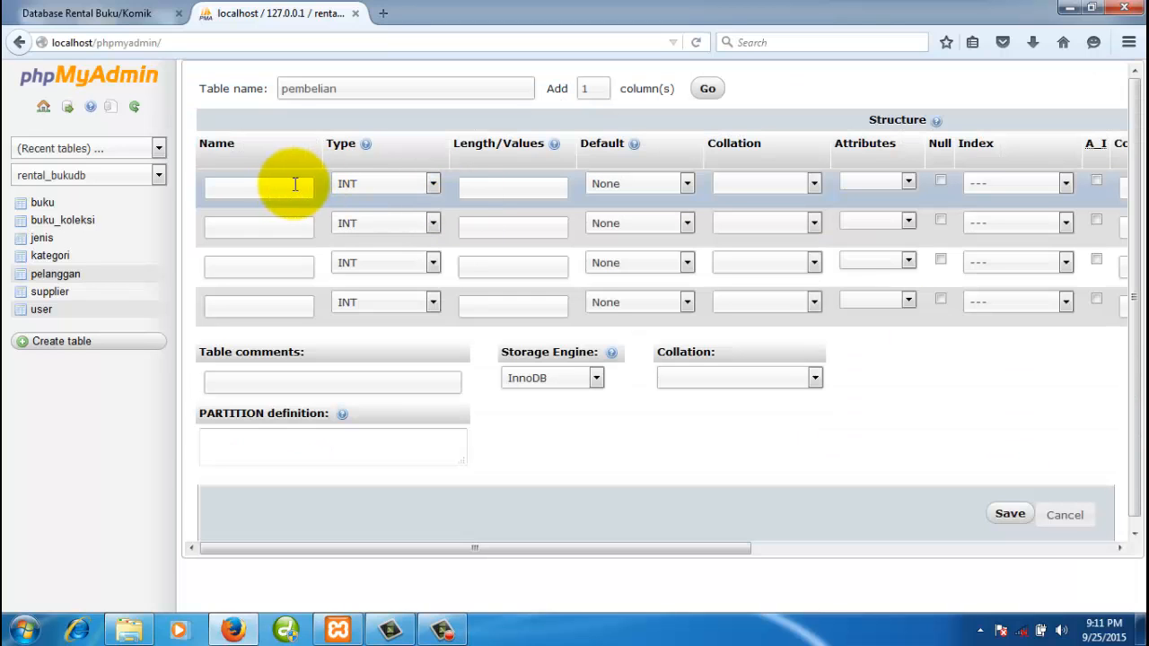
- Name the first column no_pembelian with length 5
{"action": "left_click", "coordinate": [282, 184]}
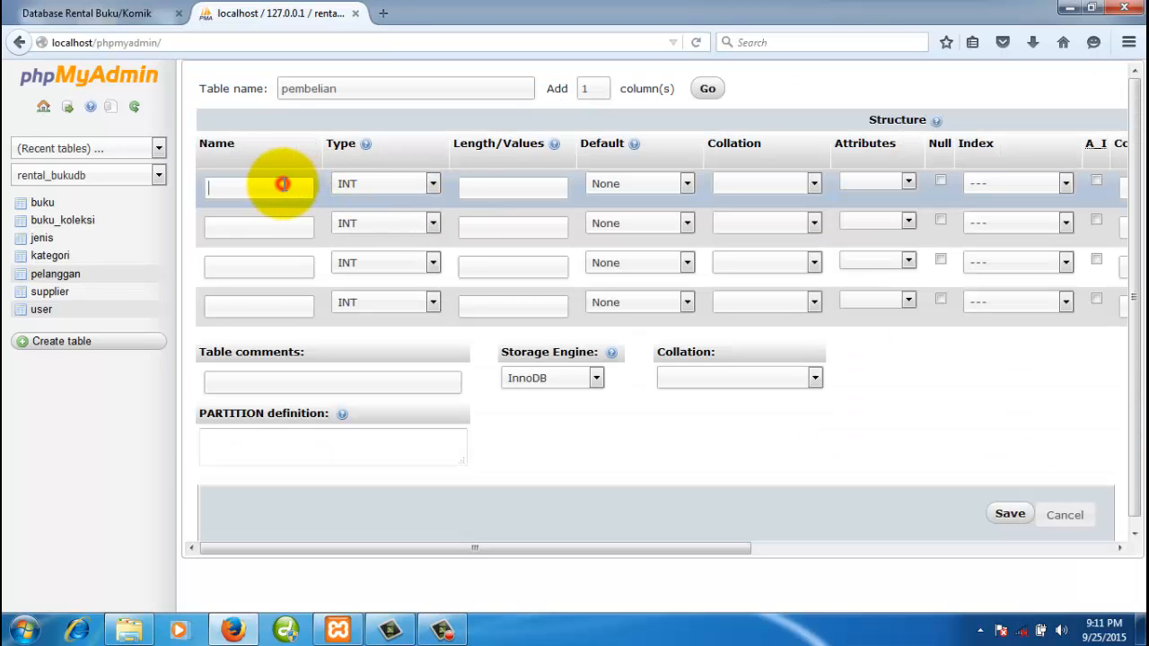
{"action": "type", "text": "no"}
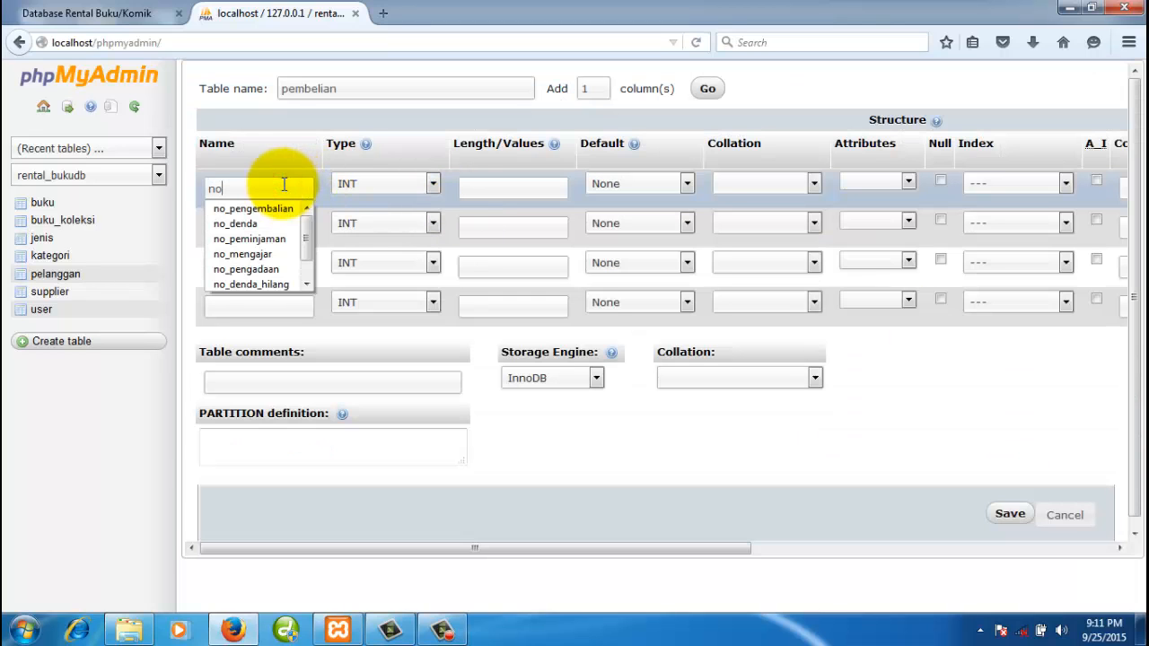
{"action": "type", "text": "_pembelian"}
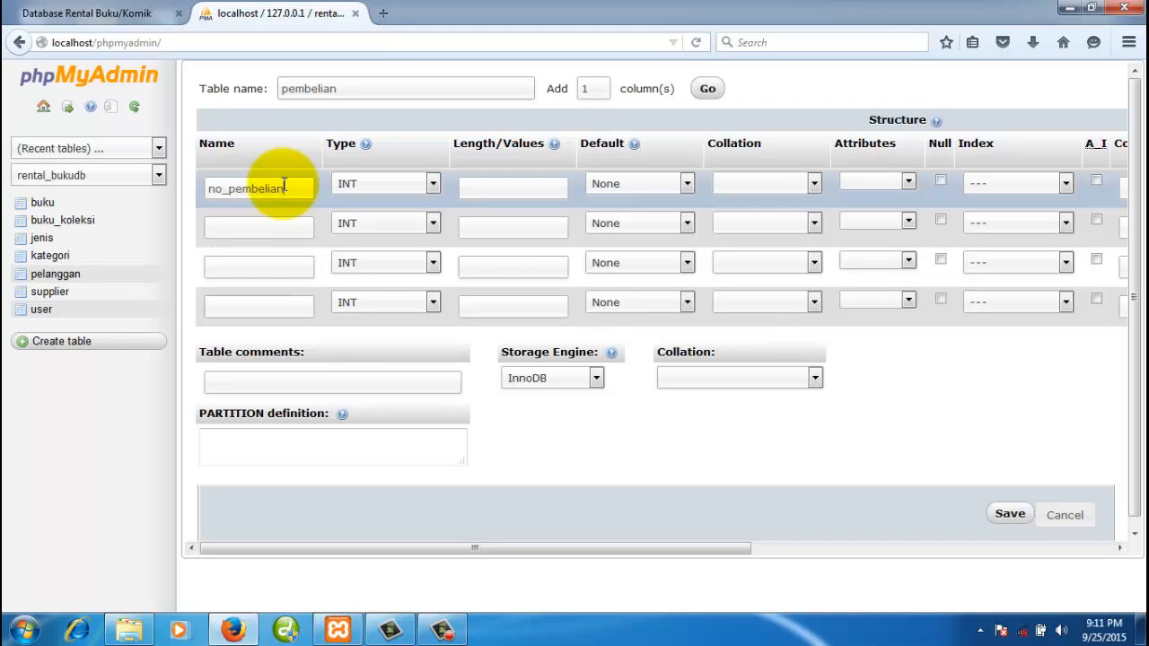
{"action": "left_click", "coordinate": [469, 187]}
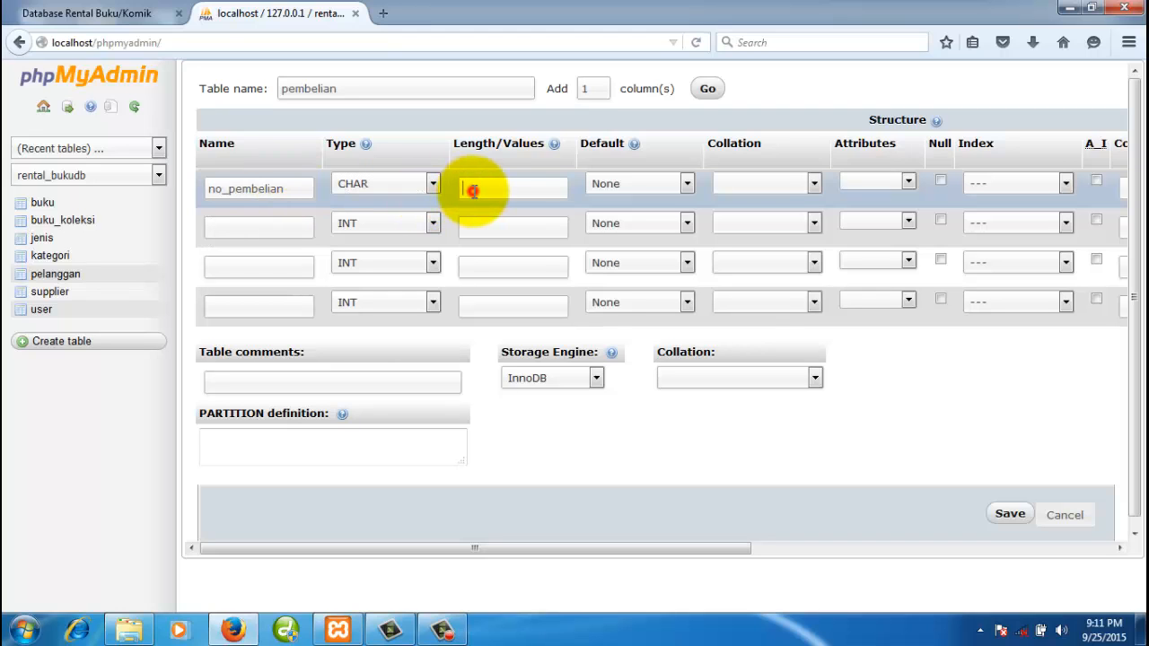
{"action": "type", "text": "6"}
{"action": "key", "text": "BackSpace"}
{"action": "type", "text": "5"}
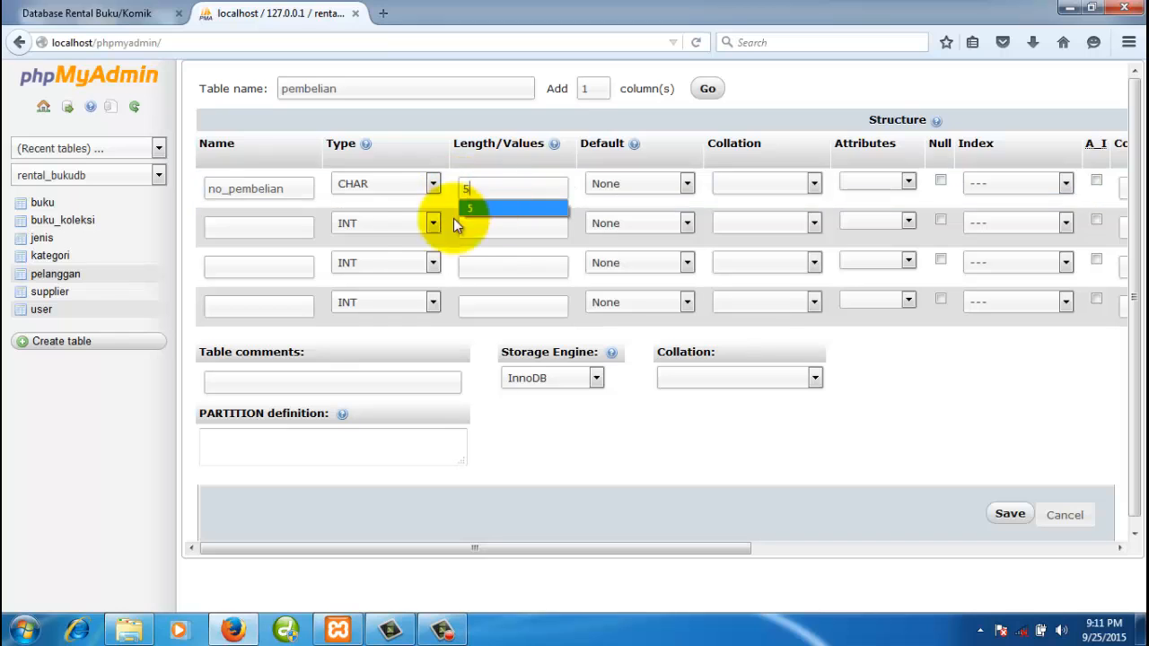
- Add tgl_pembelian as a DATE column, then check the relationship diagram
{"action": "left_click", "coordinate": [293, 228]}
{"action": "type", "text": "t"}
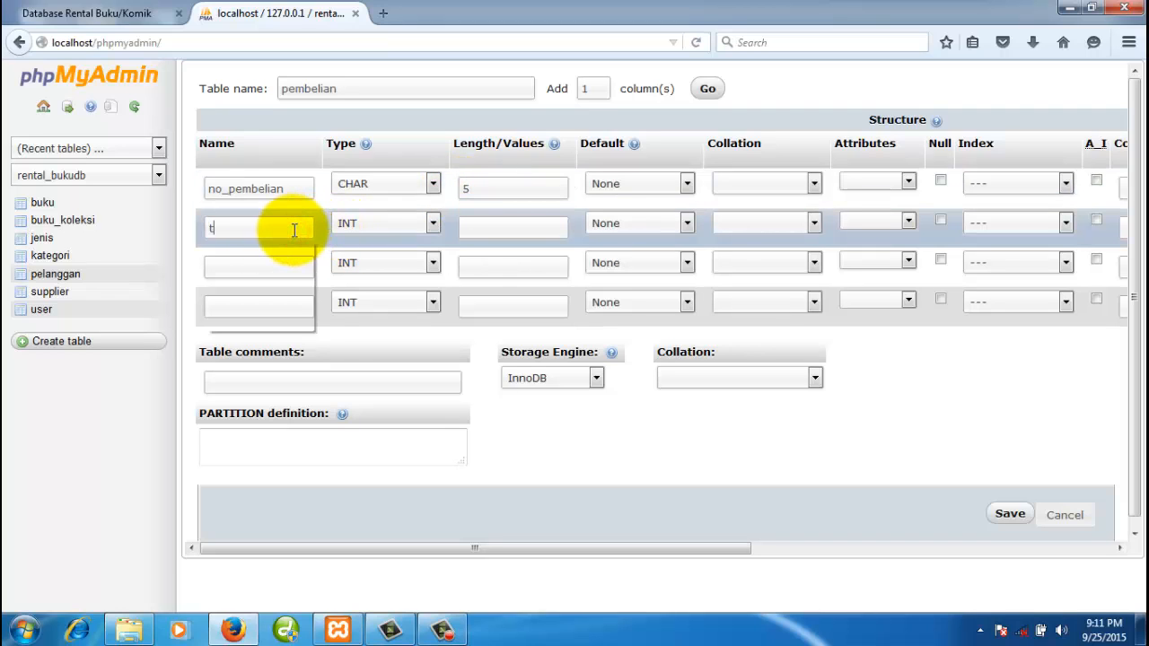
{"action": "type", "text": "gl_pembelia"}
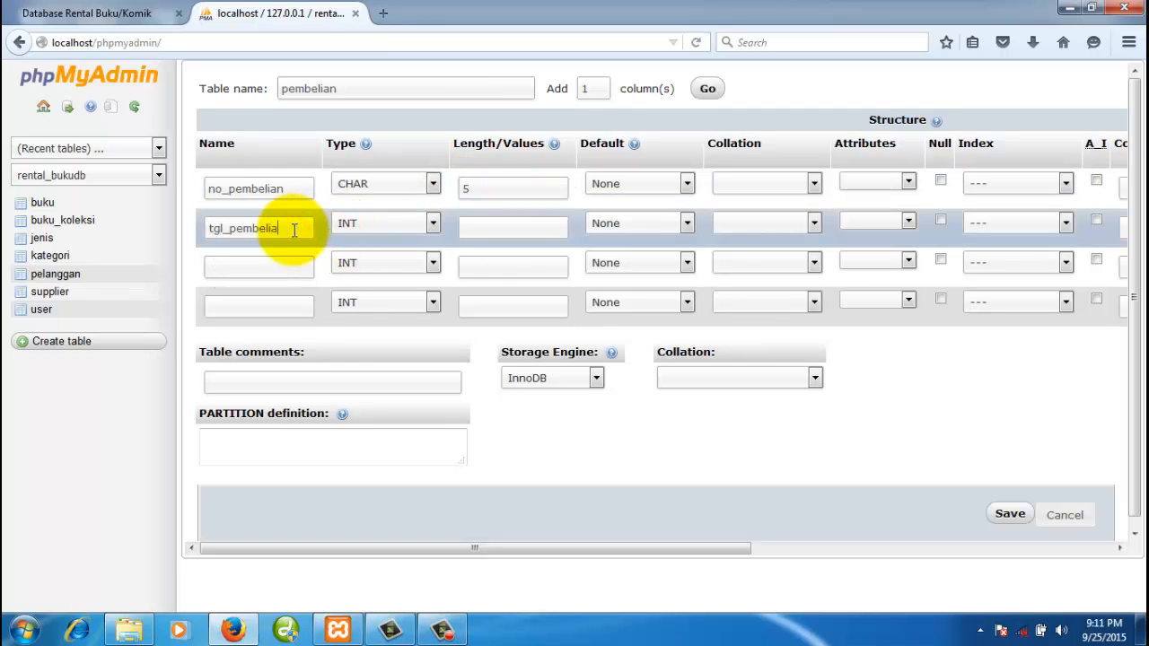
{"action": "type", "text": "n"}
{"action": "left_click", "coordinate": [363, 222]}
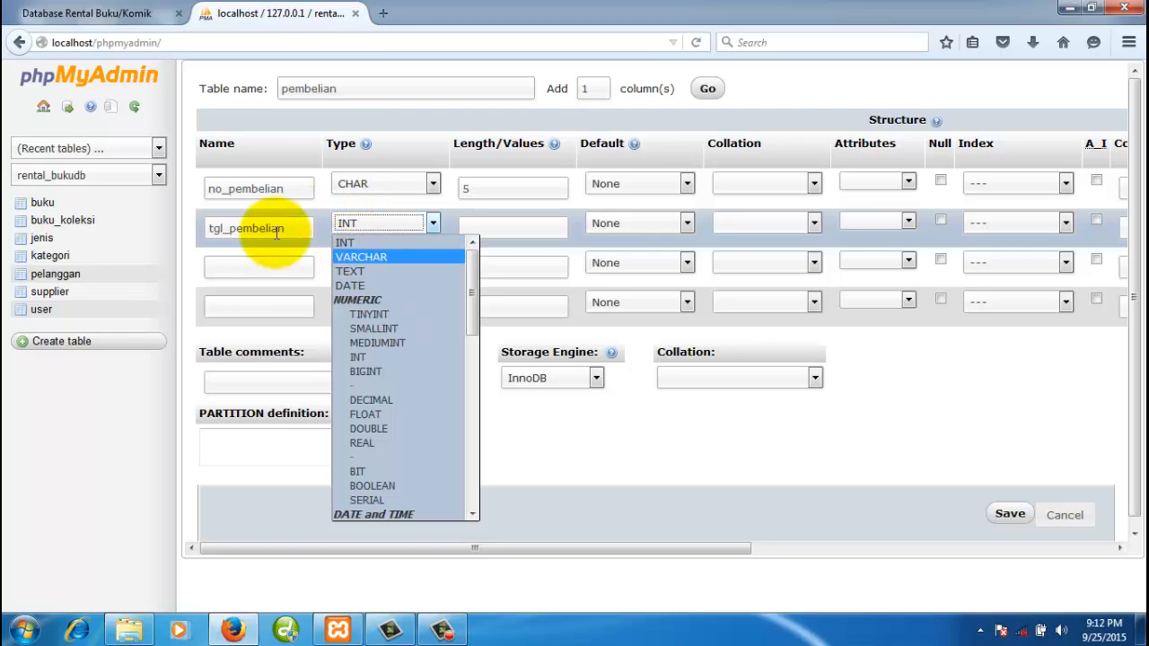
{"action": "left_click", "coordinate": [350, 285]}
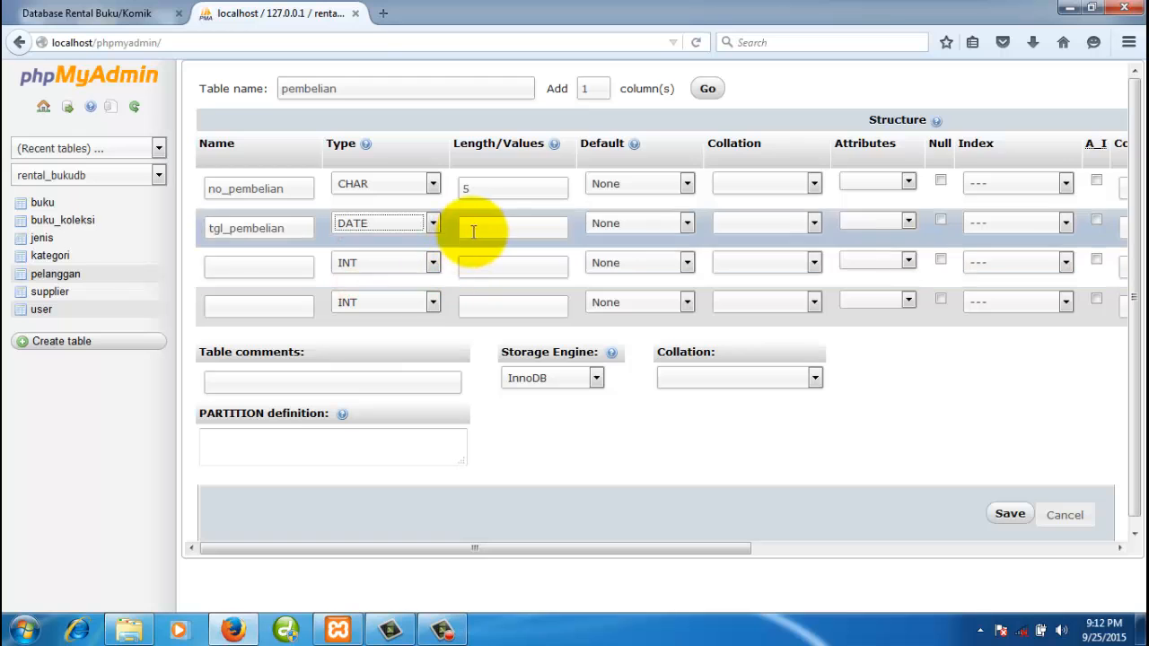
{"action": "left_click", "coordinate": [288, 266]}
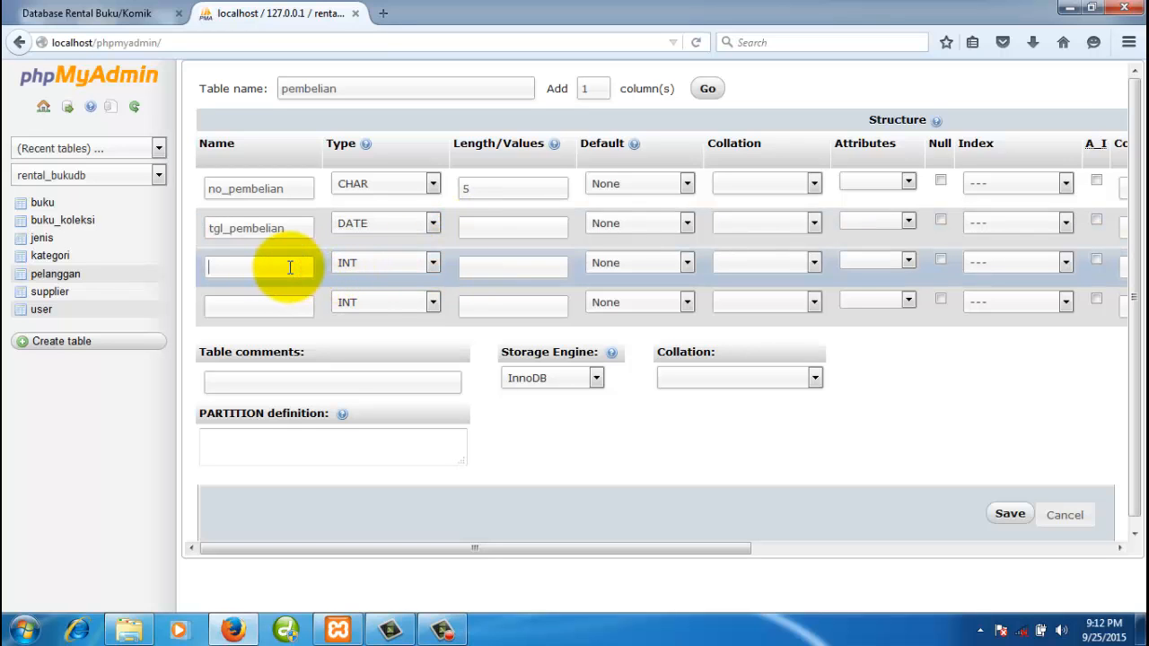
{"action": "left_click", "coordinate": [134, 15]}
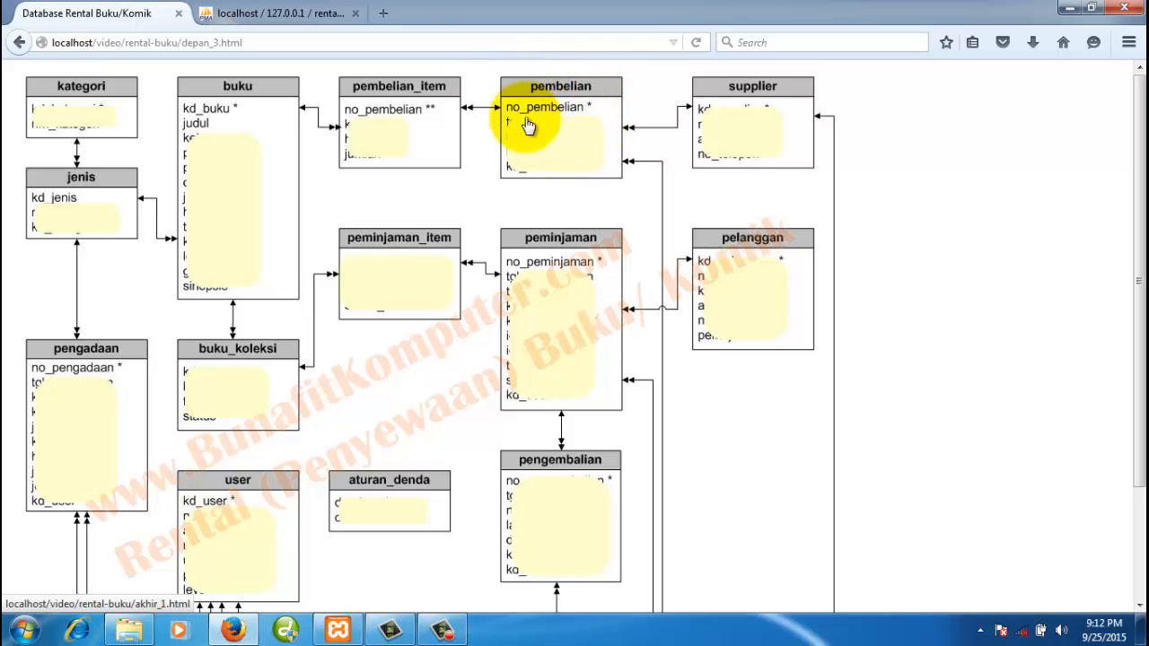
- Add the third column kd_supplier as CHAR(4)
{"action": "left_click", "coordinate": [302, 24]}
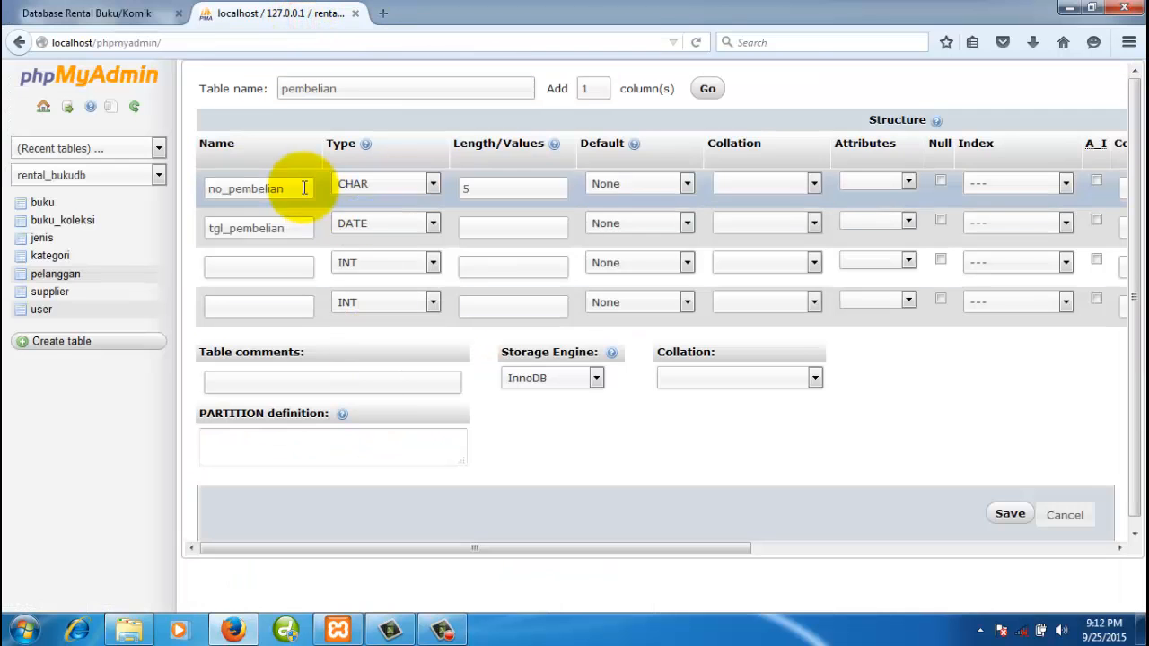
{"action": "left_click", "coordinate": [256, 269]}
{"action": "type", "text": "kd_supplier"}
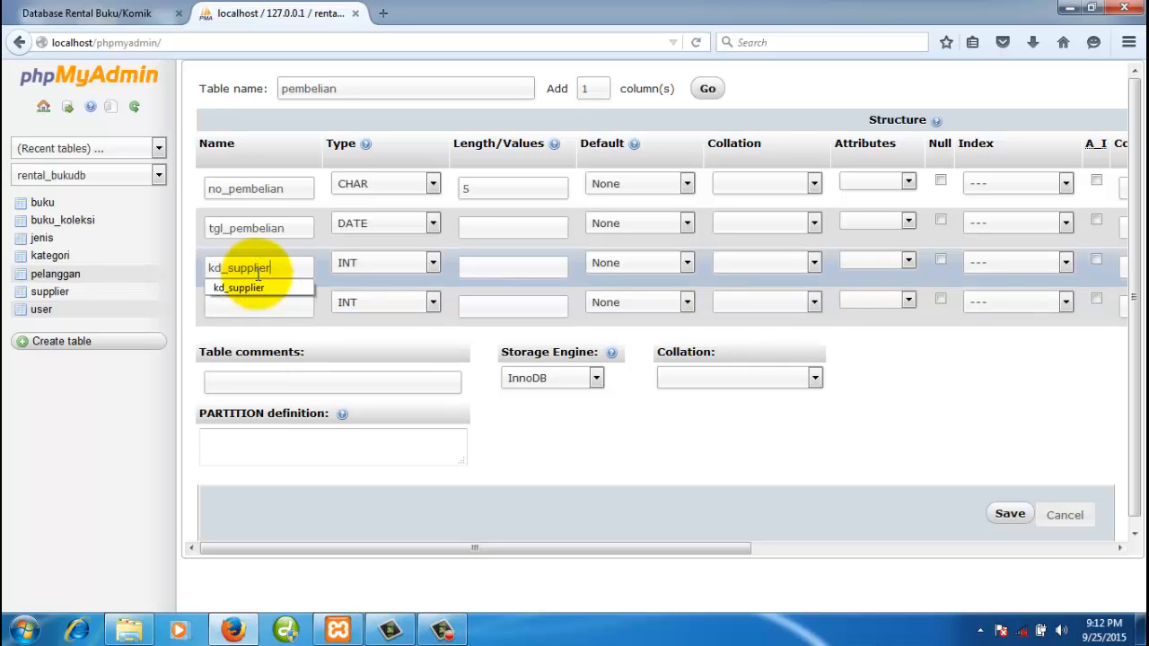
{"action": "left_click", "coordinate": [403, 265]}
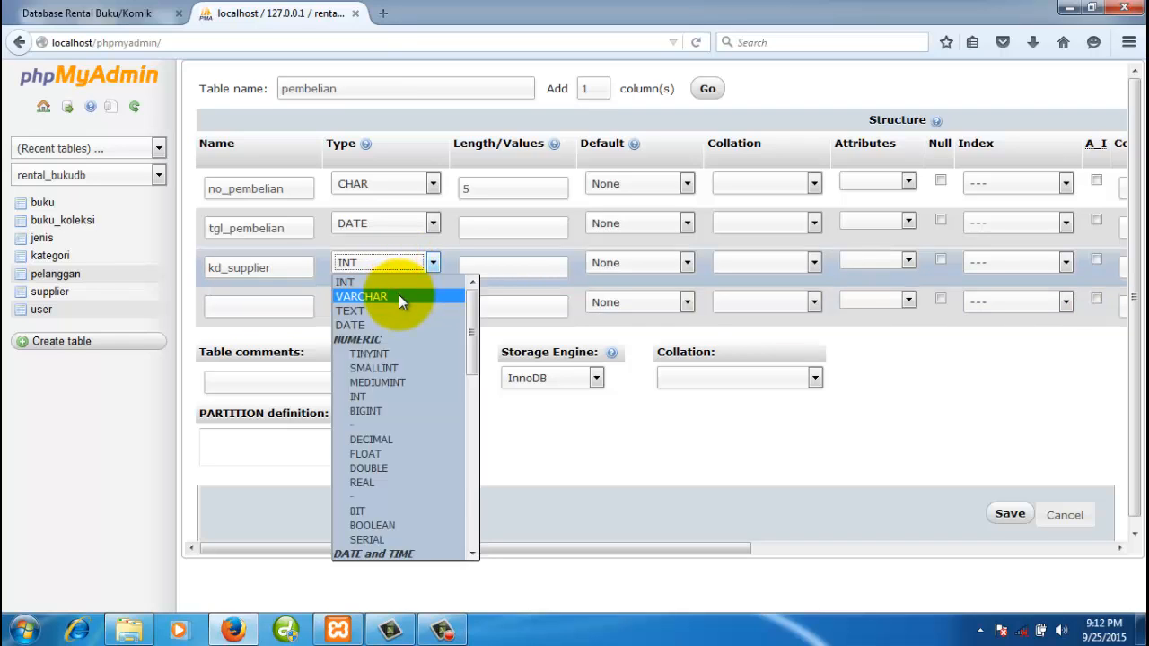
{"action": "scroll", "coordinate": [401, 404], "scroll_direction": "down", "scroll_amount": 2}
{"action": "left_click", "coordinate": [382, 551]}
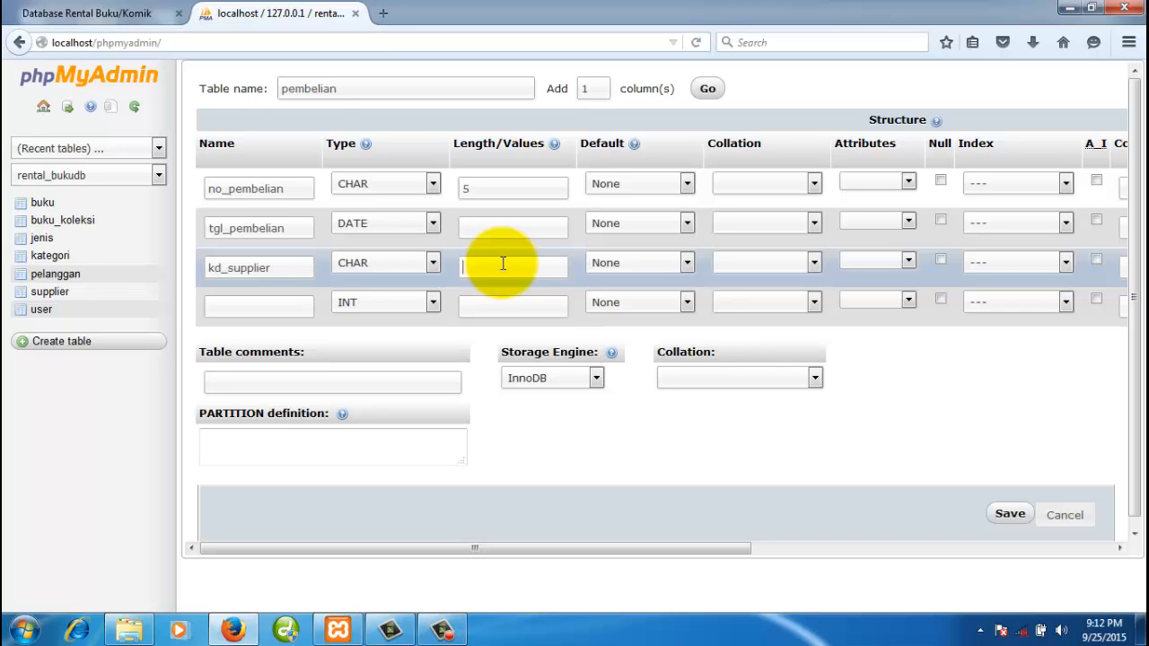
{"action": "type", "text": "4"}
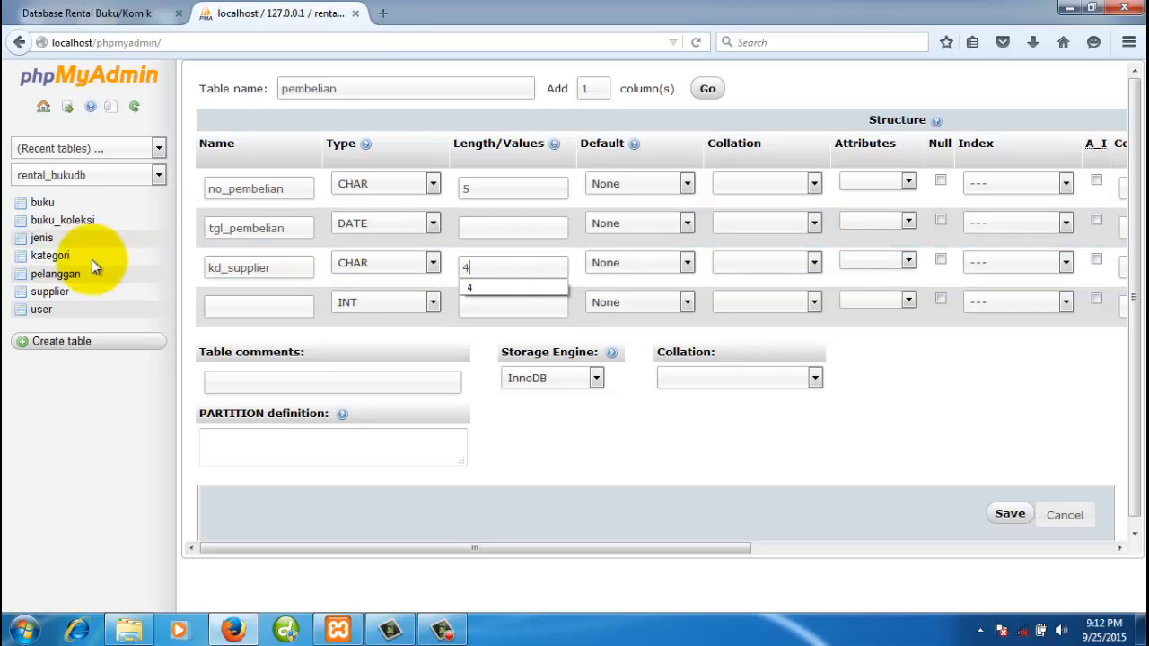
- Add the fourth column keterangan as VARCHAR(100)
{"action": "left_click", "coordinate": [278, 305]}
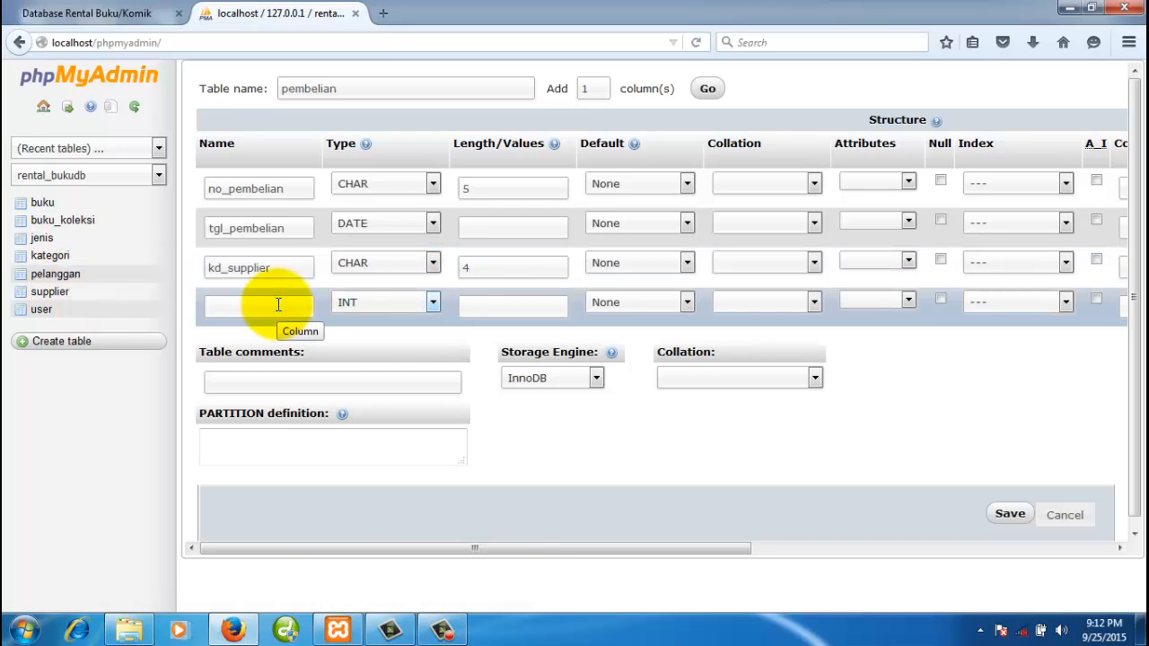
{"action": "type", "text": "keterangan"}
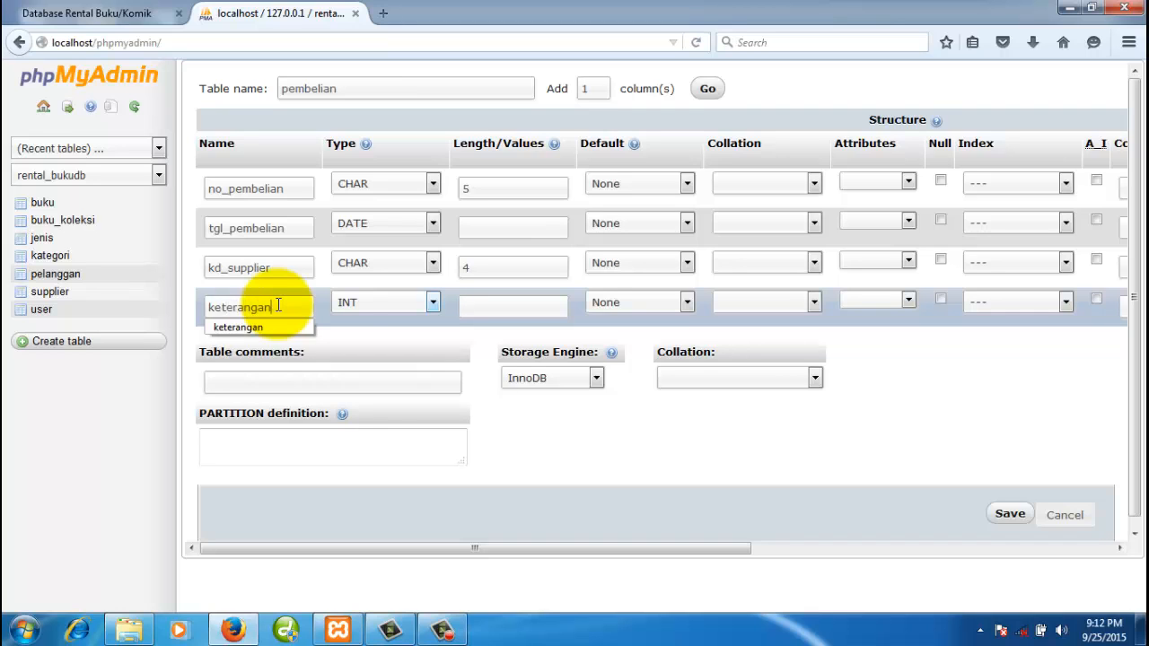
{"action": "left_click", "coordinate": [375, 302]}
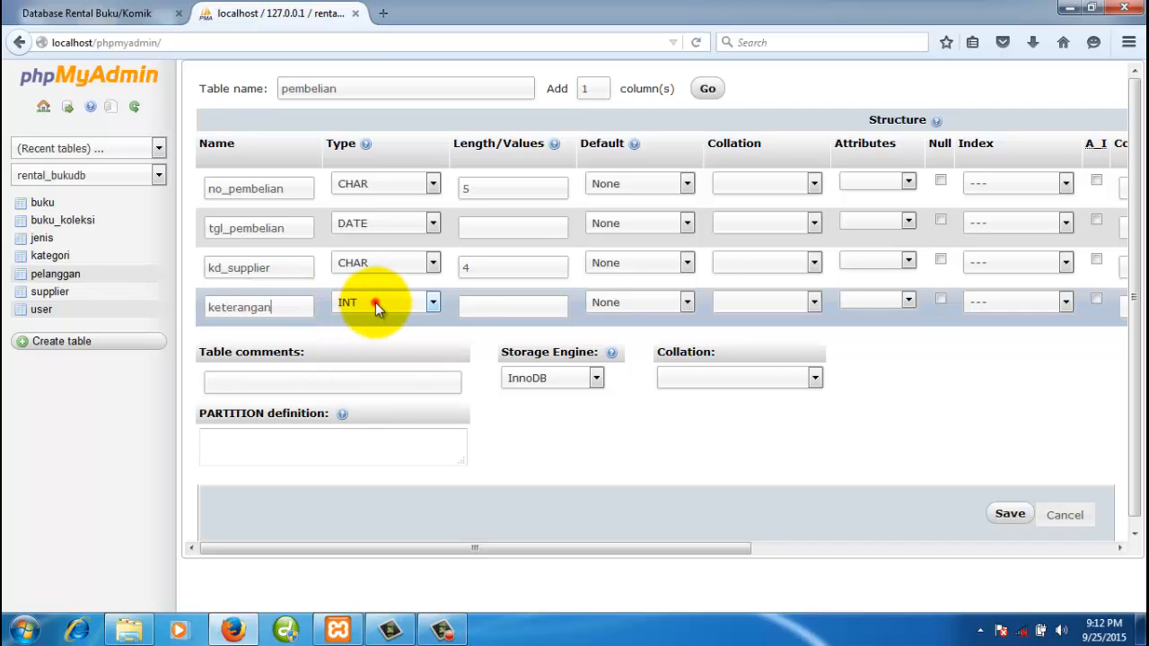
{"action": "left_click", "coordinate": [409, 336]}
{"action": "left_click", "coordinate": [476, 306]}
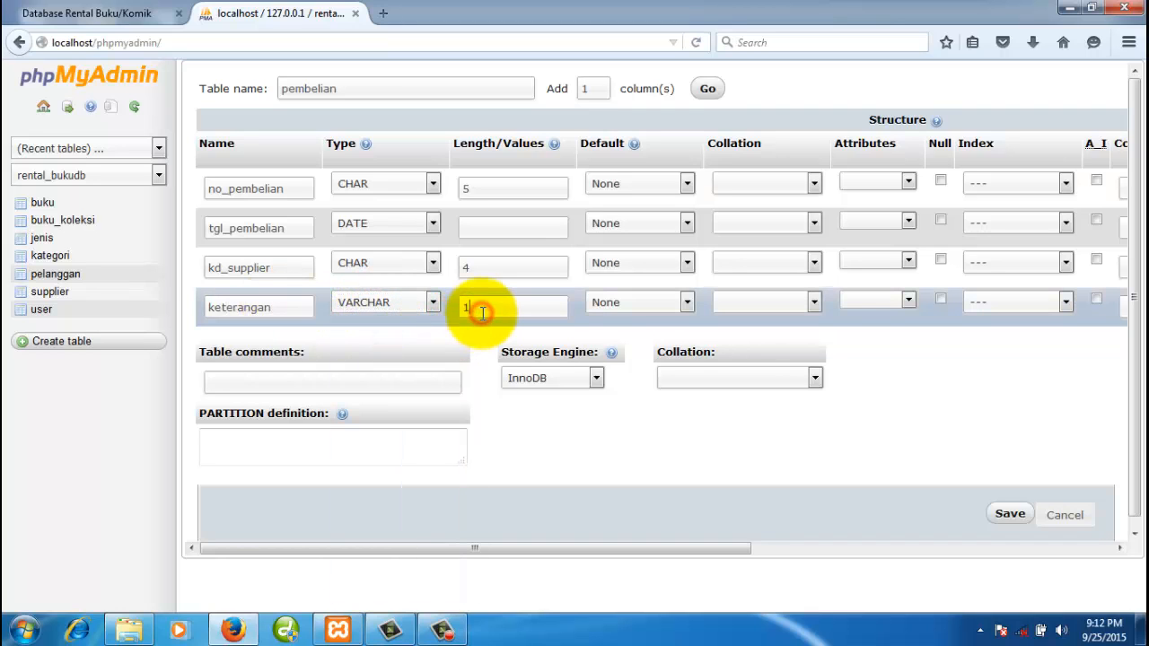
{"action": "type", "text": "100"}
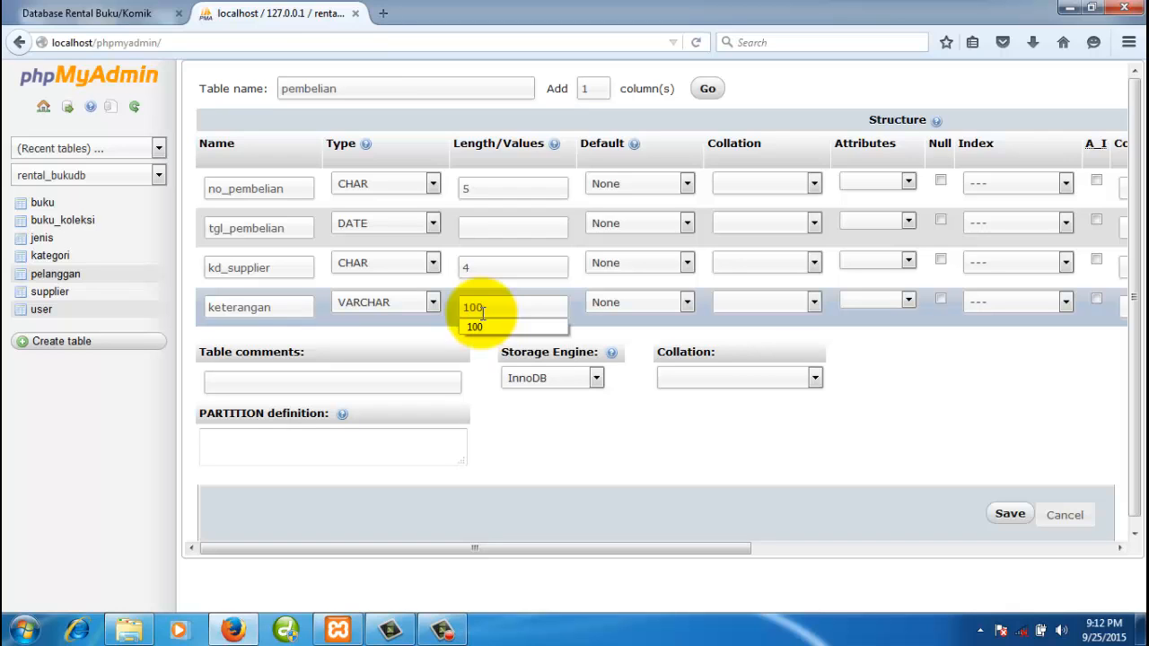
{"action": "left_click", "coordinate": [706, 425]}
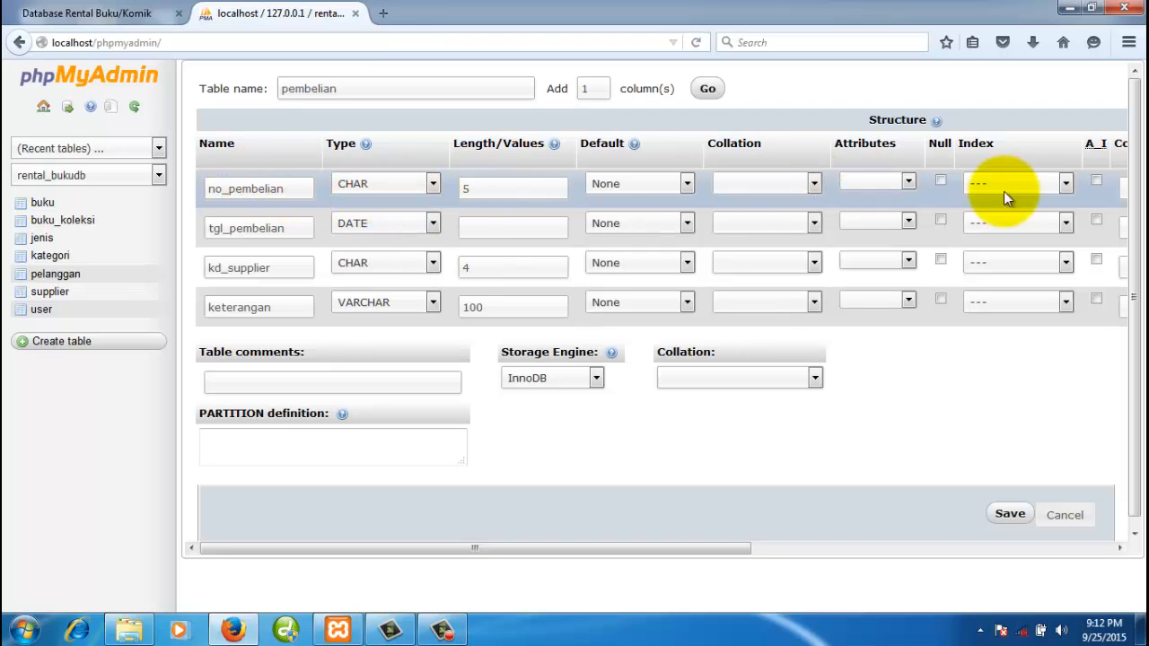
- Make no_pembelian the primary key, choose MyISAM, and save the pembelian table
{"action": "left_click", "coordinate": [1056, 184]}
{"action": "left_click", "coordinate": [1021, 215]}
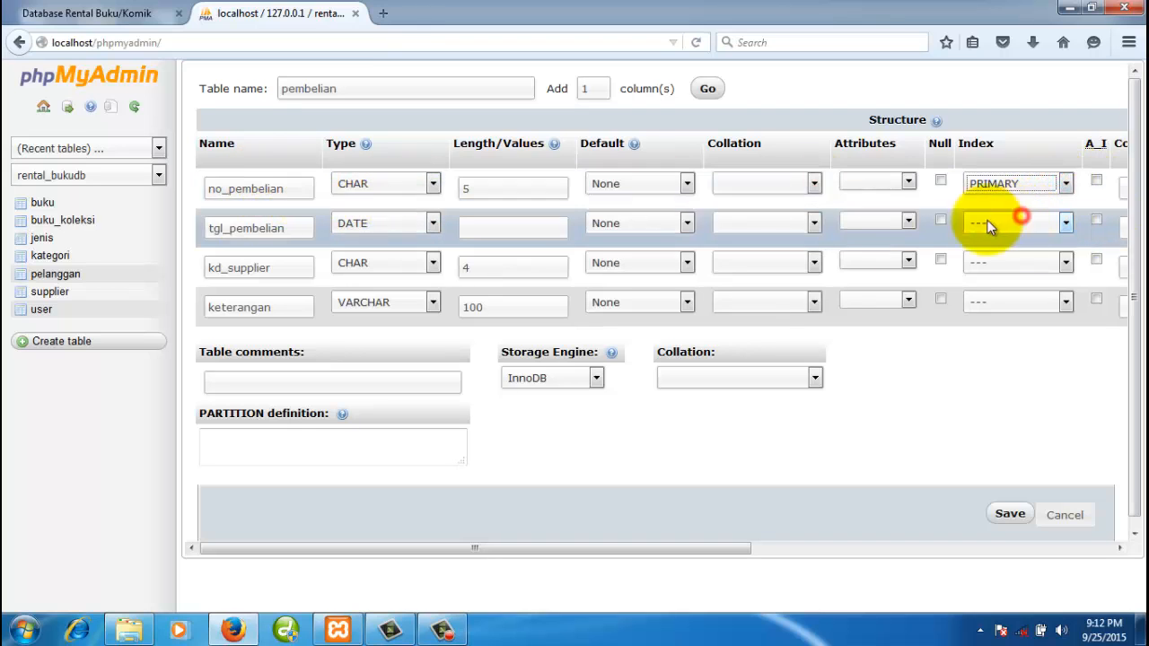
{"action": "left_click", "coordinate": [593, 379]}
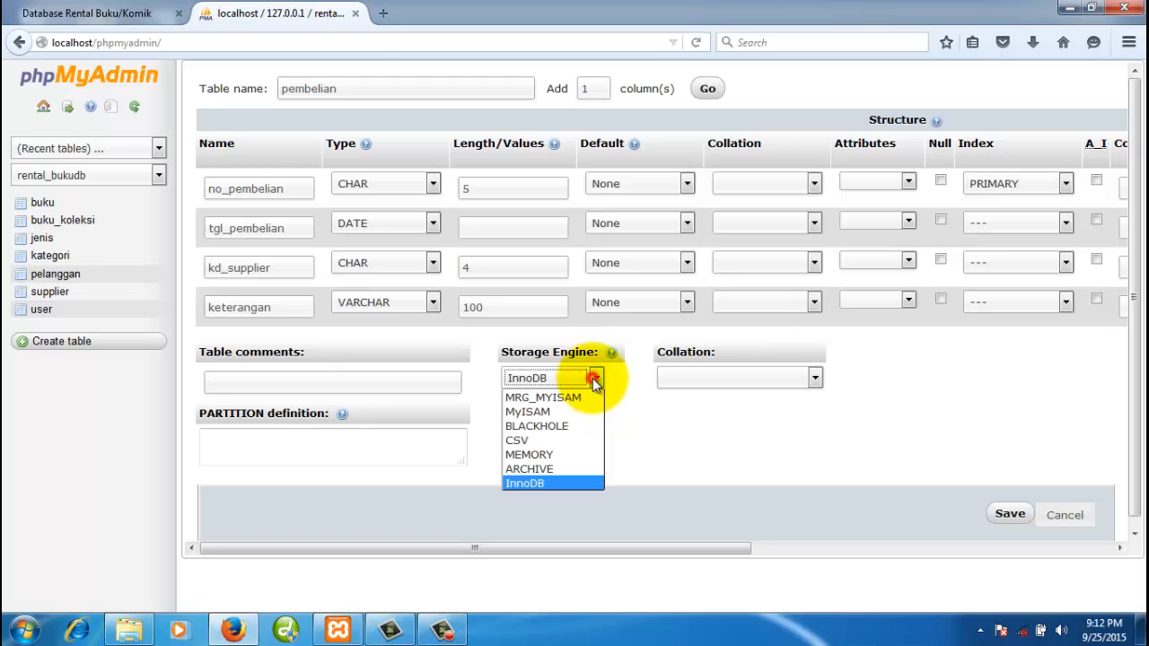
{"action": "left_click", "coordinate": [546, 411]}
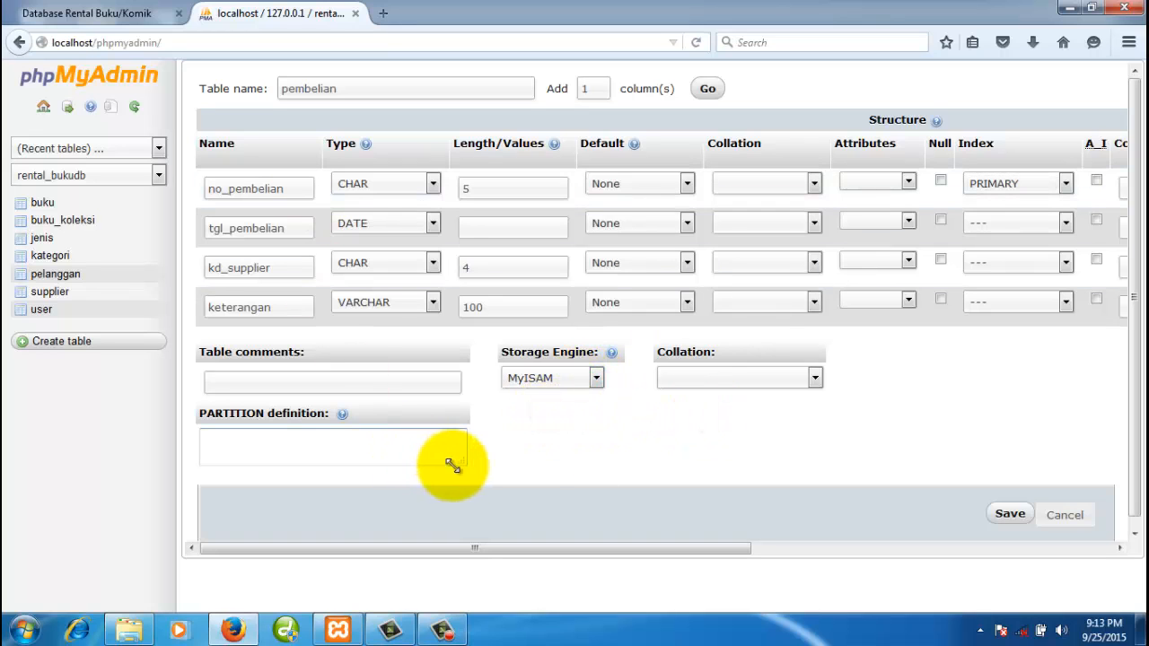
{"action": "left_click", "coordinate": [1009, 515]}
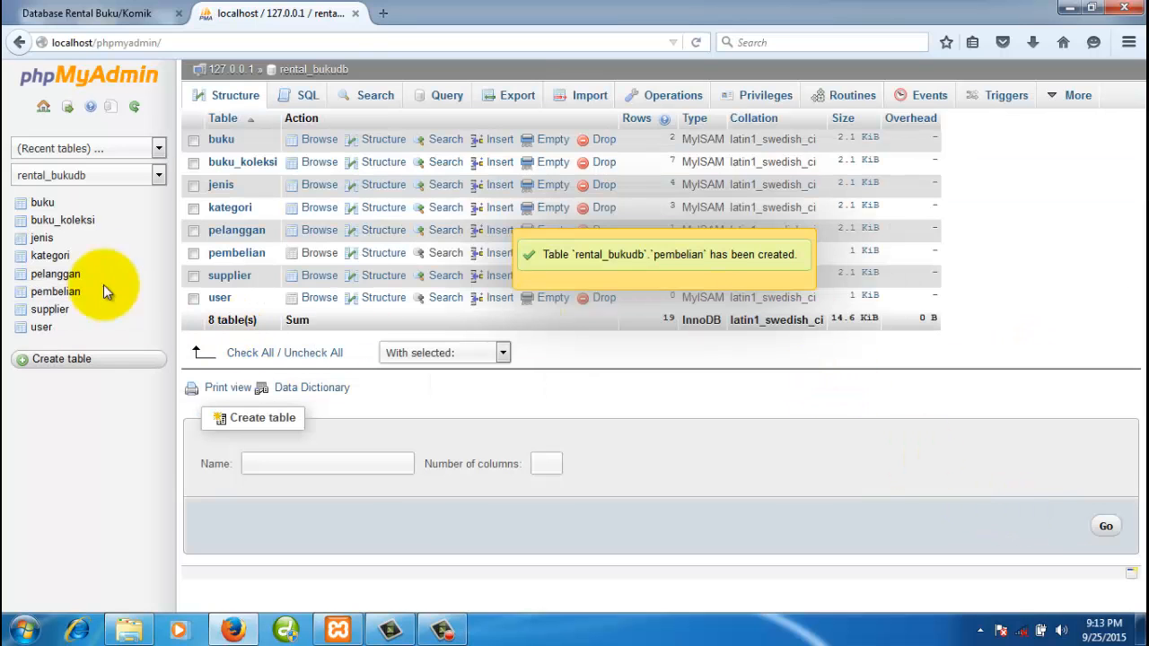
- Open pembelian's structure and compare its four columns against the relationship diagram
{"action": "left_click", "coordinate": [72, 296]}
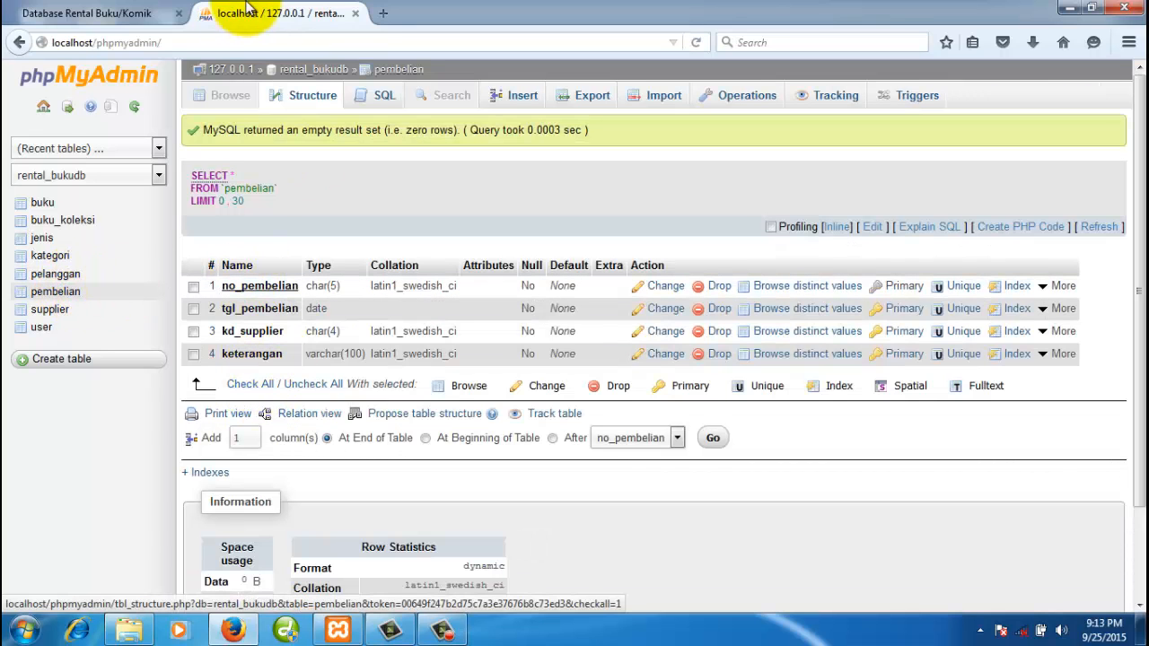
{"action": "left_click", "coordinate": [131, 13]}
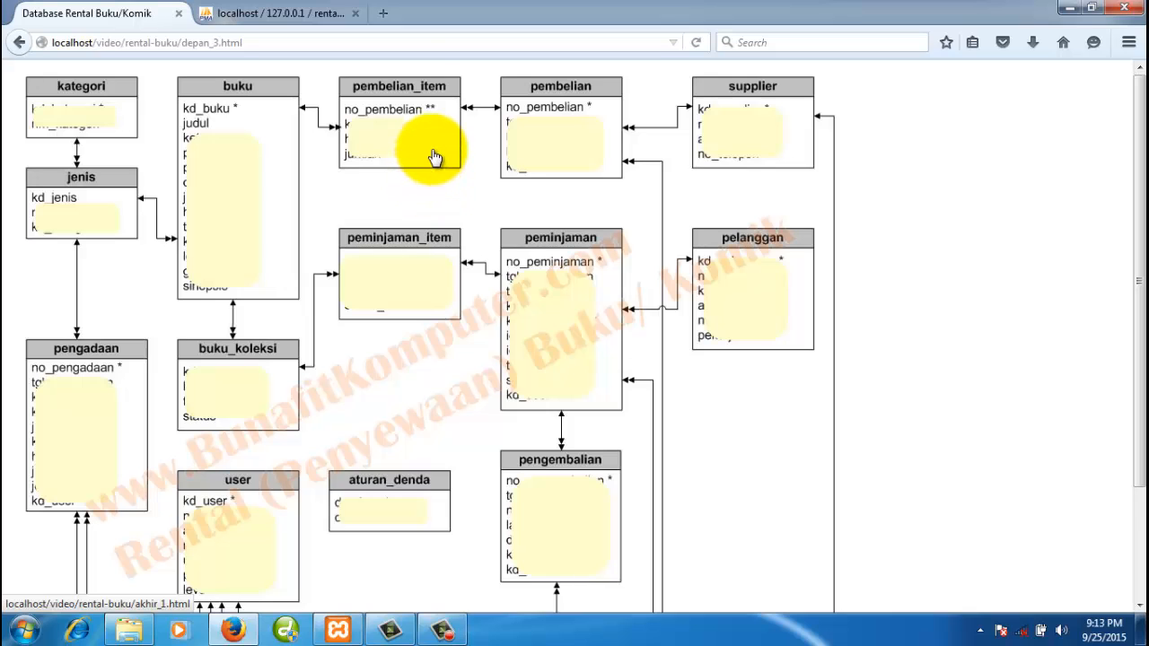
{"action": "left_click", "coordinate": [275, 12]}
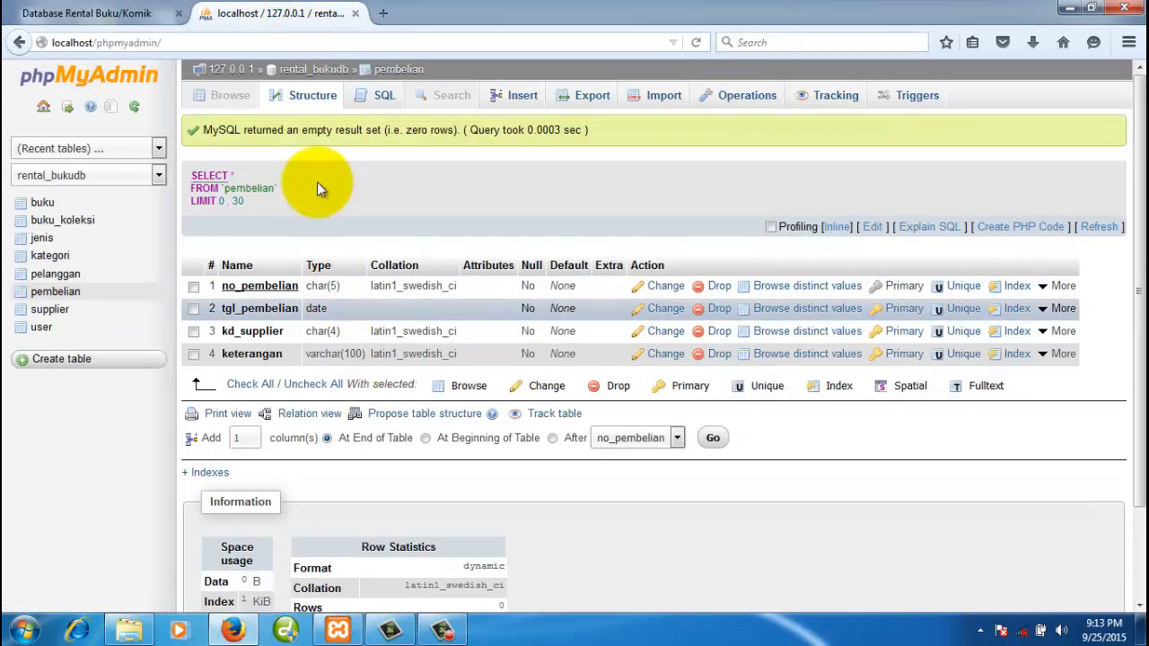
- From the rental_bukudb list, start a new pembelian_item table with 4 columns
{"action": "left_click", "coordinate": [327, 72]}
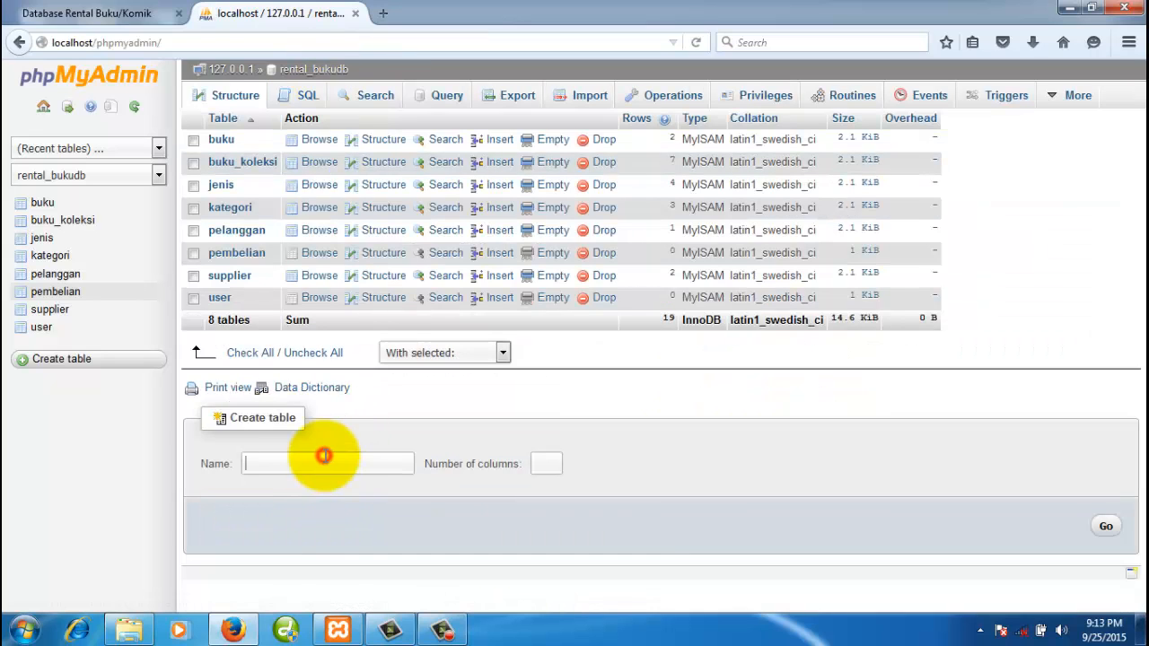
{"action": "type", "text": "pembel"}
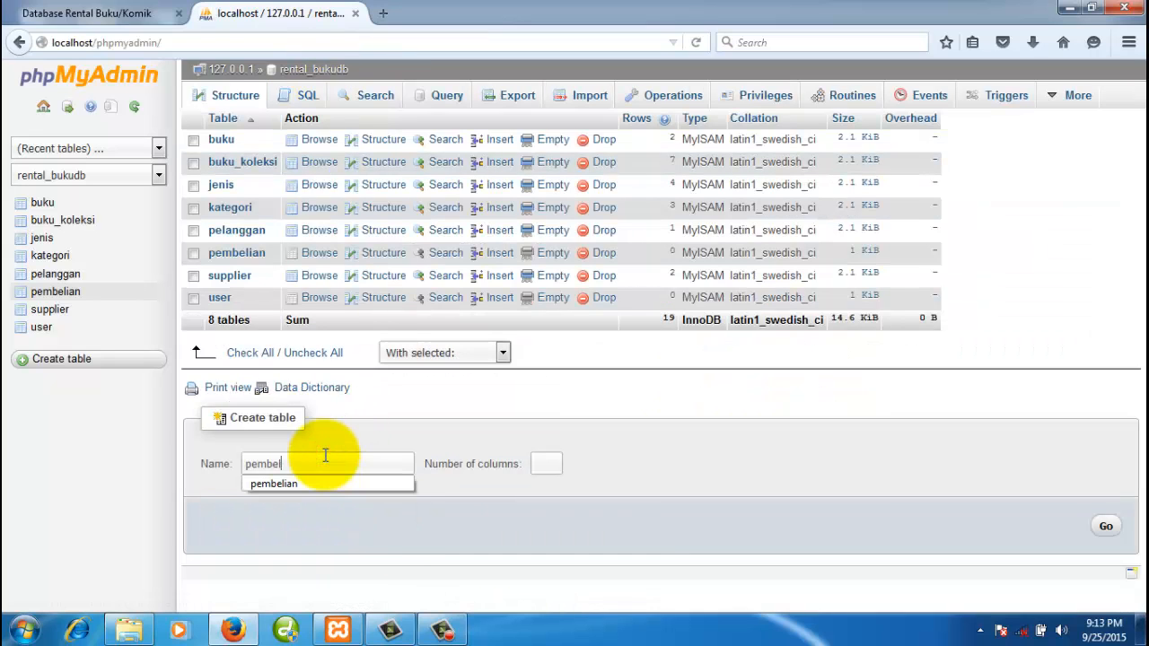
{"action": "type", "text": "ian_d"}
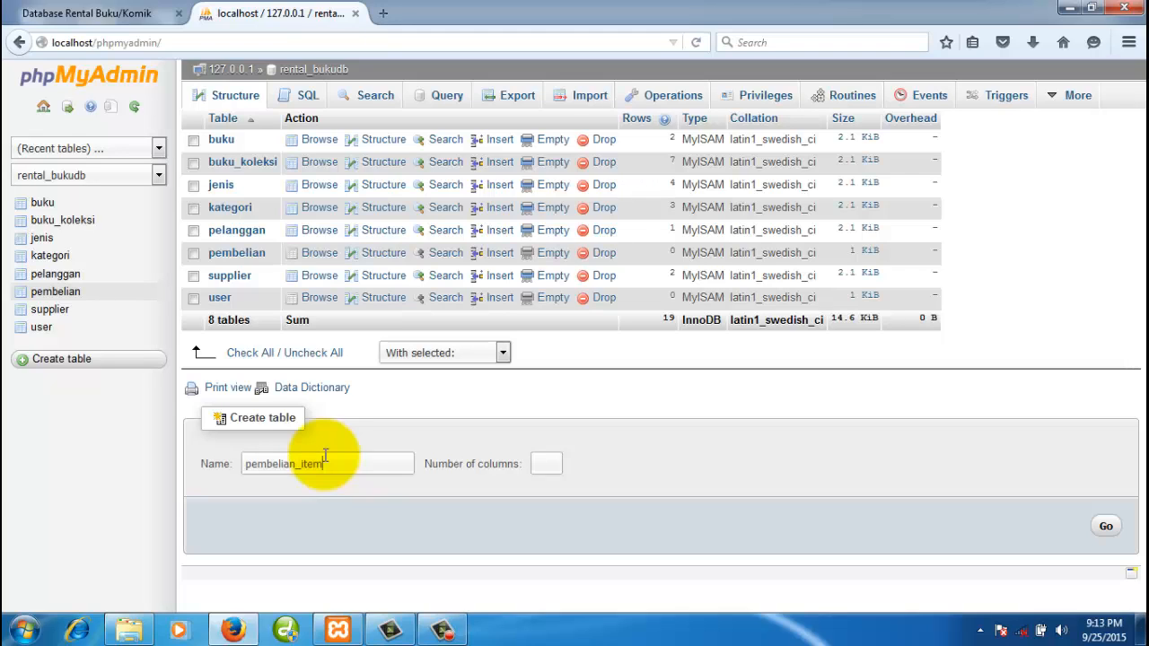
{"action": "left_click", "coordinate": [549, 465]}
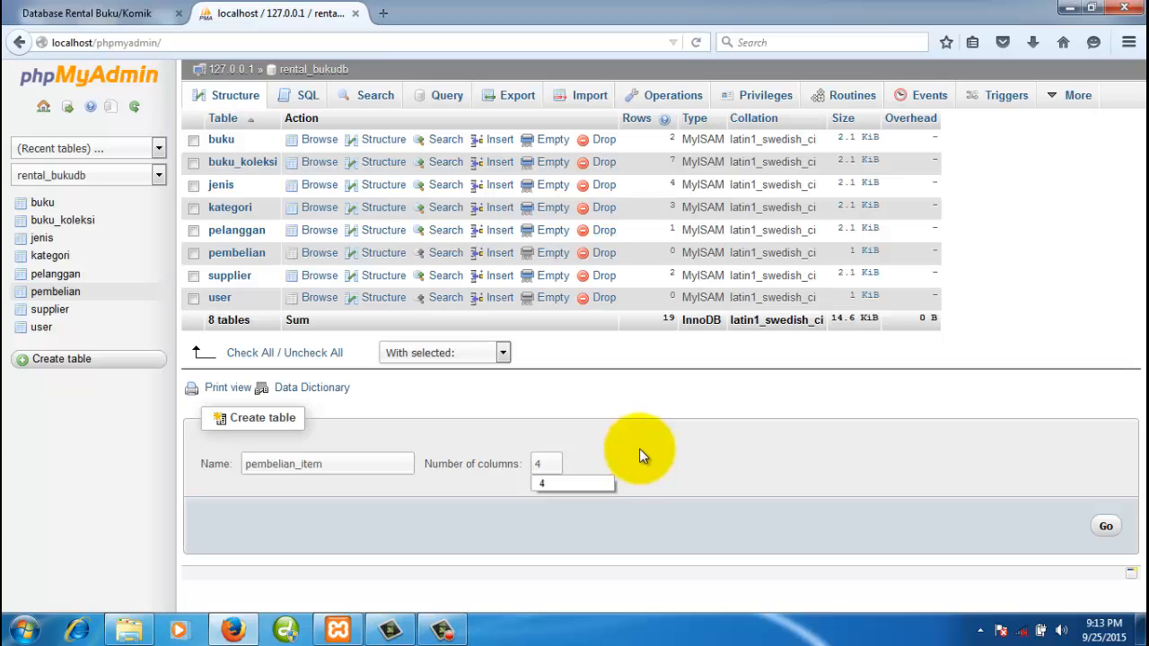
{"action": "left_click", "coordinate": [1106, 526]}
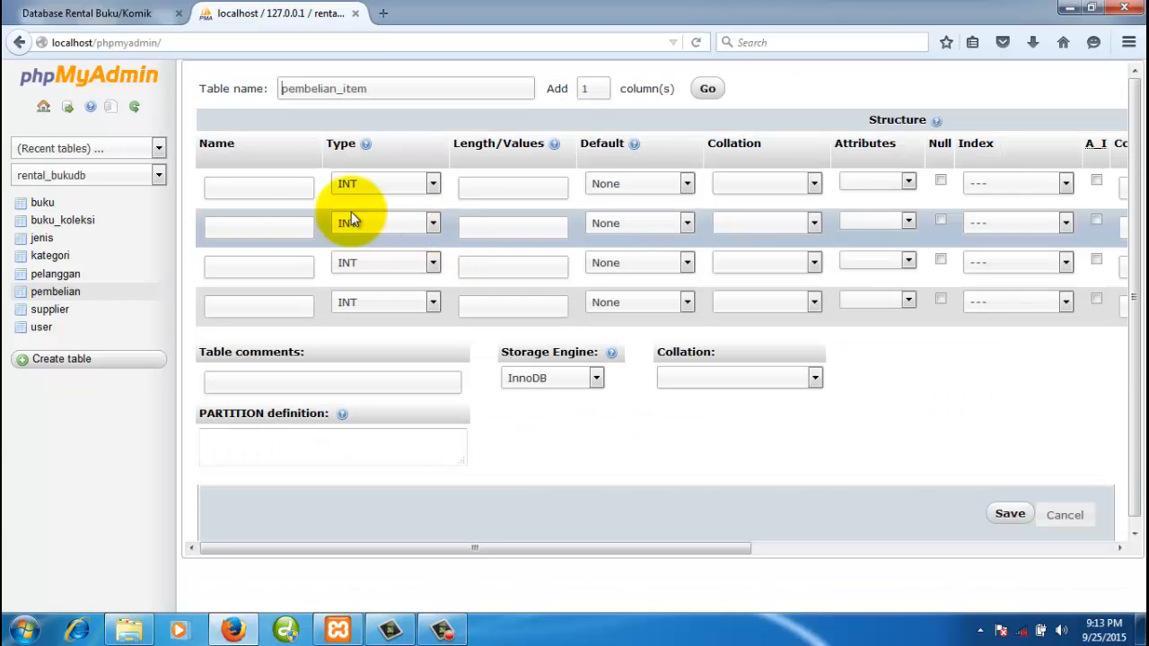
- Define the first column as no_pembelian CHAR(5), checking the diagram for its name
{"action": "left_click", "coordinate": [281, 186]}
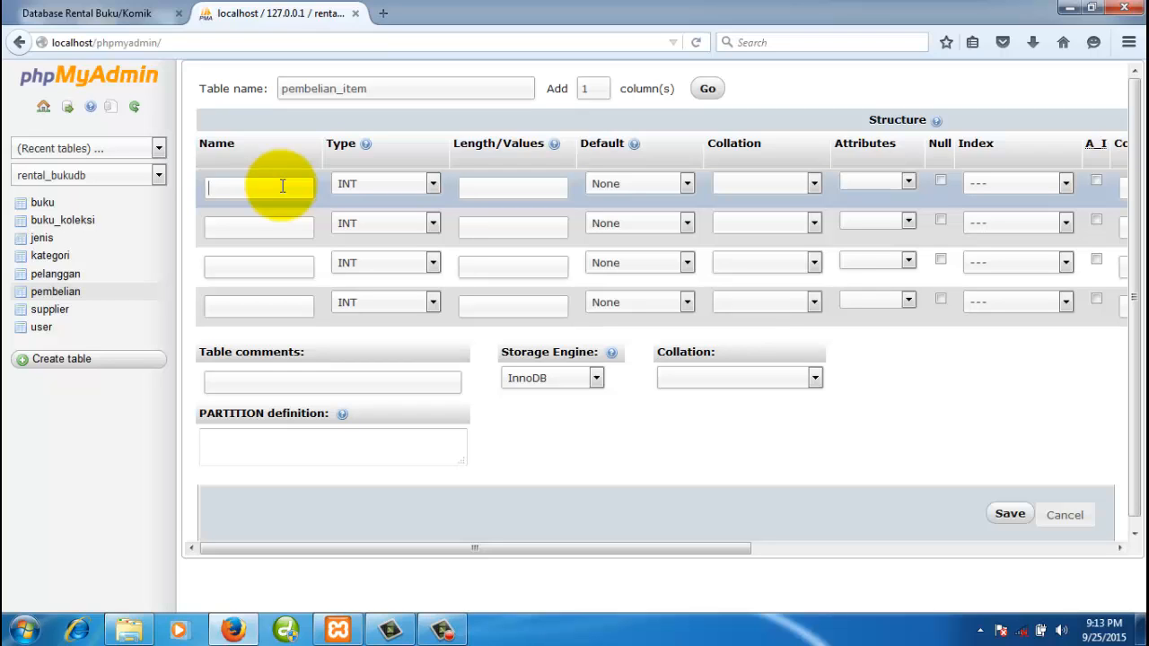
{"action": "type", "text": "no_pembelian"}
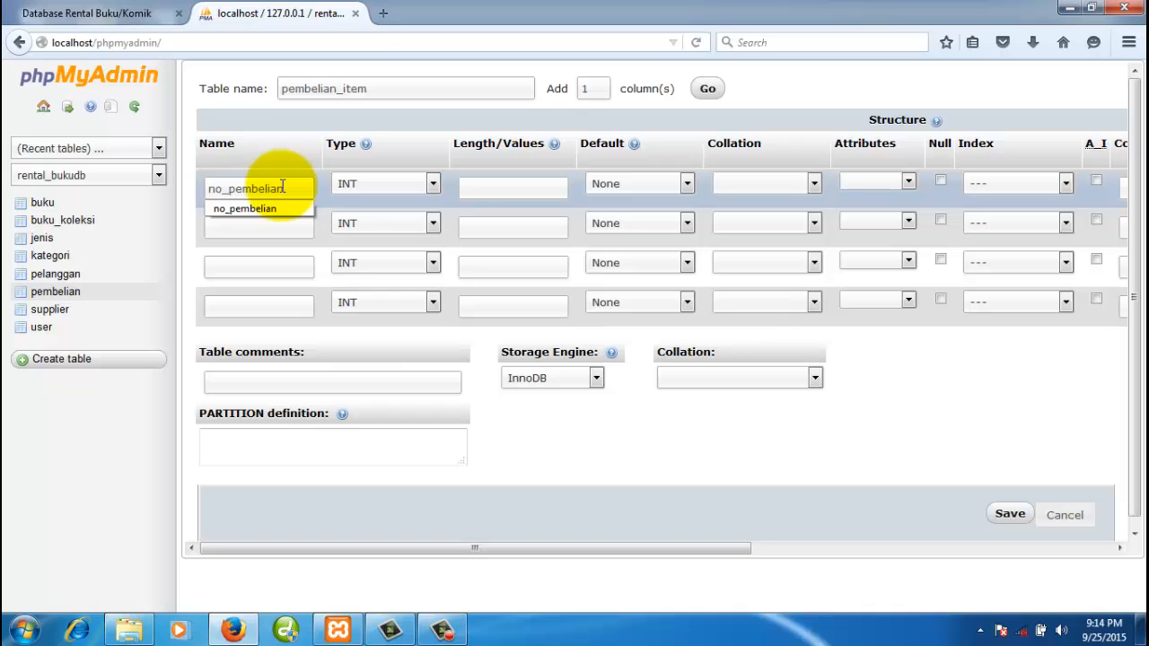
{"action": "left_click", "coordinate": [148, 12]}
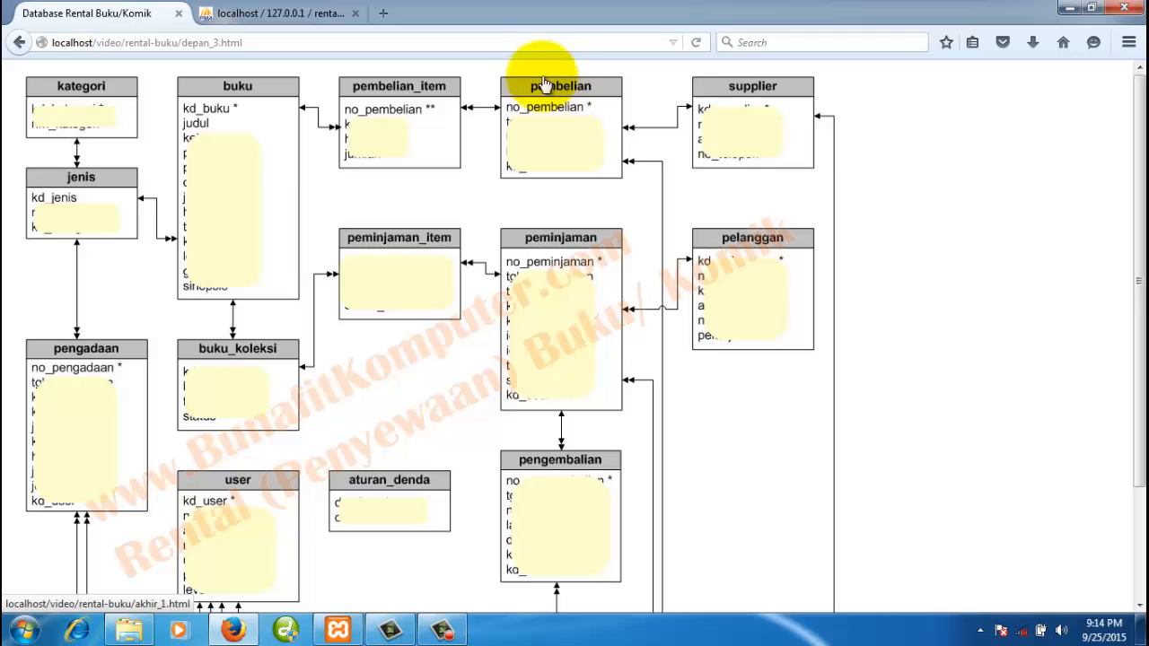
{"action": "left_click", "coordinate": [306, 13]}
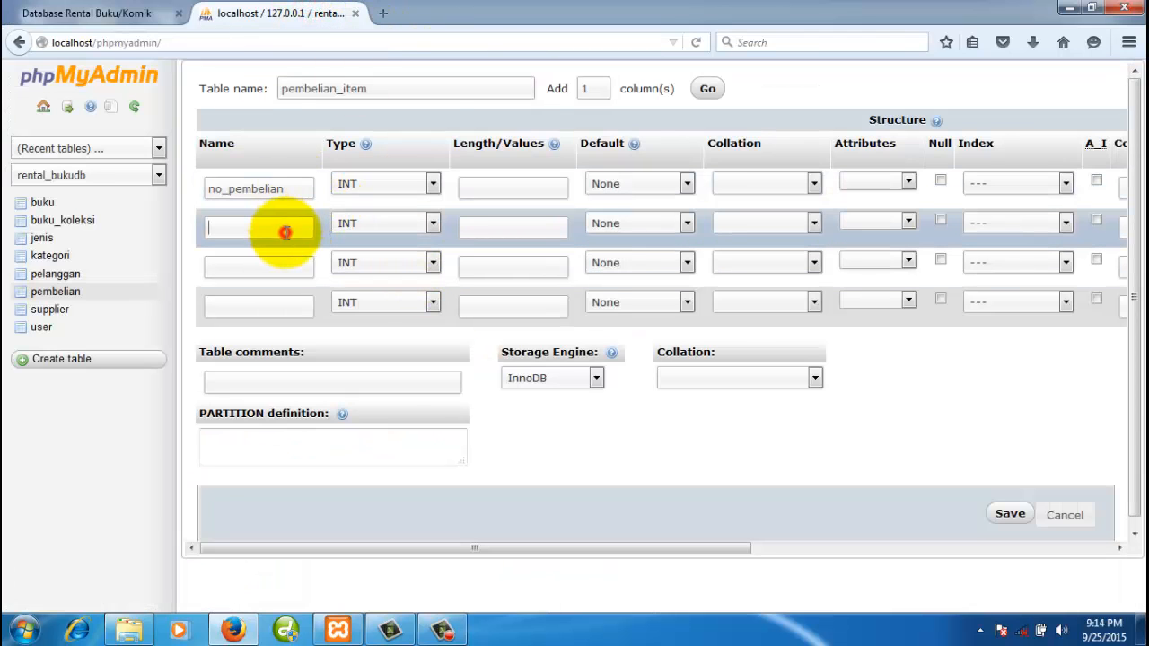
{"action": "left_click", "coordinate": [414, 185]}
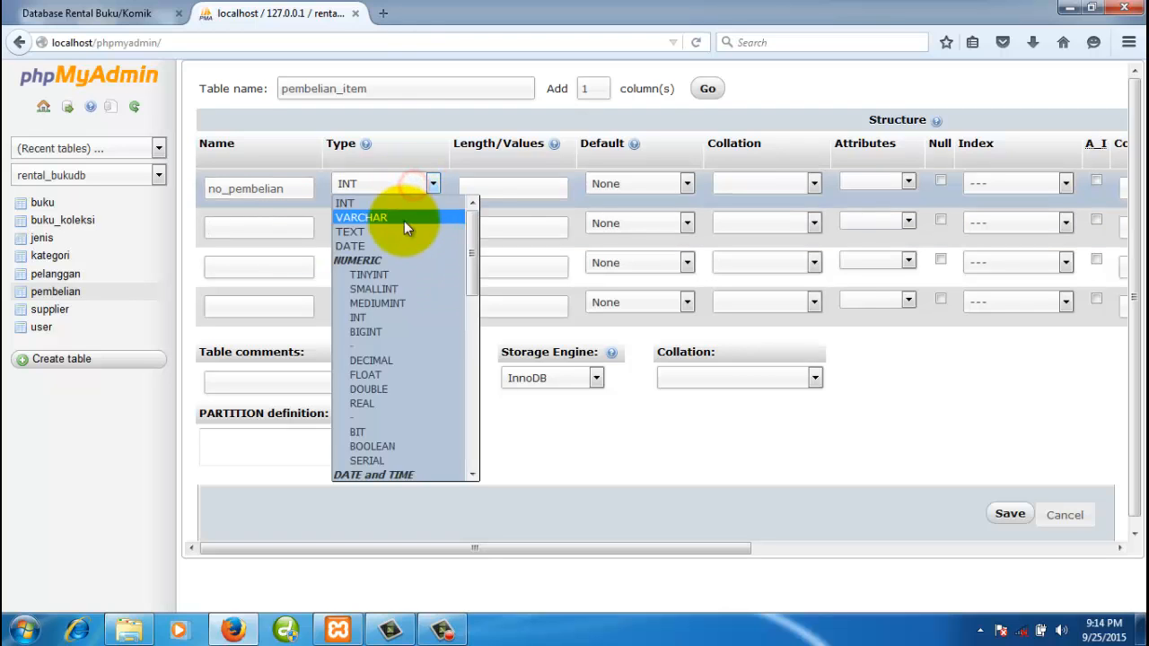
{"action": "scroll", "coordinate": [380, 434], "scroll_direction": "down", "scroll_amount": 2}
{"action": "left_click", "coordinate": [368, 476]}
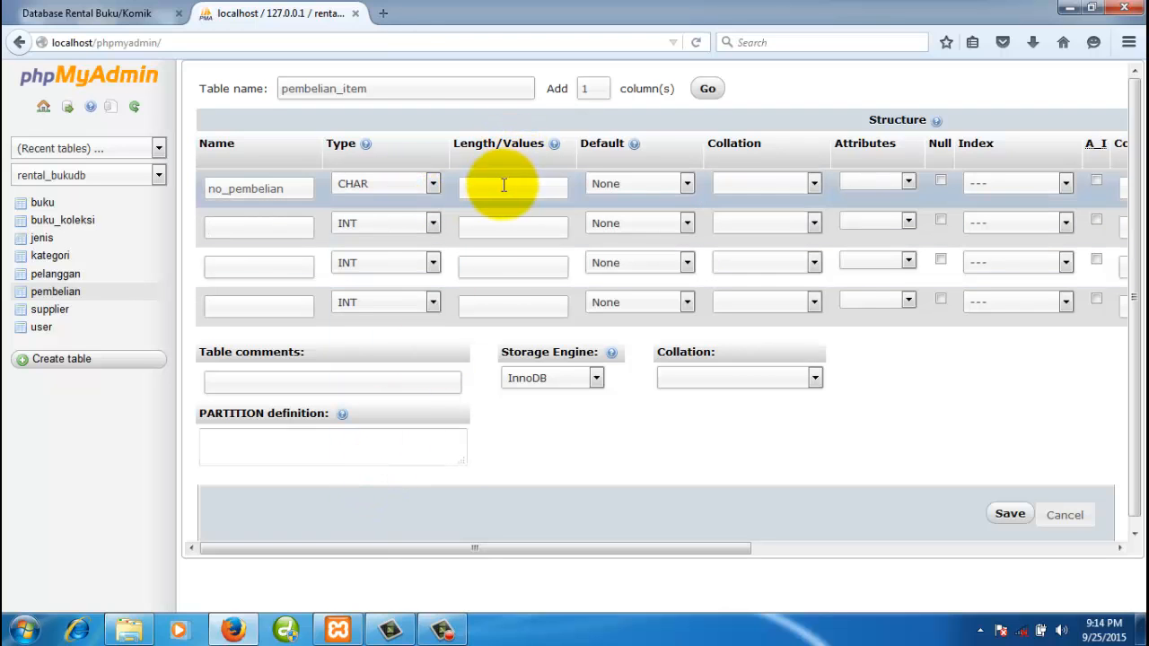
{"action": "type", "text": "5"}
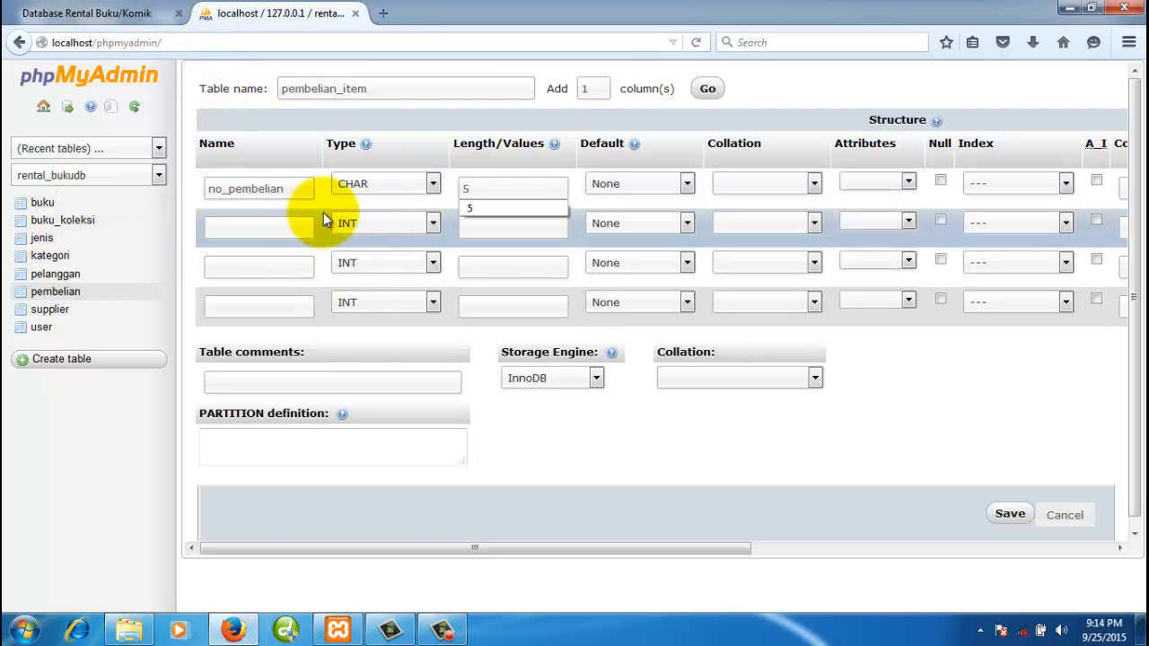
- Name the second column kd_buku as CHAR and open the buku table in a new tab
{"action": "left_click", "coordinate": [277, 231]}
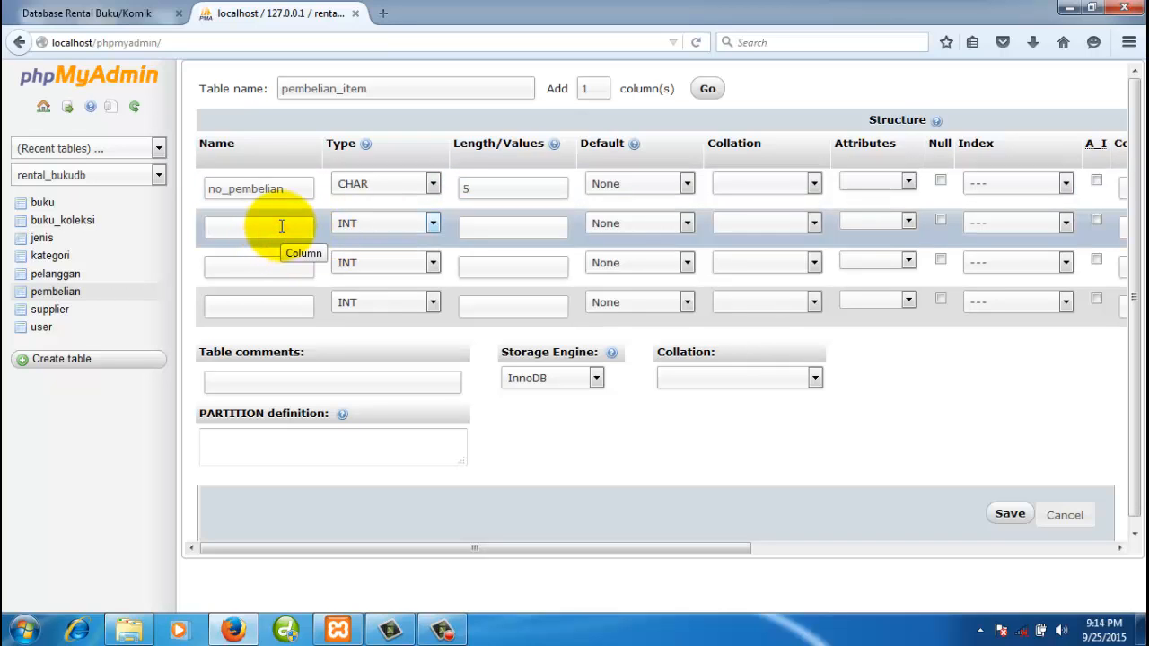
{"action": "type", "text": "kd_buku"}
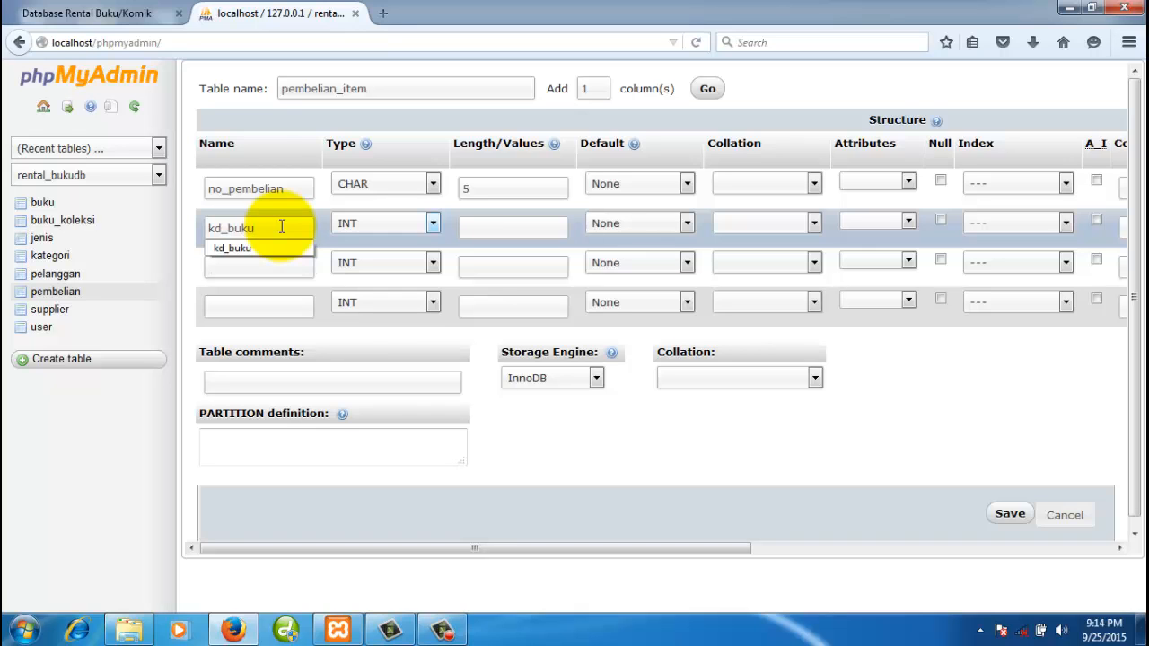
{"action": "left_click", "coordinate": [134, 23]}
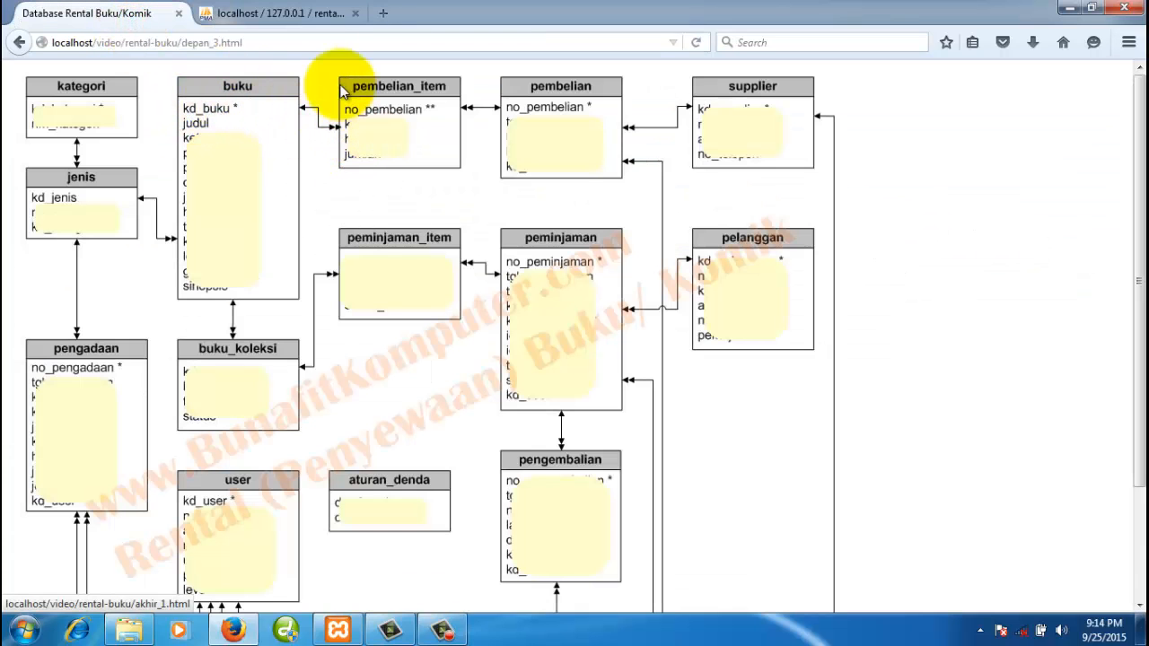
{"action": "left_click", "coordinate": [287, 16]}
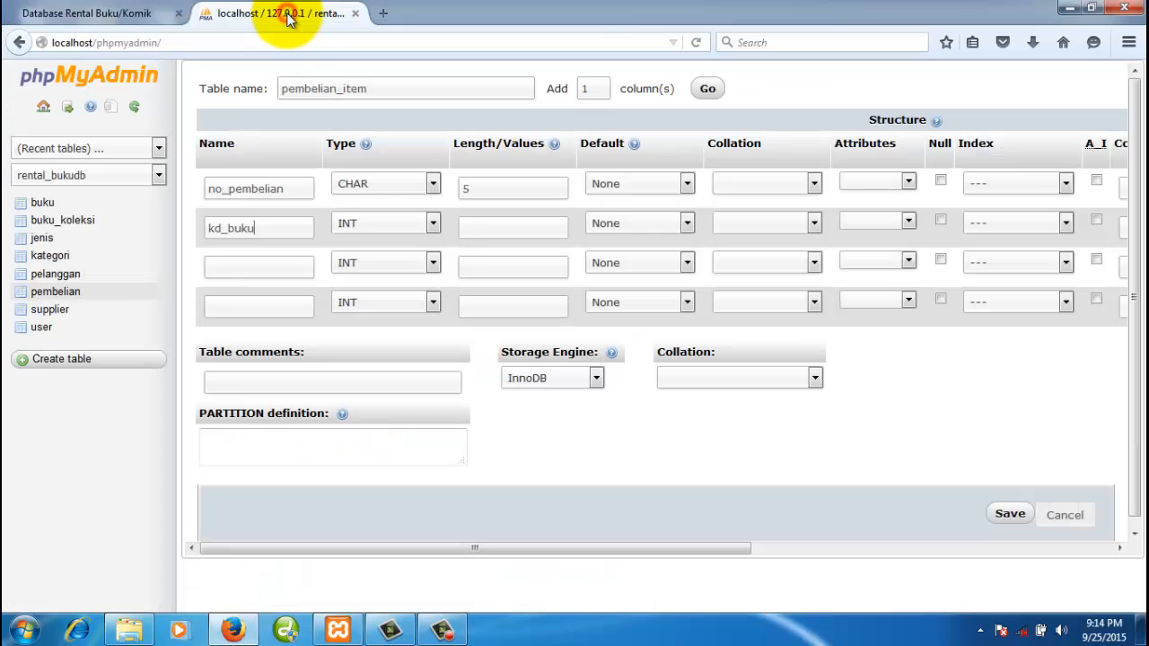
{"action": "left_click", "coordinate": [375, 223]}
{"action": "scroll", "coordinate": [390, 395], "scroll_direction": "down", "scroll_amount": 5}
{"action": "left_click", "coordinate": [371, 514]}
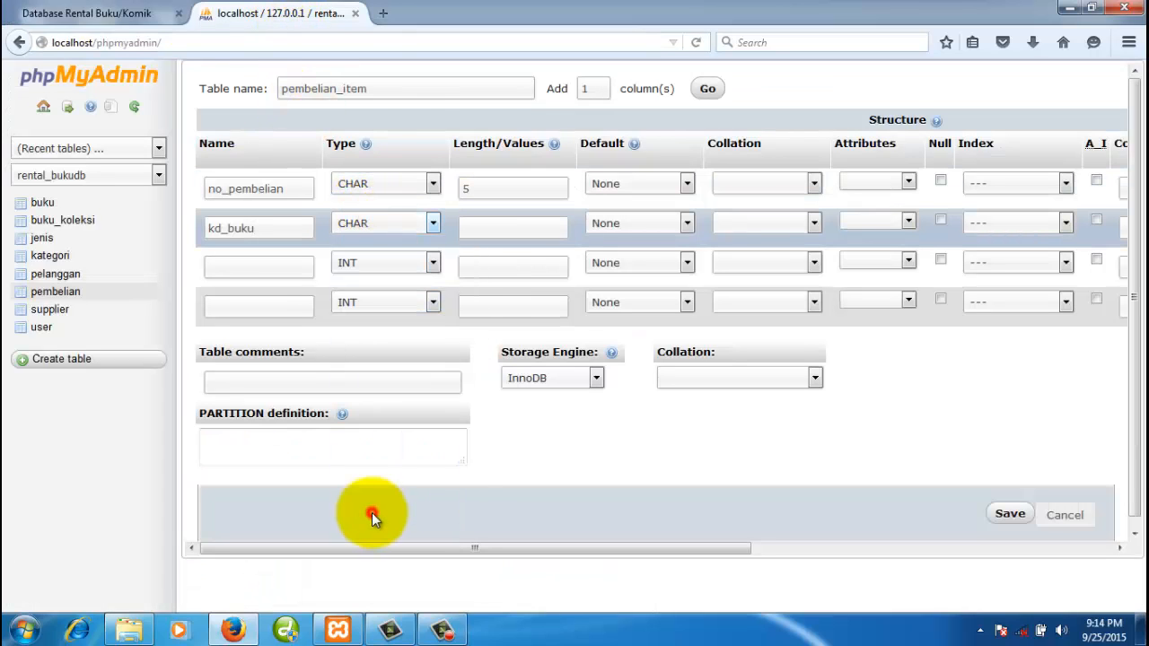
{"action": "right_click", "coordinate": [47, 204]}
{"action": "left_click", "coordinate": [79, 215]}
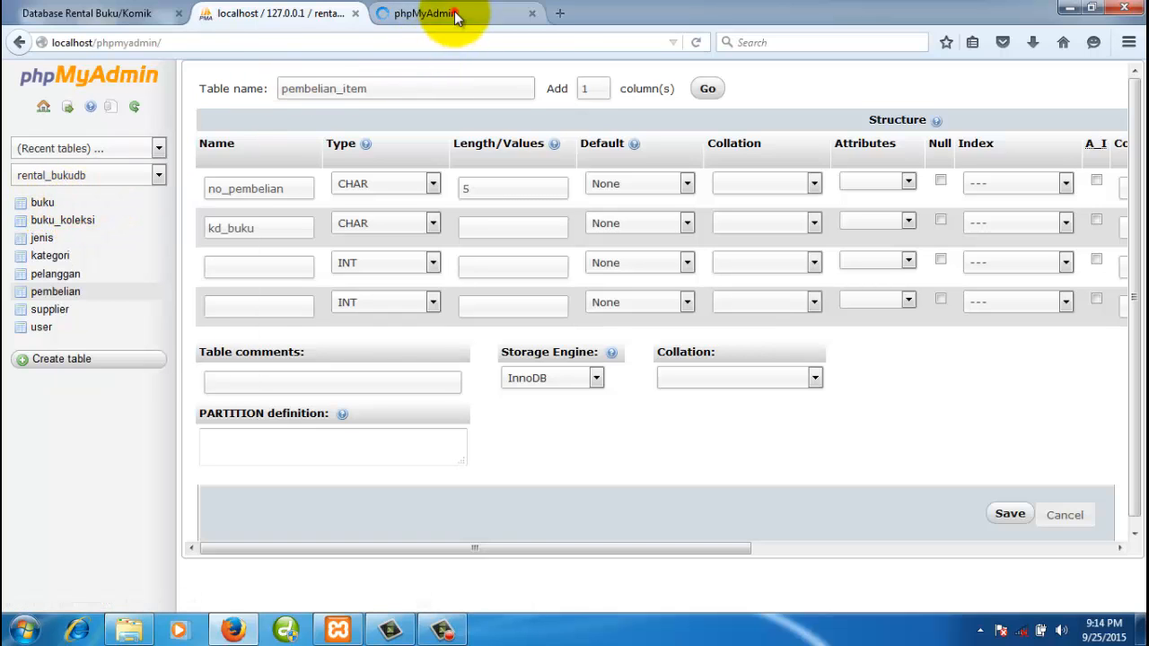
- Check buku's column definitions, then give kd_buku a length of 5
{"action": "left_click", "coordinate": [426, 13]}
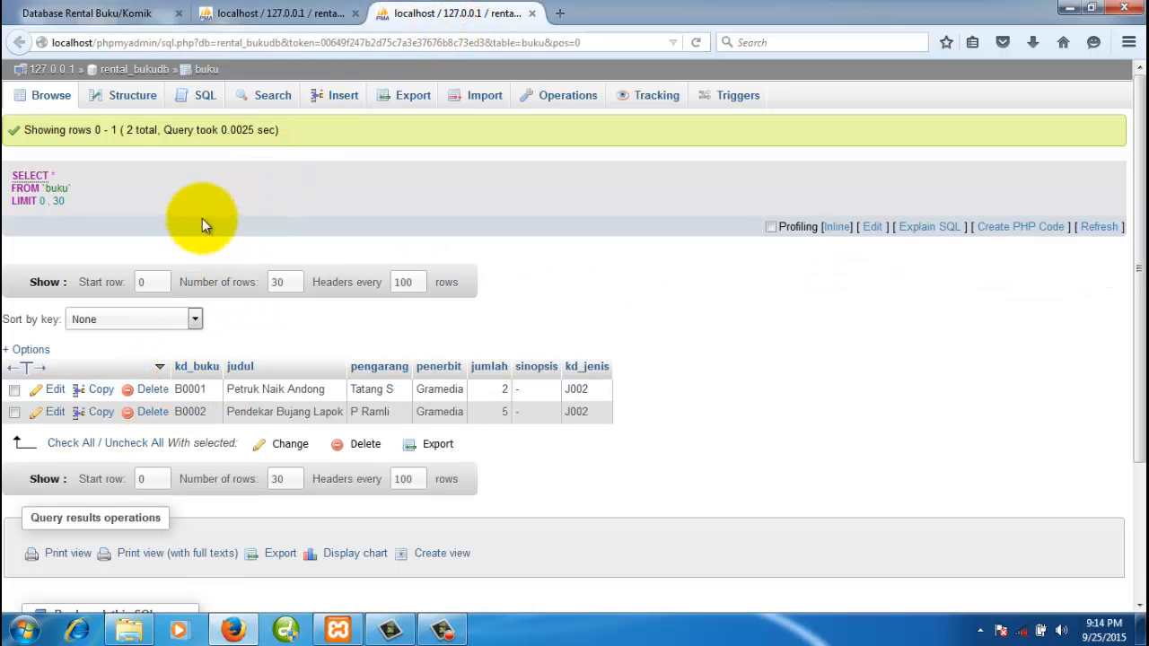
{"action": "left_click", "coordinate": [144, 97]}
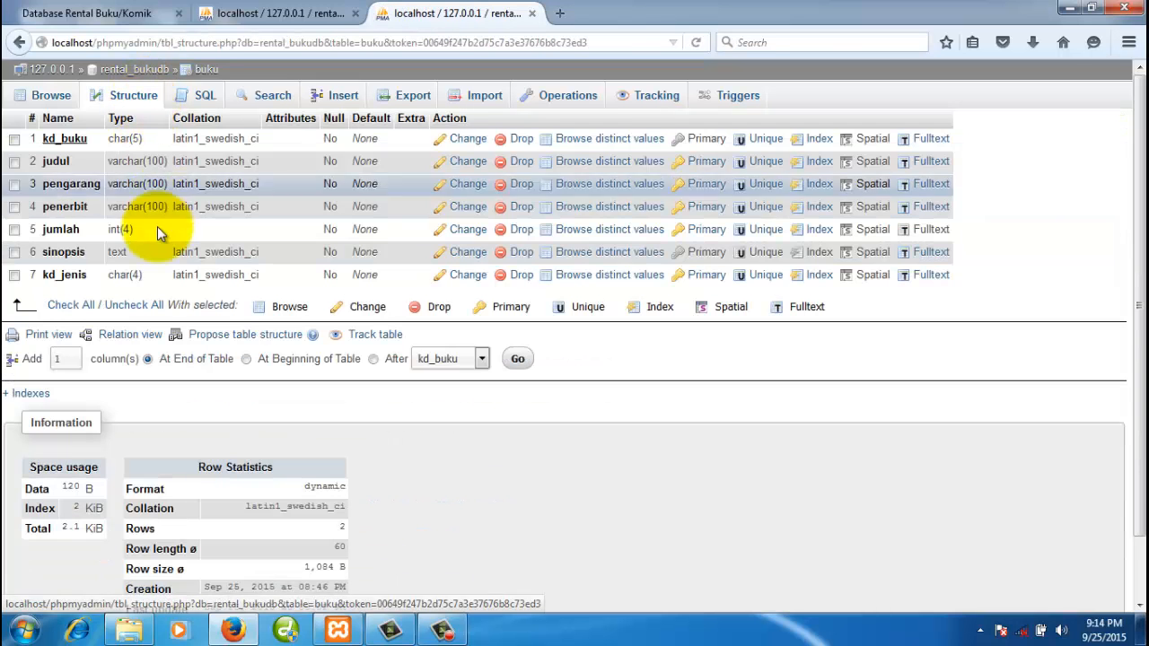
{"action": "left_click", "coordinate": [321, 16]}
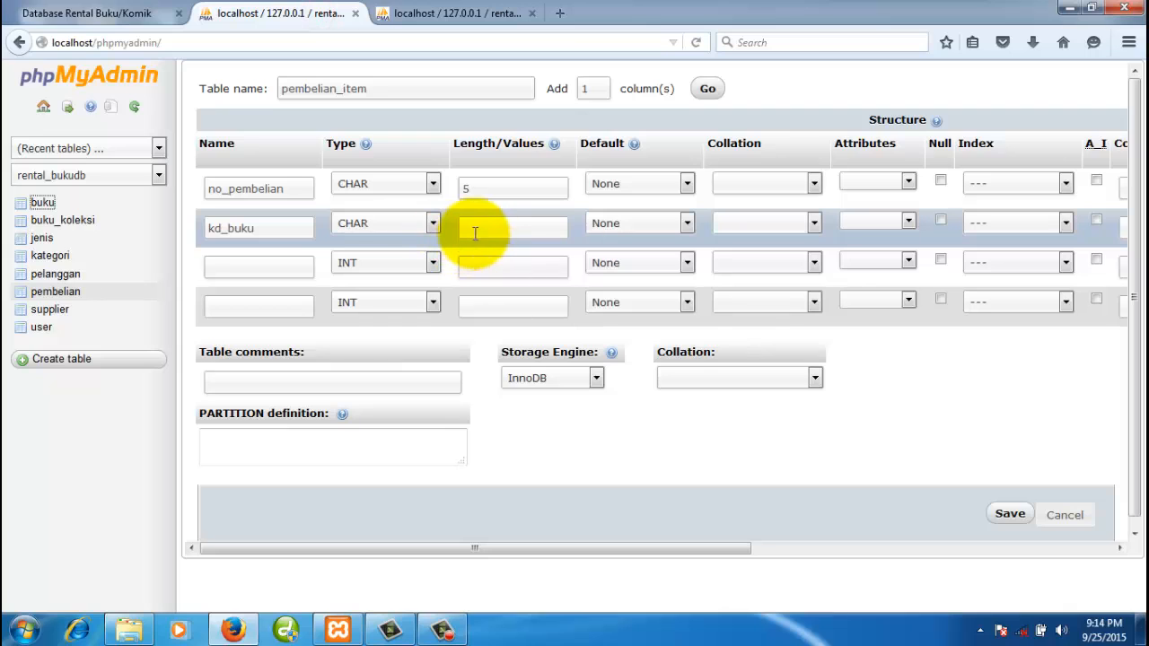
{"action": "type", "text": "5"}
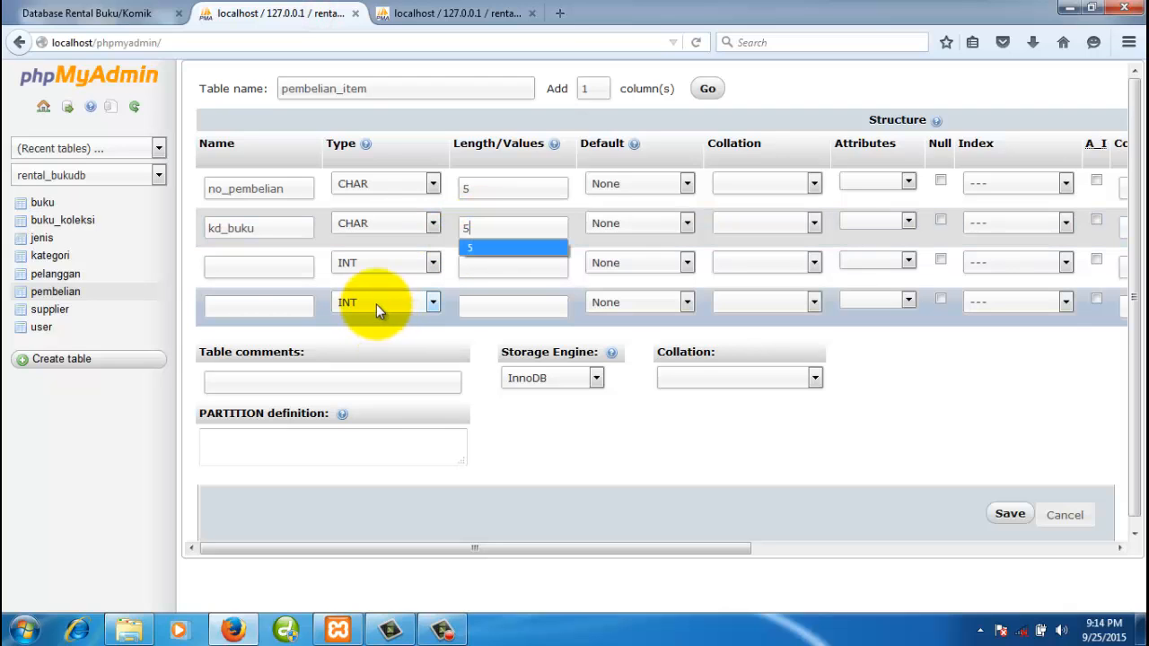
- Add the third column jumlah as INT(4)
{"action": "left_click", "coordinate": [284, 266]}
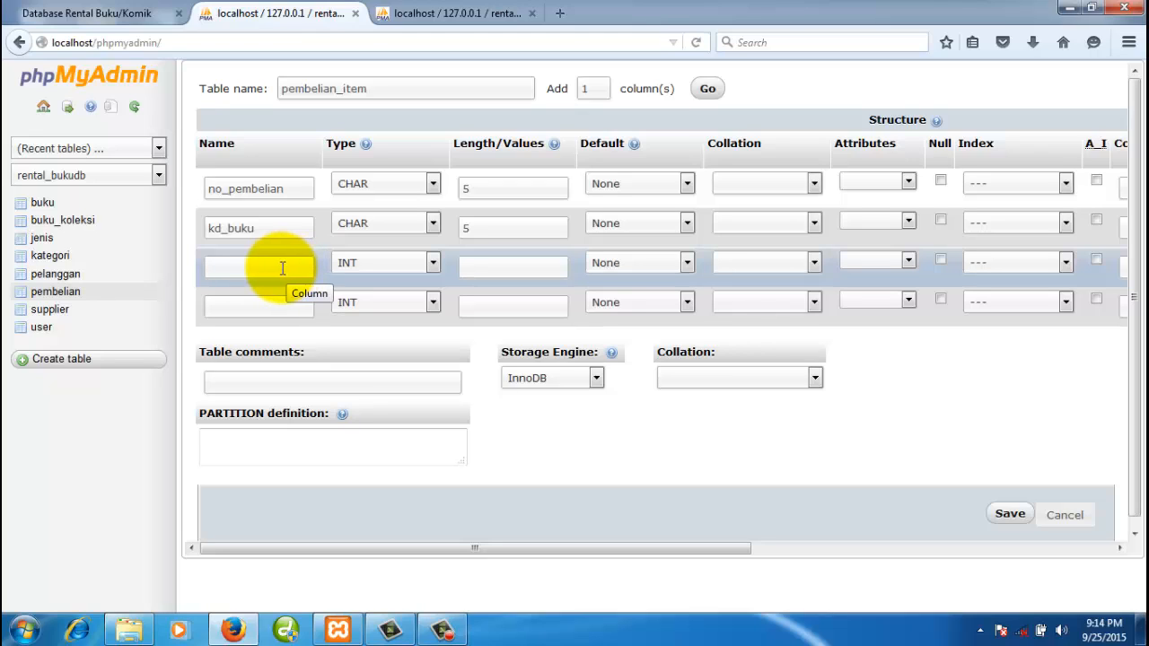
{"action": "type", "text": "jumlah"}
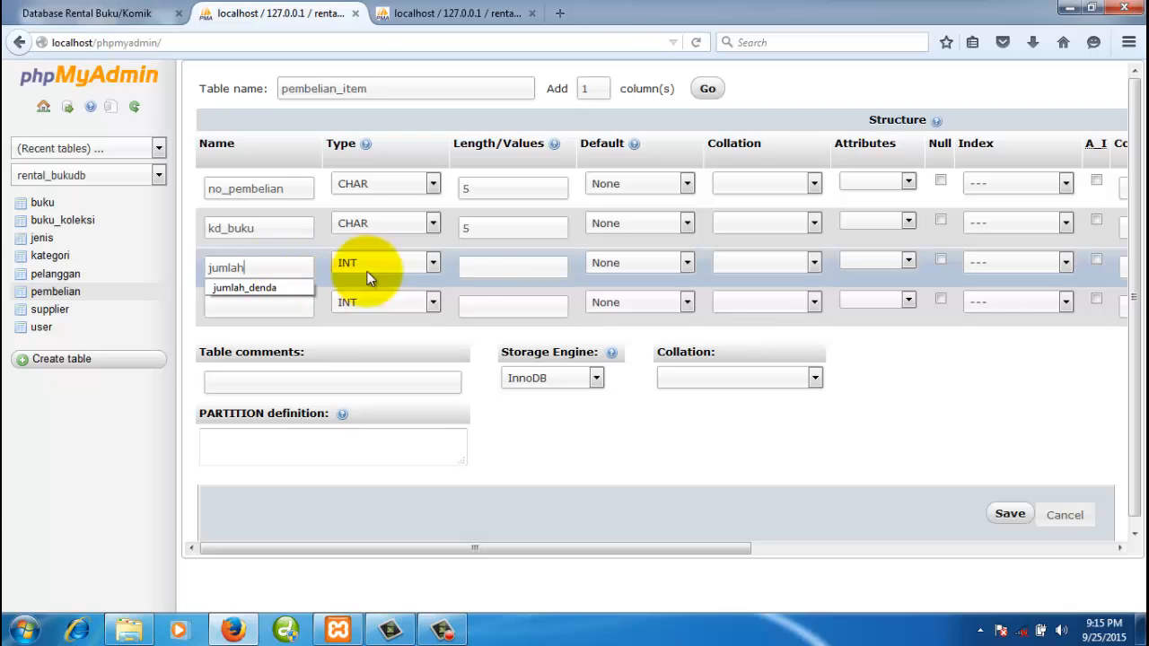
{"action": "left_click", "coordinate": [485, 266]}
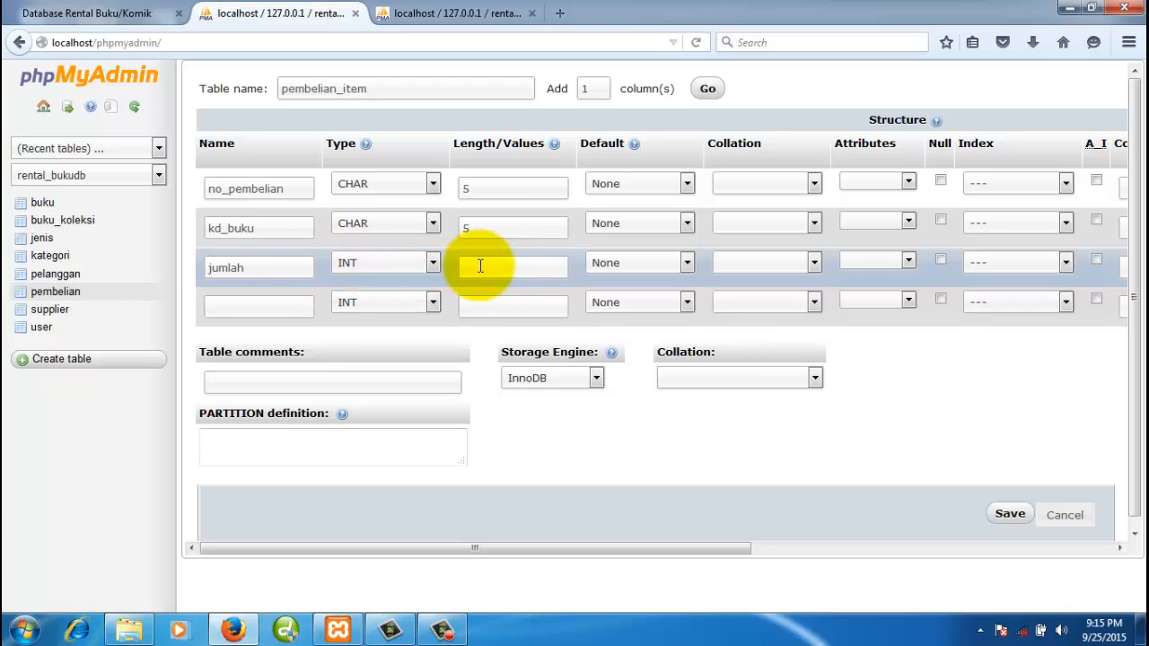
{"action": "type", "text": "3"}
{"action": "key", "text": "BackSpace"}
{"action": "type", "text": "4"}
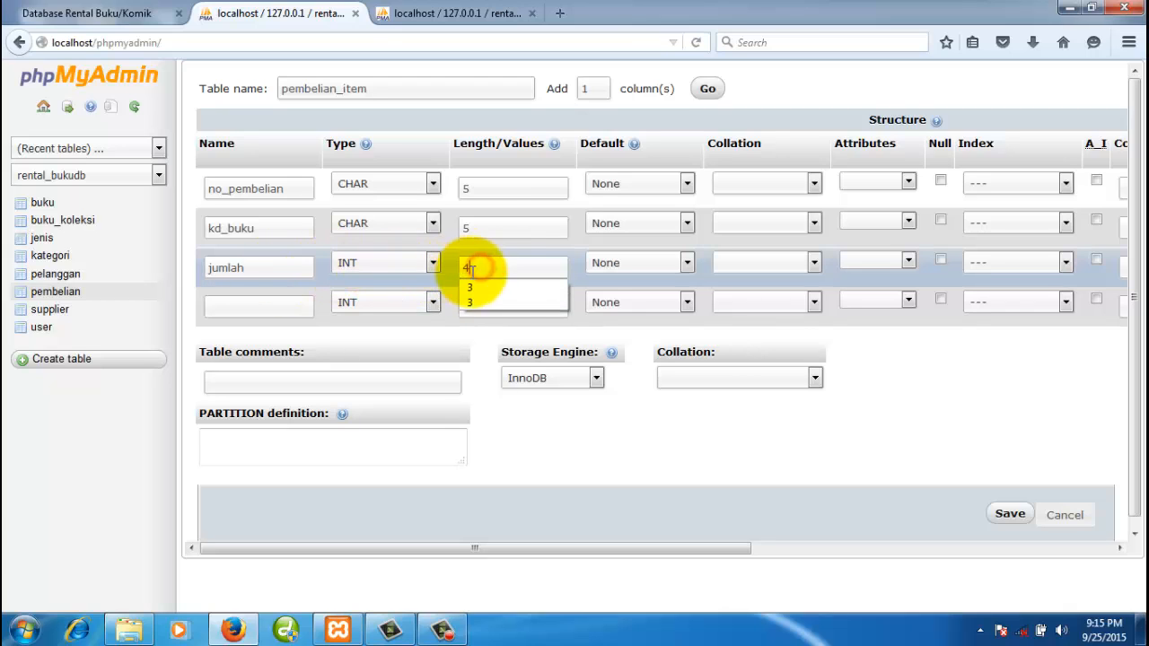
- Add harga_beli as INT(12) and select MyISAM as the storage engine
{"action": "left_click", "coordinate": [537, 441]}
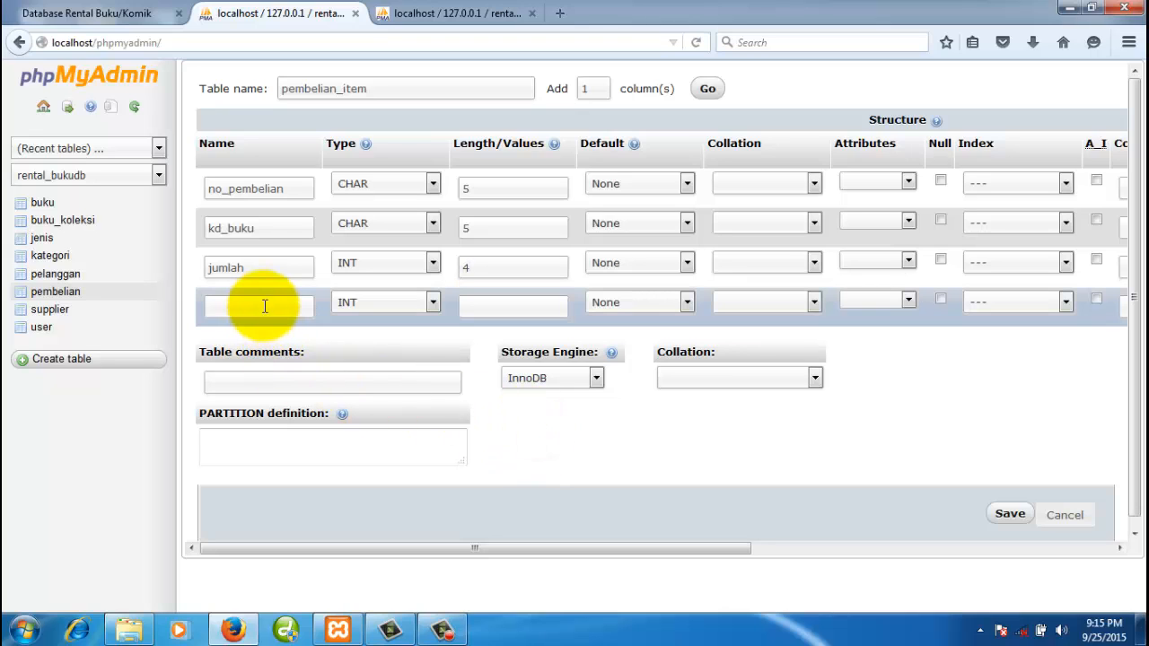
{"action": "type", "text": "harga_beli"}
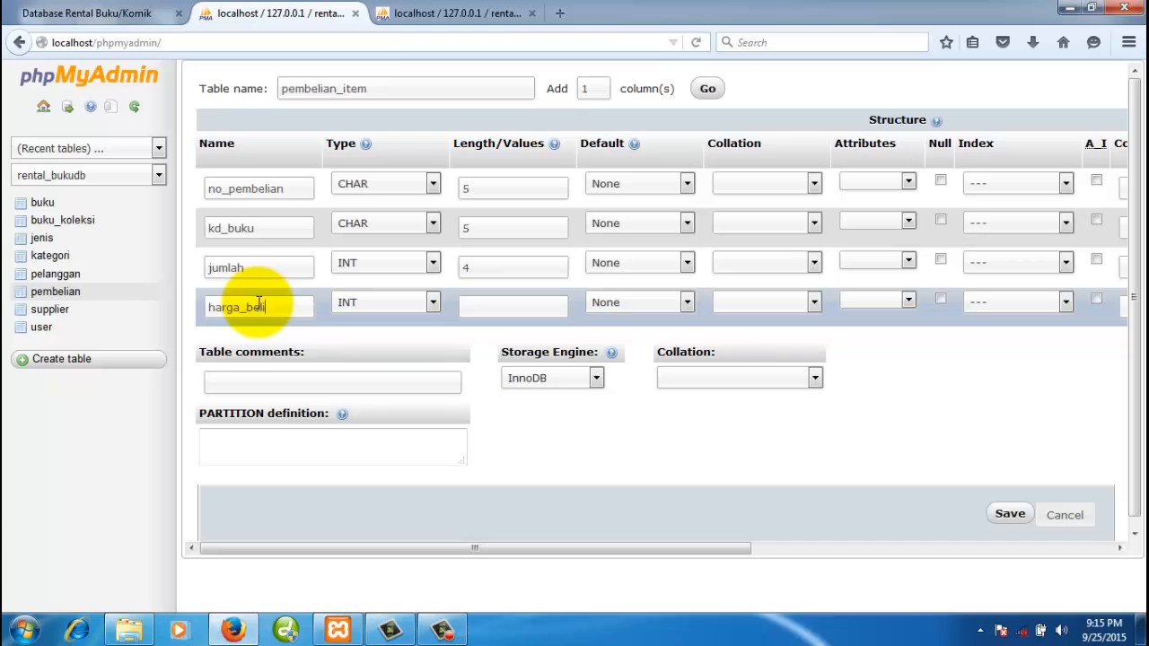
{"action": "left_click", "coordinate": [473, 302]}
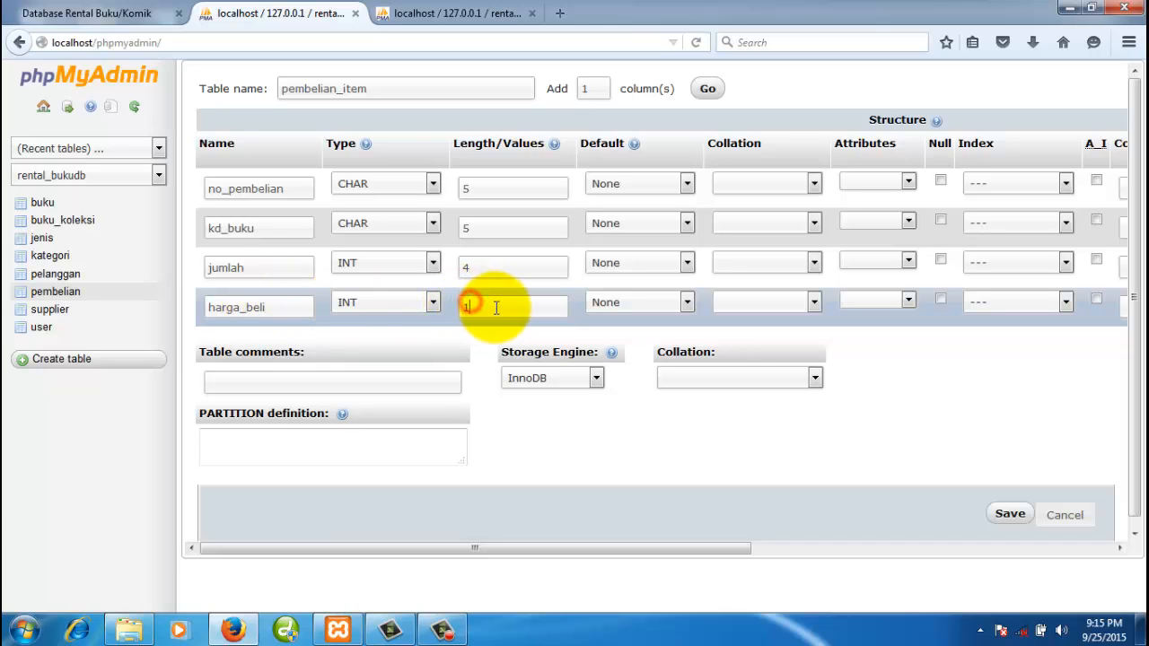
{"action": "type", "text": "12"}
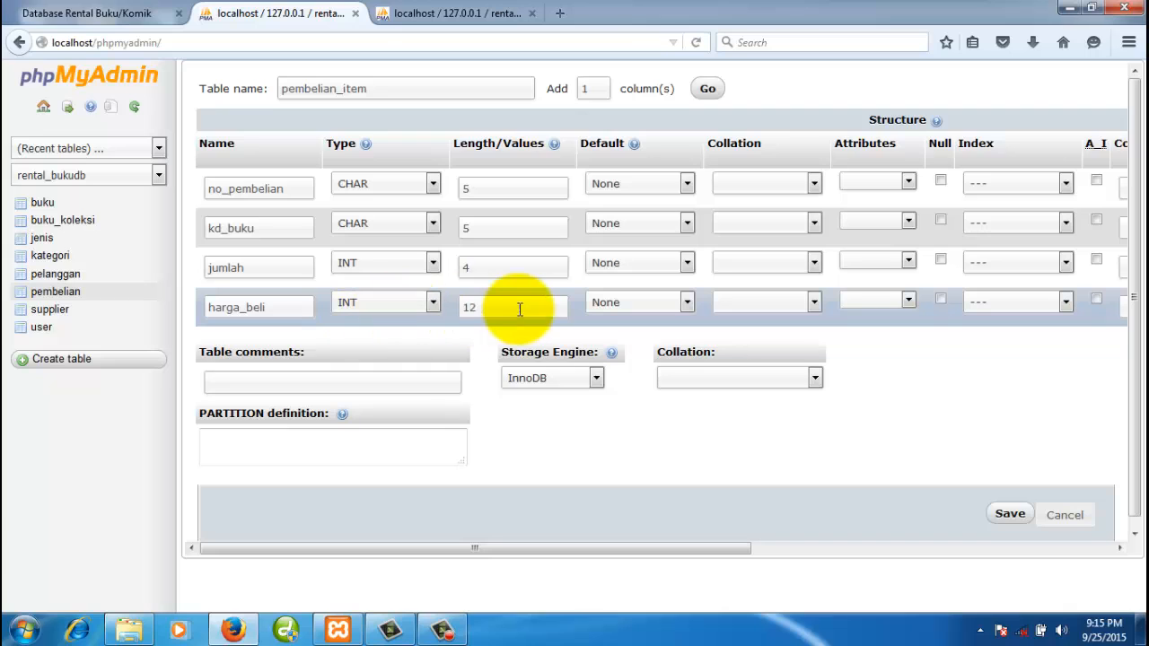
{"action": "left_click", "coordinate": [579, 383]}
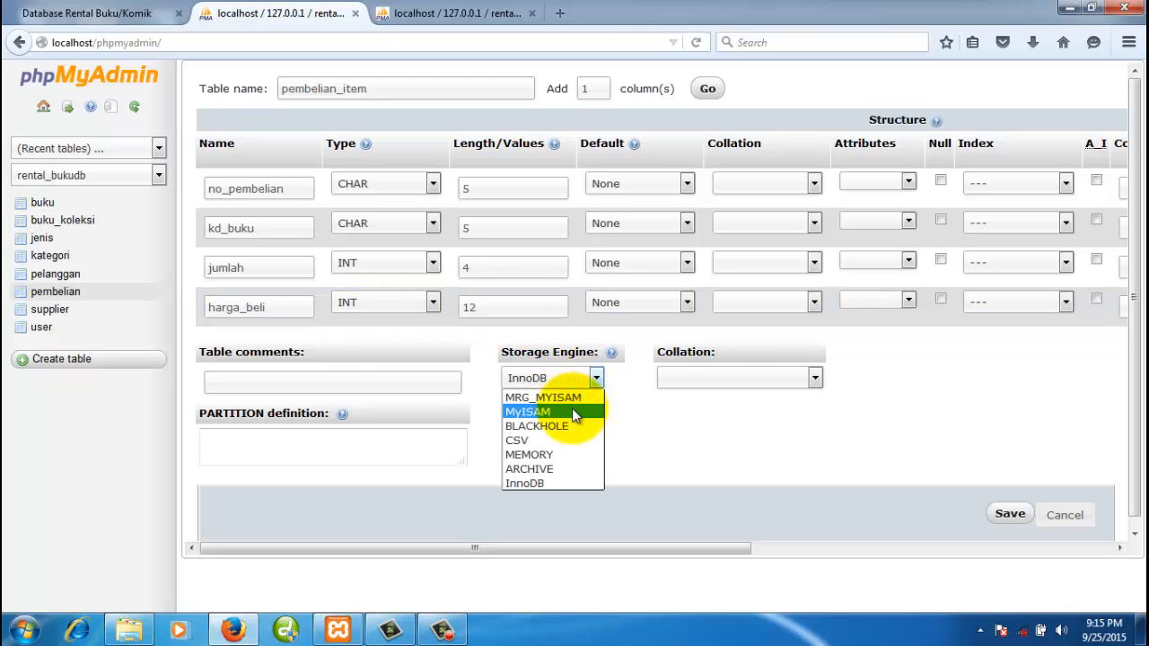
{"action": "left_click", "coordinate": [574, 411]}
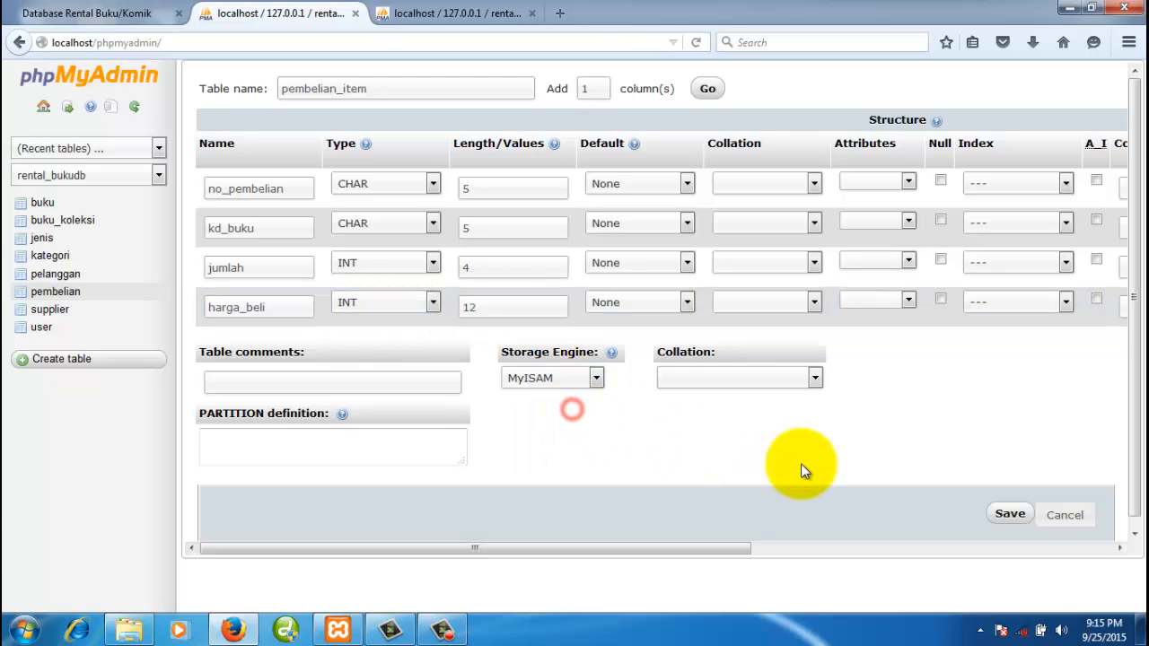
- Save the pembelian_item table, then view the pembelian and pembelian_item structures
{"action": "left_click", "coordinate": [1007, 515]}
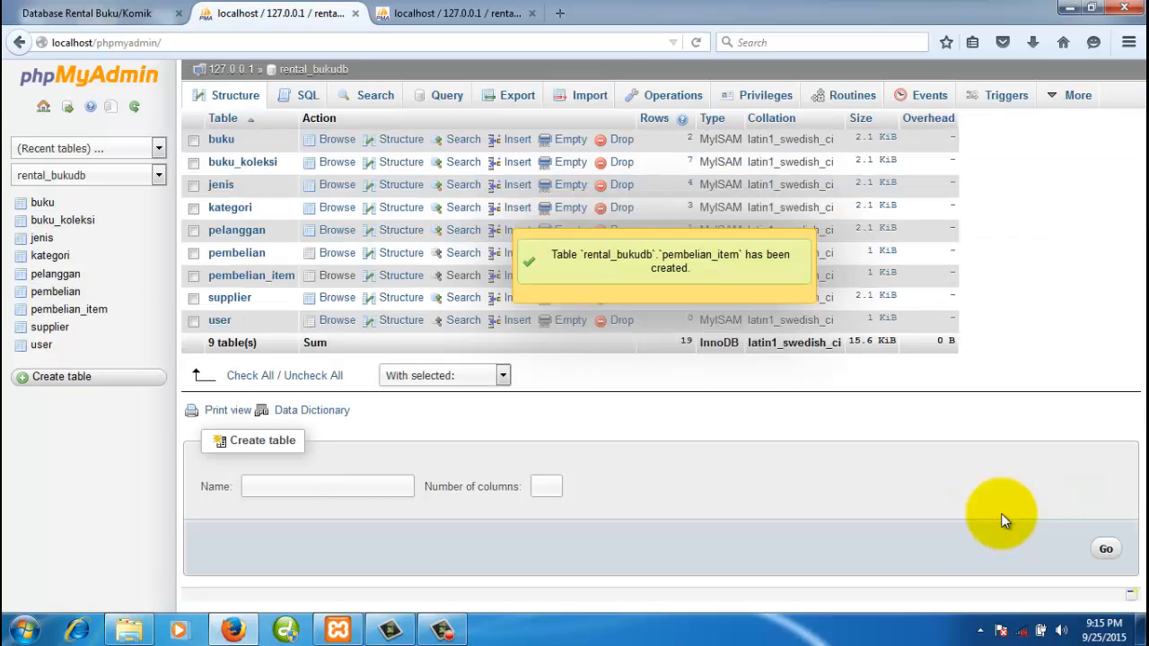
{"action": "left_click", "coordinate": [61, 295]}
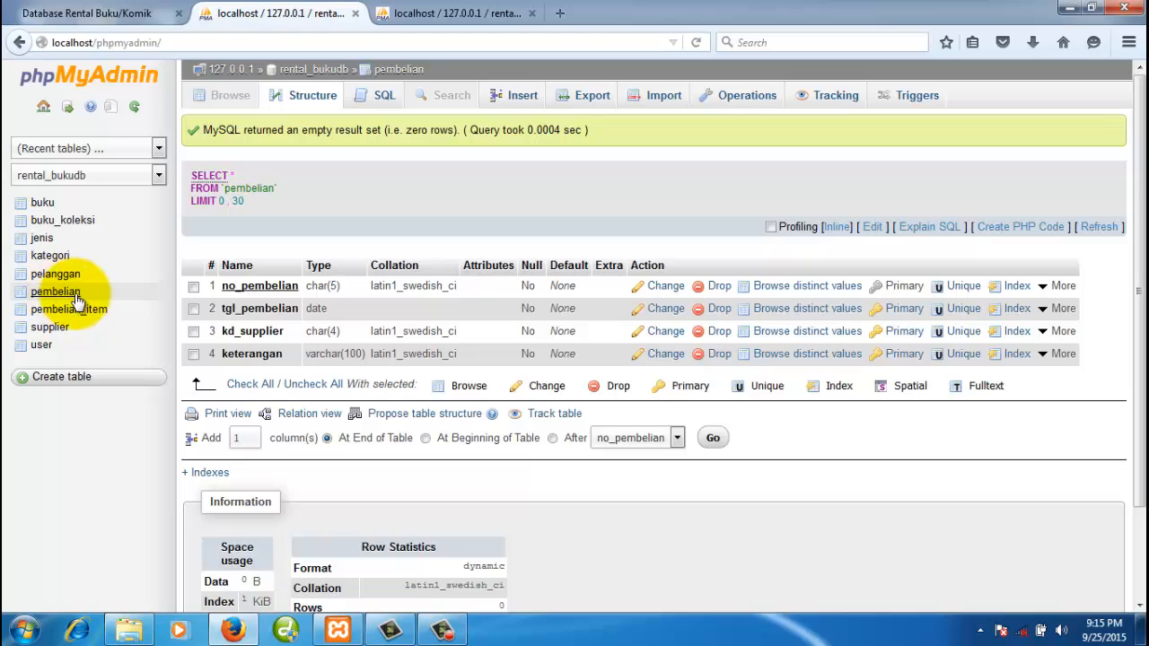
{"action": "left_click", "coordinate": [95, 314]}
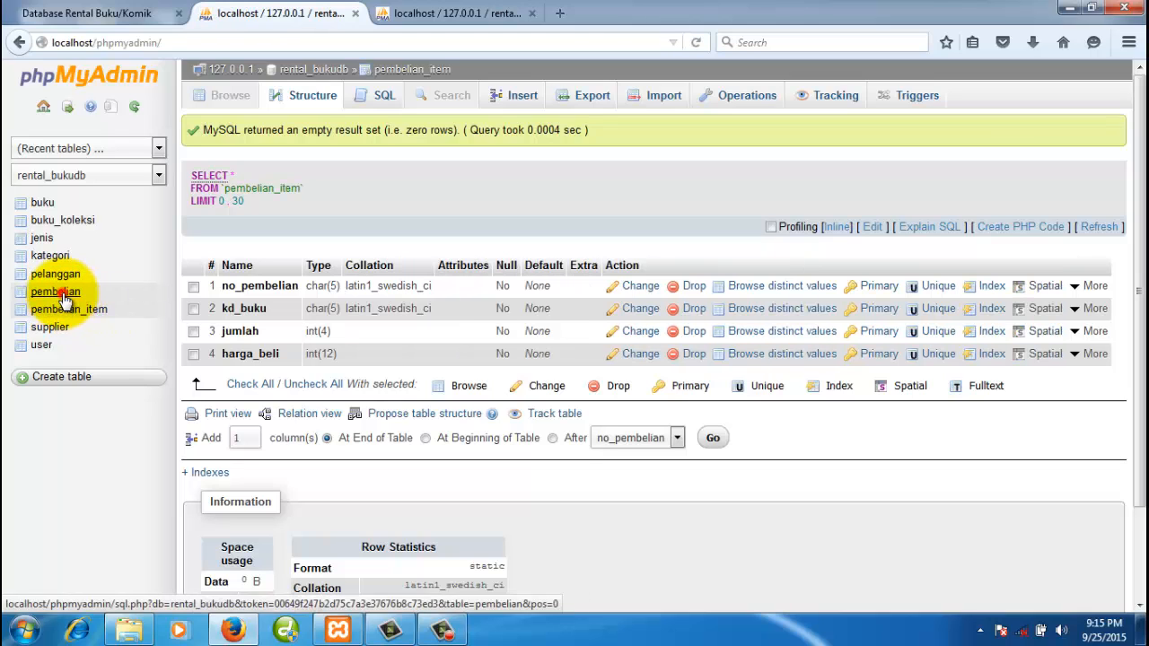
{"action": "left_click", "coordinate": [66, 296]}
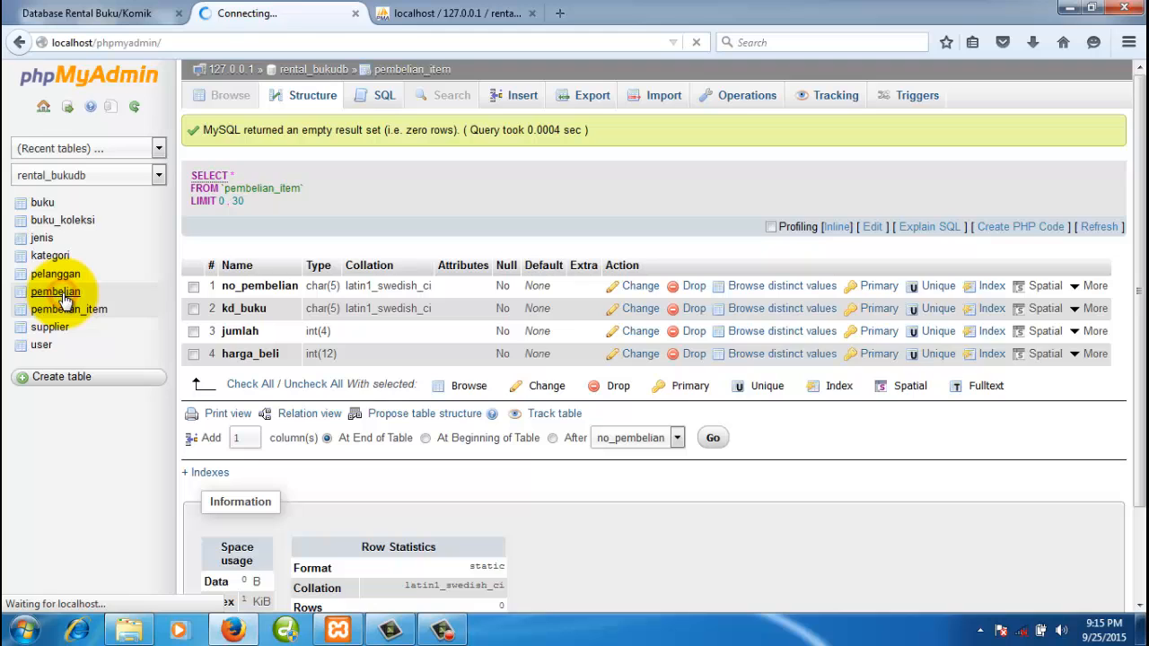
- Check the rental_bukudb table list and the relationship diagram, and close the extra buku structure tab
{"action": "left_click", "coordinate": [316, 71]}
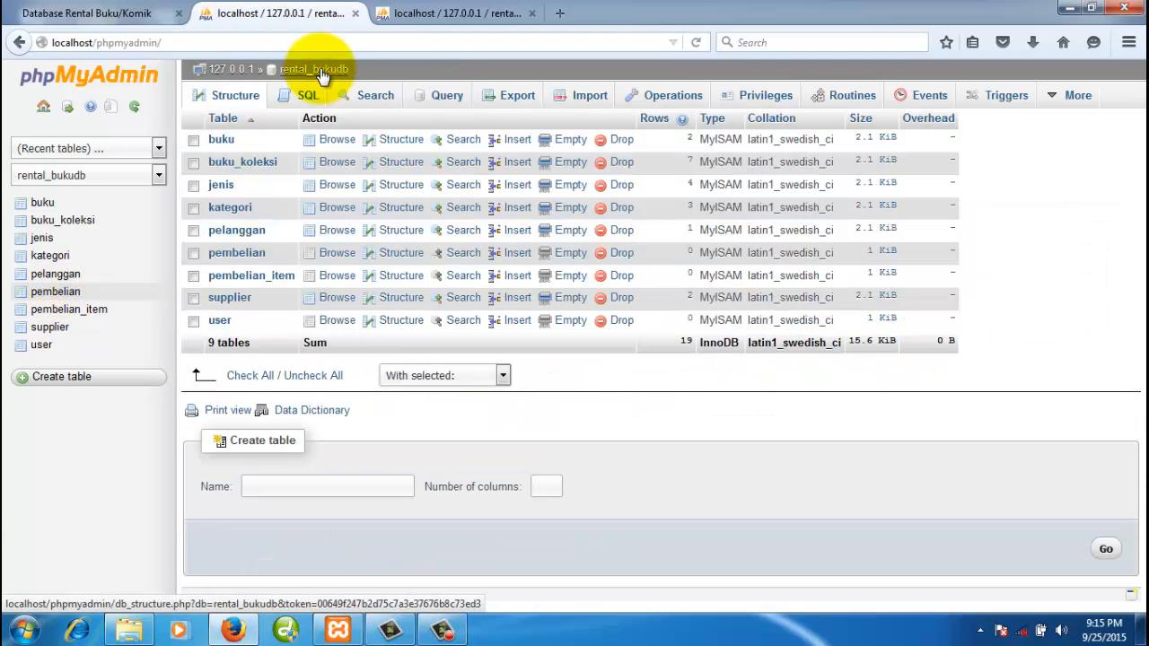
{"action": "left_click", "coordinate": [116, 14]}
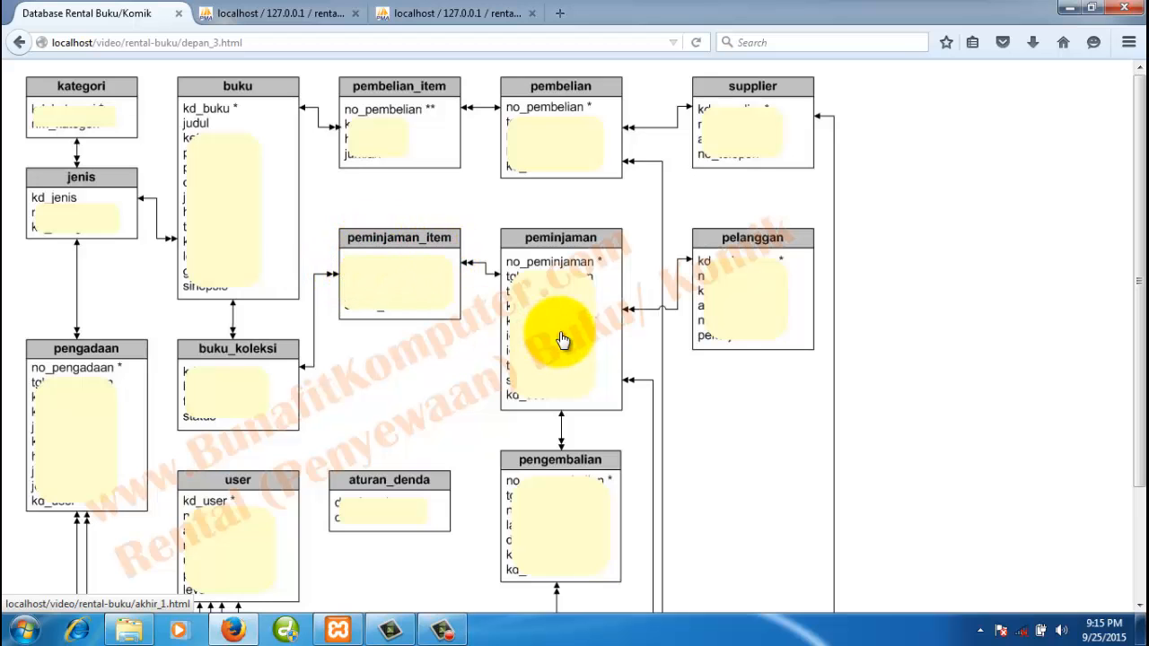
{"action": "left_click", "coordinate": [440, 12]}
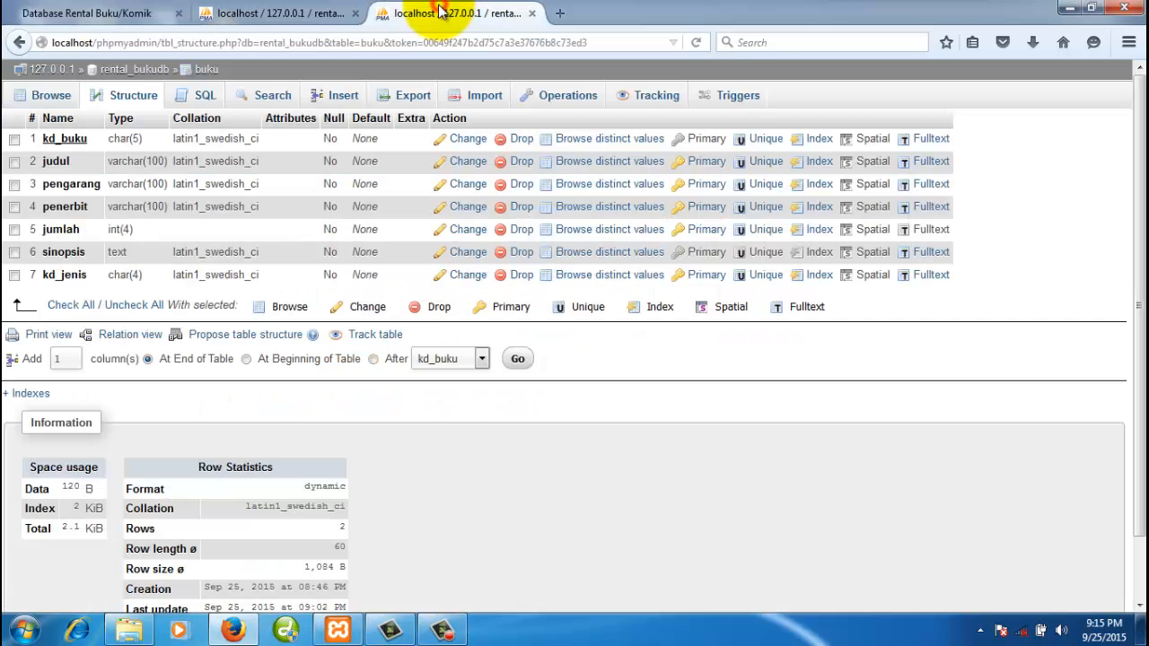
{"action": "left_click", "coordinate": [532, 13]}
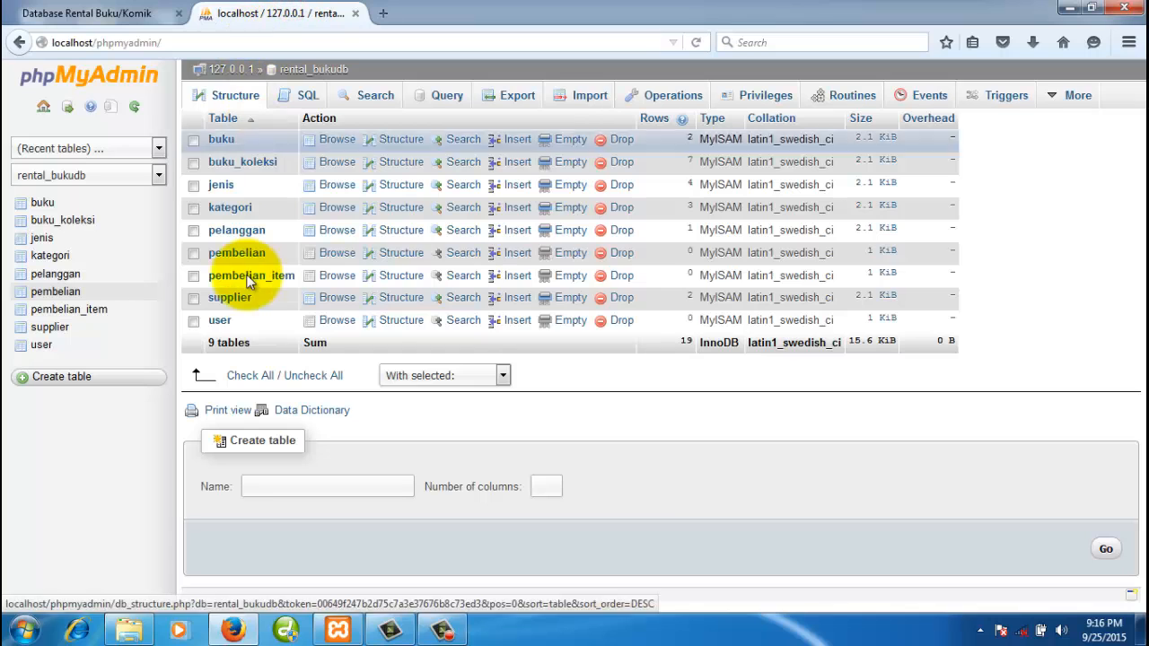
- Recheck the pembelian and pembelian_item structures against the diagram and return to the rental_bukudb overview
{"action": "left_click", "coordinate": [70, 300]}
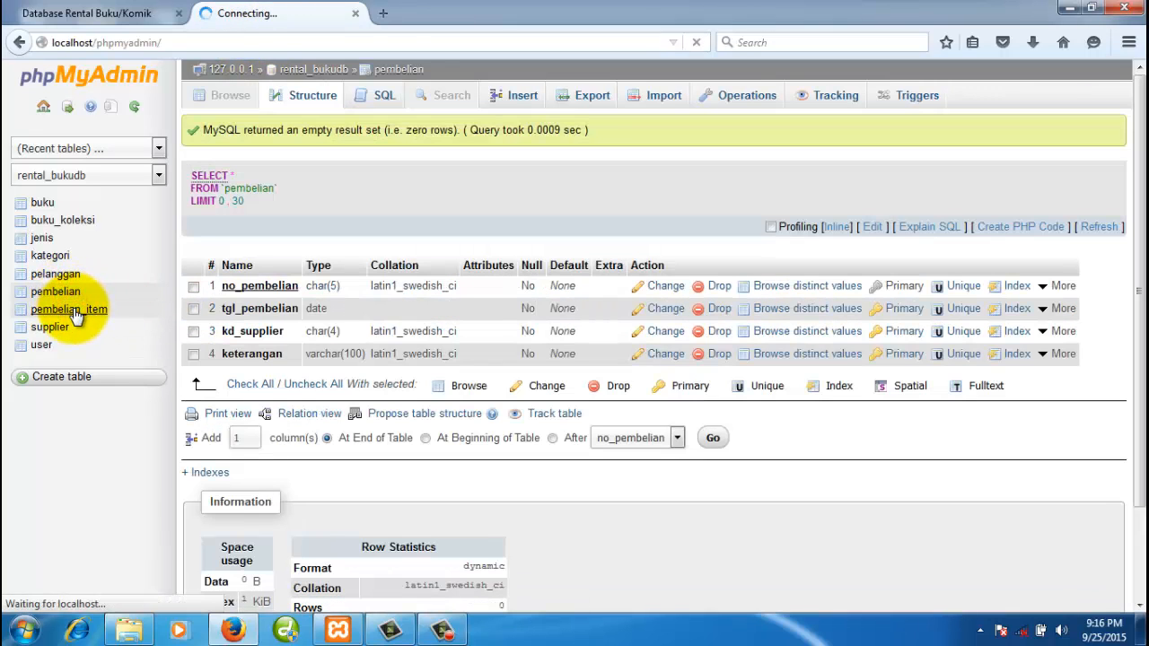
{"action": "left_click", "coordinate": [75, 310]}
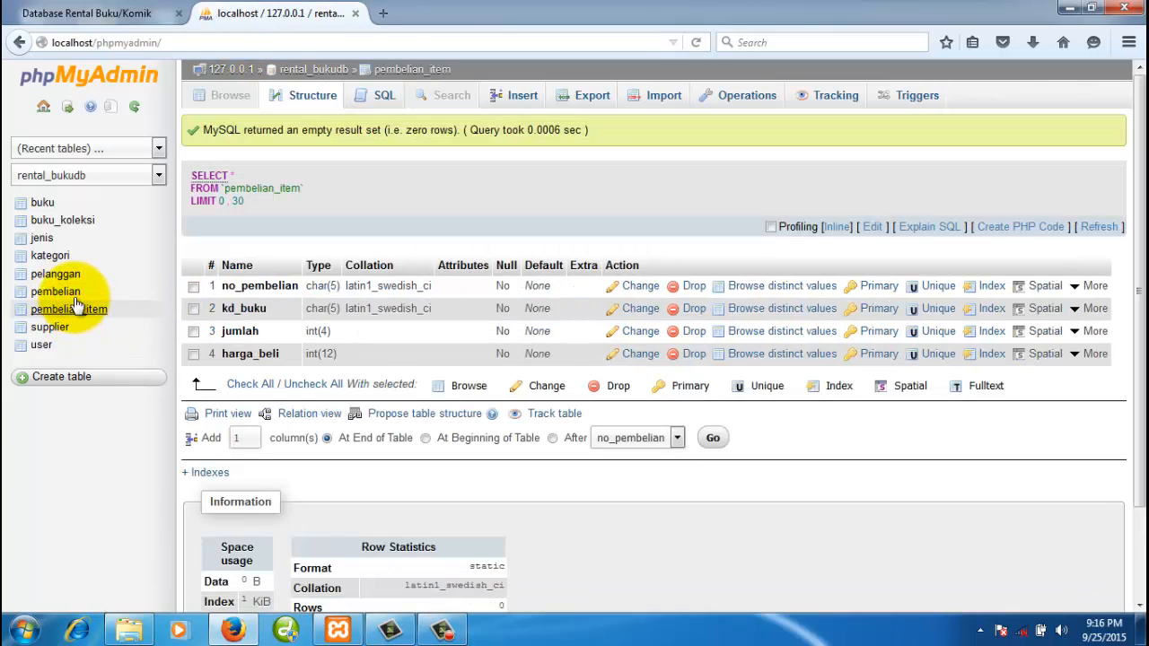
{"action": "left_click", "coordinate": [325, 71]}
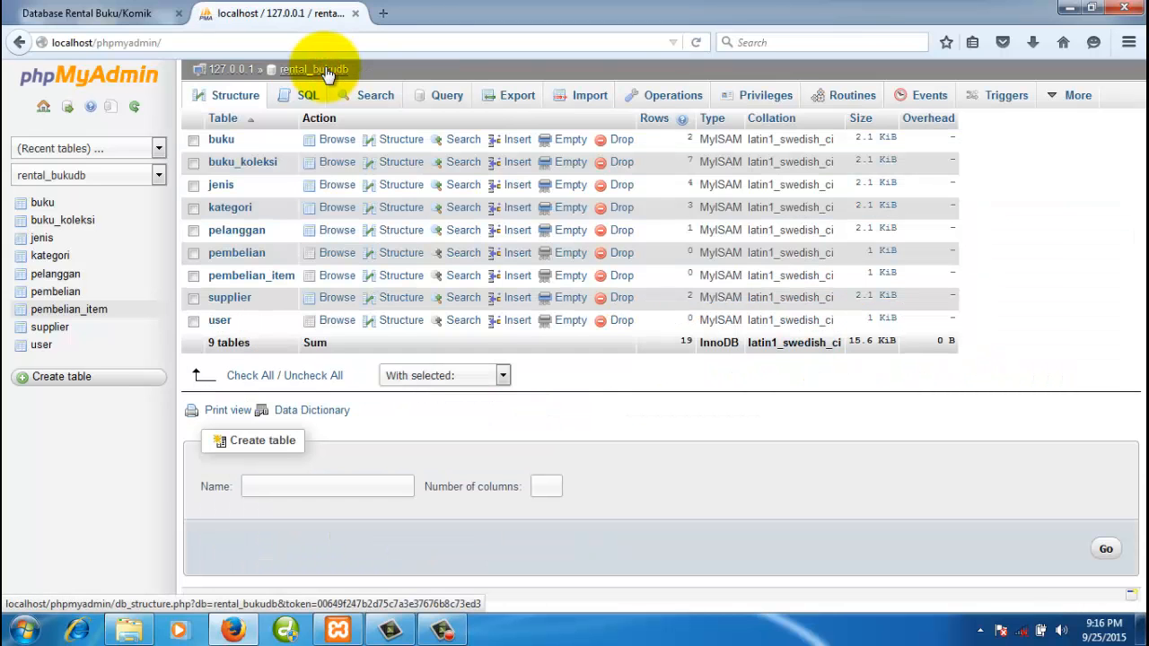
{"action": "left_click", "coordinate": [139, 15]}
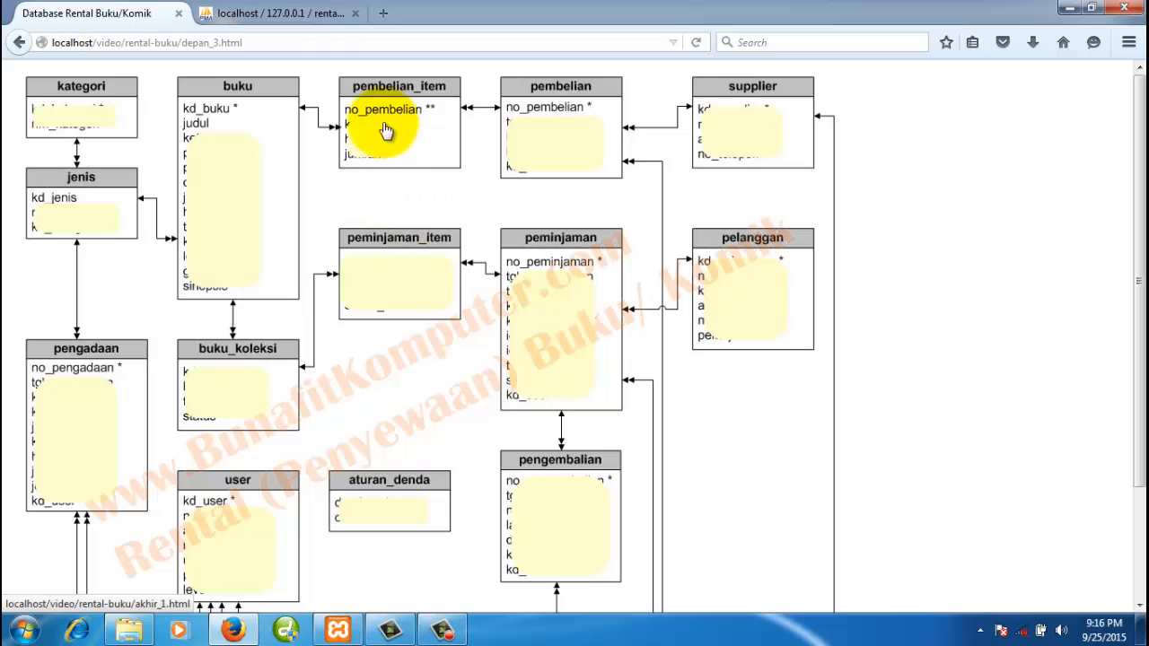
{"action": "left_click", "coordinate": [301, 13]}
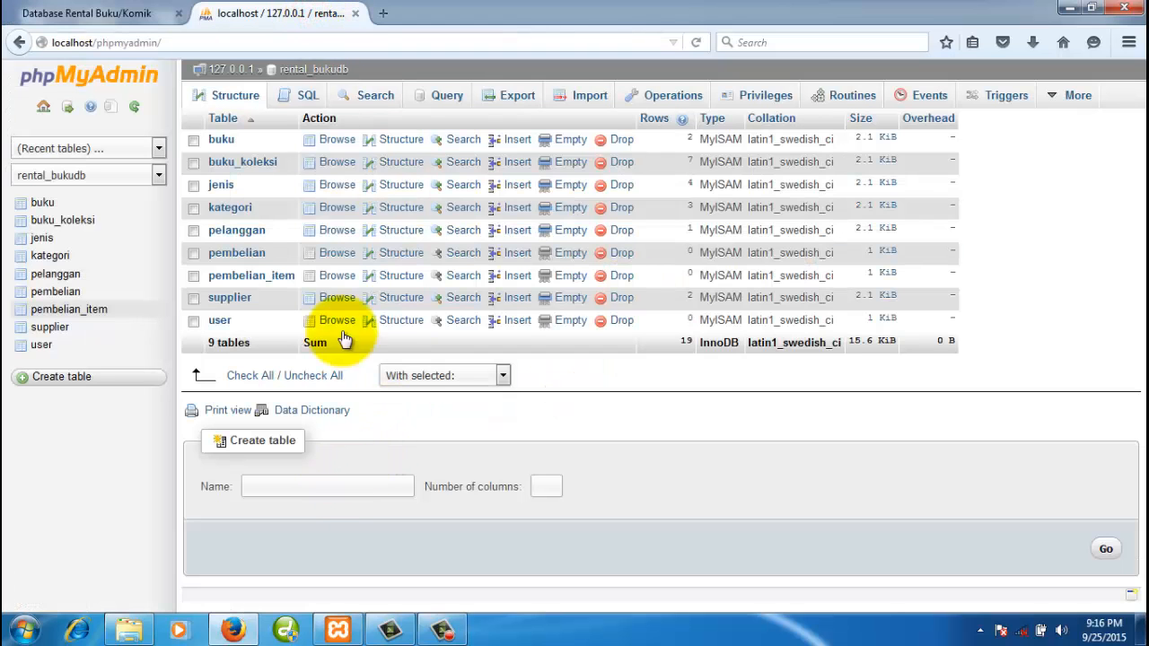
{"action": "left_click", "coordinate": [324, 72]}
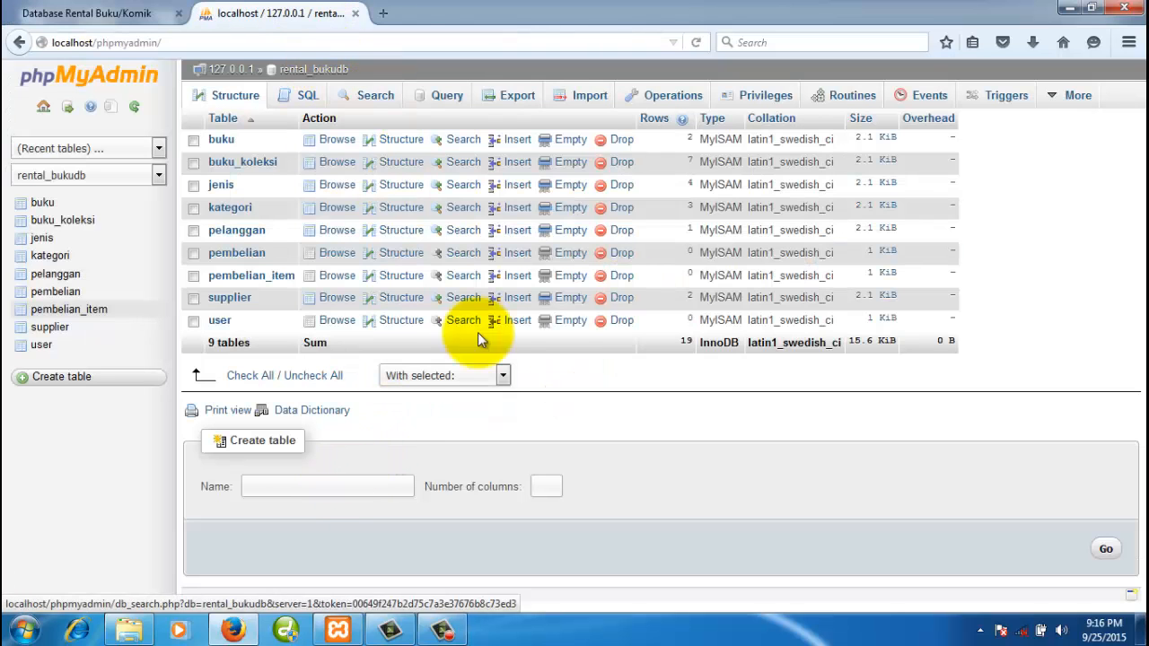
{"action": "left_click", "coordinate": [366, 488]}
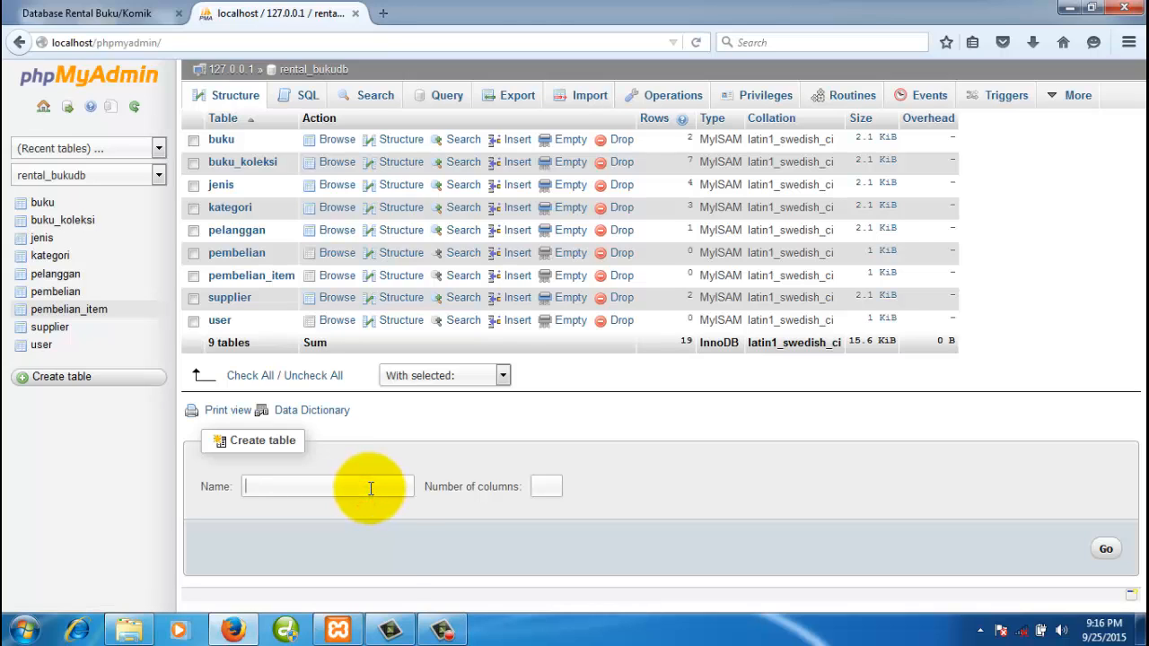
- Start a new table named peminjaman with 5 columns
{"action": "type", "text": "peminjaman"}
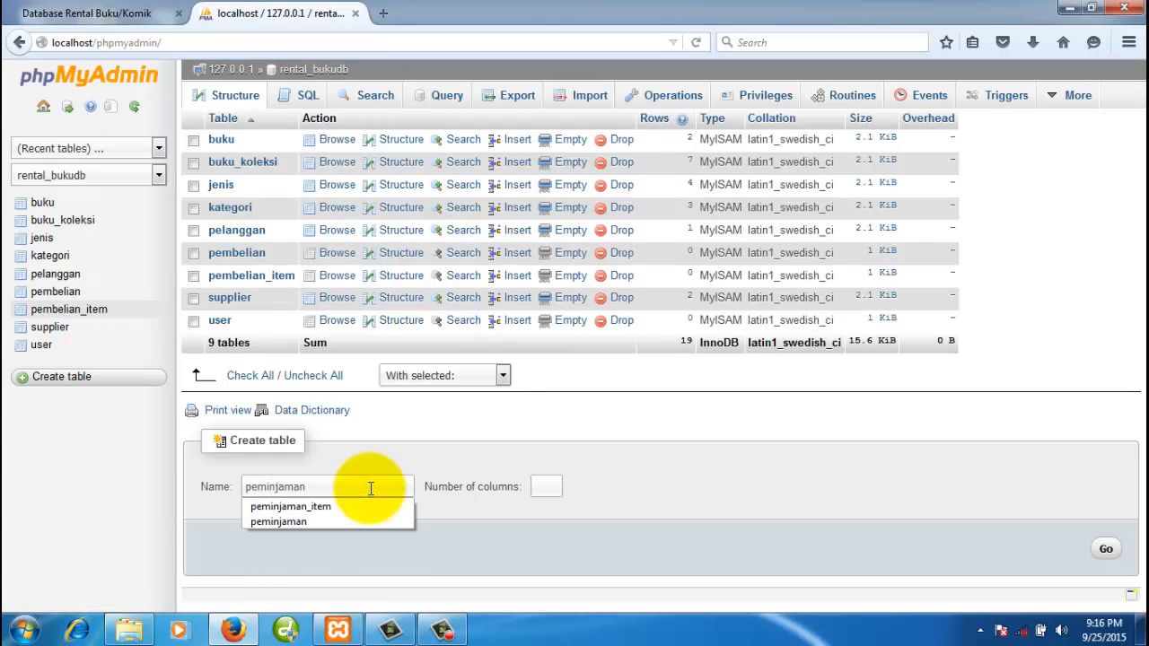
{"action": "left_click", "coordinate": [550, 483]}
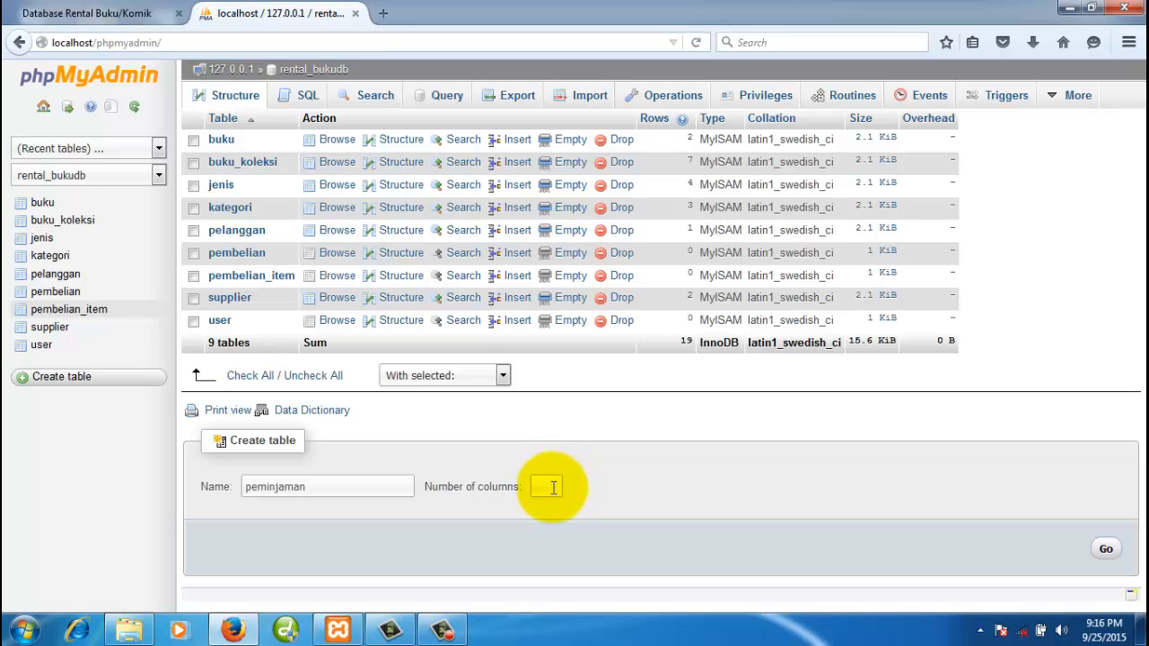
{"action": "type", "text": "5"}
{"action": "left_click", "coordinate": [656, 482]}
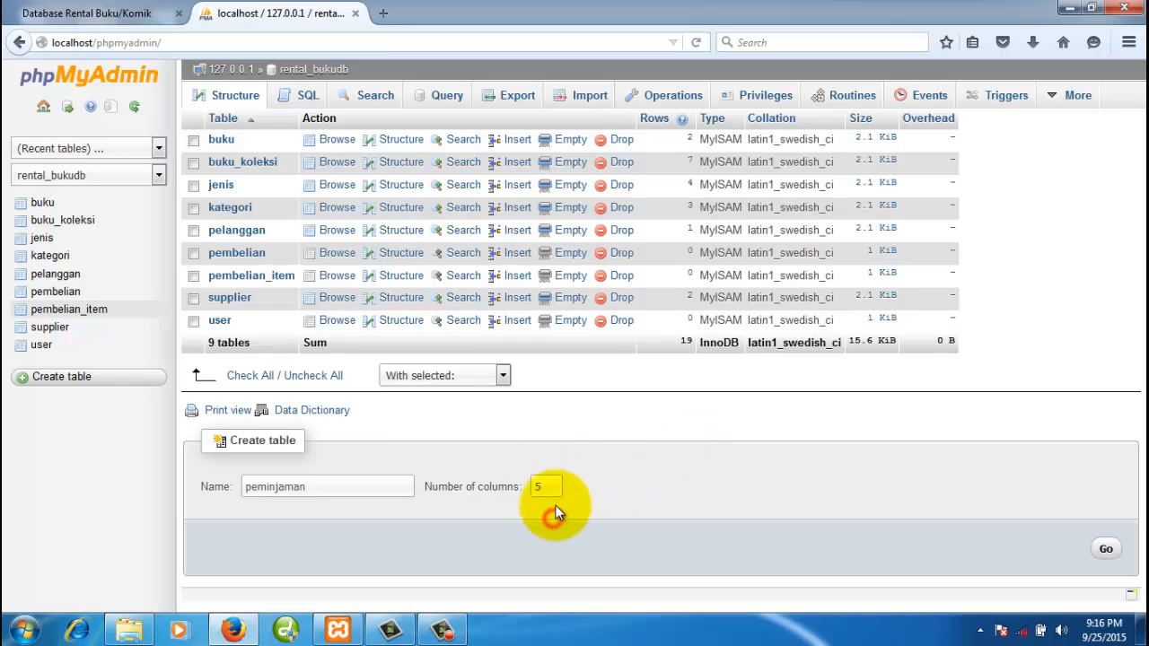
{"action": "left_click", "coordinate": [1106, 549]}
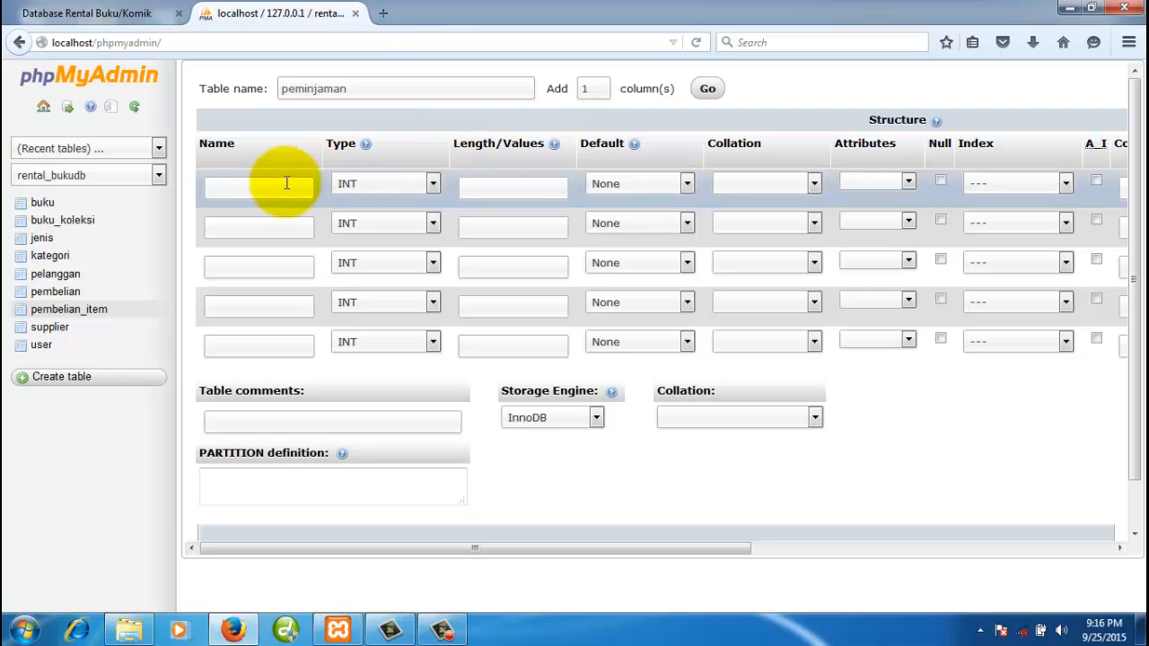
- Name the first two columns no_peminjaman and tgl_peminjaman, and enter kd_pelanggan in the third row
{"action": "left_click", "coordinate": [278, 184]}
{"action": "type", "text": "no"}
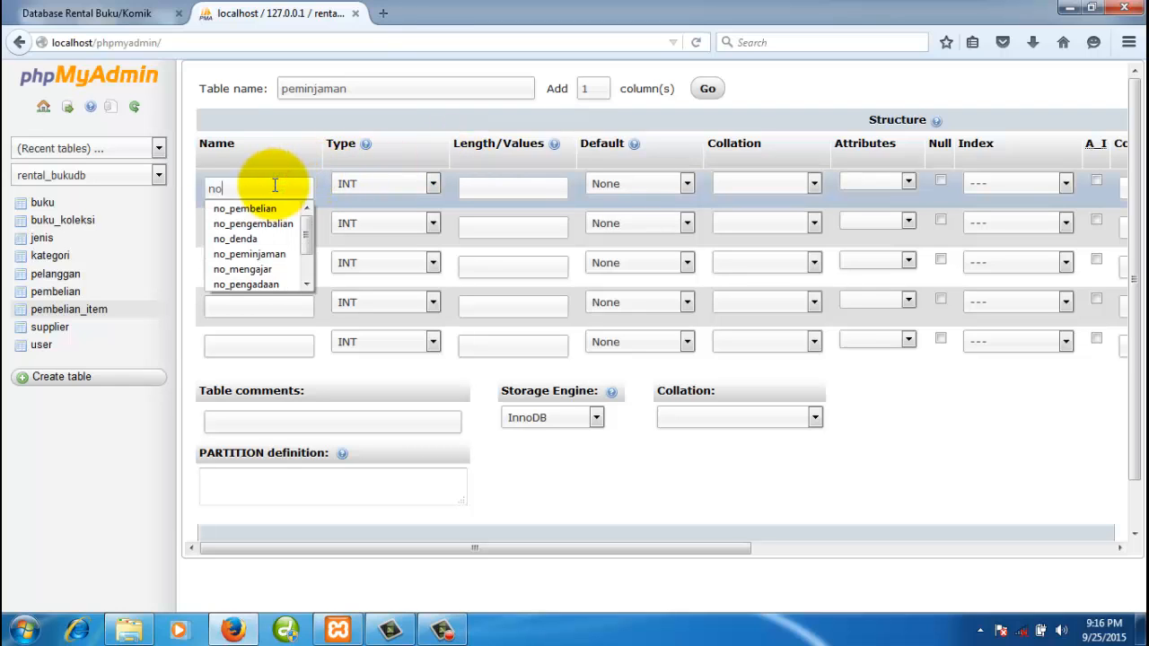
{"action": "type", "text": "_peminjaman"}
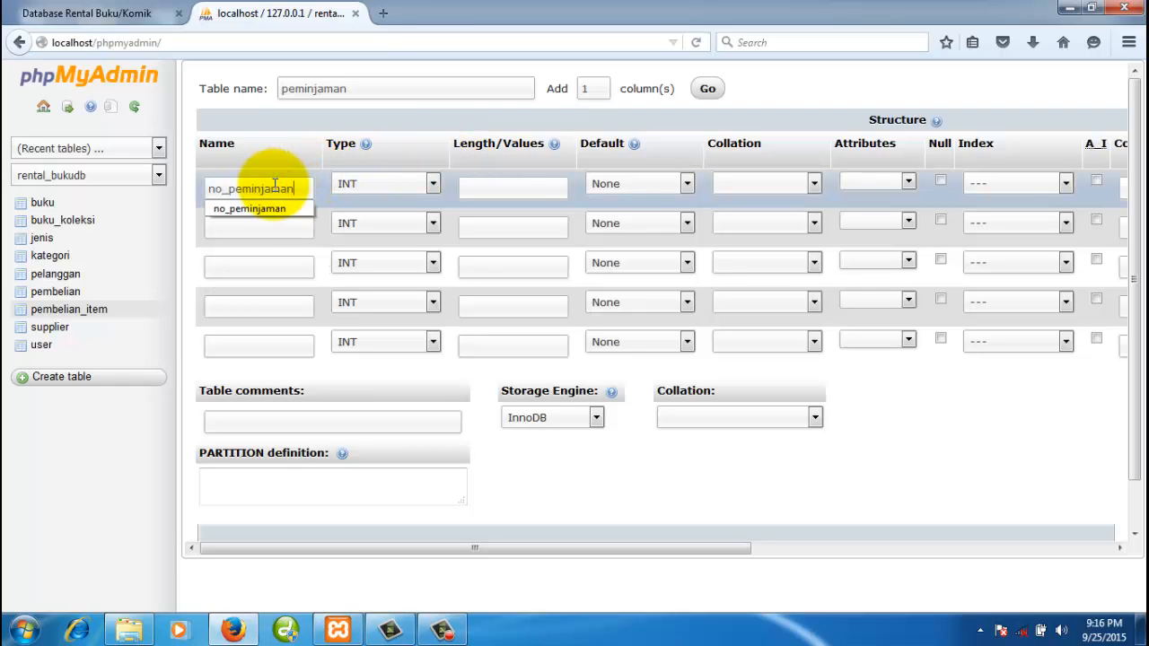
{"action": "left_click", "coordinate": [293, 212]}
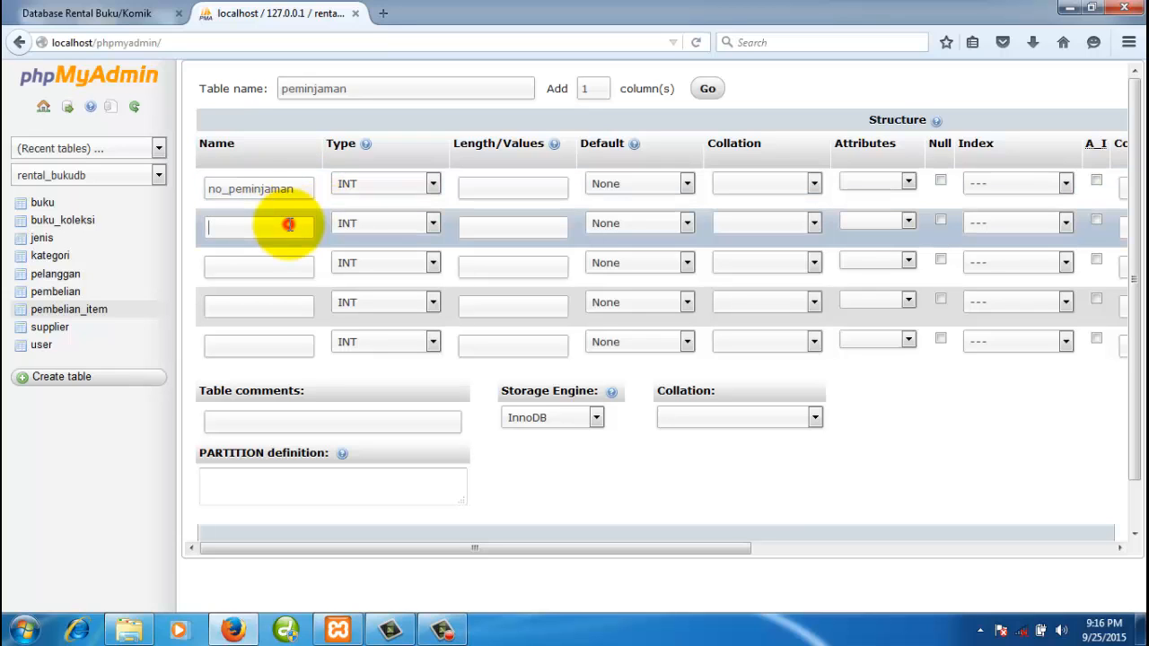
{"action": "type", "text": "tgl_pemi"}
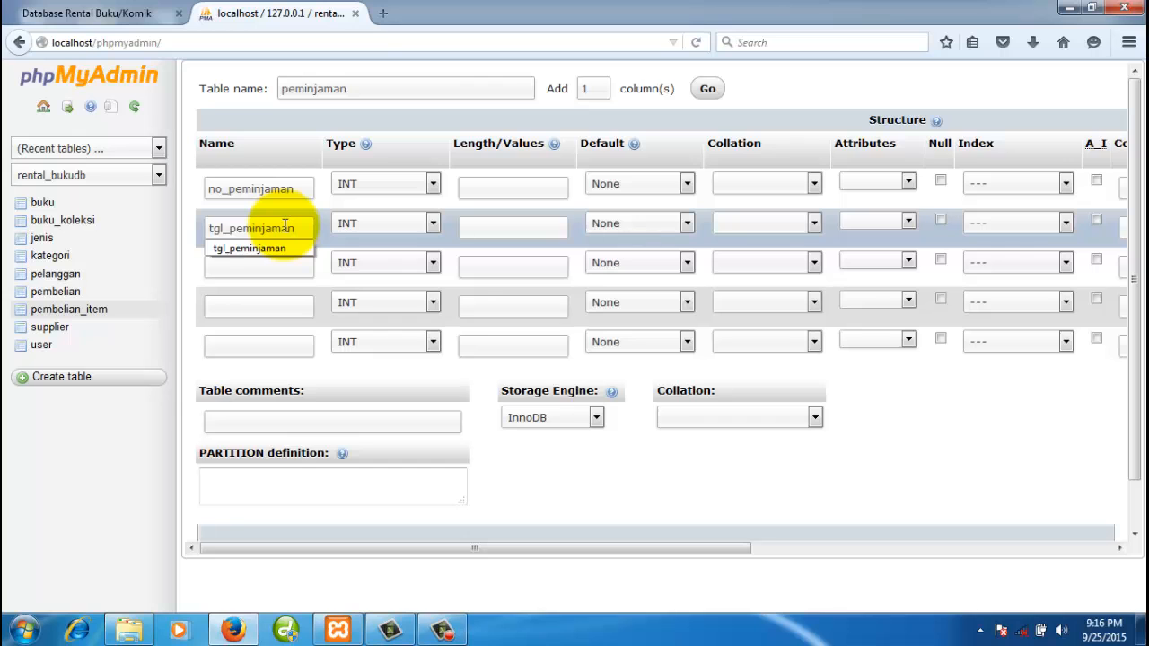
{"action": "type", "text": "njaman"}
{"action": "left_click", "coordinate": [278, 266]}
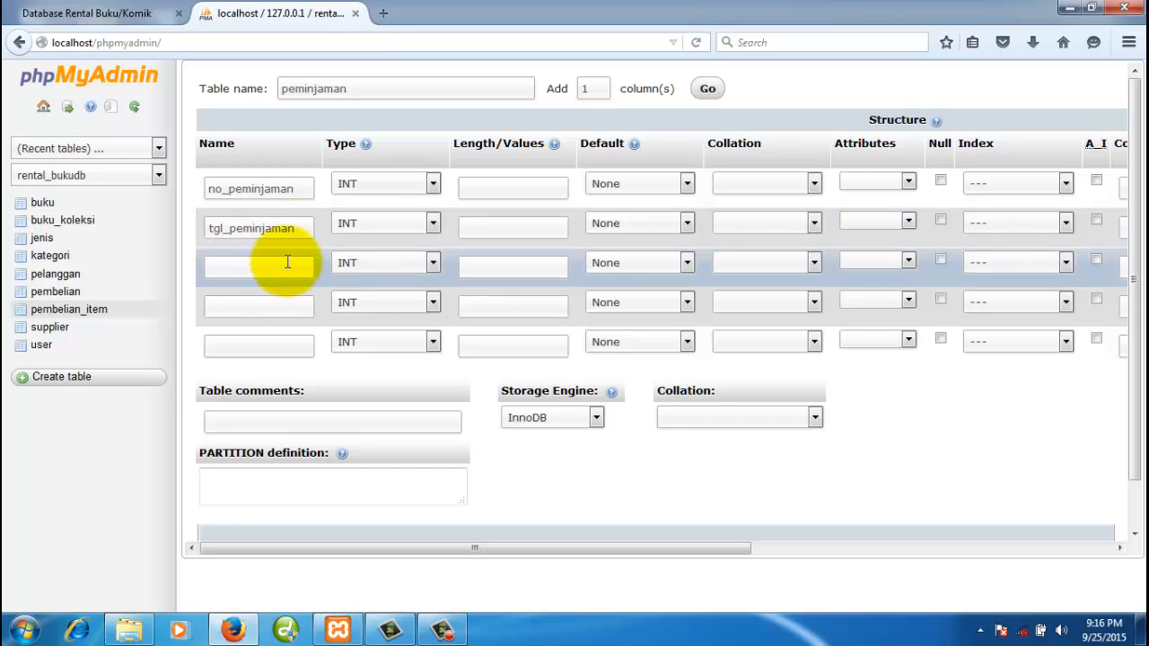
{"action": "left_click", "coordinate": [144, 14]}
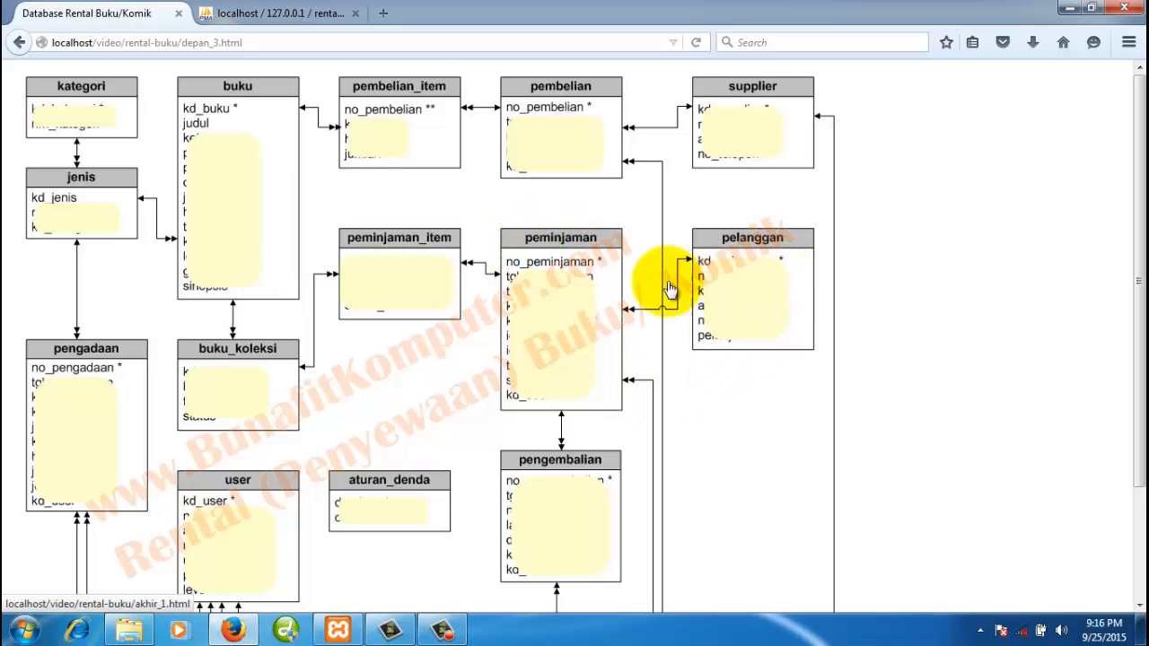
{"action": "left_click", "coordinate": [329, 11]}
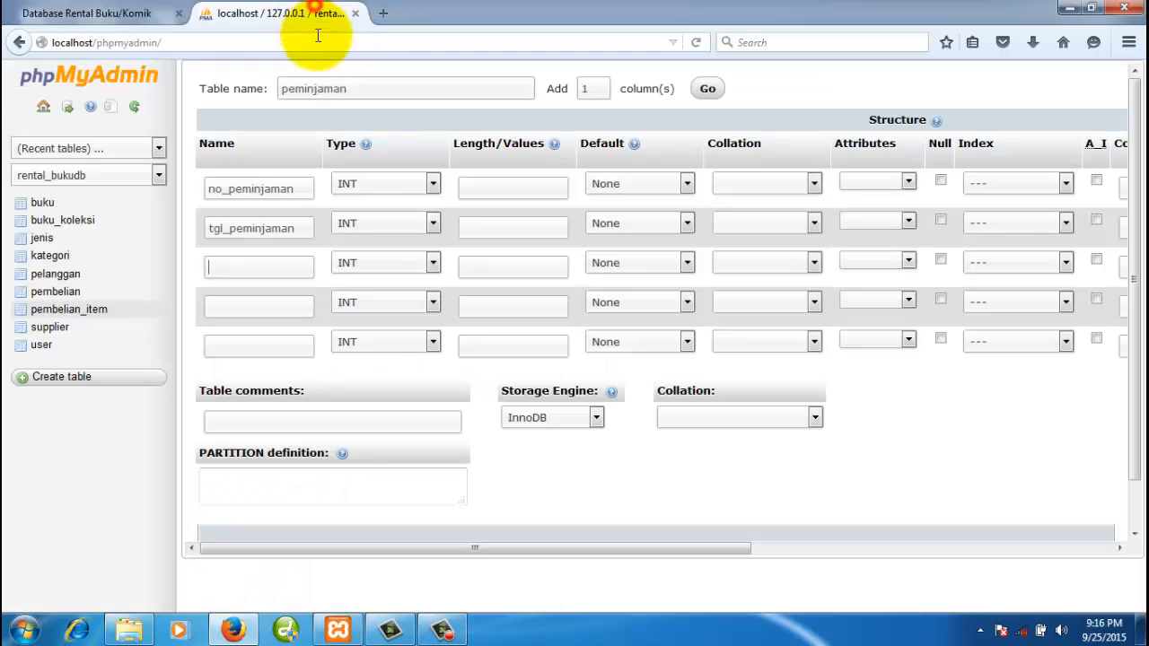
{"action": "type", "text": "kd_"}
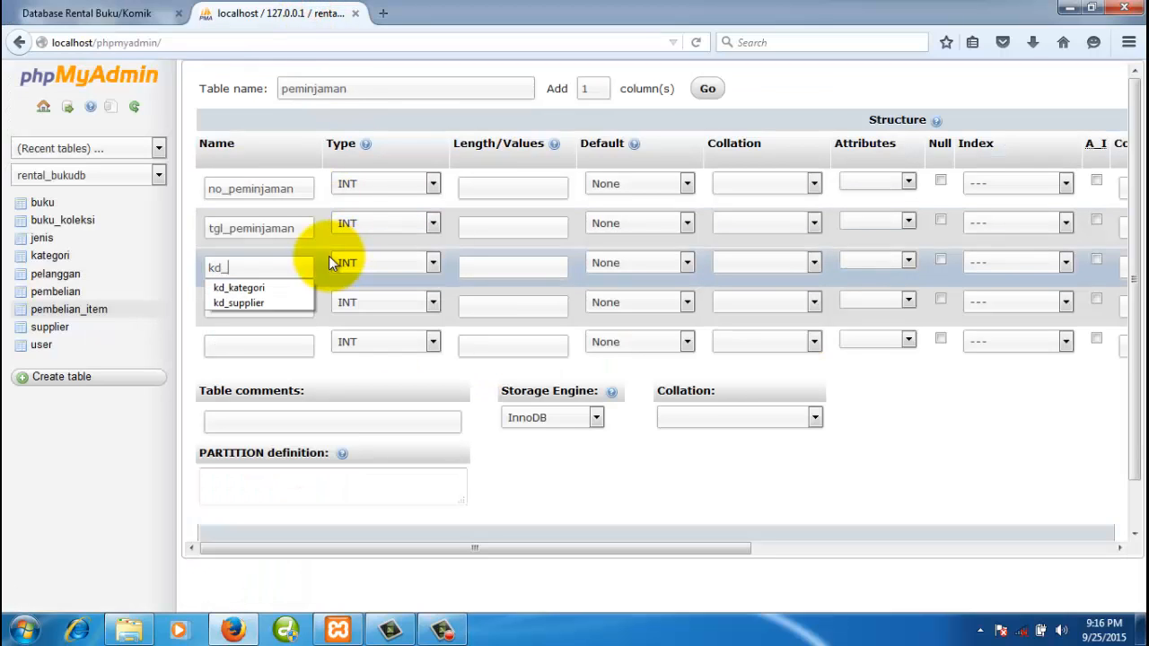
{"action": "type", "text": "pelanggan"}
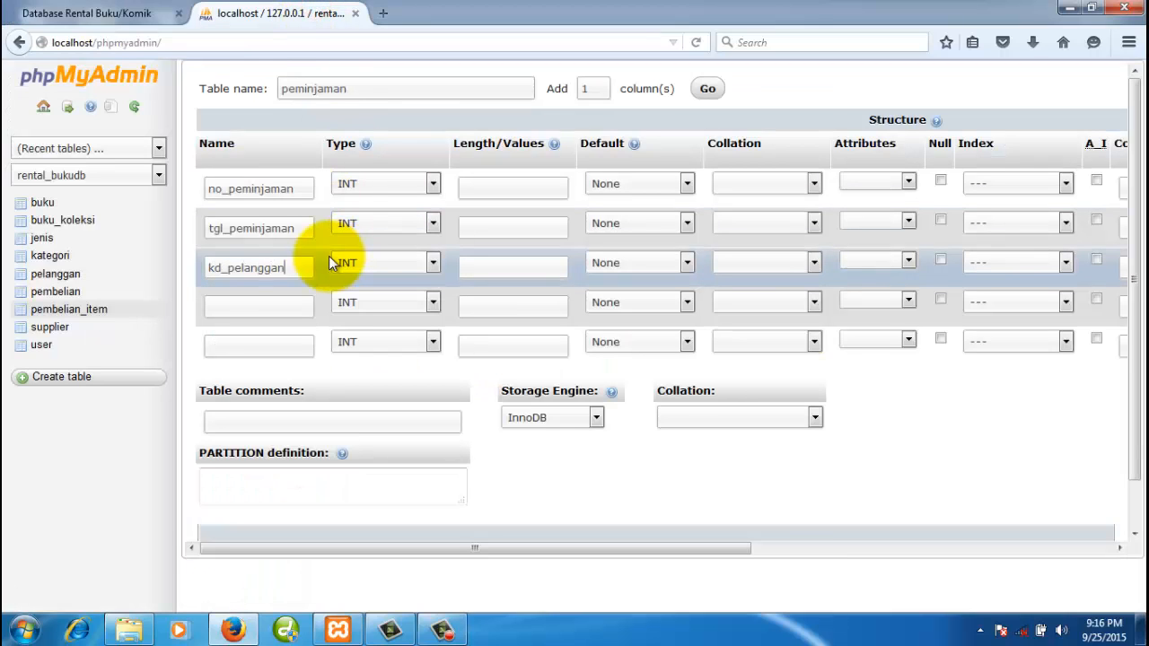
- Move kd_pelanggan to the fourth row, name the third column tgl_batas_kembali and the fifth status
{"action": "left_click", "coordinate": [279, 307]}
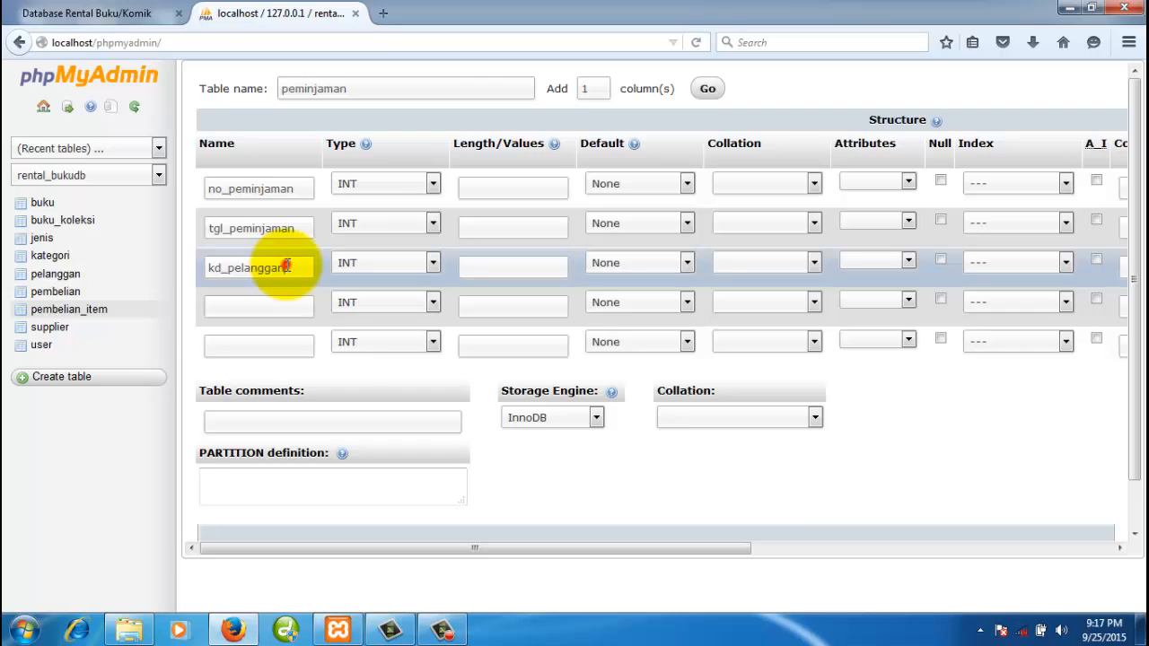
{"action": "left_click_drag", "start_coordinate": [287, 266], "coordinate": [202, 266]}
{"action": "key", "text": "ctrl+x"}
{"action": "left_click", "coordinate": [260, 313]}
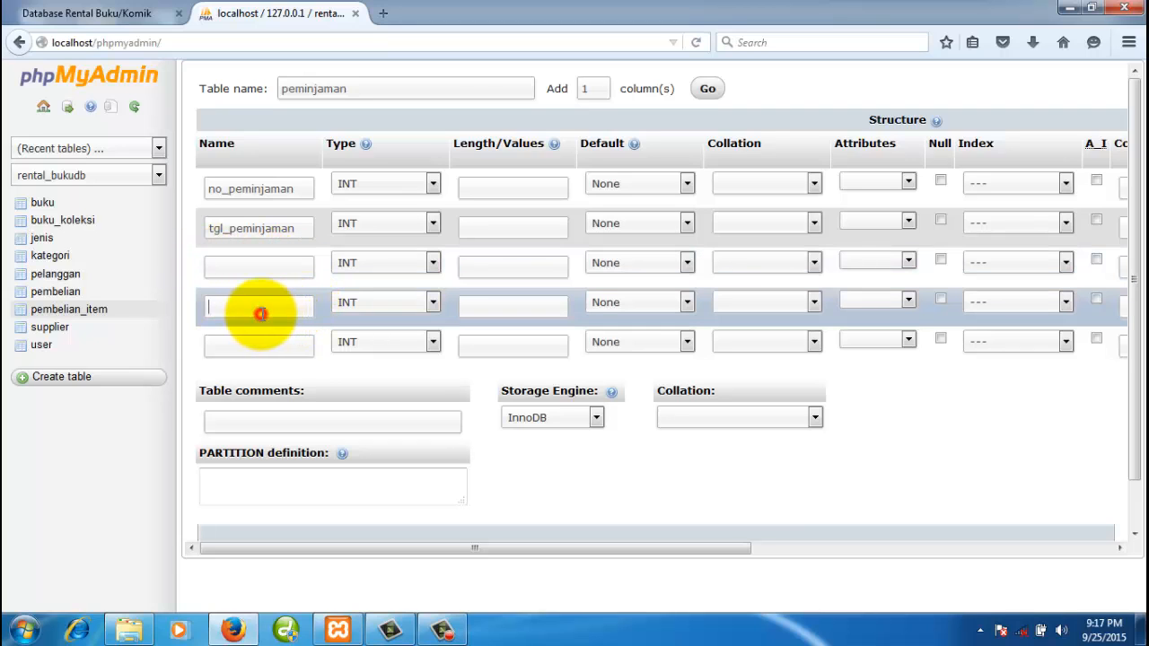
{"action": "key", "text": "ctrl+v"}
{"action": "left_click", "coordinate": [258, 268]}
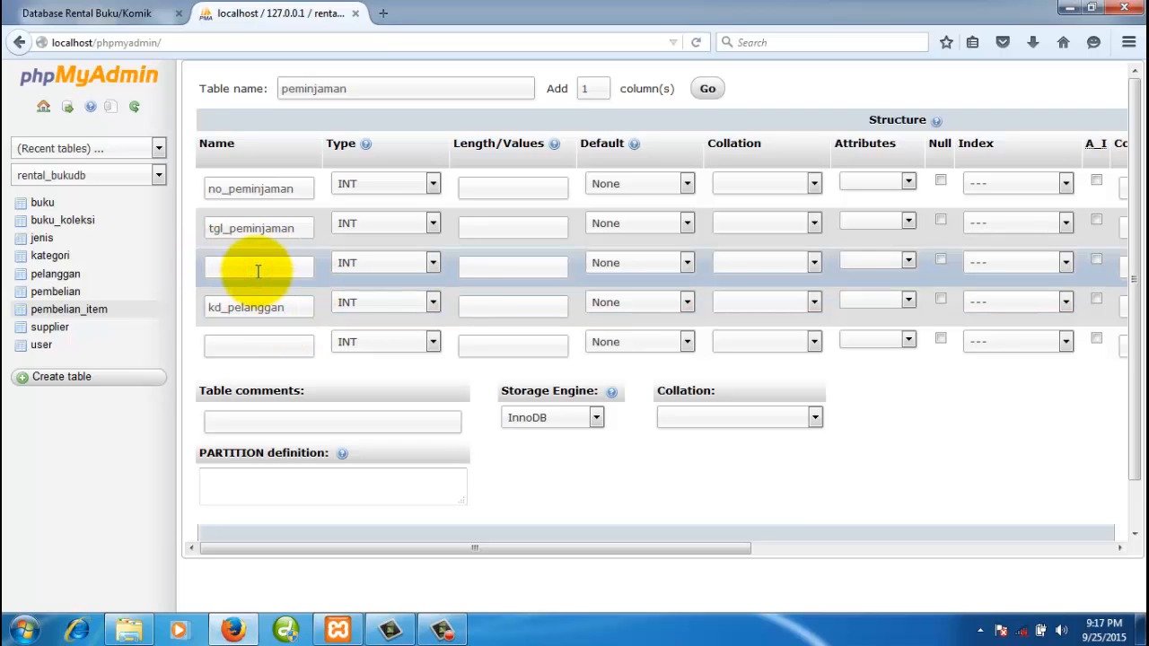
{"action": "type", "text": "tgl"}
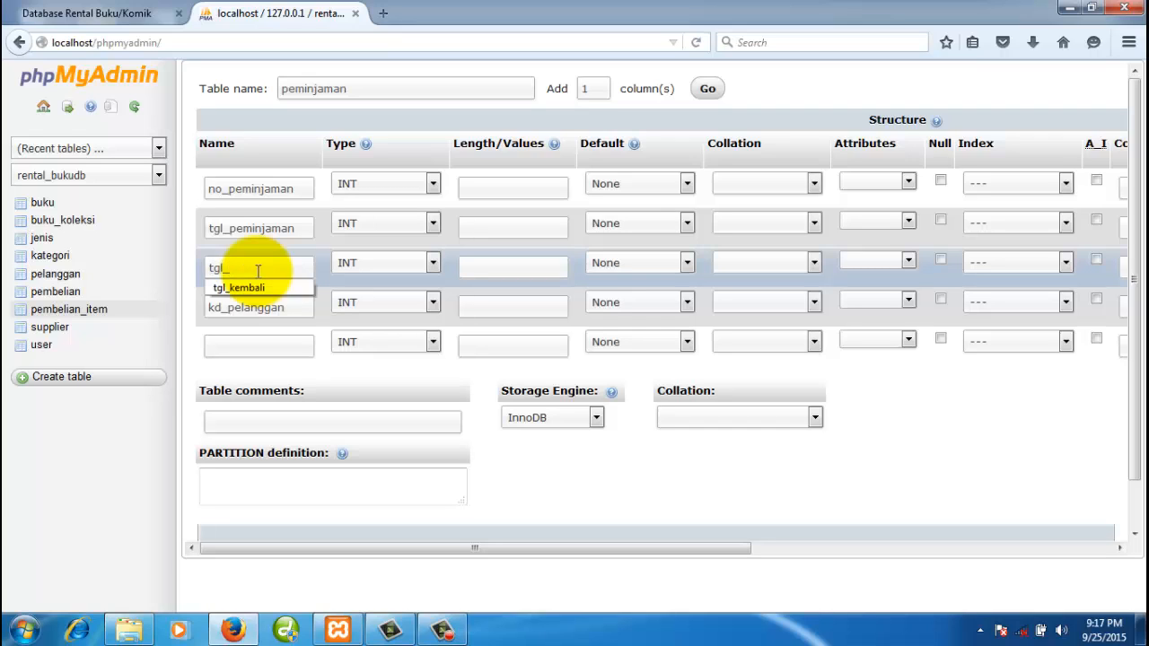
{"action": "type", "text": "_j"}
{"action": "key", "text": "BackSpace"}
{"action": "type", "text": "batas_kembali"}
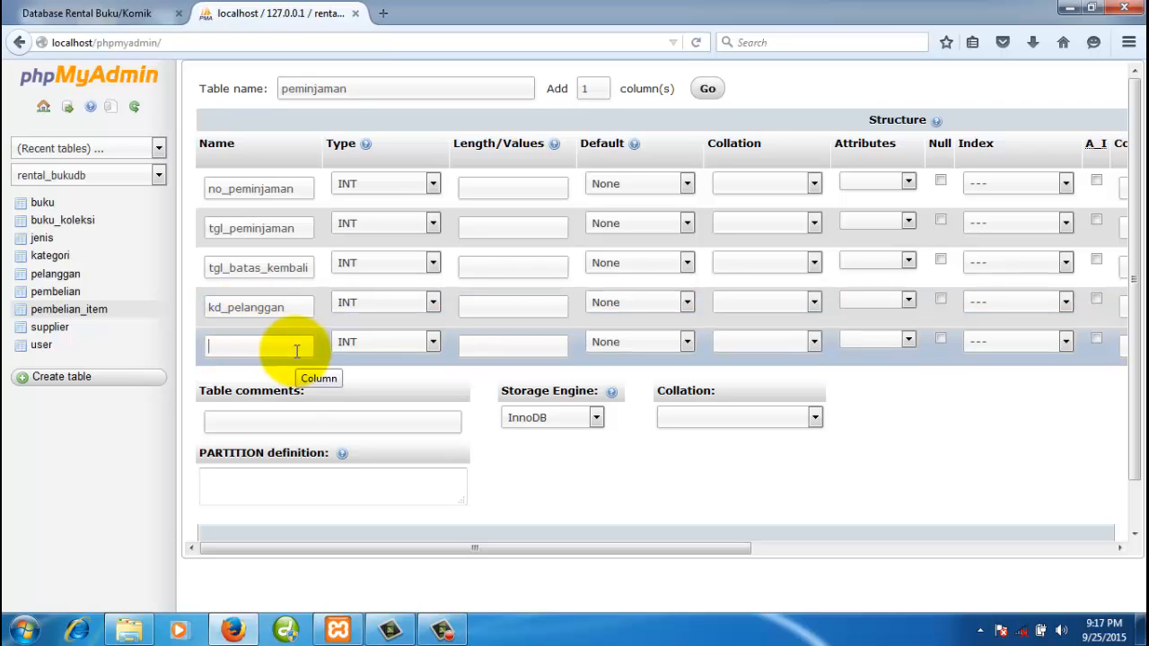
{"action": "type", "text": "status"}
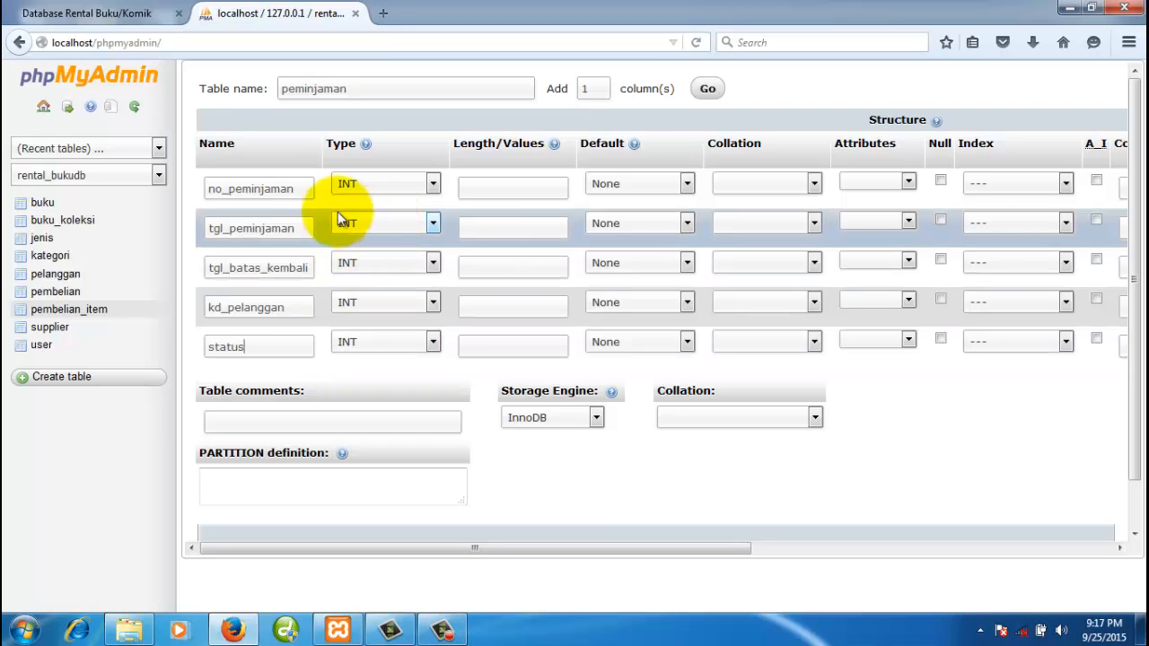
- Make no_peminjaman a CHAR(5) column and the primary key
{"action": "left_click", "coordinate": [374, 184]}
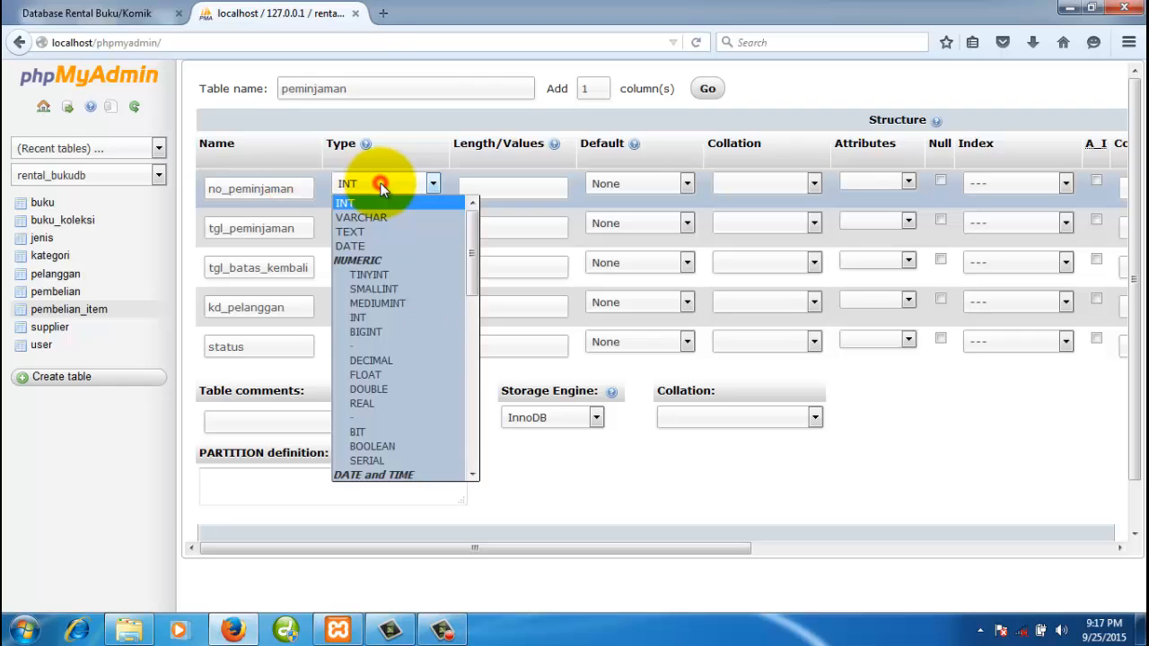
{"action": "scroll", "coordinate": [386, 385], "scroll_direction": "down", "scroll_amount": 5}
{"action": "left_click", "coordinate": [379, 473]}
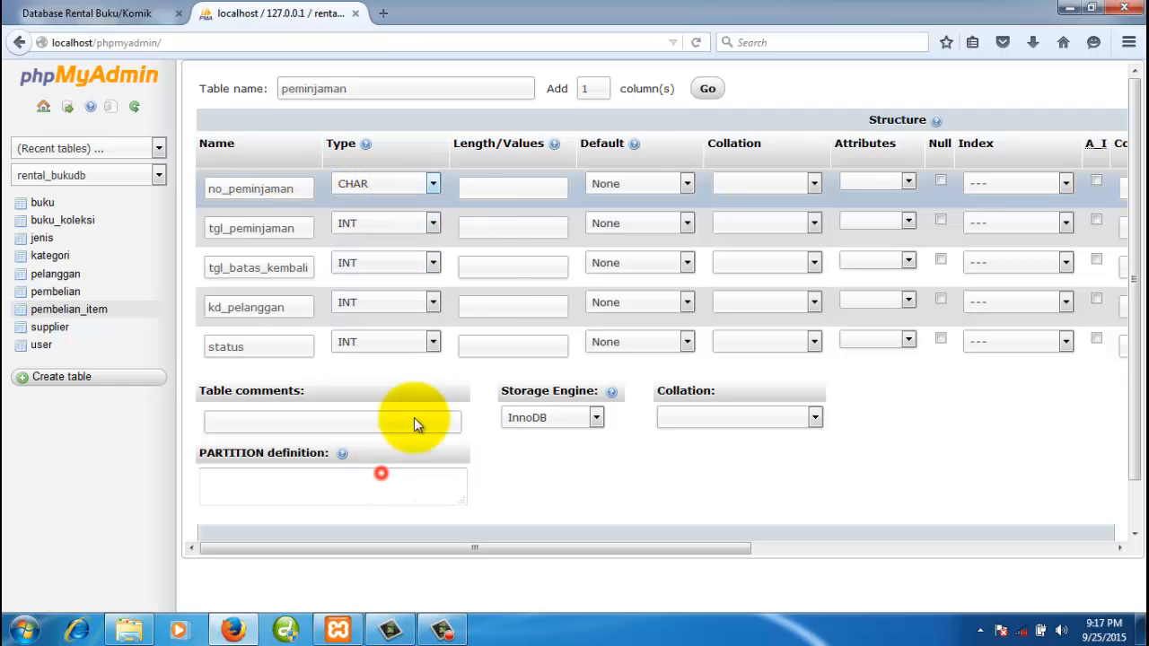
{"action": "left_click", "coordinate": [492, 187]}
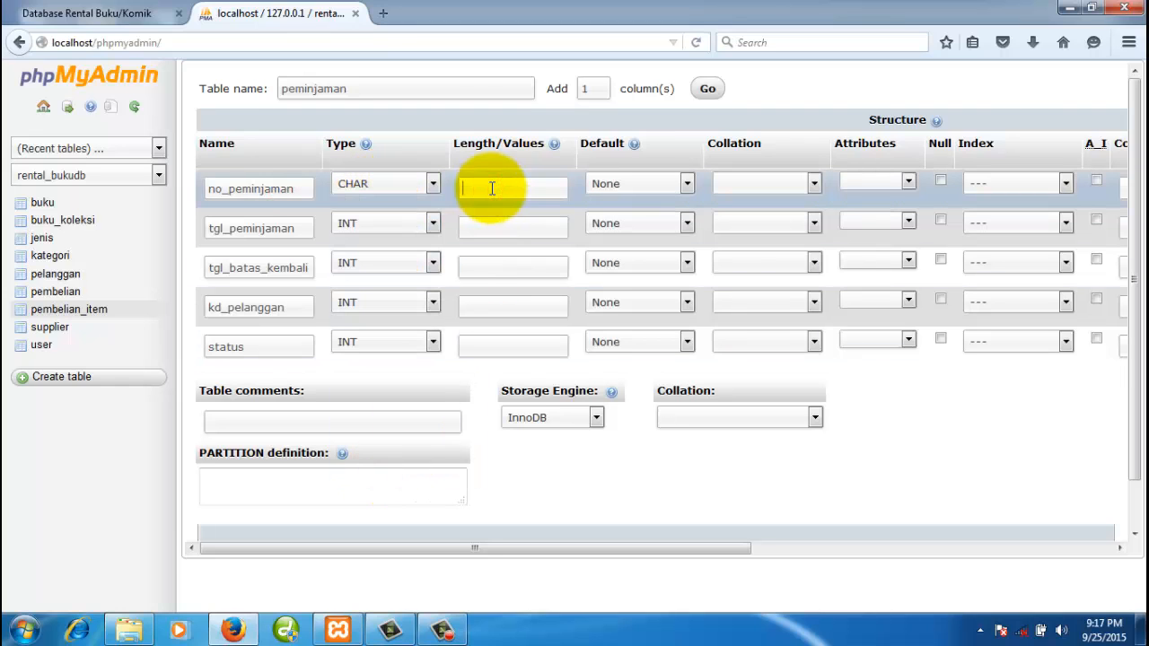
{"action": "type", "text": "5"}
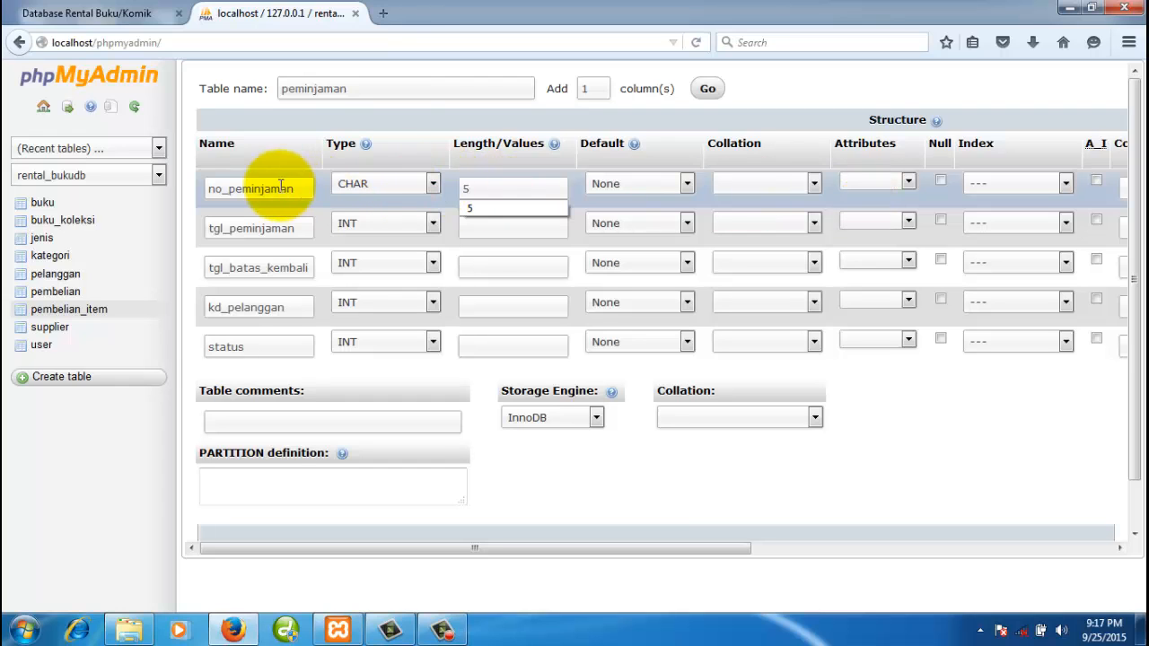
{"action": "left_click", "coordinate": [1064, 185]}
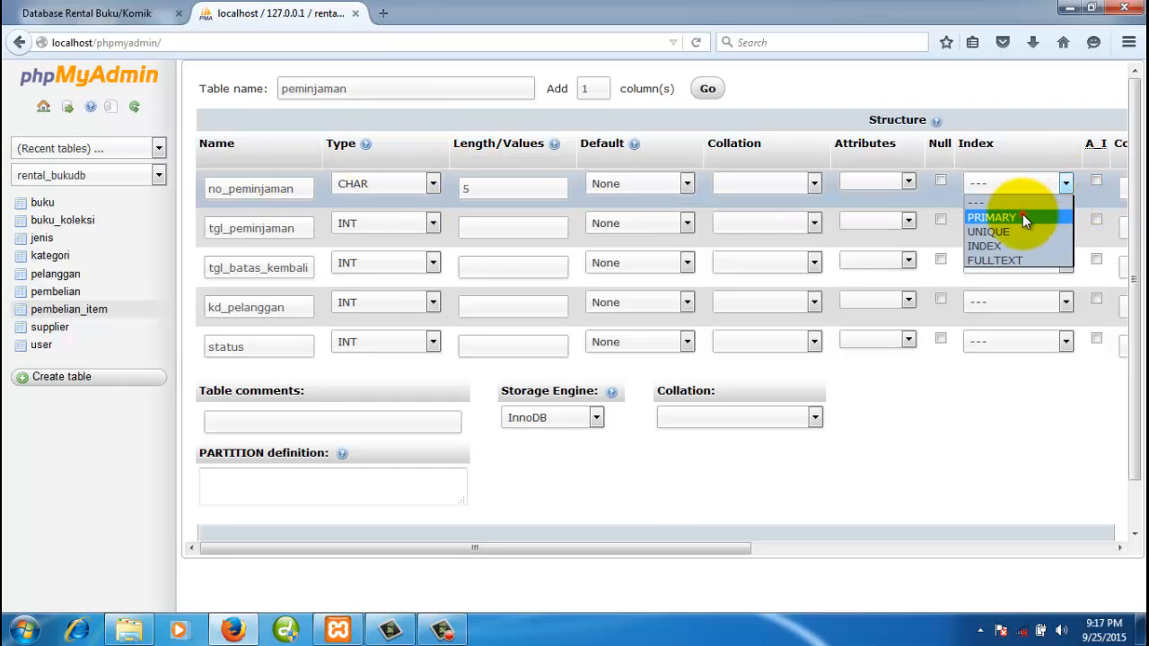
{"action": "left_click", "coordinate": [1022, 217]}
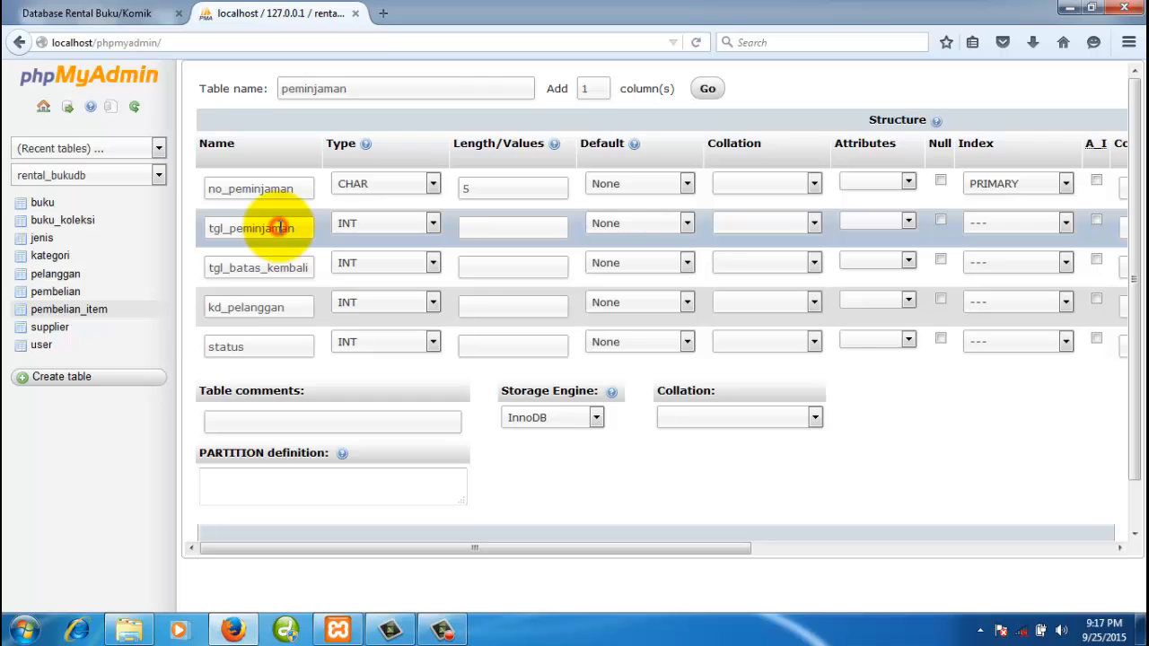
- Set tgl_peminjaman and tgl_batas_kembali to the DATE type
{"action": "left_click", "coordinate": [397, 222]}
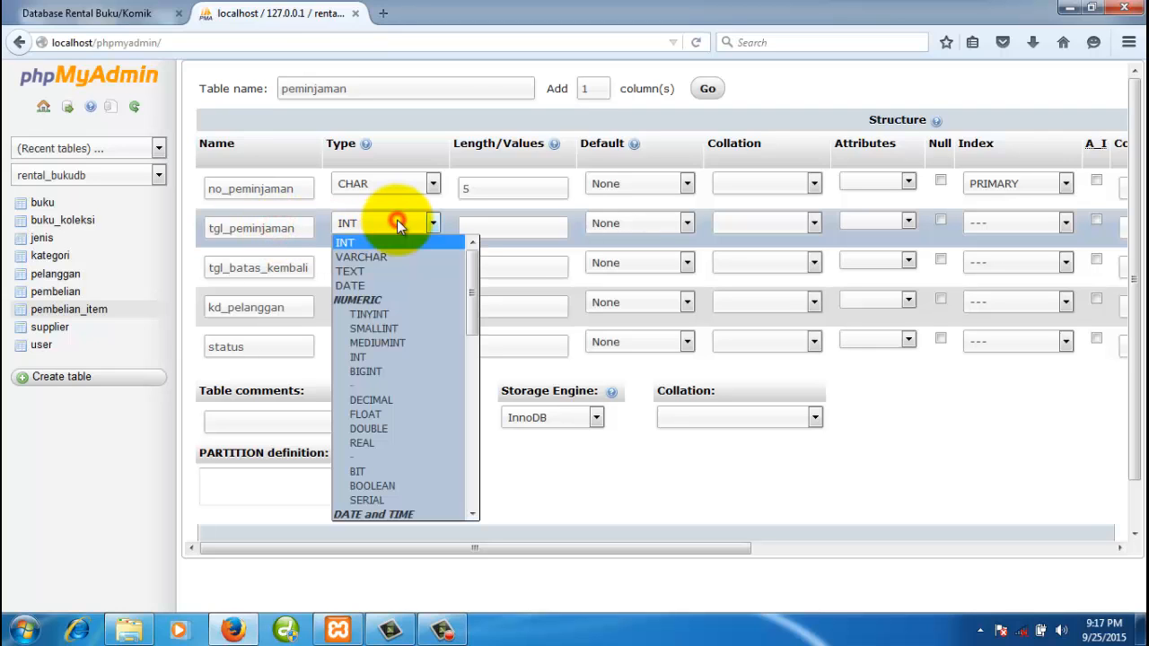
{"action": "left_click", "coordinate": [378, 284]}
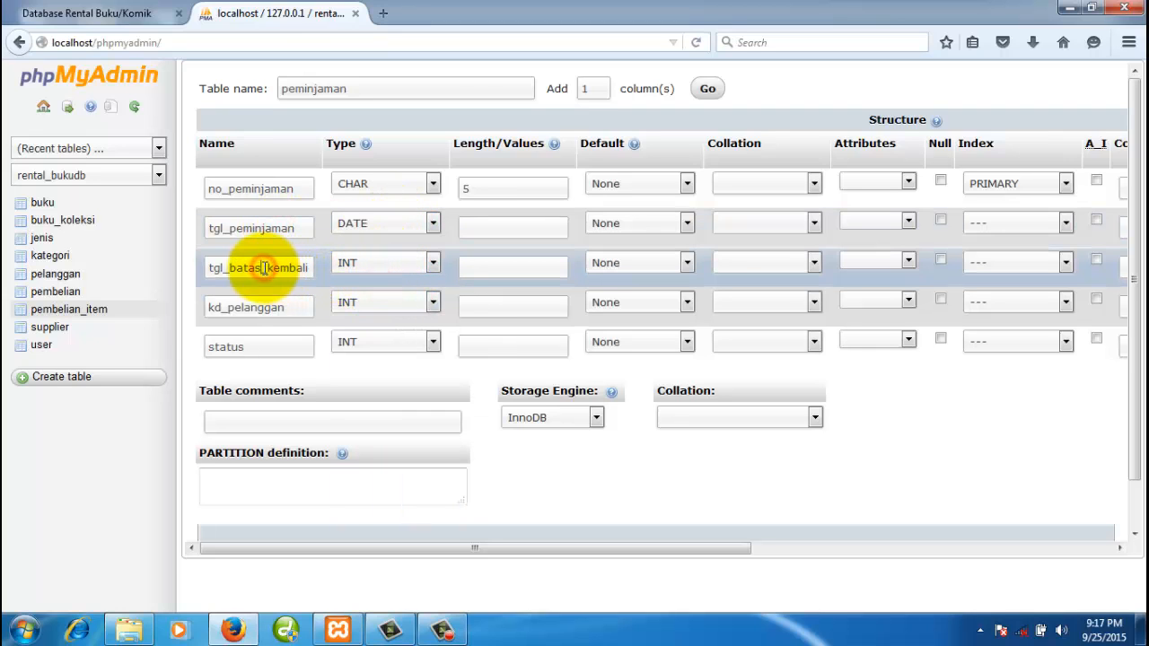
{"action": "left_click", "coordinate": [392, 264]}
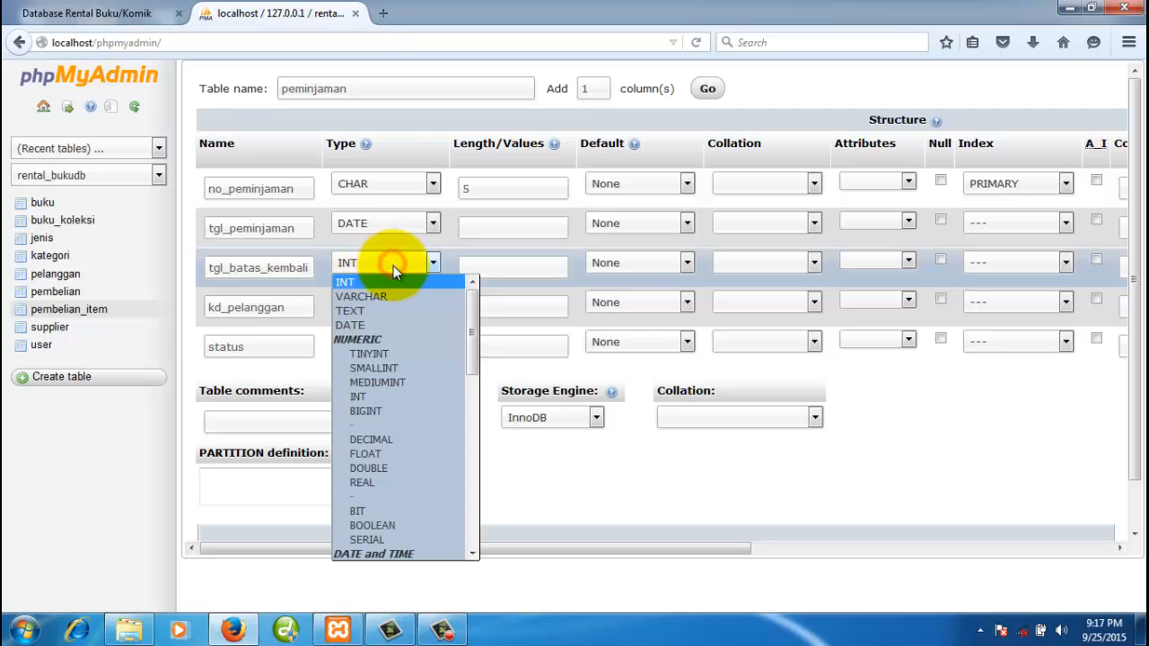
{"action": "left_click", "coordinate": [376, 324]}
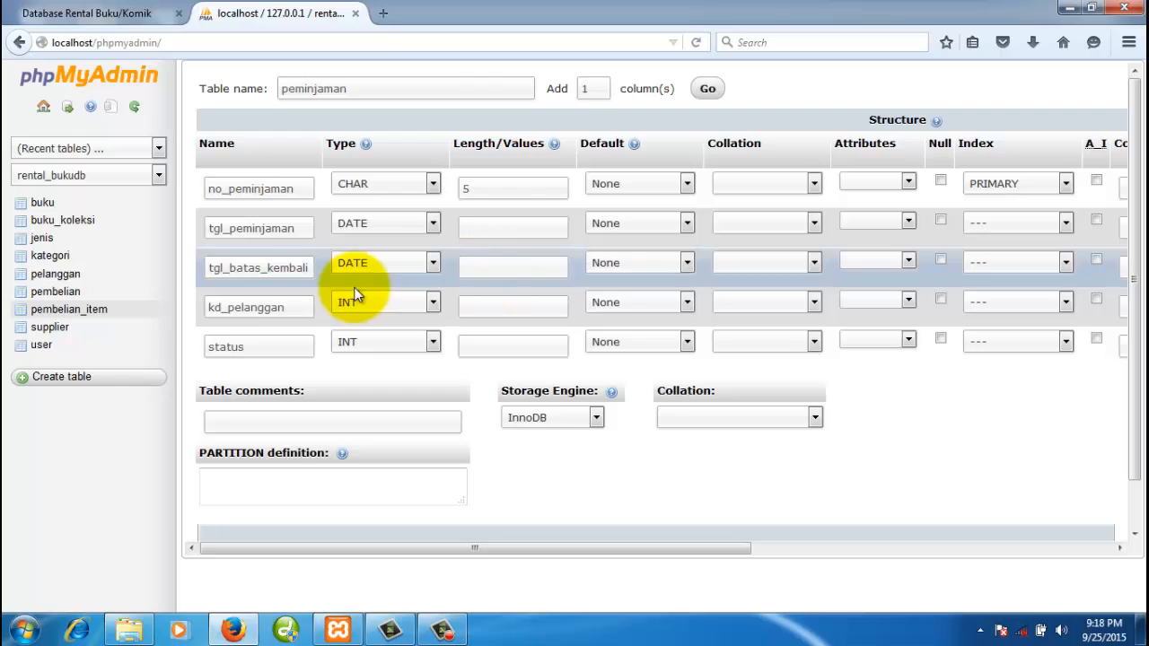
{"action": "left_click_drag", "start_coordinate": [267, 267], "coordinate": [298, 267]}
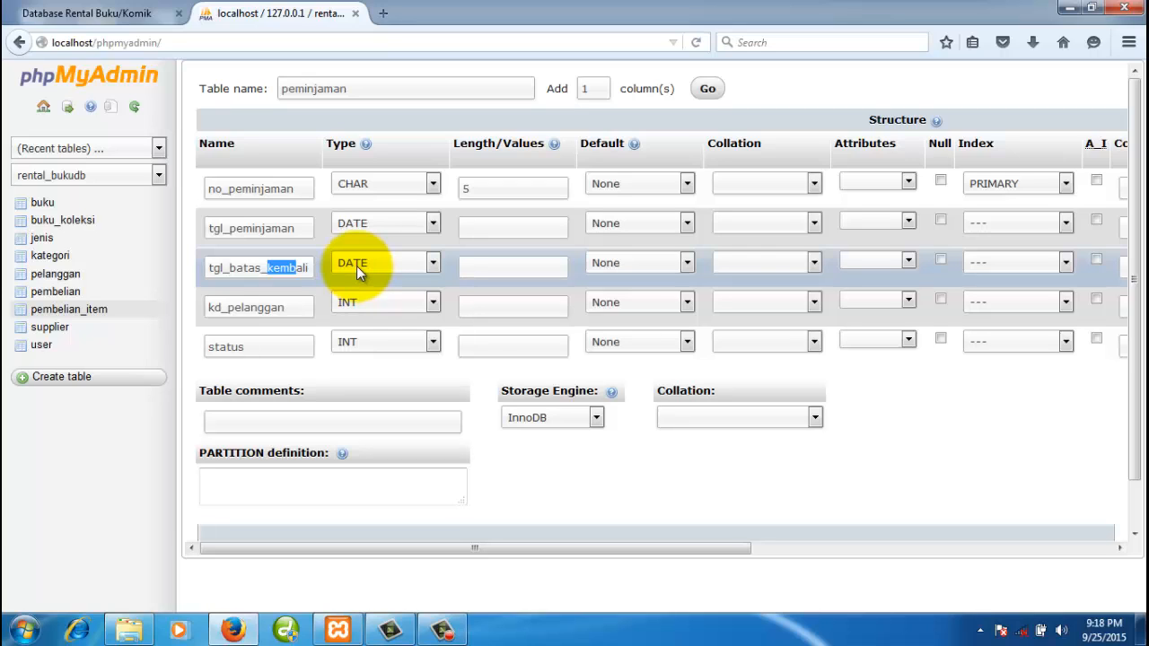
{"action": "left_click", "coordinate": [492, 265]}
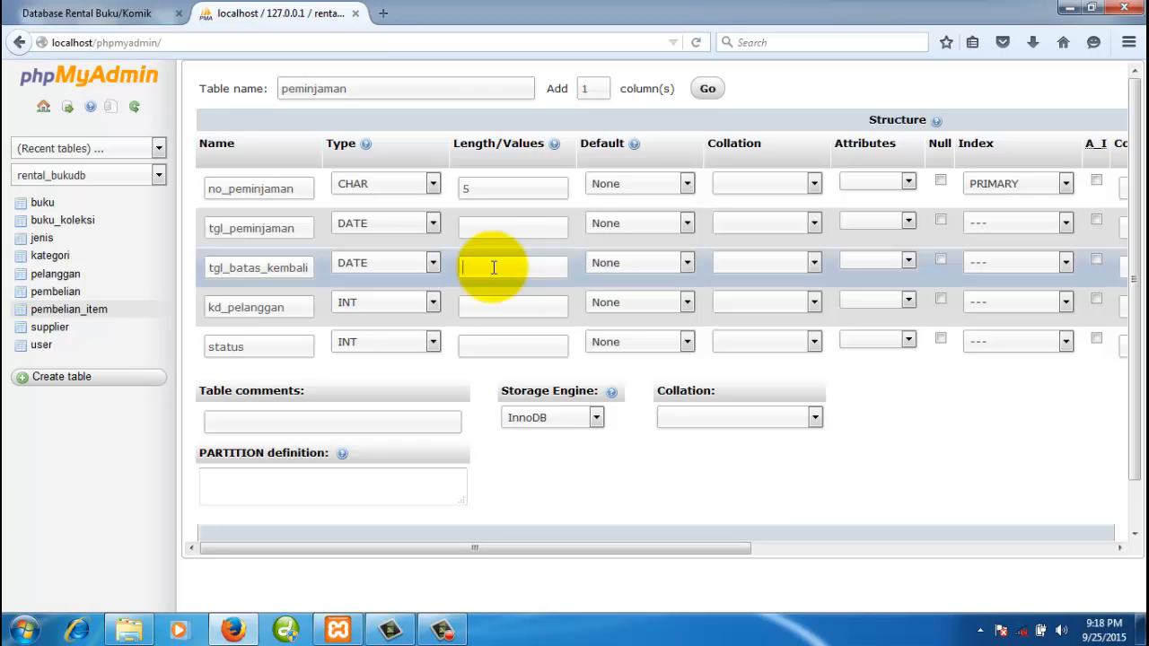
- Make kd_pelanggan a CHAR(4) column, checking the relationship diagram
{"action": "left_click", "coordinate": [283, 310]}
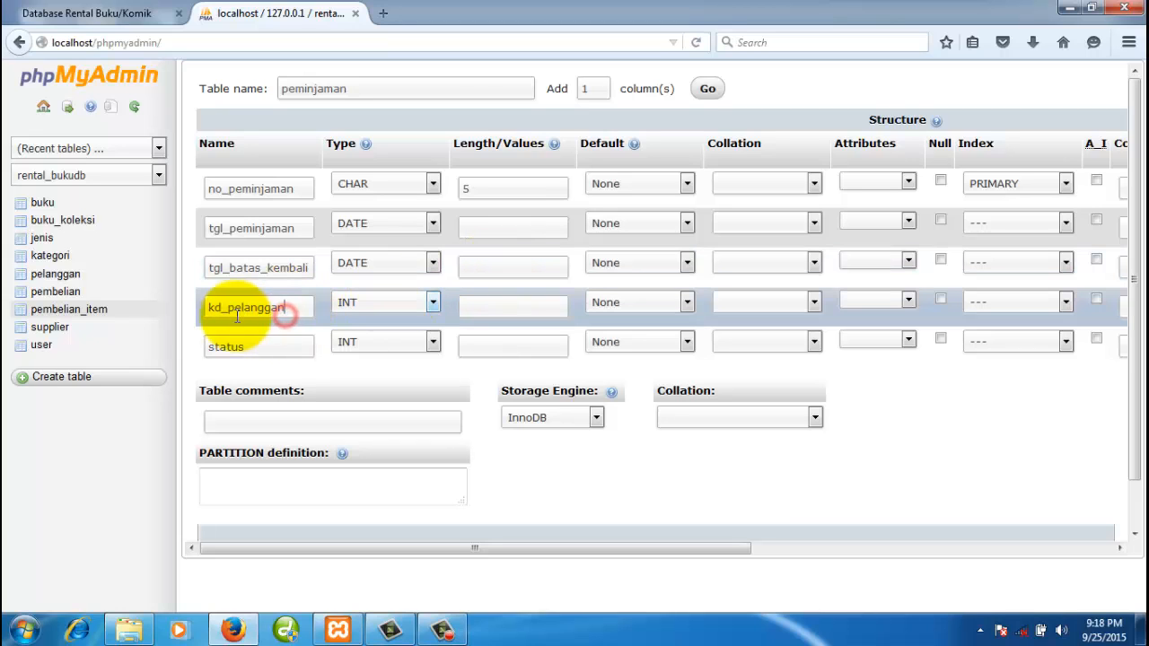
{"action": "left_click", "coordinate": [119, 13]}
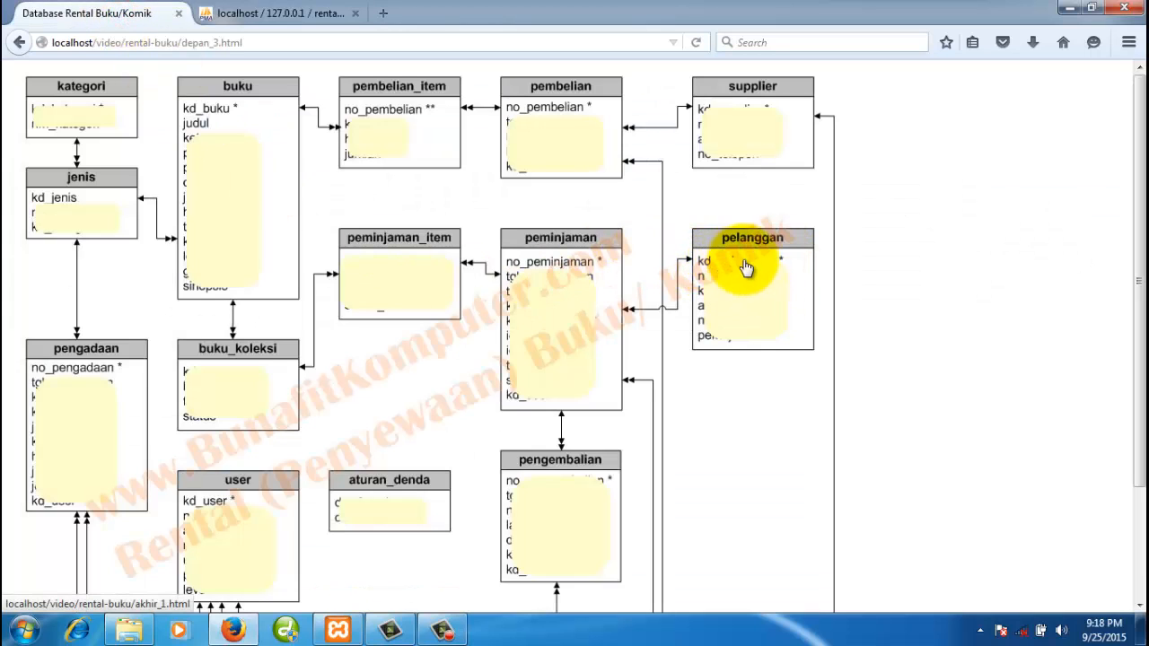
{"action": "left_click", "coordinate": [286, 13]}
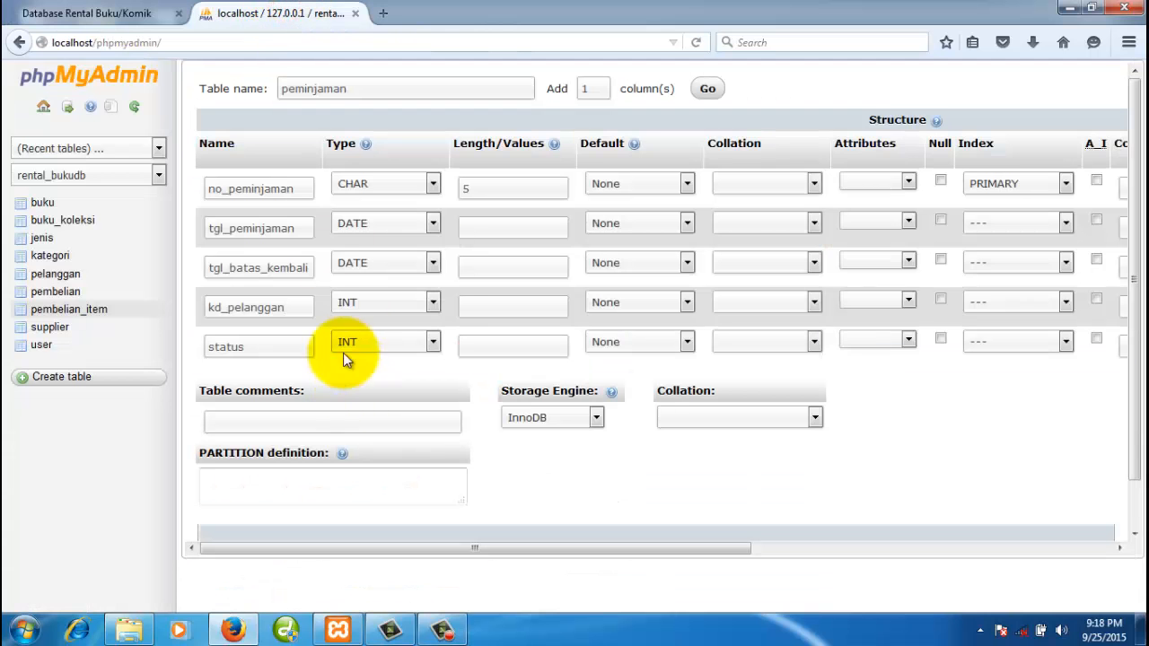
{"action": "left_click", "coordinate": [383, 302]}
{"action": "key", "text": "c"}
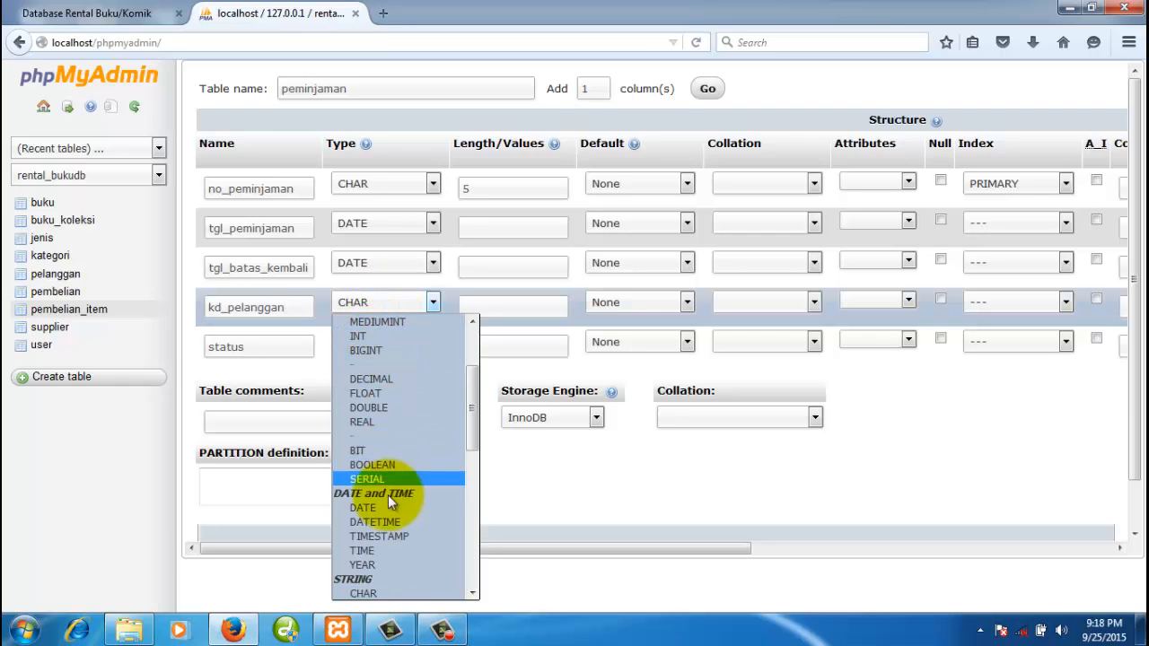
{"action": "left_click", "coordinate": [363, 593]}
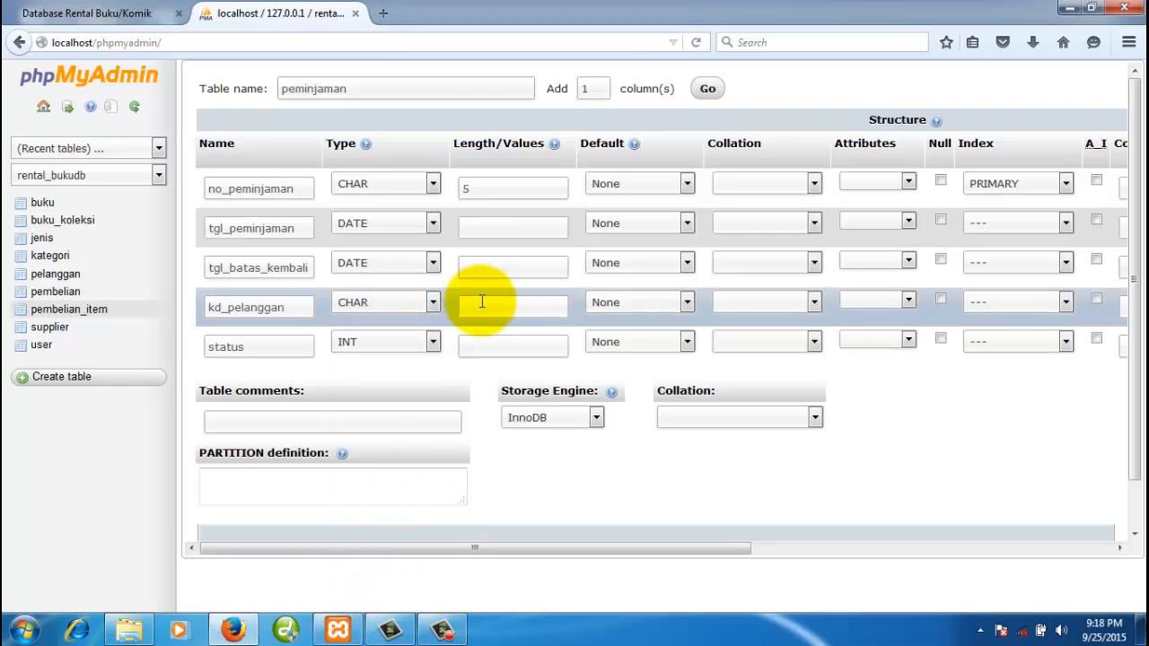
{"action": "left_click", "coordinate": [482, 302]}
{"action": "type", "text": "4"}
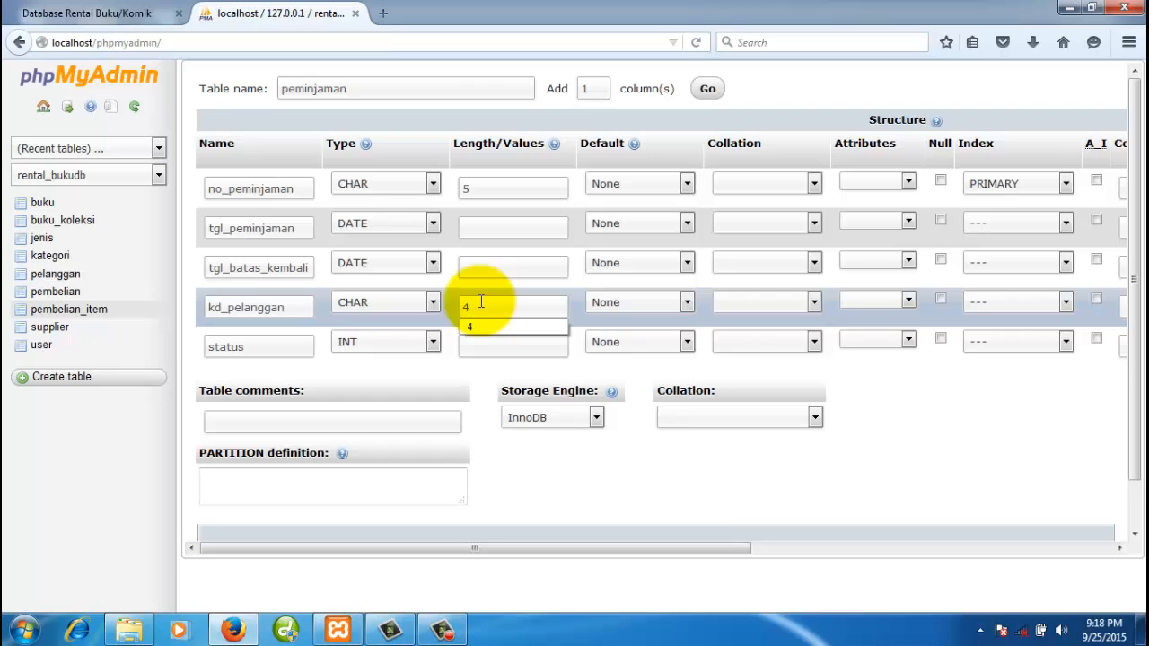
{"action": "left_click", "coordinate": [481, 372]}
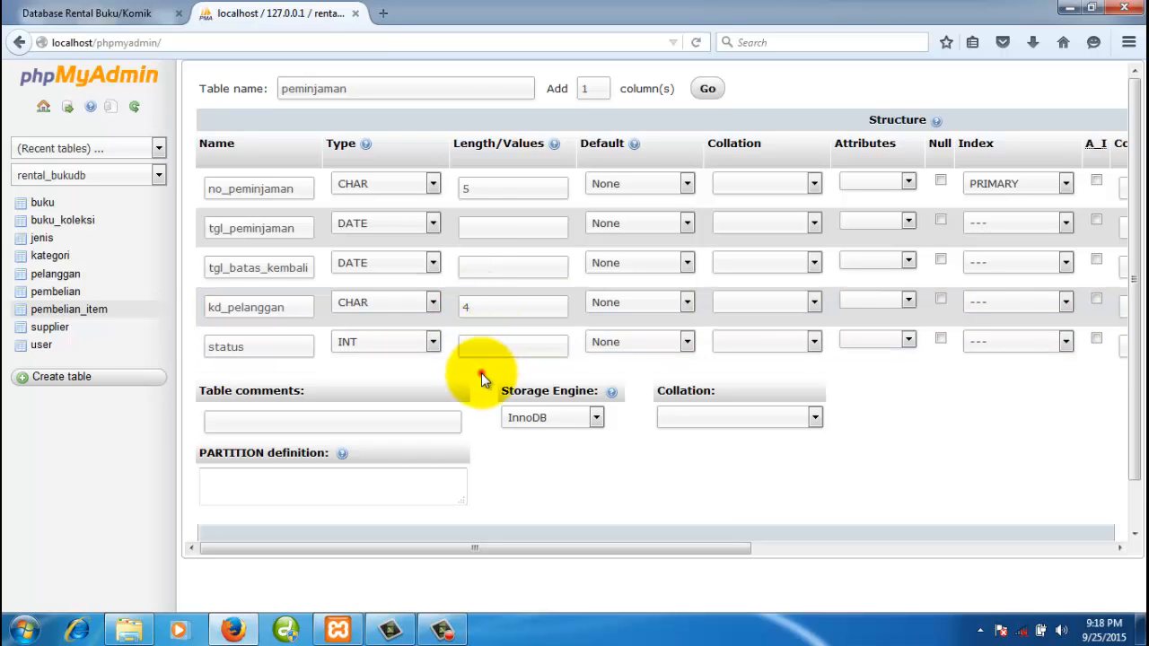
- Make status an ENUM('Pinjam','Kembali') column with a custom default of Pinjam
{"action": "left_click", "coordinate": [283, 348]}
{"action": "left_click", "coordinate": [363, 345]}
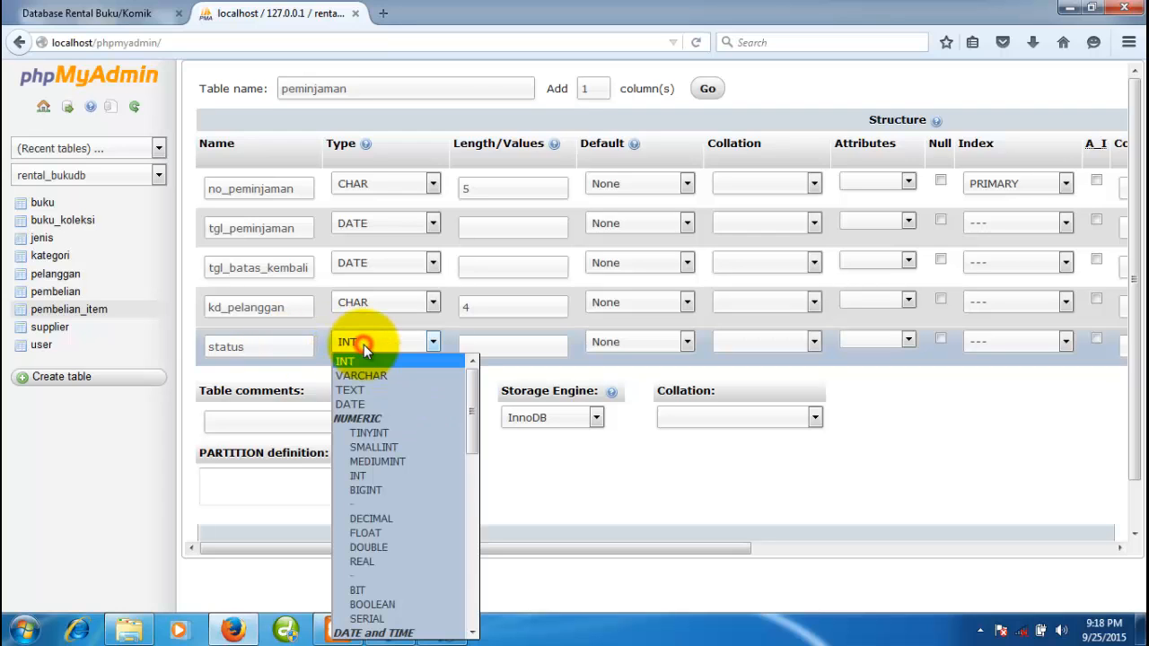
{"action": "key", "text": "e"}
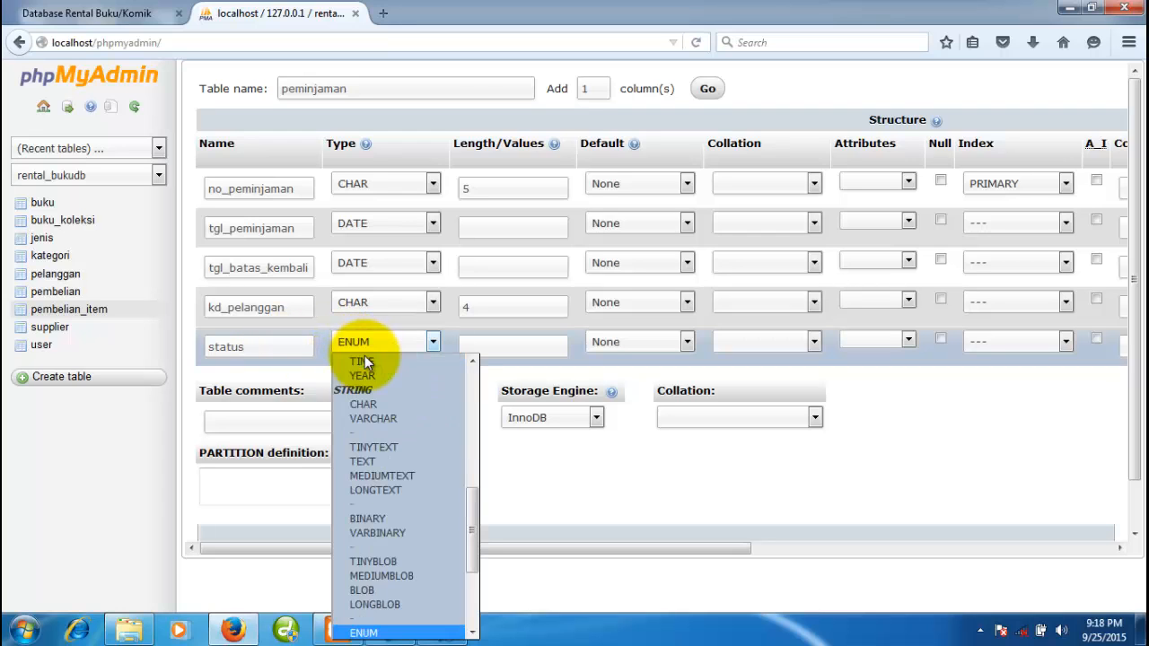
{"action": "left_click", "coordinate": [386, 633]}
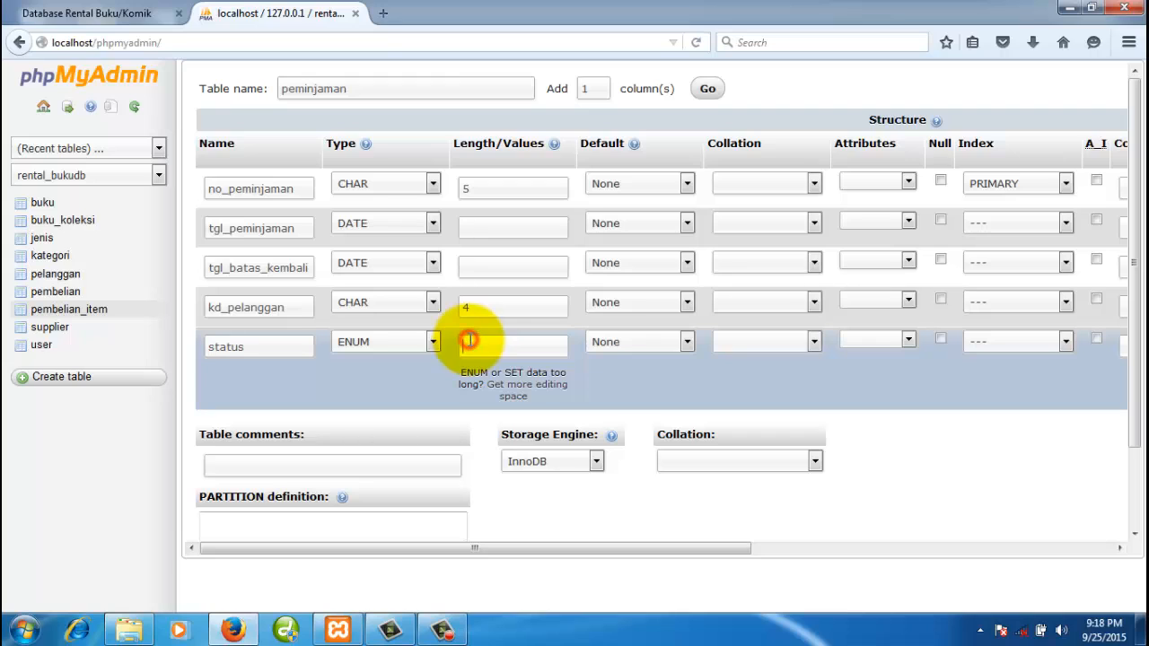
{"action": "left_click", "coordinate": [469, 340]}
{"action": "type", "text": "'Pinjam','Kembali'"}
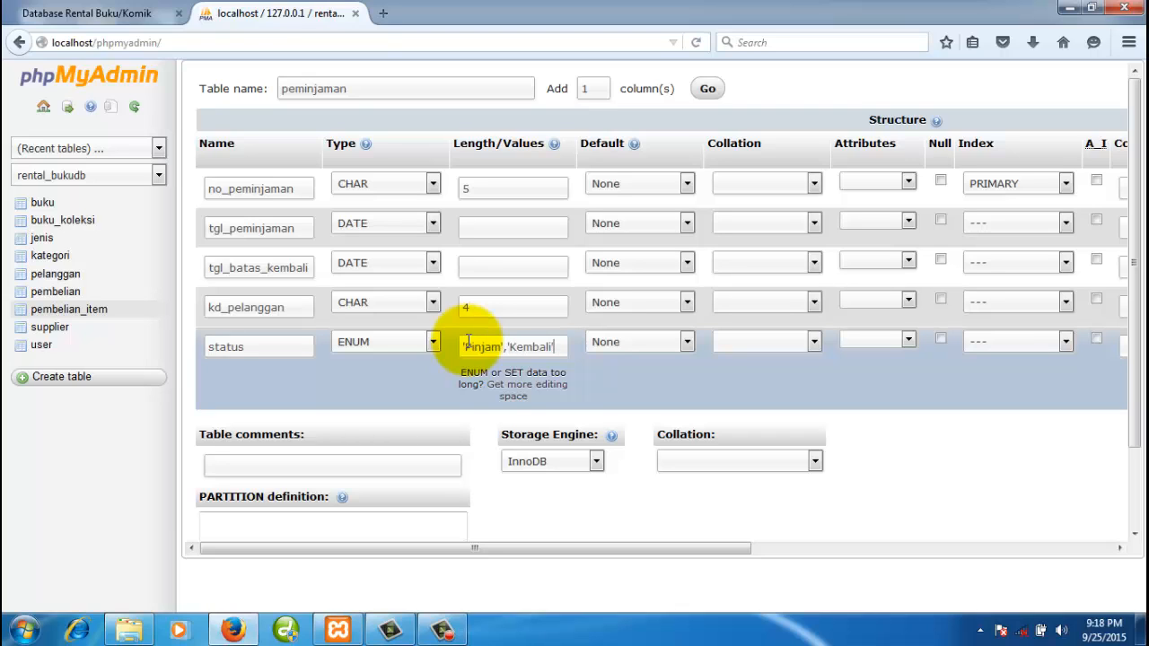
{"action": "left_click", "coordinate": [615, 343]}
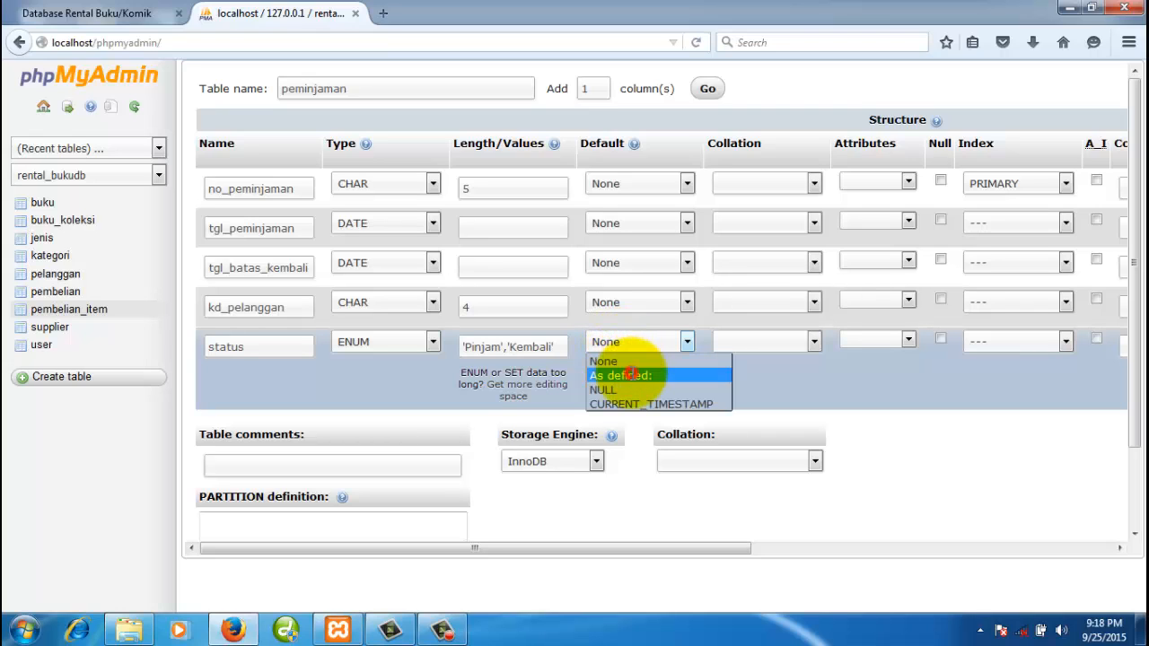
{"action": "left_click", "coordinate": [632, 375]}
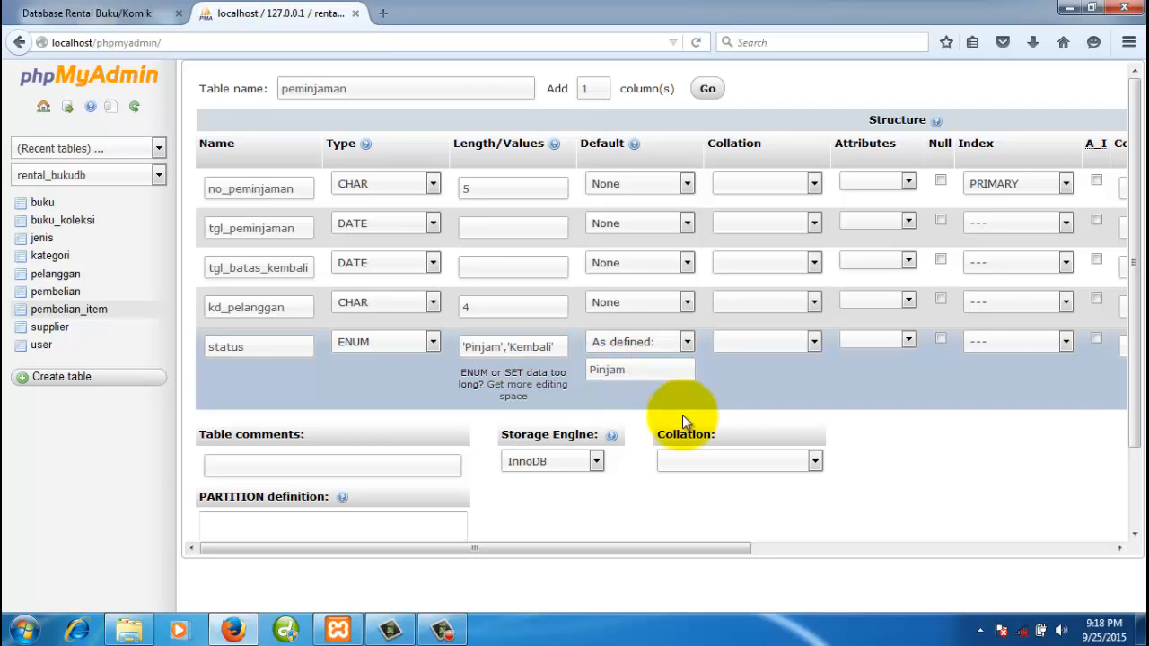
- Set the storage engine to MyISAM and save the peminjaman table
{"action": "left_click", "coordinate": [593, 462]}
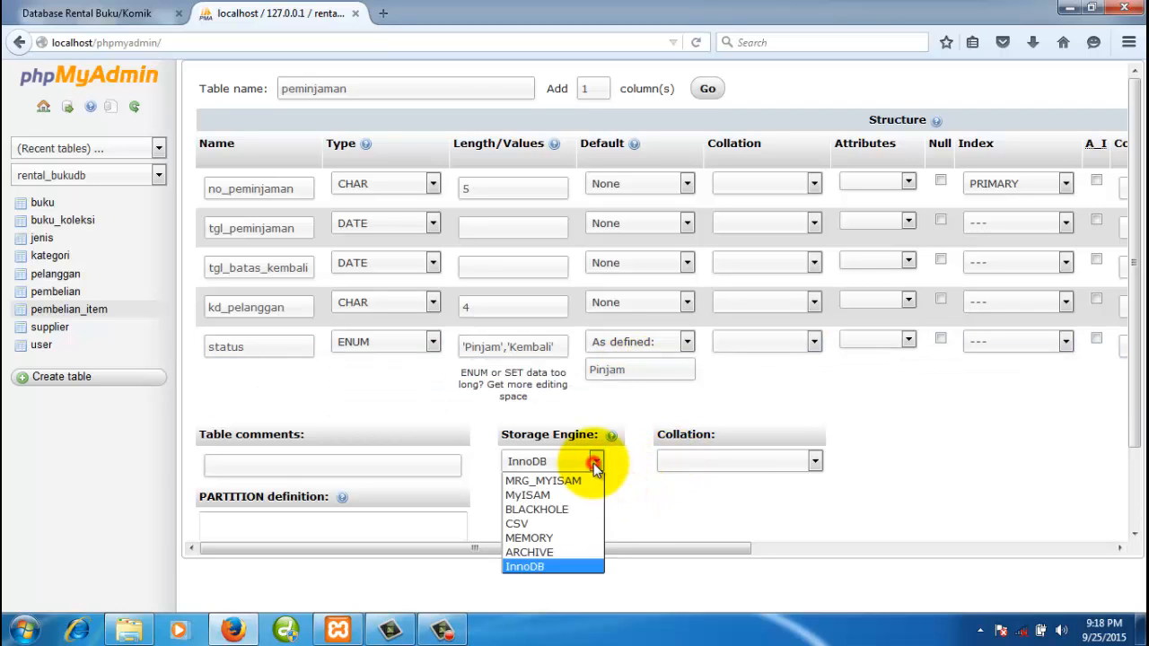
{"action": "left_click", "coordinate": [561, 495]}
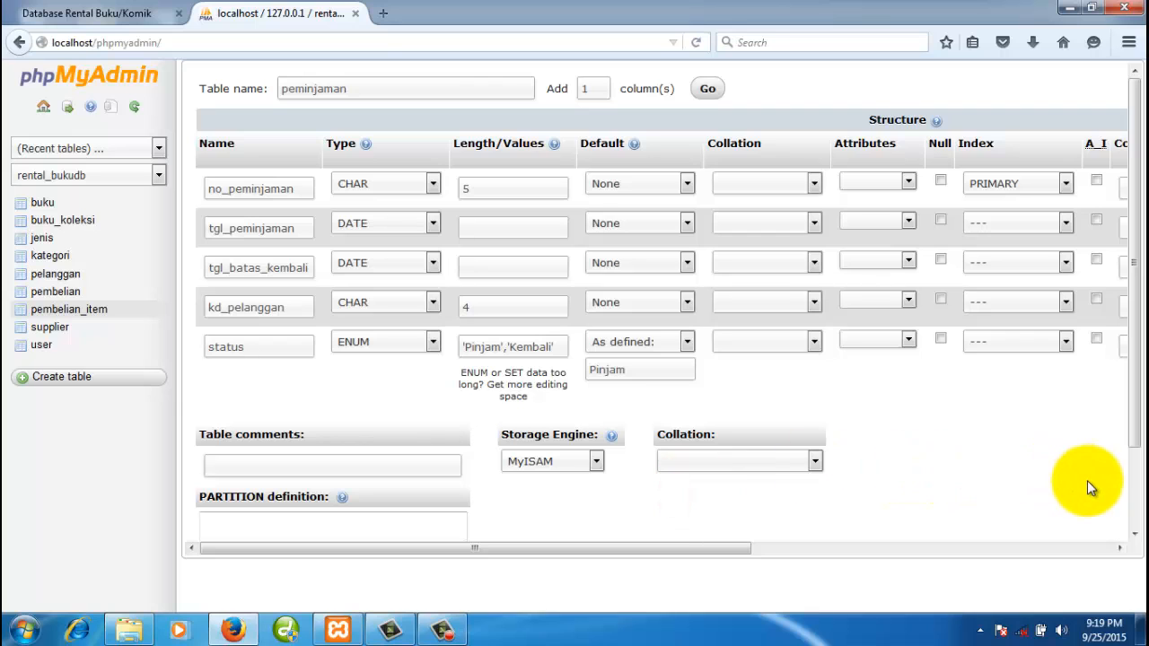
{"action": "scroll", "coordinate": [1086, 481], "scroll_direction": "down", "scroll_amount": 2}
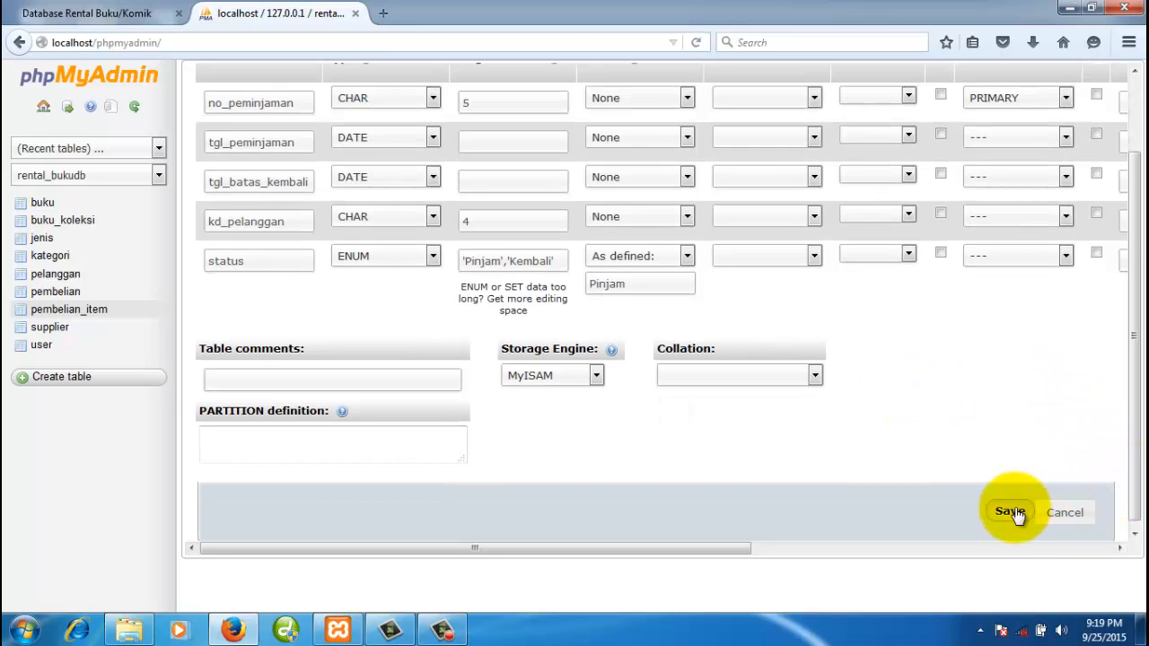
{"action": "left_click", "coordinate": [1010, 512]}
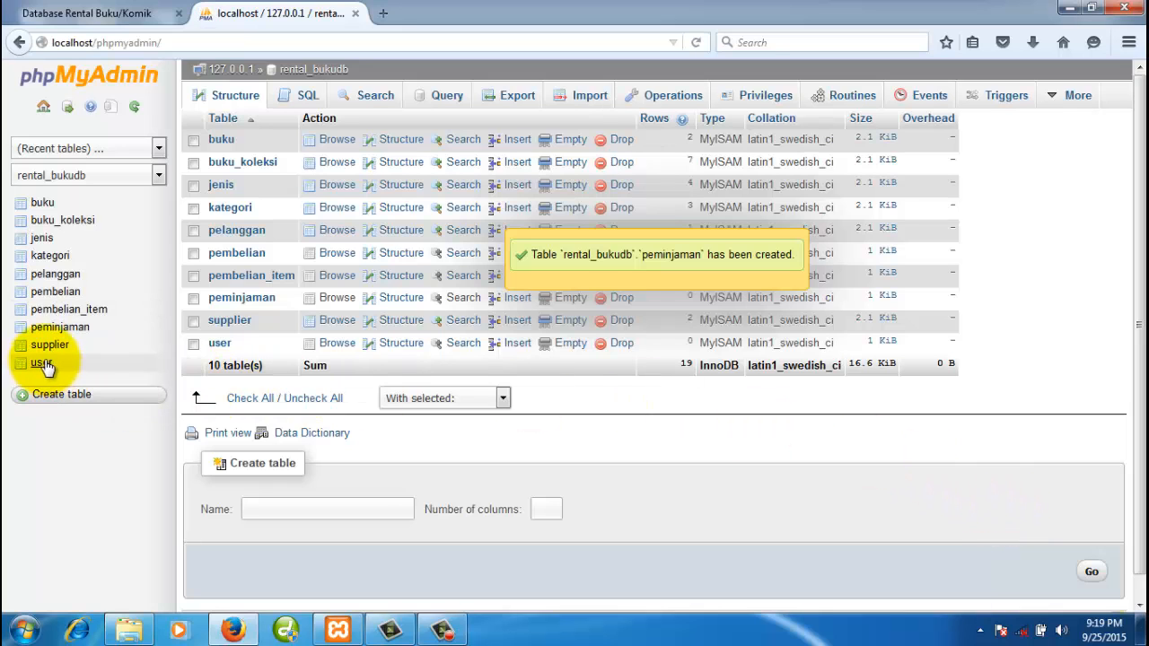
- Compare the new peminjaman structure with the relationship diagram, then return to the rental_bukudb table list
{"action": "left_click", "coordinate": [63, 328]}
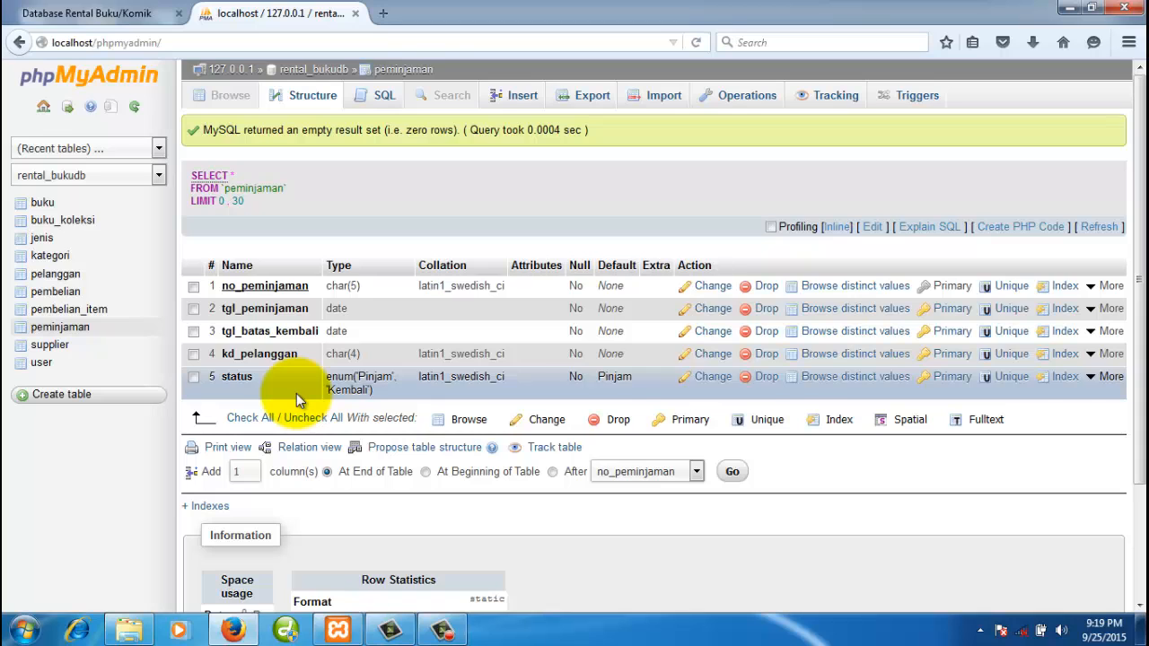
{"action": "left_click", "coordinate": [110, 13]}
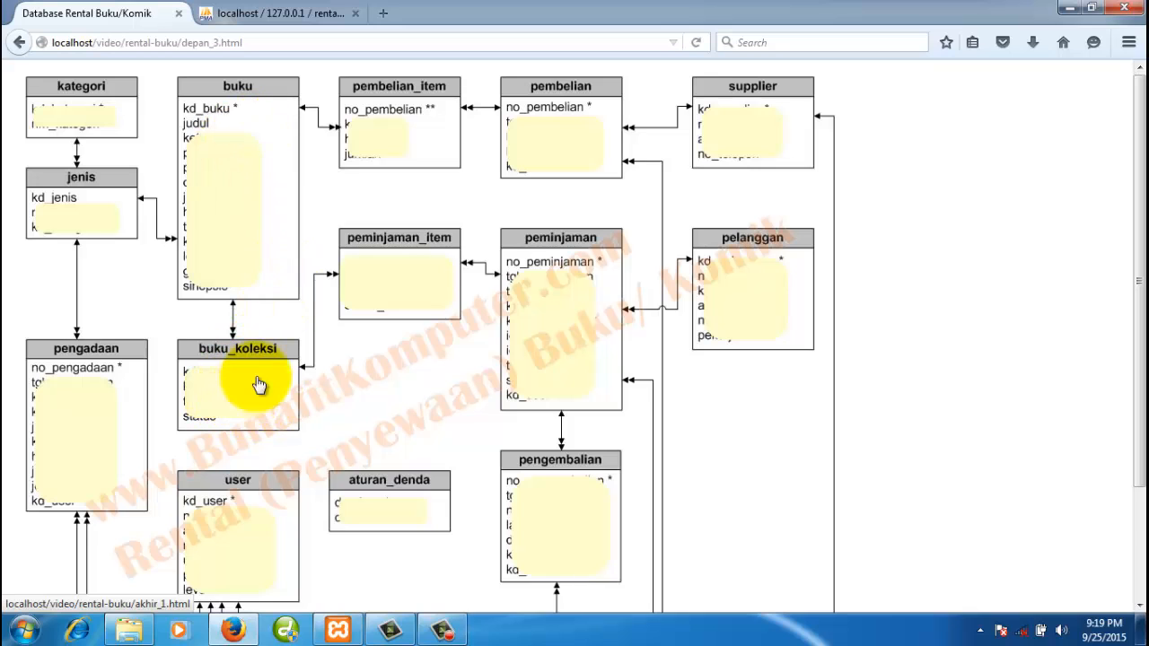
{"action": "left_click", "coordinate": [292, 14]}
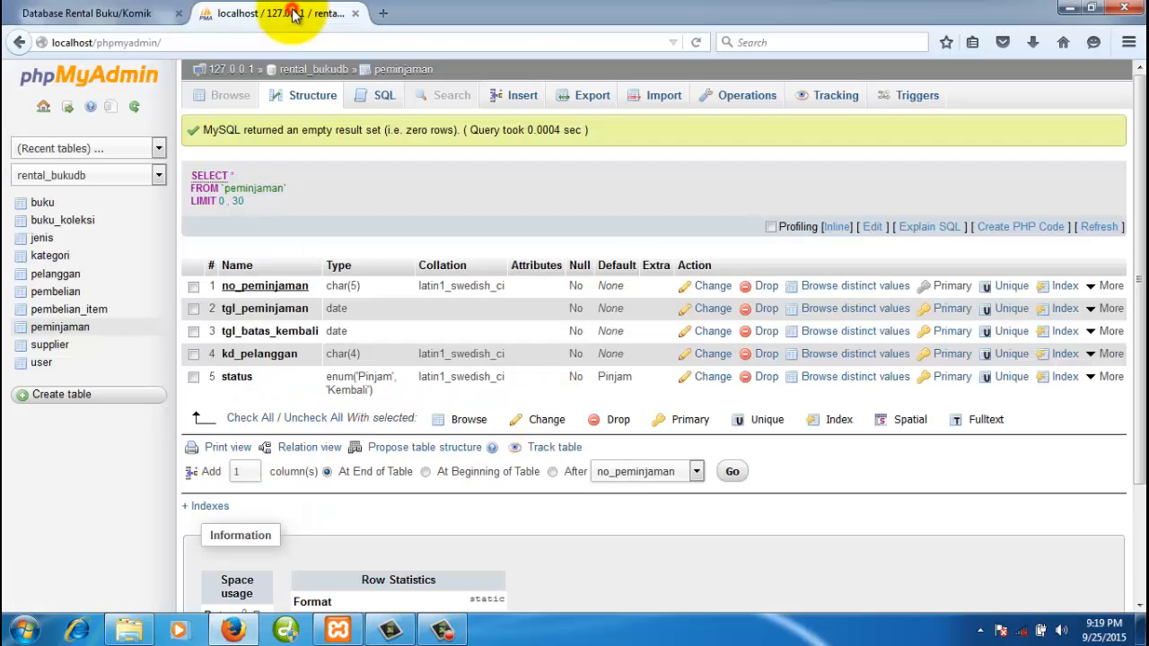
{"action": "left_click", "coordinate": [329, 75]}
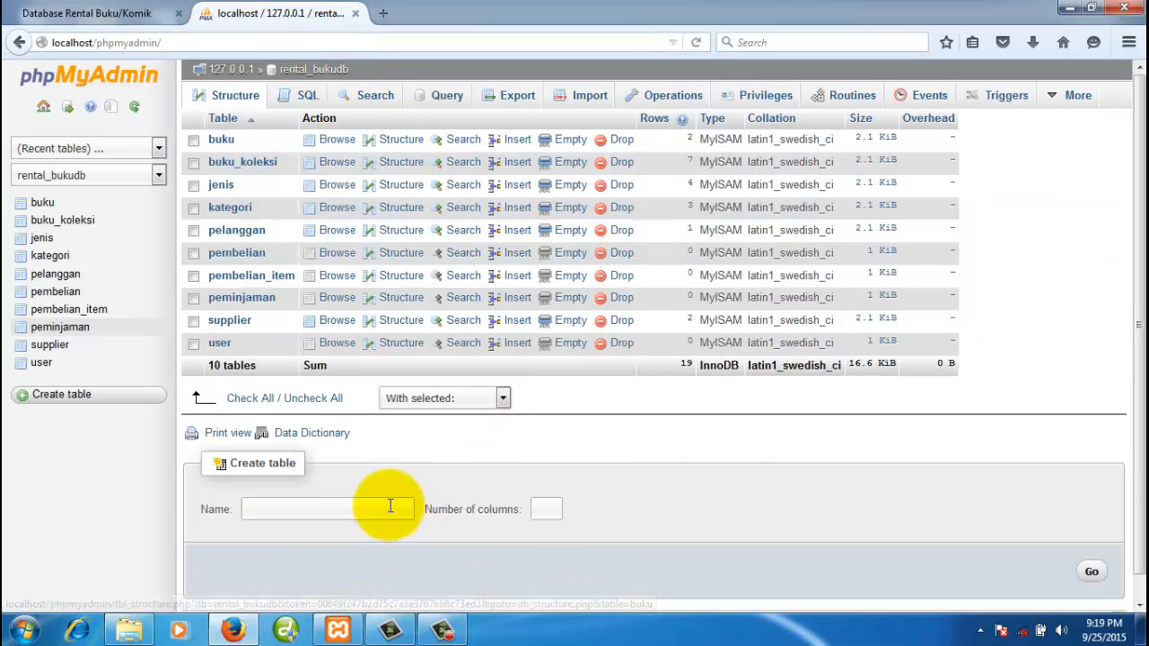
- Create a new table named peminjaman_item with 3 columns
{"action": "left_click", "coordinate": [391, 506]}
{"action": "type", "text": "pe"}
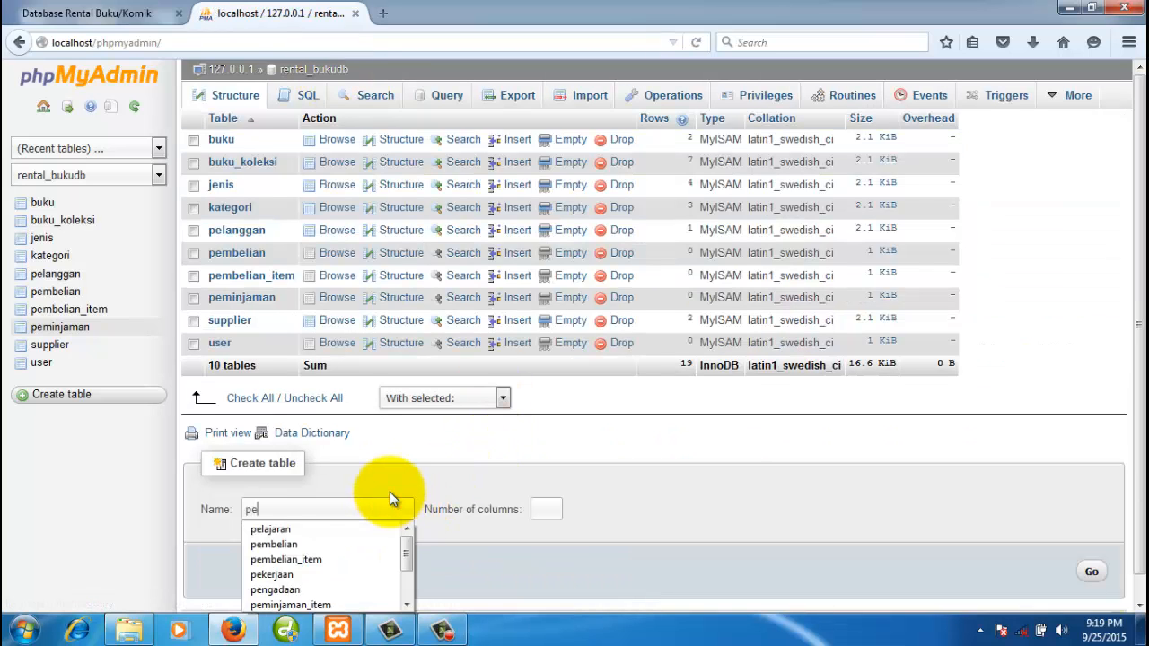
{"action": "type", "text": "minjaman_i"}
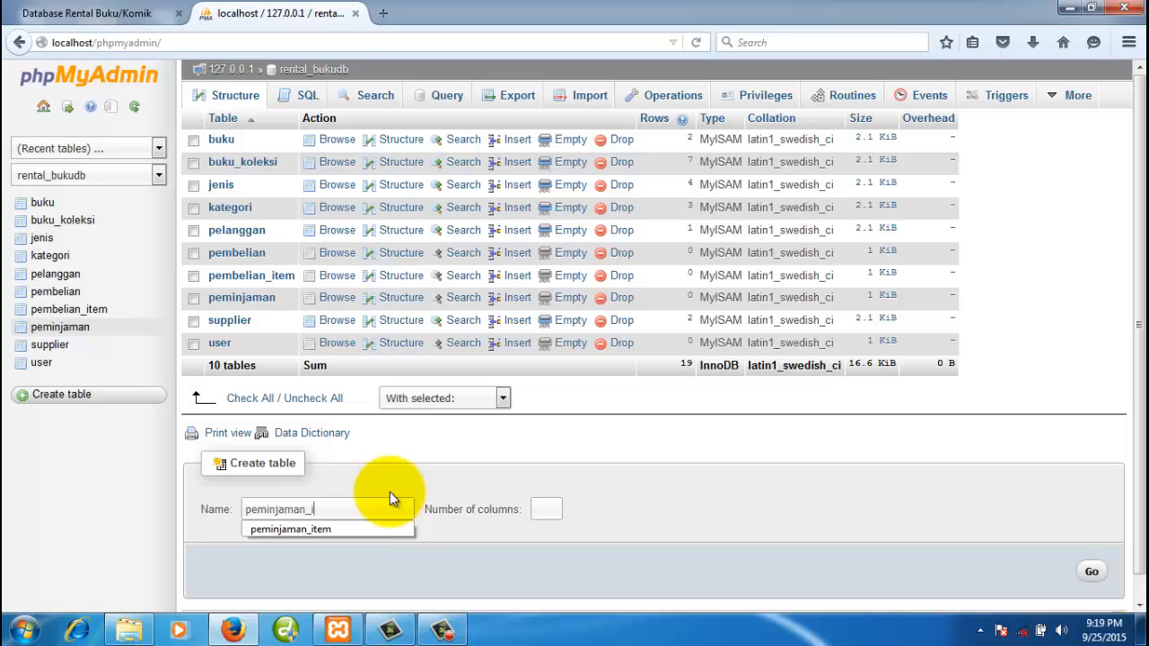
{"action": "type", "text": "tem"}
{"action": "left_click", "coordinate": [621, 517]}
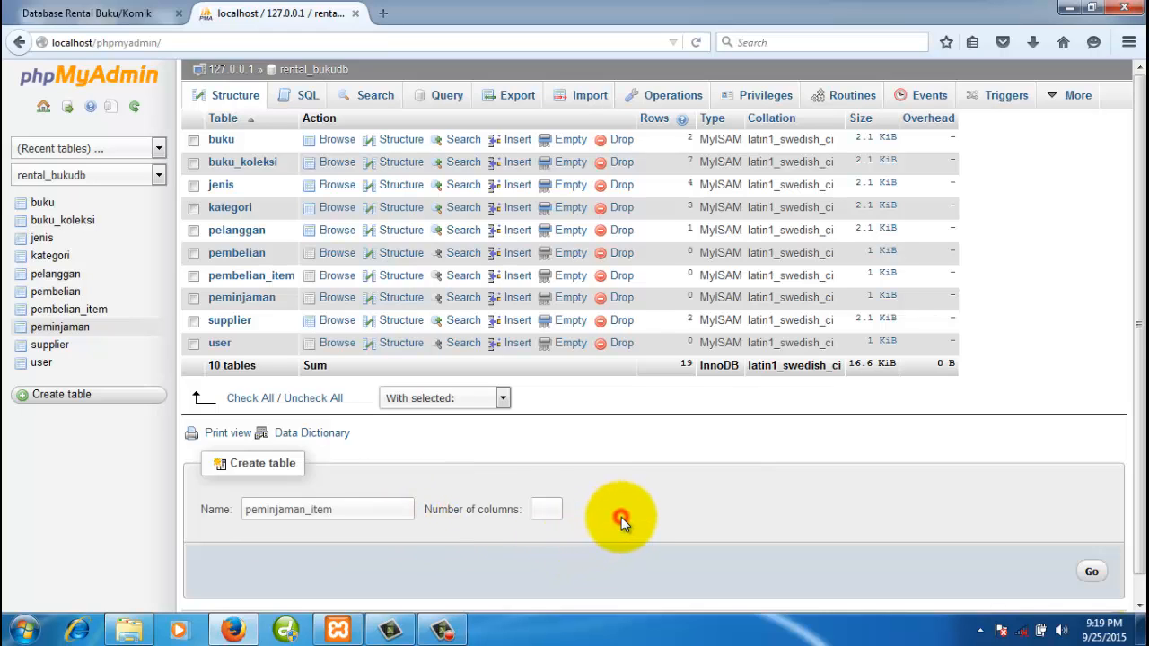
{"action": "left_click", "coordinate": [547, 511]}
{"action": "type", "text": "4"}
{"action": "left_click_drag", "start_coordinate": [547, 508], "coordinate": [534, 509]}
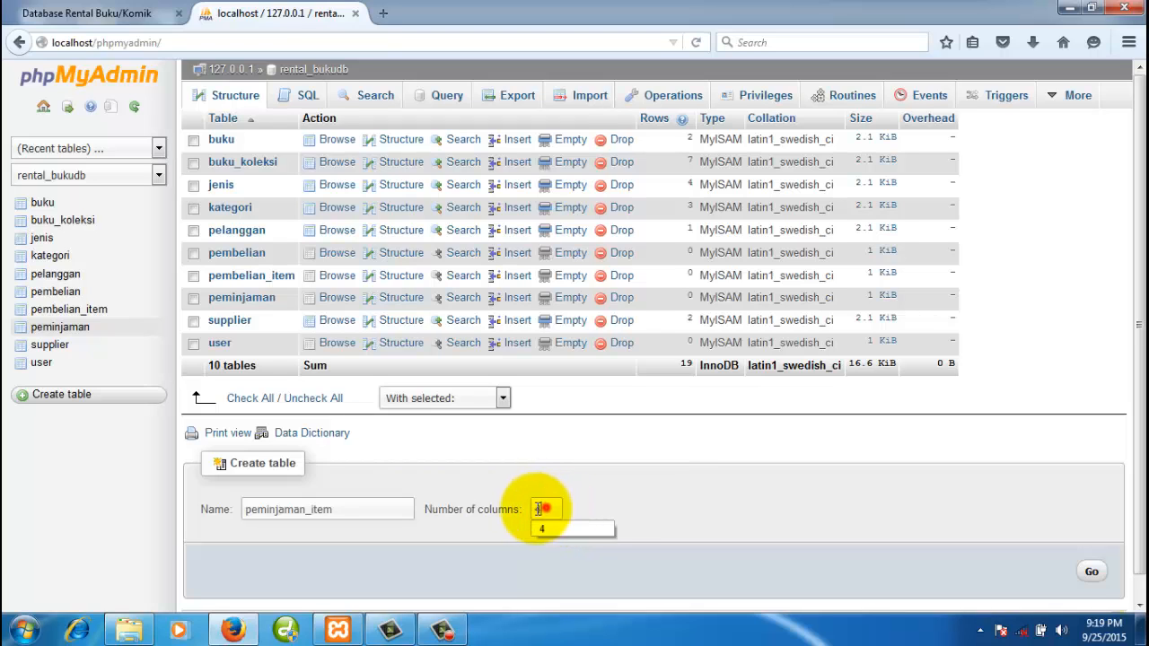
{"action": "type", "text": "3"}
{"action": "left_click", "coordinate": [706, 503]}
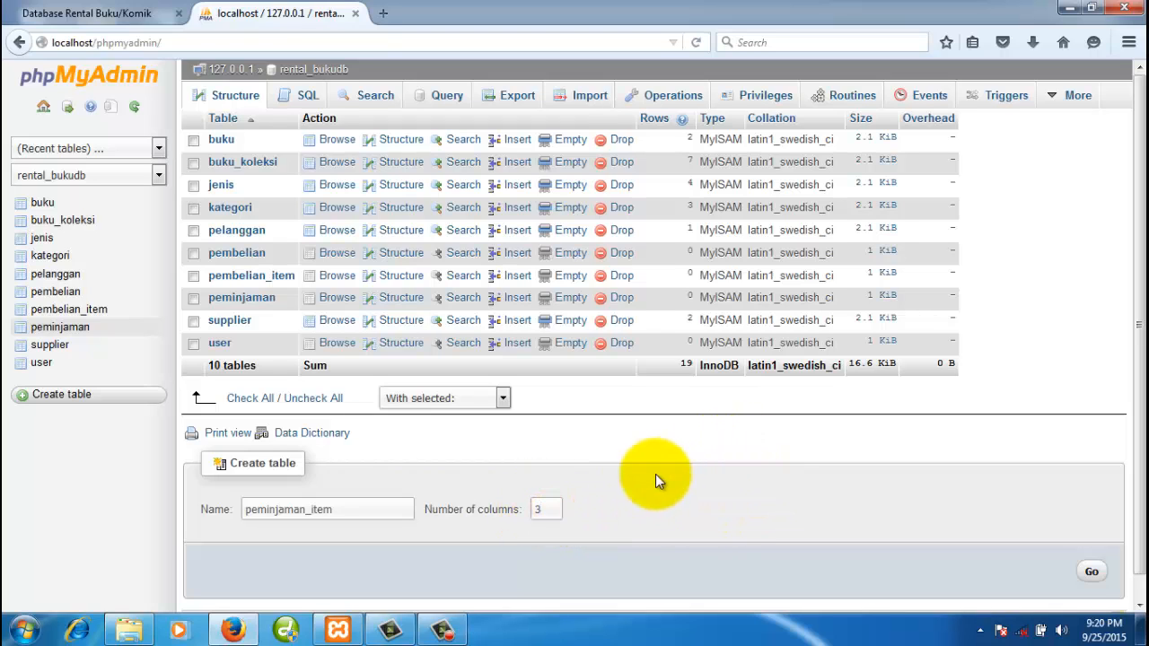
{"action": "left_click", "coordinate": [1089, 571]}
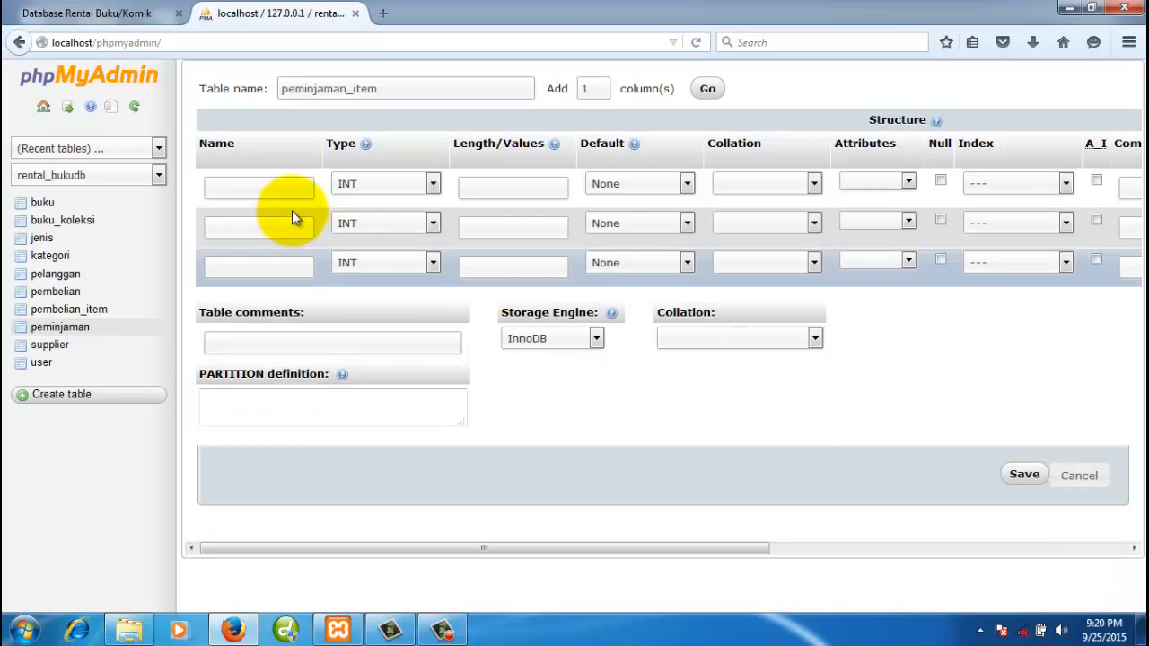
- Name the columns no_peminjaman, kd_koleksi and status, consulting the diagram in between
{"action": "left_click", "coordinate": [278, 186]}
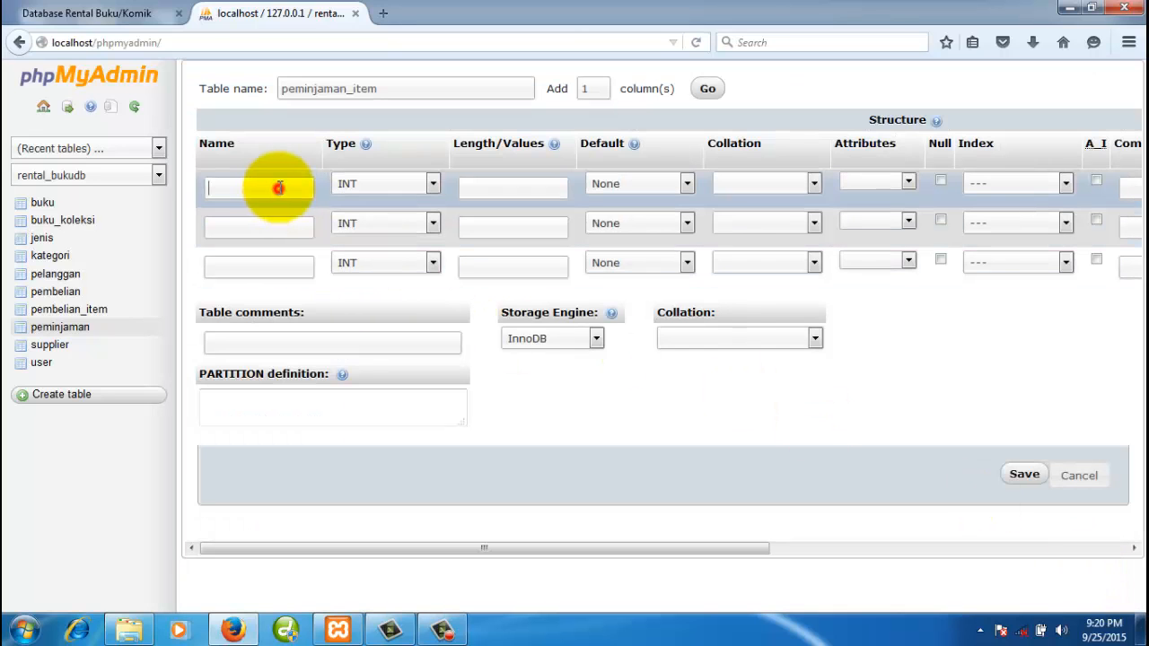
{"action": "left_click", "coordinate": [135, 15]}
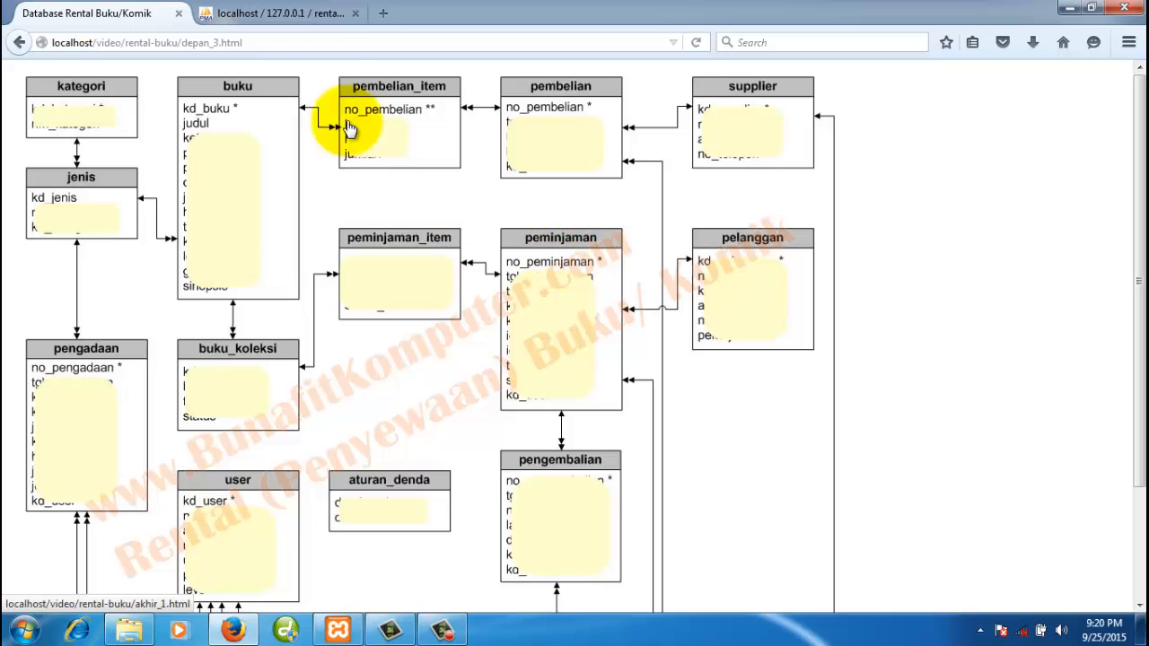
{"action": "left_click", "coordinate": [295, 12]}
{"action": "left_click", "coordinate": [287, 187]}
{"action": "left_click", "coordinate": [287, 187]}
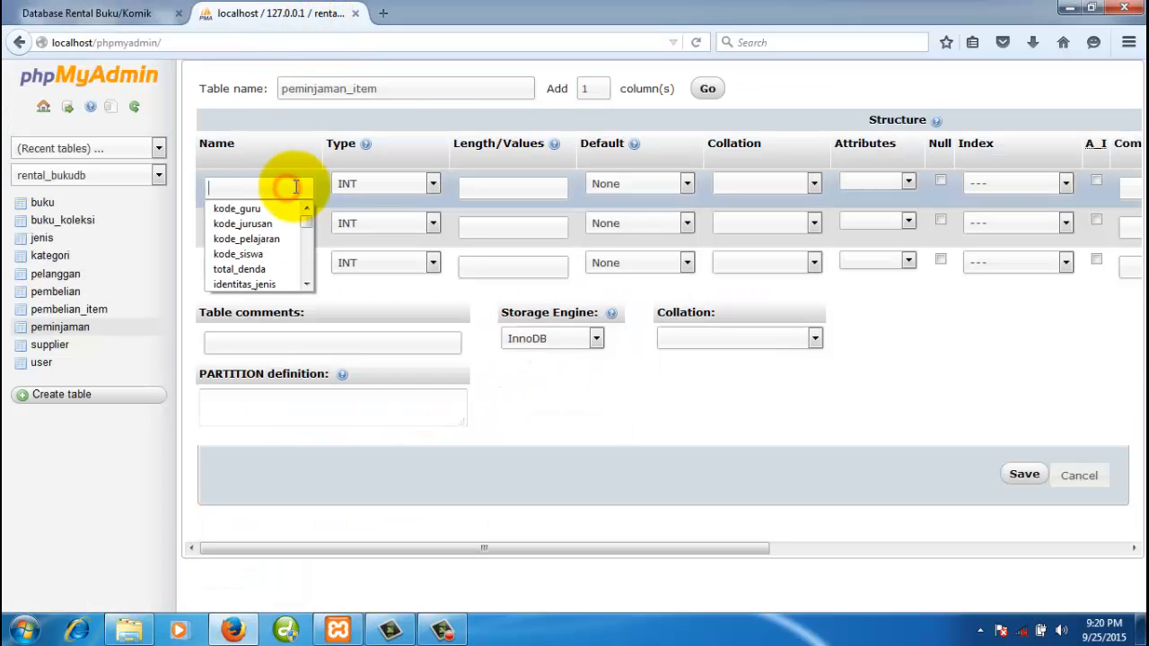
{"action": "type", "text": "no_peminjaman"}
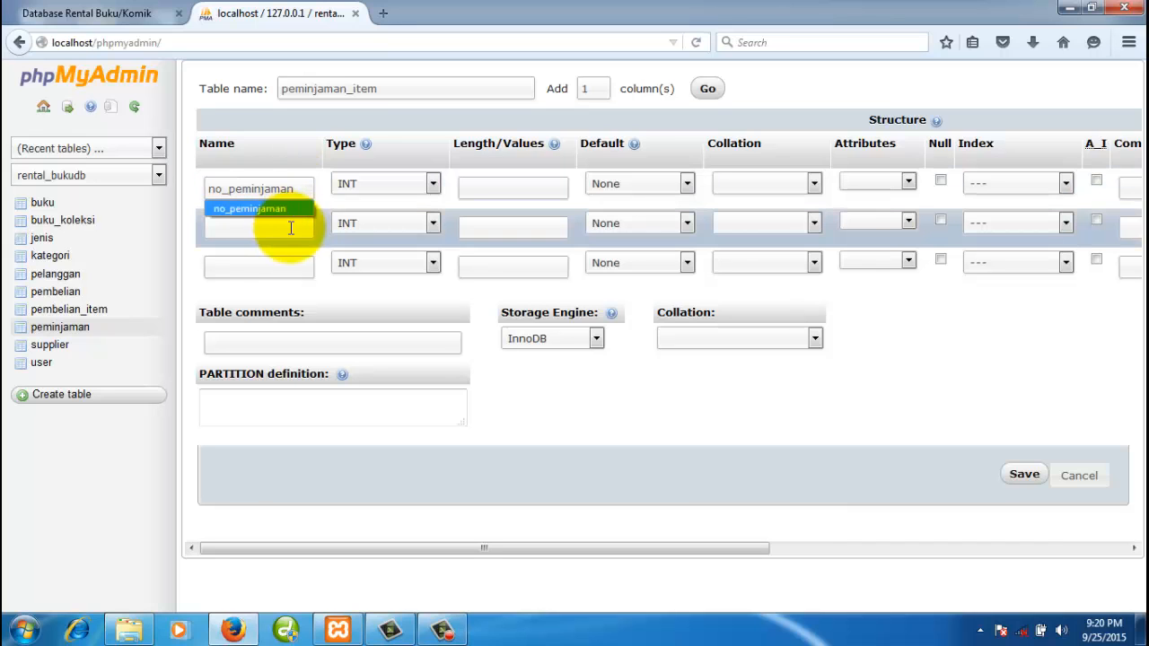
{"action": "left_click", "coordinate": [287, 225]}
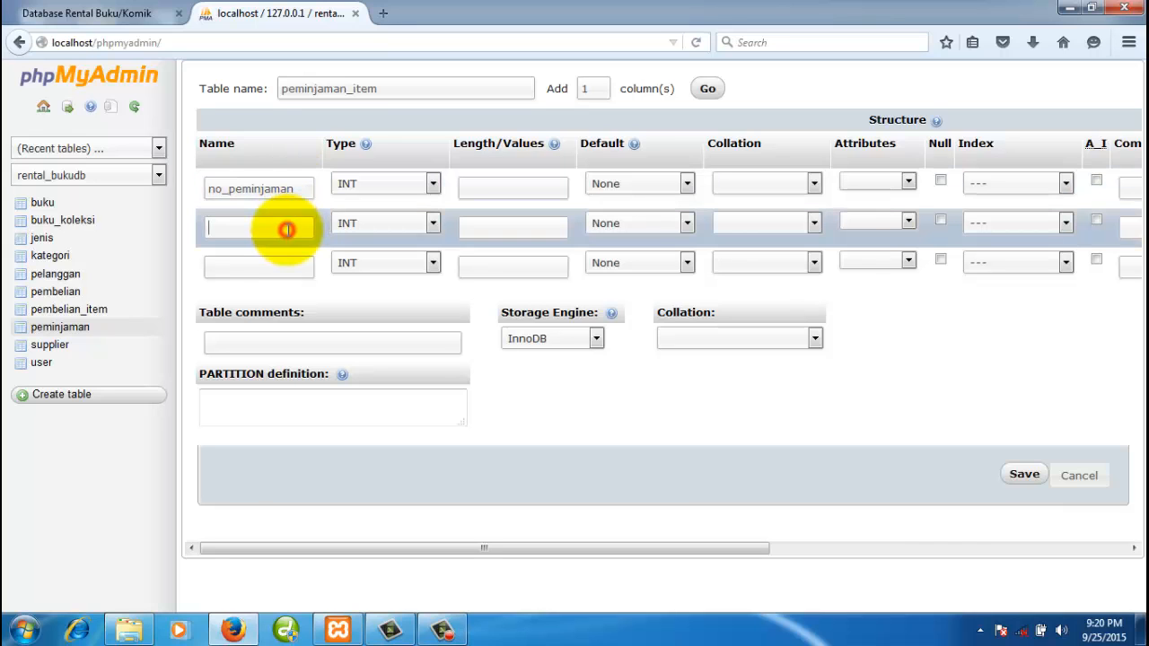
{"action": "left_click", "coordinate": [126, 14]}
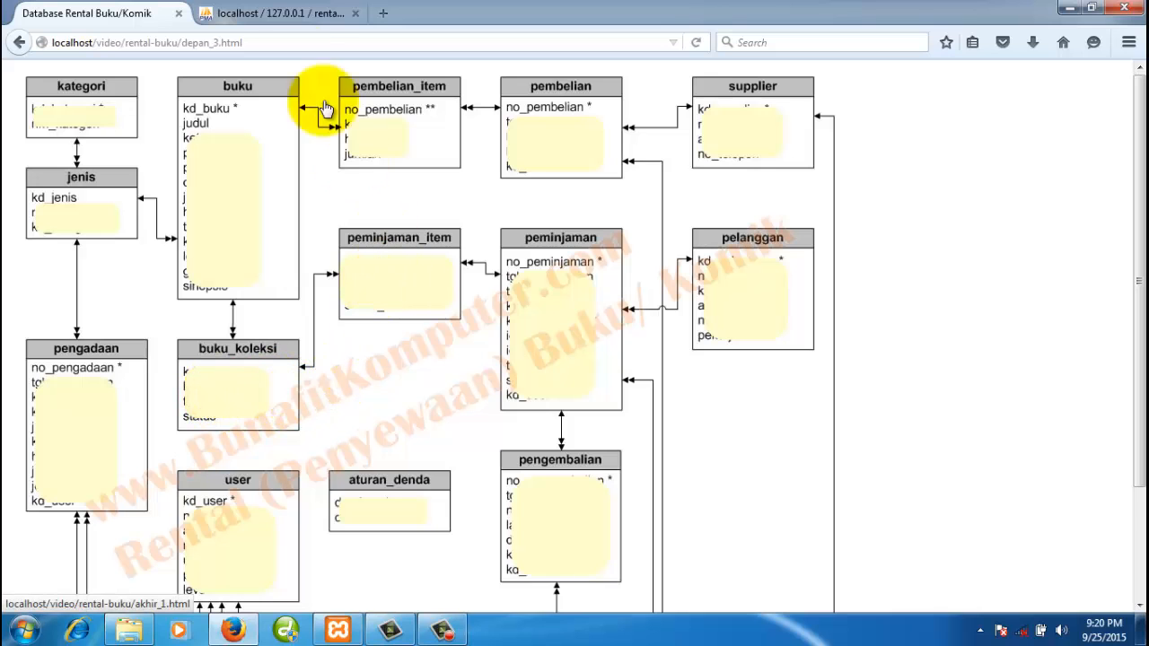
{"action": "left_click", "coordinate": [305, 27]}
{"action": "type", "text": "kd_koleksi"}
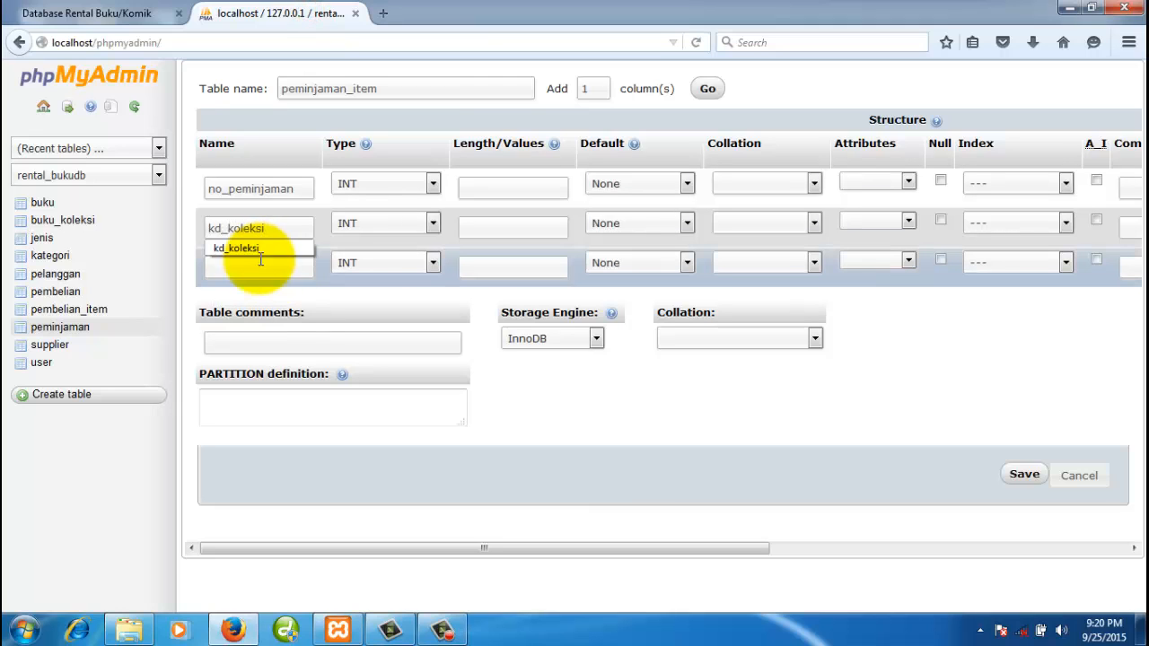
{"action": "left_click", "coordinate": [262, 265]}
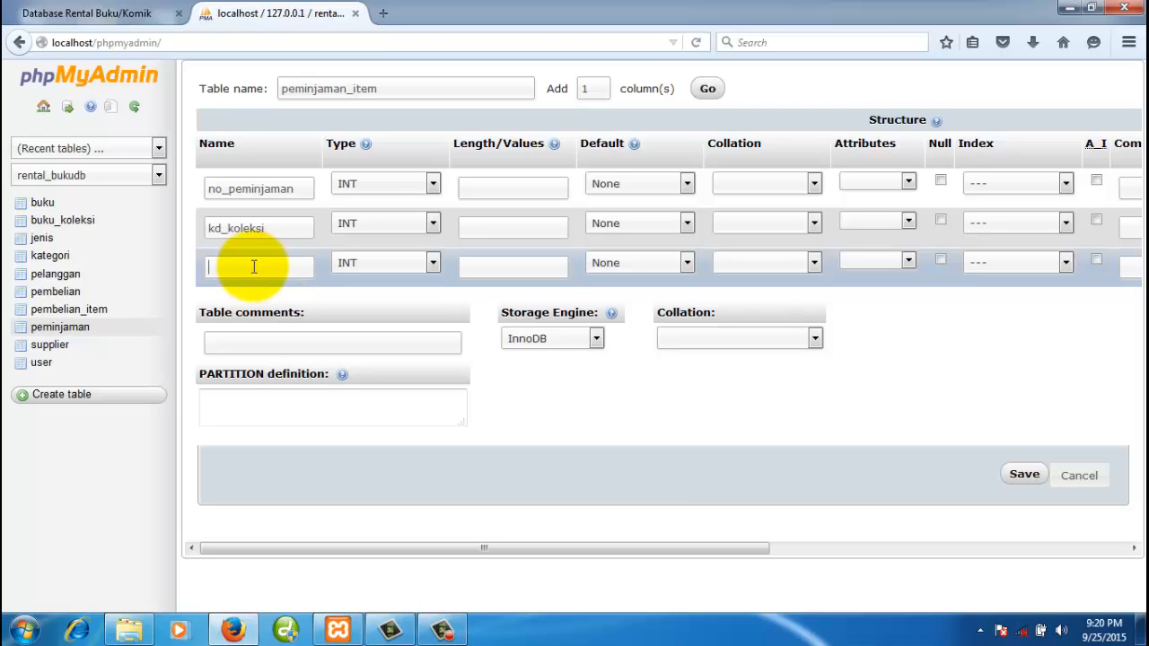
{"action": "type", "text": "sta"}
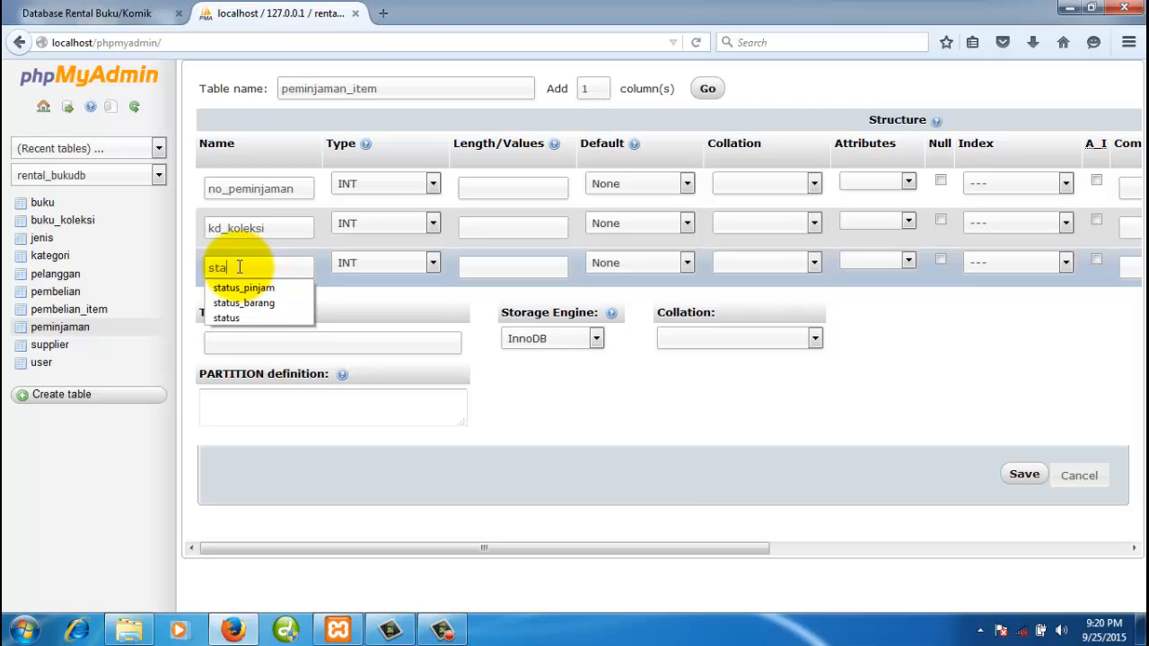
{"action": "type", "text": "t"}
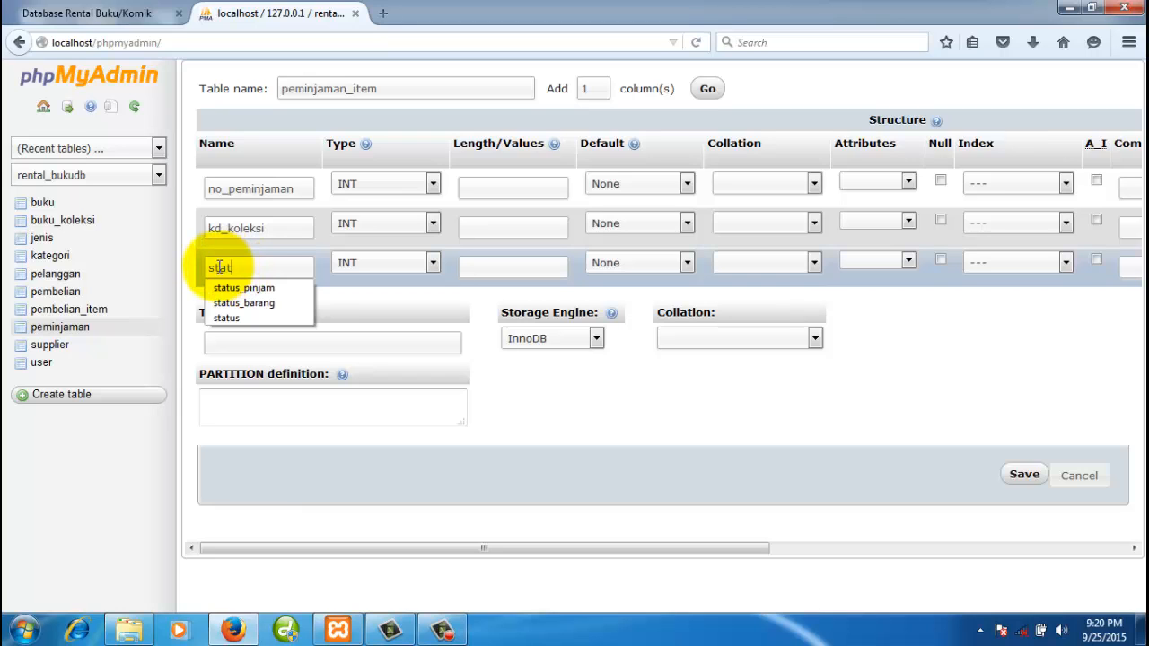
{"action": "type", "text": "us"}
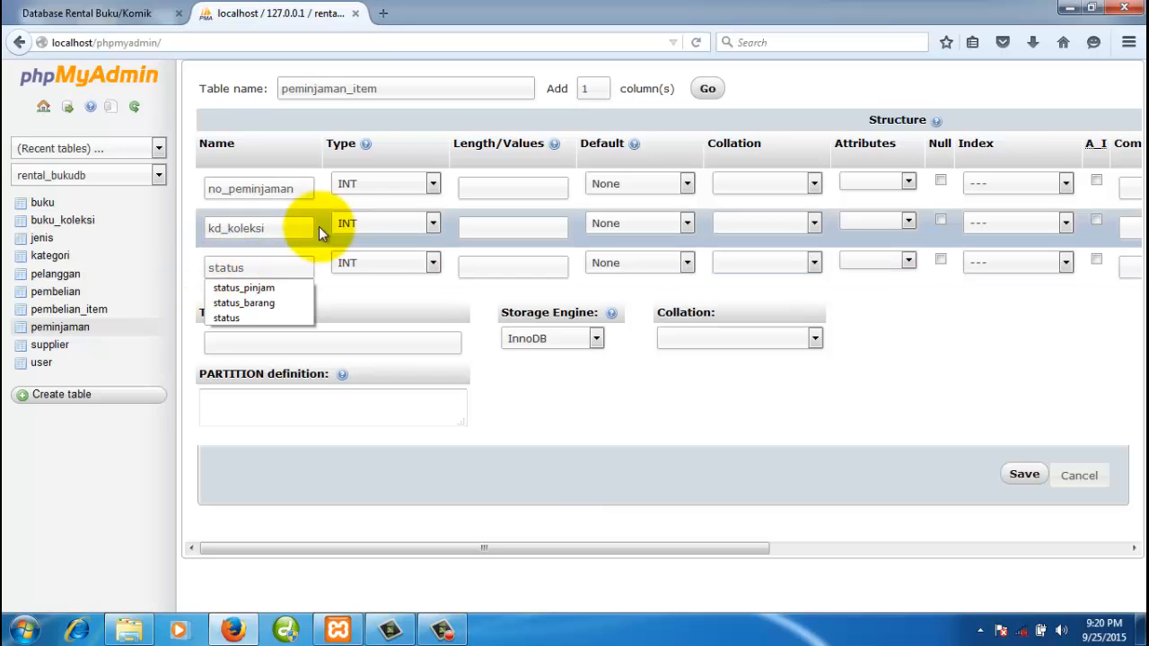
- Make no_peminjaman a CHAR column with length 5
{"action": "left_click", "coordinate": [306, 190]}
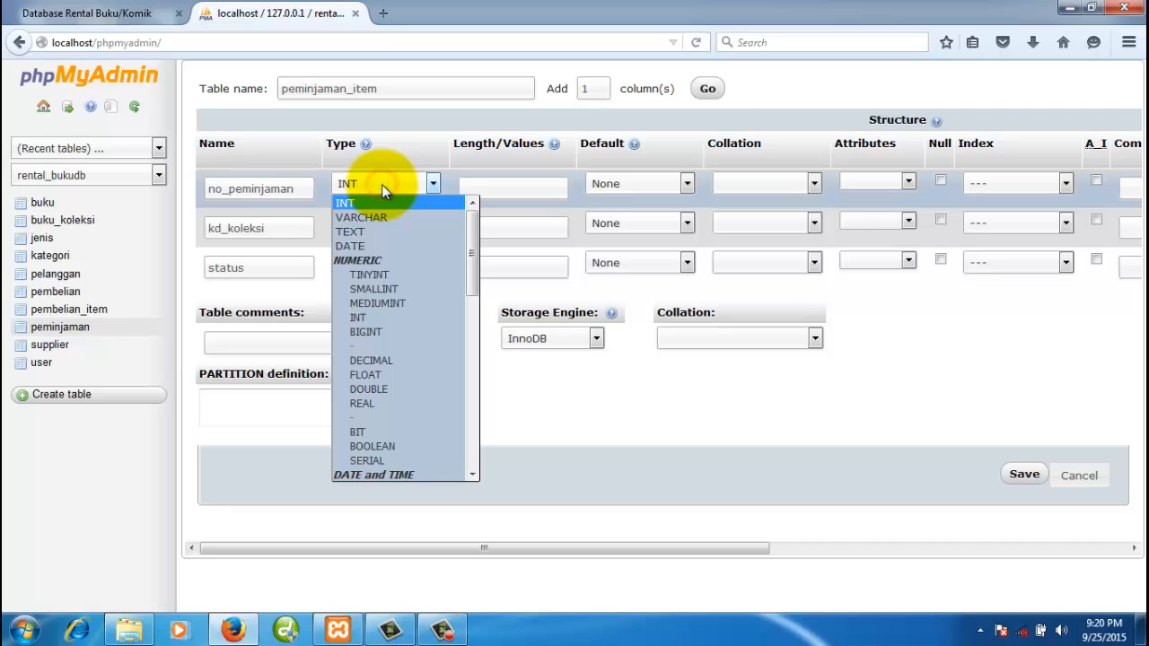
{"action": "key", "text": "c"}
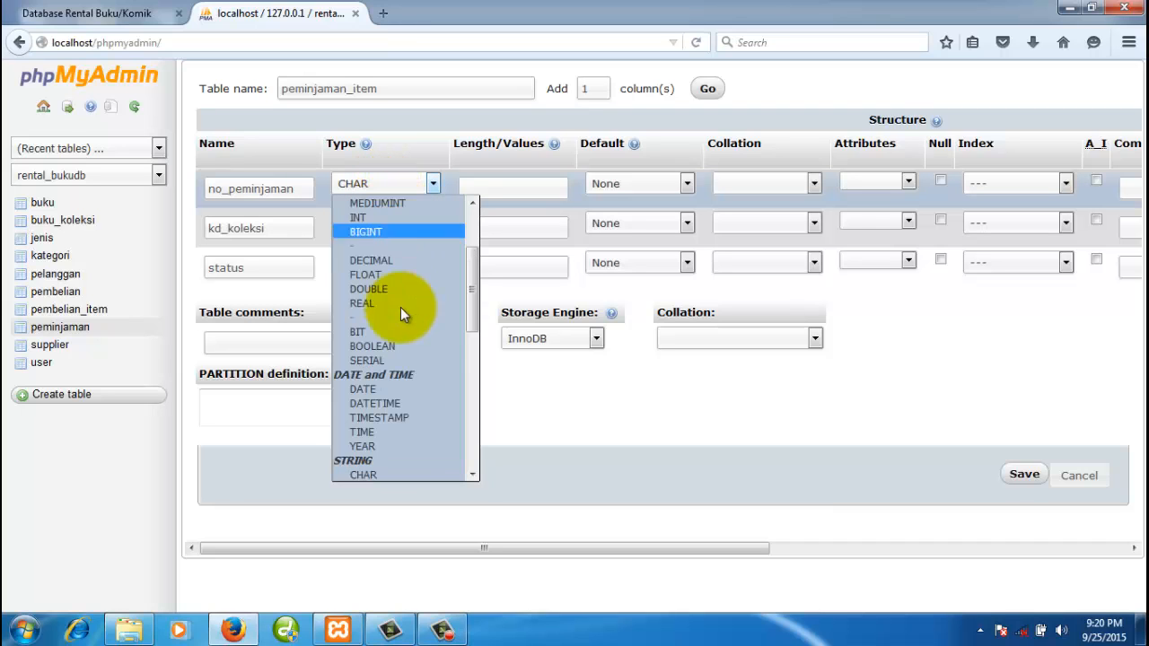
{"action": "left_click", "coordinate": [380, 477]}
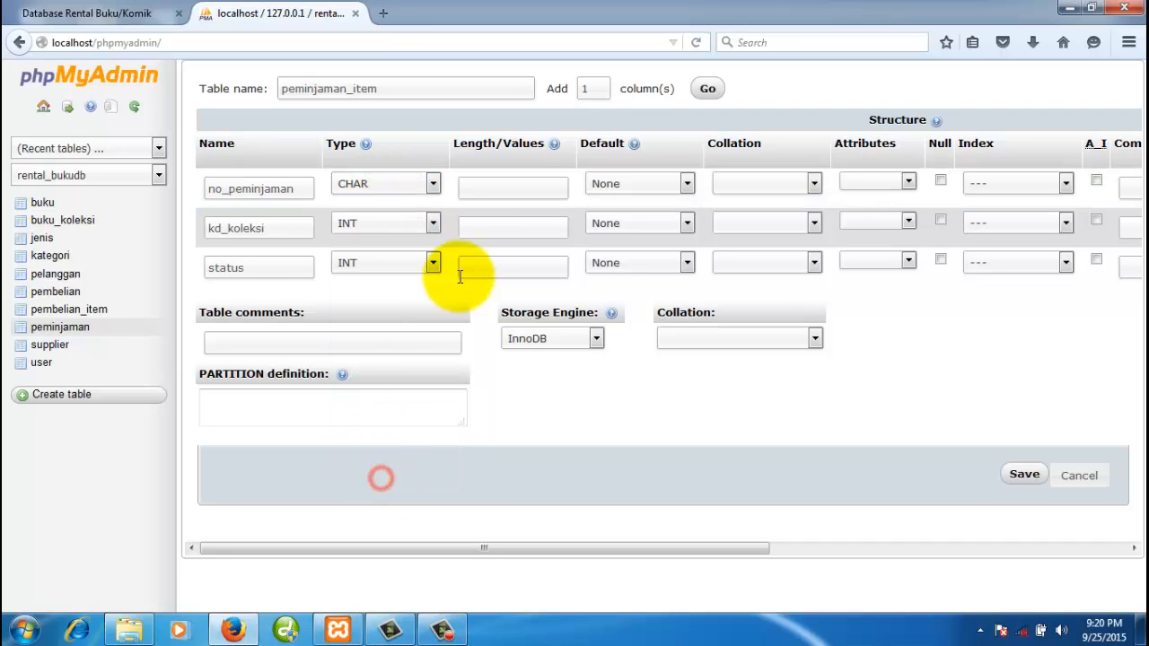
{"action": "left_click", "coordinate": [480, 216]}
{"action": "left_click", "coordinate": [495, 187]}
{"action": "type", "text": "5"}
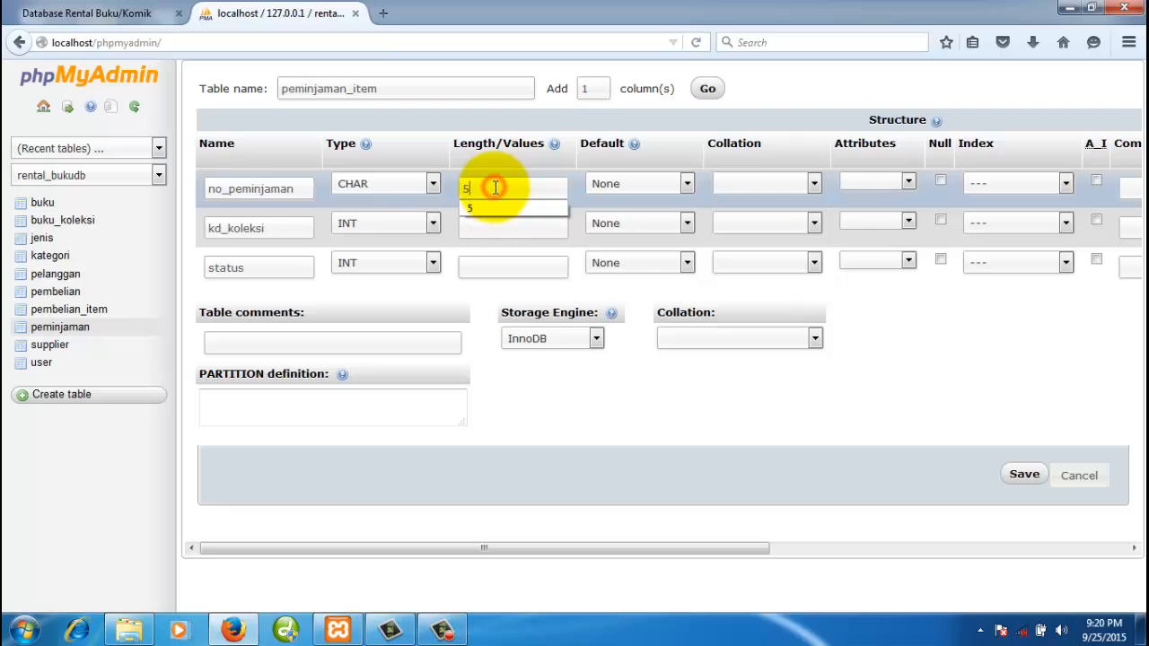
{"action": "left_click", "coordinate": [272, 230]}
- Make kd_koleksi a CHAR column with length 8
{"action": "left_click", "coordinate": [367, 226]}
{"action": "key", "text": "c"}
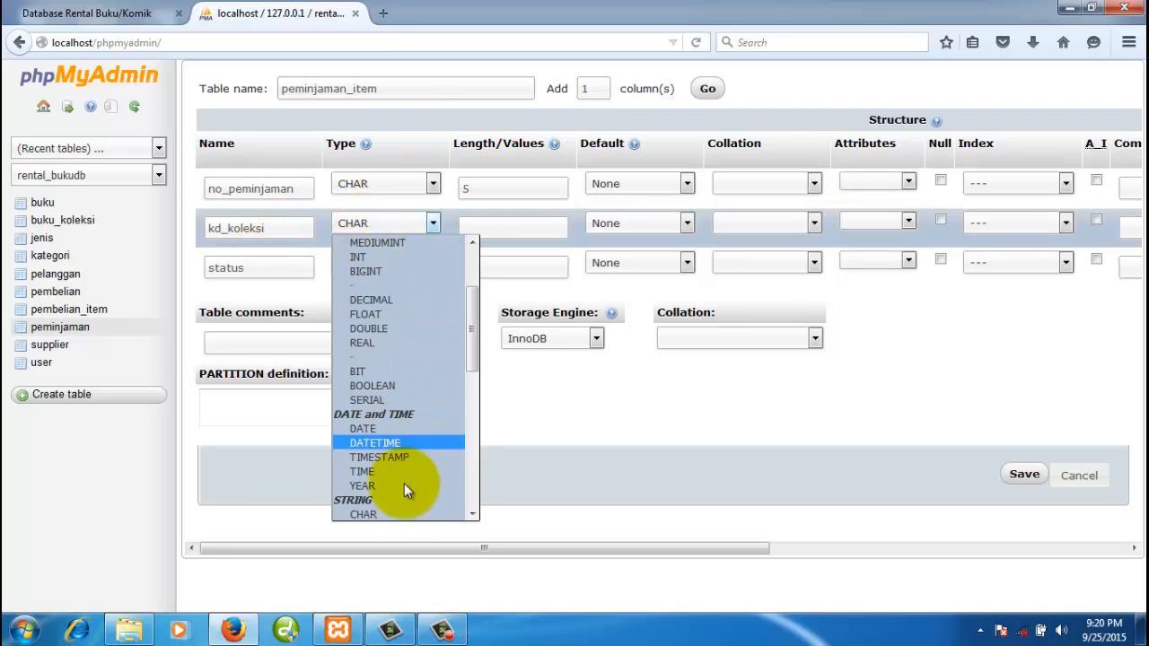
{"action": "left_click", "coordinate": [389, 513]}
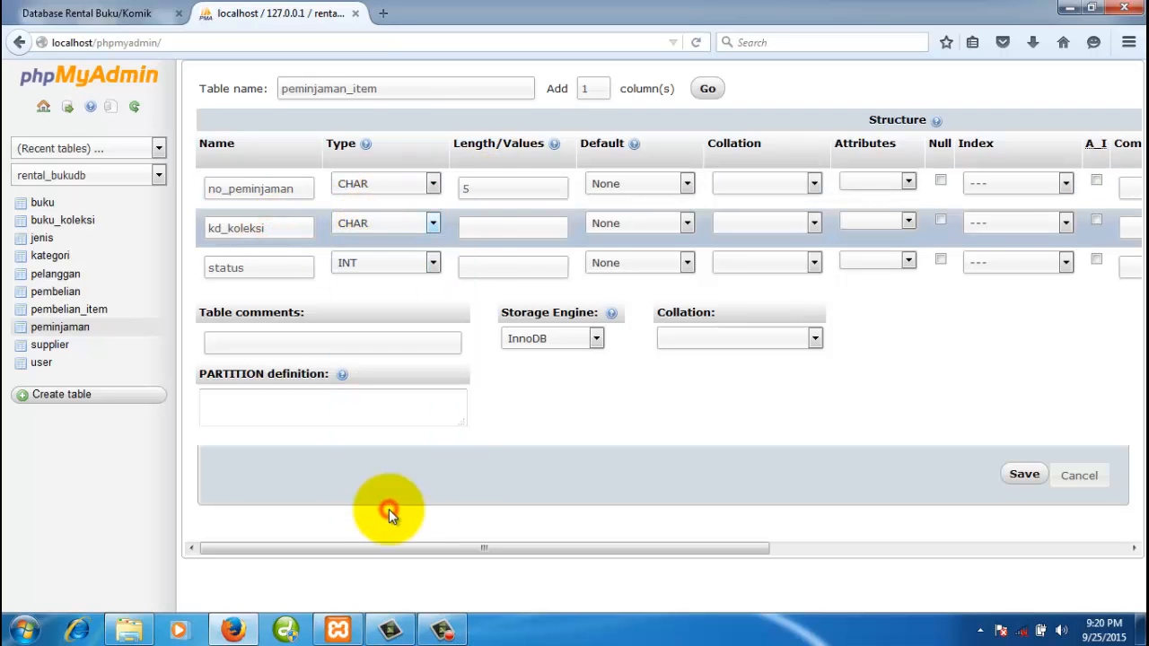
{"action": "left_click", "coordinate": [138, 14]}
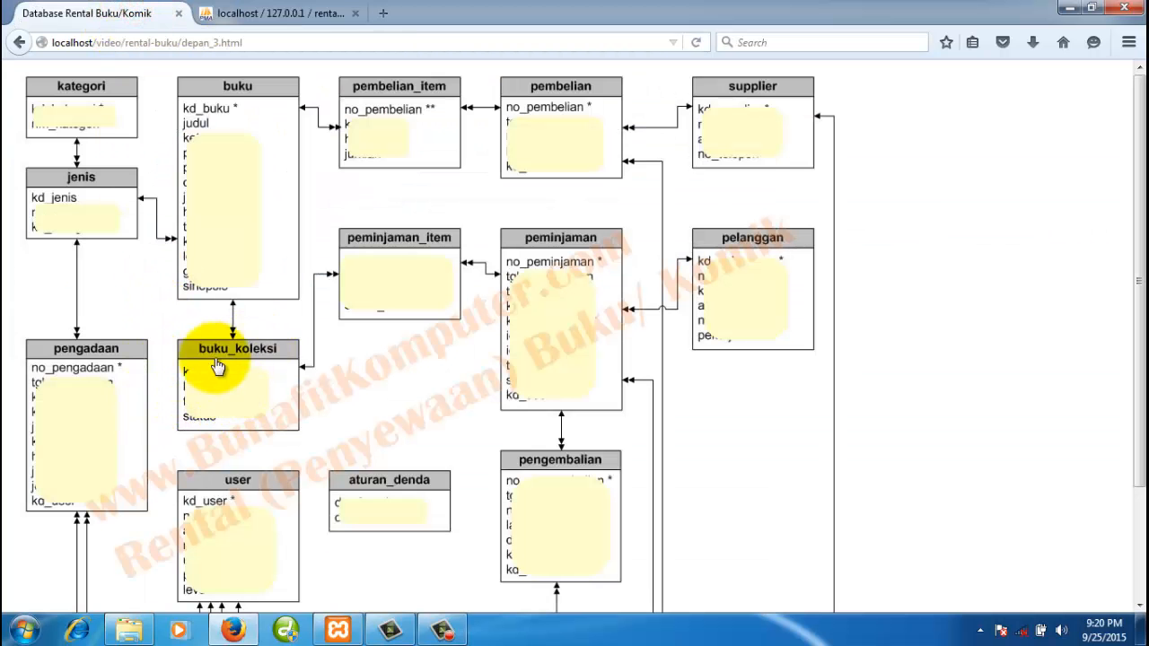
{"action": "left_click", "coordinate": [268, 16]}
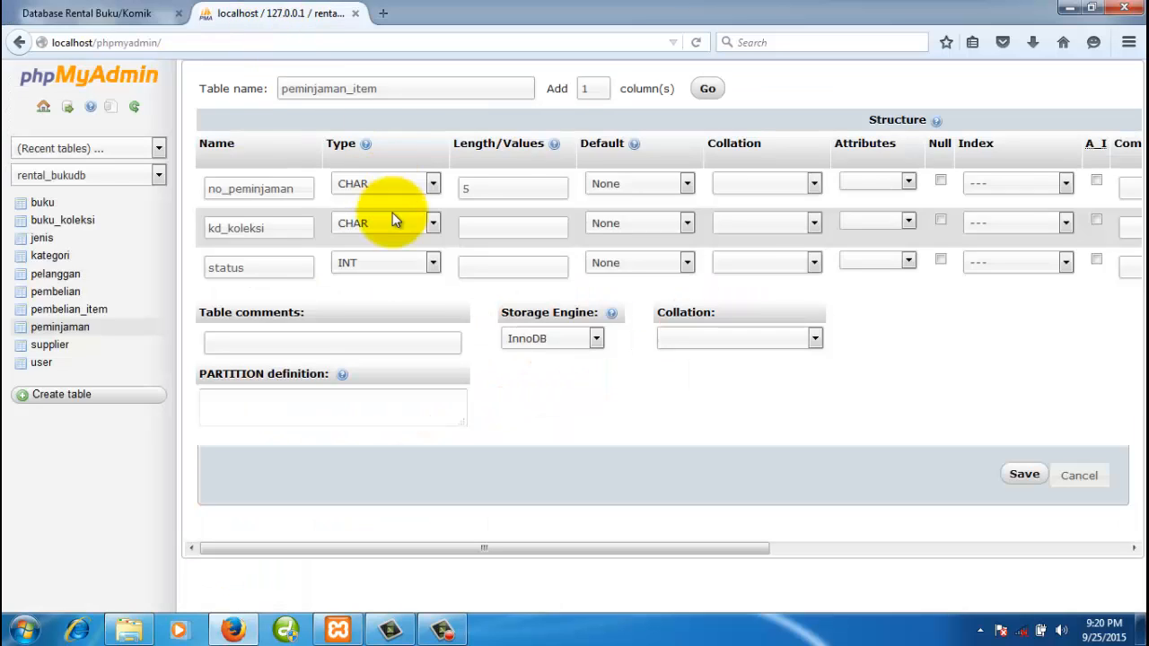
{"action": "left_click", "coordinate": [484, 232]}
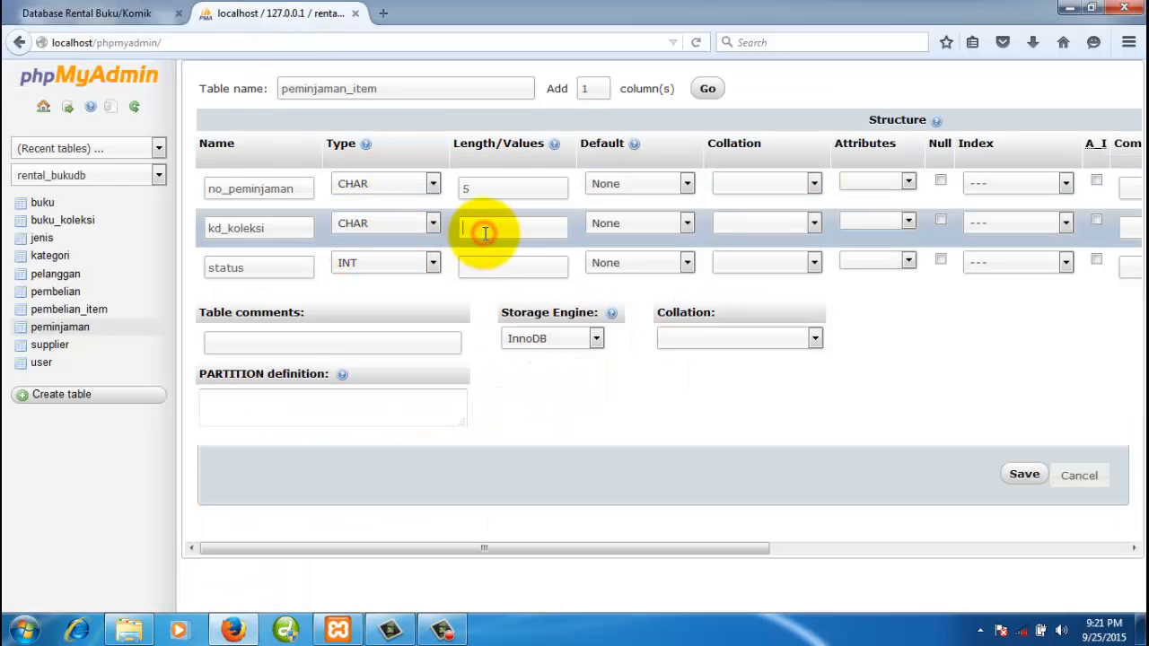
{"action": "type", "text": "8"}
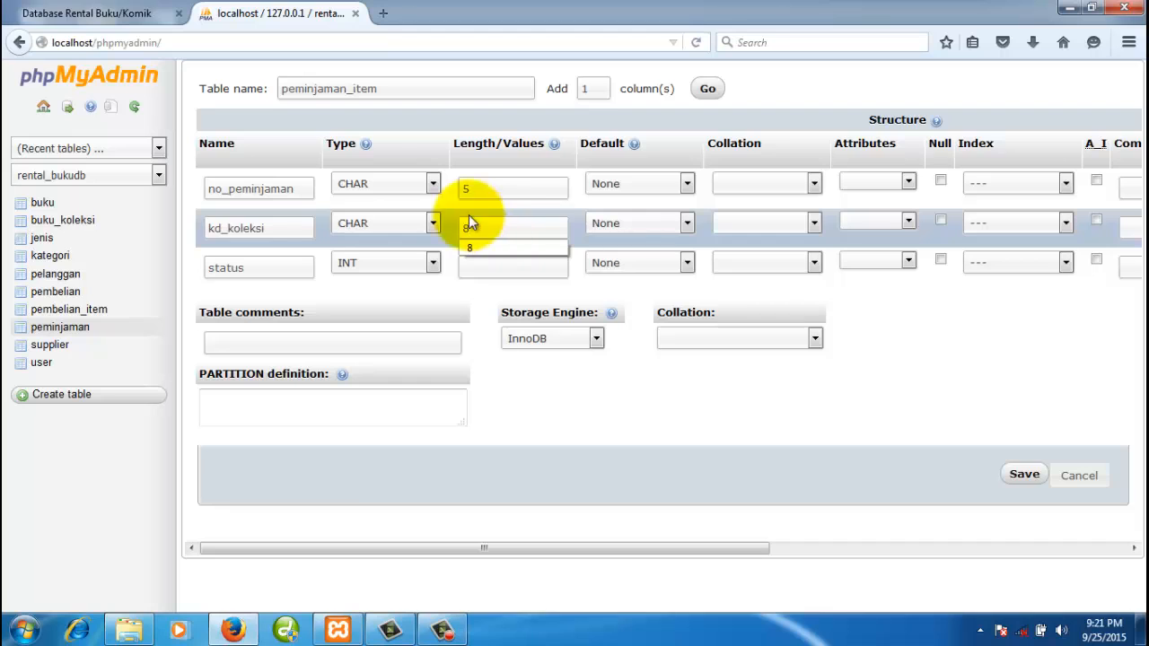
- Check the buku_koleksi rows and structure in a new tab, then return to the peminjaman_item form
{"action": "right_click", "coordinate": [79, 223]}
{"action": "left_click", "coordinate": [106, 235]}
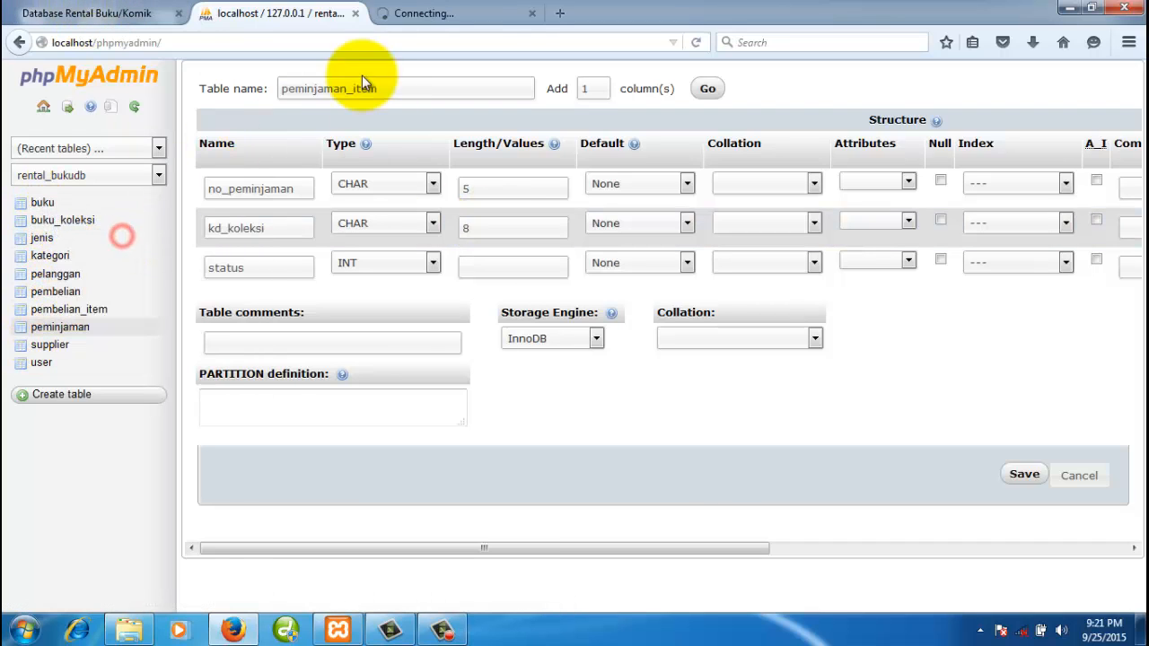
{"action": "left_click", "coordinate": [470, 22]}
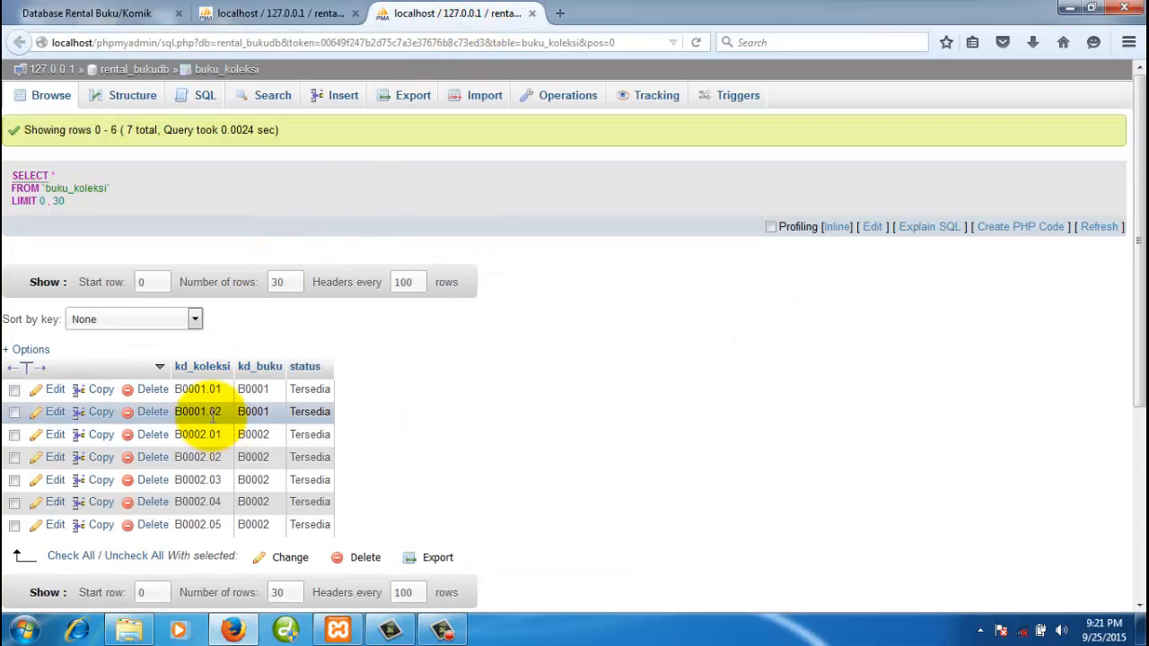
{"action": "left_click", "coordinate": [121, 94]}
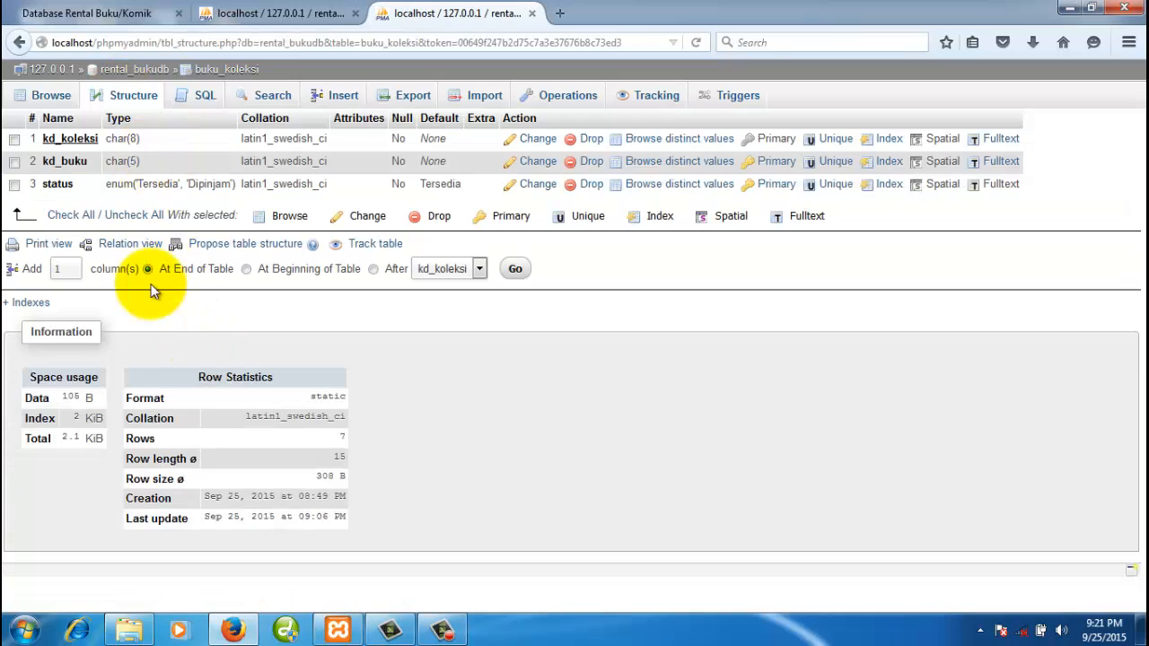
{"action": "left_click", "coordinate": [296, 16]}
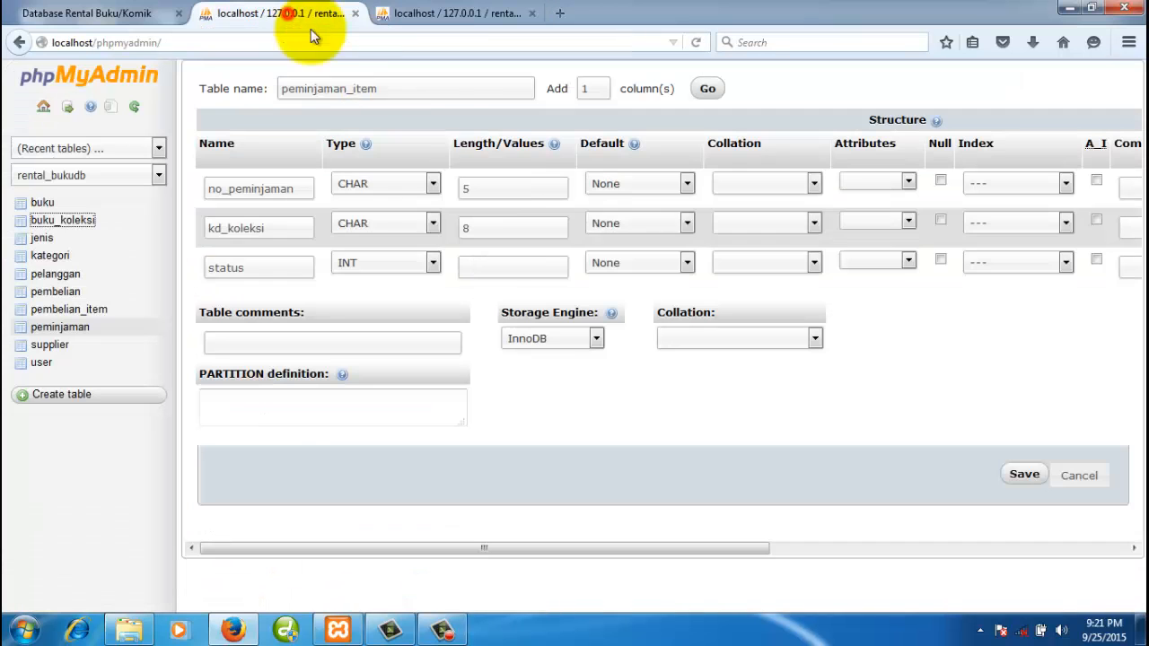
{"action": "left_click", "coordinate": [268, 270]}
- Make status an ENUM column with values 'Kembali','Pinjam'
{"action": "left_click", "coordinate": [375, 269]}
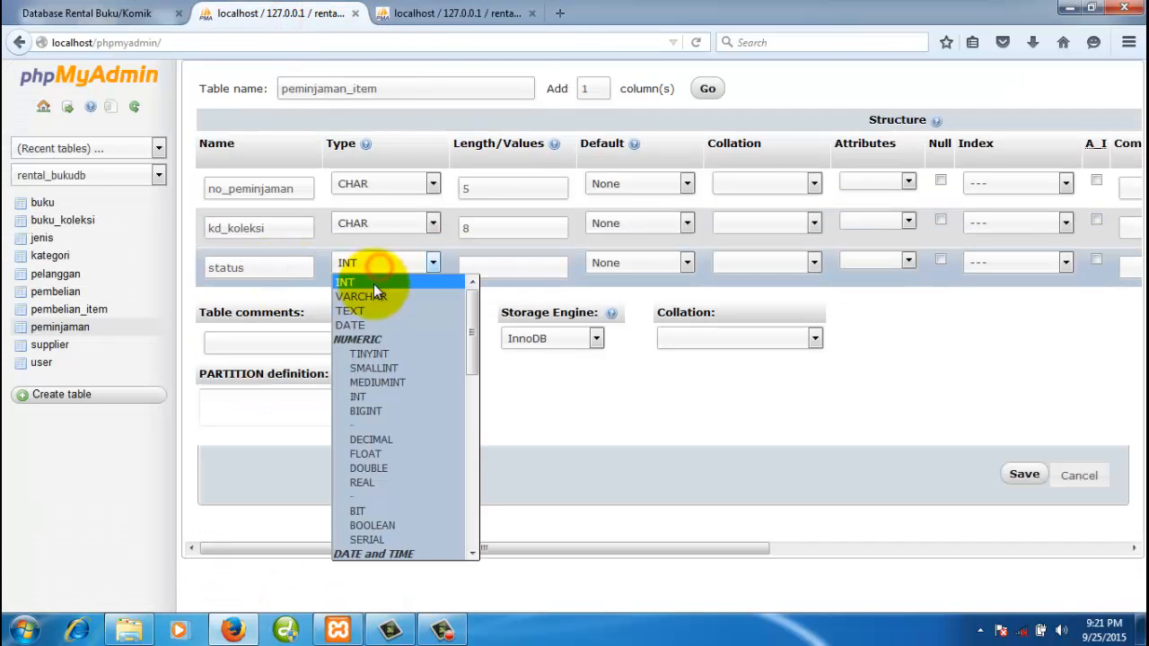
{"action": "scroll", "coordinate": [371, 477], "scroll_direction": "down", "scroll_amount": 8}
{"action": "left_click", "coordinate": [365, 554]}
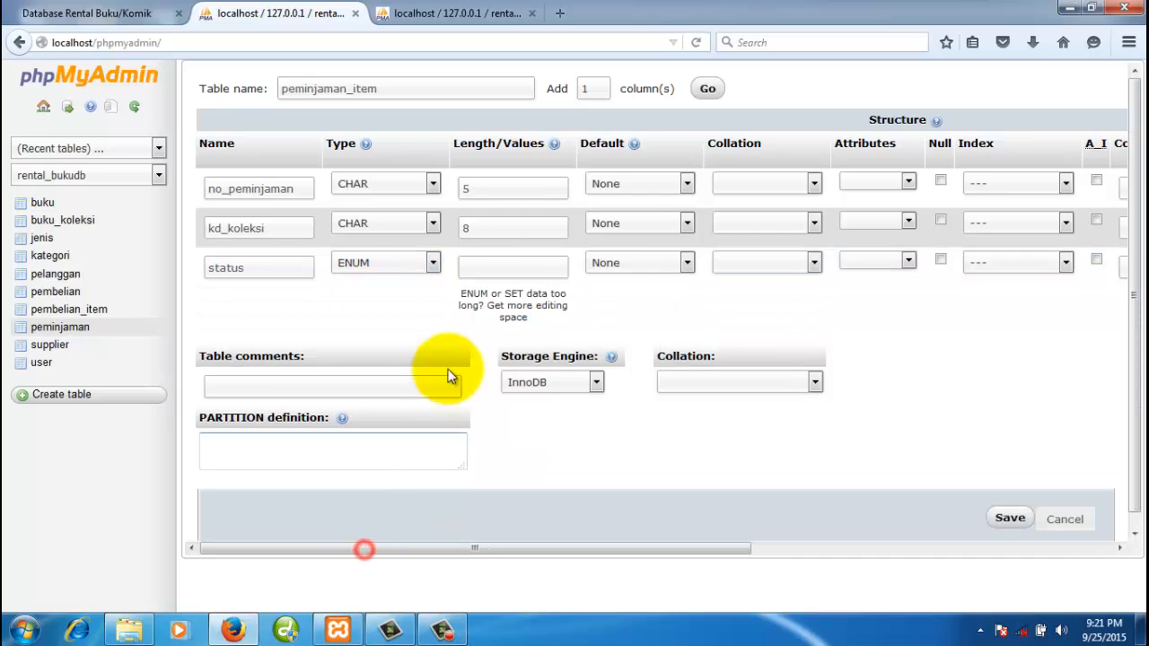
{"action": "left_click", "coordinate": [479, 264]}
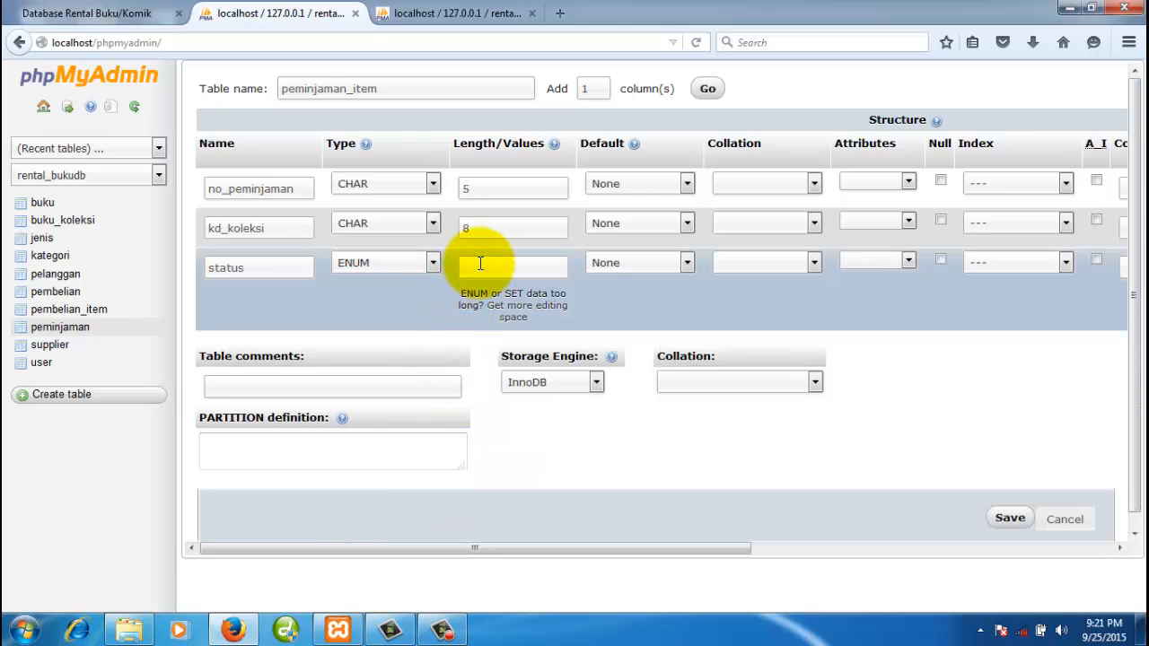
{"action": "type", "text": "'"}
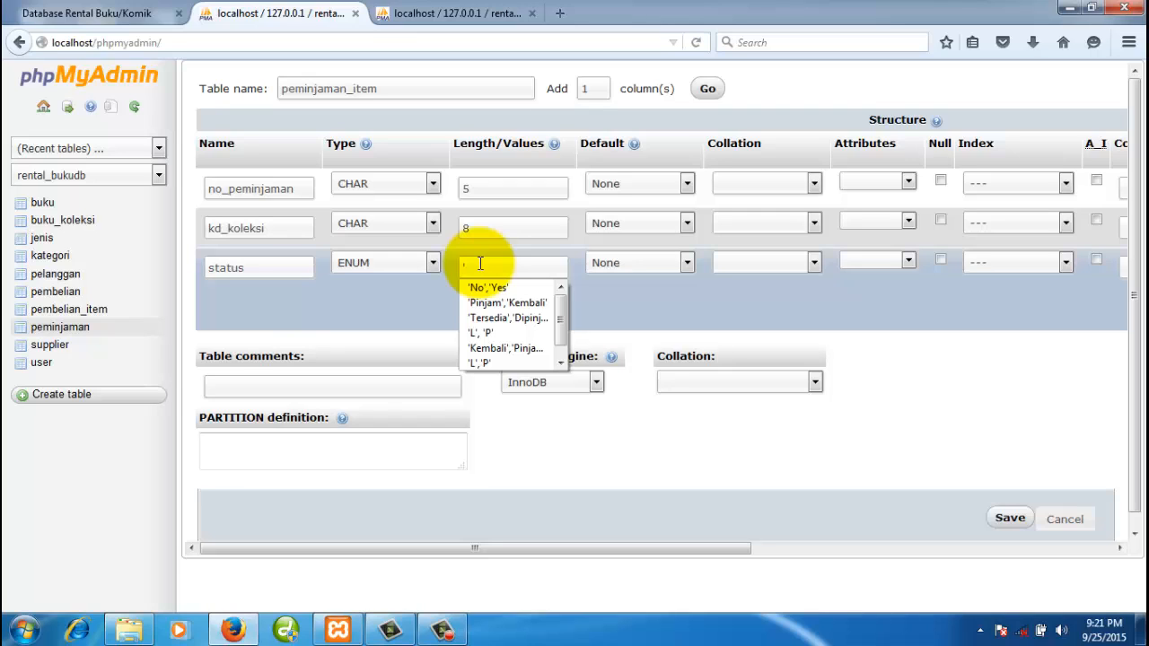
{"action": "type", "text": "Kembali','Pinjam'"}
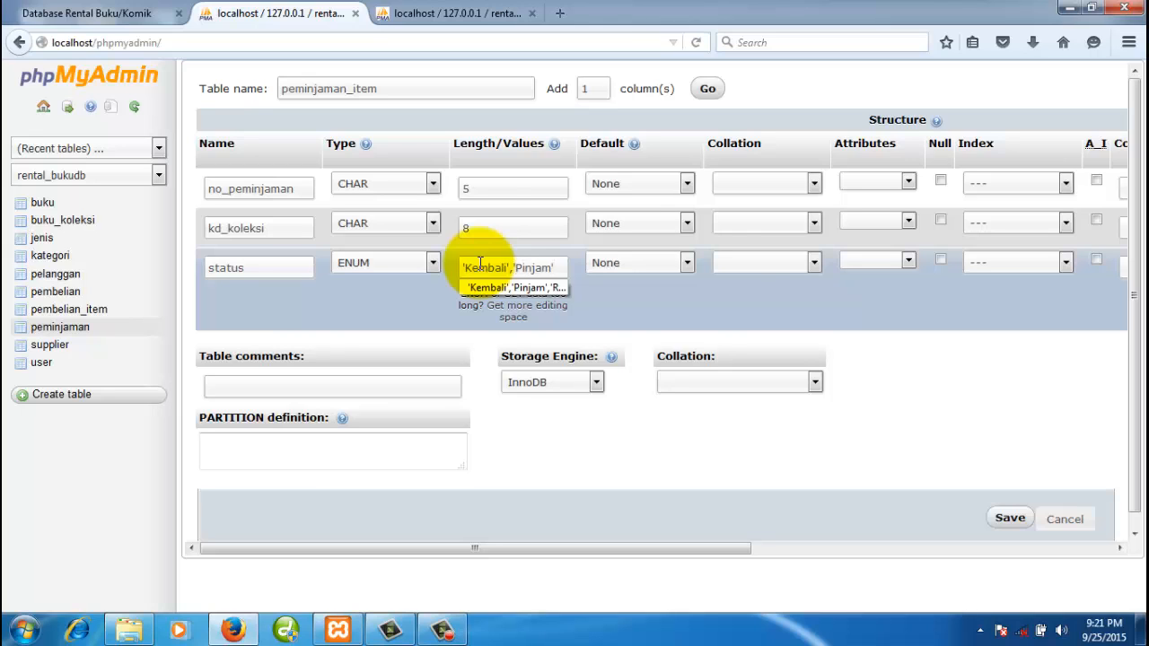
{"action": "left_click", "coordinate": [692, 300]}
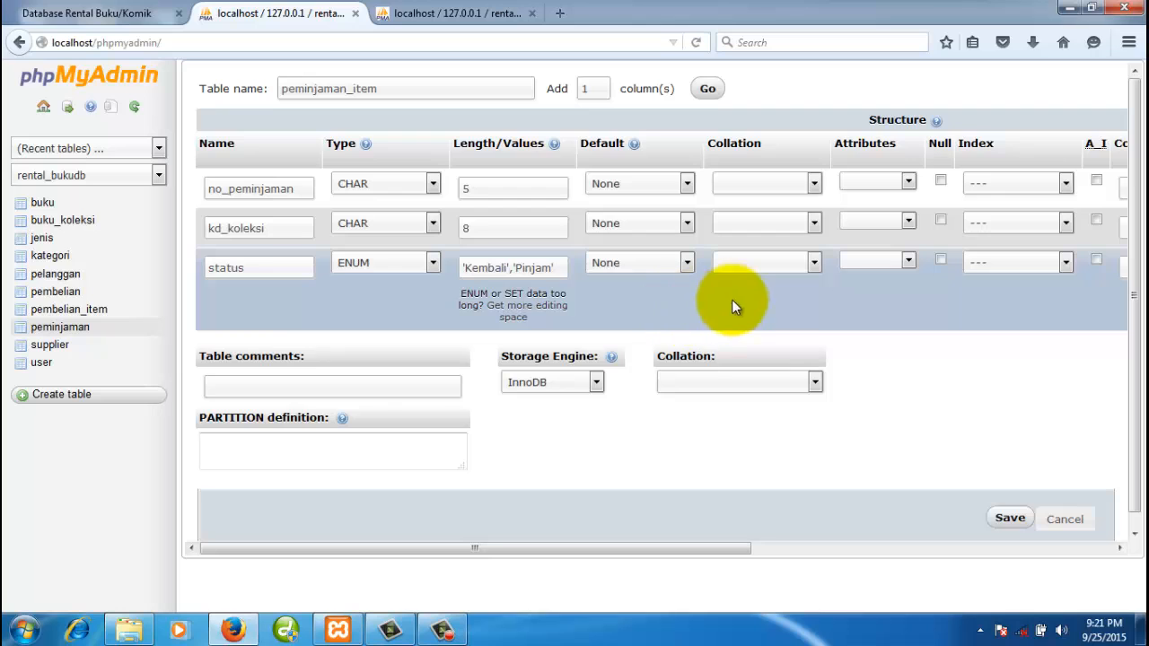
- Set the storage engine to MyISAM, give status the default Pinjam, and save the table
{"action": "left_click", "coordinate": [596, 382]}
{"action": "left_click", "coordinate": [575, 415]}
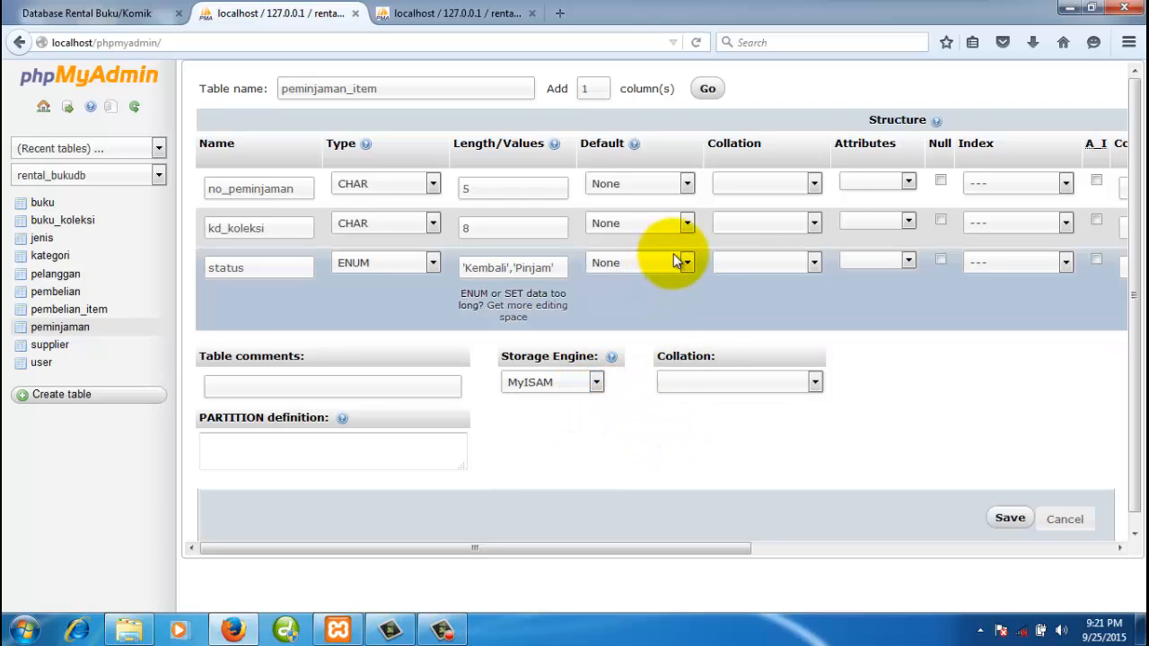
{"action": "left_click", "coordinate": [675, 259]}
{"action": "left_click", "coordinate": [660, 291]}
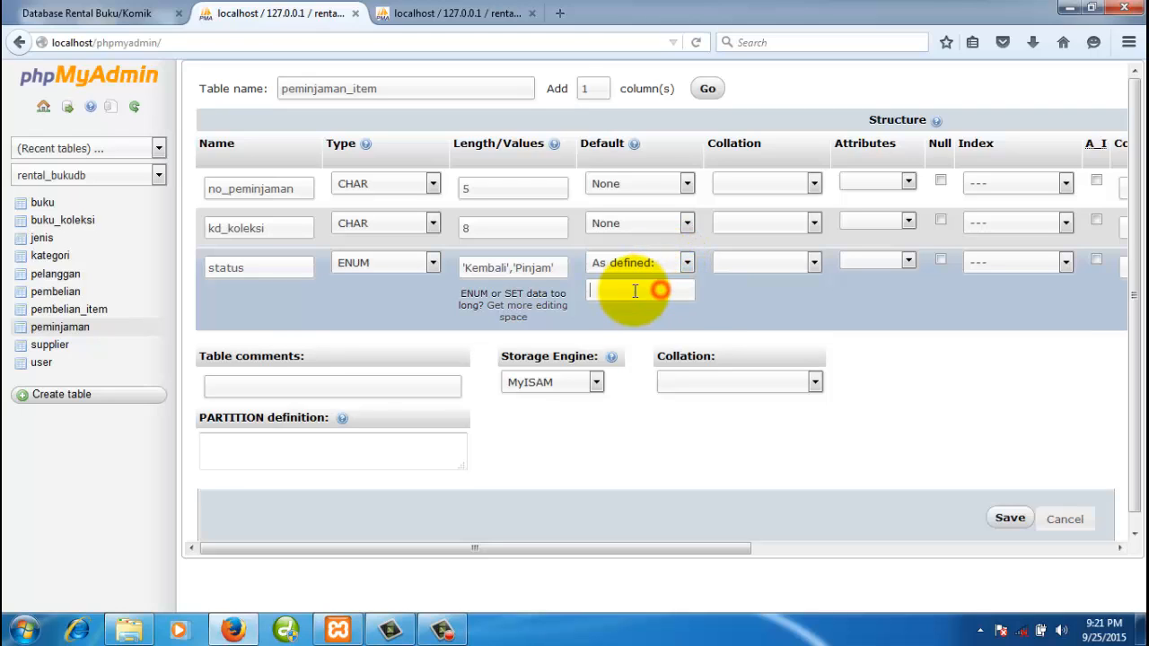
{"action": "left_click", "coordinate": [629, 295]}
{"action": "type", "text": "Pinjam"}
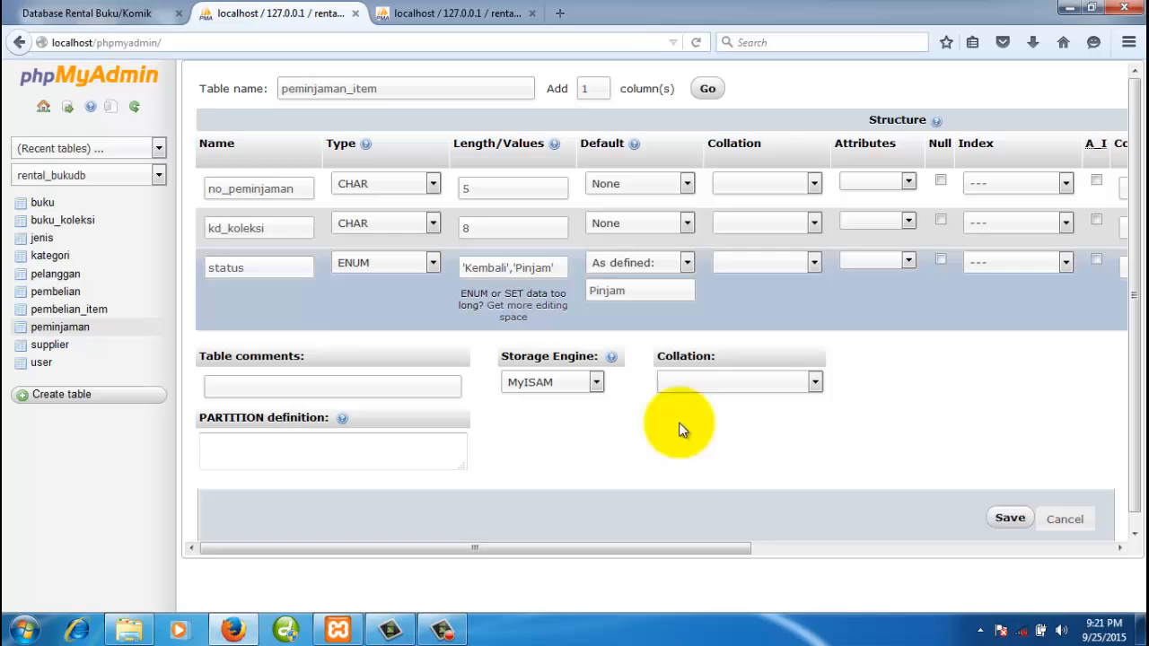
{"action": "left_click", "coordinate": [694, 464]}
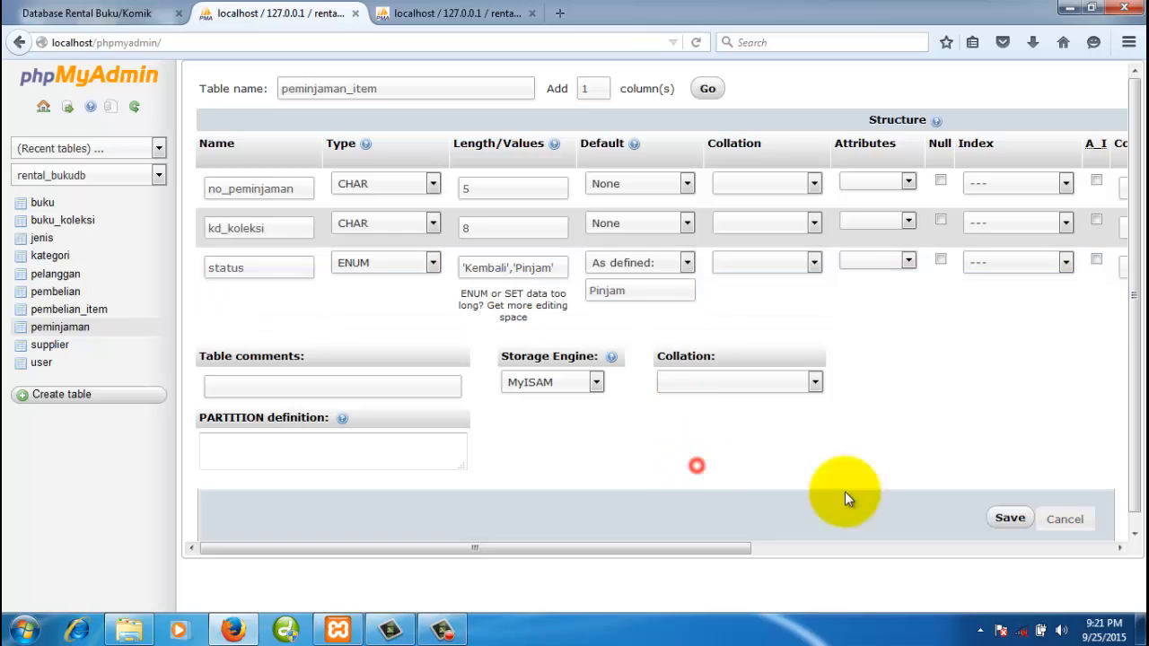
{"action": "left_click", "coordinate": [1009, 518]}
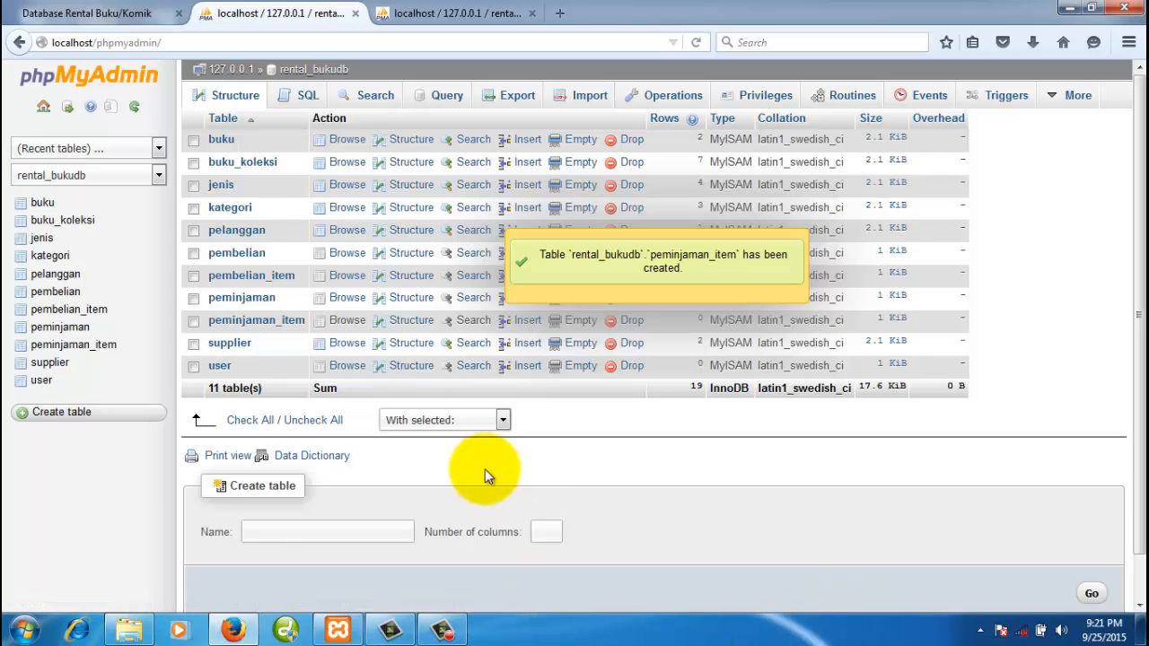
- Review the peminjaman_item structure, then switch to the rental database diagram page
{"action": "left_click", "coordinate": [90, 349]}
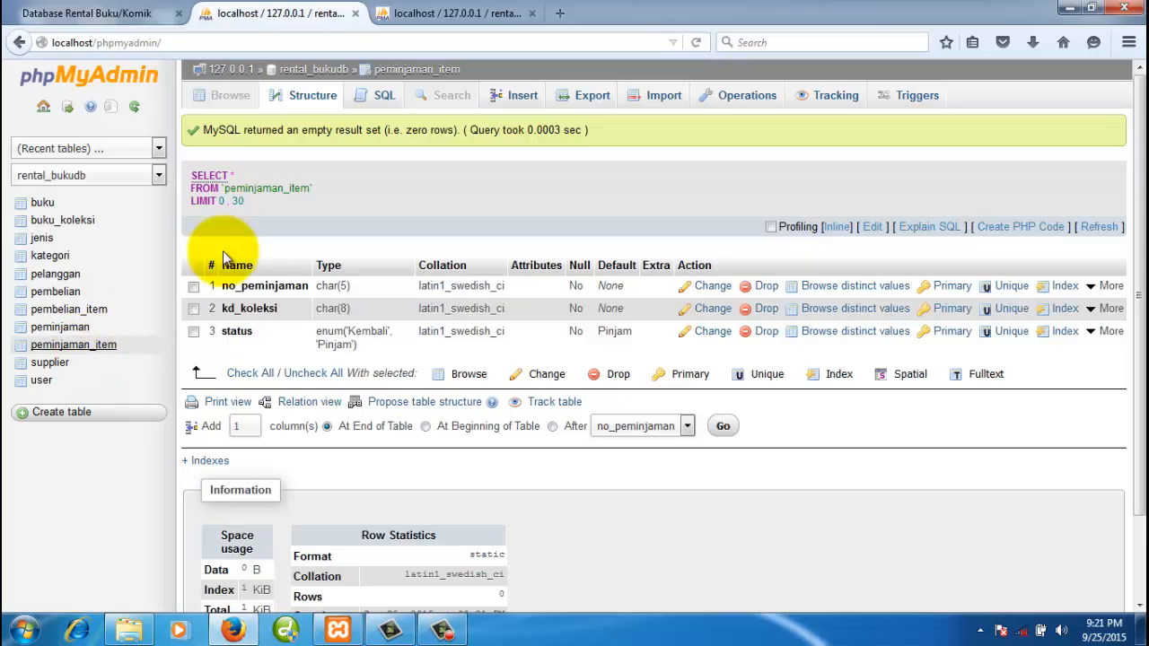
{"action": "left_click", "coordinate": [92, 18]}
{"action": "scroll", "coordinate": [679, 546], "scroll_direction": "down", "scroll_amount": 2}
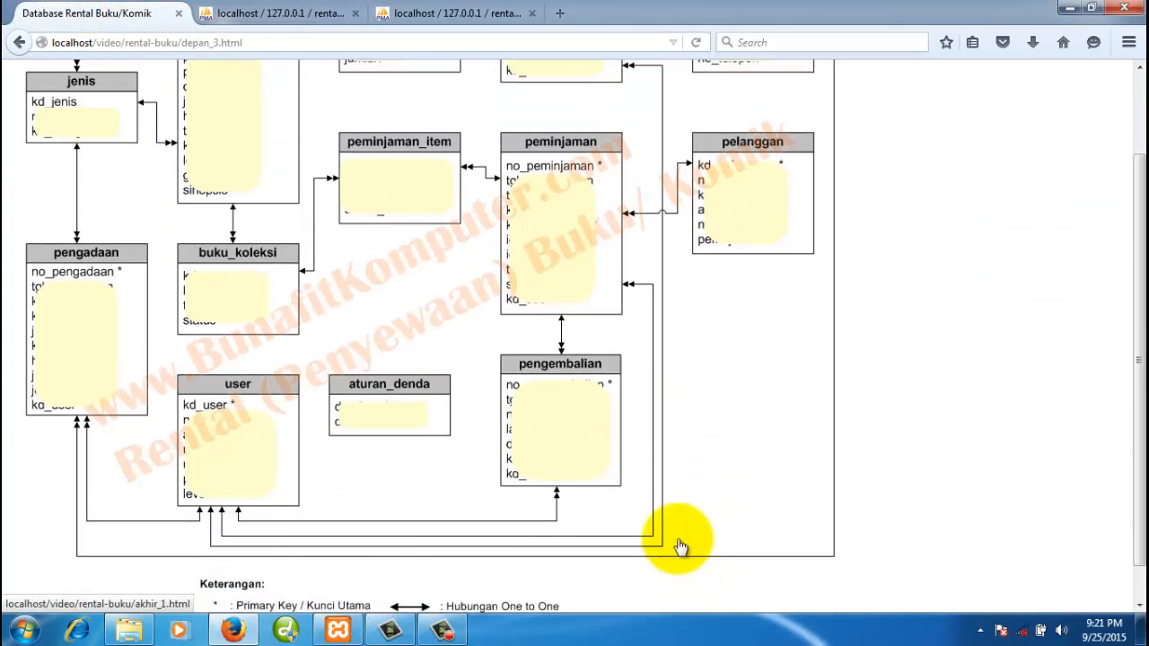
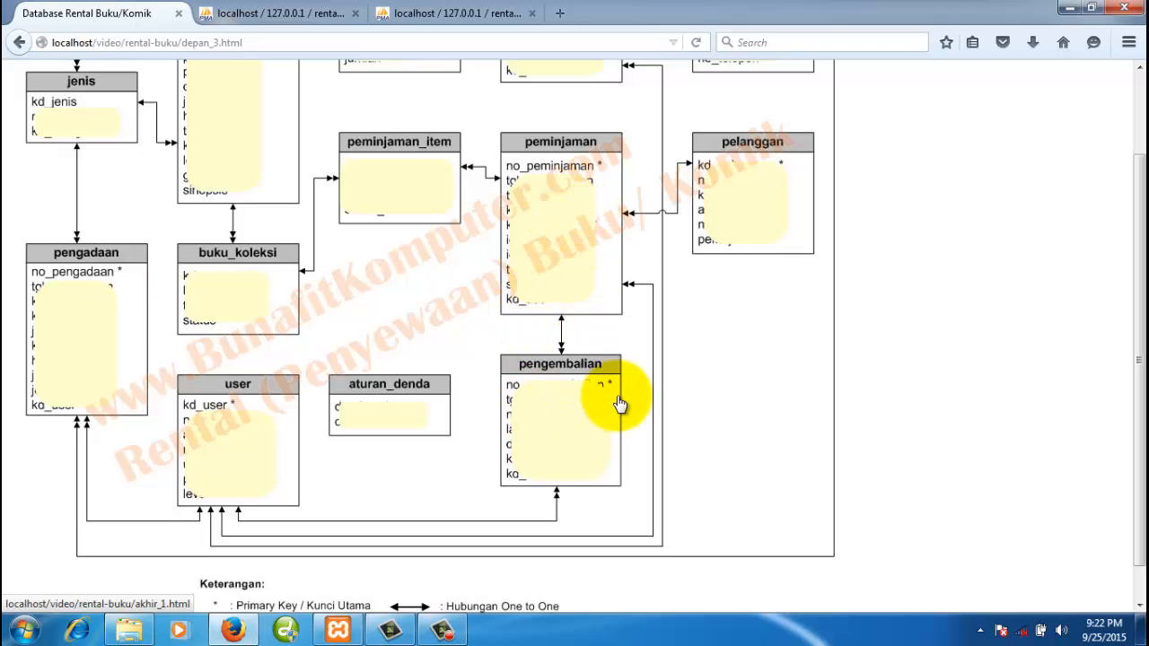
- Return to the phpMyAdmin tab showing the peminjaman_item structure in rental_bukudb
{"action": "left_click", "coordinate": [310, 11]}
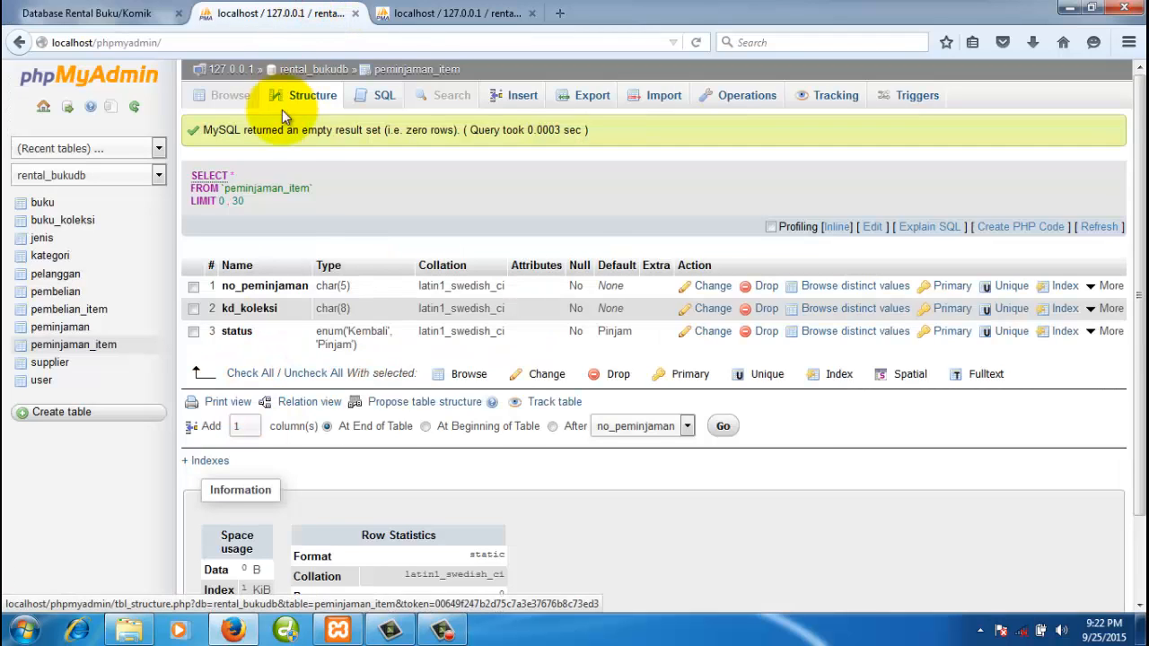
- Start creating a pengembalian table with 5 columns in rental_bukudb
{"action": "left_click", "coordinate": [337, 74]}
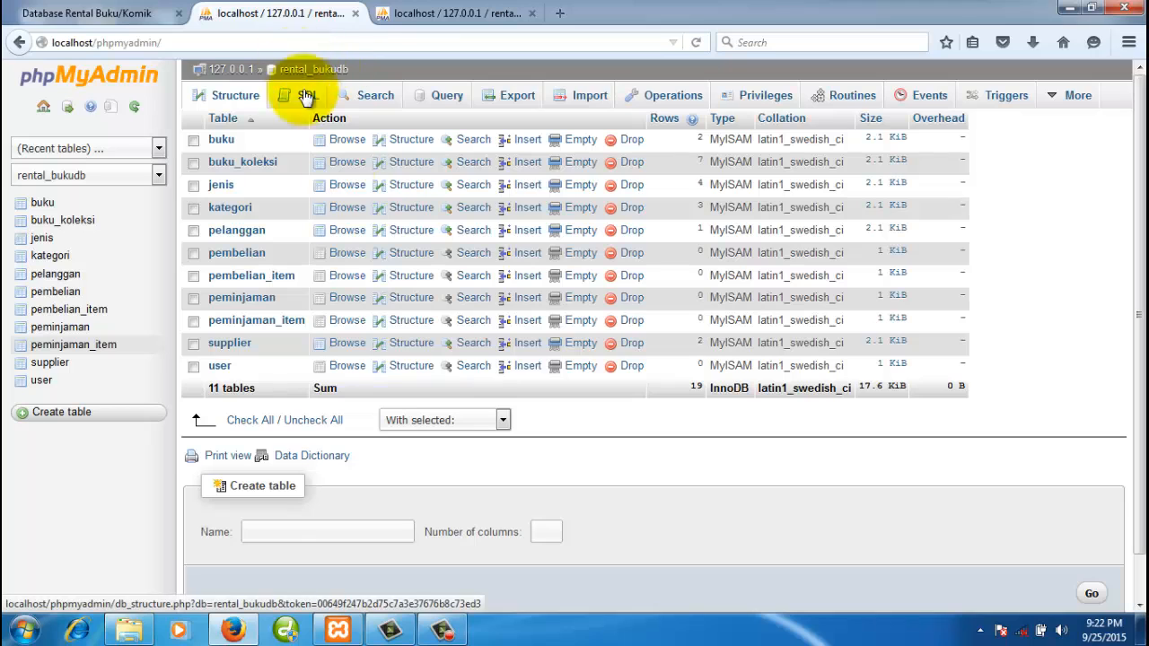
{"action": "left_click", "coordinate": [353, 533]}
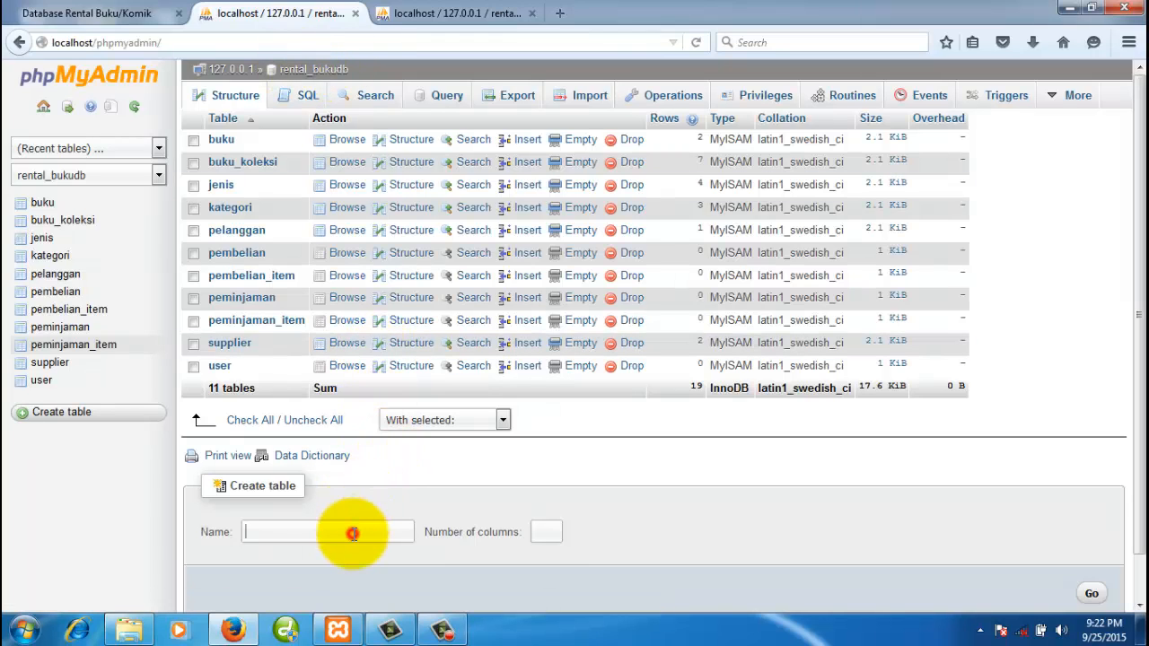
{"action": "scroll", "coordinate": [352, 533], "scroll_direction": "down", "scroll_amount": 1}
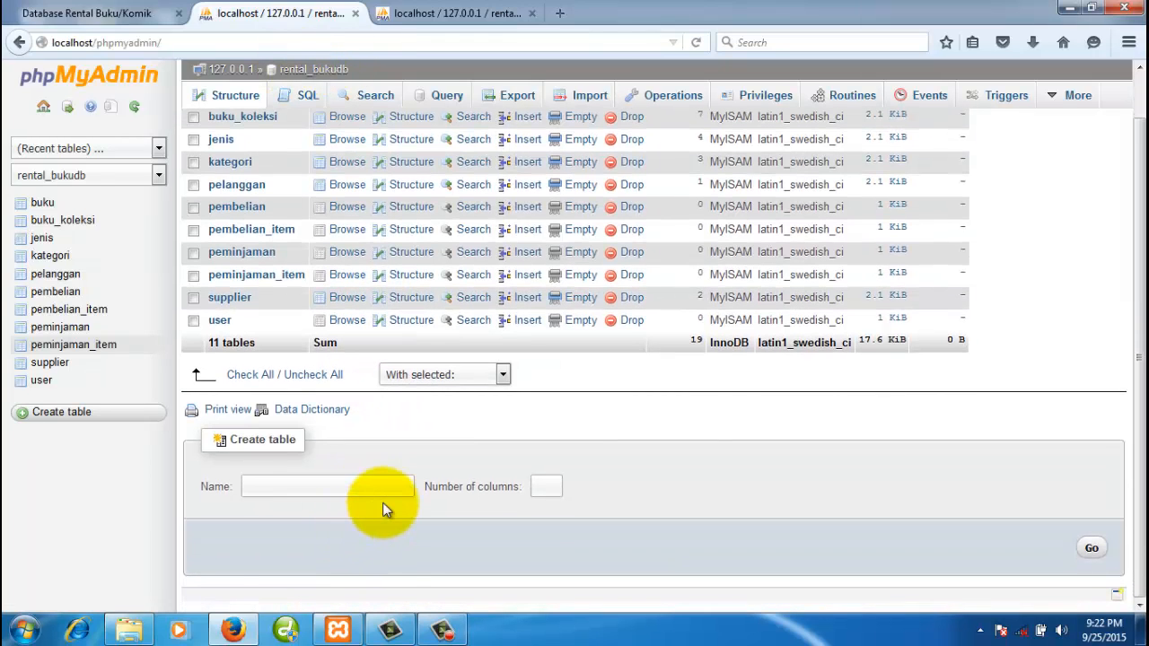
{"action": "type", "text": "pengembalian"}
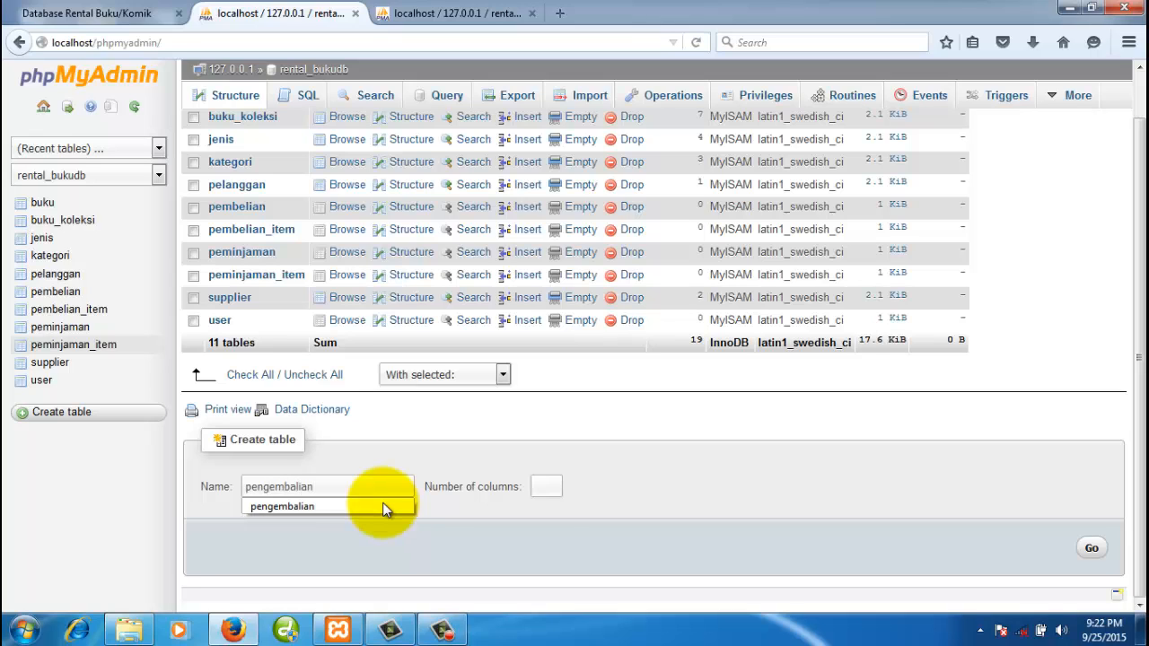
{"action": "left_click", "coordinate": [548, 485]}
{"action": "type", "text": "5"}
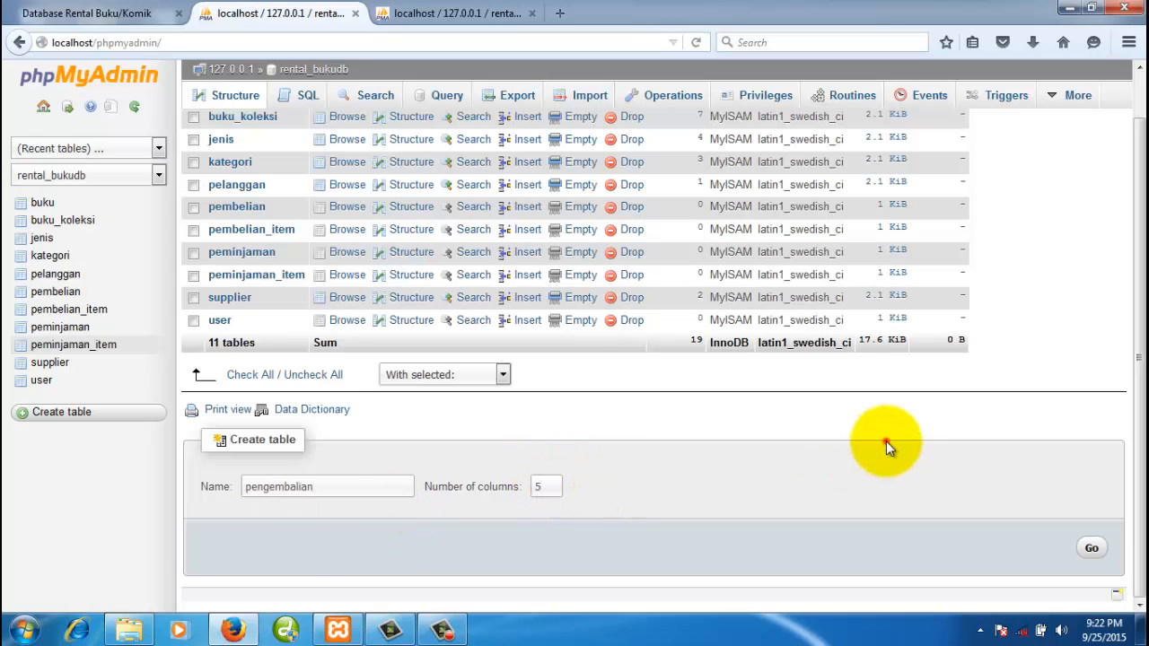
{"action": "left_click", "coordinate": [1090, 551]}
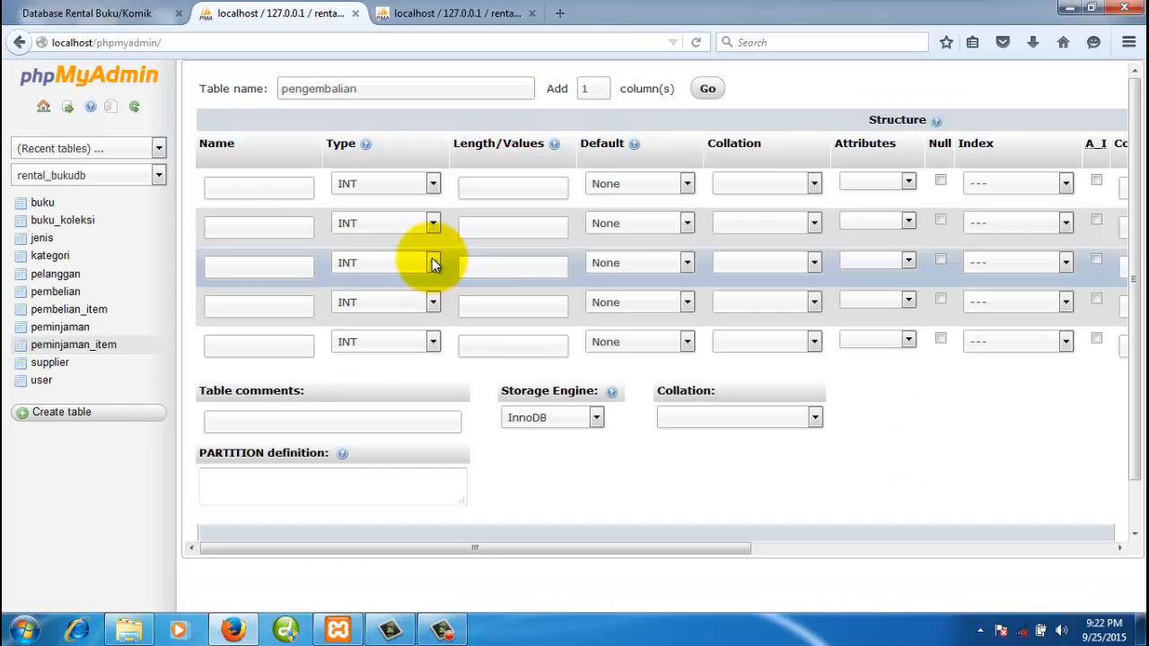
- Name the first two columns no_pengembalian and tgl_pengembalian, checking the ER diagram
{"action": "left_click", "coordinate": [255, 191]}
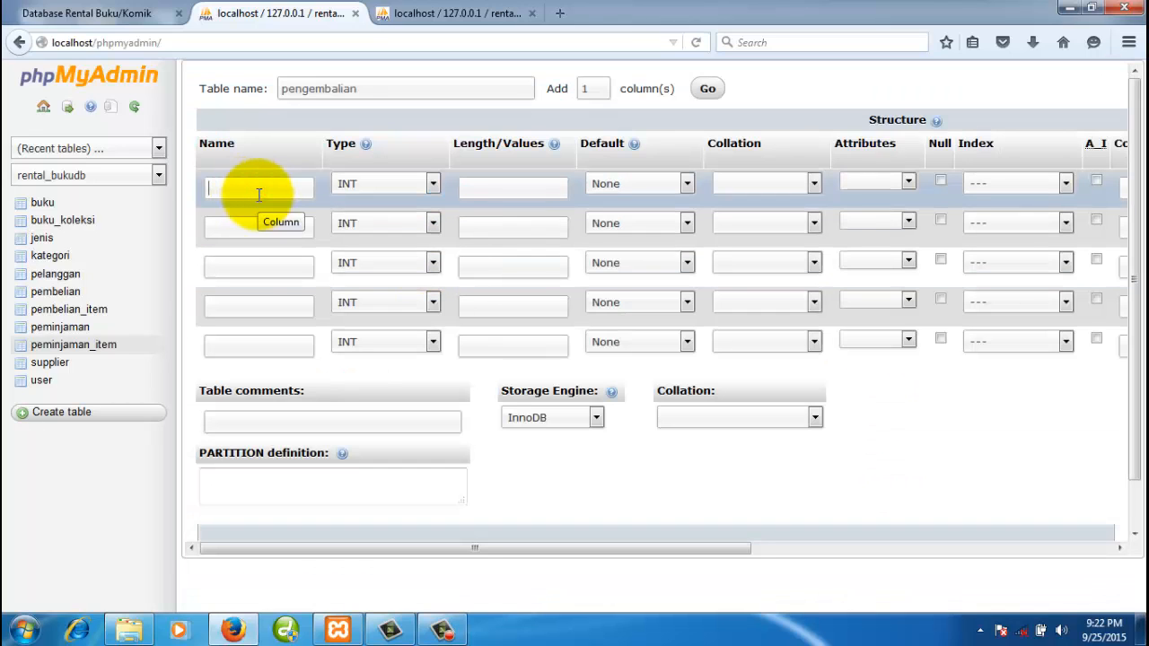
{"action": "type", "text": "no-"}
{"action": "key", "text": "BackSpace"}
{"action": "key", "text": "BackSpace"}
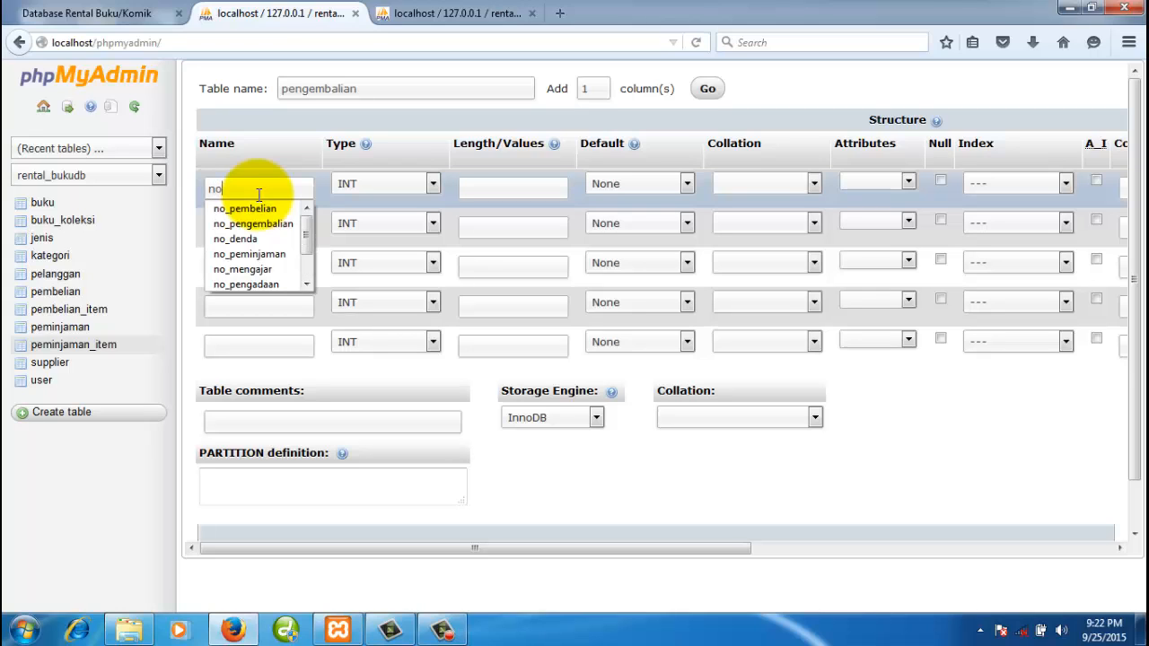
{"action": "type", "text": "o_pengembali"}
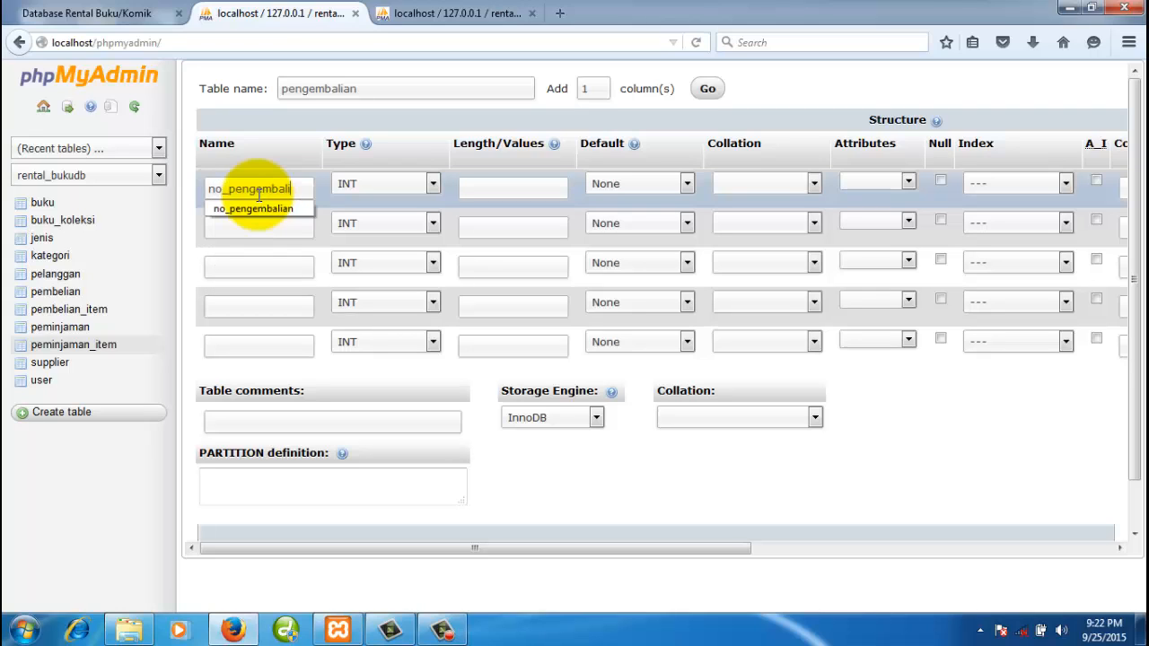
{"action": "type", "text": "an"}
{"action": "key", "text": "Tab"}
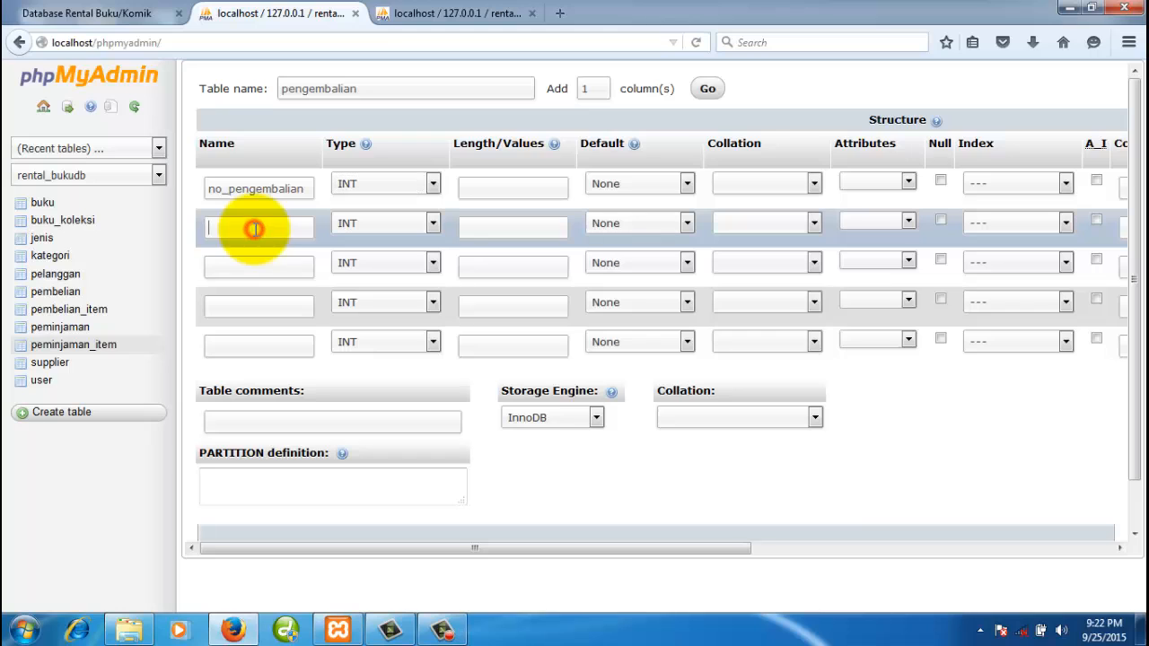
{"action": "type", "text": "tgl_pengembalian"}
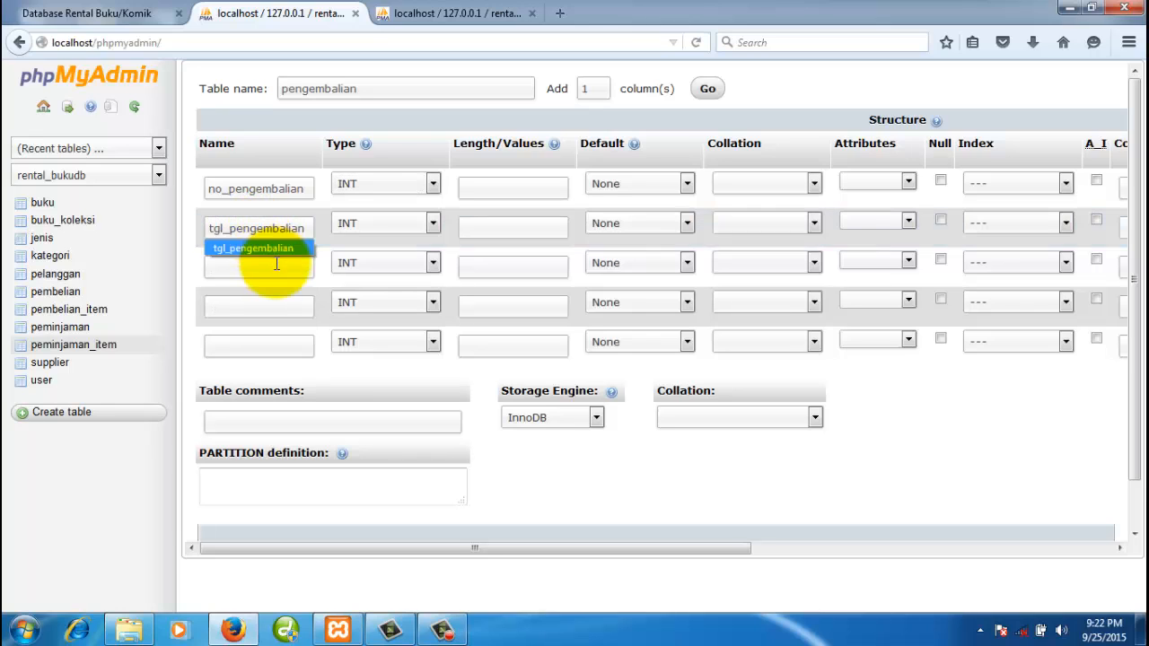
{"action": "left_click", "coordinate": [272, 266]}
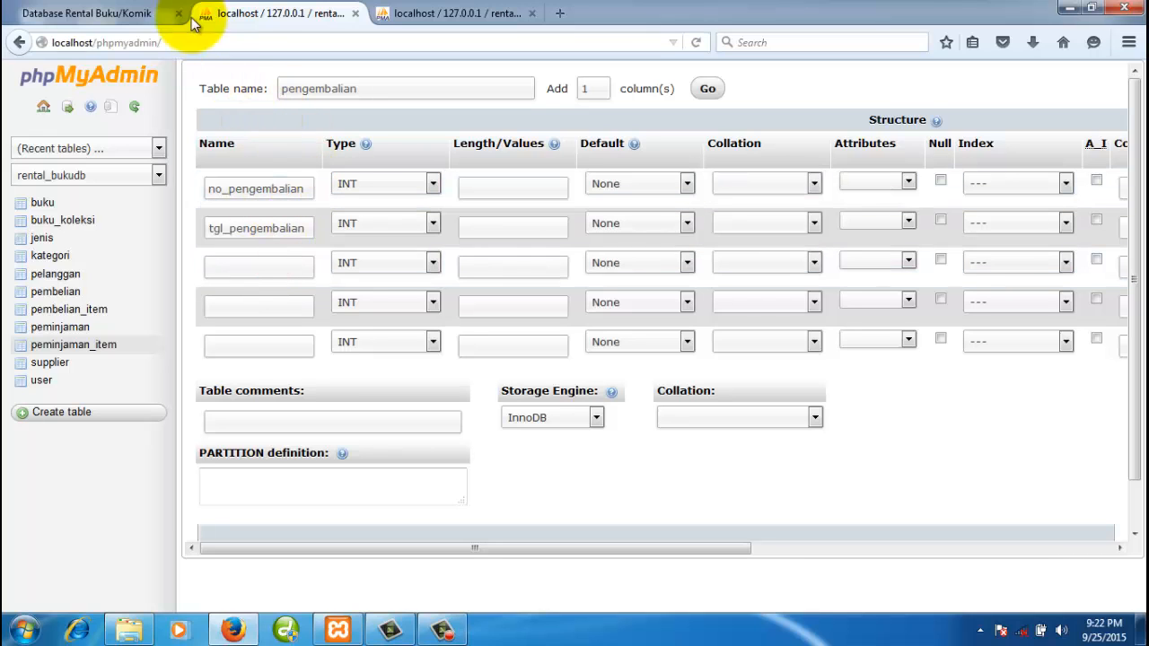
{"action": "left_click", "coordinate": [136, 15]}
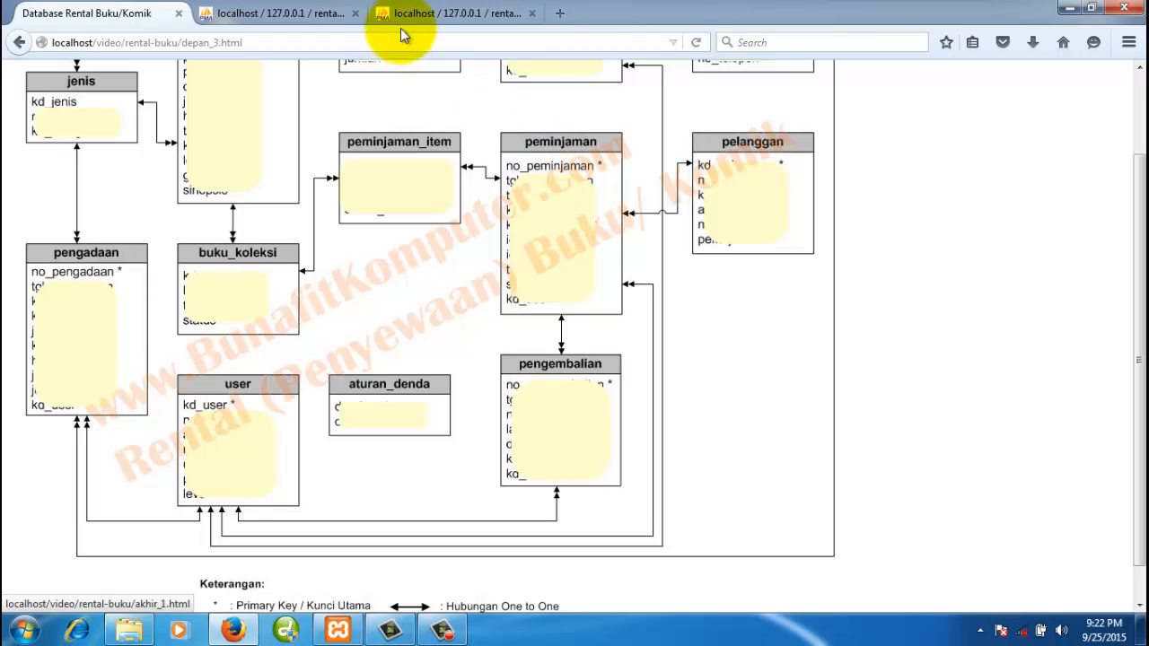
{"action": "left_click", "coordinate": [429, 12]}
- Name the third, fourth and fifth columns no_peminjaman, total_denda and lama_telat
{"action": "left_click", "coordinate": [305, 16]}
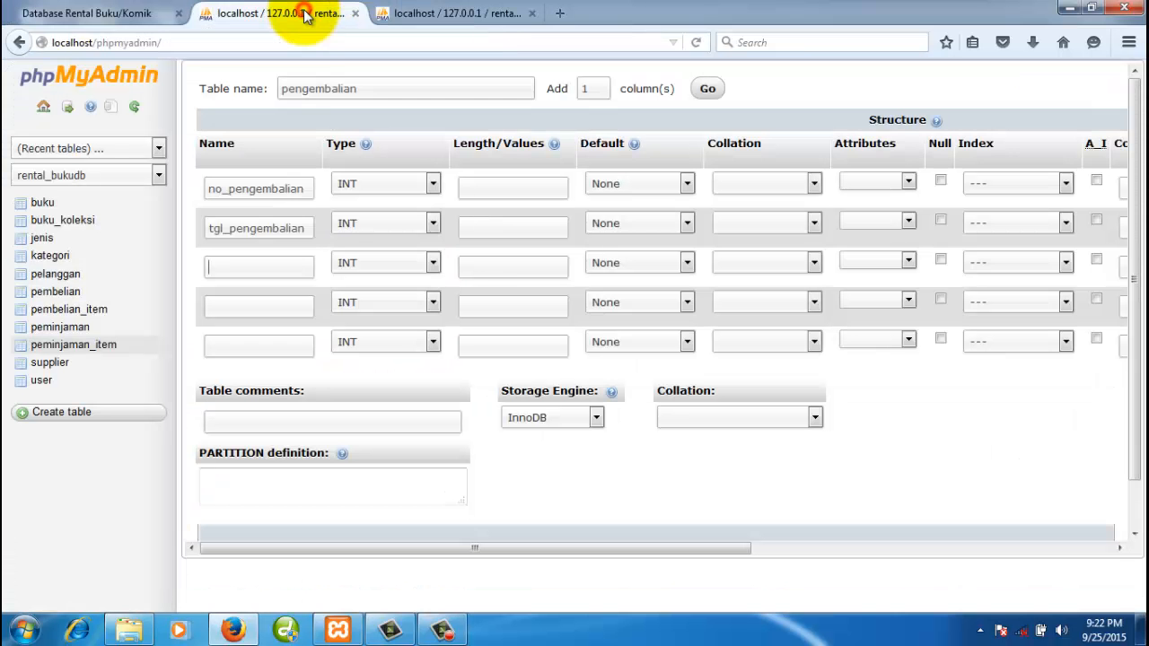
{"action": "left_click", "coordinate": [267, 261]}
{"action": "type", "text": "n"}
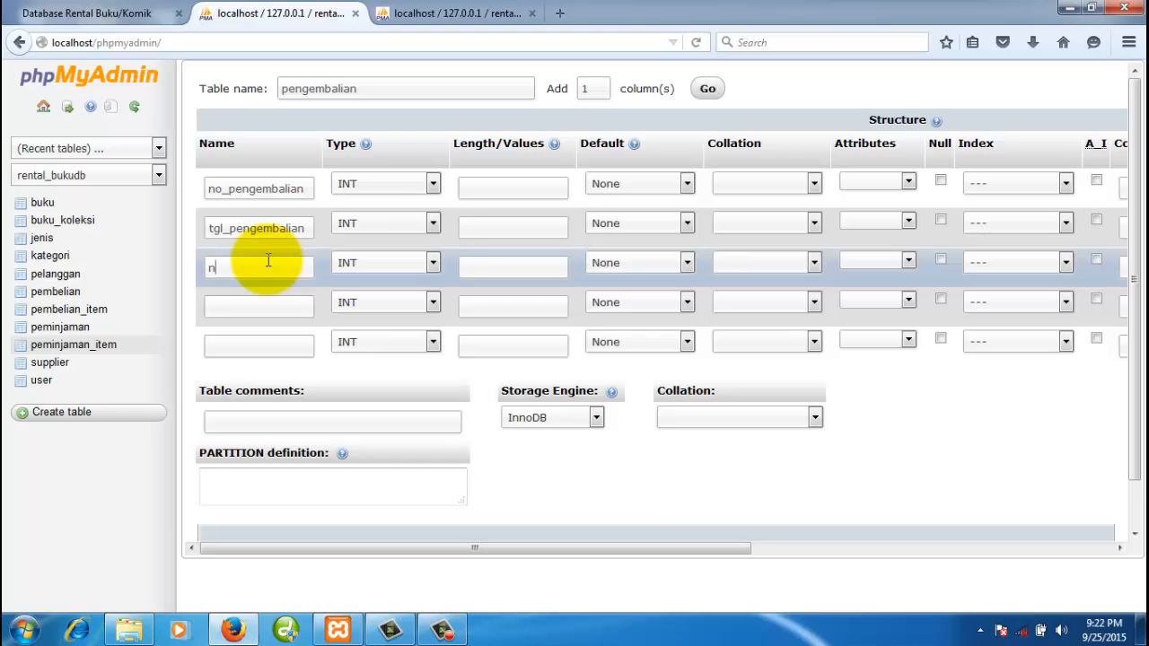
{"action": "type", "text": "o_peminja"}
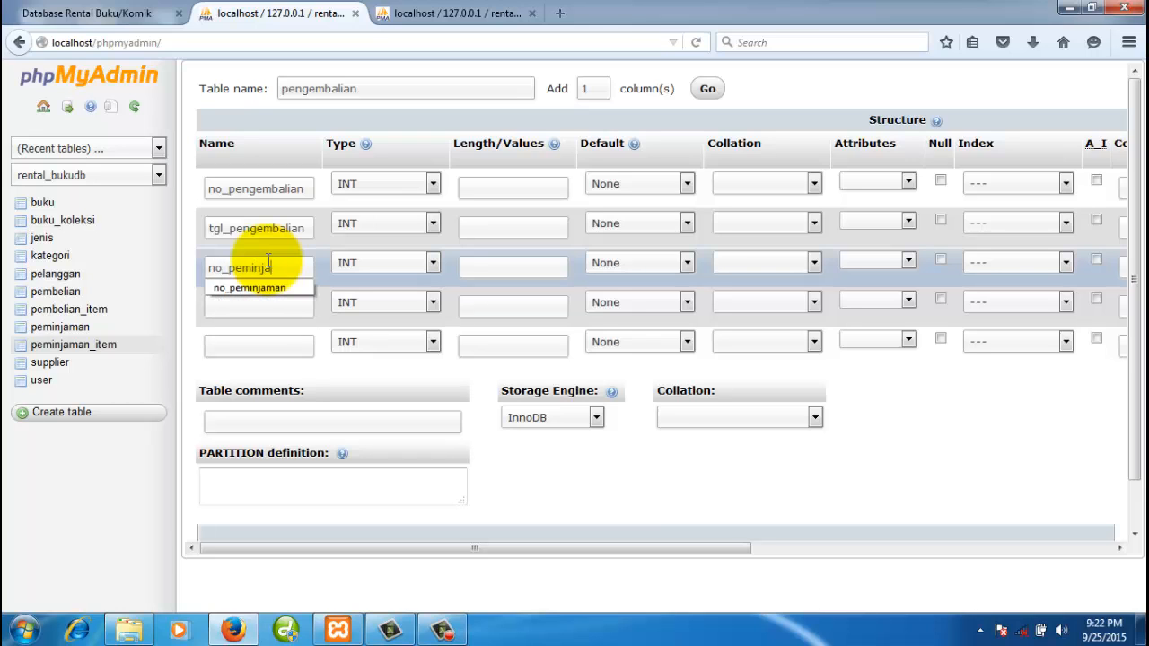
{"action": "type", "text": "man"}
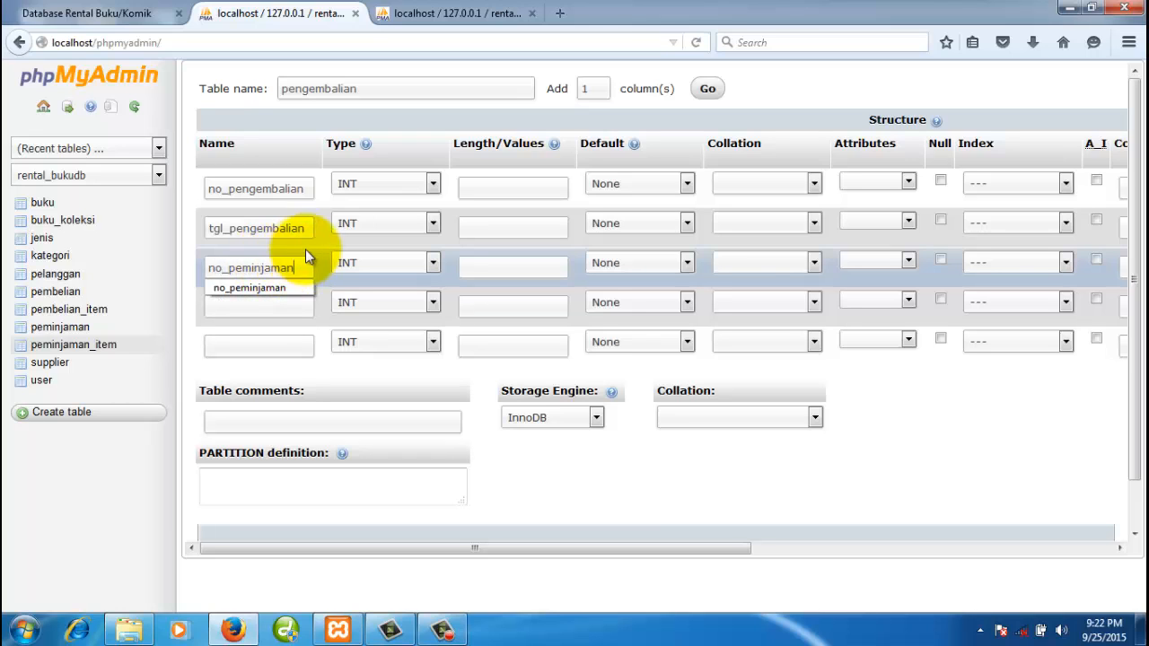
{"action": "left_click", "coordinate": [293, 311]}
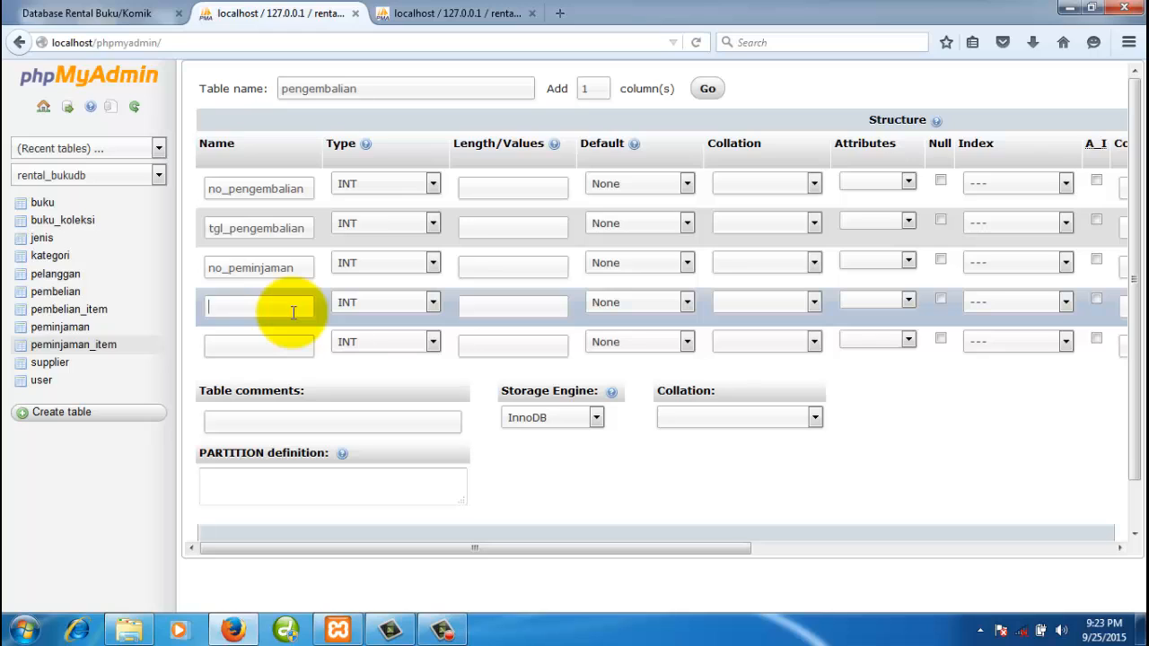
{"action": "type", "text": "uang"}
{"action": "key", "text": "BackSpace"}
{"action": "key", "text": "BackSpace"}
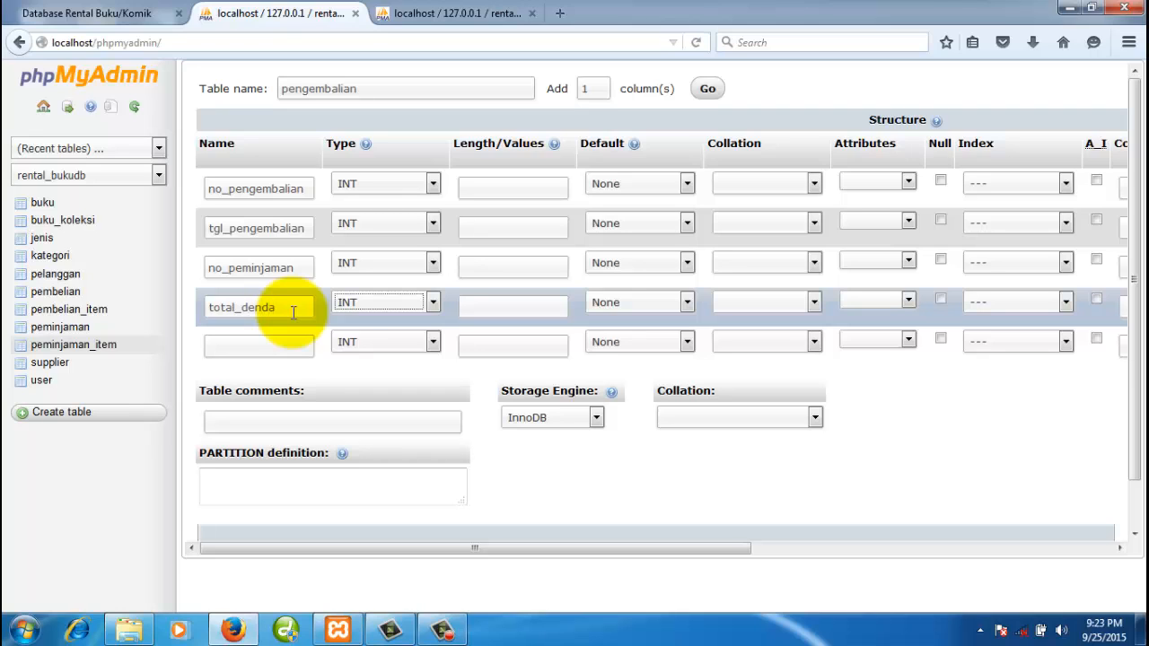
{"action": "left_click", "coordinate": [288, 345]}
{"action": "type", "text": "lama_telat"}
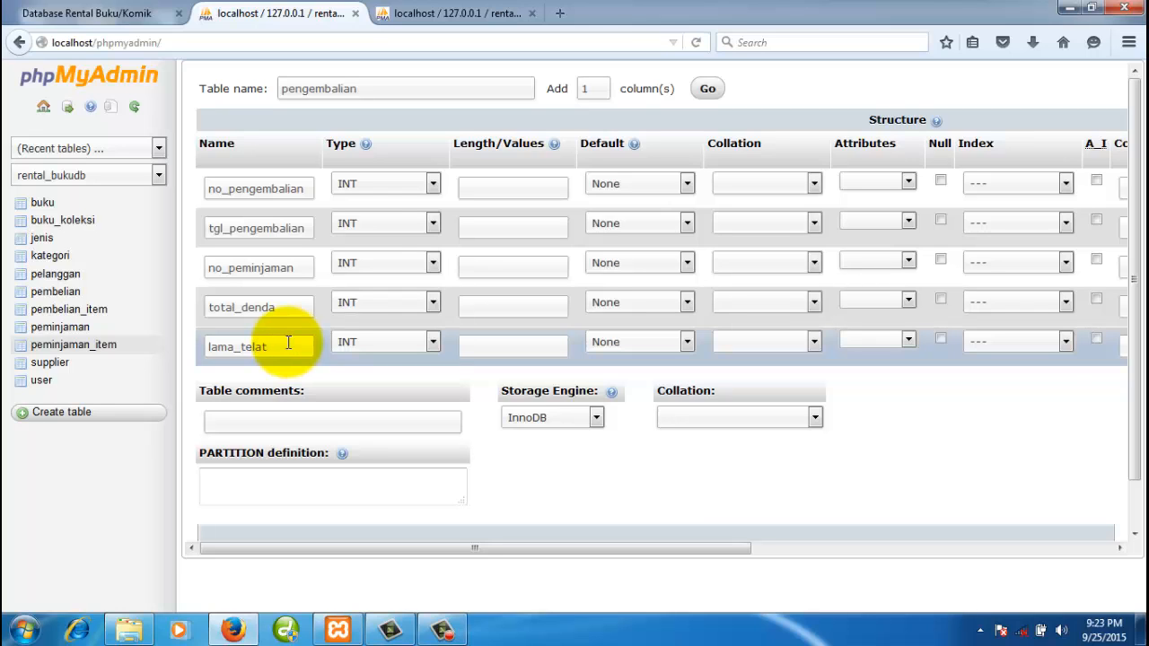
- Make no_pengembalian CHAR(5), tgl_pengembalian DATE and no_peminjaman CHAR
{"action": "left_click", "coordinate": [277, 194]}
{"action": "left_click", "coordinate": [386, 187]}
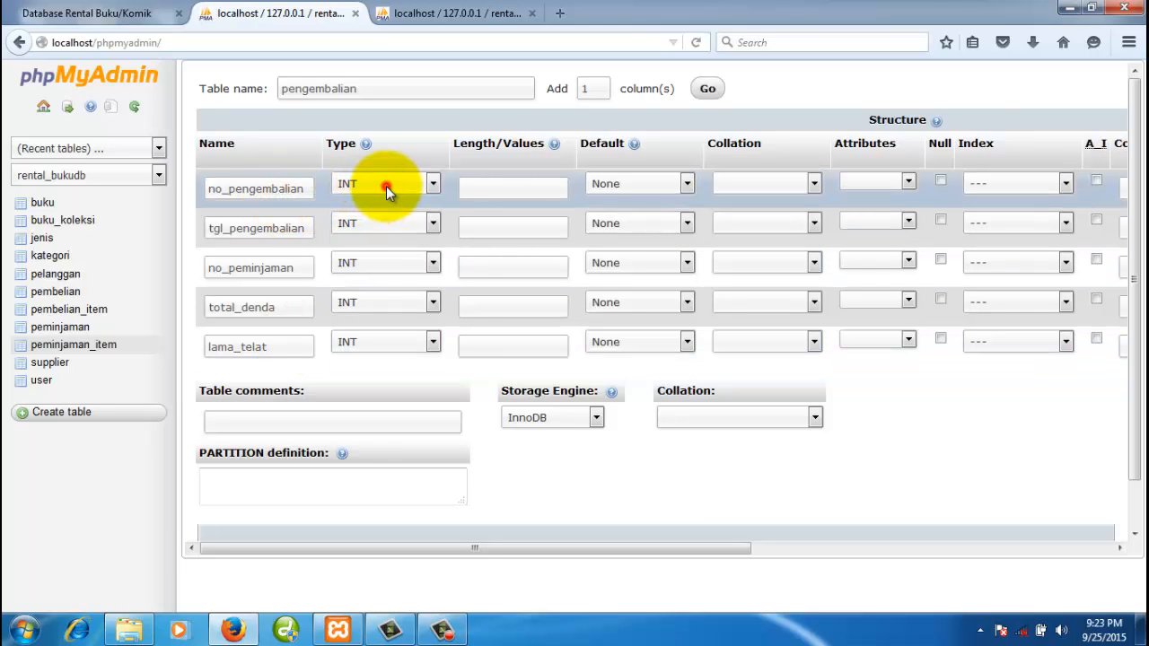
{"action": "key", "text": "c"}
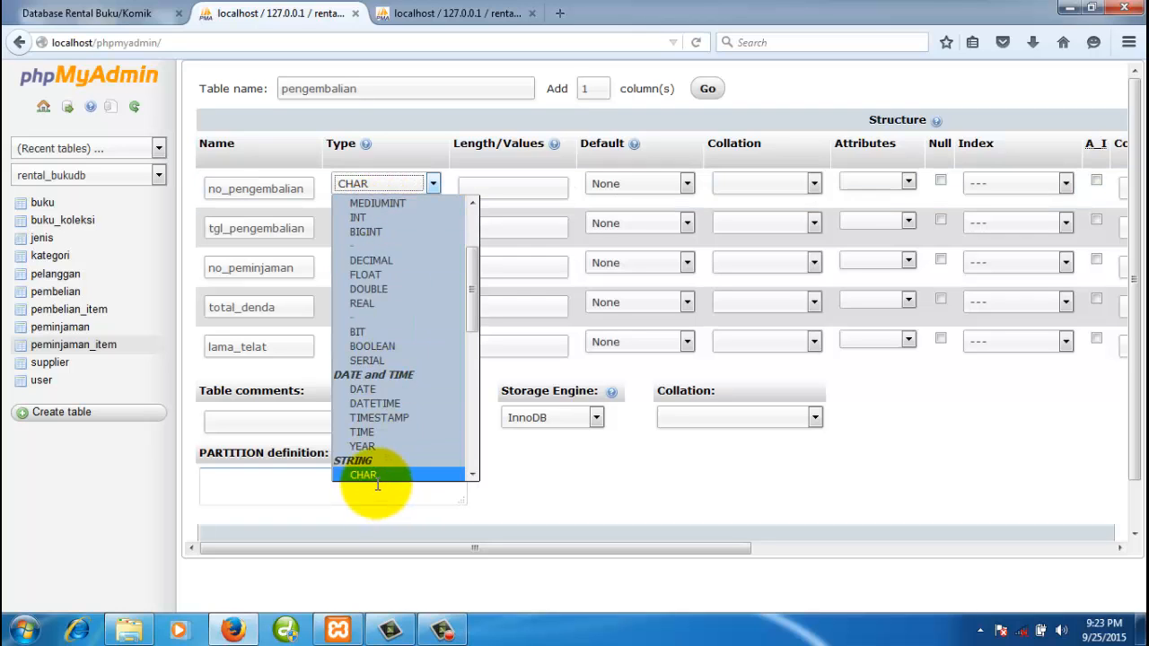
{"action": "left_click", "coordinate": [375, 475]}
{"action": "left_click", "coordinate": [493, 186]}
{"action": "type", "text": "5"}
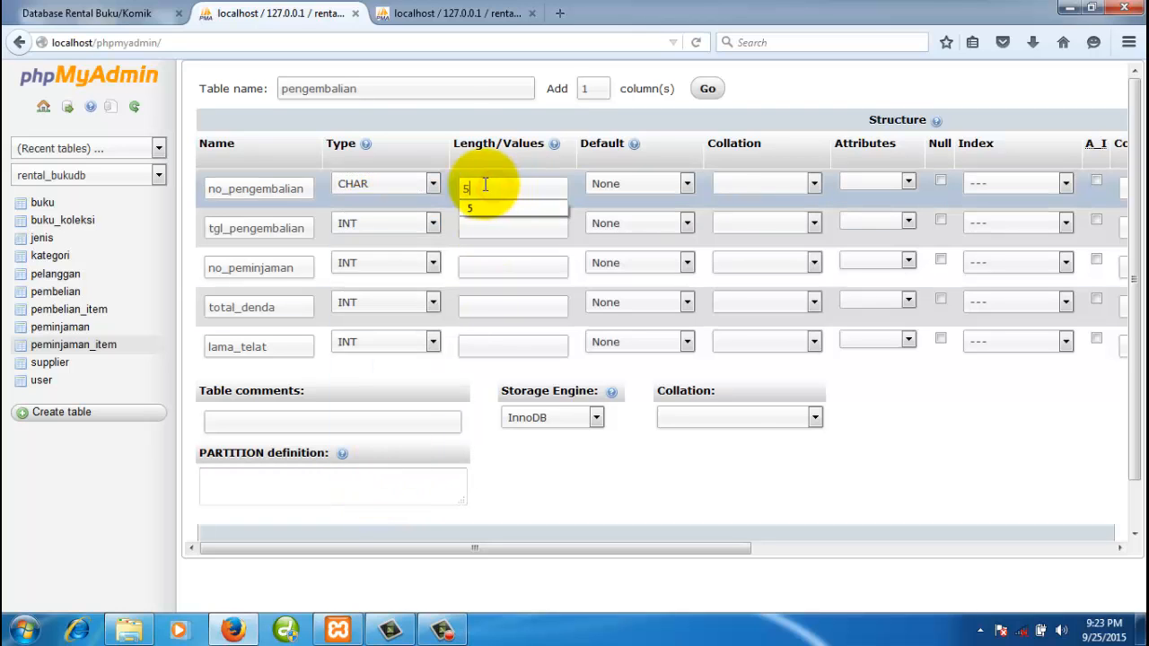
{"action": "left_click", "coordinate": [358, 222]}
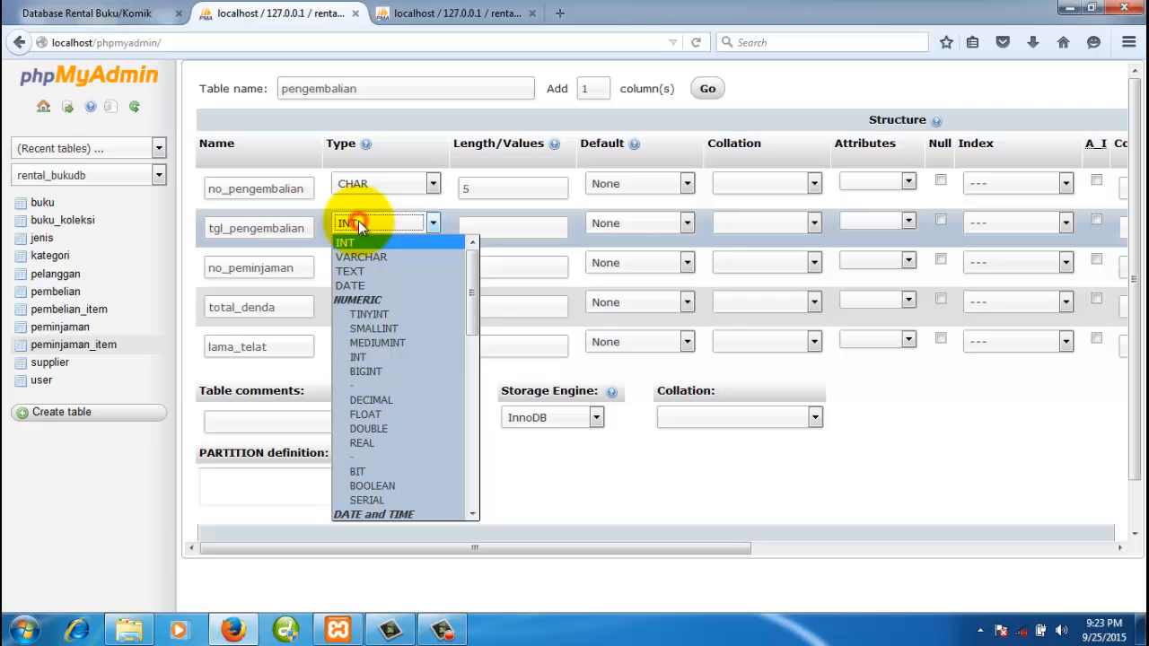
{"action": "left_click", "coordinate": [371, 284]}
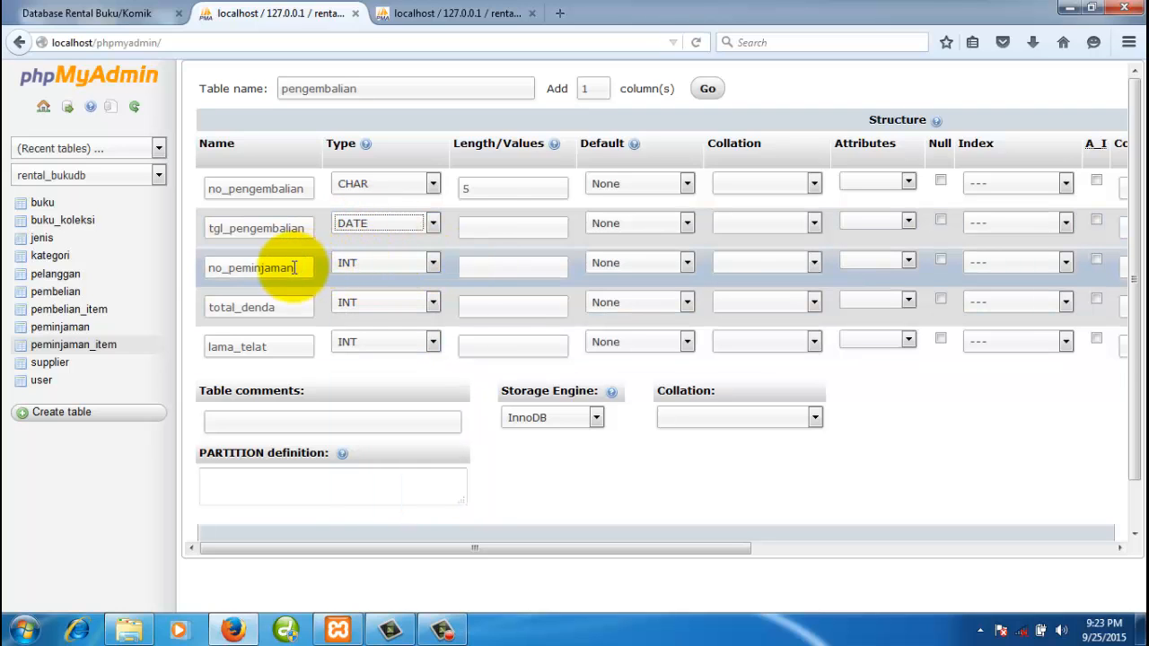
{"action": "left_click", "coordinate": [362, 263]}
{"action": "key", "text": "c"}
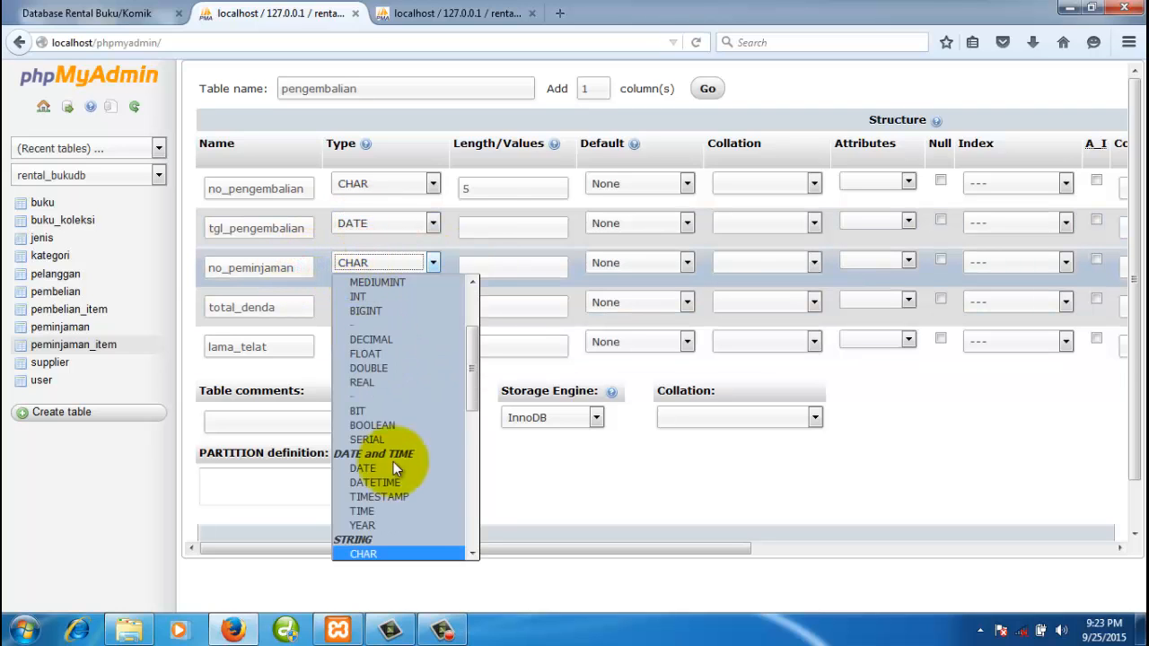
{"action": "left_click", "coordinate": [381, 549]}
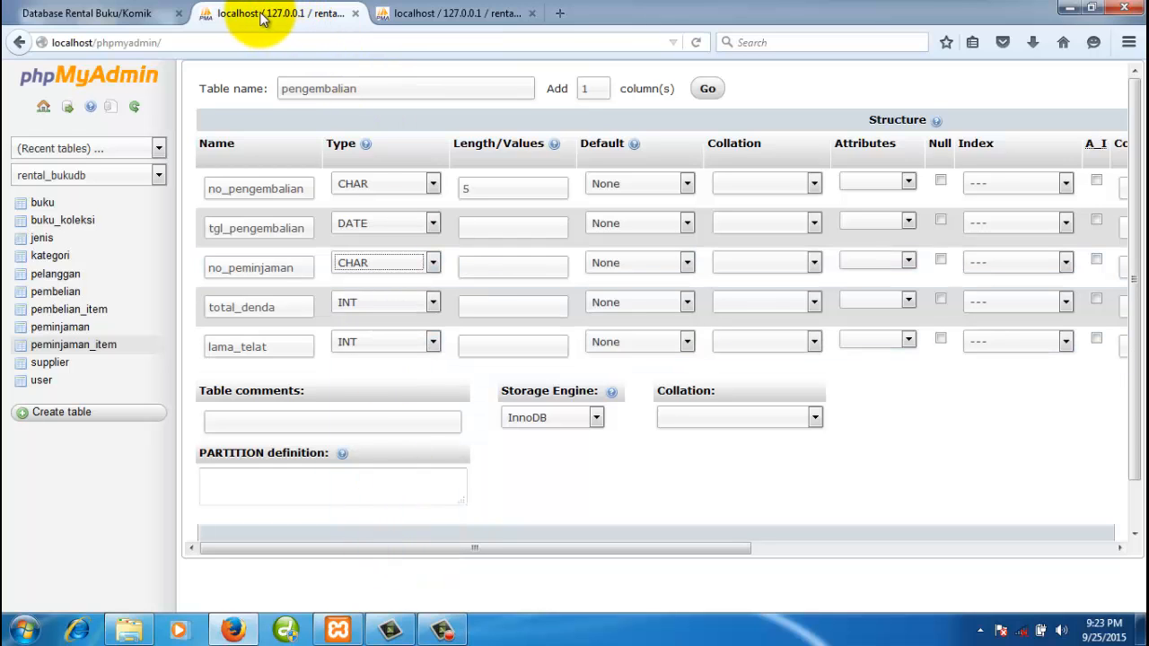
- Check the peminjaman structure for reference, adjust no_peminjaman's length, and give total_denda length 12
{"action": "left_click", "coordinate": [413, 13]}
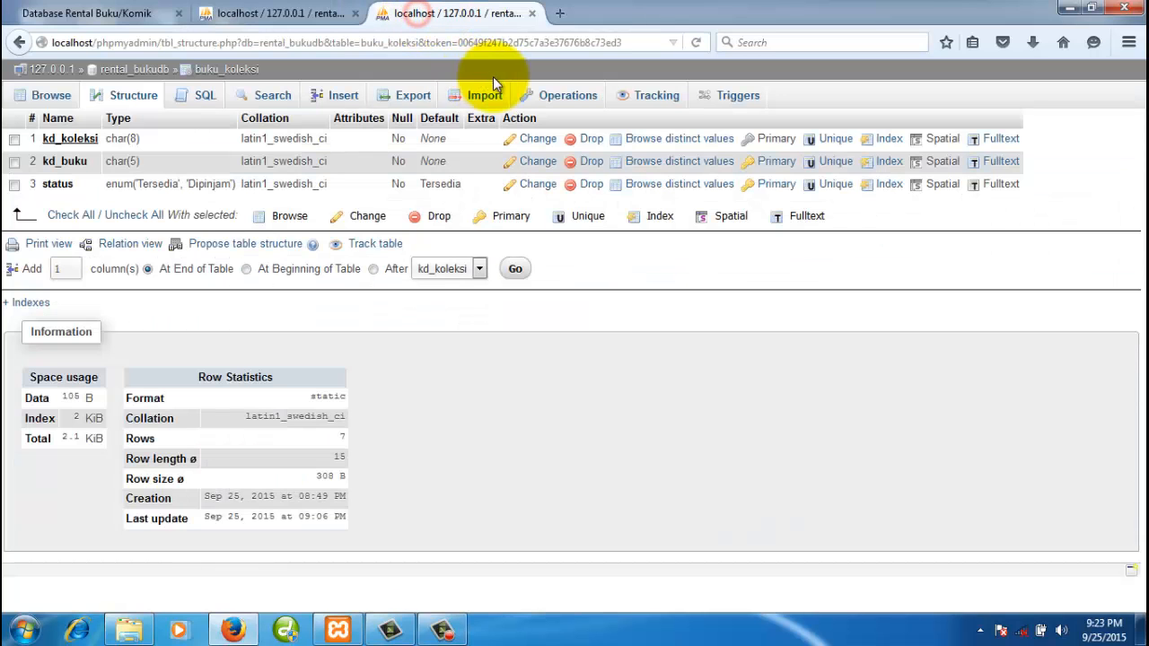
{"action": "left_click", "coordinate": [532, 13]}
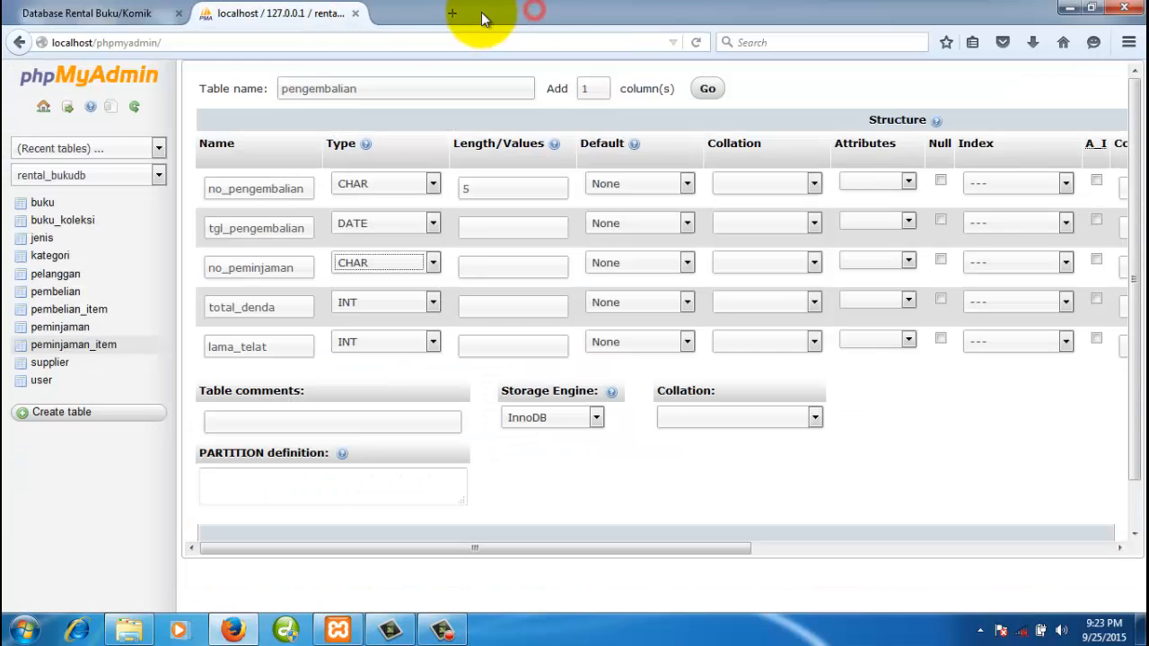
{"action": "right_click", "coordinate": [79, 328]}
{"action": "left_click", "coordinate": [110, 336]}
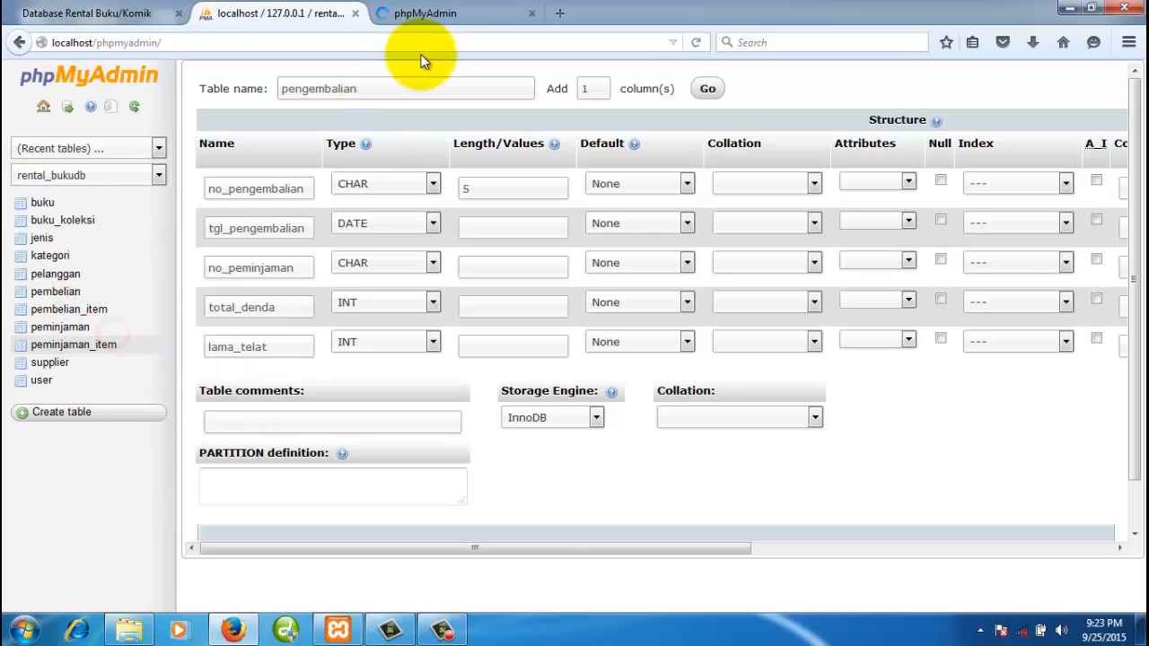
{"action": "left_click", "coordinate": [440, 17]}
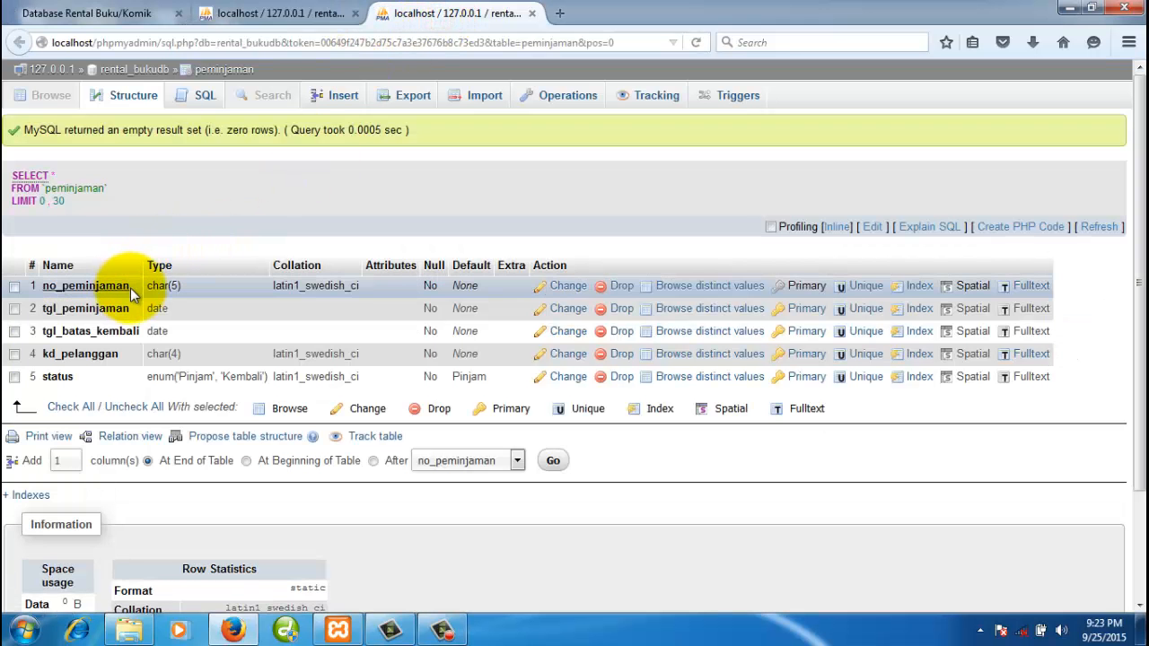
{"action": "left_click", "coordinate": [267, 16]}
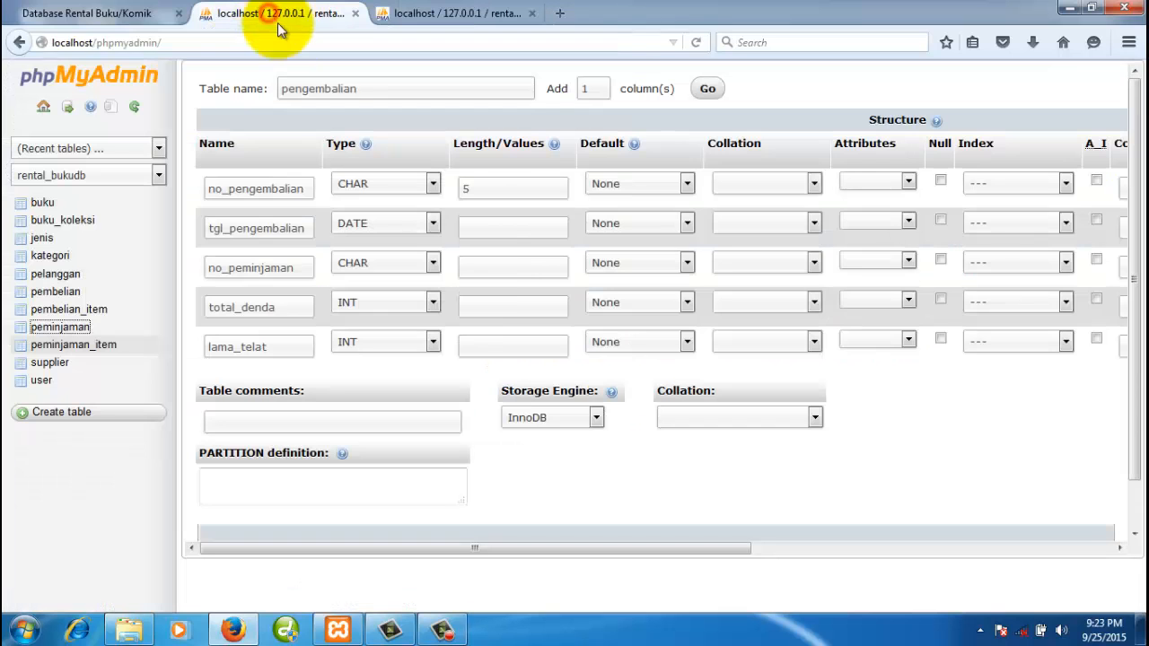
{"action": "left_click", "coordinate": [476, 265]}
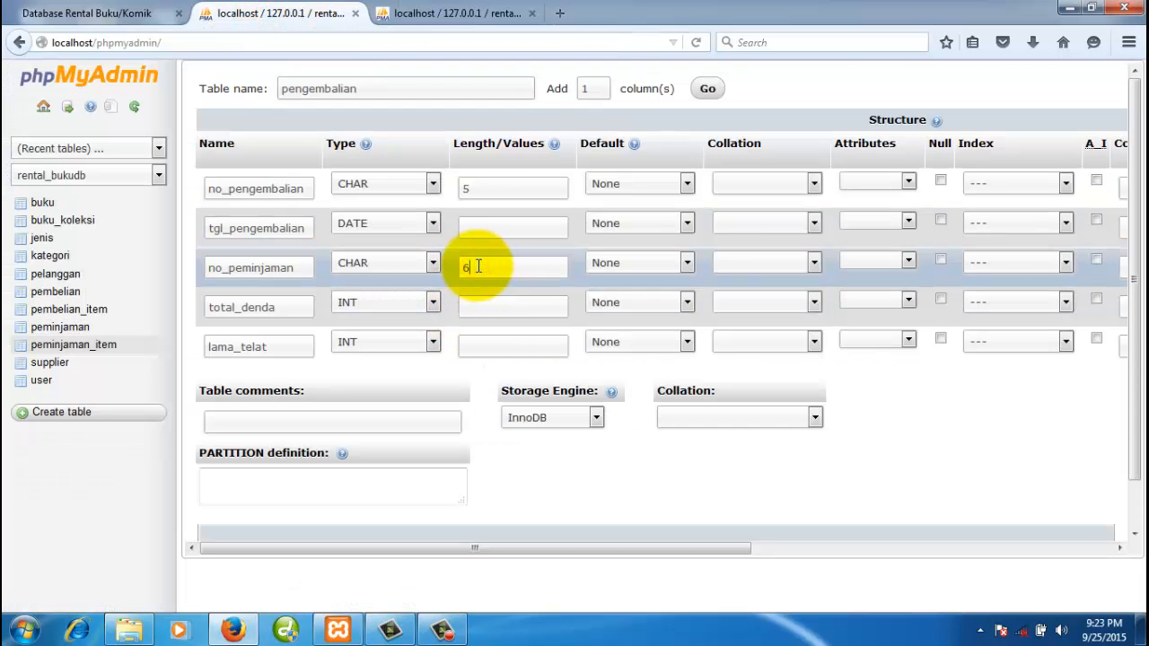
{"action": "left_click_drag", "start_coordinate": [479, 267], "coordinate": [446, 268]}
{"action": "left_click", "coordinate": [300, 301]}
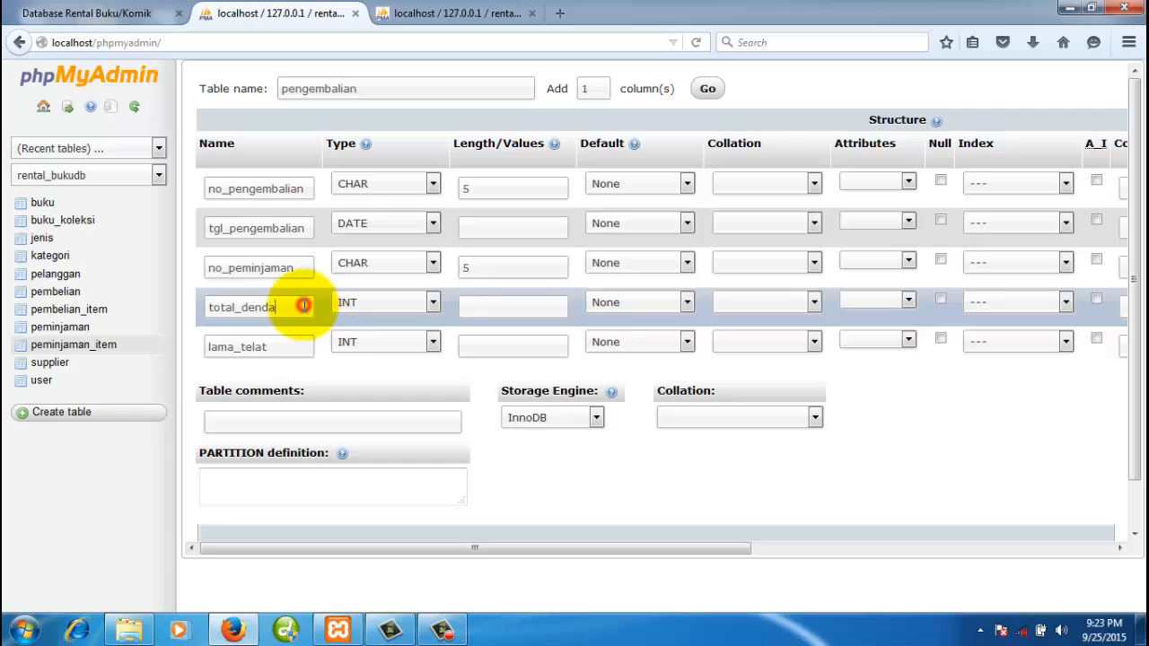
{"action": "left_click", "coordinate": [464, 303]}
{"action": "type", "text": "12"}
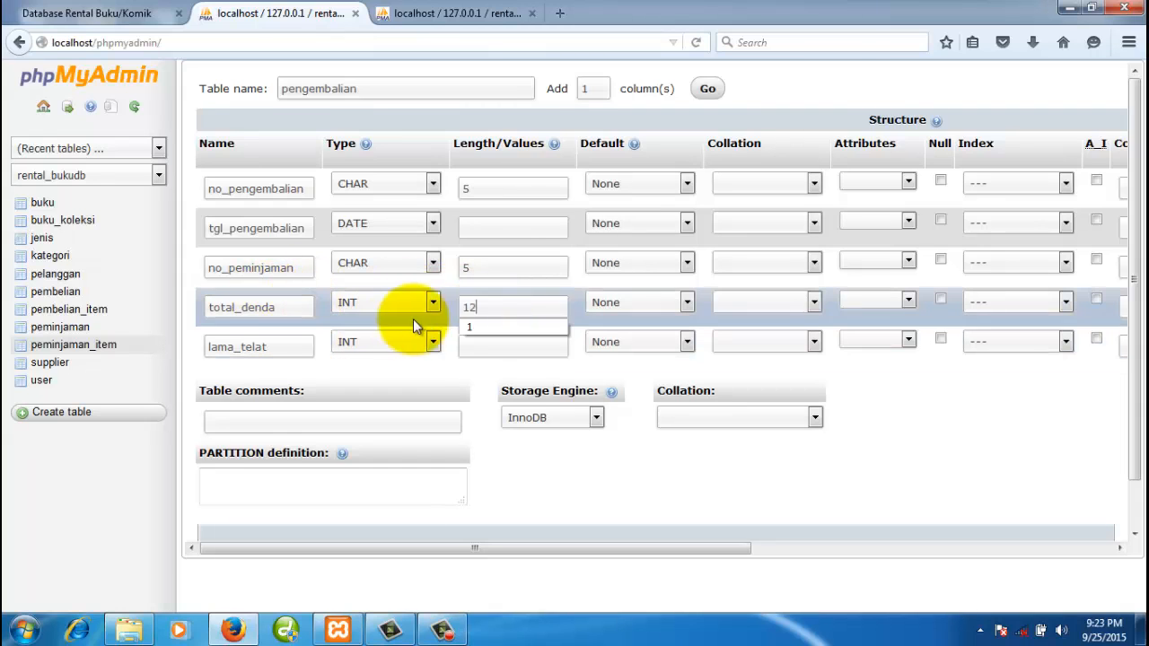
- Rename lama_telat to lama_denda with length 2
{"action": "left_click", "coordinate": [289, 346]}
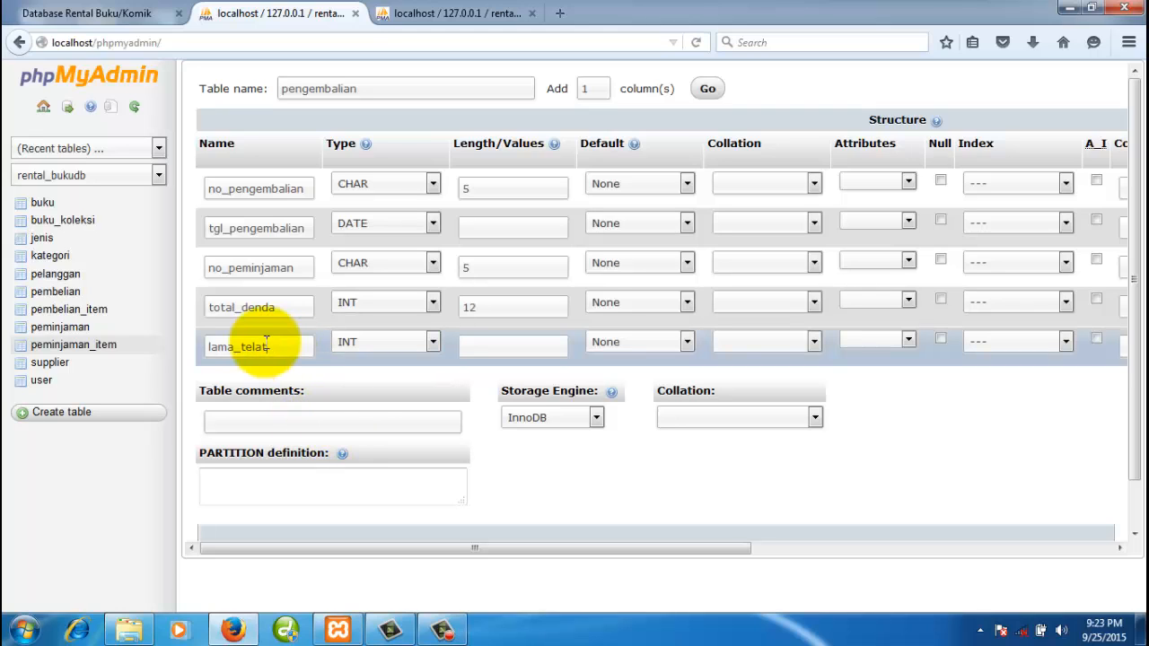
{"action": "left_click_drag", "start_coordinate": [241, 346], "coordinate": [287, 346]}
{"action": "type", "text": "t"}
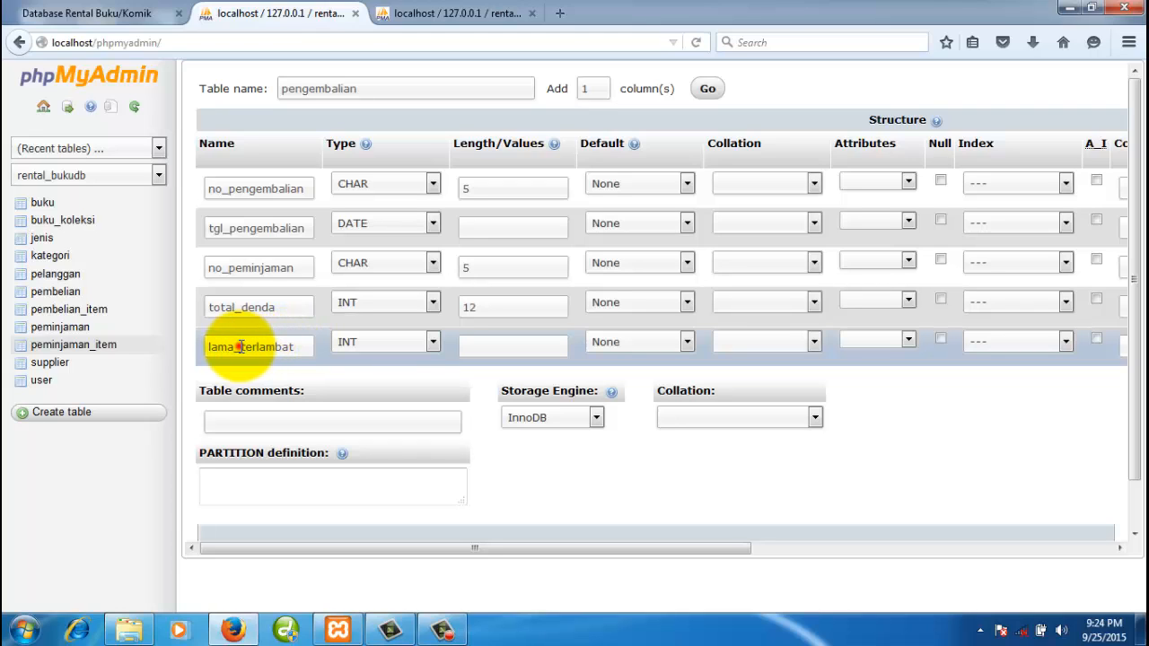
{"action": "left_click_drag", "start_coordinate": [241, 346], "coordinate": [306, 347]}
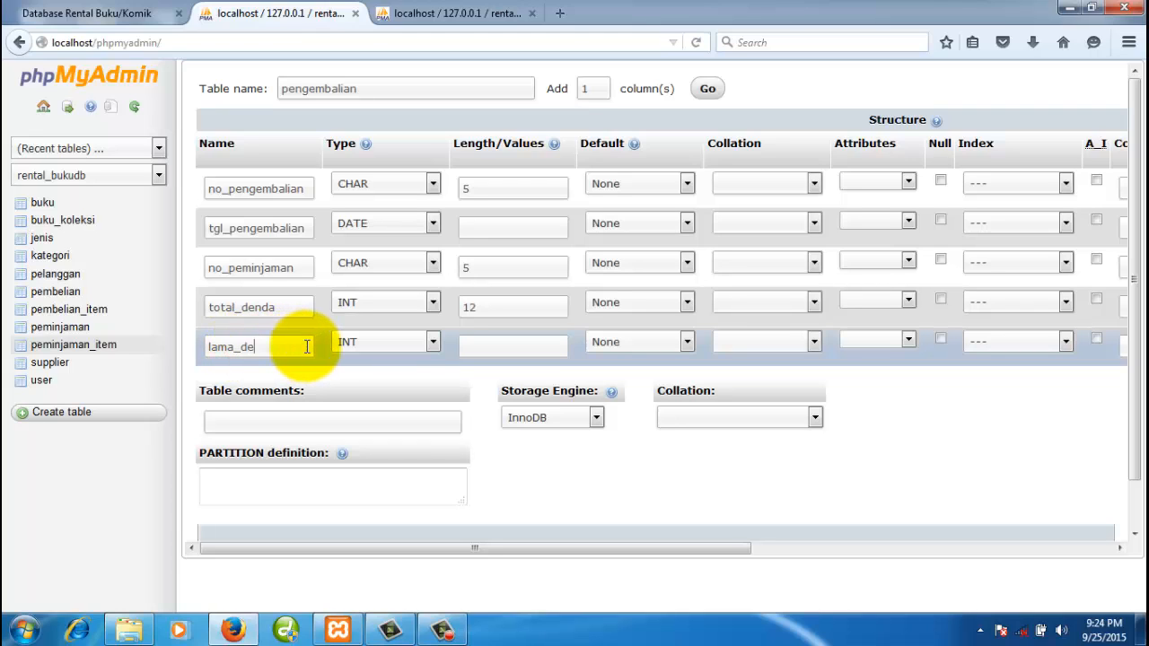
{"action": "type", "text": "denda"}
{"action": "left_click", "coordinate": [485, 345]}
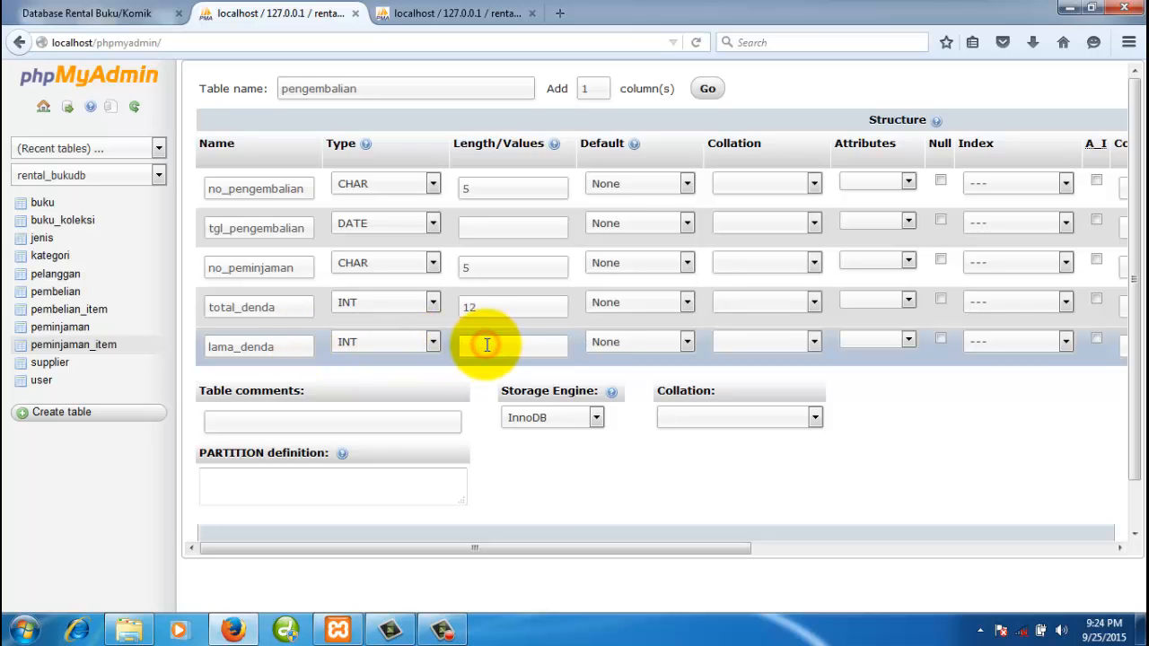
{"action": "type", "text": "2"}
{"action": "left_click", "coordinate": [559, 507]}
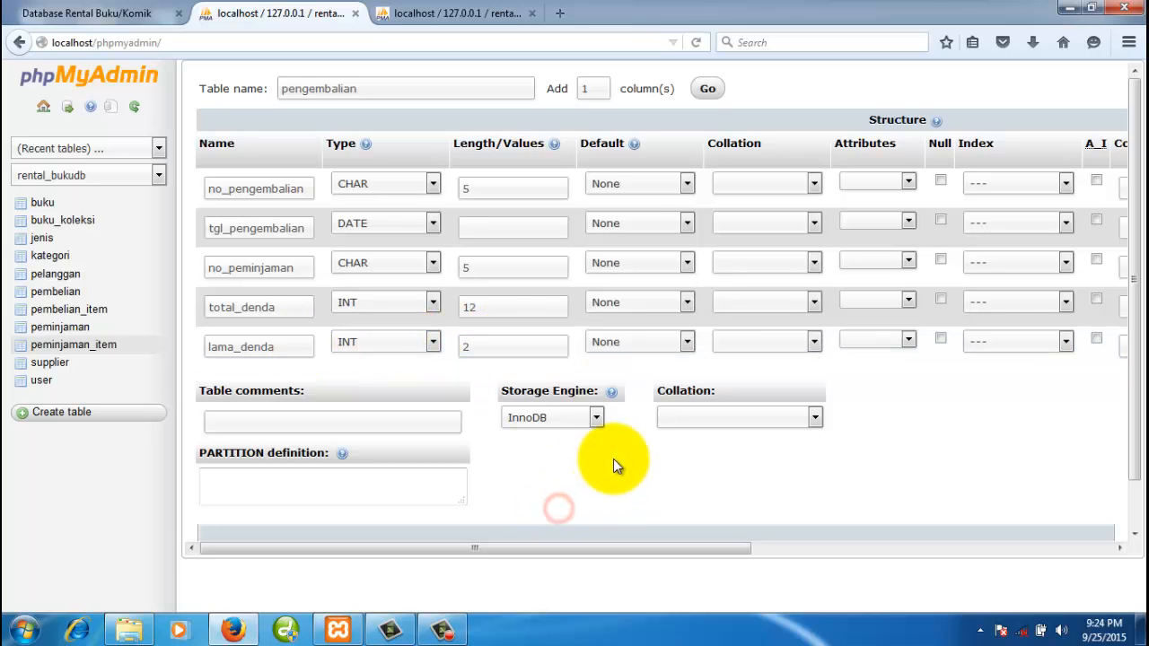
- Make no_pengembalian the PRIMARY key and set the storage engine to MyISAM
{"action": "left_click", "coordinate": [1045, 183]}
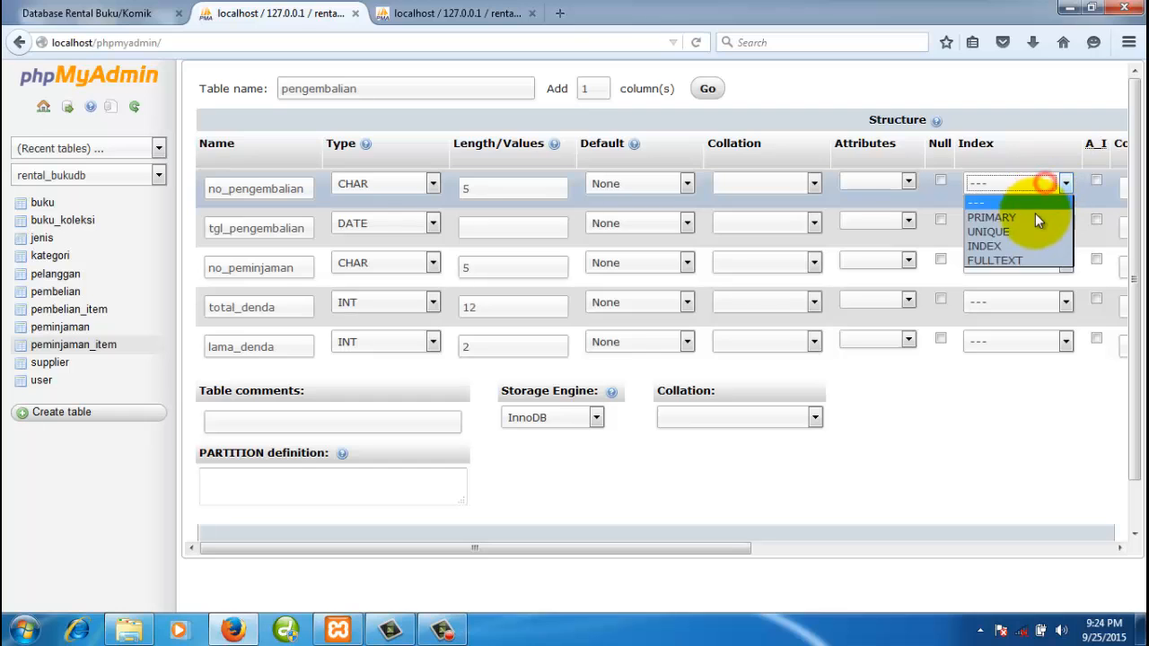
{"action": "left_click", "coordinate": [1034, 217]}
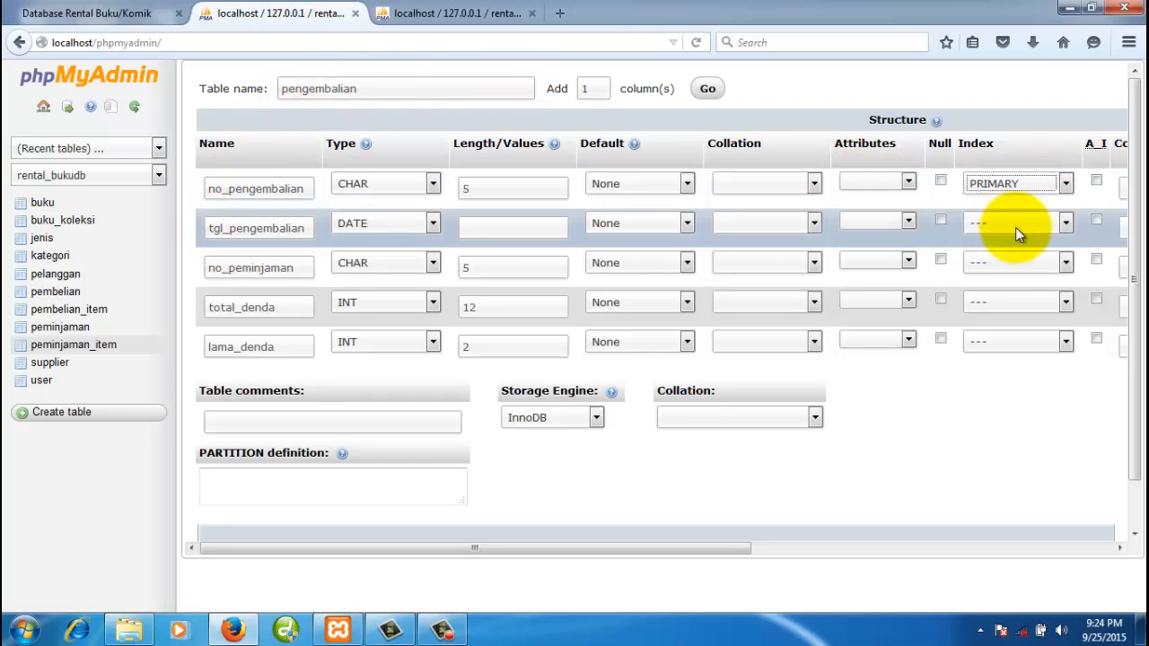
{"action": "left_click", "coordinate": [579, 420]}
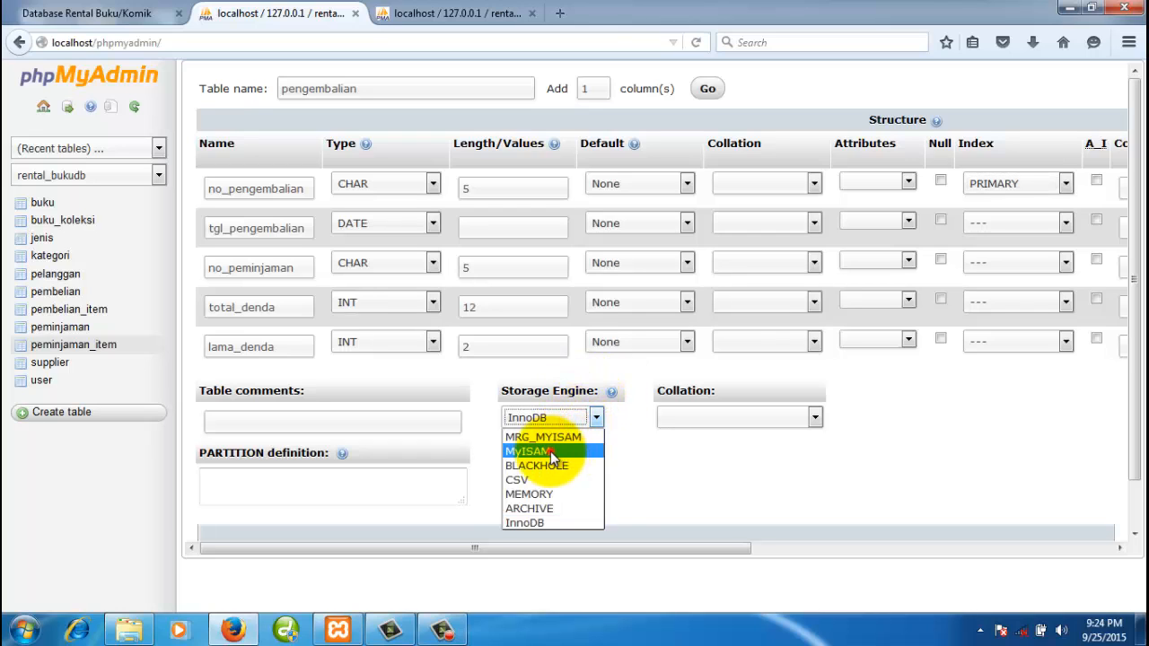
{"action": "left_click", "coordinate": [550, 451]}
{"action": "left_click", "coordinate": [610, 501]}
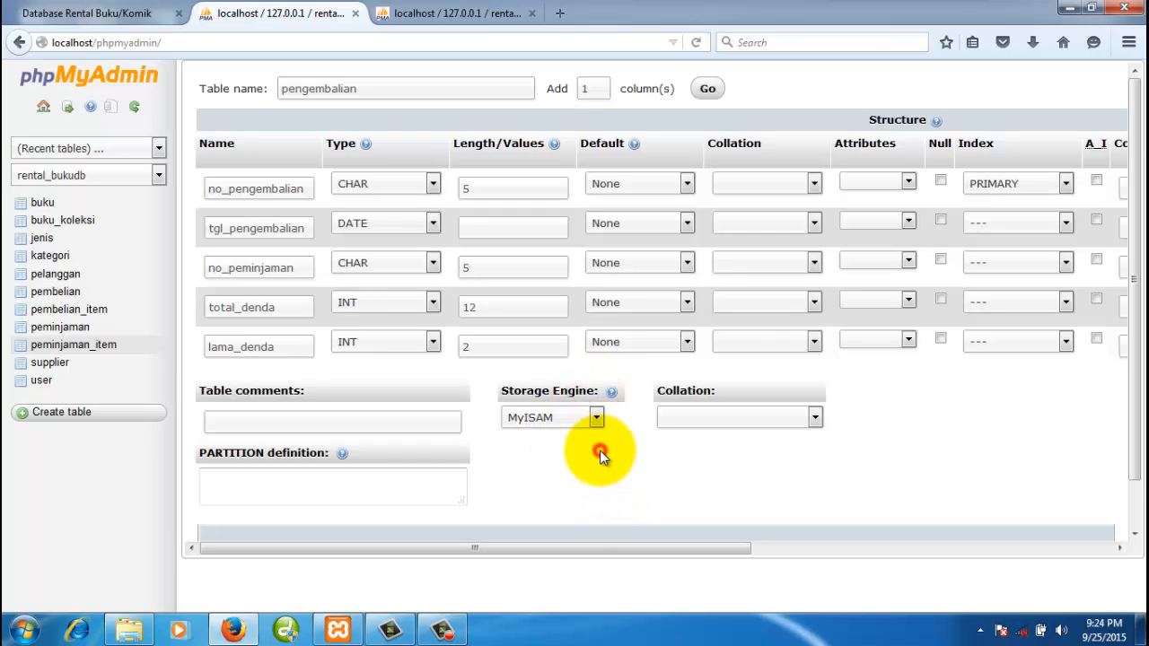
{"action": "left_click_drag", "start_coordinate": [1136, 441], "coordinate": [1133, 499]}
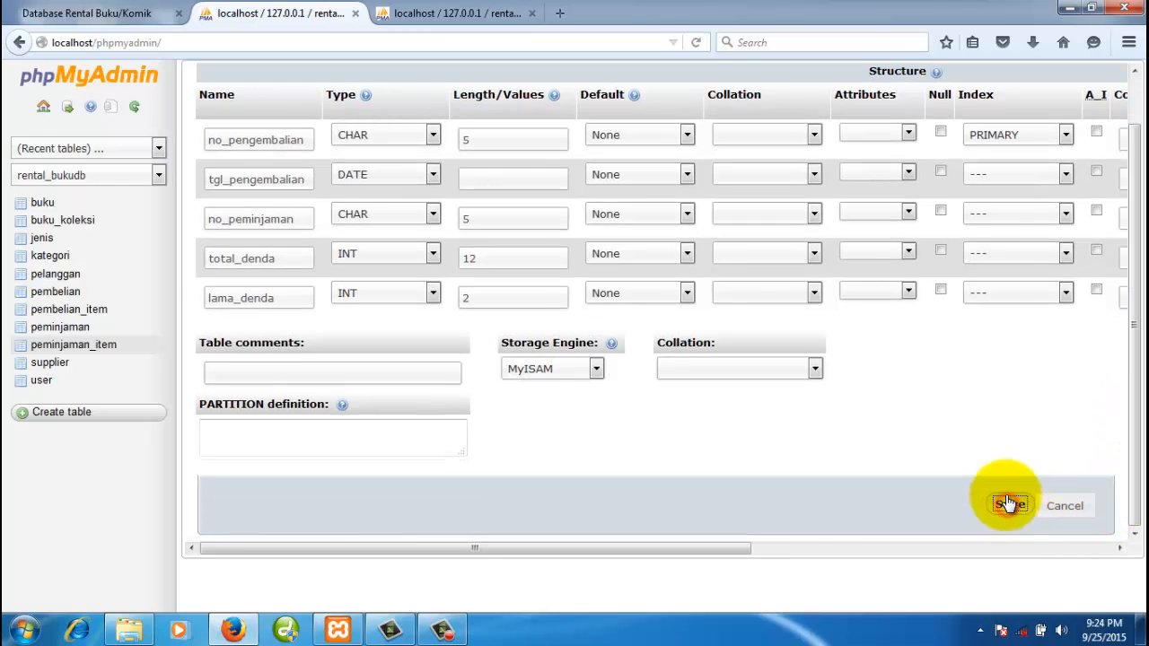
- Save the pengembalian table, review the related table structures, and open peminjaman's Insert form
{"action": "left_click", "coordinate": [1009, 504]}
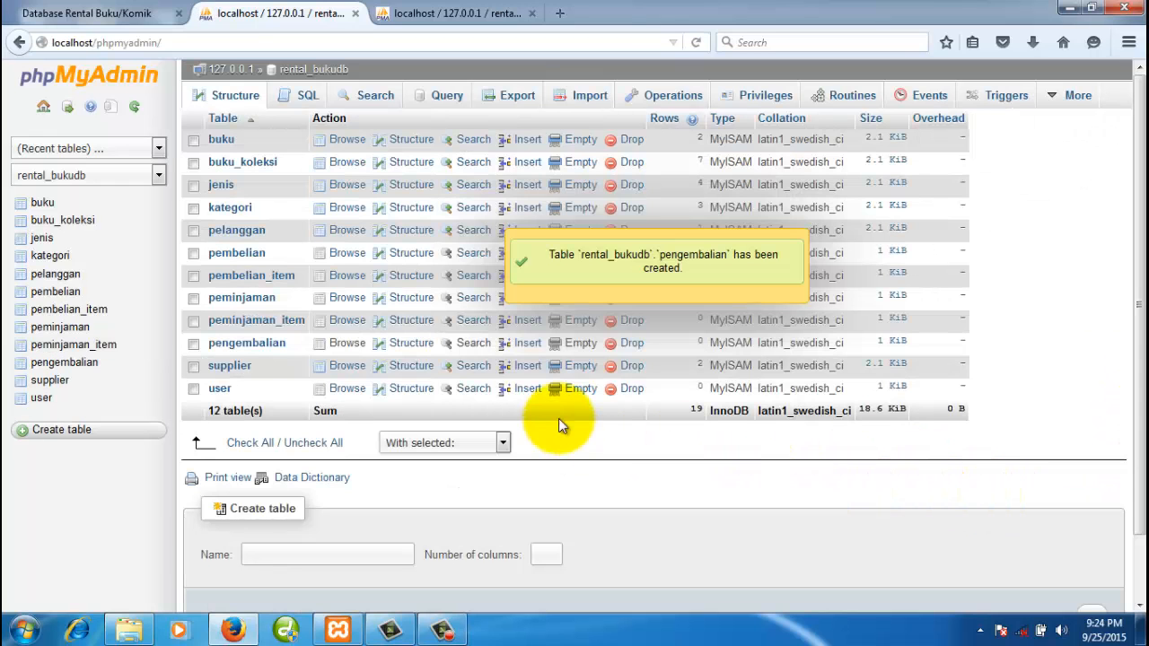
{"action": "left_click", "coordinate": [72, 364]}
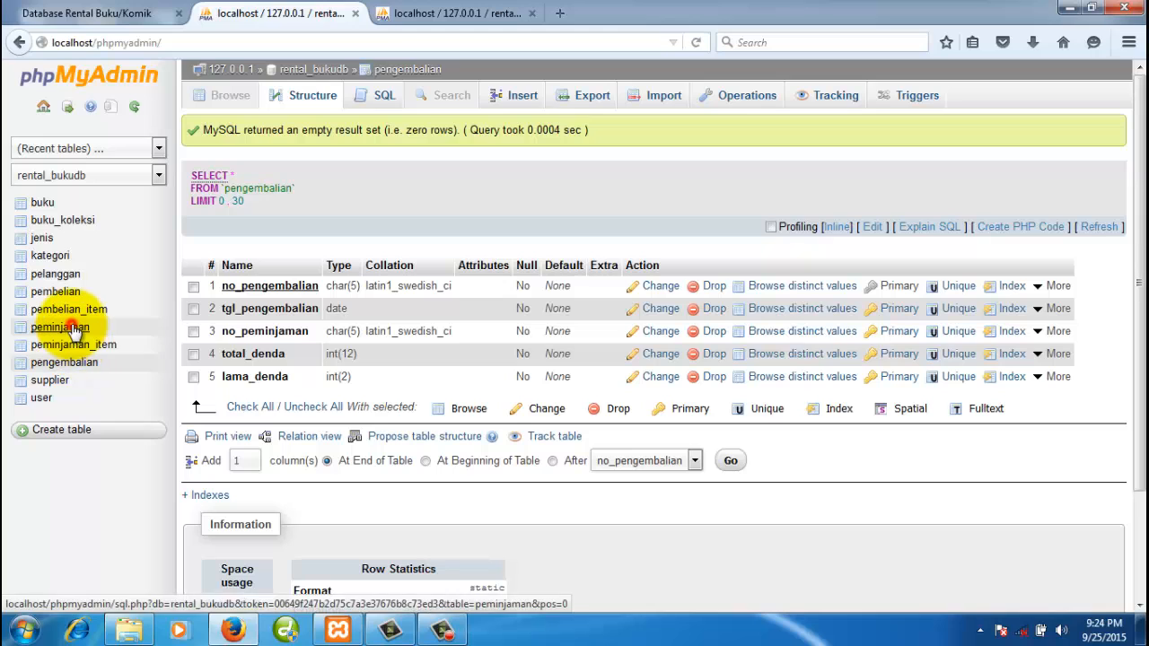
{"action": "left_click", "coordinate": [73, 329]}
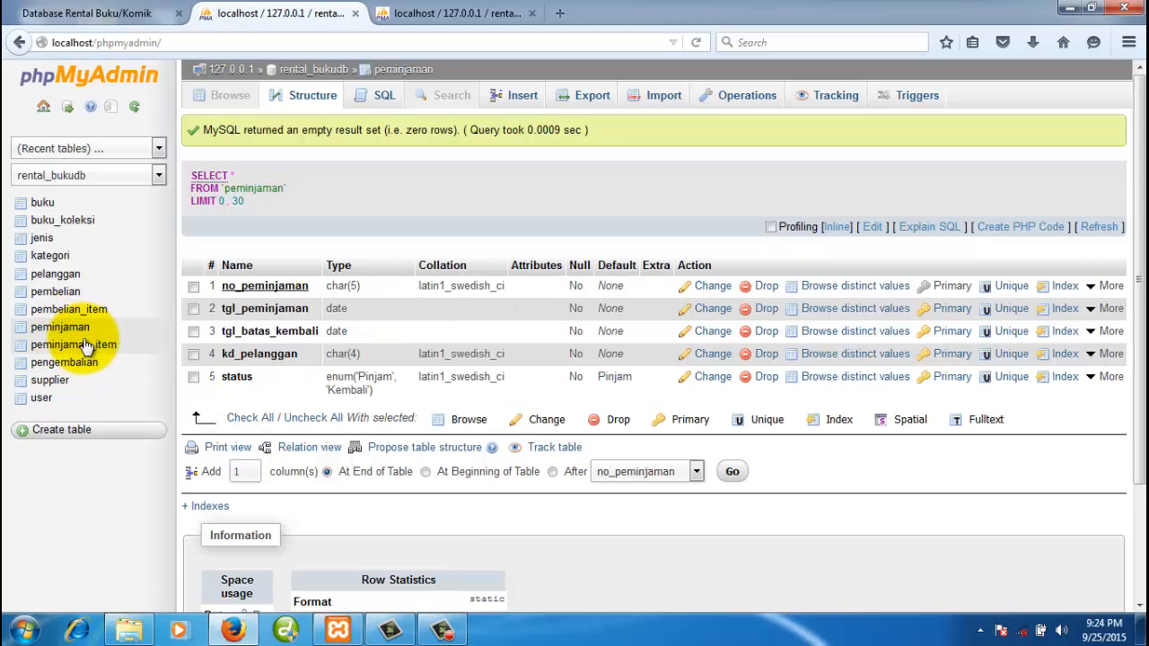
{"action": "left_click", "coordinate": [83, 348]}
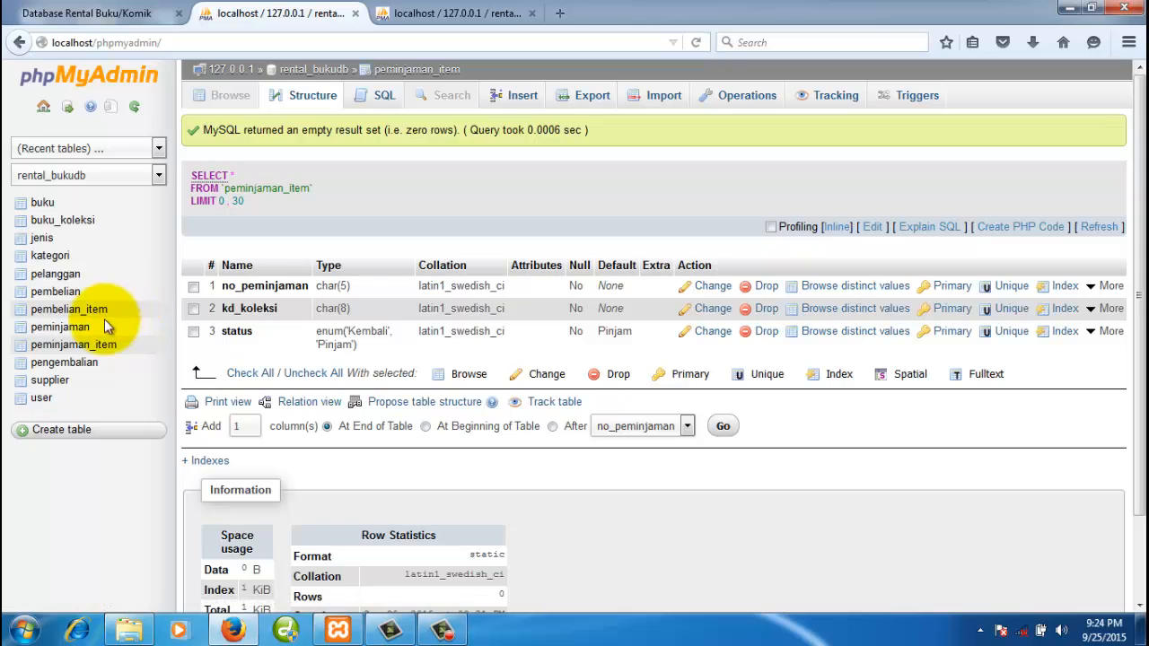
{"action": "left_click", "coordinate": [74, 330]}
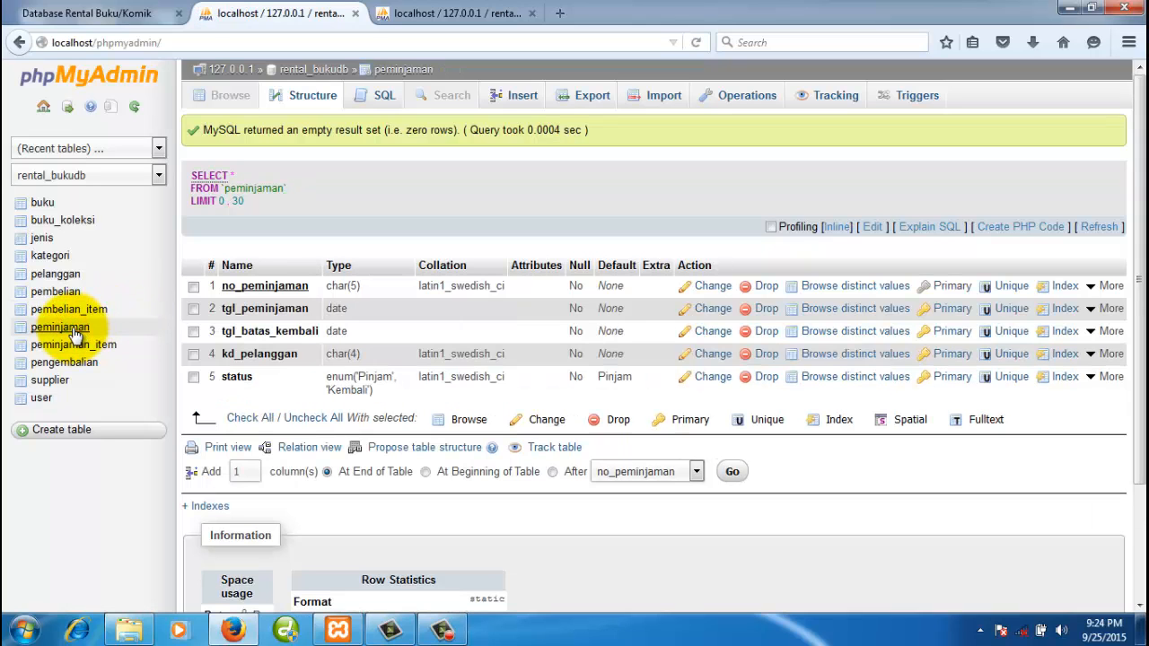
{"action": "left_click", "coordinate": [525, 98]}
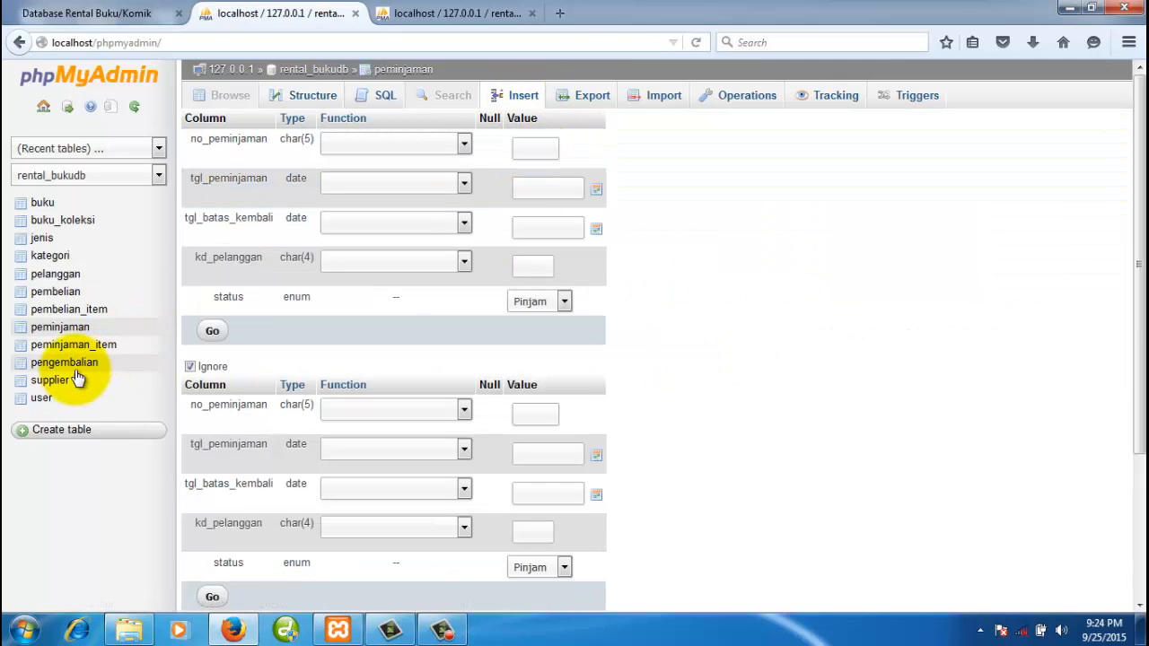
- Enter a loan code and set the loan dates to 2015-09-25 and 2015-09-30
{"action": "left_click", "coordinate": [72, 332]}
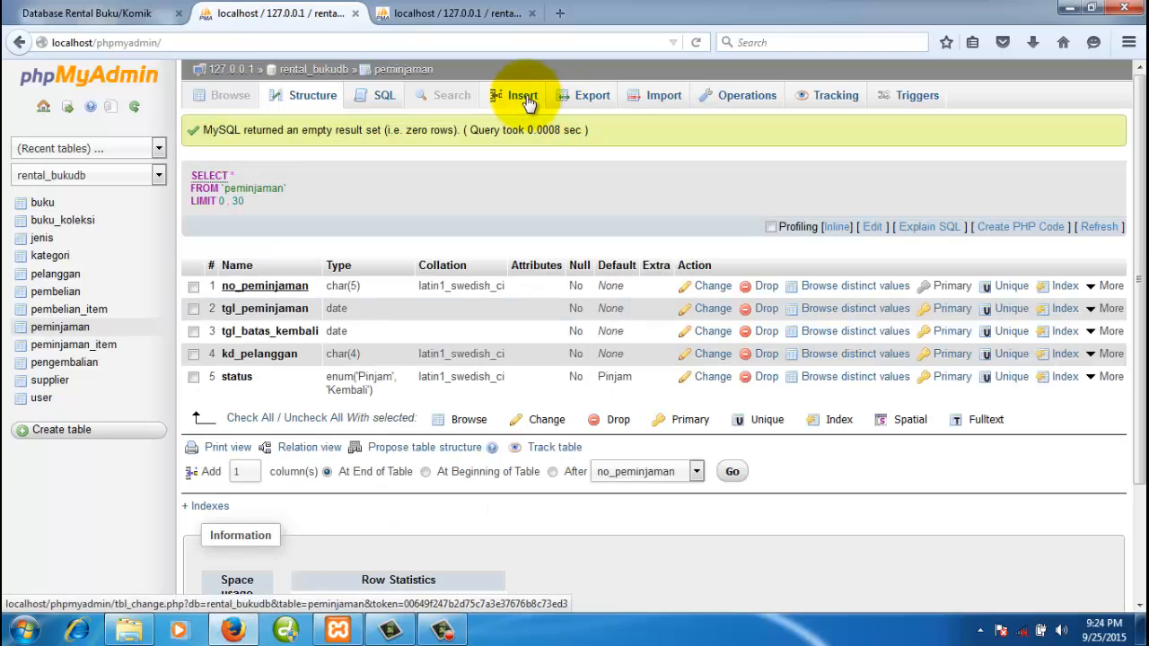
{"action": "left_click", "coordinate": [525, 99]}
{"action": "left_click", "coordinate": [526, 148]}
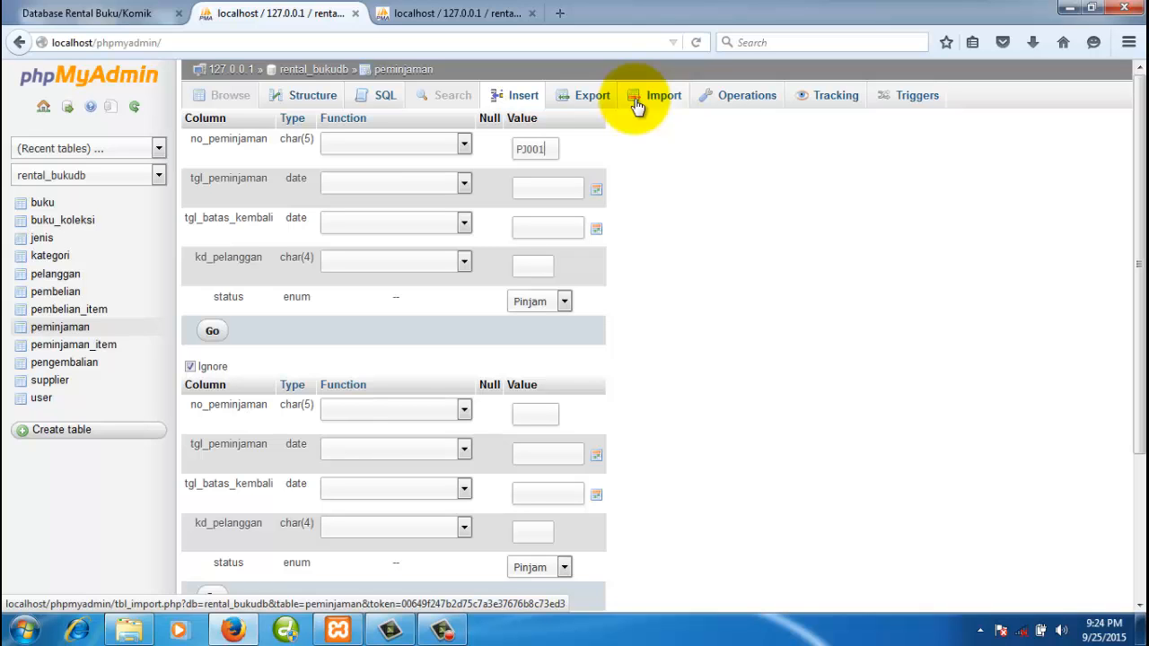
{"action": "left_click", "coordinate": [596, 189]}
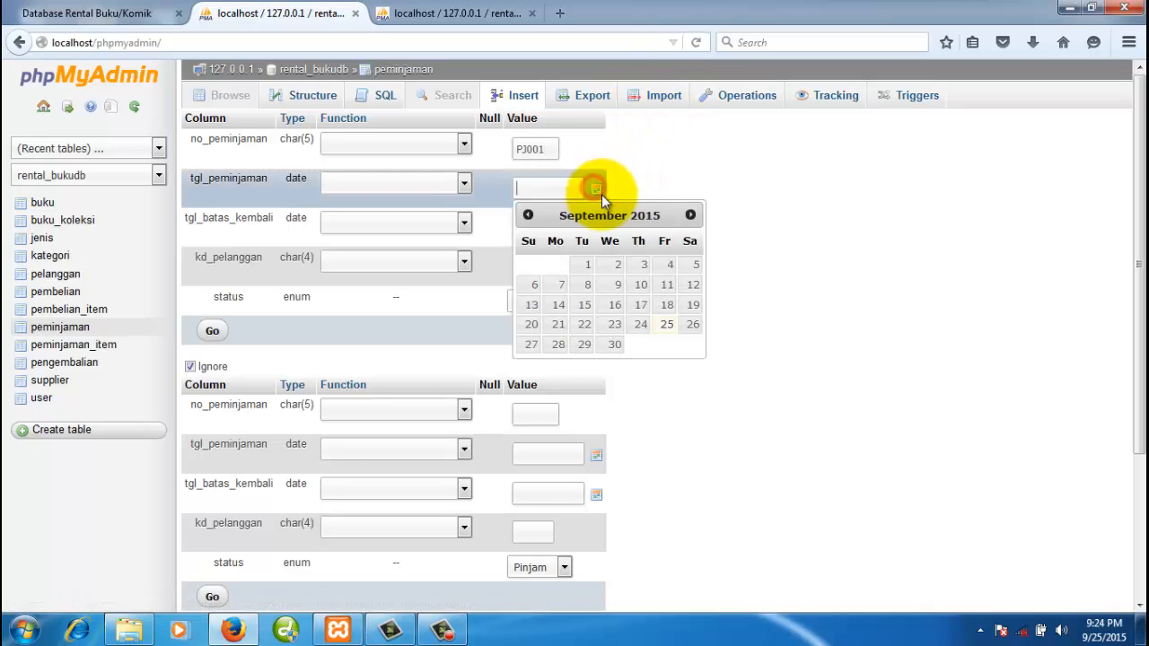
{"action": "left_click", "coordinate": [669, 326]}
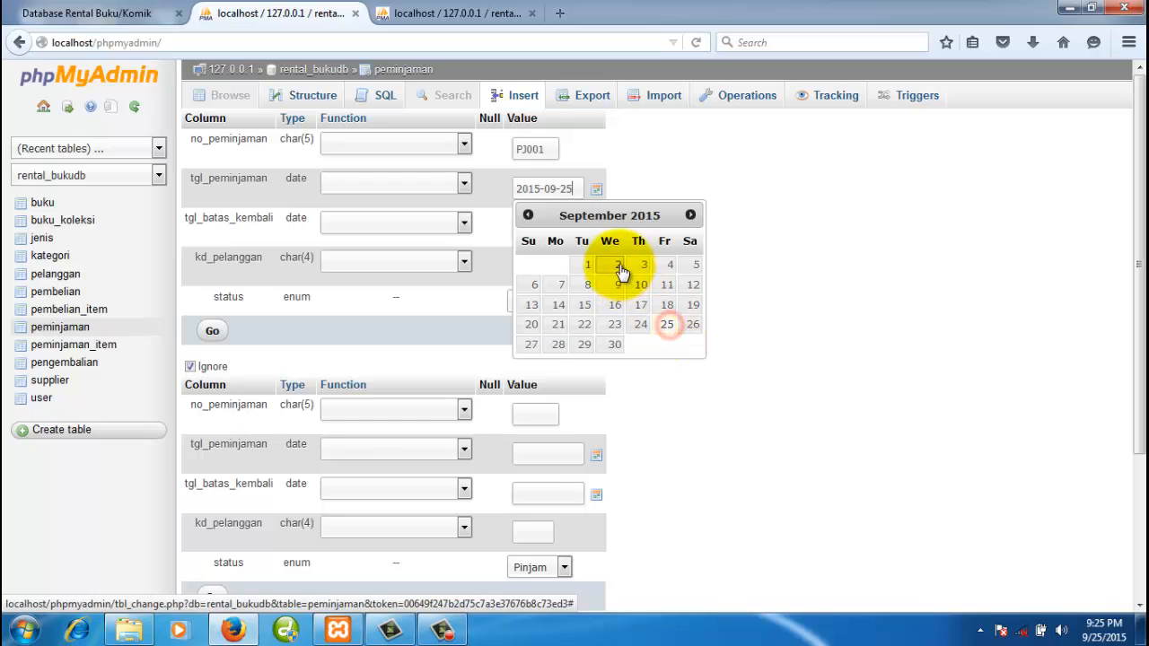
{"action": "left_click", "coordinate": [594, 230]}
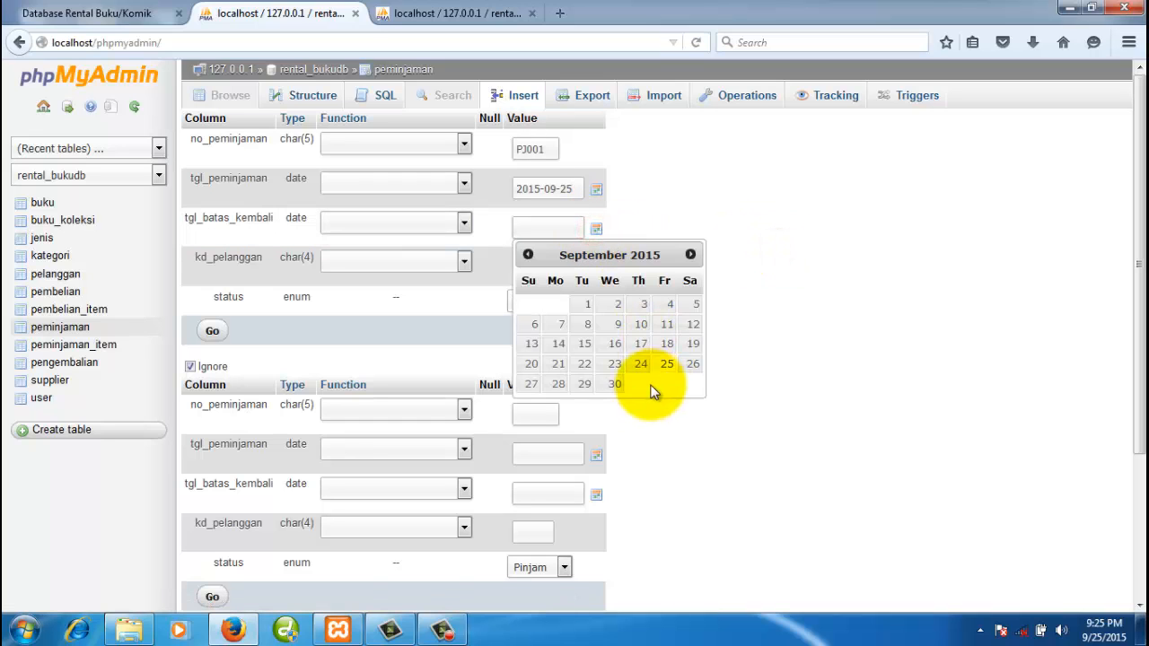
{"action": "left_click", "coordinate": [614, 385]}
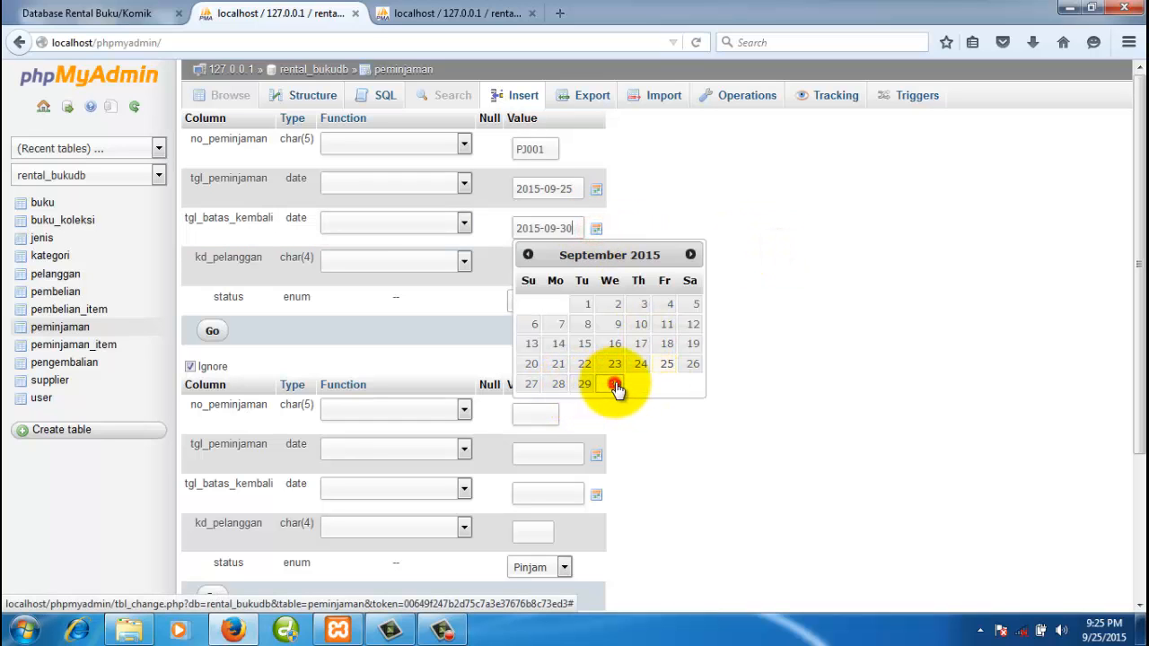
{"action": "left_click", "coordinate": [856, 311]}
- Copy the existing customer's code from pelanggan into kd_pelanggan, keeping status Pinjam
{"action": "left_click", "coordinate": [535, 269]}
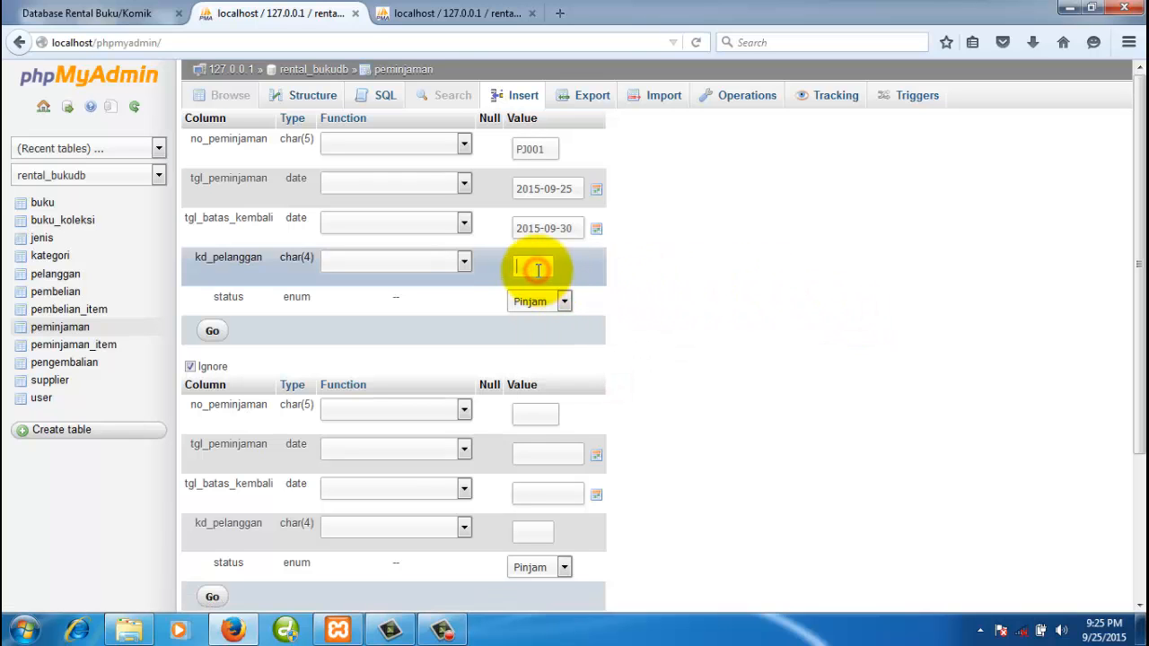
{"action": "left_click", "coordinate": [441, 14]}
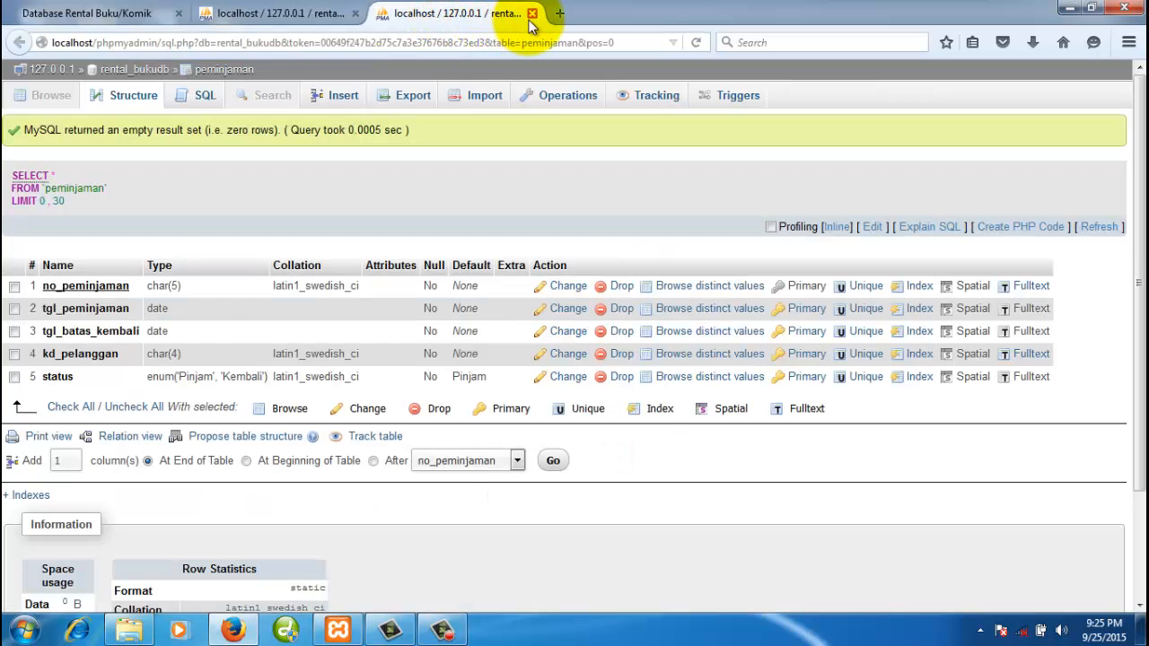
{"action": "left_click", "coordinate": [531, 13]}
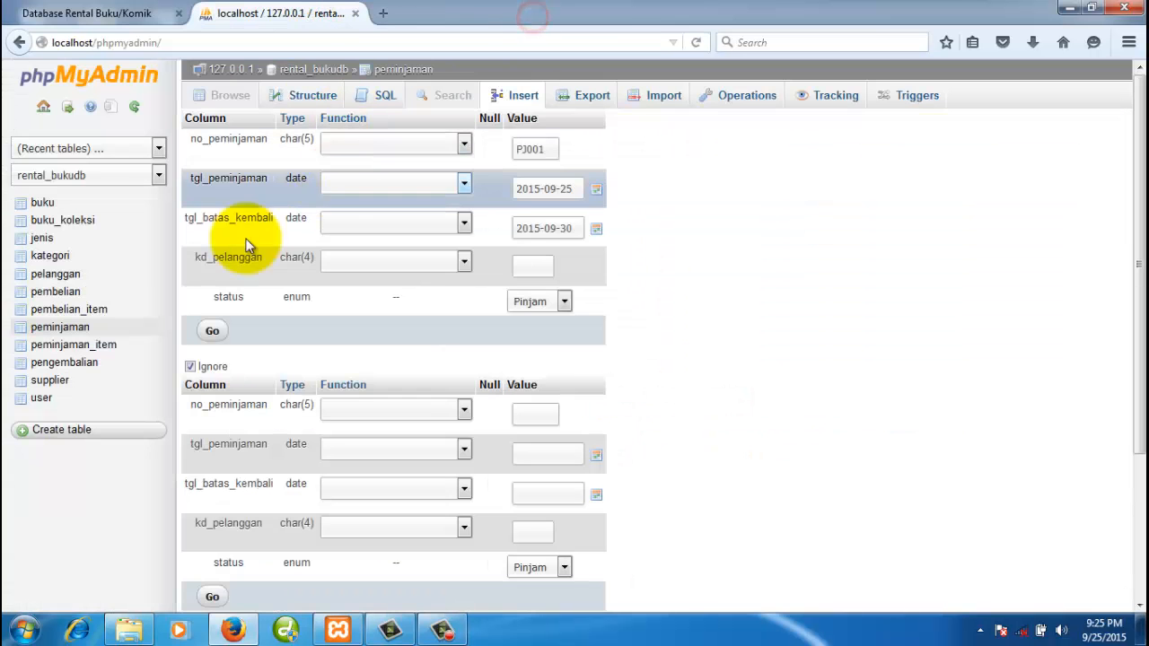
{"action": "right_click", "coordinate": [61, 278]}
{"action": "left_click", "coordinate": [116, 288]}
{"action": "left_click", "coordinate": [422, 13]}
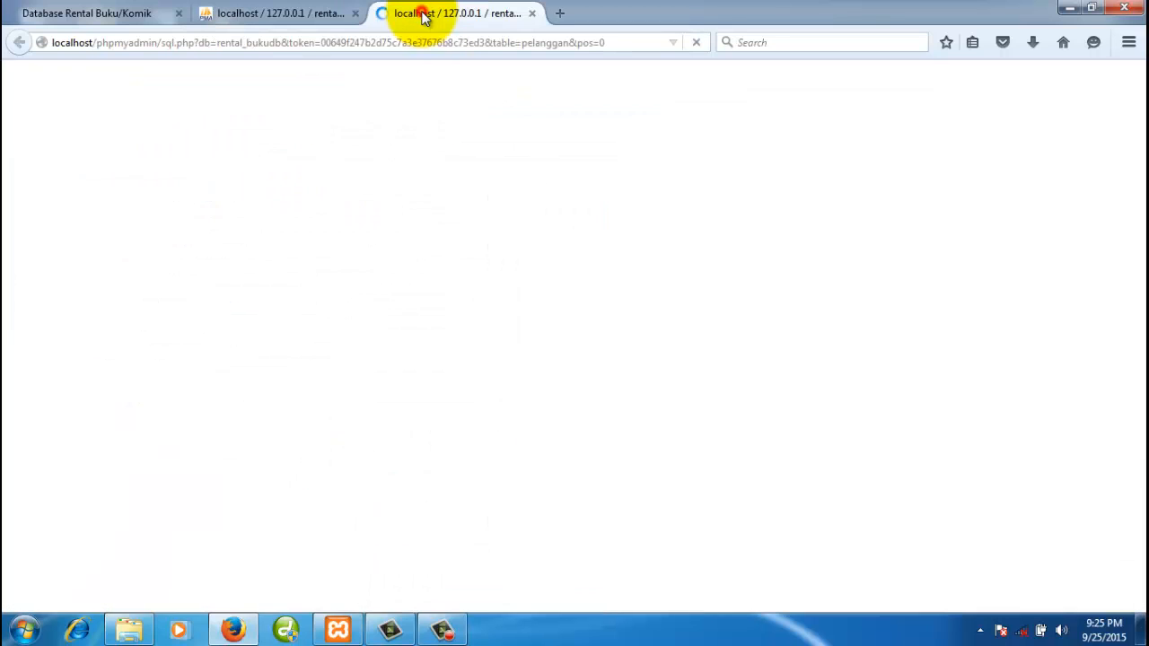
{"action": "double_click", "coordinate": [192, 365]}
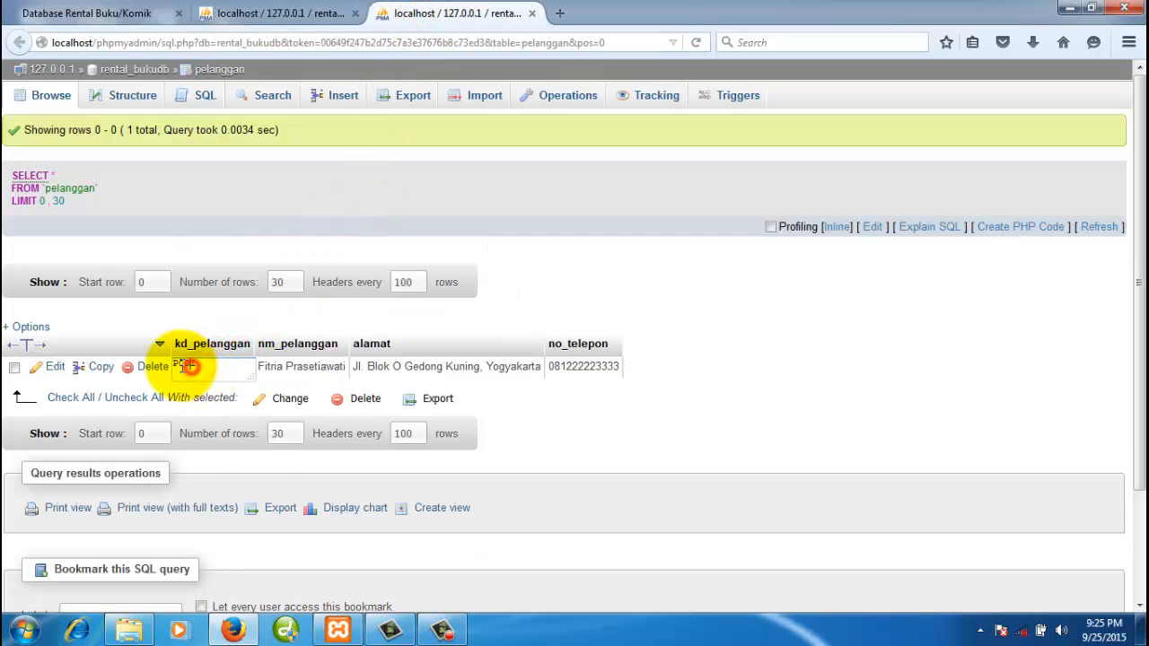
{"action": "left_click", "coordinate": [334, 13]}
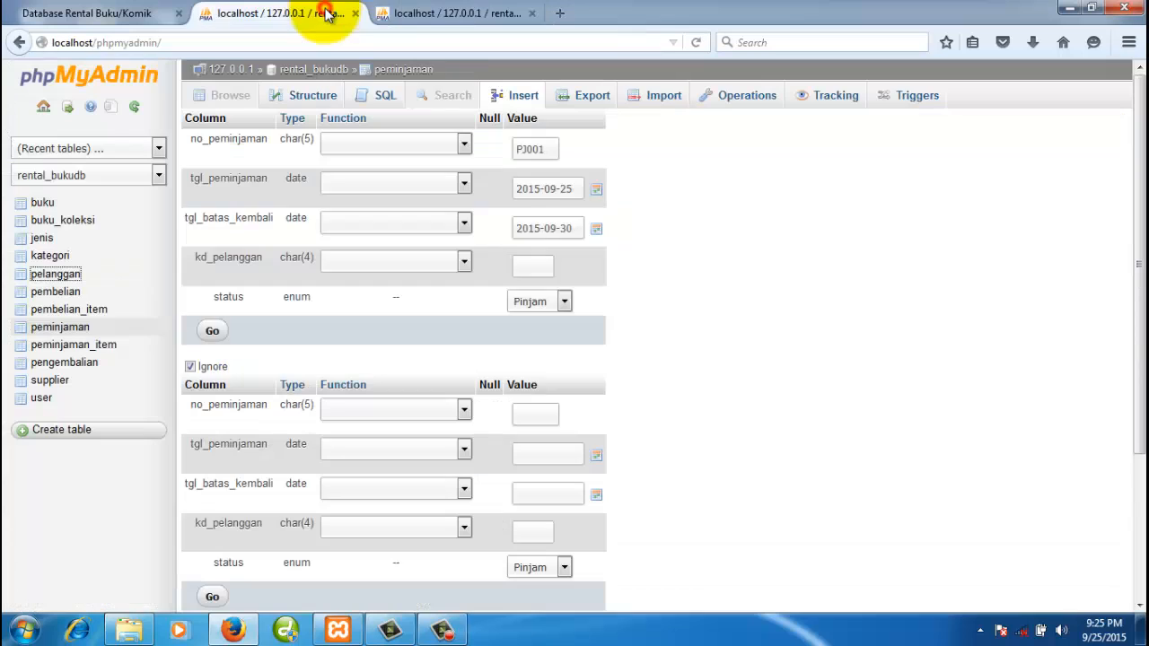
{"action": "left_click", "coordinate": [529, 265]}
{"action": "type", "text": "P001"}
{"action": "left_click", "coordinate": [724, 295]}
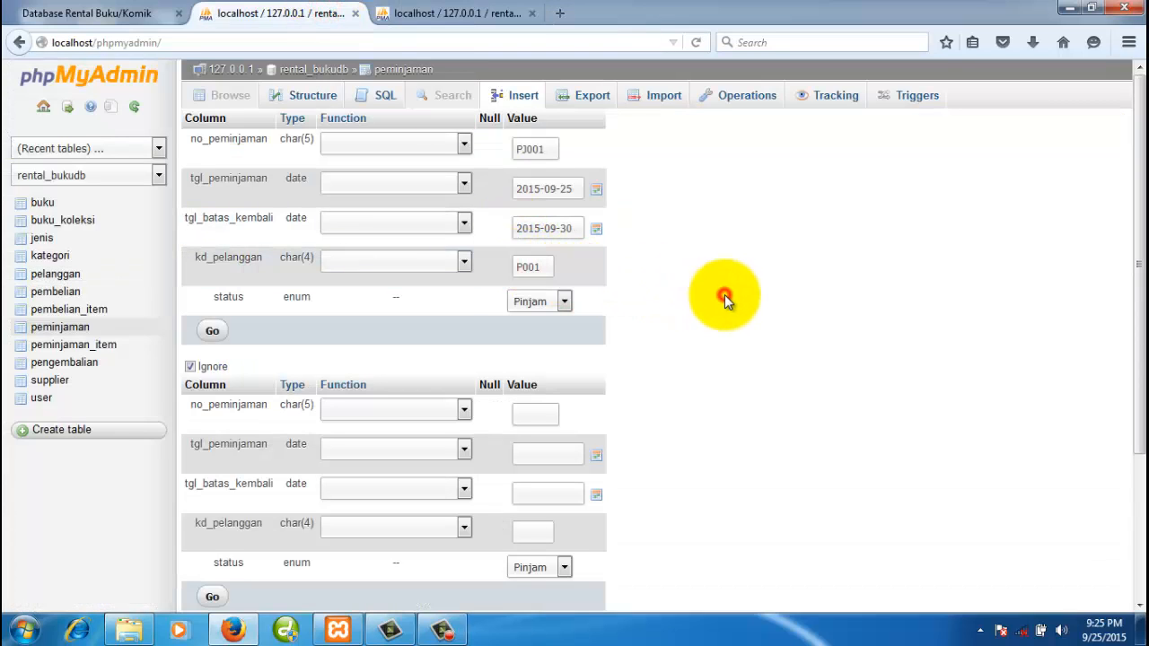
{"action": "left_click", "coordinate": [564, 302]}
{"action": "left_click", "coordinate": [805, 310]}
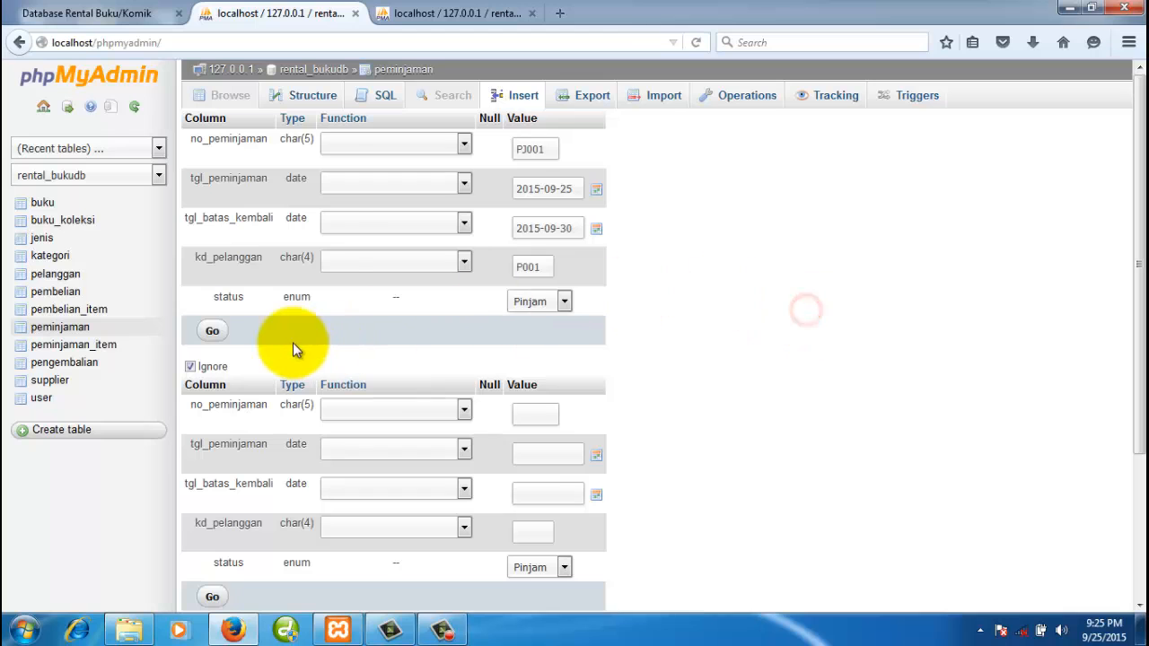
- Insert the peminjaman row and browse the table to confirm it
{"action": "left_click", "coordinate": [214, 332]}
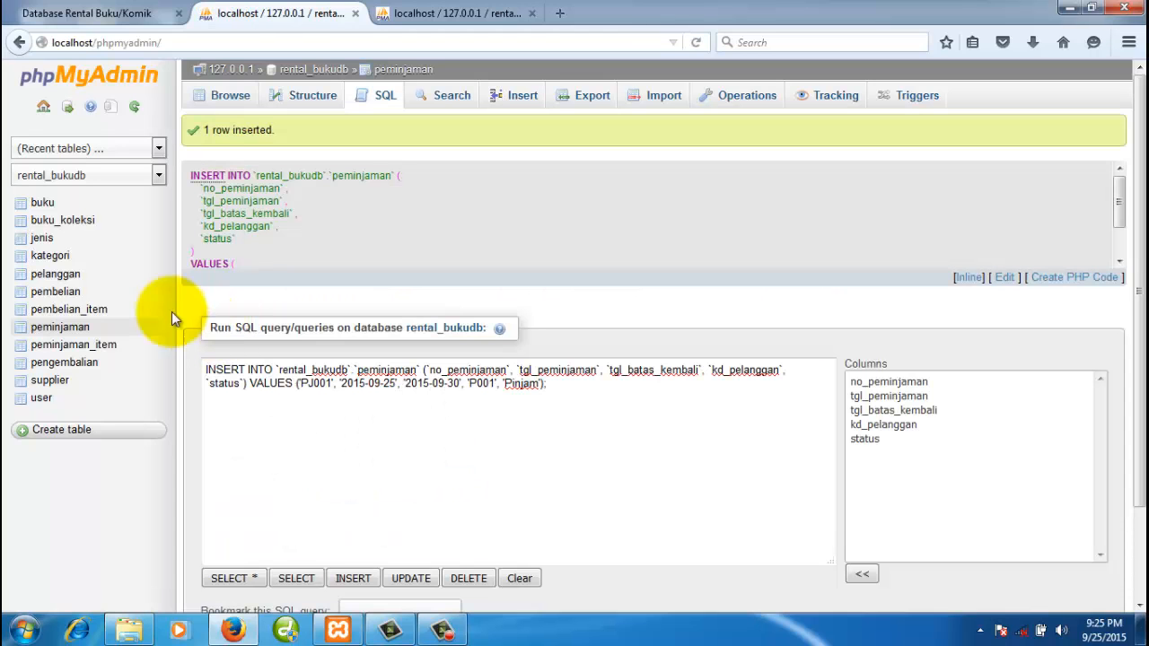
{"action": "left_click", "coordinate": [231, 98]}
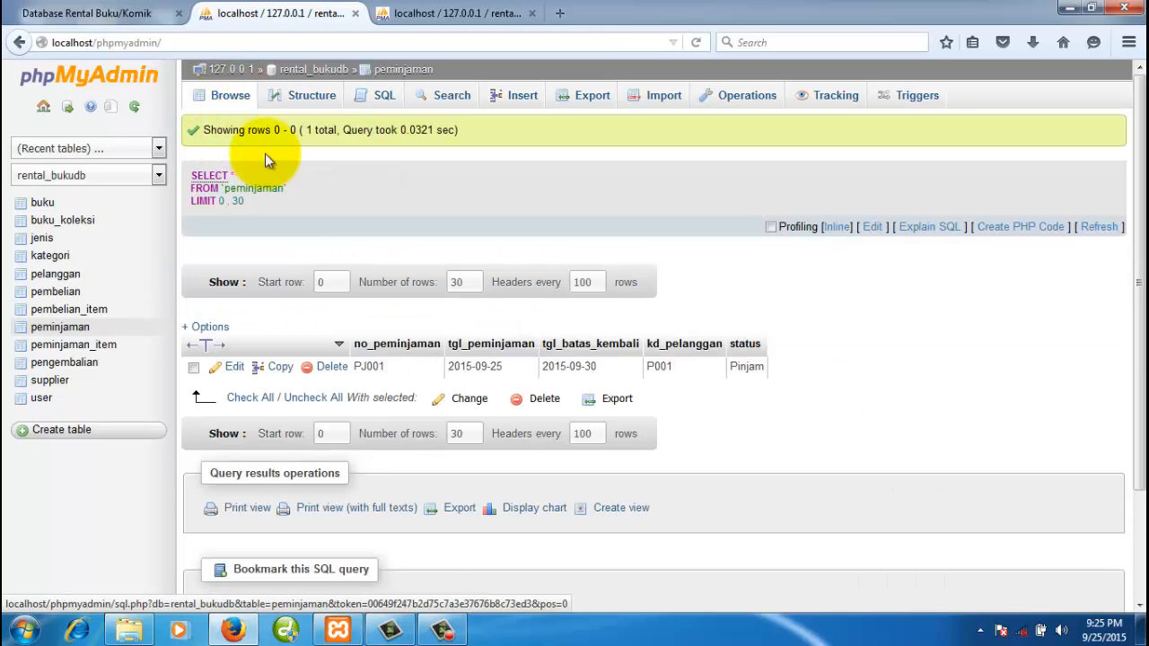
{"action": "double_click", "coordinate": [749, 375]}
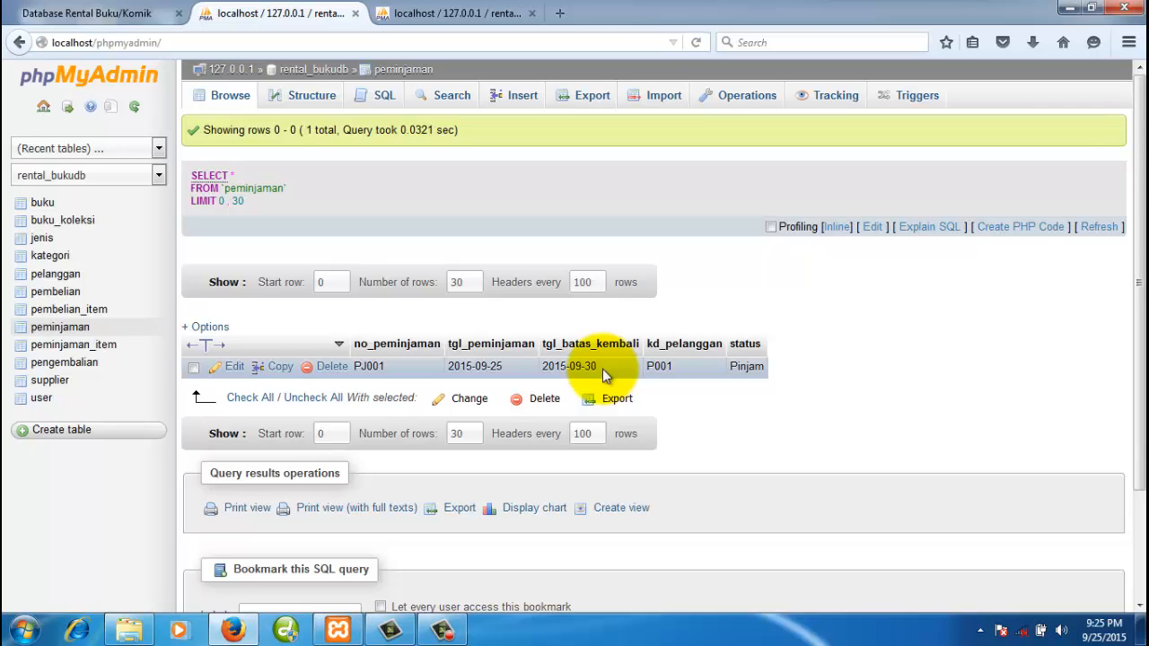
- Open the peminjaman_item table in a new browser tab
{"action": "right_click", "coordinate": [92, 347]}
{"action": "left_click", "coordinate": [142, 355]}
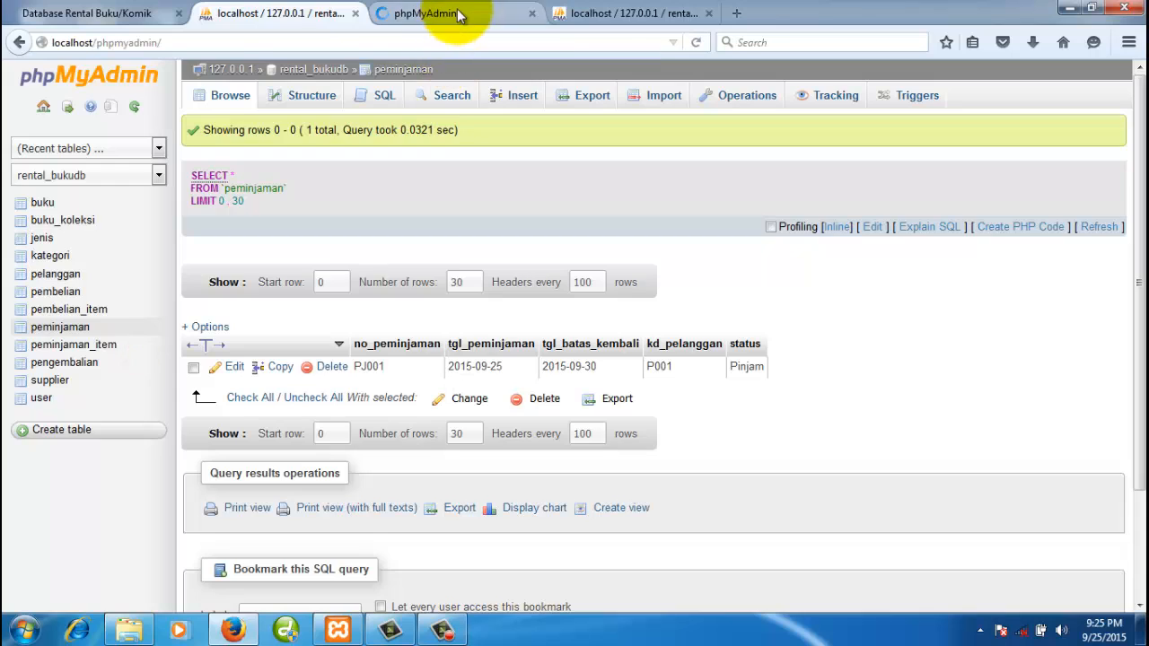
{"action": "left_click", "coordinate": [453, 14]}
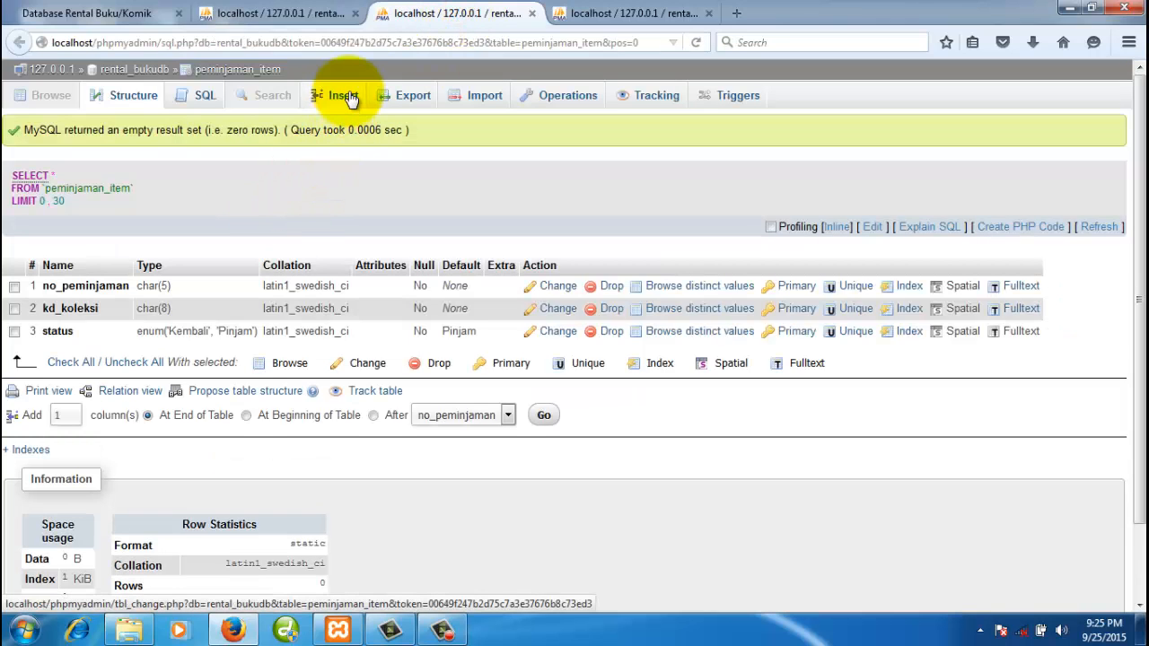
- Paste loan number PJ001 into no_peminjaman for both new peminjaman_item rows
{"action": "left_click", "coordinate": [344, 96]}
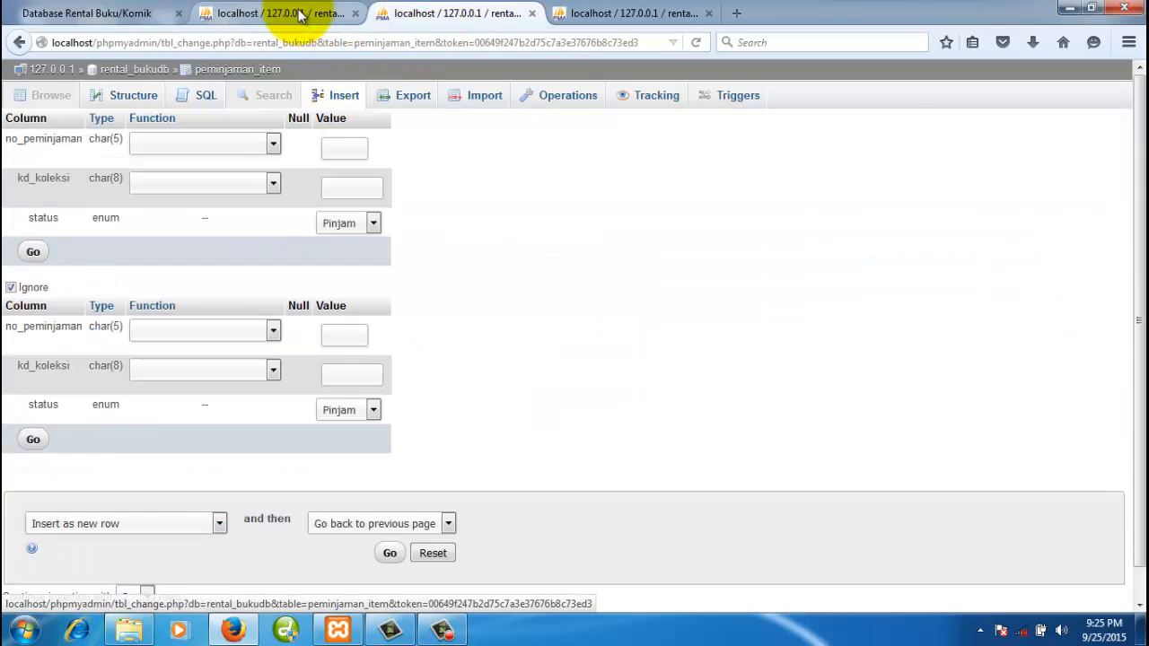
{"action": "left_click", "coordinate": [300, 13]}
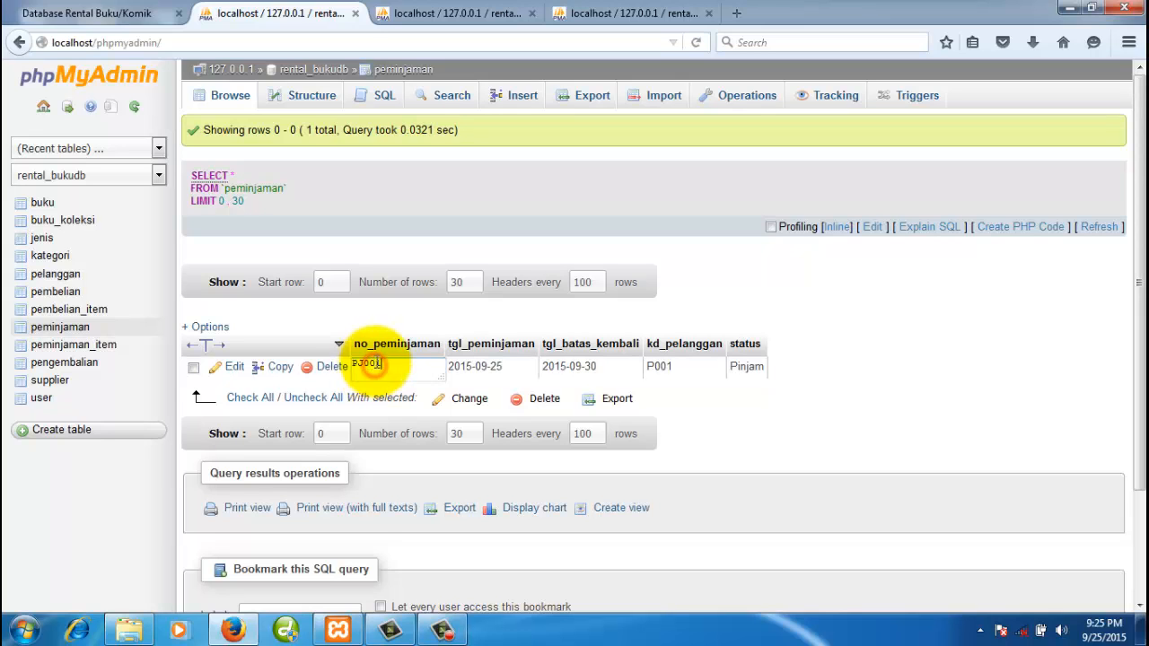
{"action": "double_click", "coordinate": [364, 365]}
{"action": "key", "text": "ctrl+c"}
{"action": "left_click", "coordinate": [430, 16]}
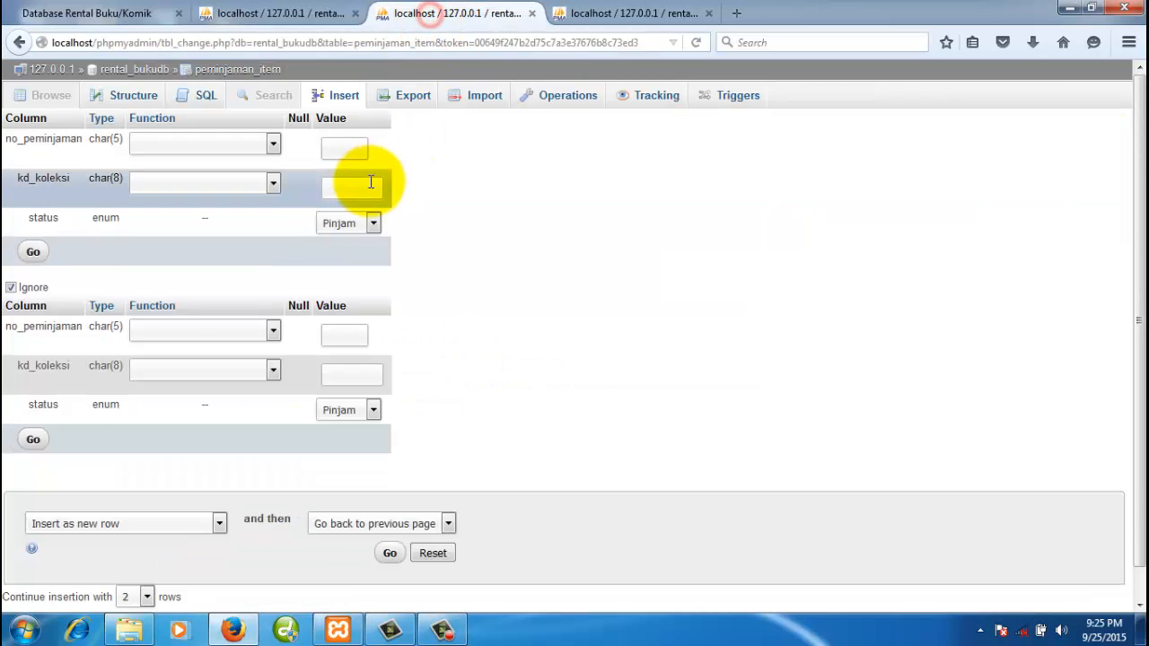
{"action": "key", "text": "ctrl+v"}
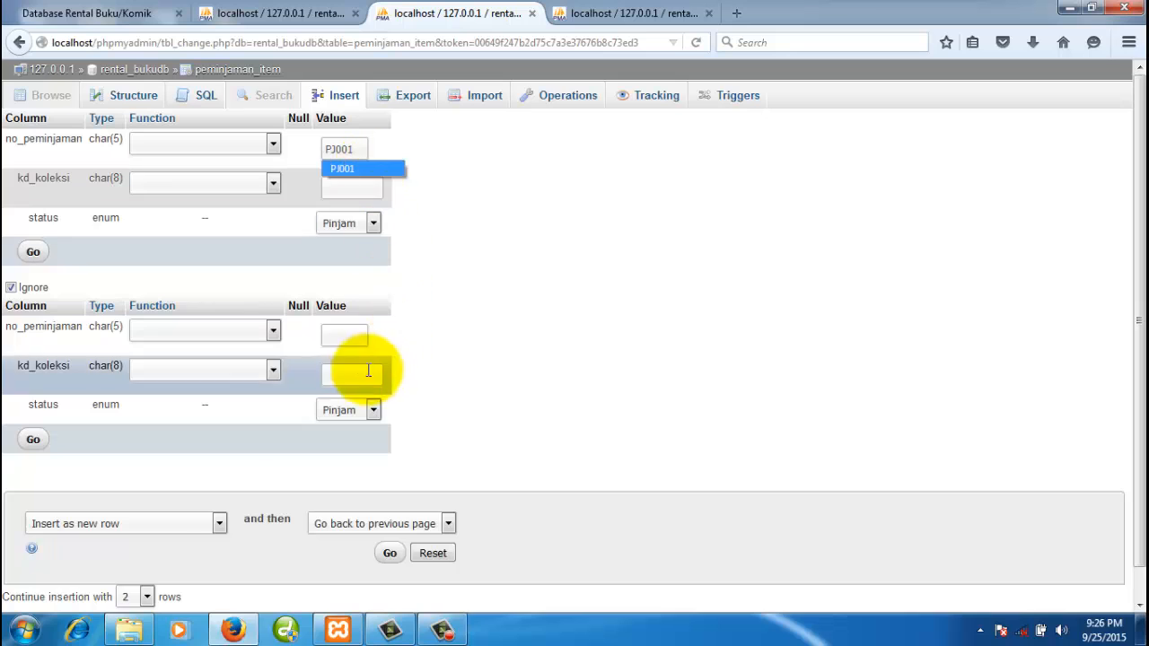
{"action": "left_click", "coordinate": [343, 334]}
{"action": "key", "text": "ctrl+v"}
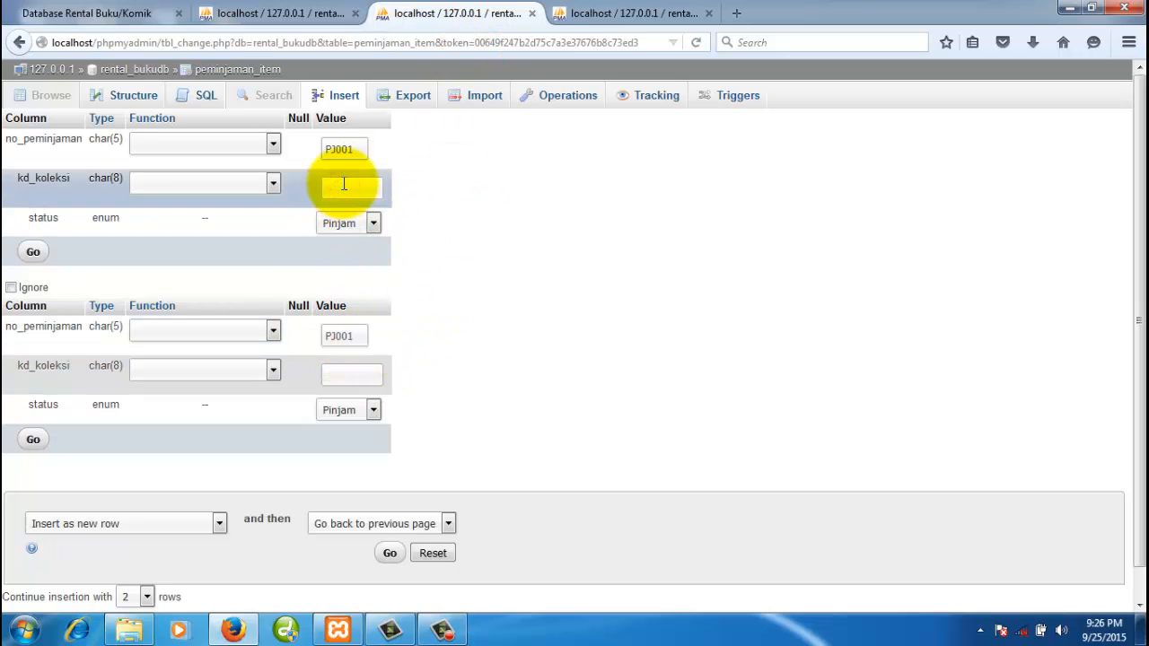
- Open buku_koleksi in a new tab and take code B0001.01 for the first item
{"action": "left_click", "coordinate": [296, 15]}
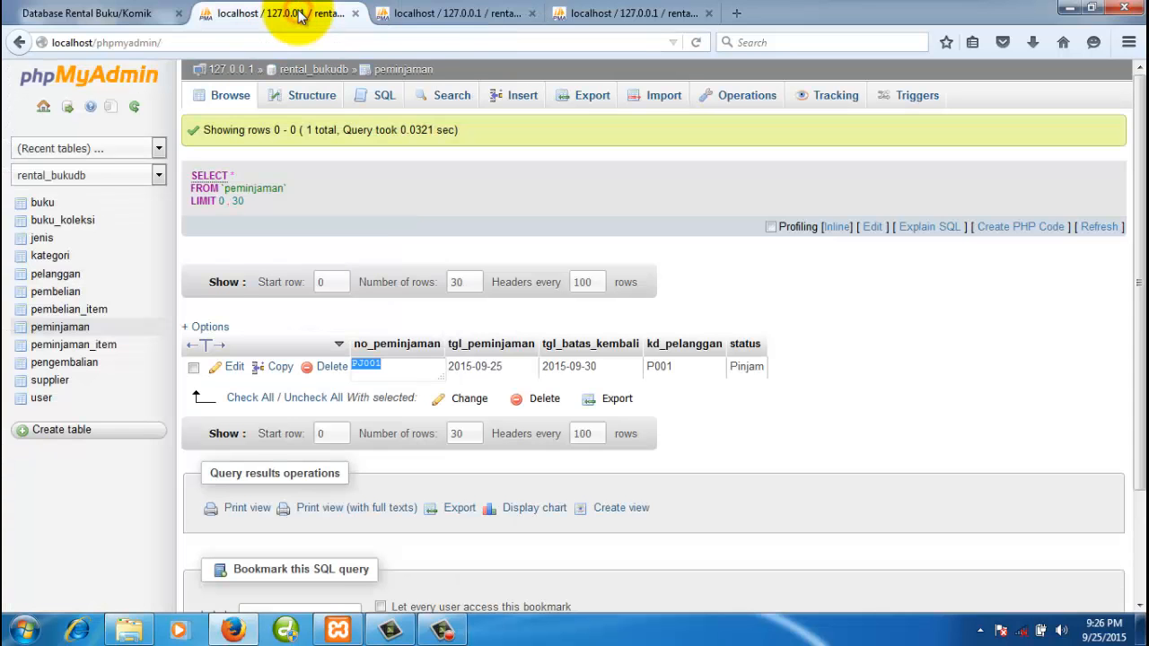
{"action": "left_click", "coordinate": [443, 14]}
{"action": "left_click", "coordinate": [316, 14]}
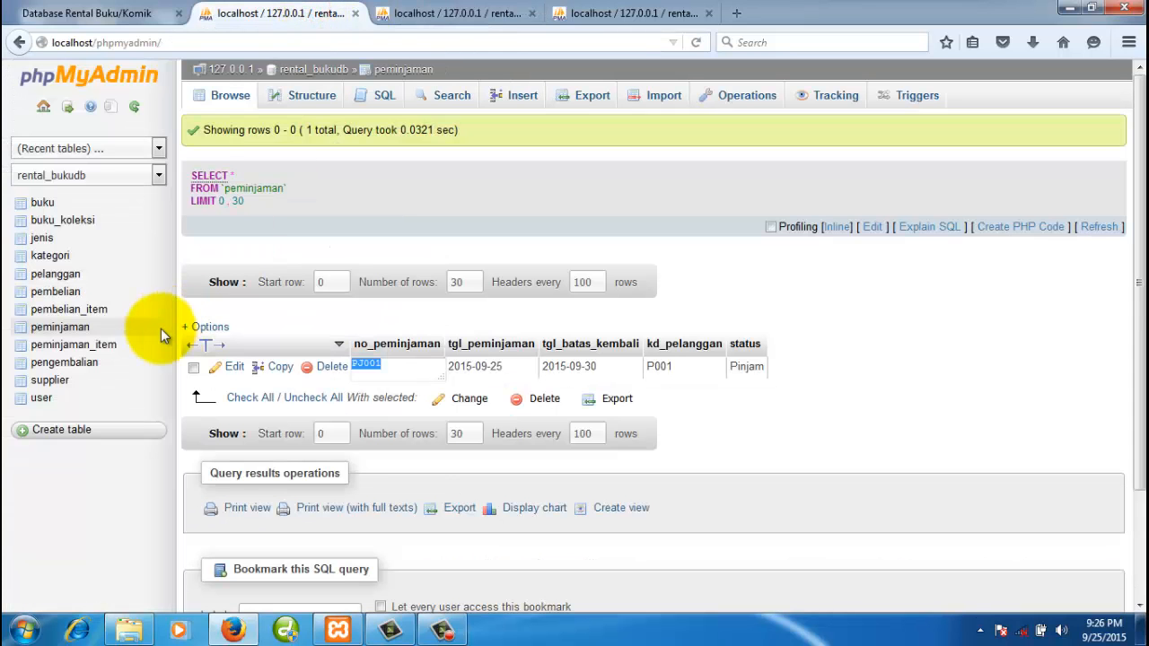
{"action": "right_click", "coordinate": [90, 226]}
{"action": "left_click", "coordinate": [93, 231]}
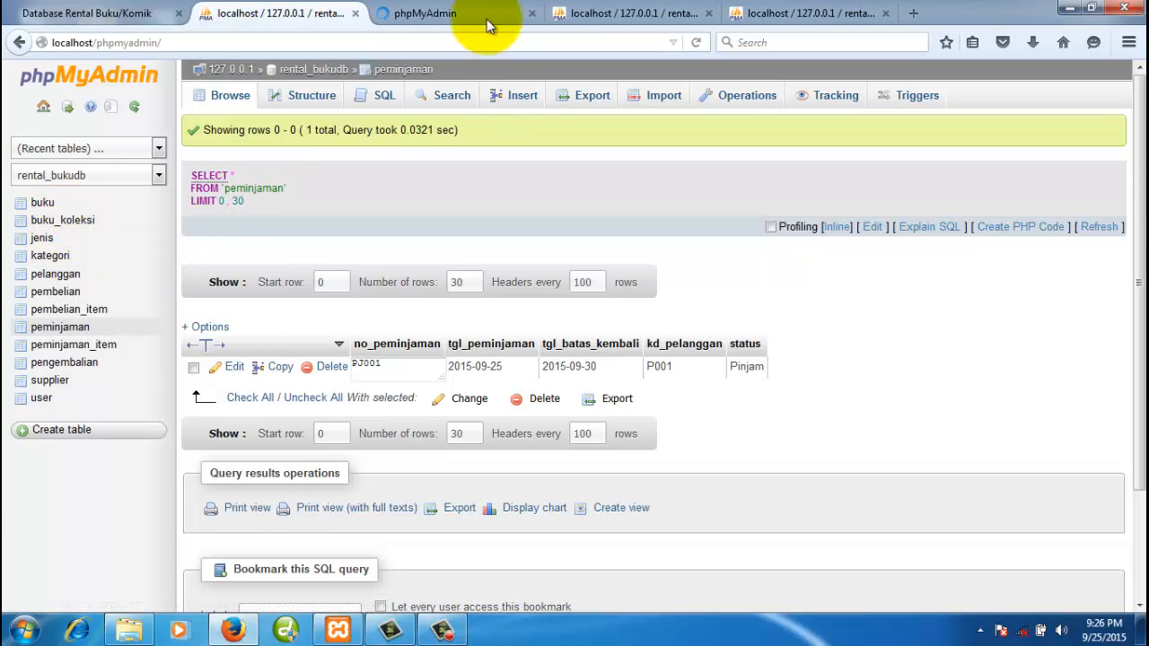
{"action": "left_click", "coordinate": [529, 14]}
{"action": "left_click", "coordinate": [601, 16]}
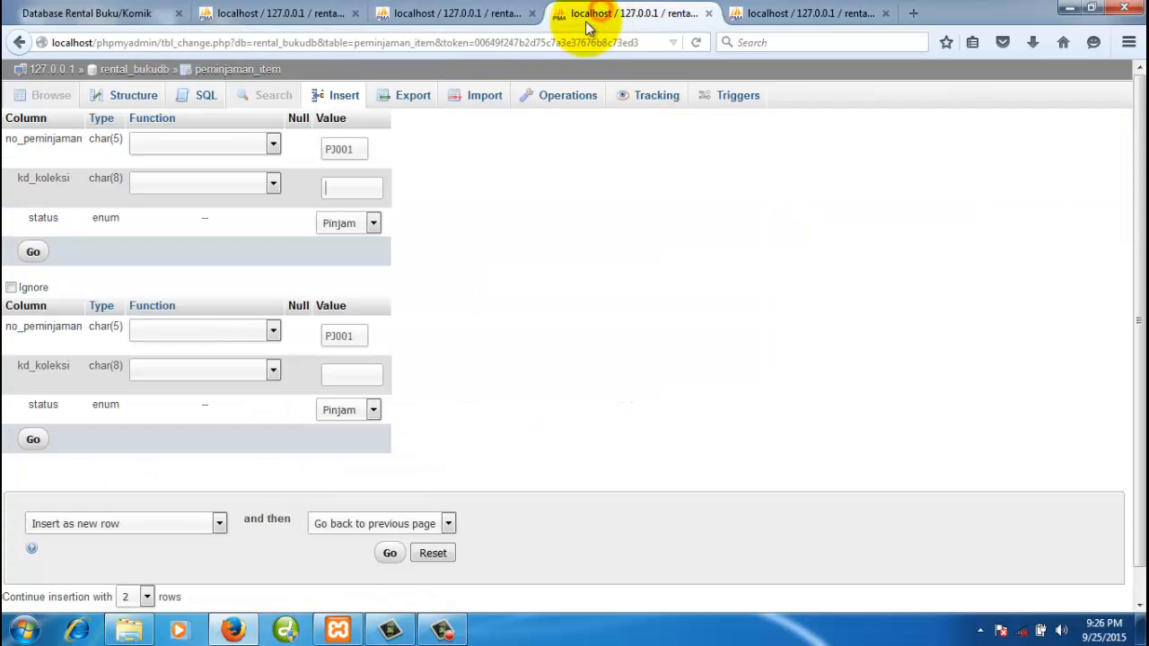
{"action": "left_click", "coordinate": [353, 188]}
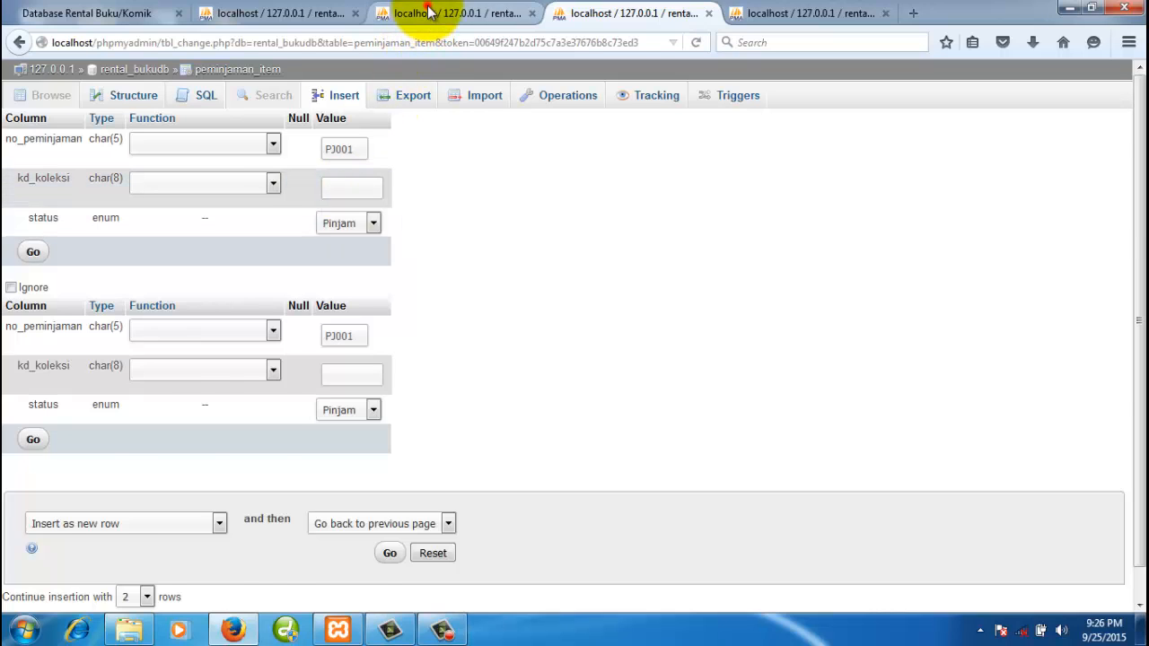
{"action": "left_click", "coordinate": [427, 14]}
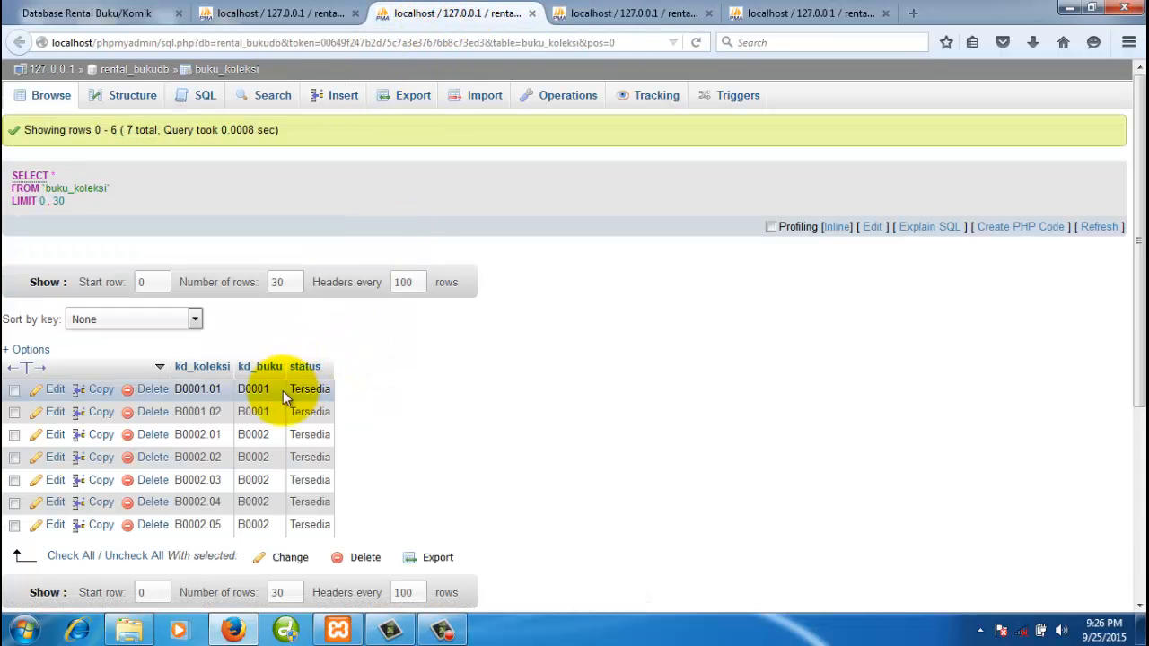
{"action": "double_click", "coordinate": [206, 388]}
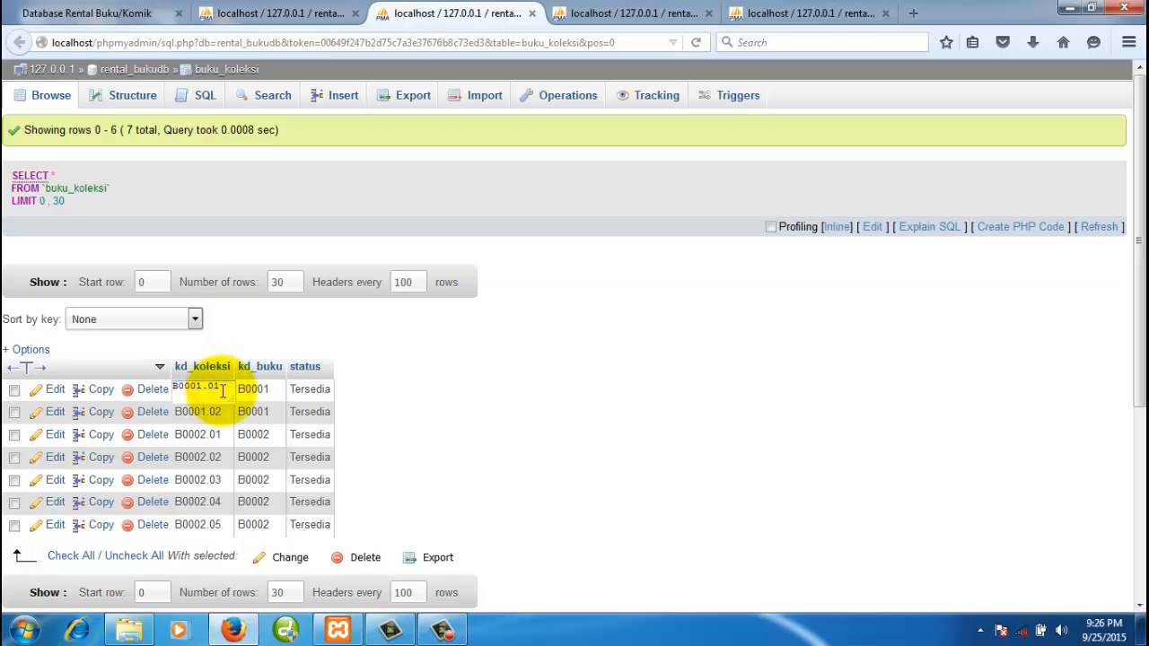
{"action": "left_click_drag", "start_coordinate": [221, 386], "coordinate": [160, 385]}
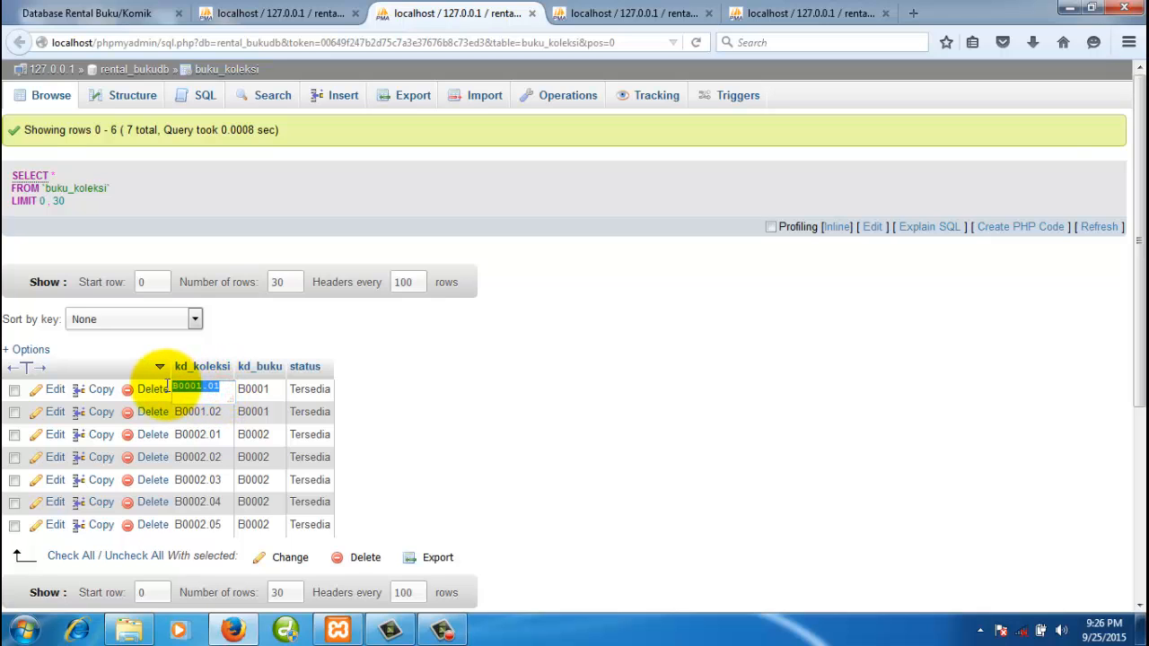
{"action": "left_click", "coordinate": [619, 15]}
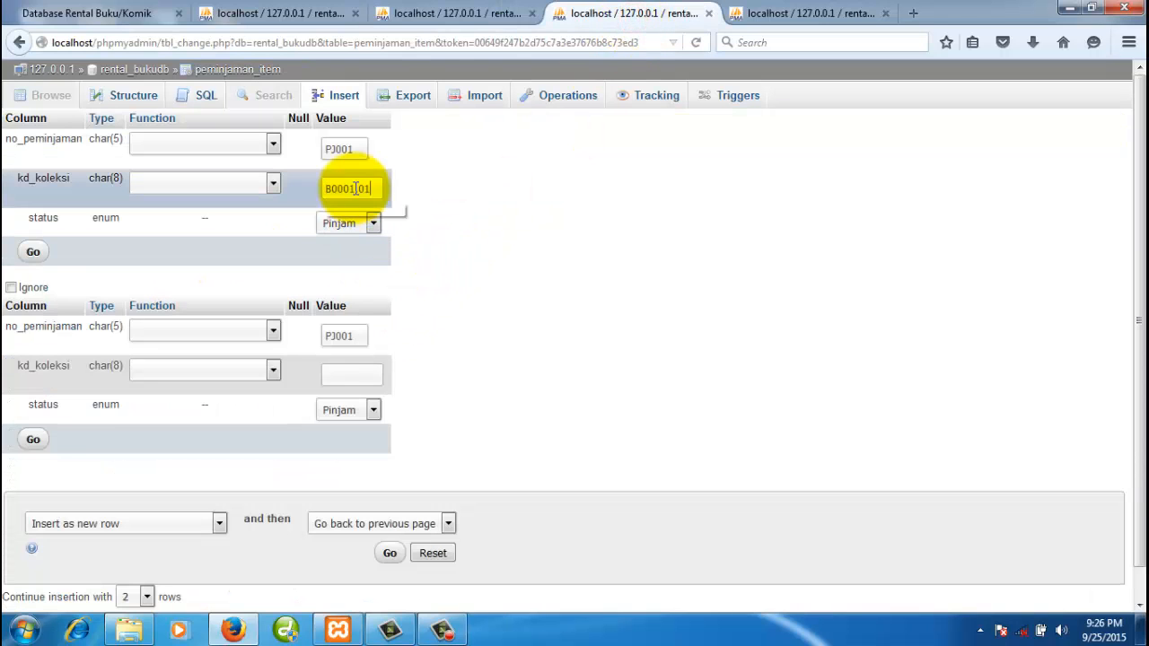
- Copy collection code B0002.02 into the second item's kd_koleksi field
{"action": "left_click", "coordinate": [439, 12]}
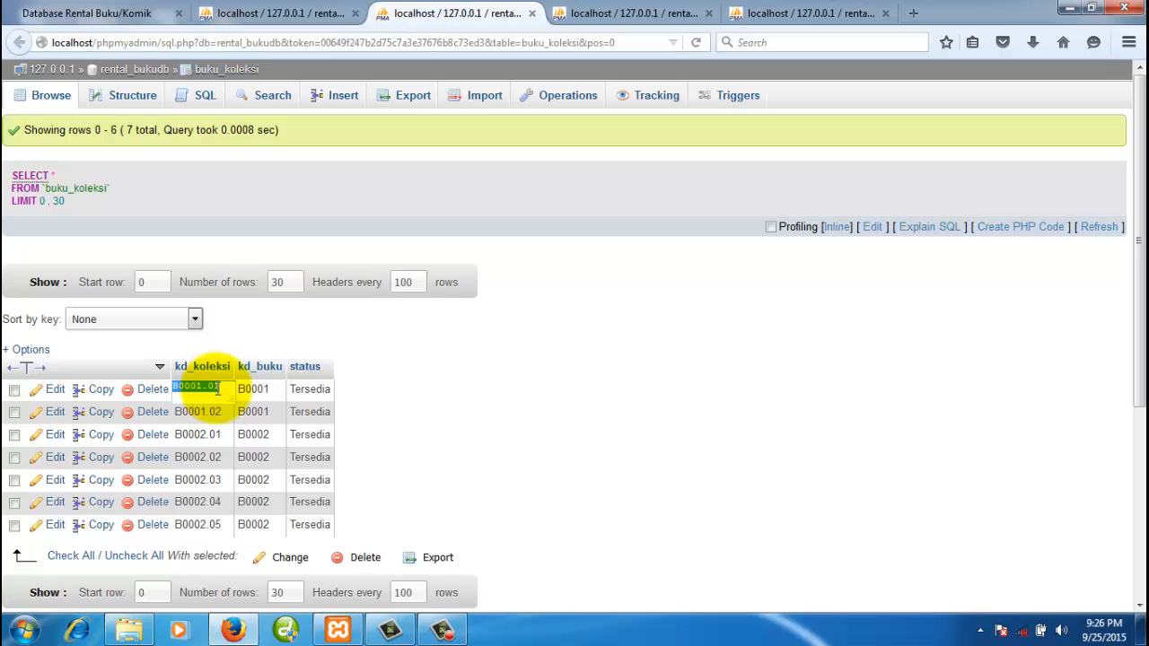
{"action": "left_click", "coordinate": [253, 13]}
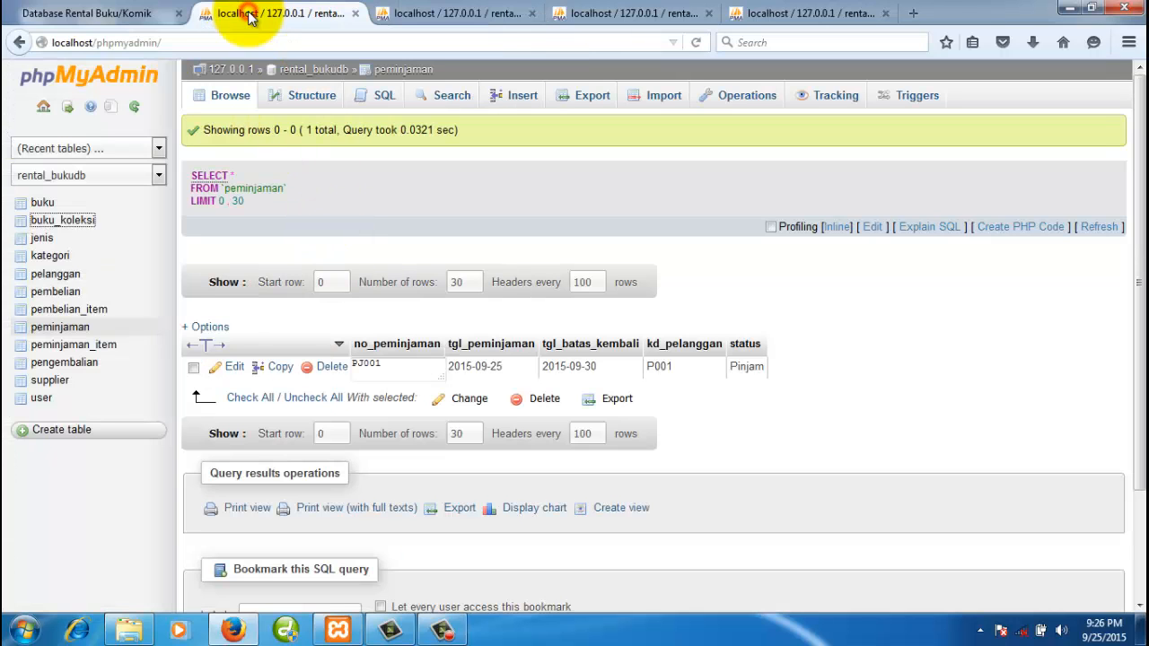
{"action": "left_click", "coordinate": [39, 208]}
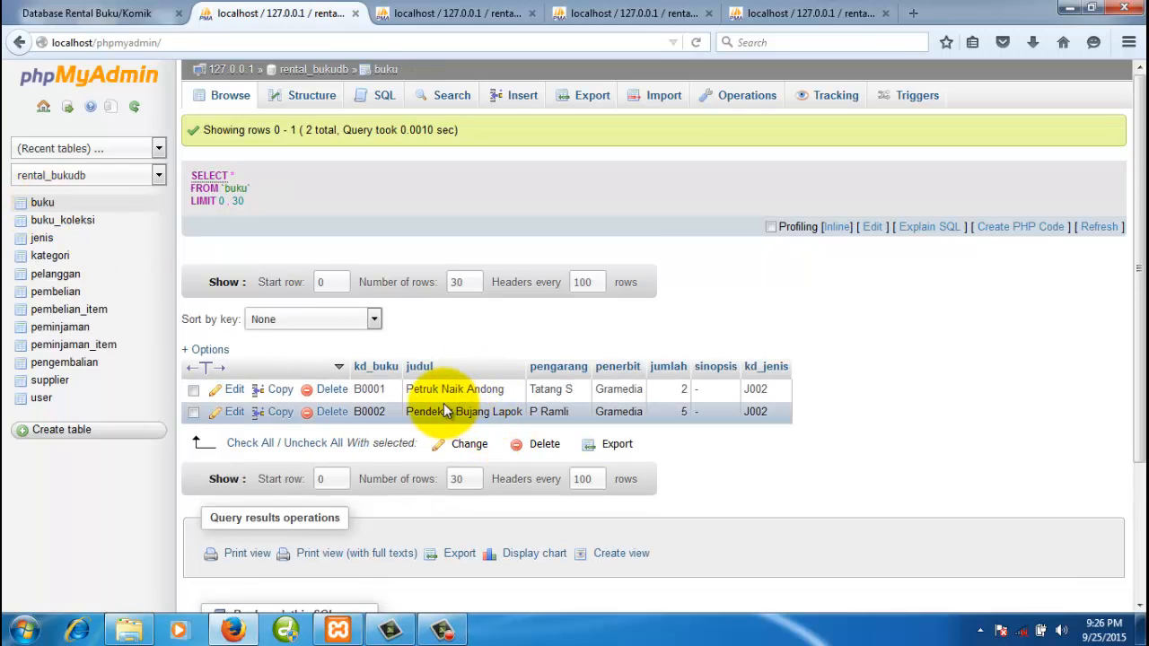
{"action": "left_click", "coordinate": [483, 15]}
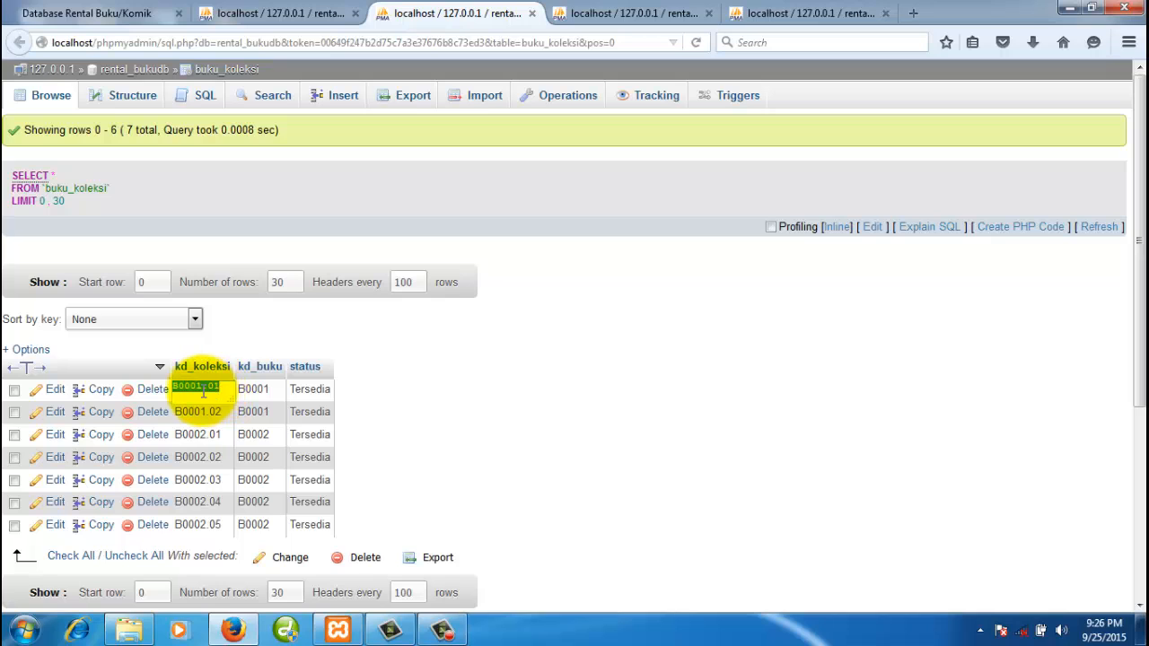
{"action": "left_click", "coordinate": [503, 384]}
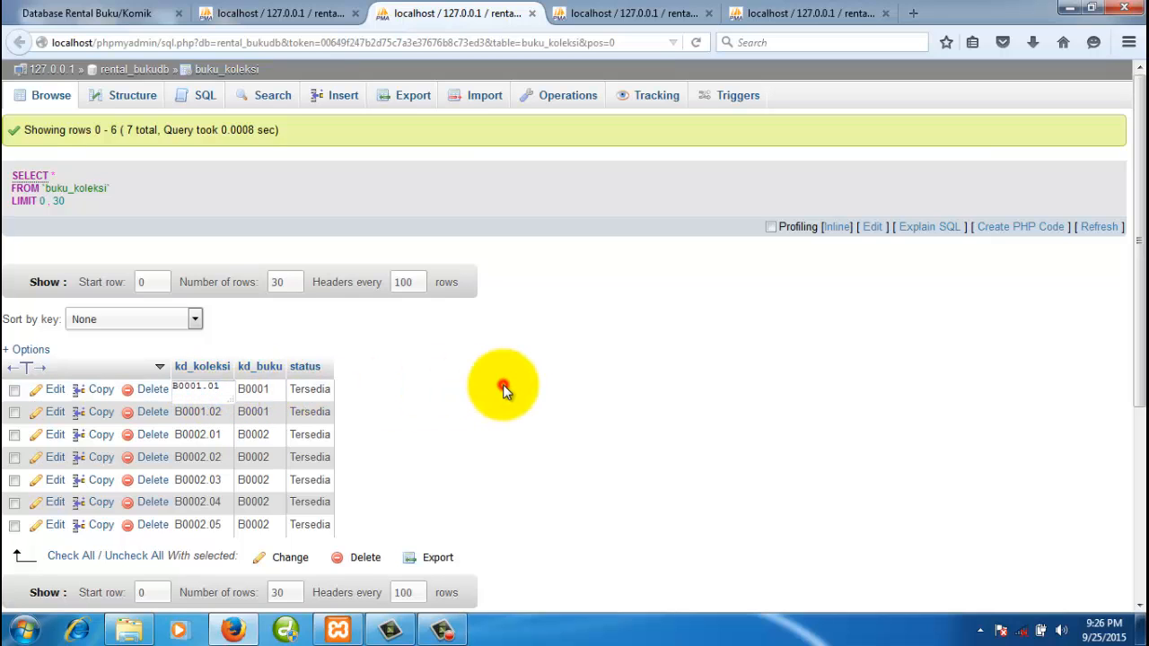
{"action": "double_click", "coordinate": [191, 458]}
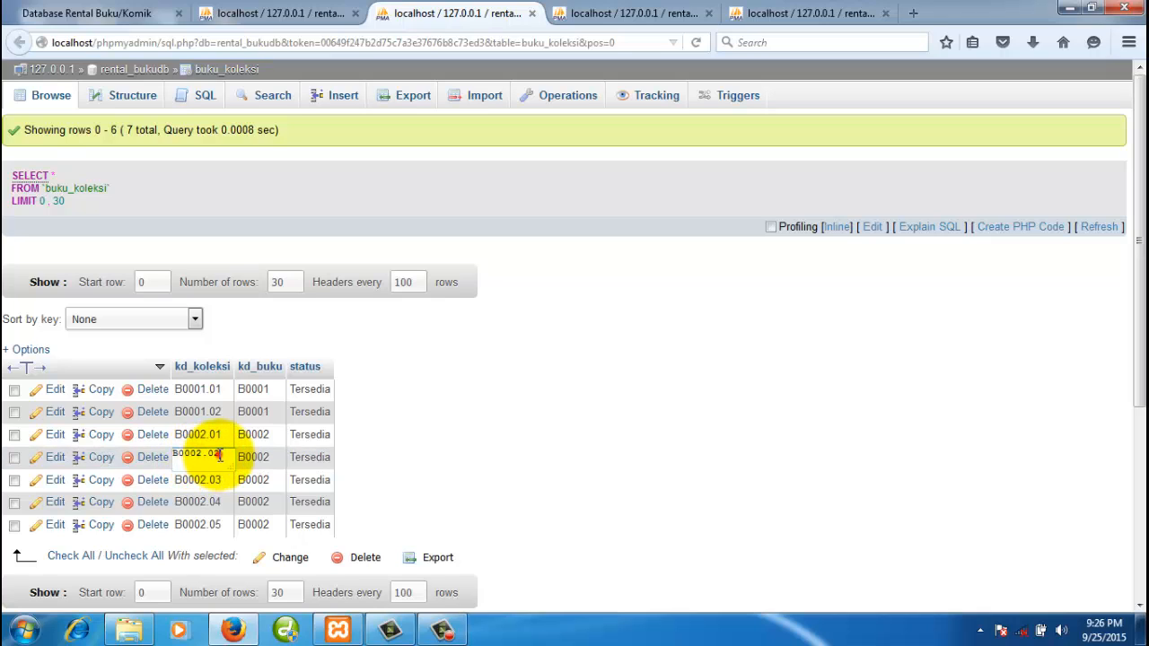
{"action": "left_click_drag", "start_coordinate": [219, 456], "coordinate": [173, 456]}
{"action": "key", "text": "ctrl+c"}
{"action": "left_click", "coordinate": [536, 394]}
{"action": "left_click", "coordinate": [624, 17]}
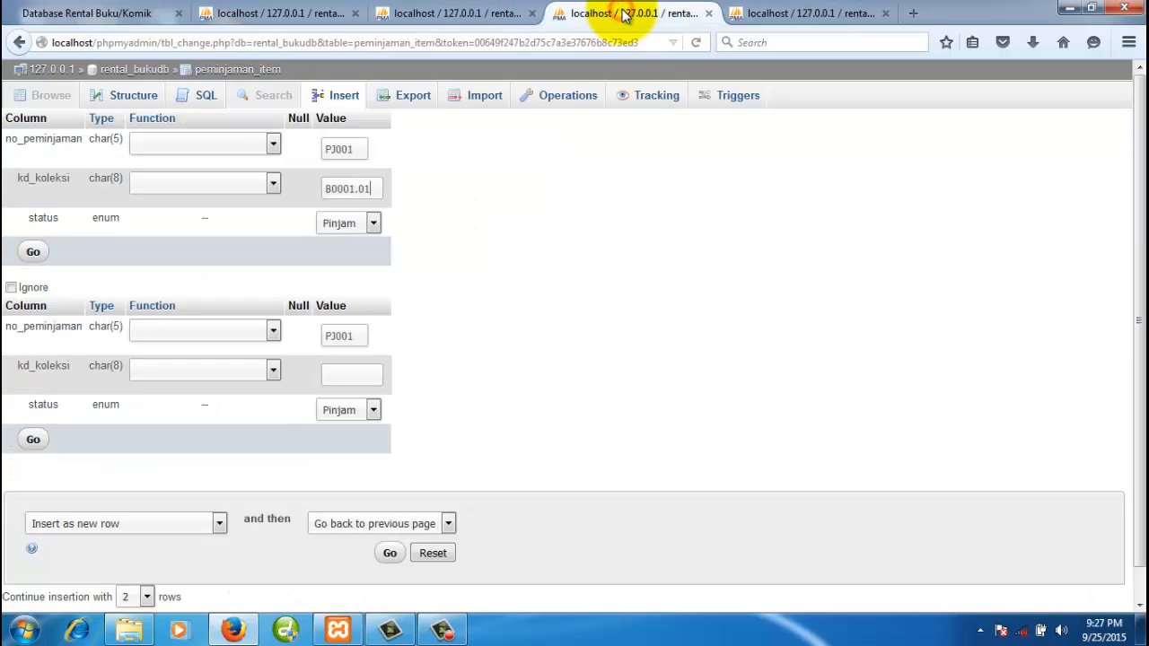
{"action": "key", "text": "ctrl+v"}
{"action": "left_click", "coordinate": [529, 374]}
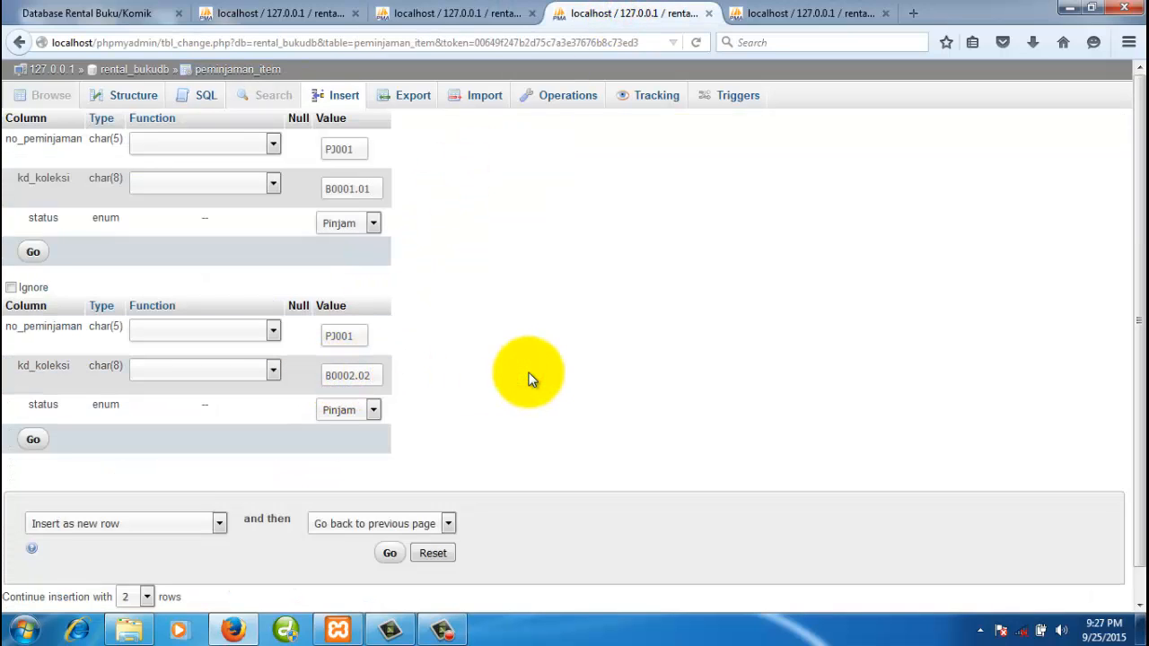
- Save the two PJ001 item rows, browse them, and switch to the pelanggan tab
{"action": "left_click", "coordinate": [33, 440]}
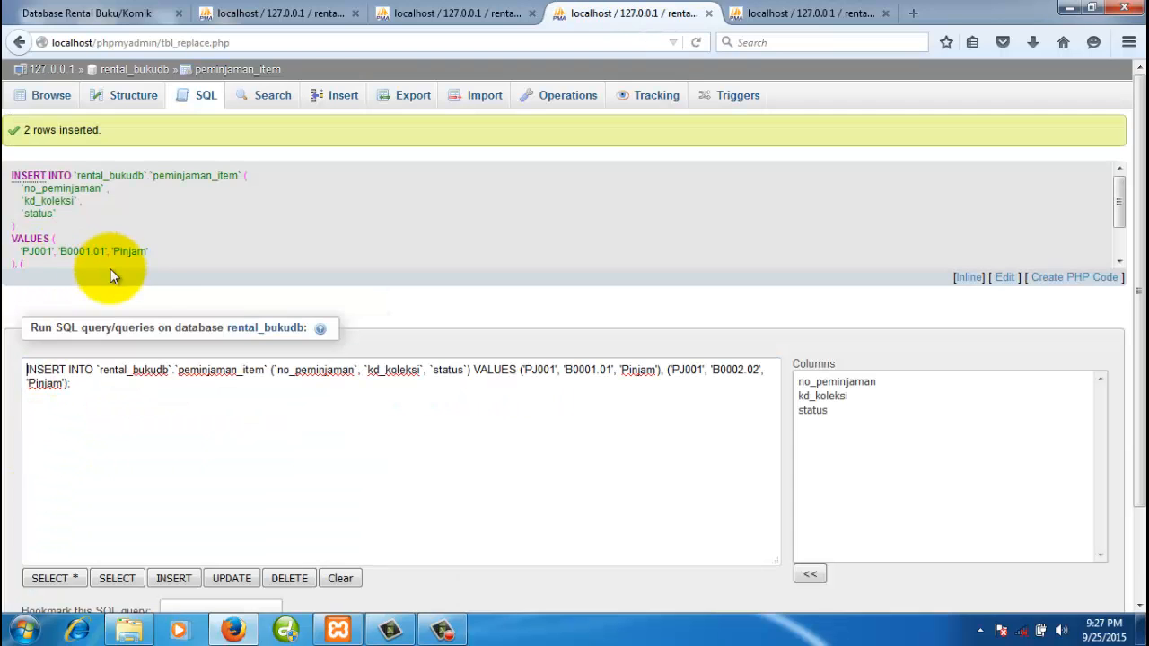
{"action": "left_click", "coordinate": [54, 97]}
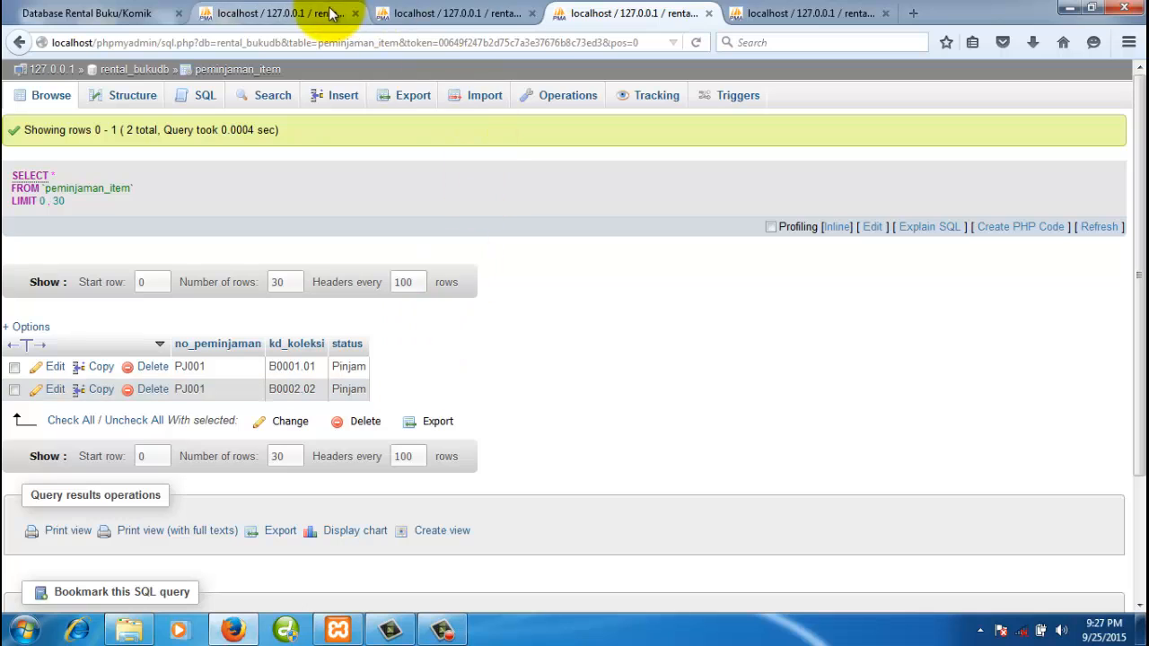
{"action": "left_click", "coordinate": [789, 16]}
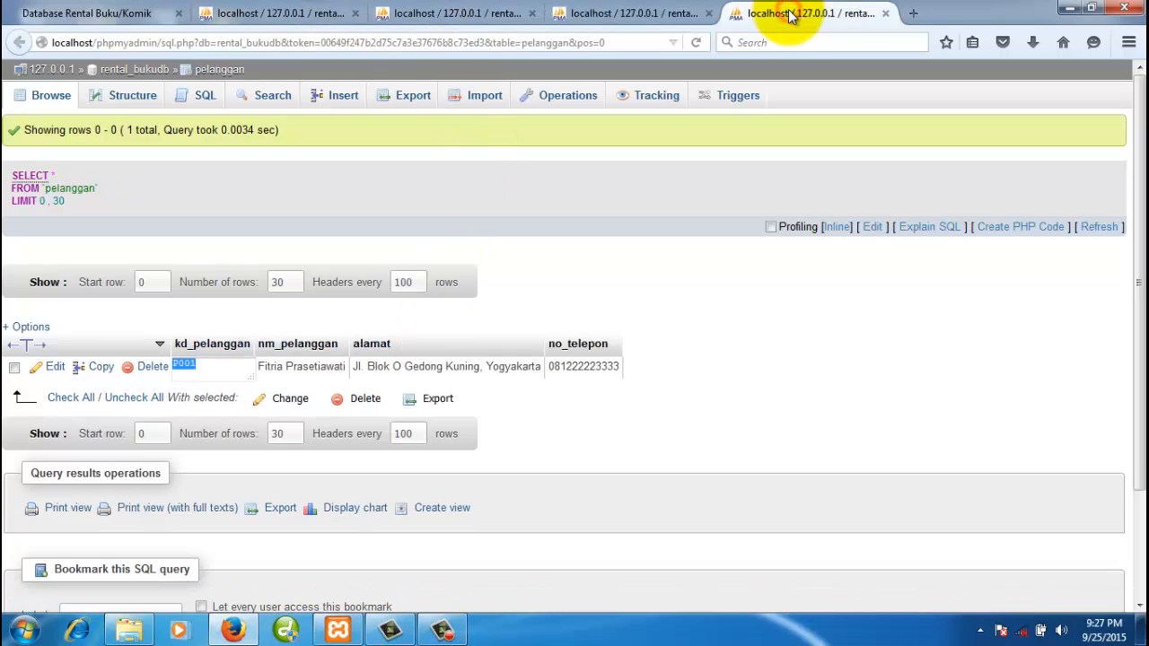
- Close the pelanggan page and set copy B0001.01's status to Dipinjam in buku_koleksi
{"action": "left_click", "coordinate": [887, 16]}
{"action": "left_click", "coordinate": [488, 14]}
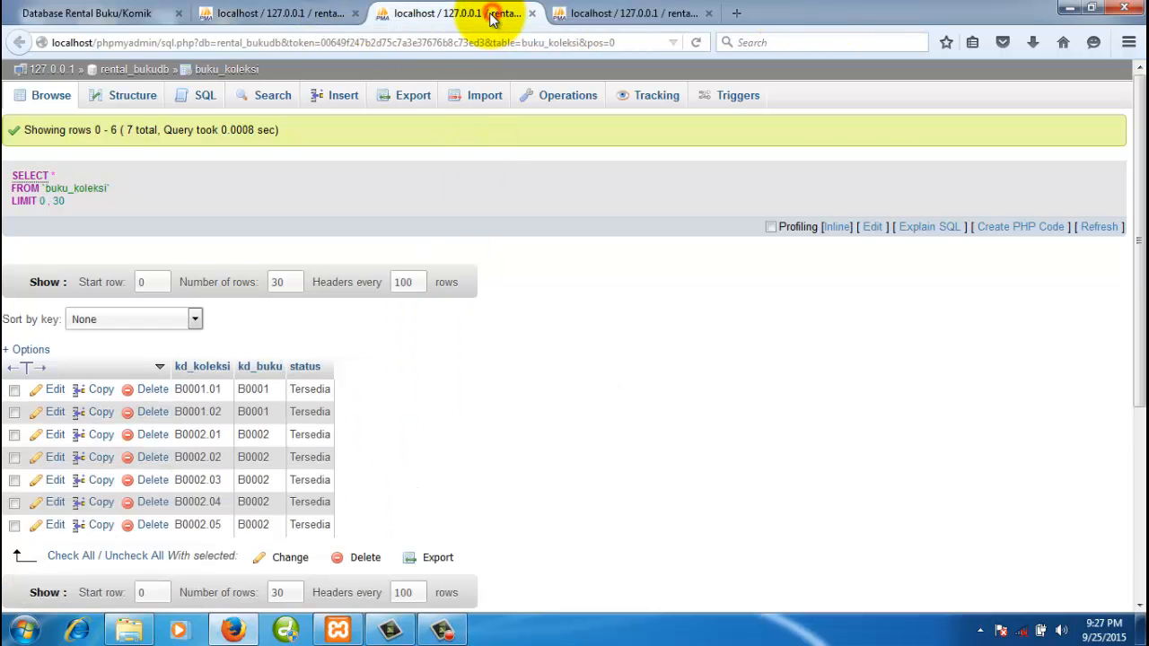
{"action": "double_click", "coordinate": [310, 388]}
{"action": "left_click", "coordinate": [341, 422]}
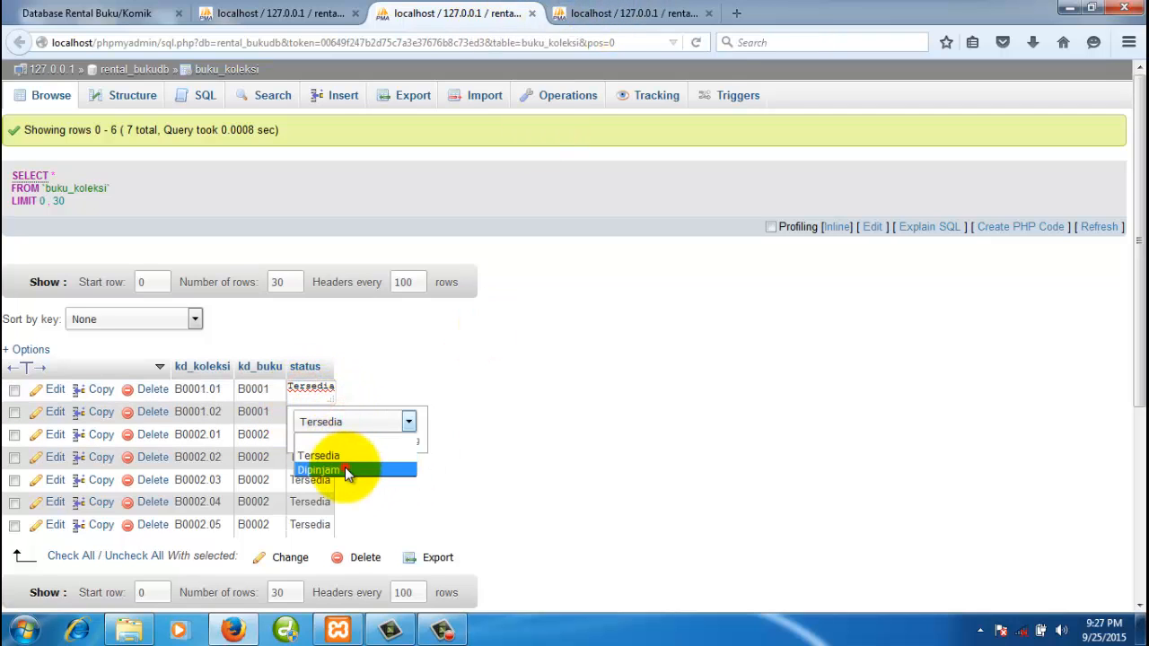
{"action": "left_click", "coordinate": [344, 467]}
{"action": "left_click", "coordinate": [529, 411]}
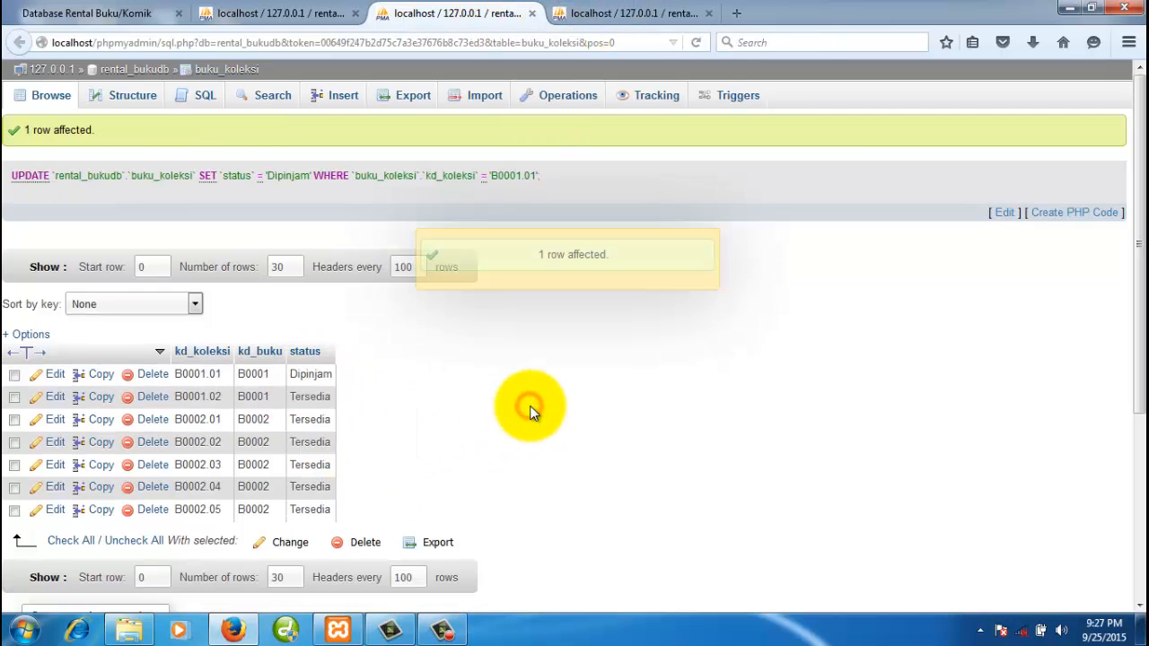
- Recheck peminjaman_item, set copy B0002.02 to Dipinjam, then close the peminjaman_item page
{"action": "left_click", "coordinate": [594, 13]}
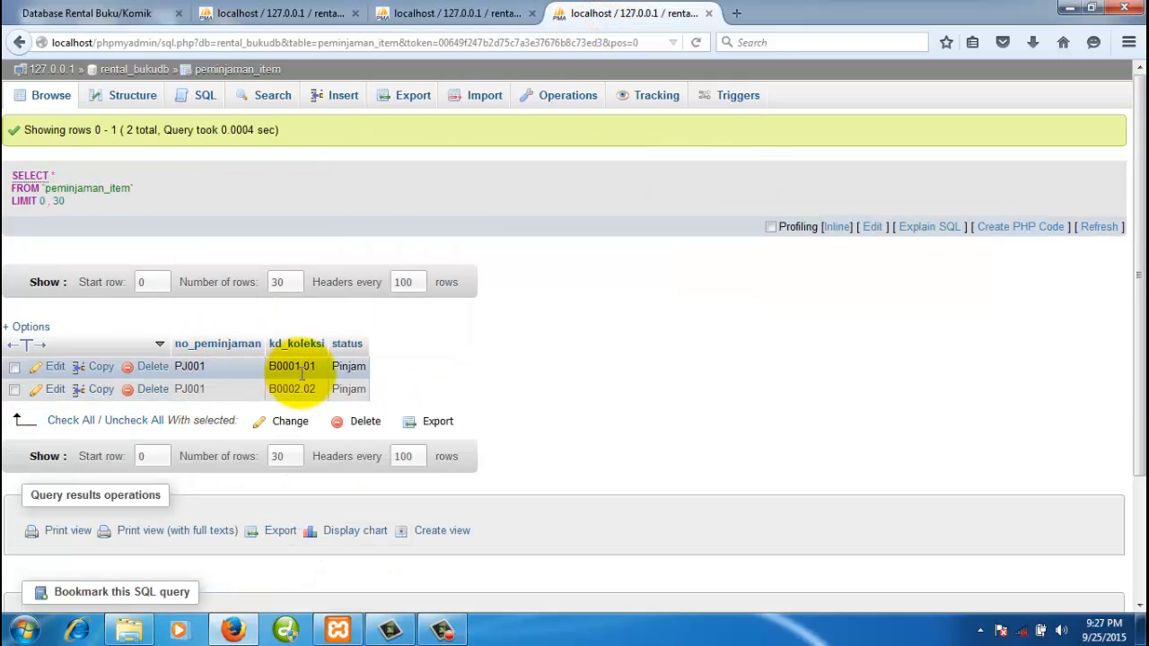
{"action": "left_click", "coordinate": [453, 15]}
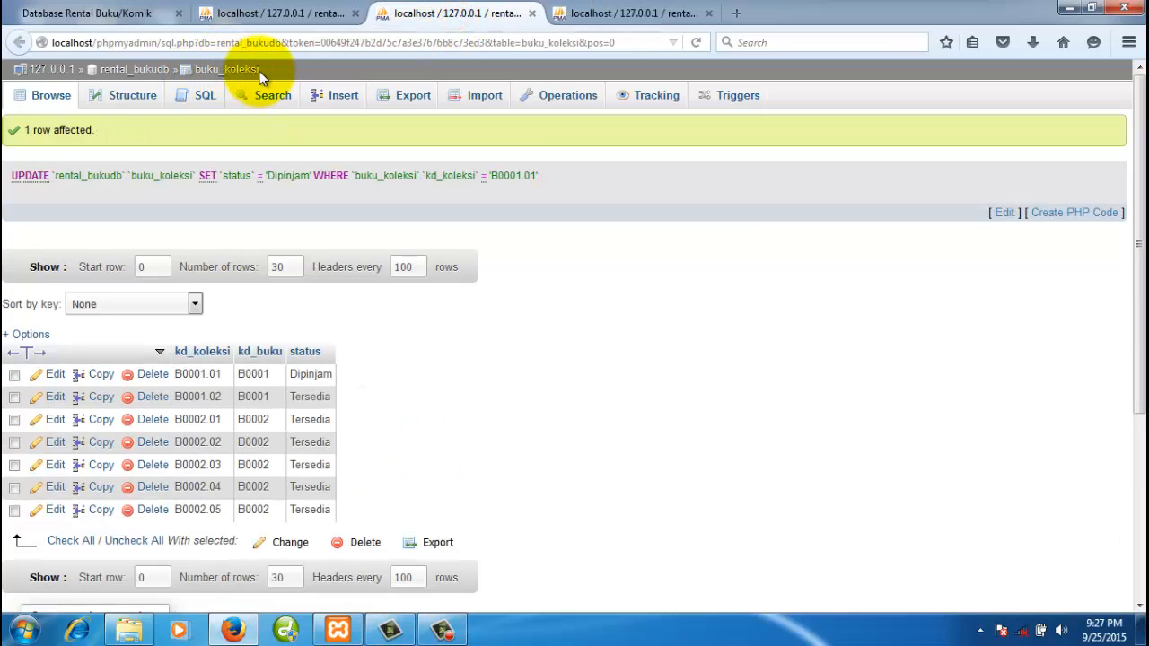
{"action": "double_click", "coordinate": [309, 442]}
{"action": "left_click", "coordinate": [332, 473]}
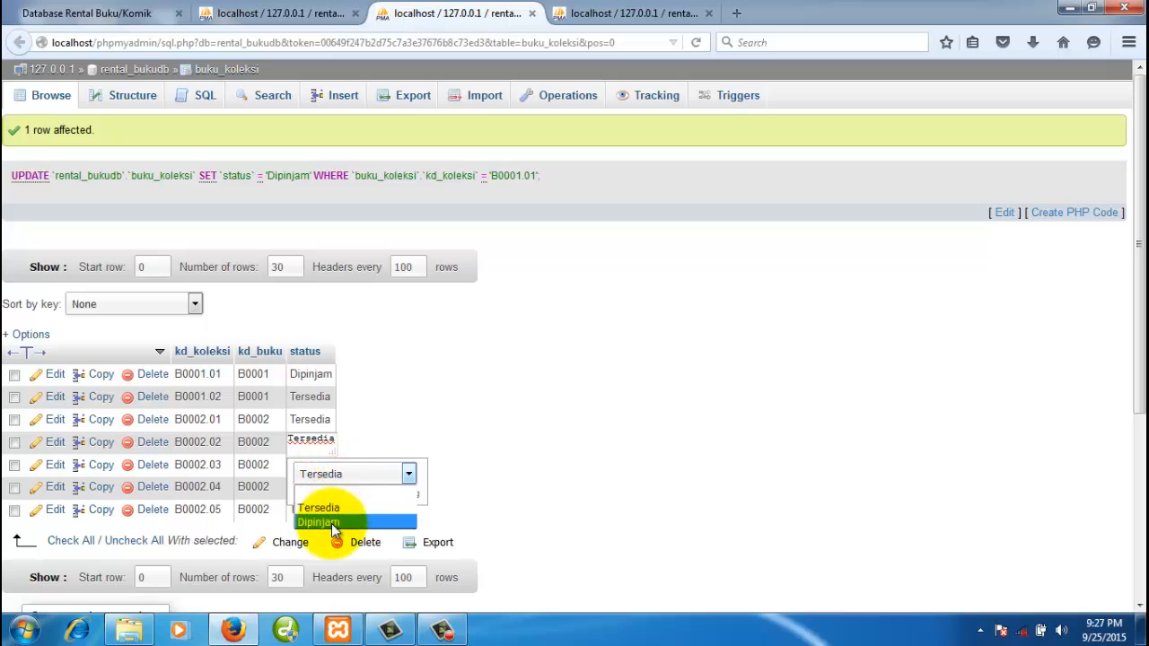
{"action": "left_click", "coordinate": [333, 524]}
{"action": "left_click", "coordinate": [433, 392]}
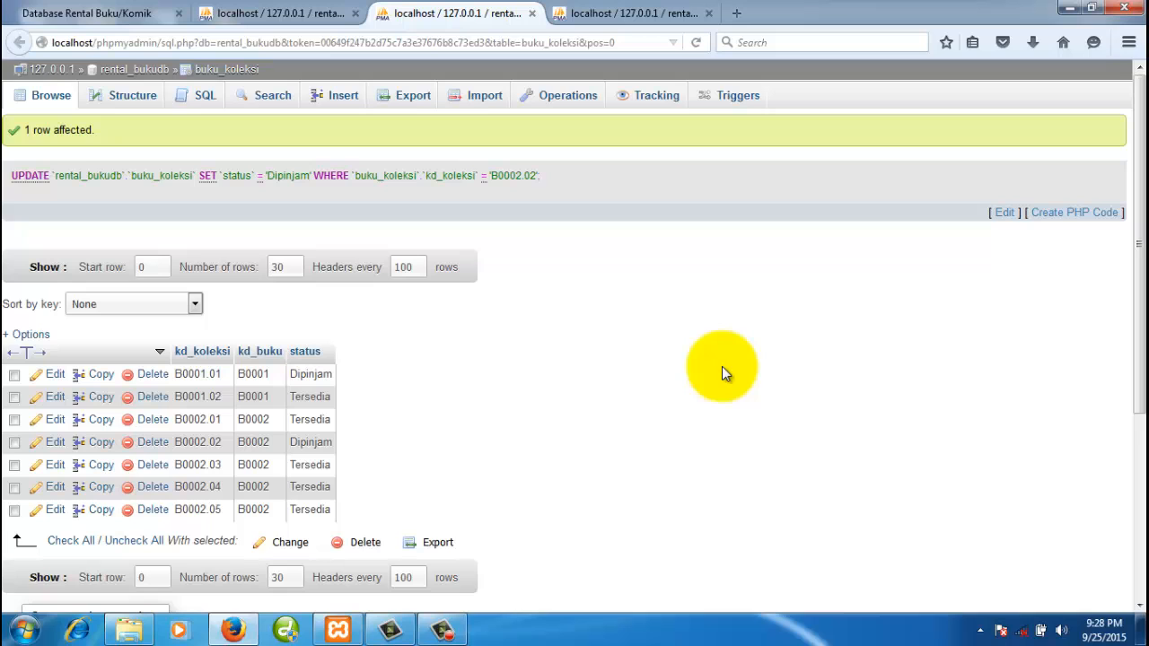
{"action": "left_click", "coordinate": [635, 20]}
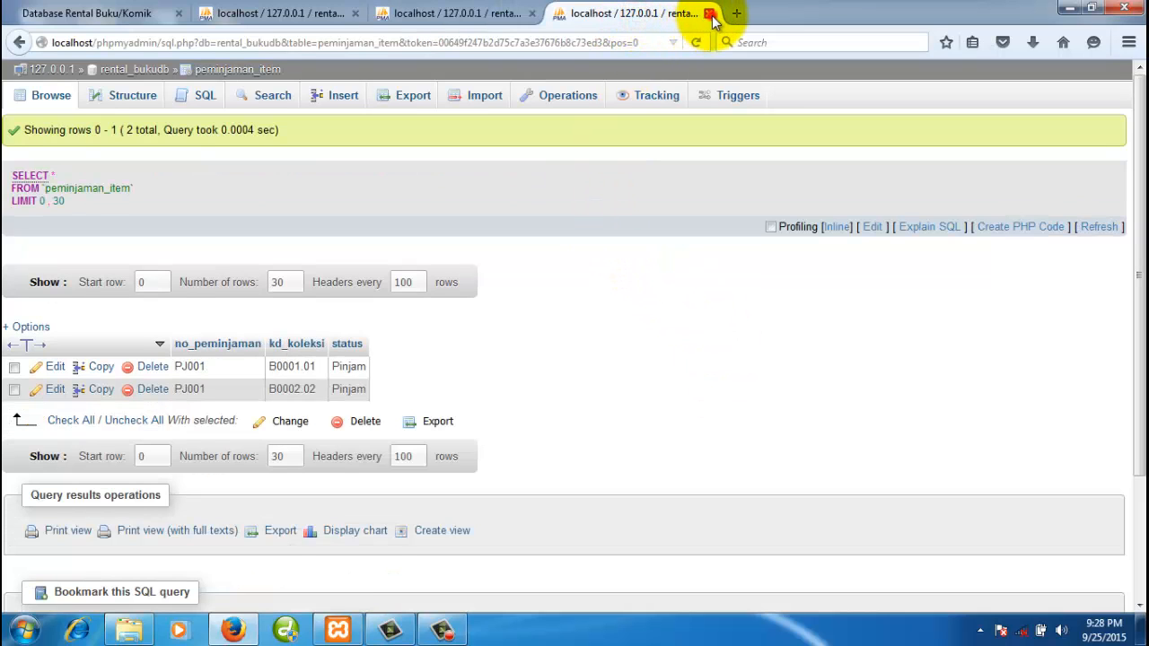
{"action": "left_click", "coordinate": [709, 13]}
- Close the buku_koleksi page and show rental_bukudb's structure listing all 12 tables
{"action": "left_click", "coordinate": [532, 14]}
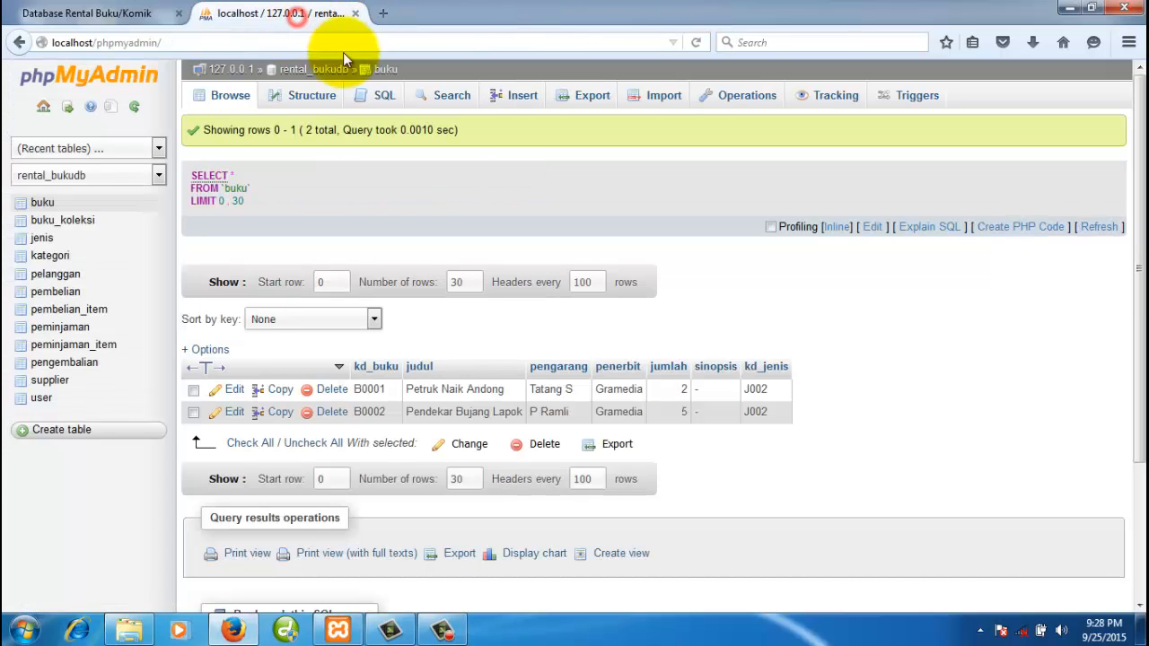
{"action": "left_click", "coordinate": [329, 70]}
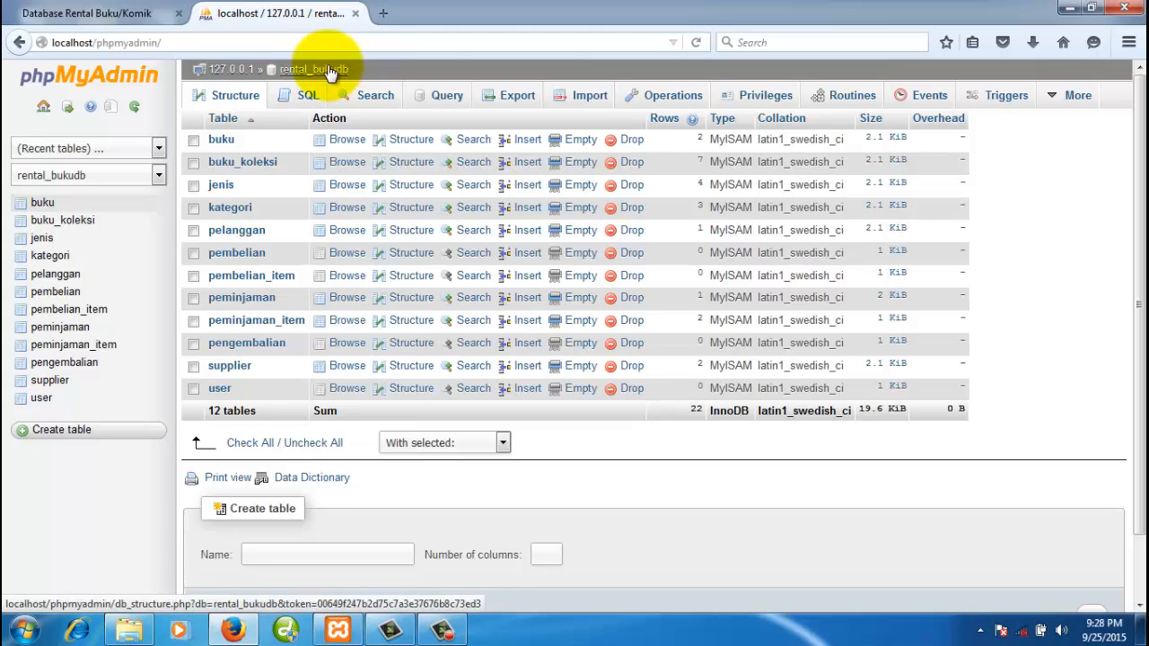
- Look over the database relationship diagram, then go on to the akhir_1.html title page
{"action": "left_click", "coordinate": [121, 14]}
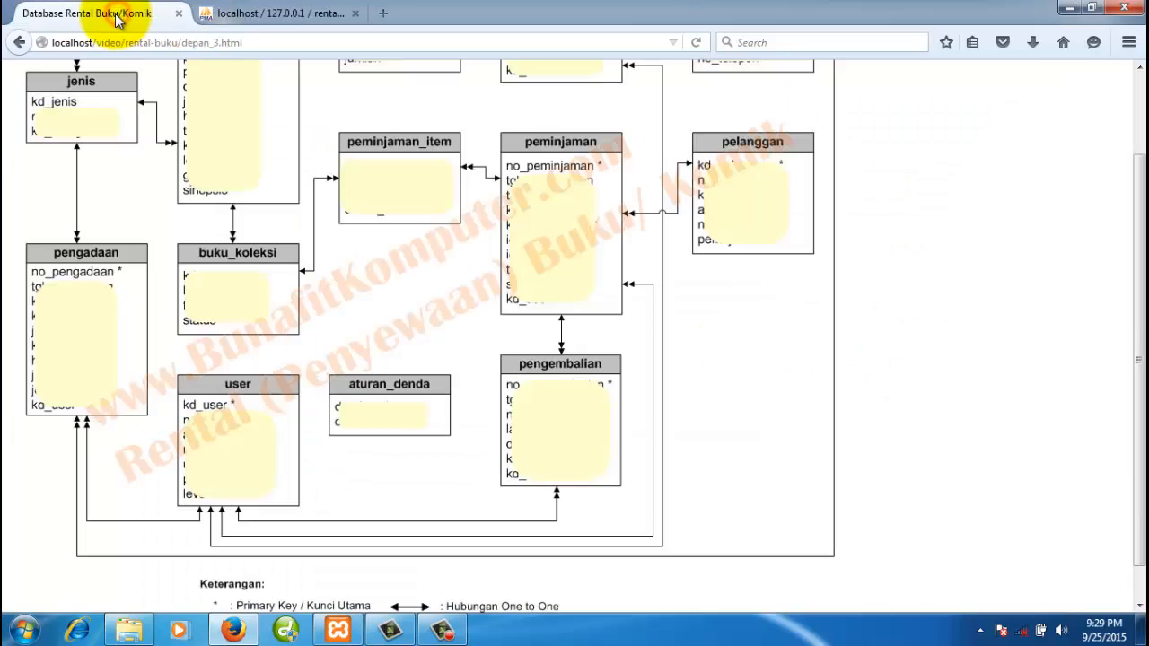
{"action": "scroll", "coordinate": [551, 248], "scroll_direction": "up", "scroll_amount": 2}
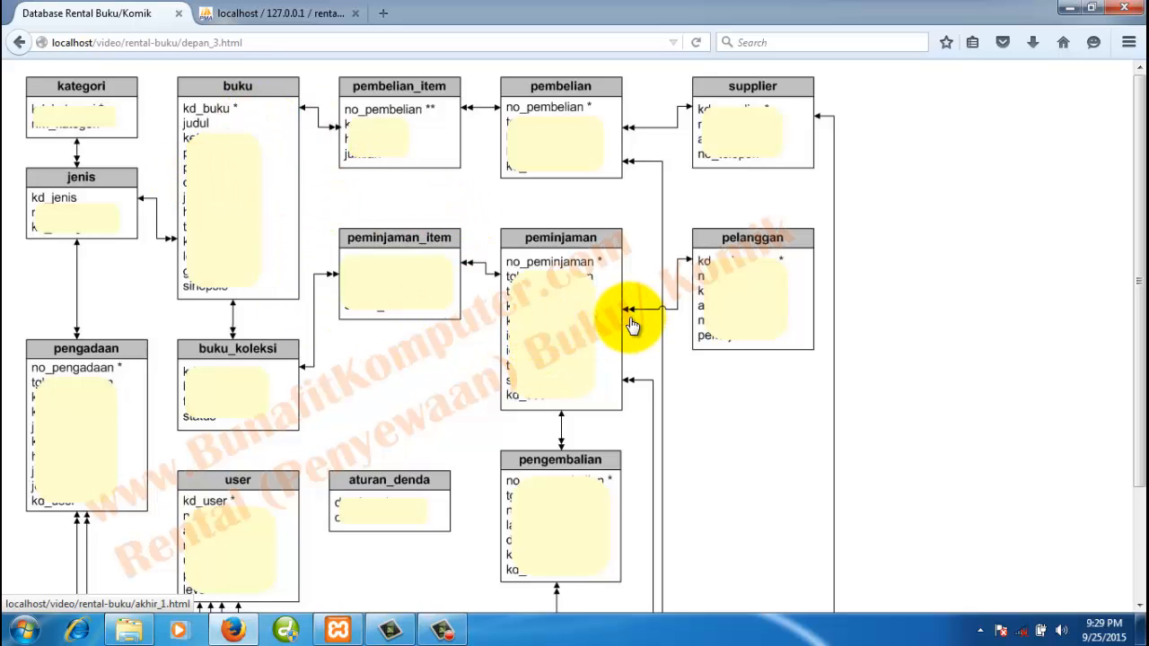
{"action": "left_click", "coordinate": [566, 308]}
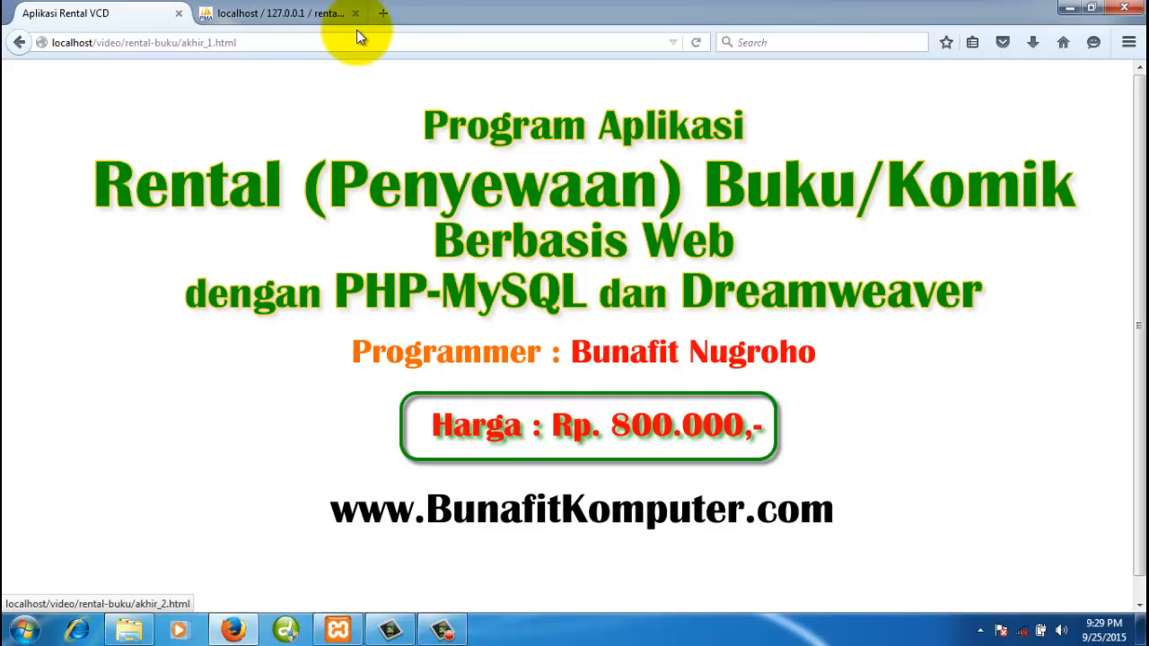
- Compare the rental_bukudb table list with the title page, then open the akhir_2.html purchase page
{"action": "left_click", "coordinate": [293, 11]}
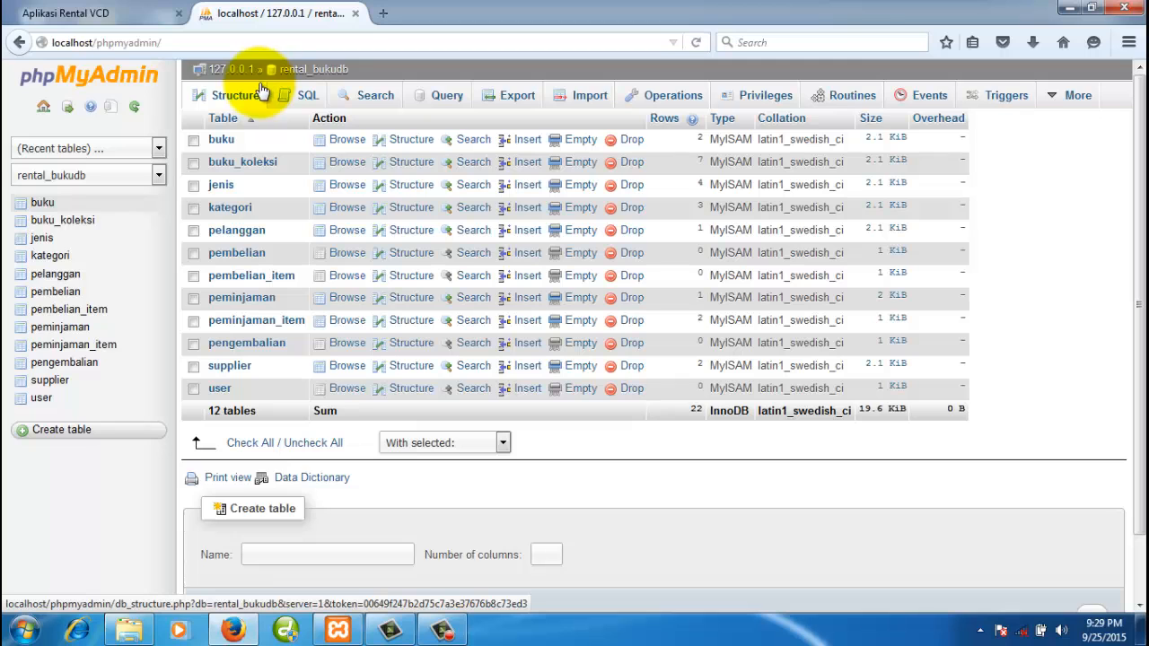
{"action": "left_click", "coordinate": [114, 12]}
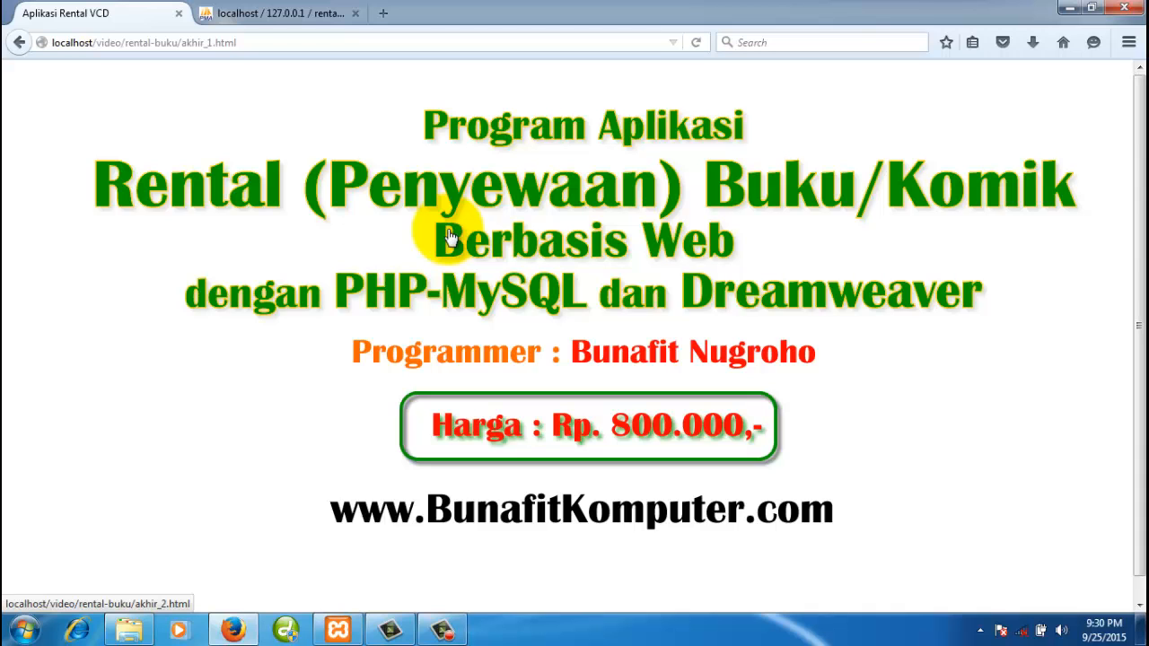
{"action": "left_click", "coordinate": [268, 15]}
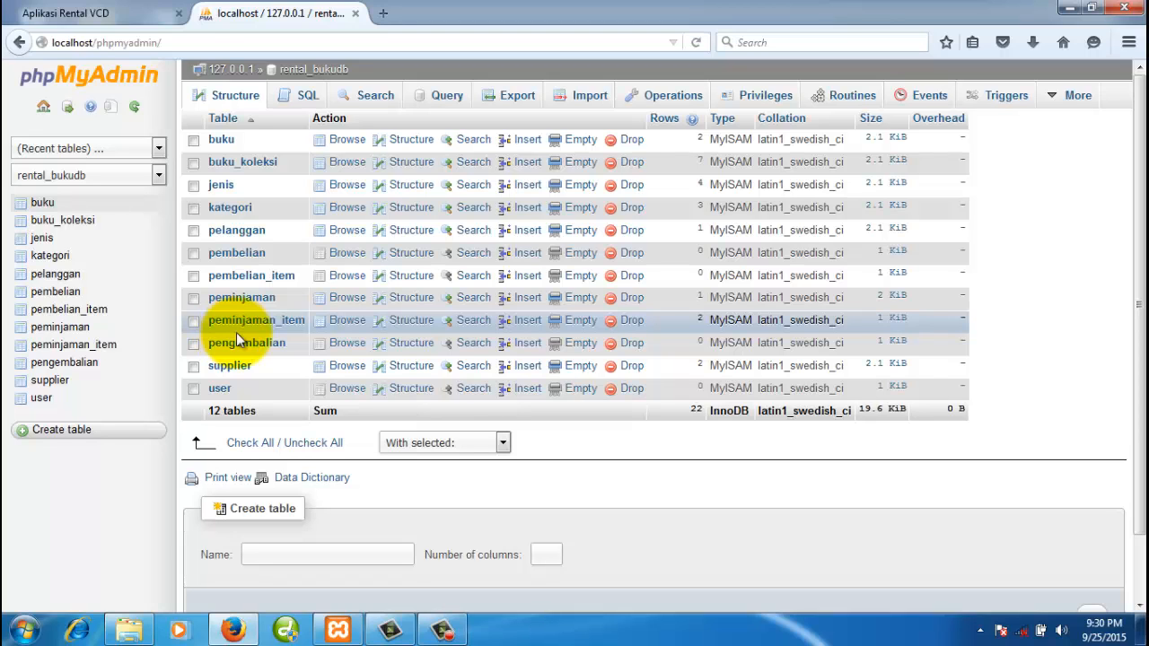
{"action": "left_click", "coordinate": [144, 14]}
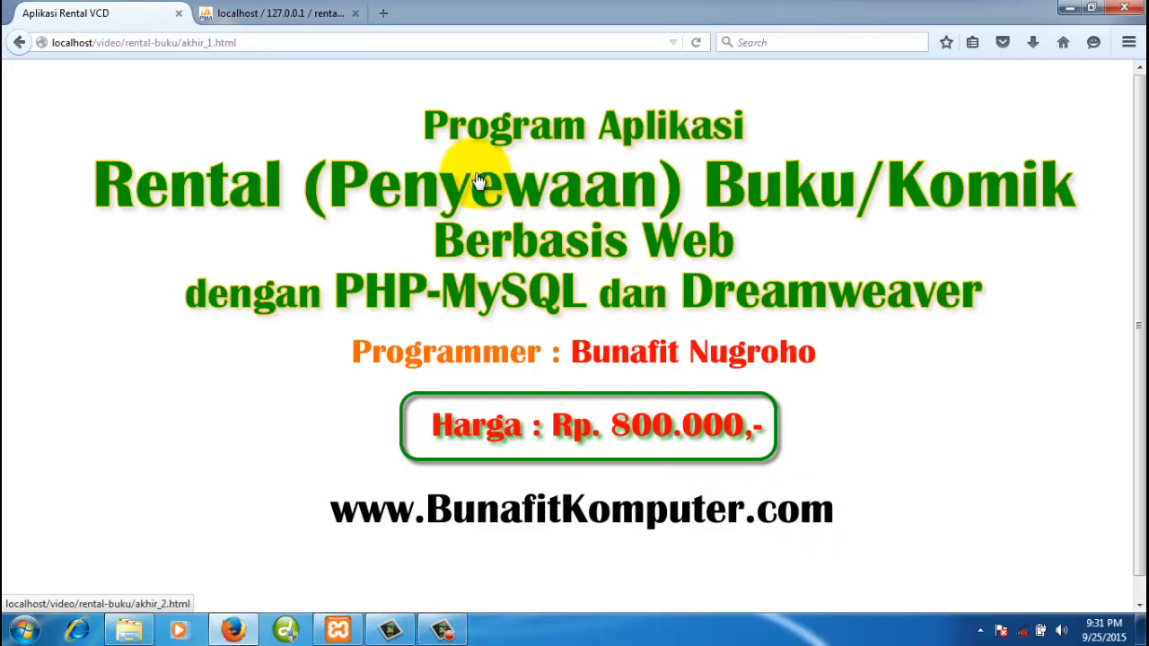
{"action": "left_click", "coordinate": [309, 21]}
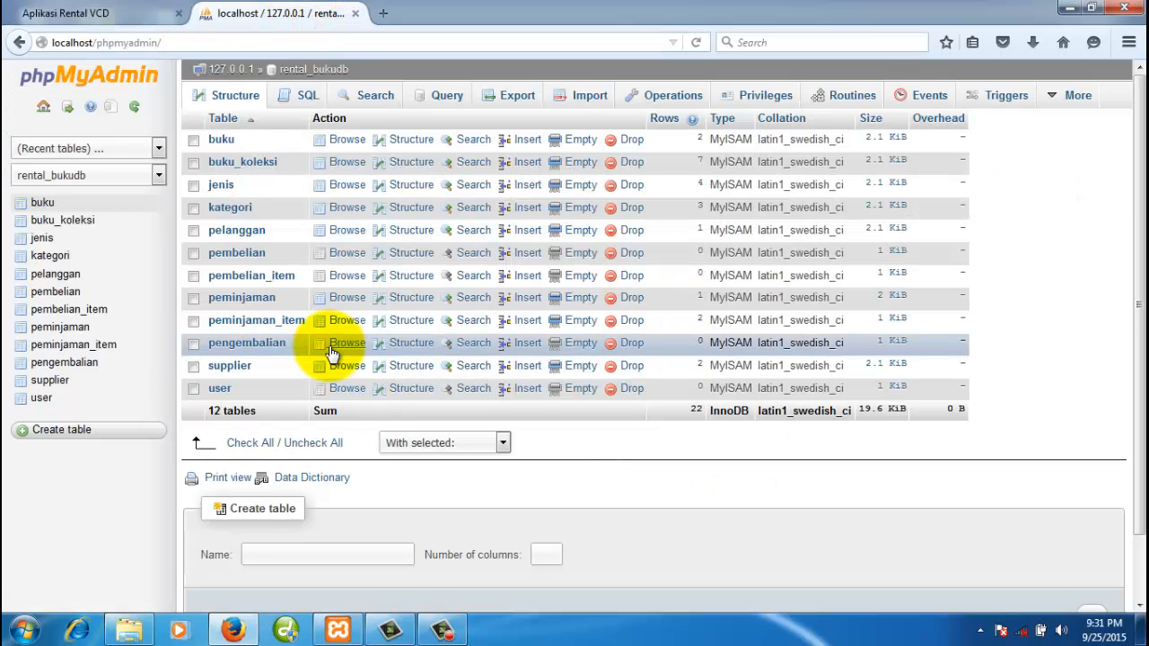
{"action": "left_click", "coordinate": [118, 15]}
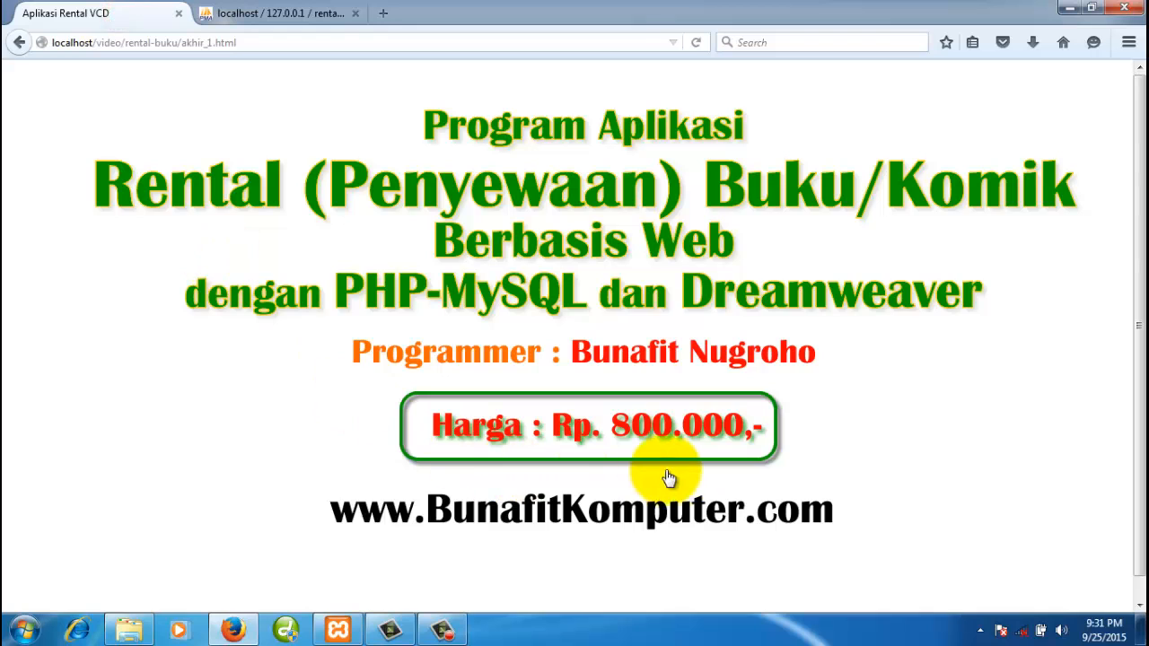
{"action": "left_click", "coordinate": [743, 453]}
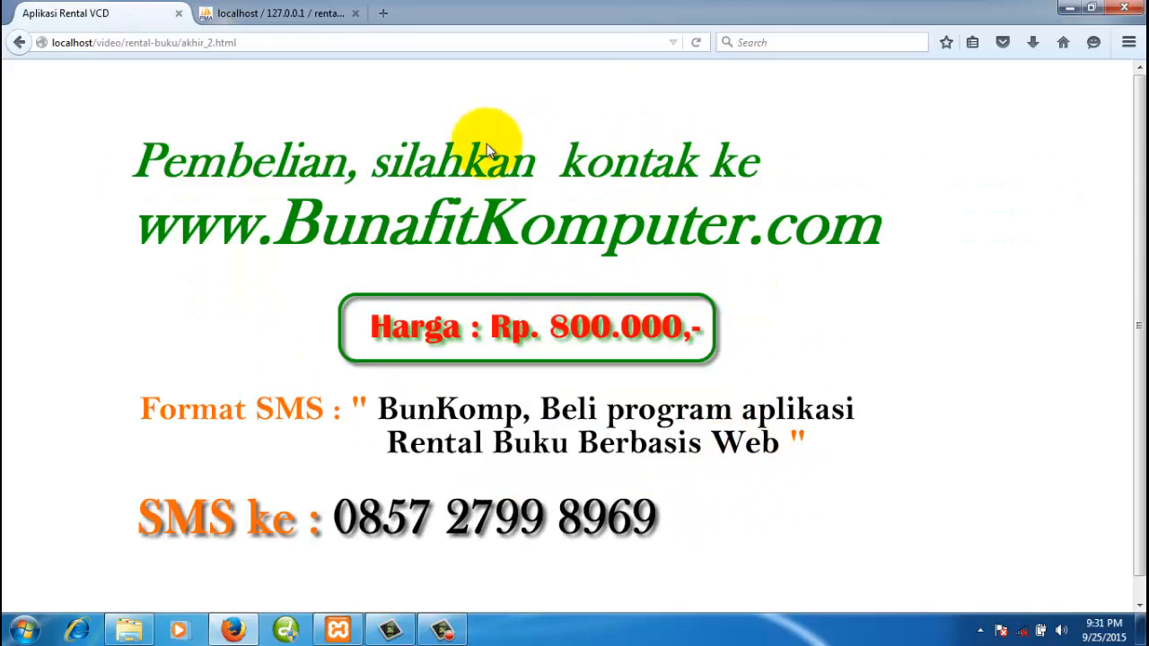